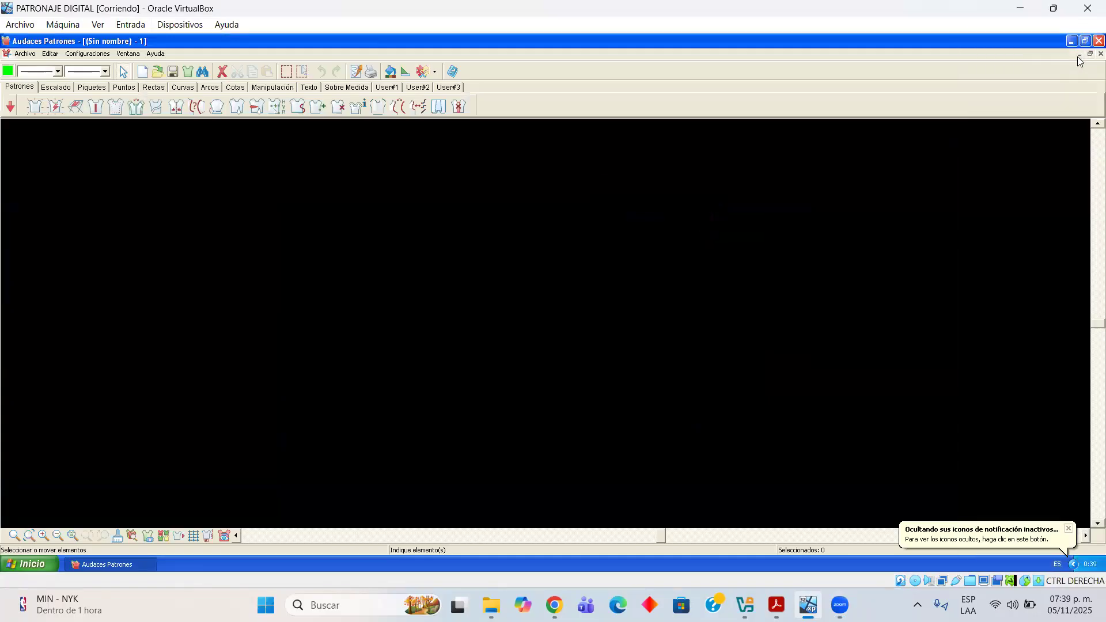
Open the MOCHILA PECHERA and MOCHILA ESCOLAR pattern files together
left_click(25, 53)
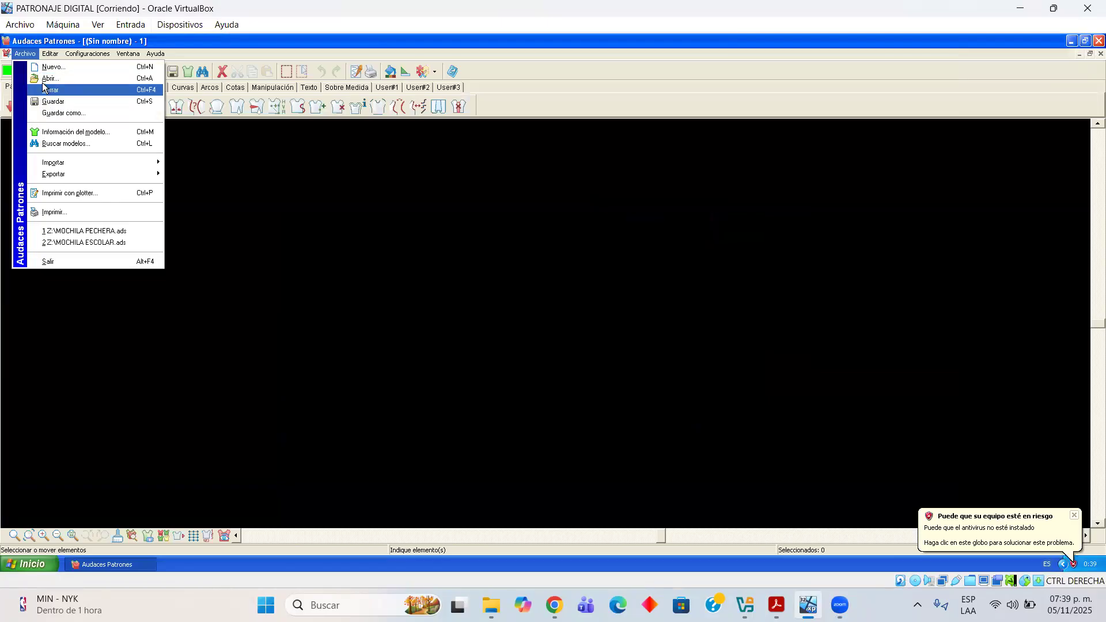
left_click(46, 79)
left_click(471, 216)
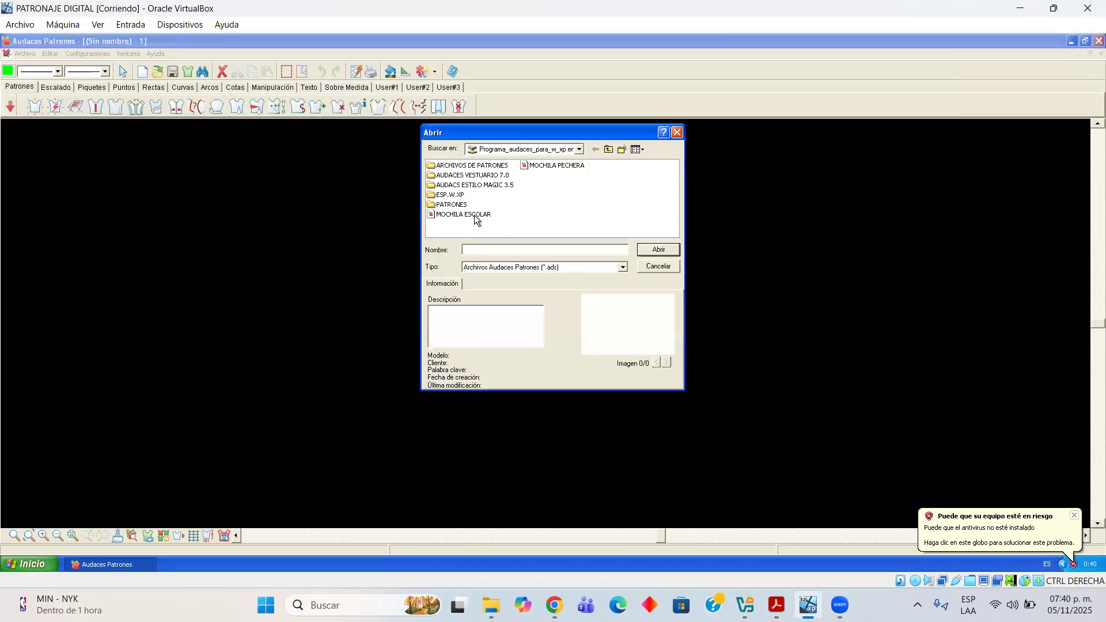
left_click(544, 167, "ctrl")
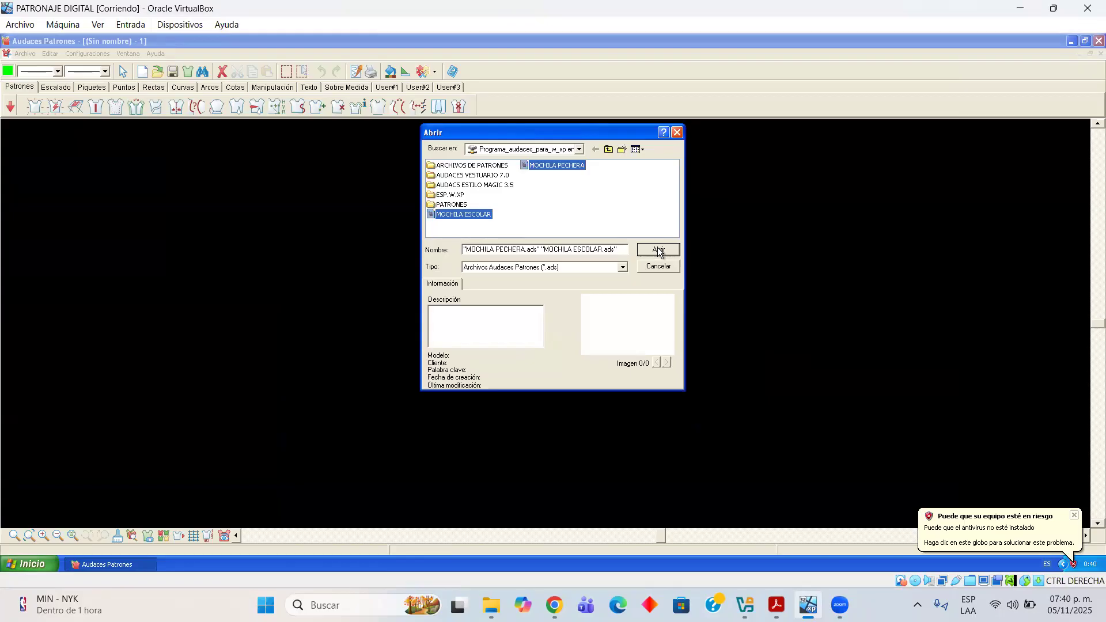
left_click(658, 249)
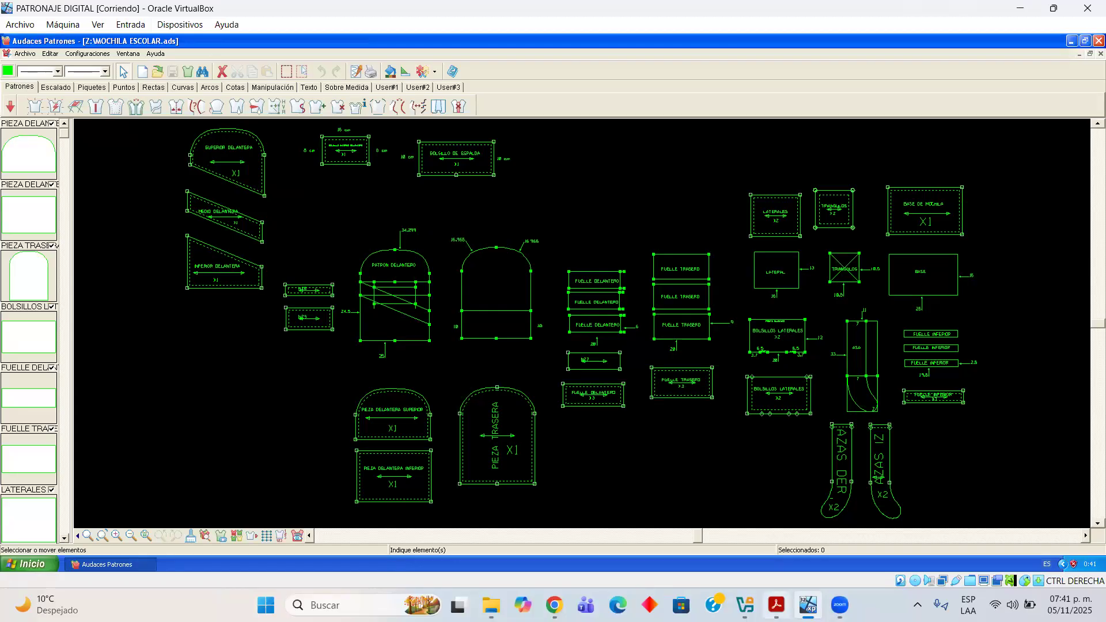
Switch to Adobe Acrobat to view the school backpack's reference images, and return to Audaces Patrones
mouse_move(775, 605)
left_click(788, 531)
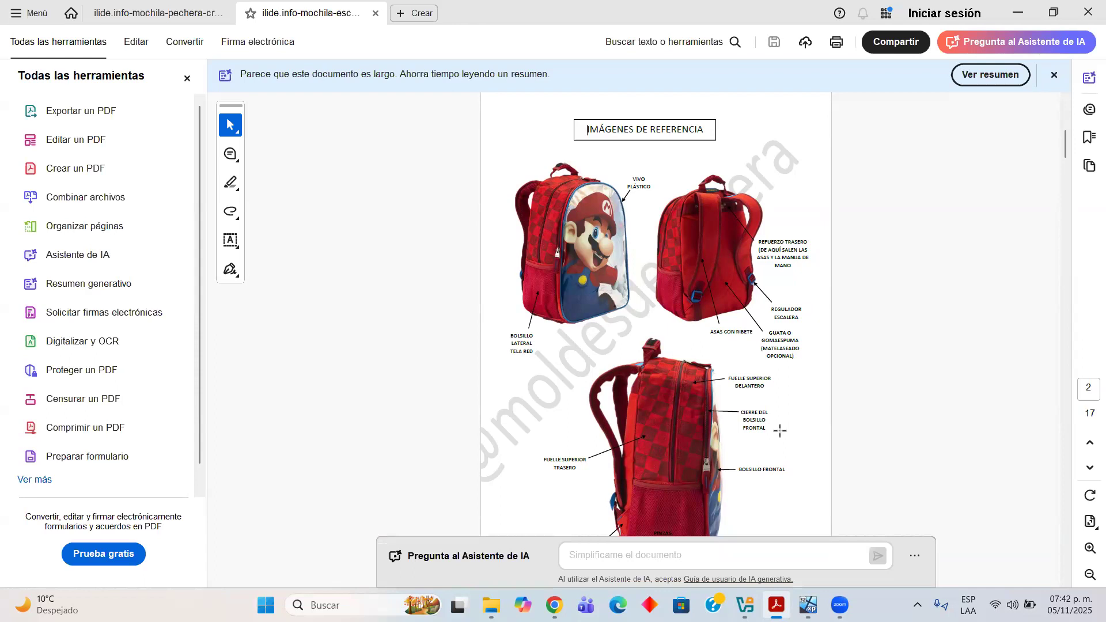
left_click(807, 605)
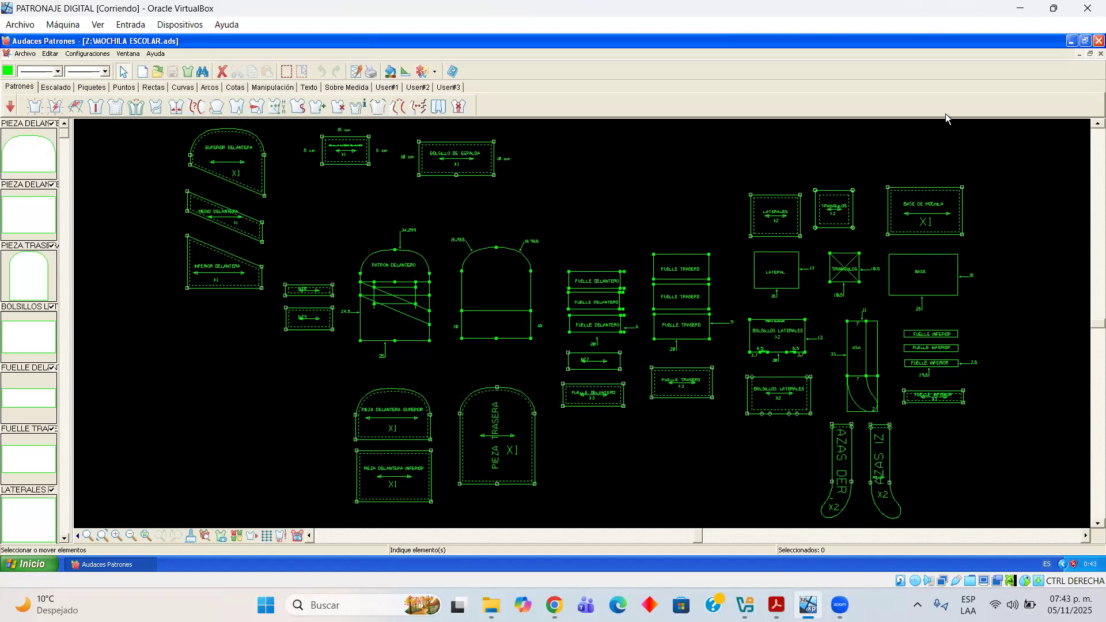
Minimize the MOCHILA ESCOLAR drawing and maximize the MOCHILA PECHERA drawing
left_click(1079, 58)
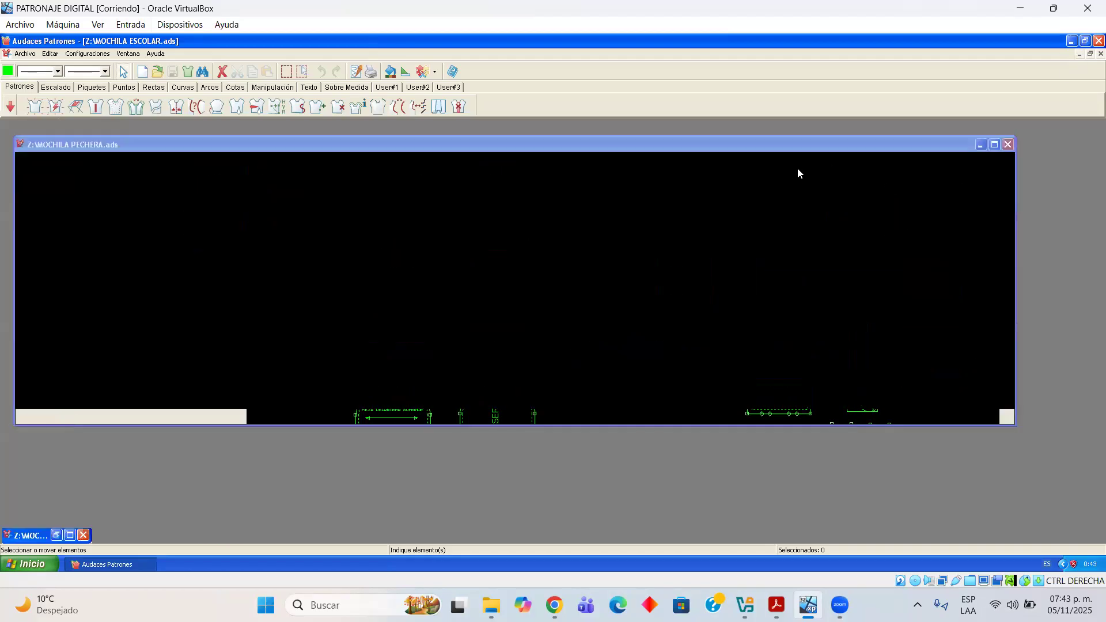
left_click(994, 144)
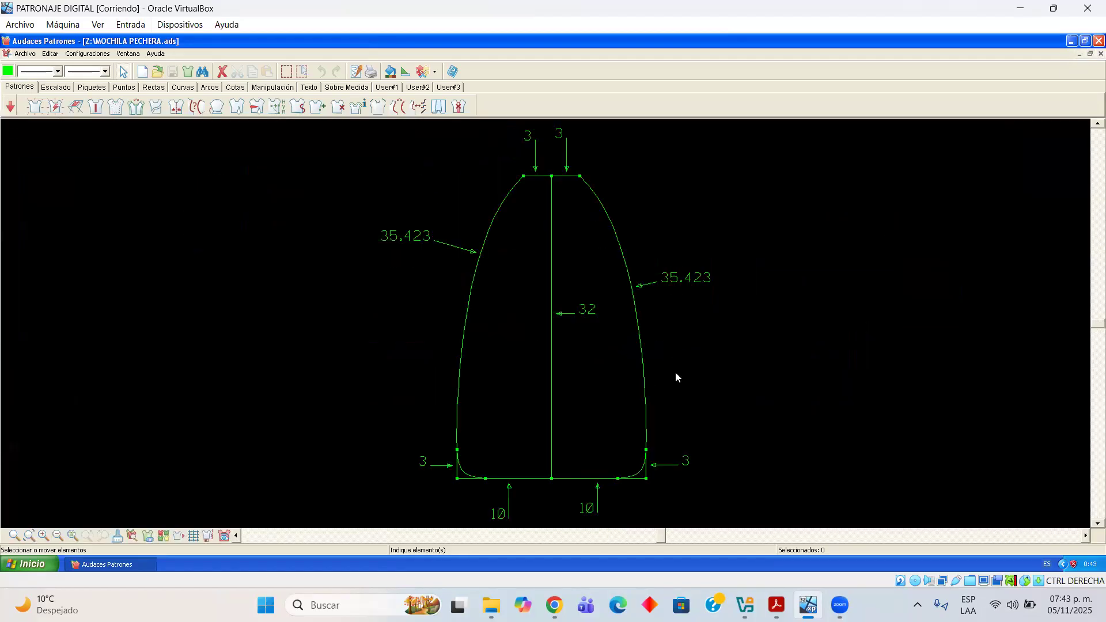
mouse_move(840, 605)
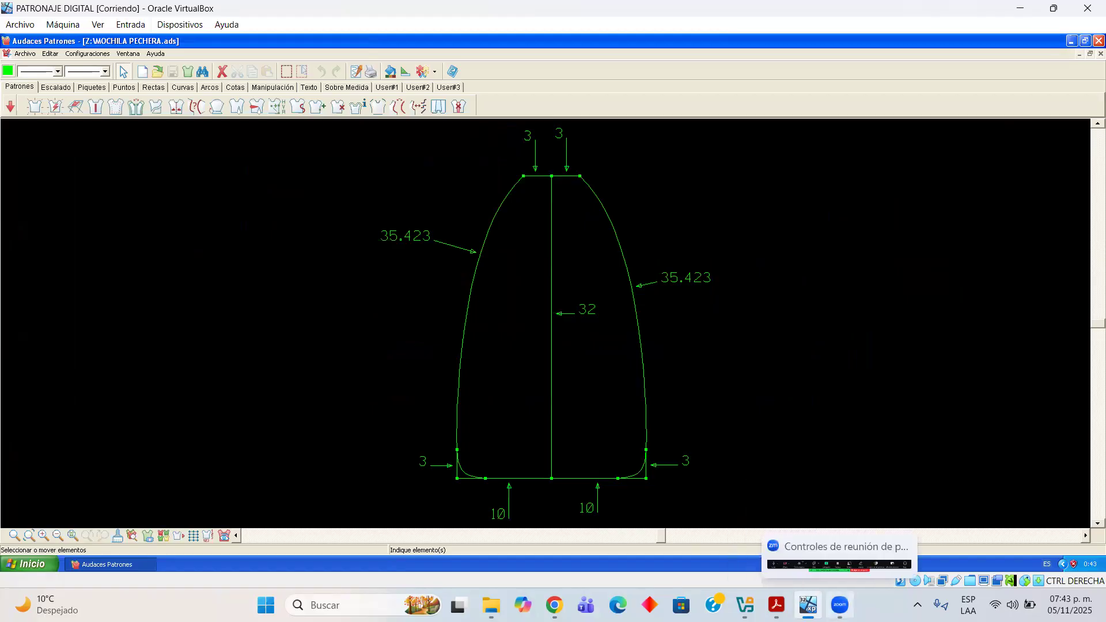
Examine the labelled piece-detail page of the chest bag PDF in Adobe Acrobat and compare it with the MOCHILA PECHERA drawing
mouse_move(775, 605)
left_click(672, 492)
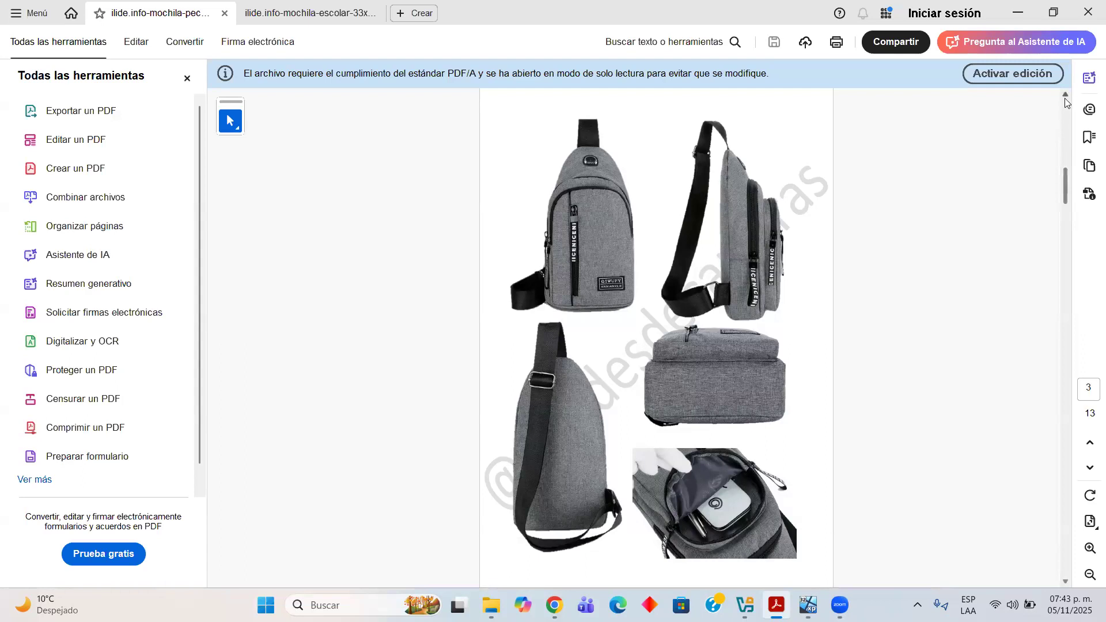
left_click(1065, 97)
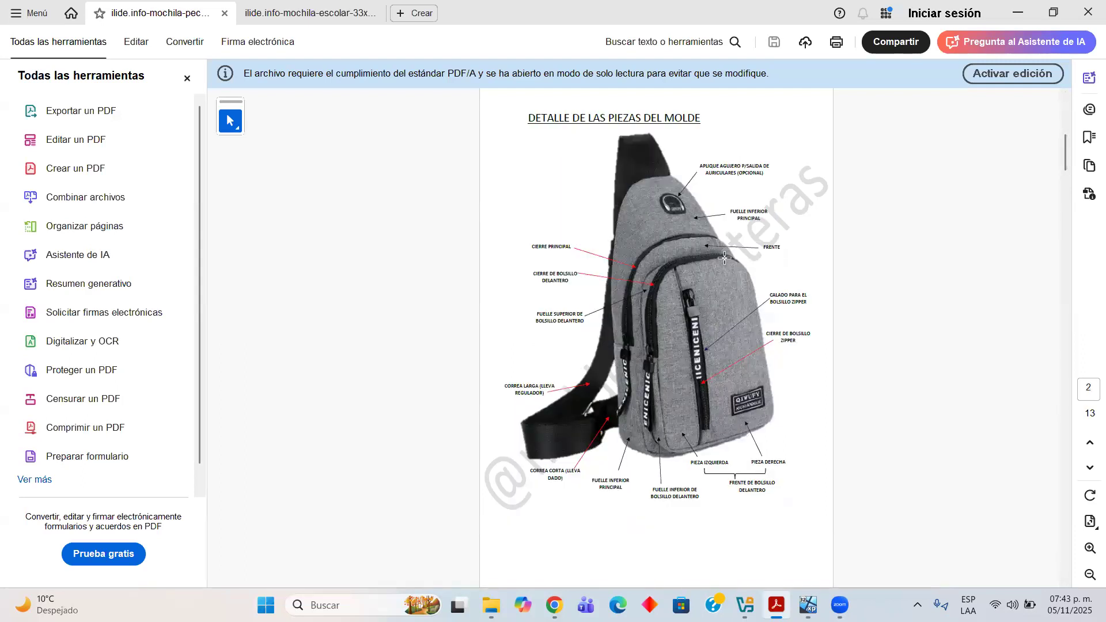
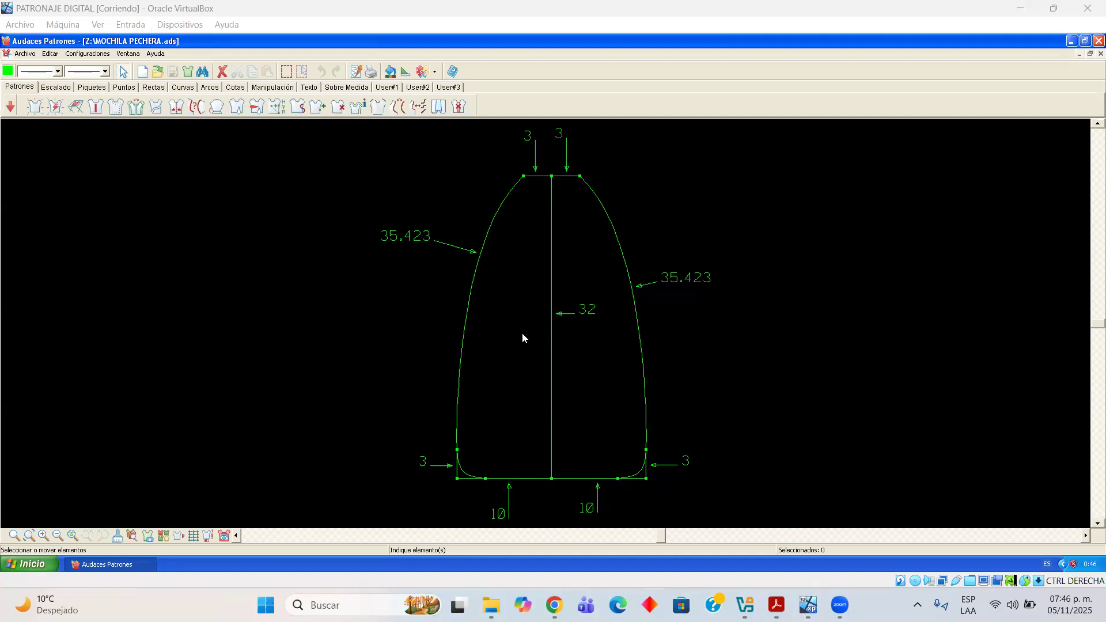
left_click(776, 605)
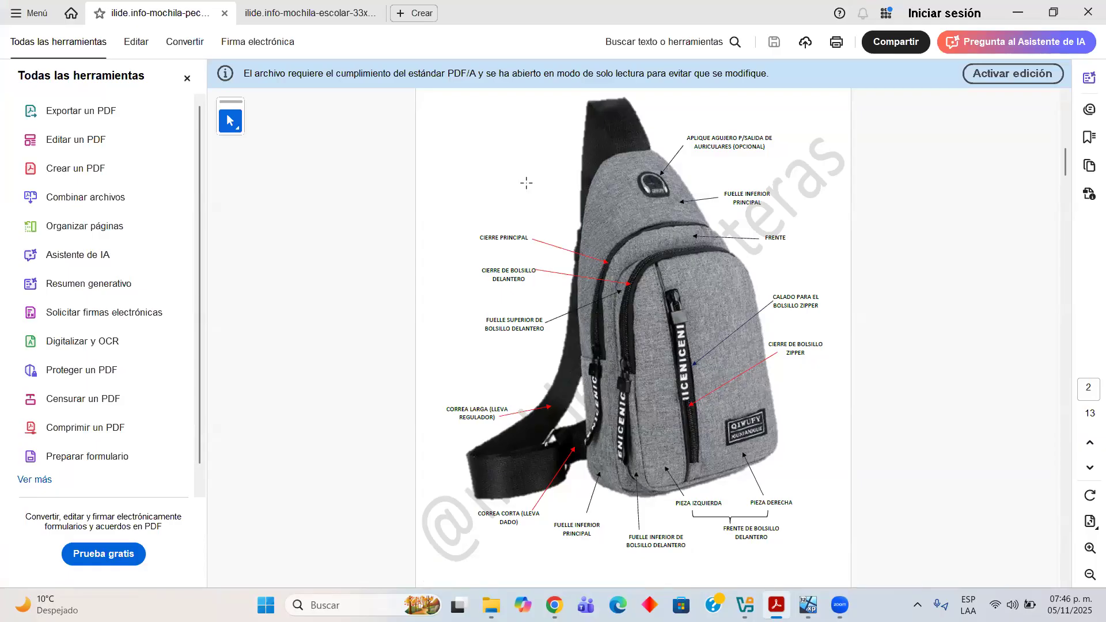
left_click(808, 605)
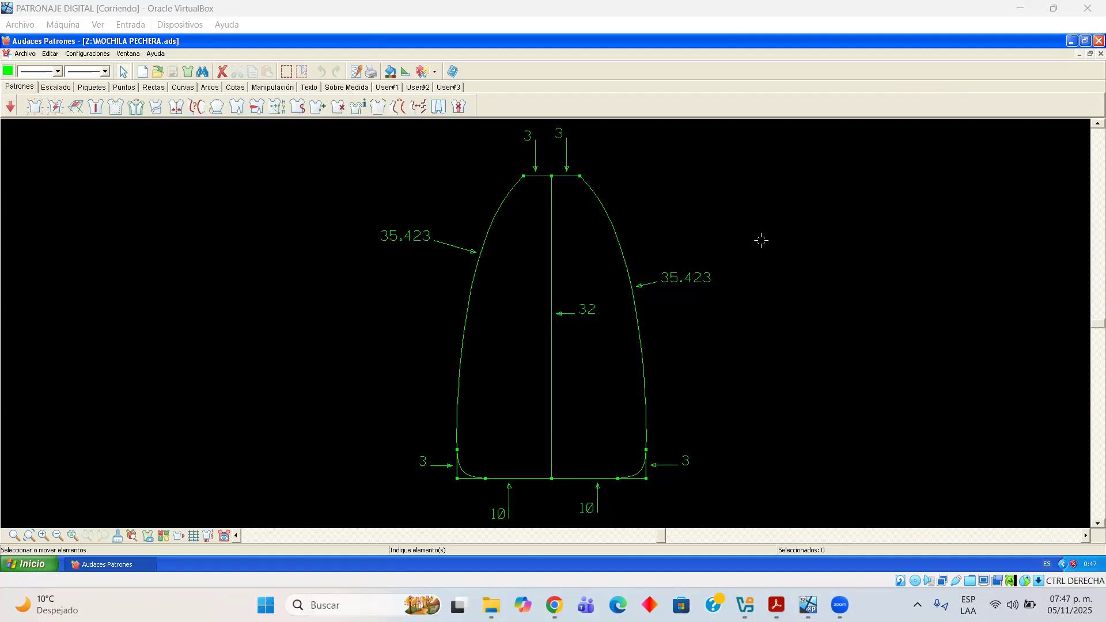
left_click(549, 470)
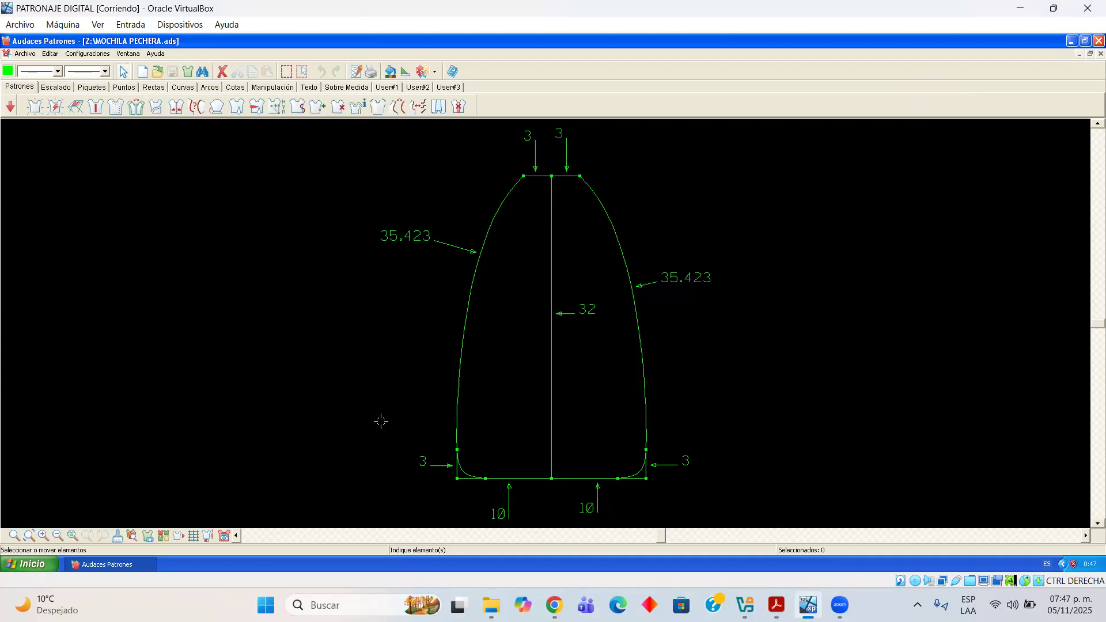
Close both open drawings and reopen only the MOCHILA PECHERA file
scroll(1077, 521, "down", 4)
left_click(1079, 57)
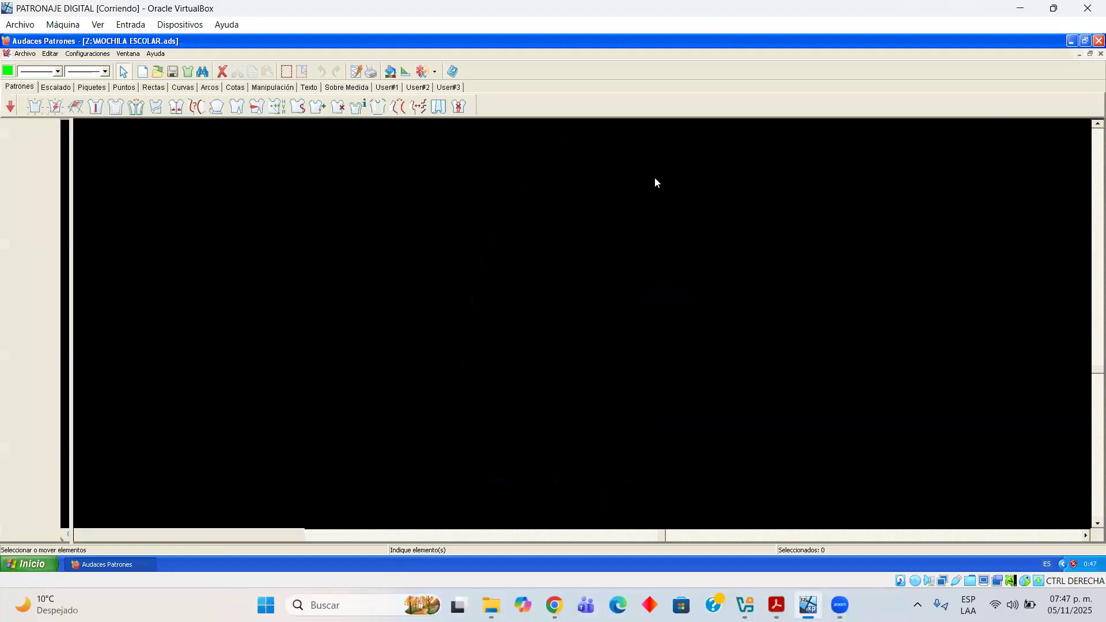
left_click(1078, 55)
left_click(14, 53)
left_click(23, 87)
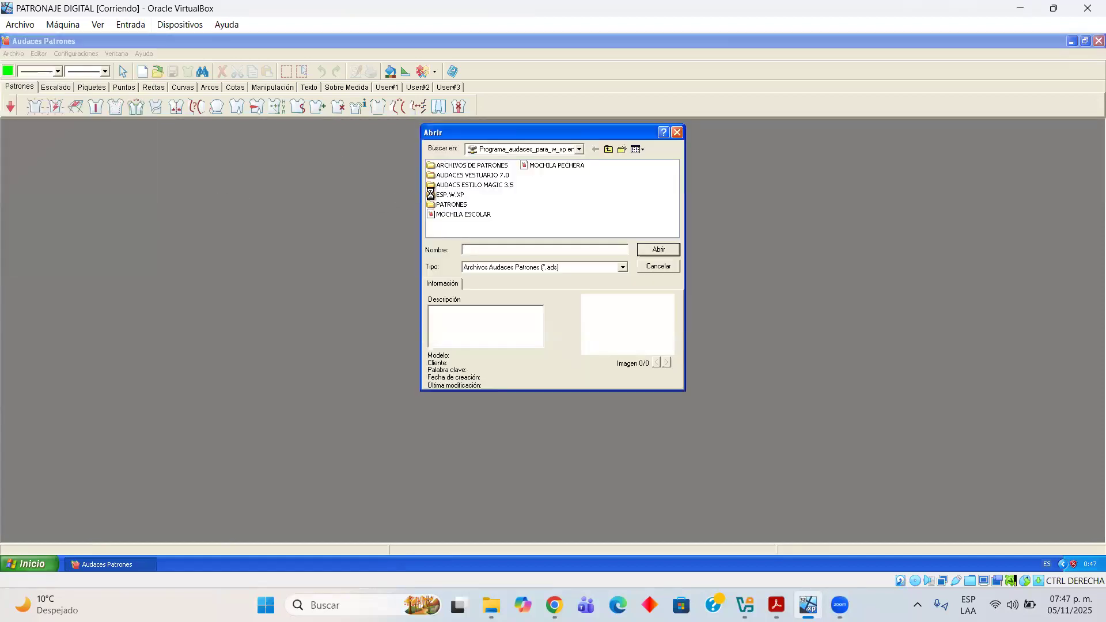
double_click(533, 166)
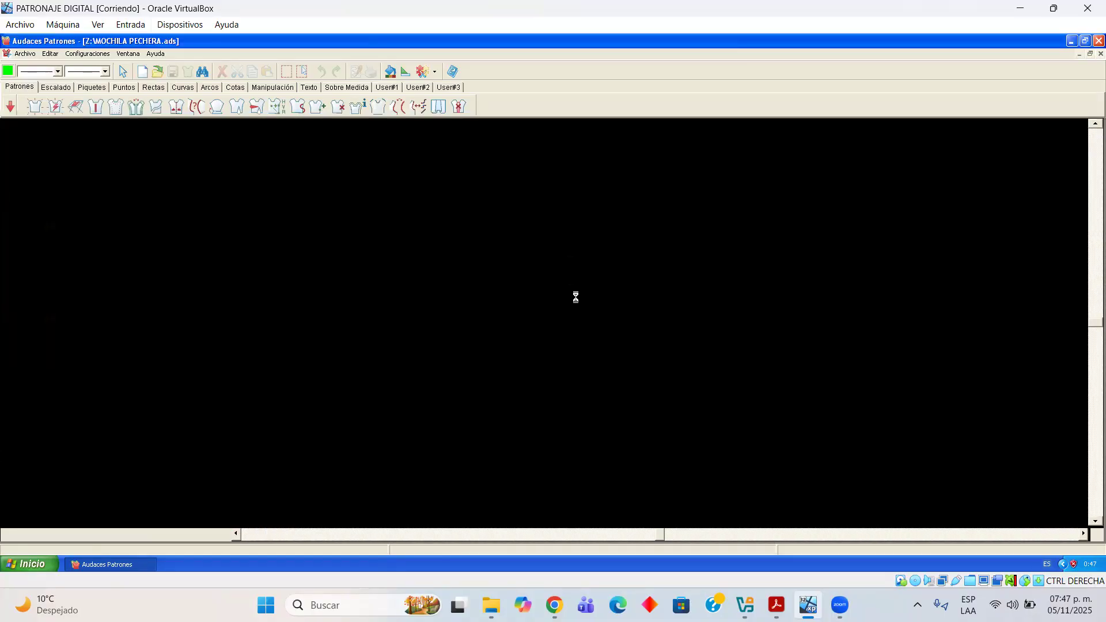
Draw a two-point straight line beside the existing pattern's base, with Dx 9.5 cm and Dy 0
scroll(632, 329, "up", 3)
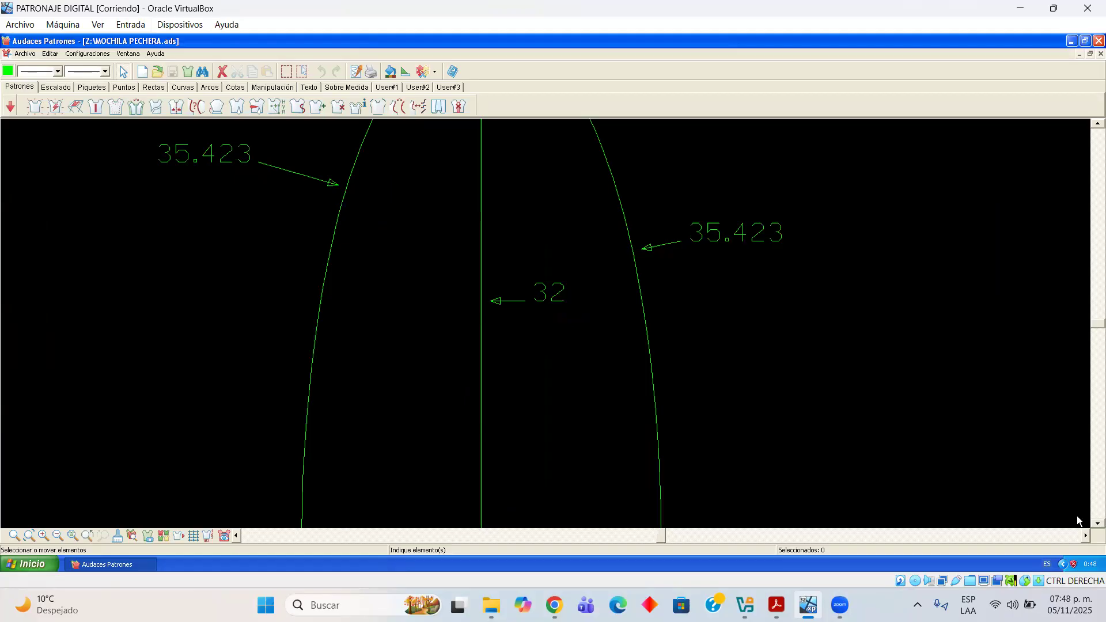
scroll(1076, 520, "down", 5)
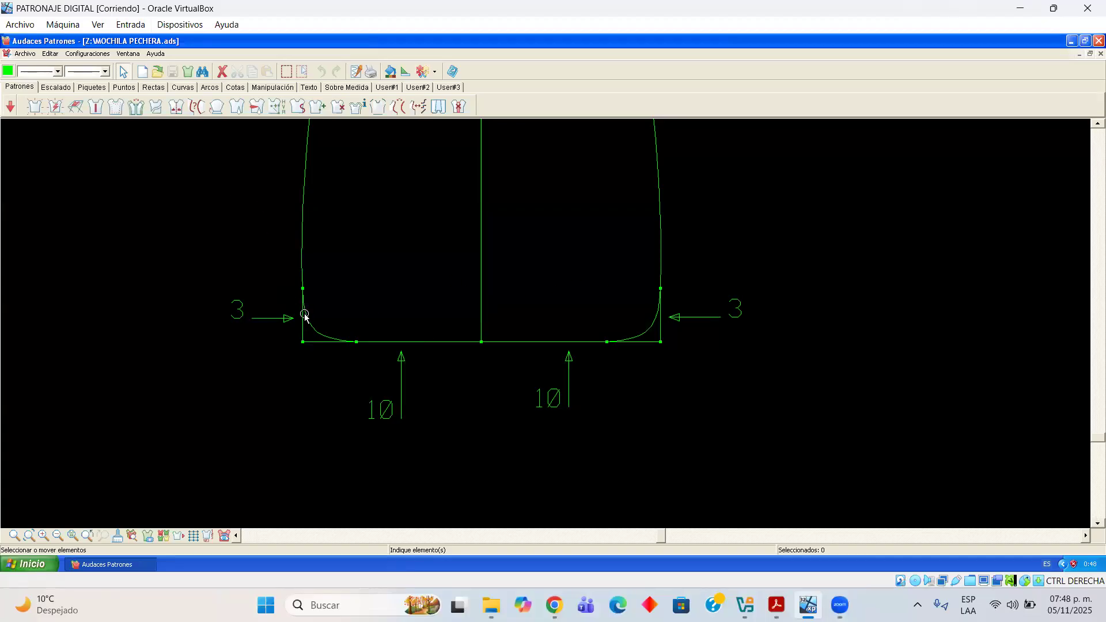
scroll(461, 333, "down", 2)
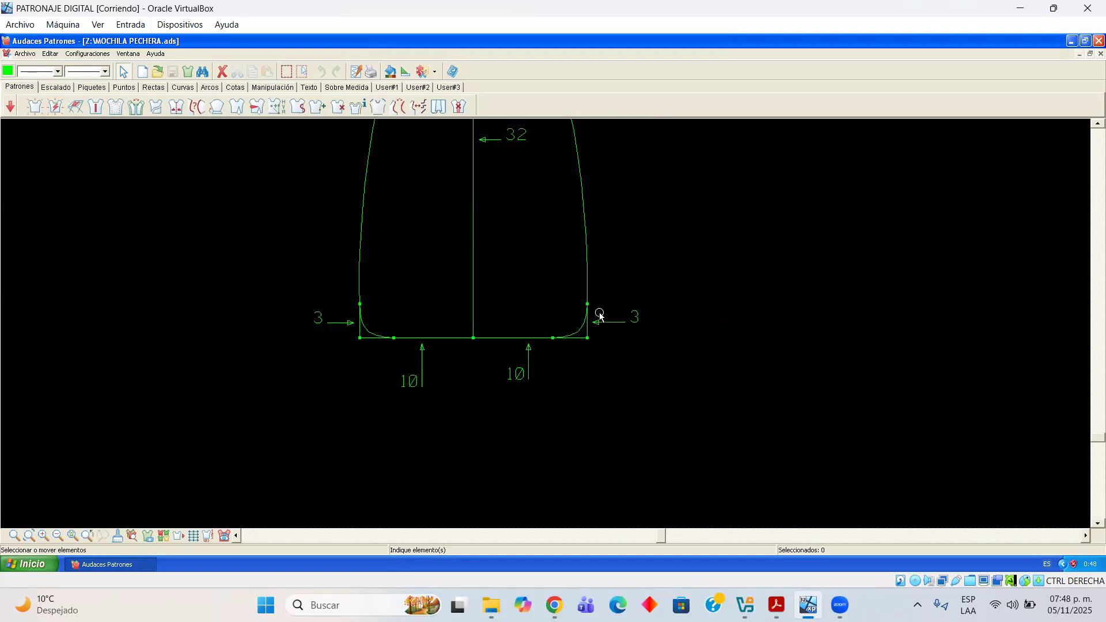
left_click(1078, 535)
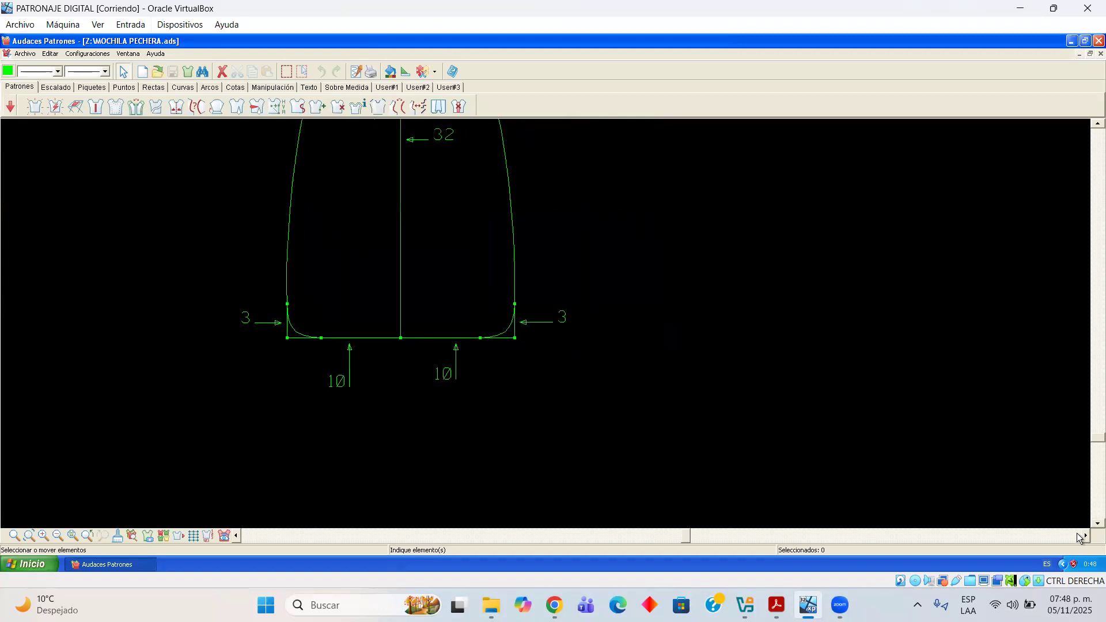
double_click(1078, 535)
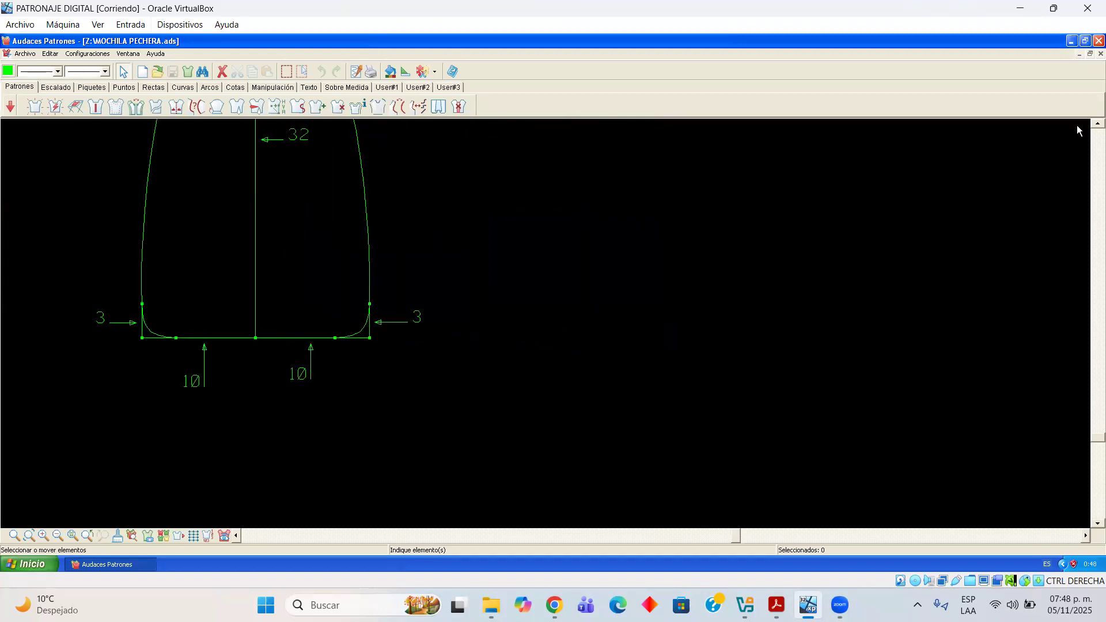
left_click(1097, 123)
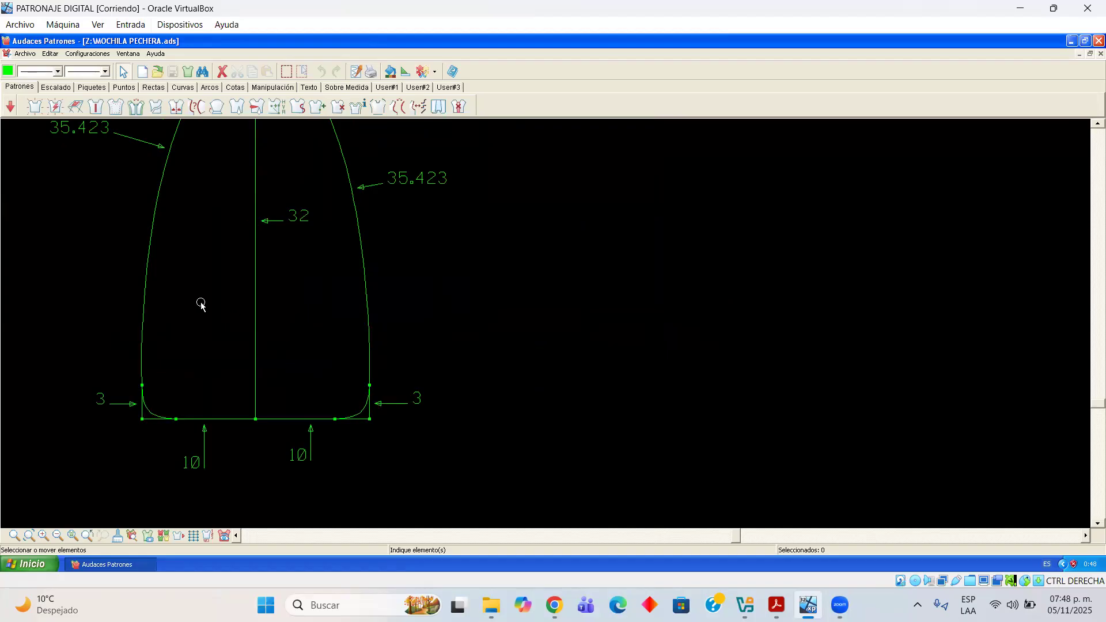
left_click(154, 88)
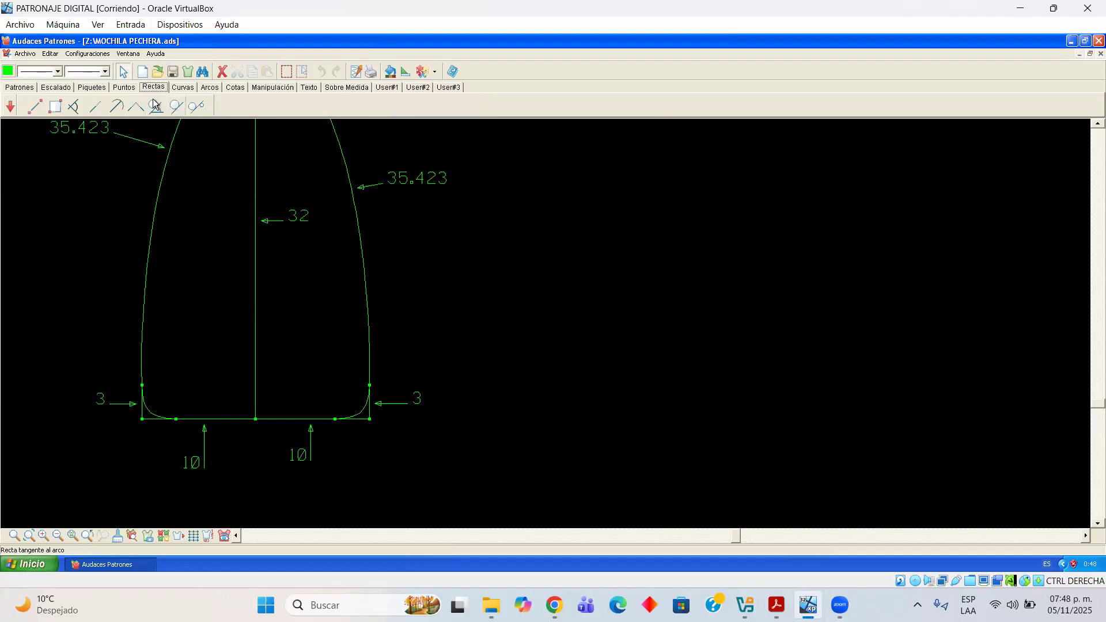
left_click(505, 421)
left_click_drag(201, 491, 601, 366)
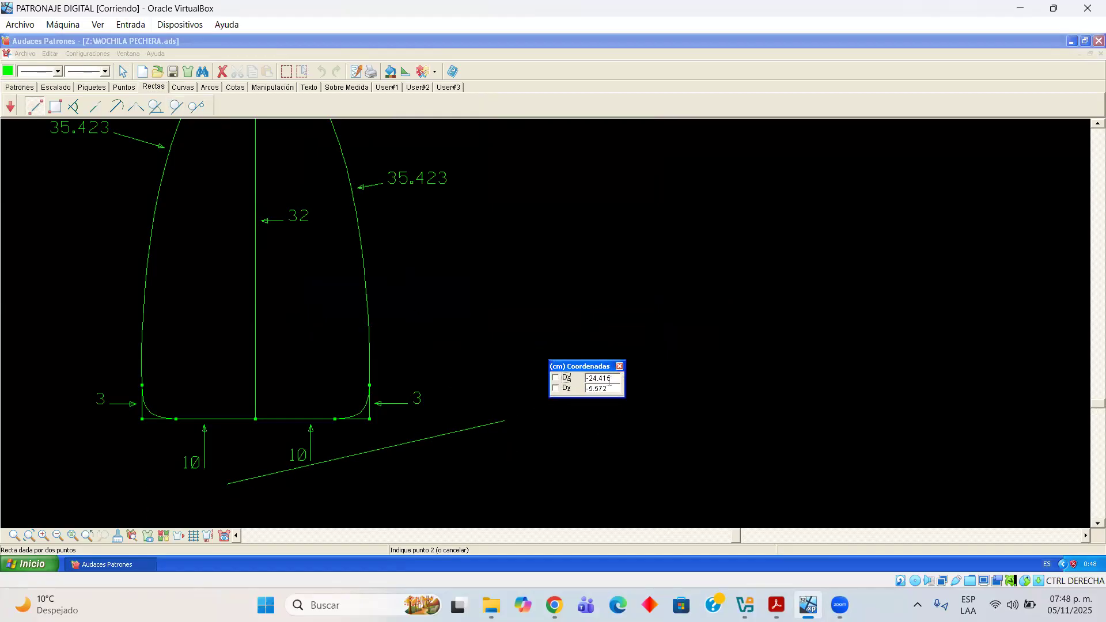
left_click(591, 379)
key("BackSpace")
type("9")
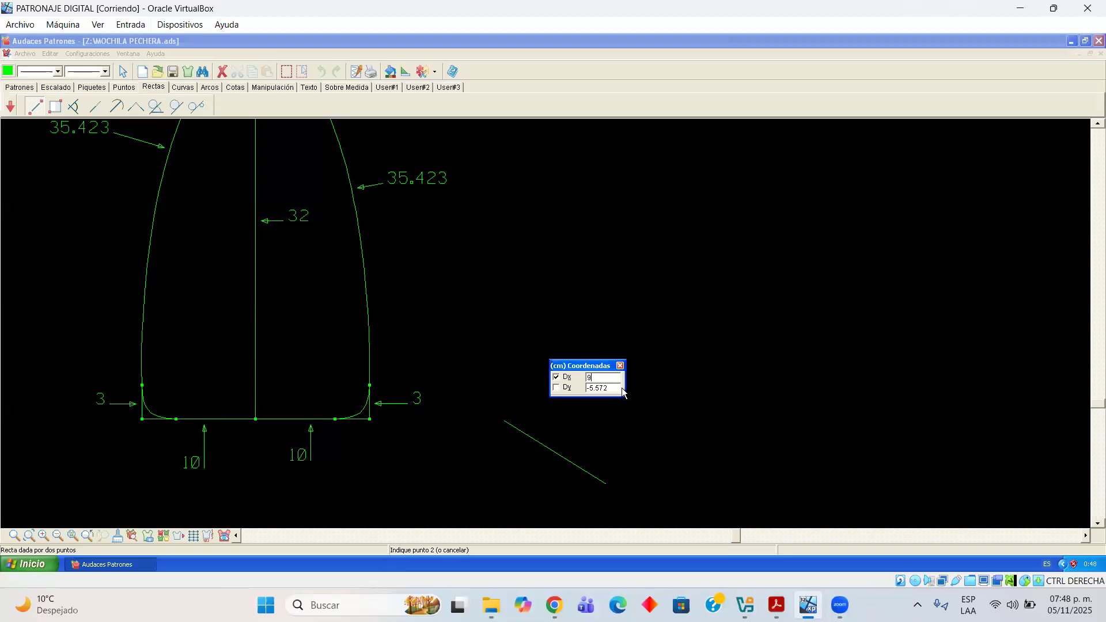
type(".5")
type("0")
key("Return")
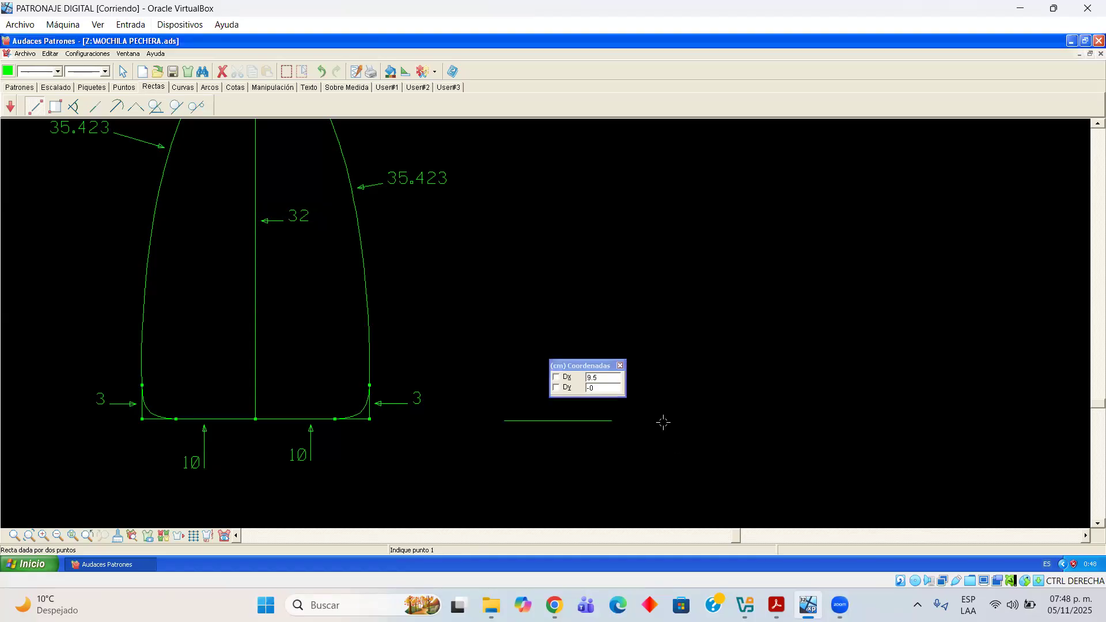
Move the coordinates window clear of the new line and place a point at each of the line's two ends
left_click_drag(601, 370, 803, 330)
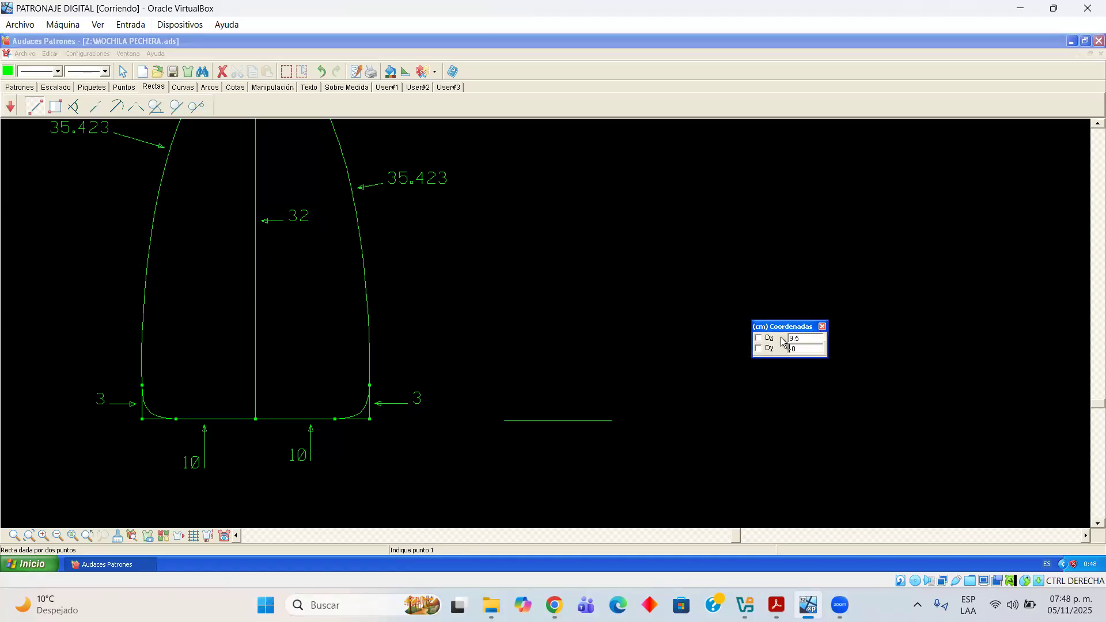
left_click(123, 87)
left_click(34, 106)
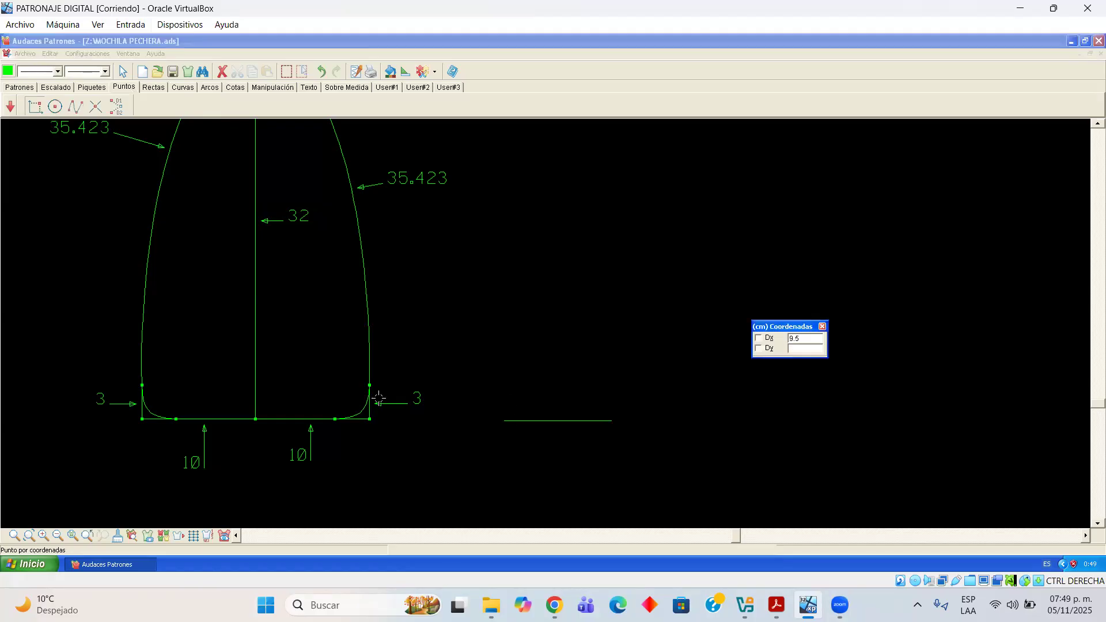
left_click(506, 420)
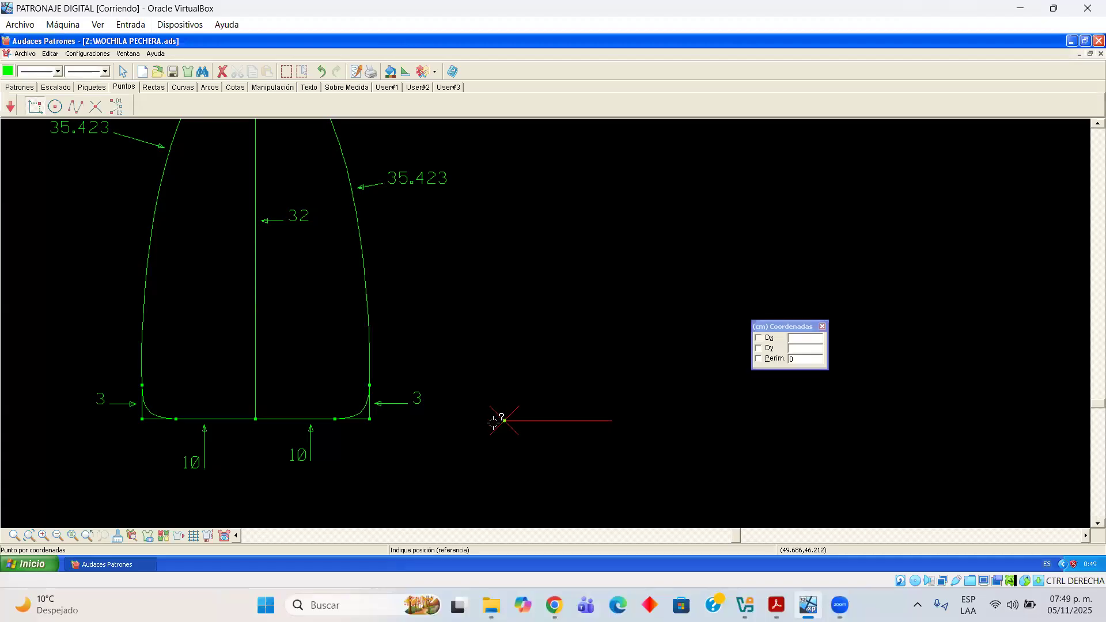
left_click(494, 422)
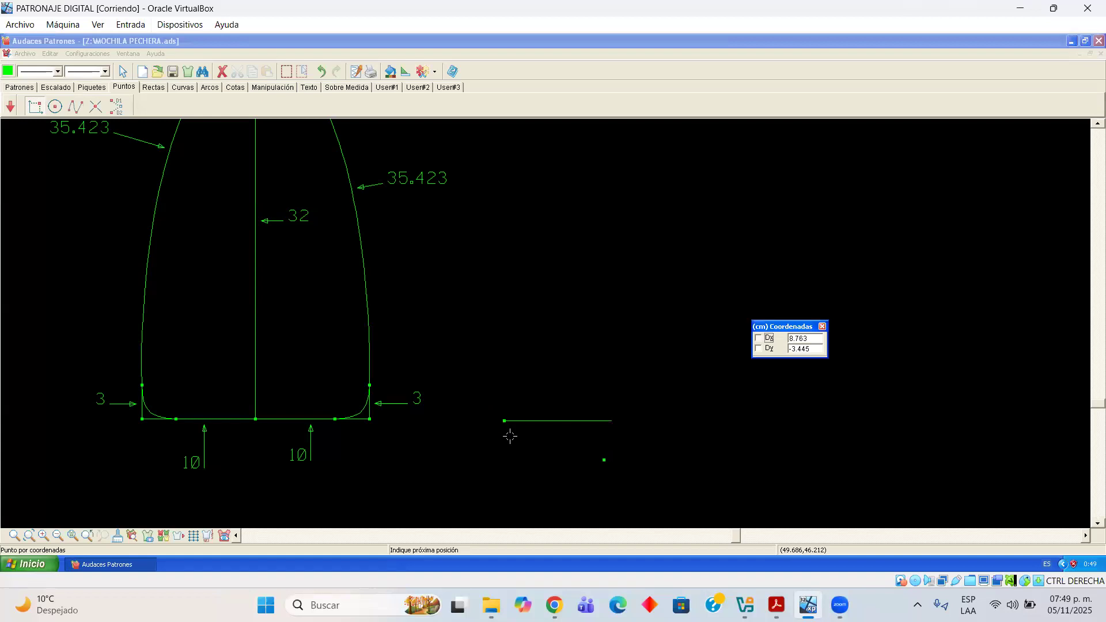
left_click(612, 420)
left_click(617, 422)
left_click(153, 87)
left_click(37, 107)
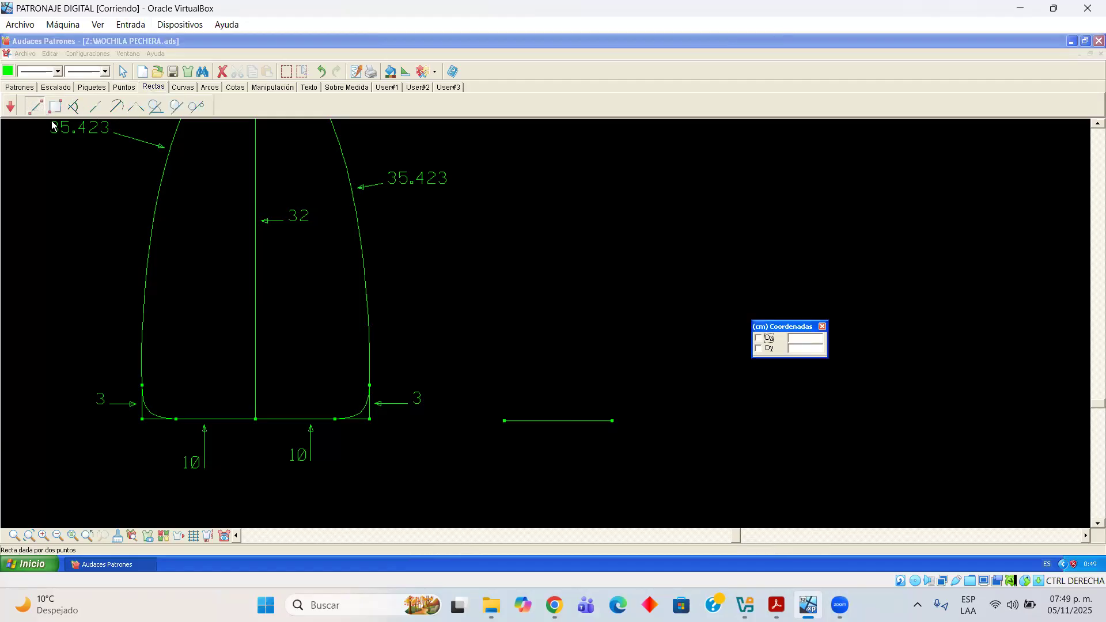
left_click(644, 415)
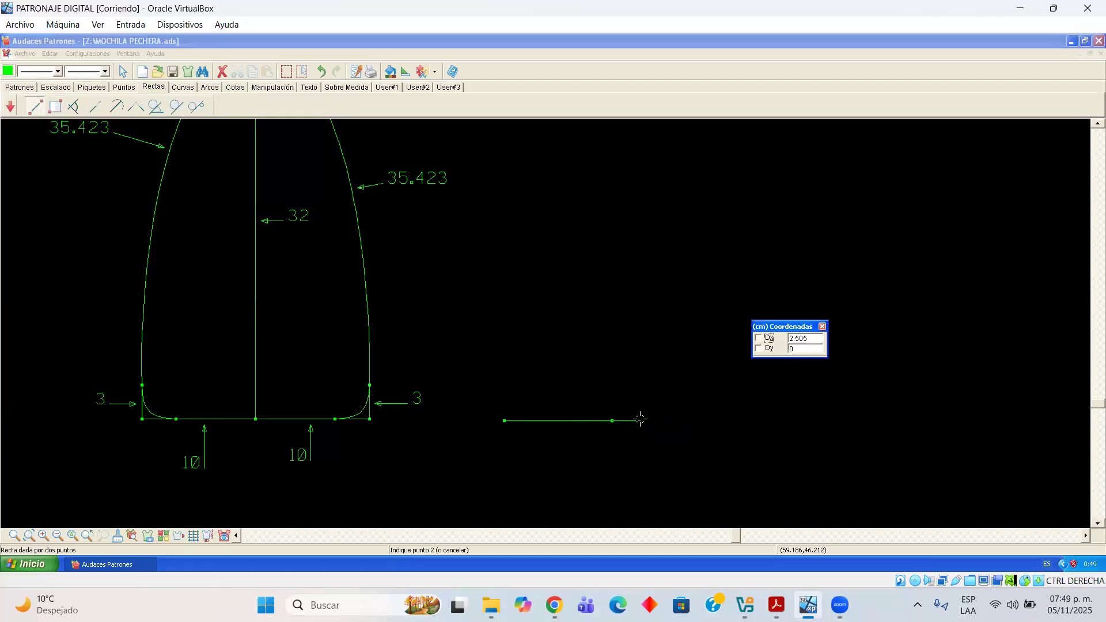
key("Escape")
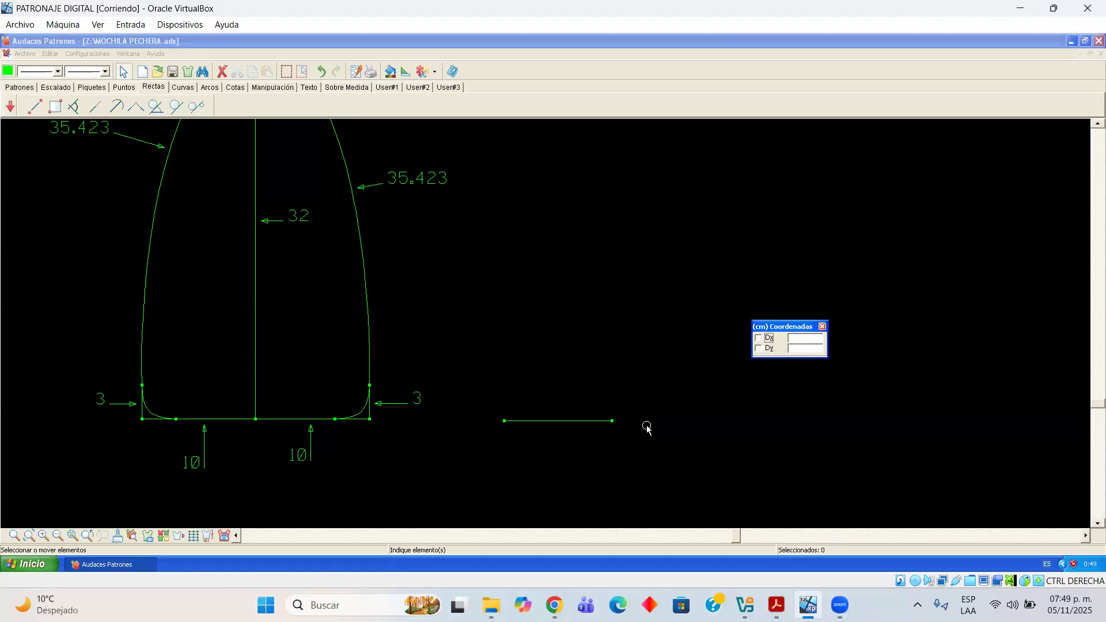
left_click(613, 421)
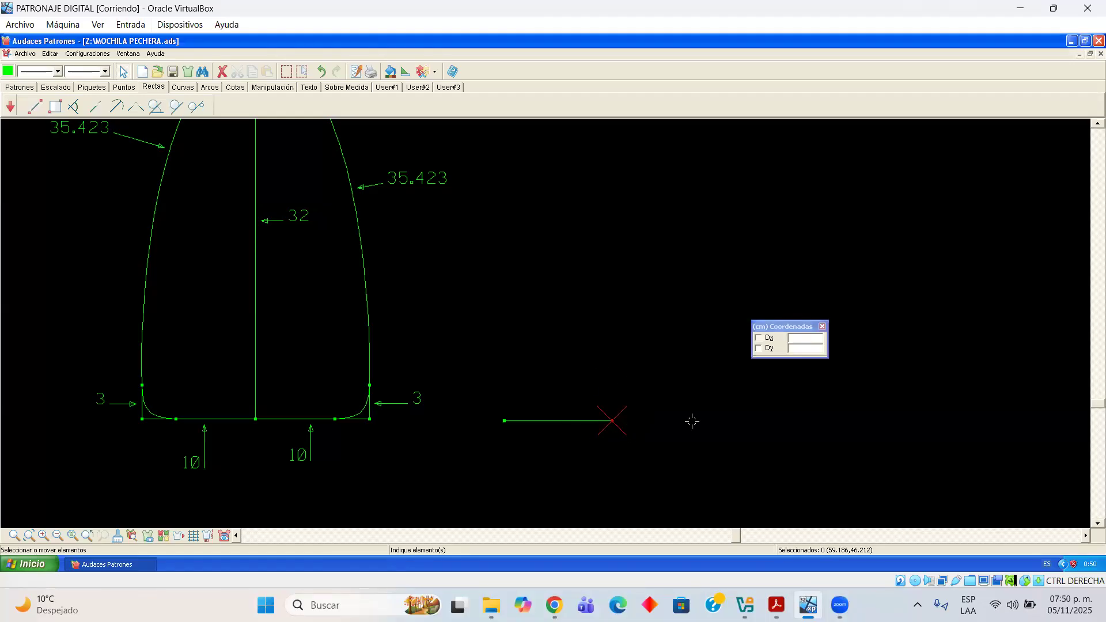
left_click(612, 420)
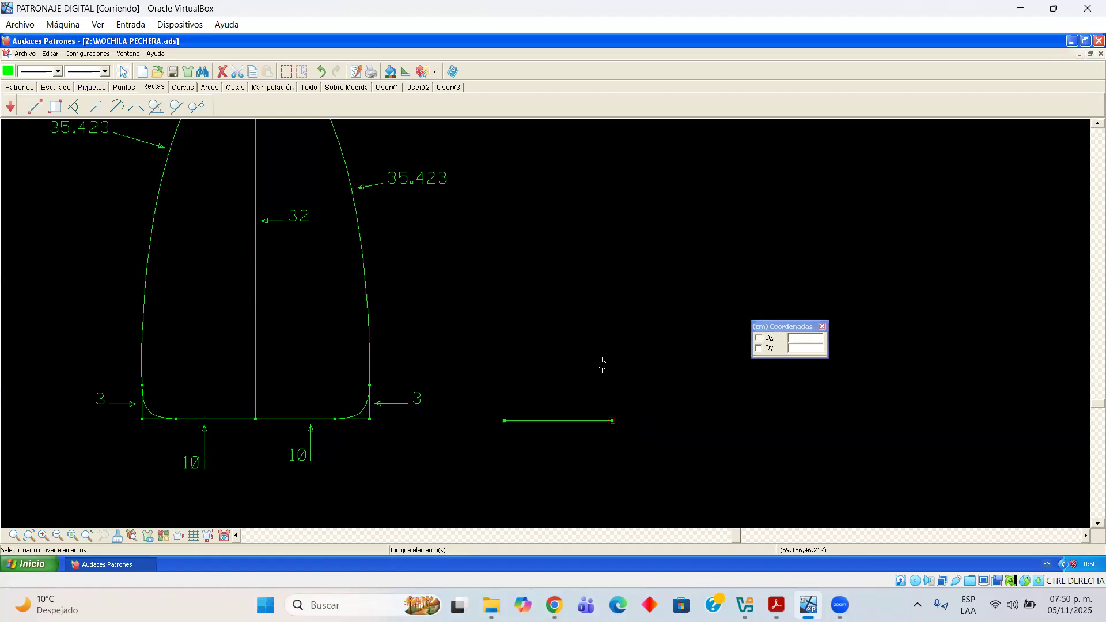
left_click(618, 420)
left_click(618, 420)
key("Delete")
key("ctrl+z")
Draw a two-point straight line vertically upward from the new base line's right end, with Dx 0 and Dy 19.5 cm
left_click(35, 105)
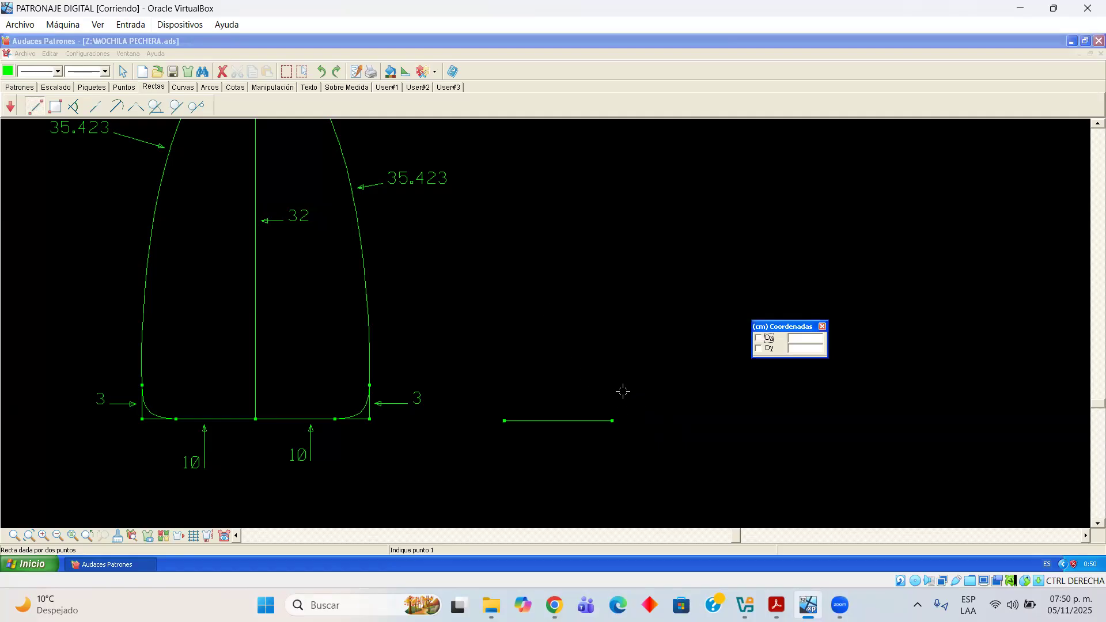
left_click(612, 420)
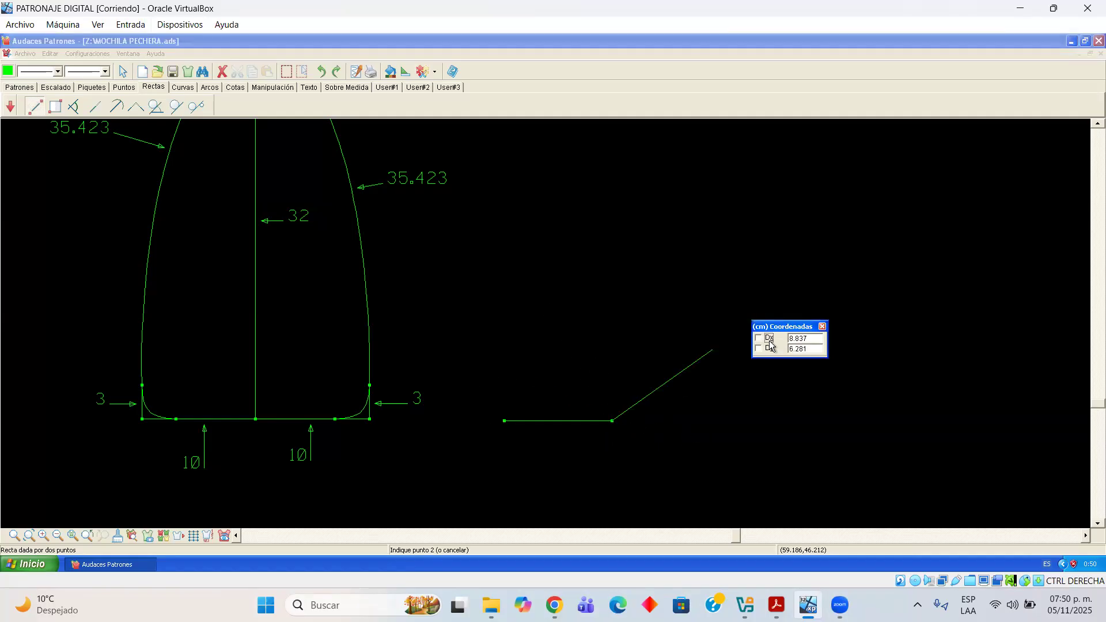
left_click_drag(756, 330, 481, 352)
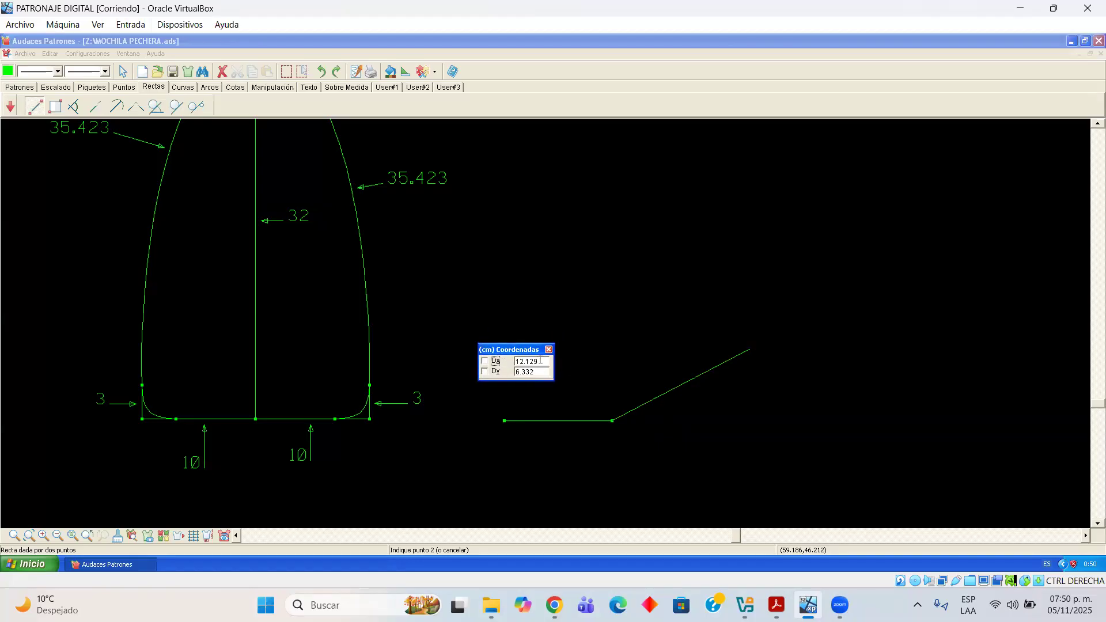
type("0")
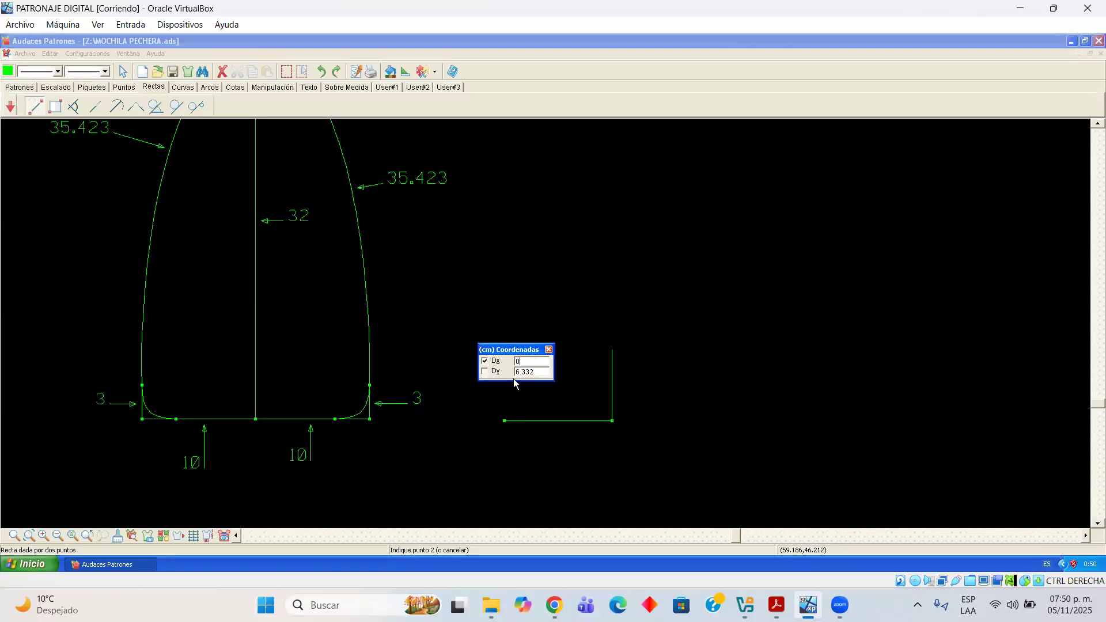
key("Tab")
type("19.5")
key("Tab")
left_click(644, 282)
Move the coordinates window clear of the base and place a point at the vertical line's upper end
right_click(575, 332)
left_click_drag(533, 349, 706, 328)
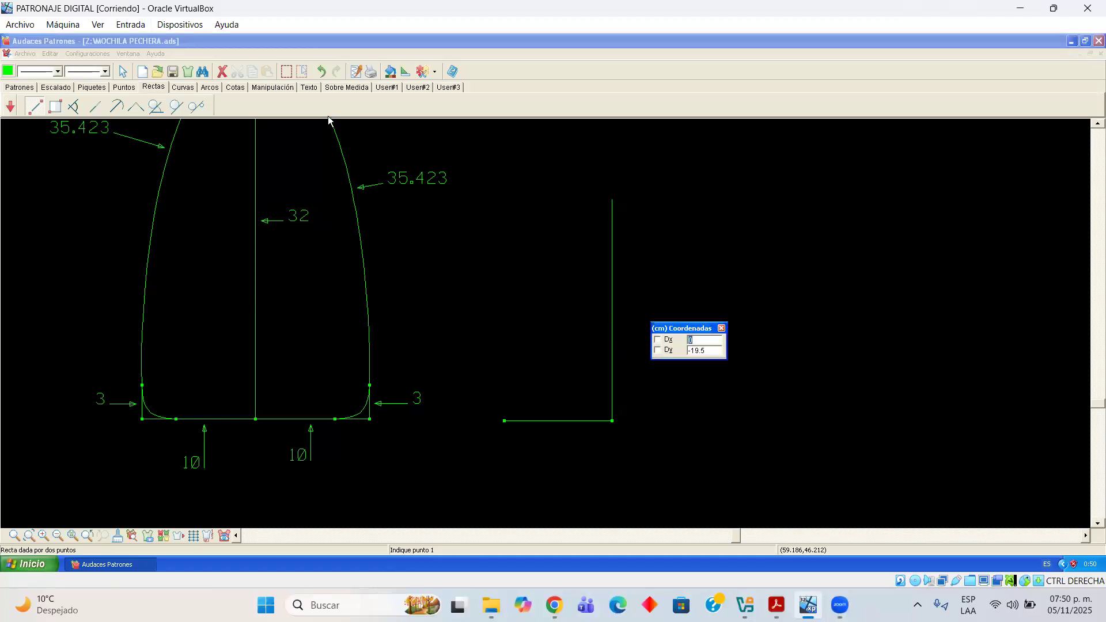
left_click(124, 87)
left_click(32, 109)
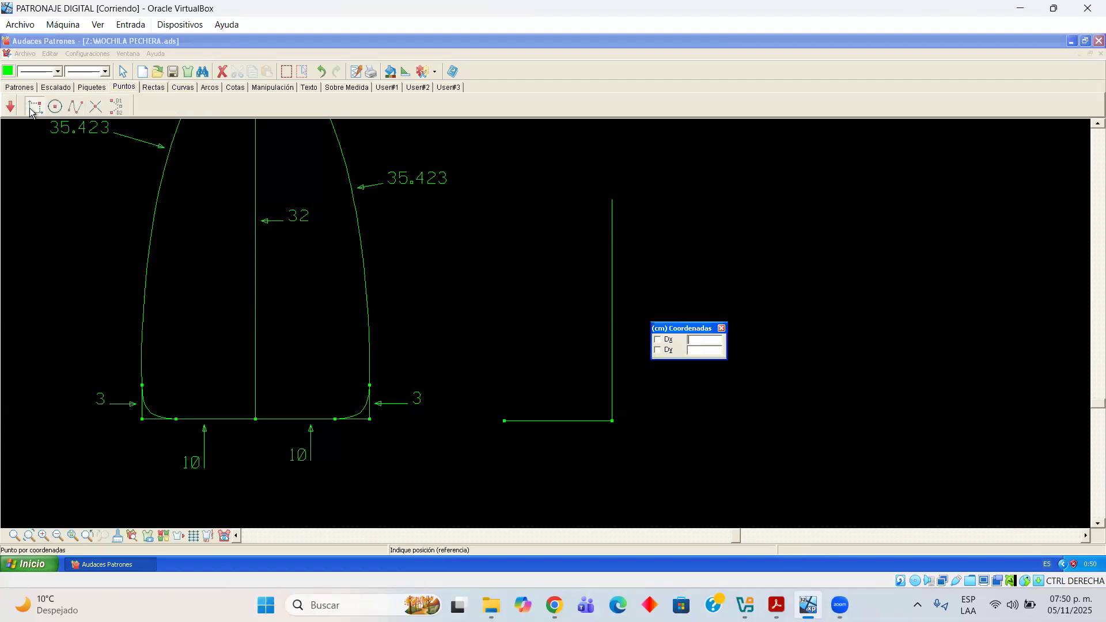
left_click(466, 198)
left_click(613, 199)
left_click(123, 71)
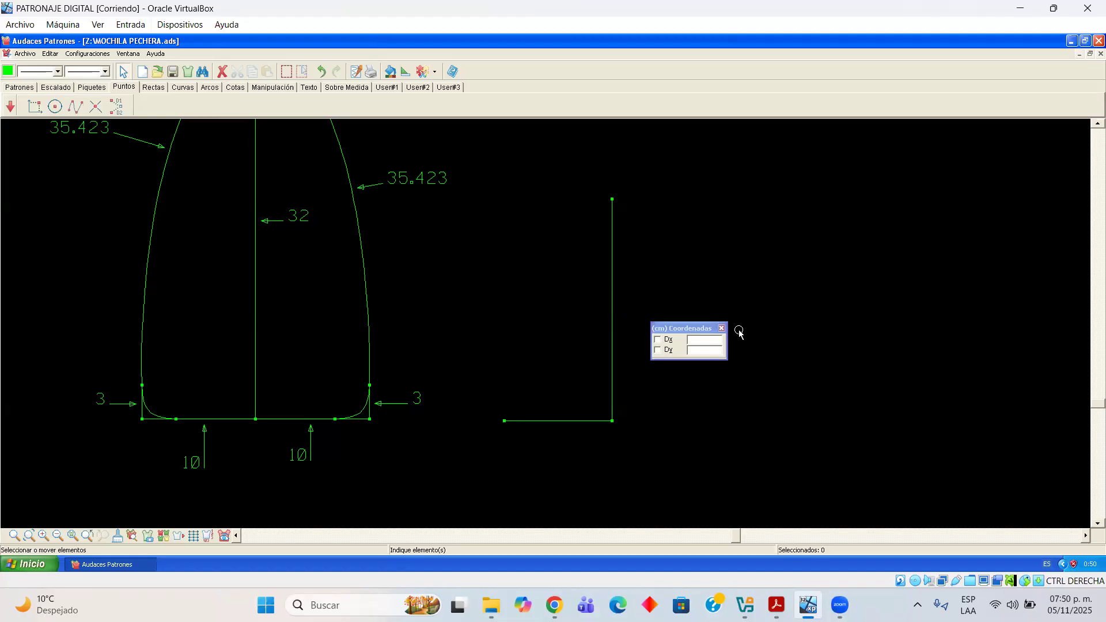
Check the bag photo in the Adobe Acrobat PDF, and in Audaces Patrones draw a 4 cm horizontal line leftward from the vertical line's upper end
left_click(776, 604)
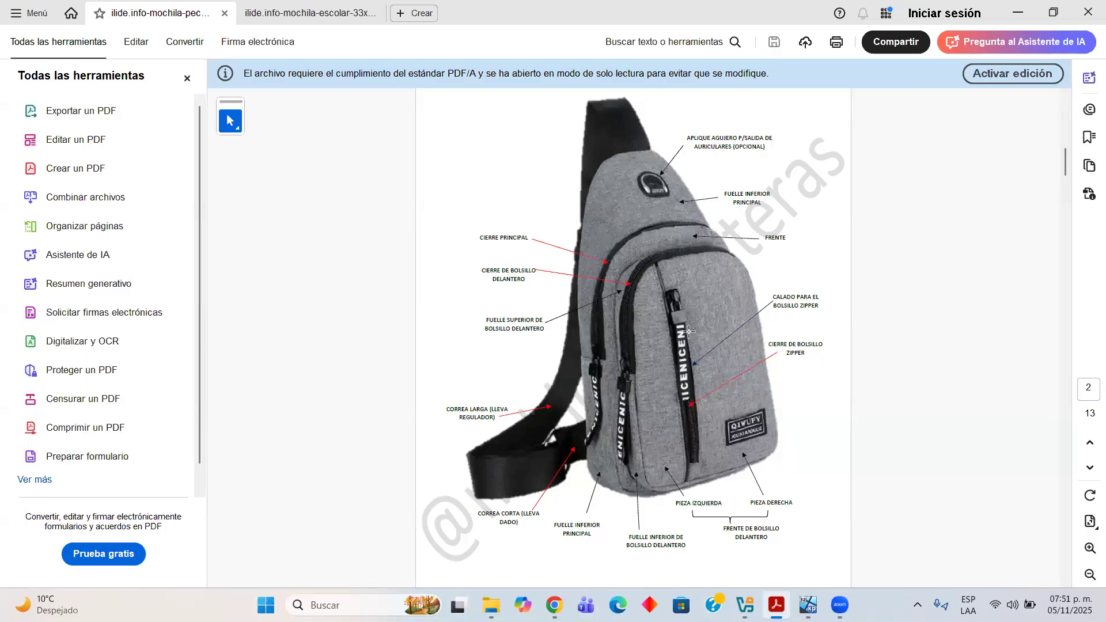
left_click(808, 604)
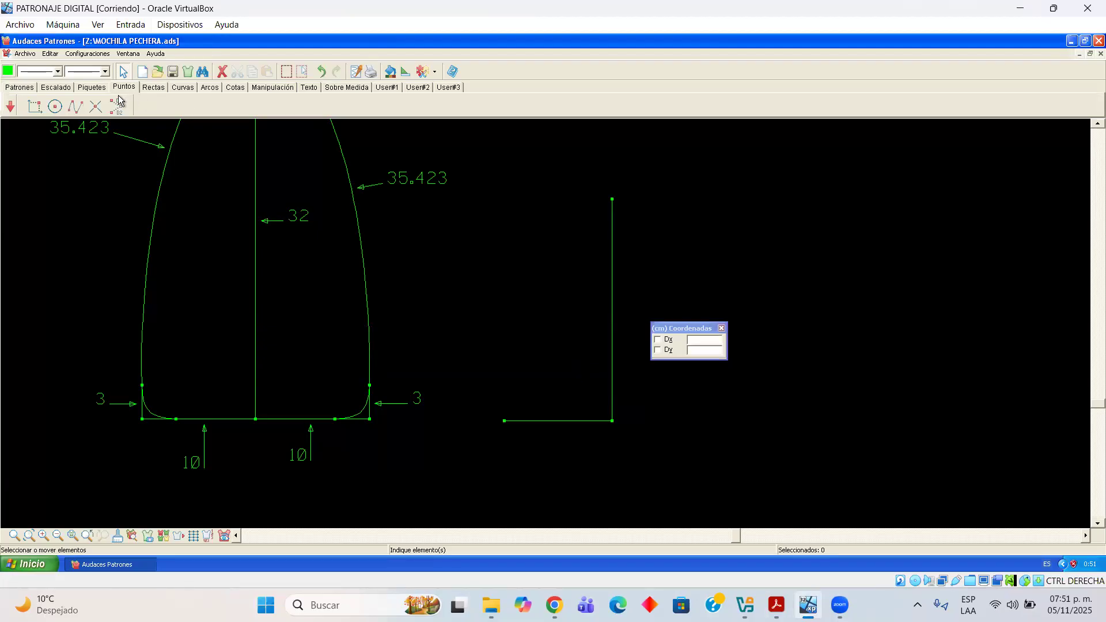
left_click(153, 87)
left_click(35, 106)
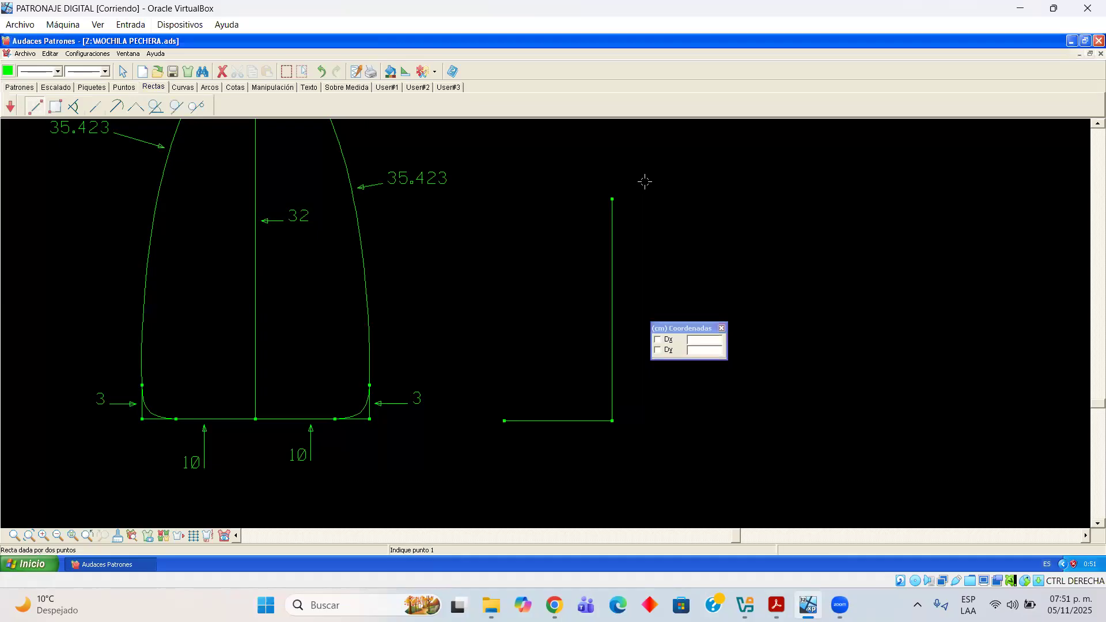
left_click(612, 198)
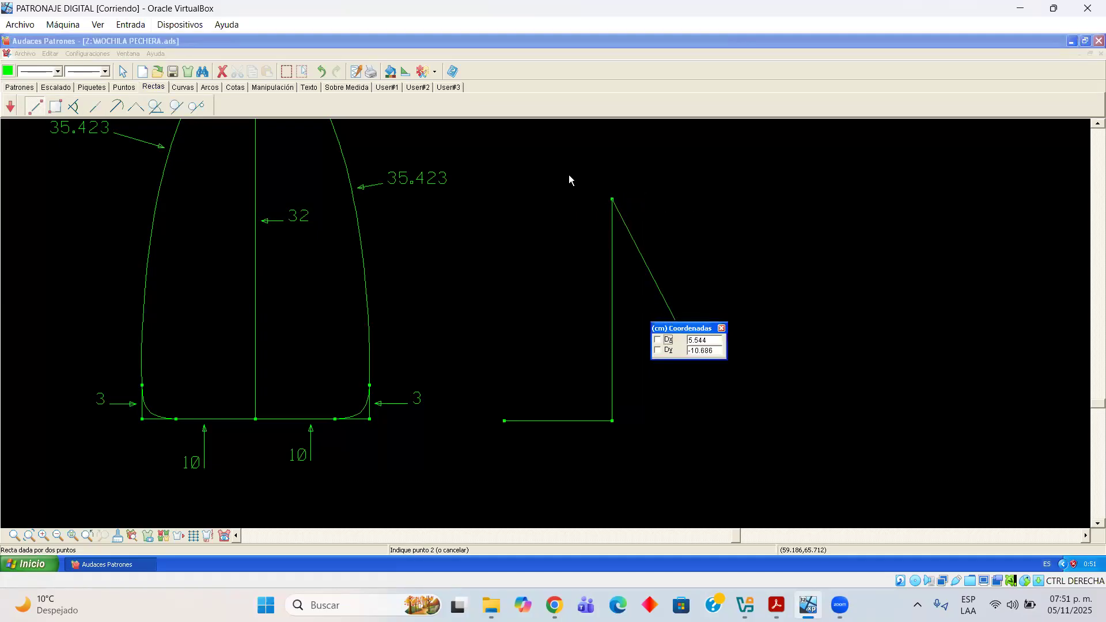
left_click_drag(680, 327, 565, 172)
key("Tab")
type("4")
key("Tab")
type("0")
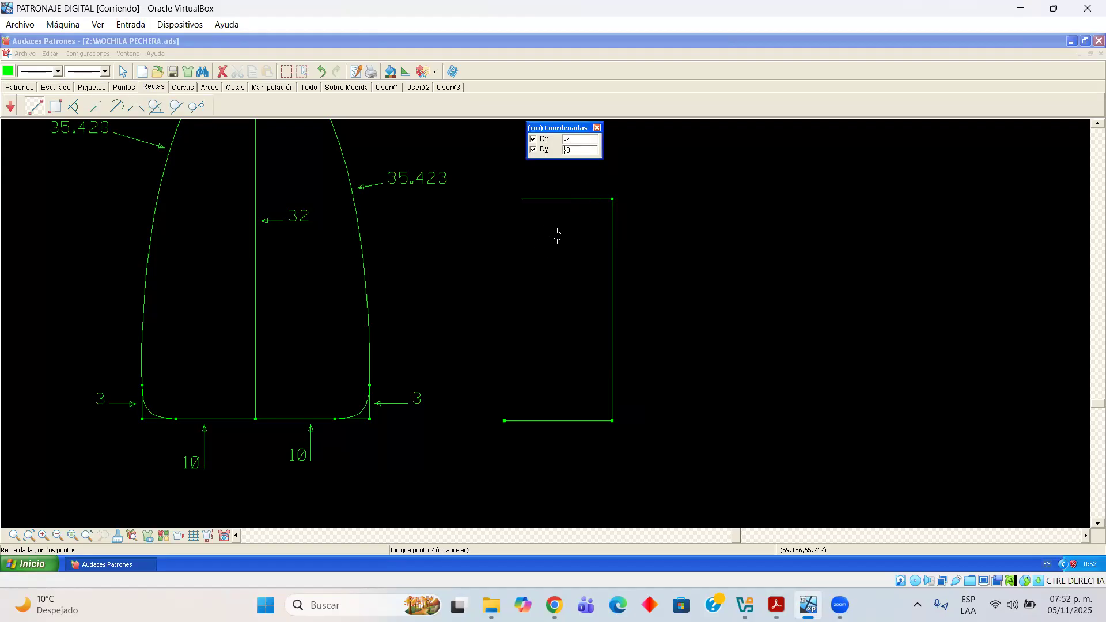
left_click(584, 279)
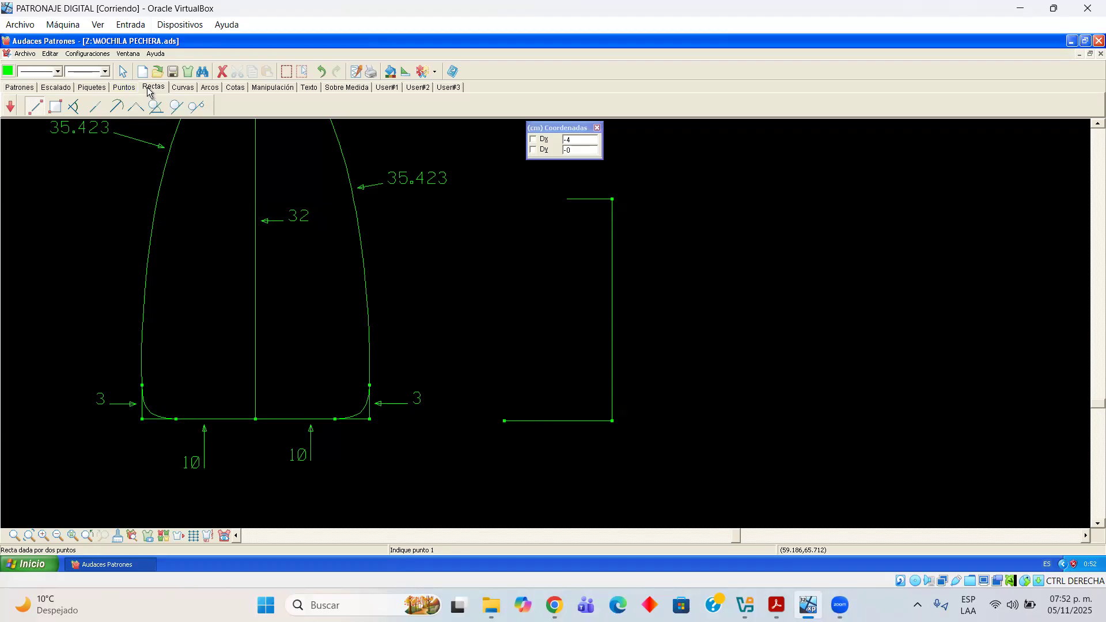
Draw a two-point vertical line 2.5 cm upward from the base line's left end, with Dx 0
left_click(504, 420)
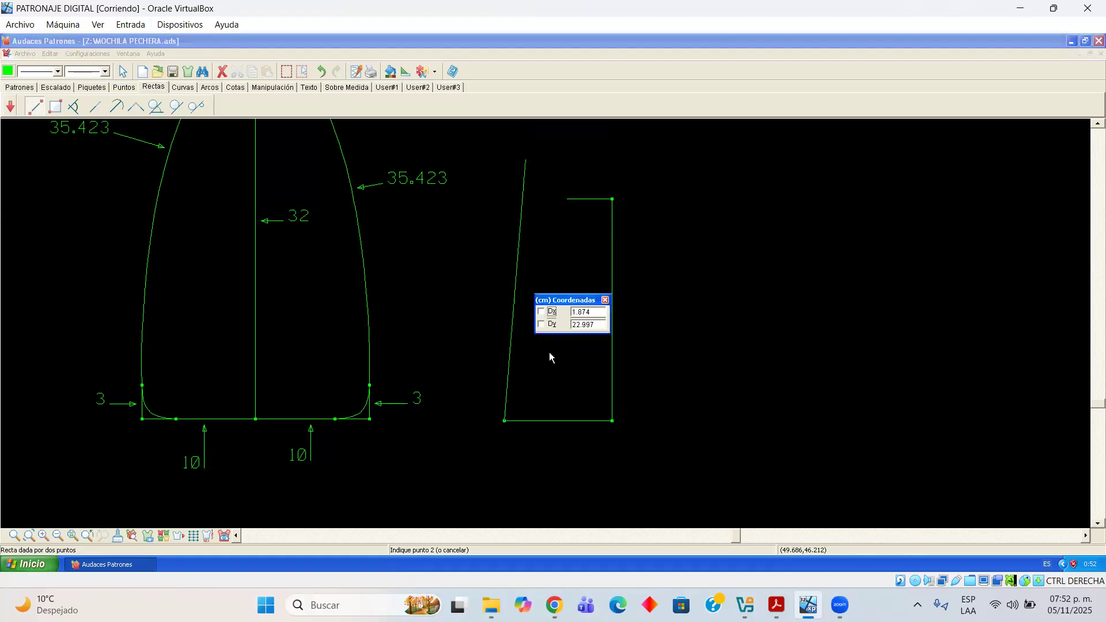
key("Tab")
type("0")
left_click_drag(593, 375, 572, 375)
type(".5")
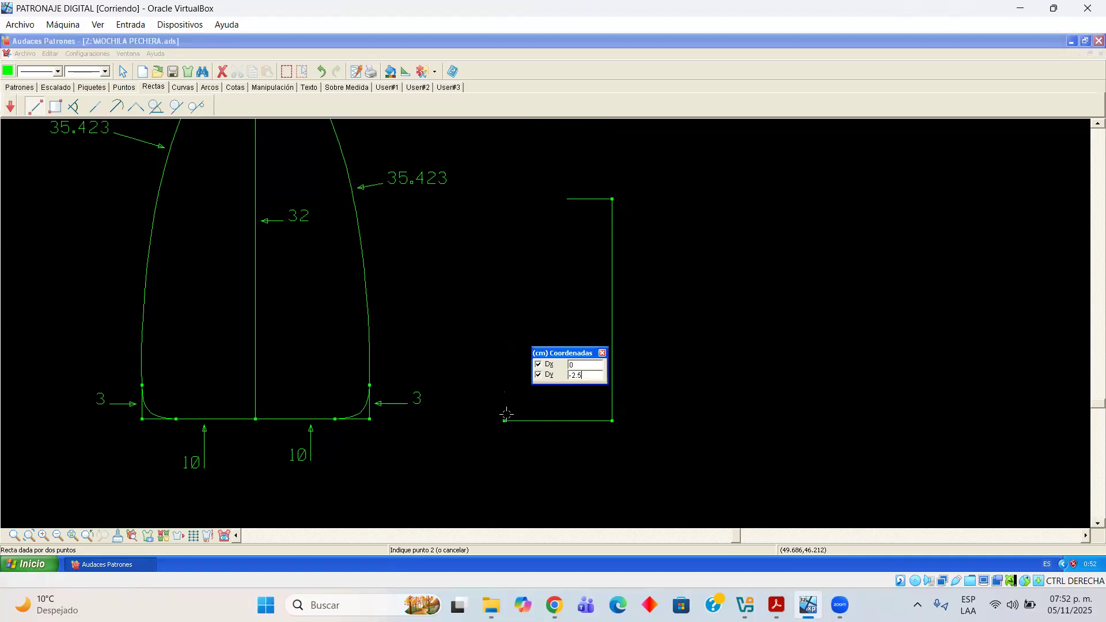
left_click(492, 364)
Move the coordinates window aside and place a point at the upper end of the short vertical line
left_click_drag(551, 352, 608, 362)
left_click(124, 87)
left_click(35, 106)
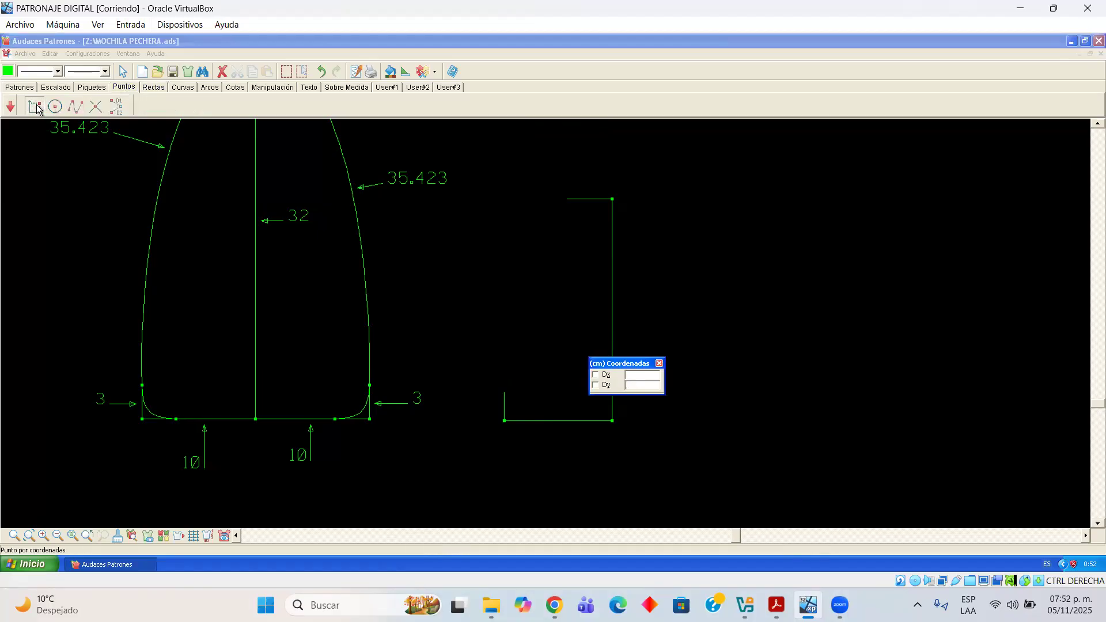
left_click(504, 393)
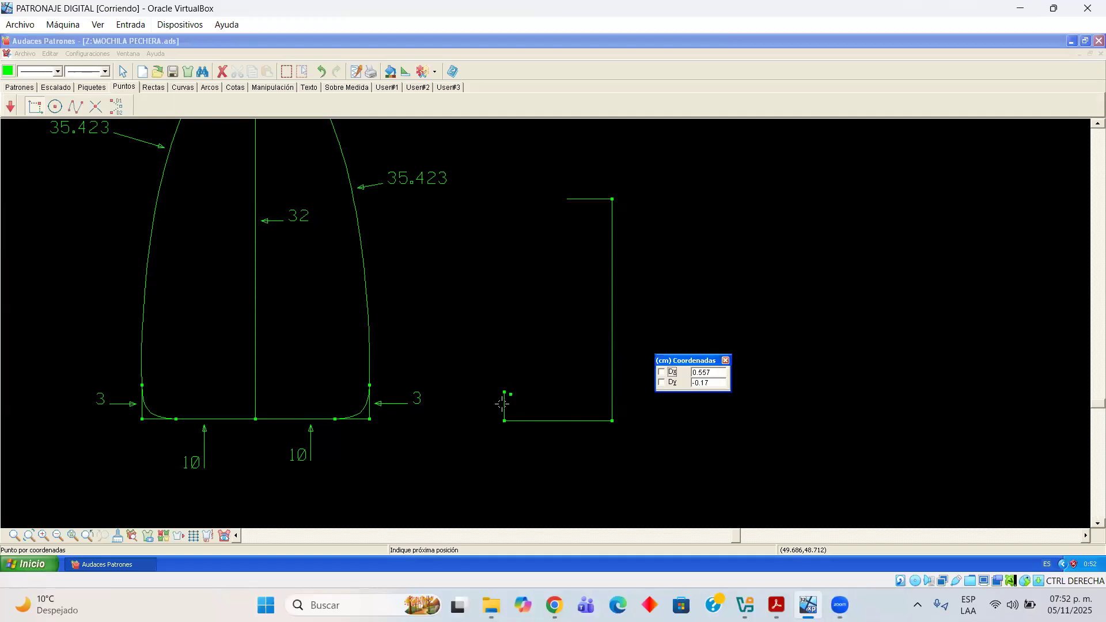
Place a point on the base line at a perimeter distance of 2.5 cm from its left corner
scroll(500, 425, "up", 2)
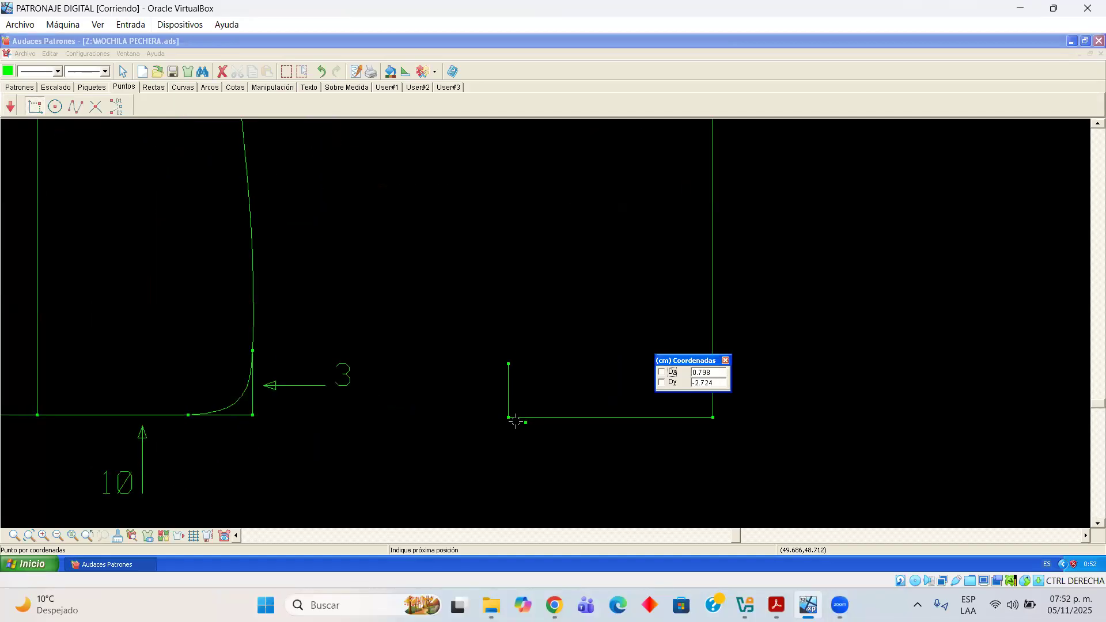
left_click(520, 418)
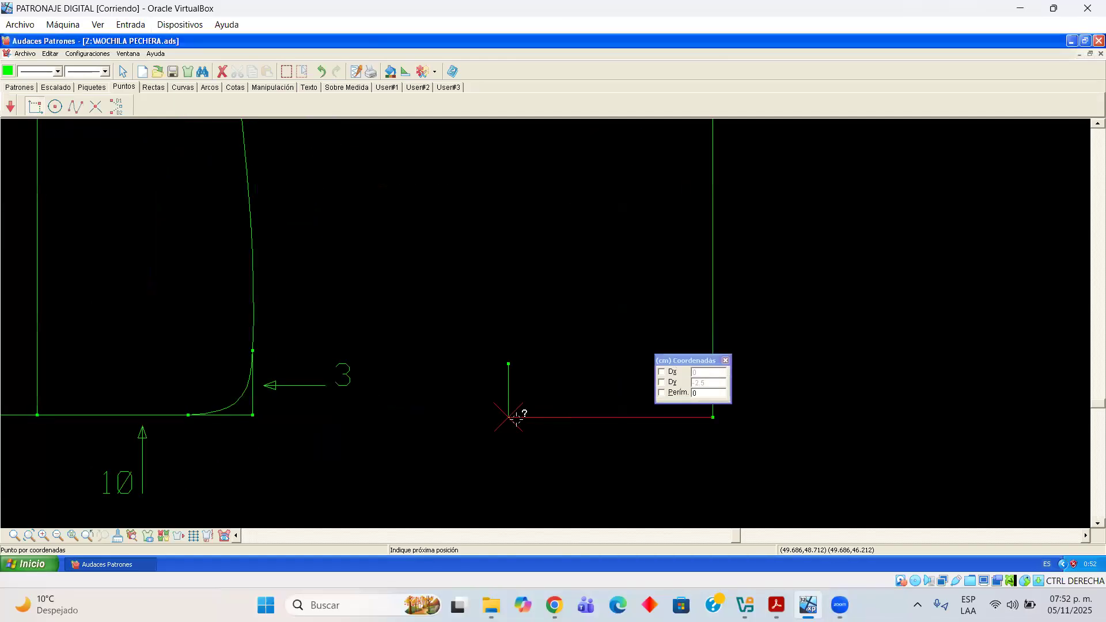
left_click(677, 394)
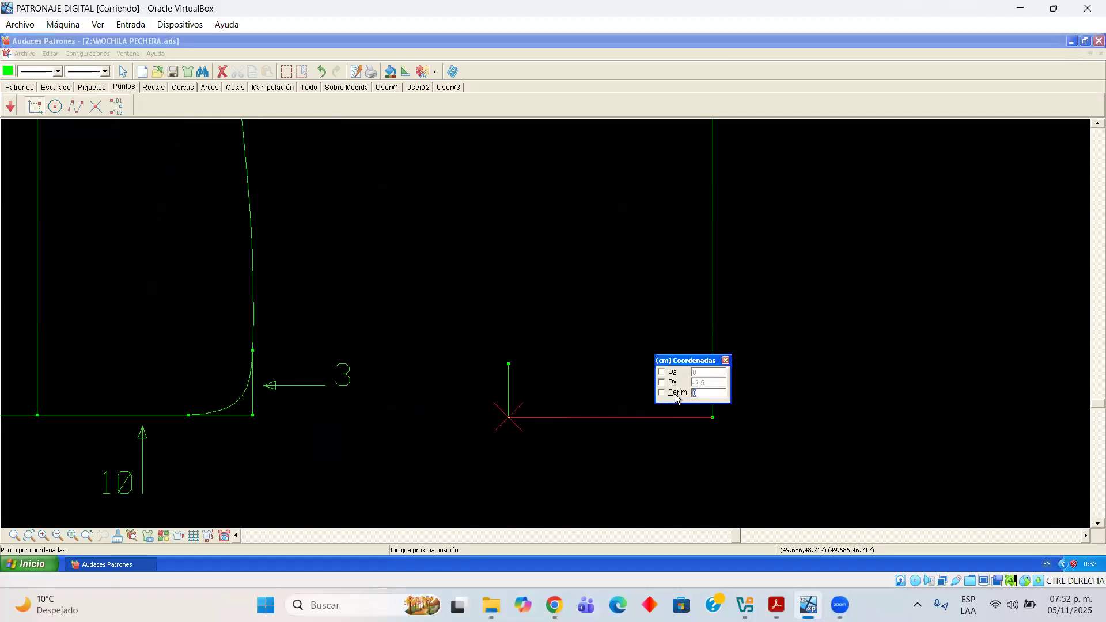
type("2.5")
key("Return")
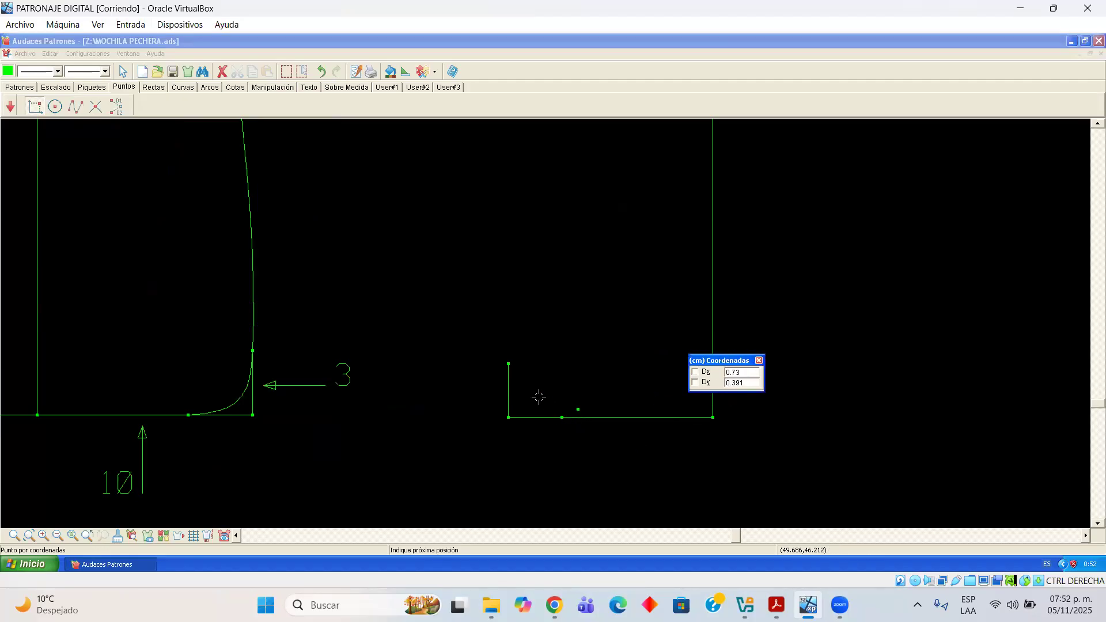
Place a point at the free end of the 4 cm top line and move that line up, clear of the outline
scroll(656, 304, "down", 3)
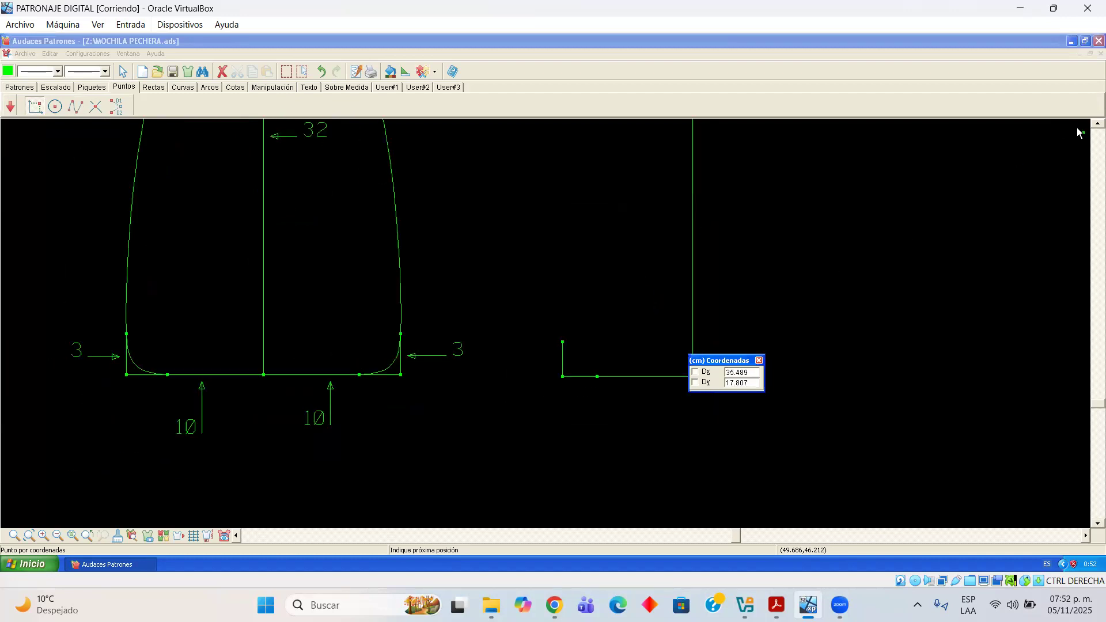
scroll(1079, 129, "up", 3)
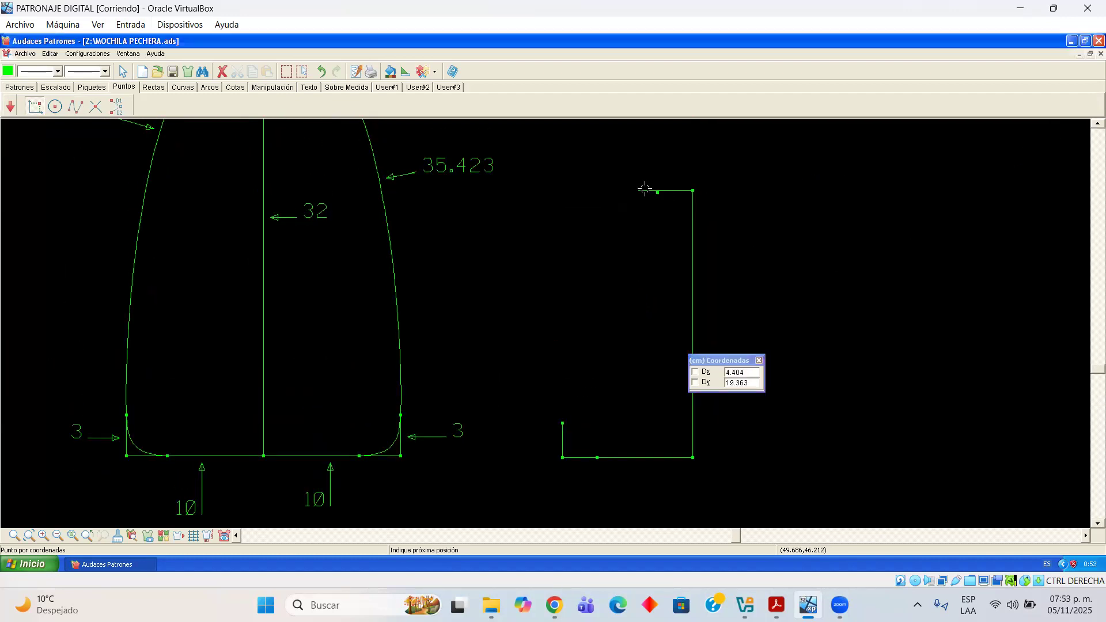
left_click(644, 189)
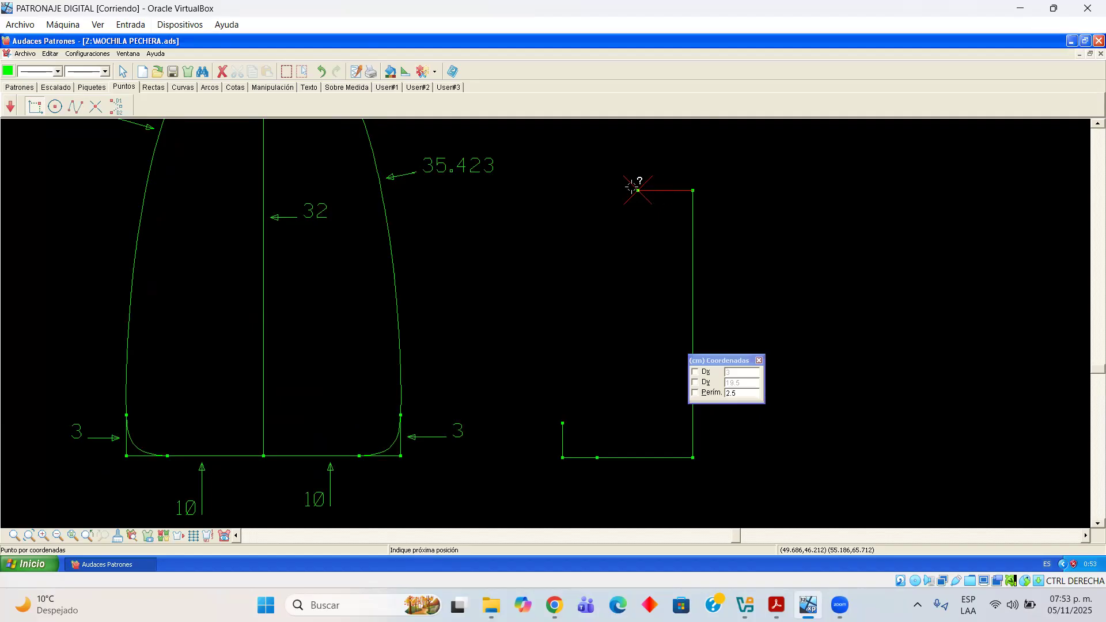
left_click(699, 233)
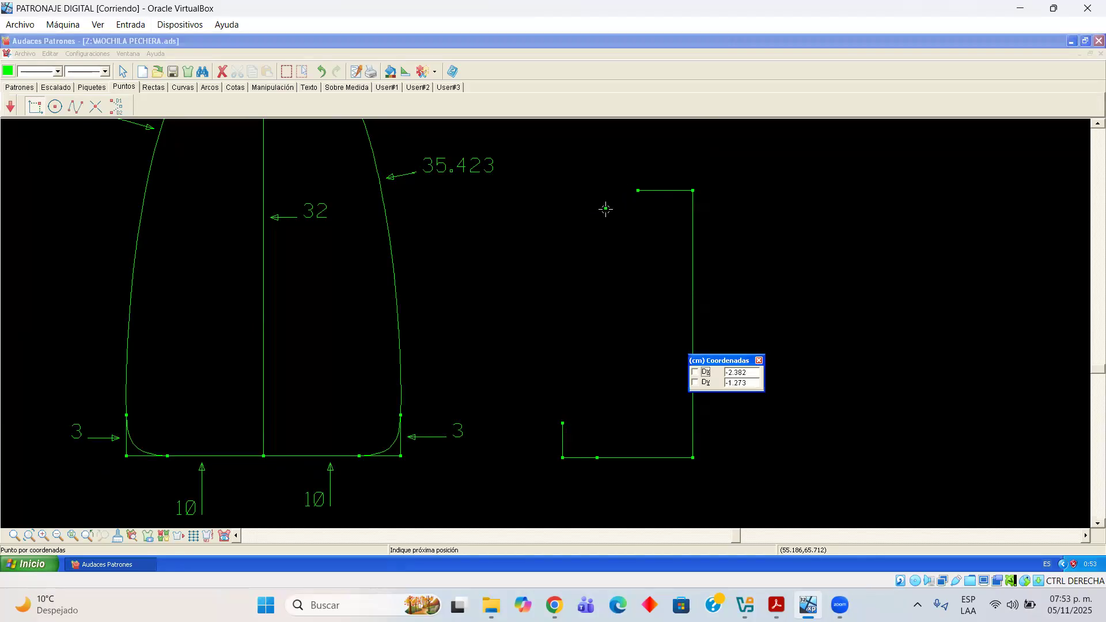
left_click(123, 72)
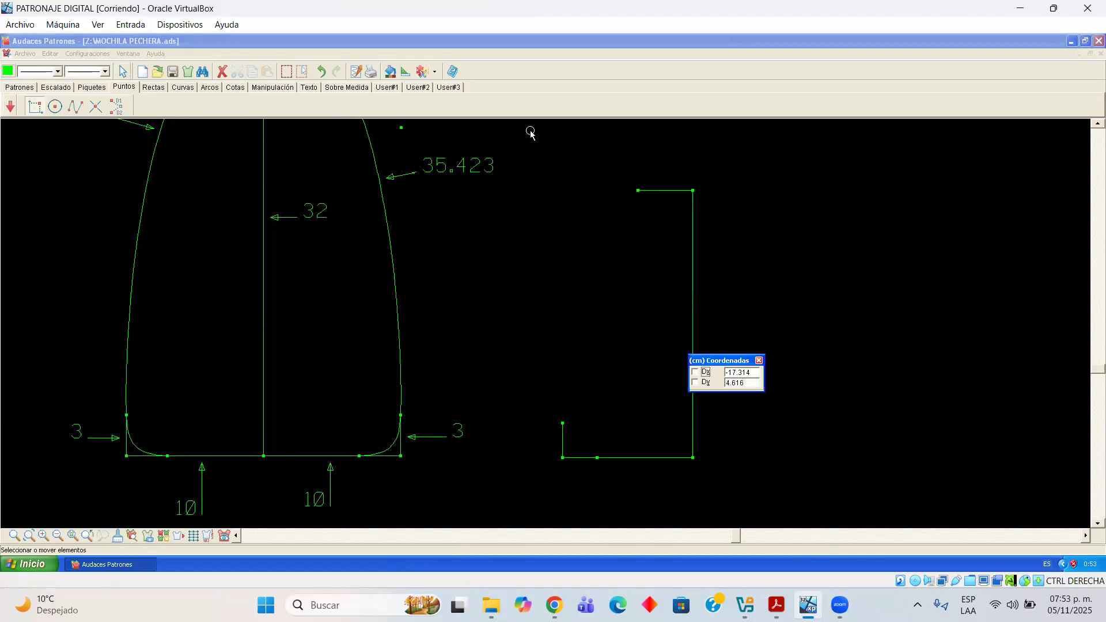
left_click_drag(665, 191, 665, 164)
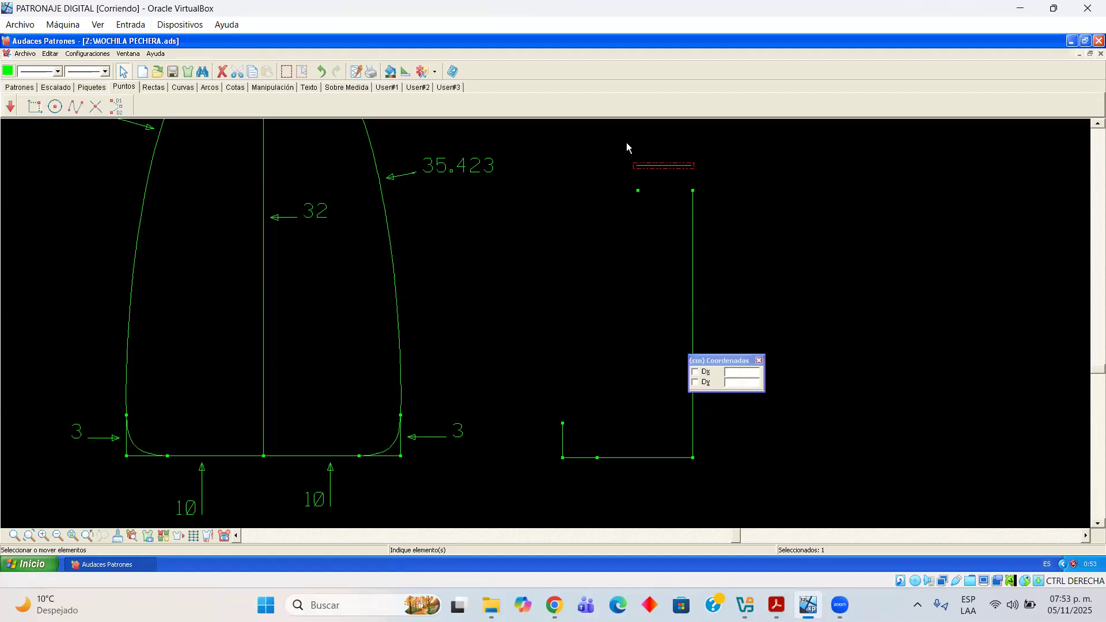
Draw a two-point straight line leftward from the long vertical line's upper end, with Dx 7.5 cm and Dy 0
left_click(154, 87)
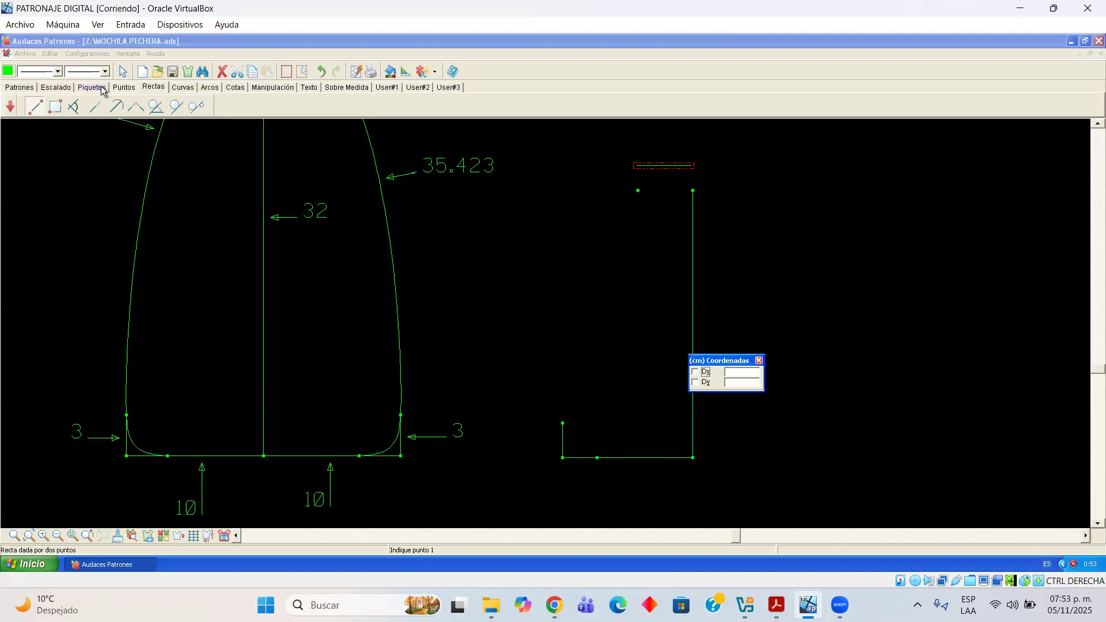
left_click(159, 88)
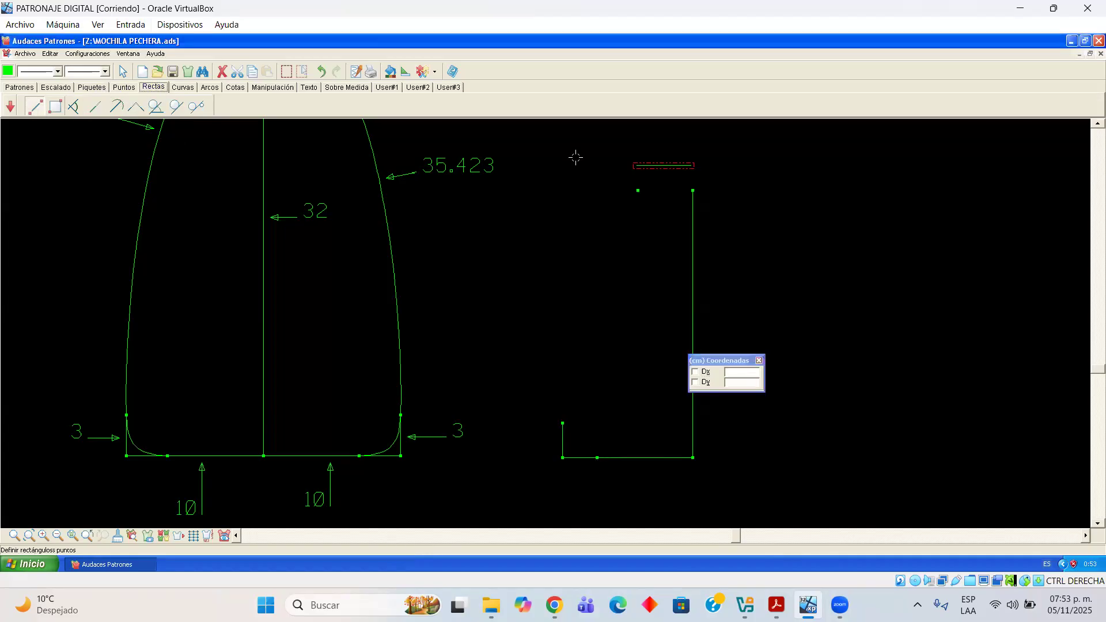
left_click(693, 190)
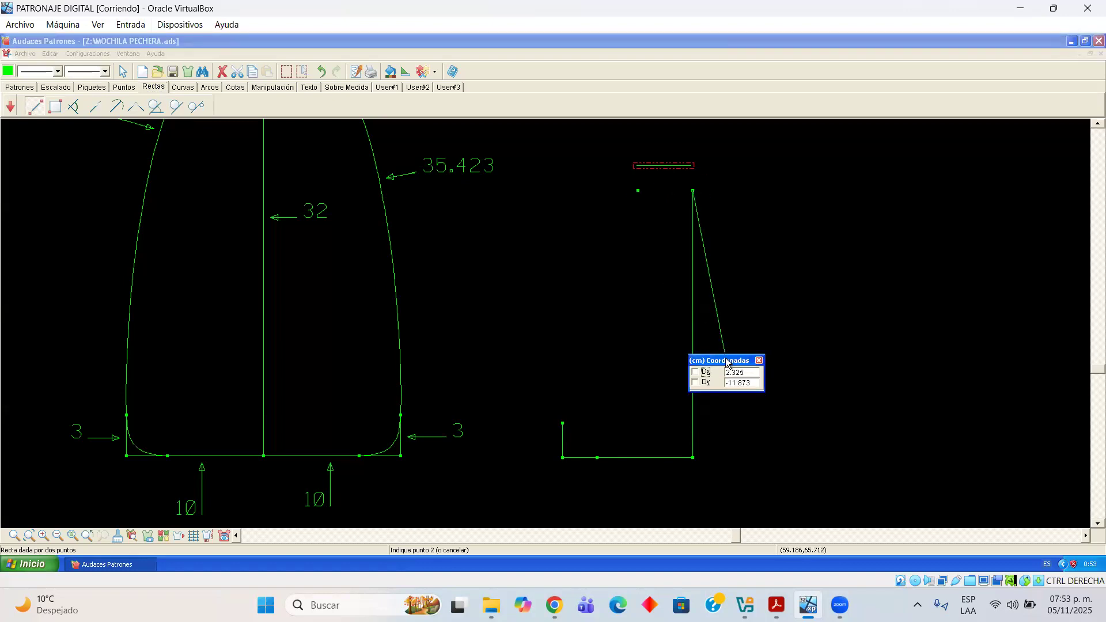
left_click_drag(628, 271, 571, 268)
type("7")
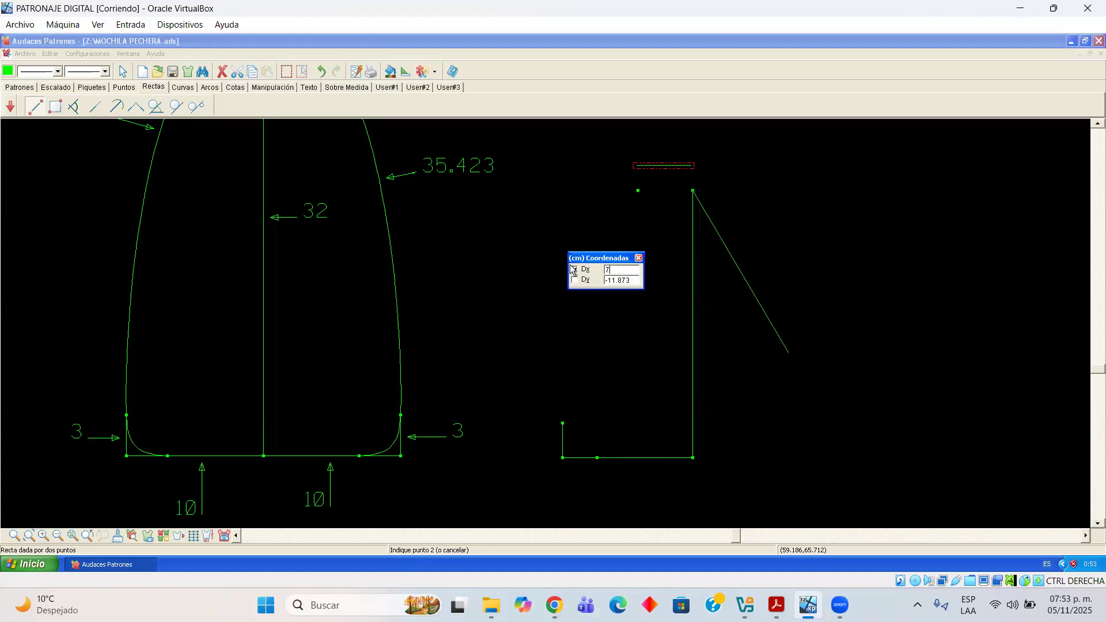
type(".5")
left_click_drag(632, 281, 559, 280)
type("0")
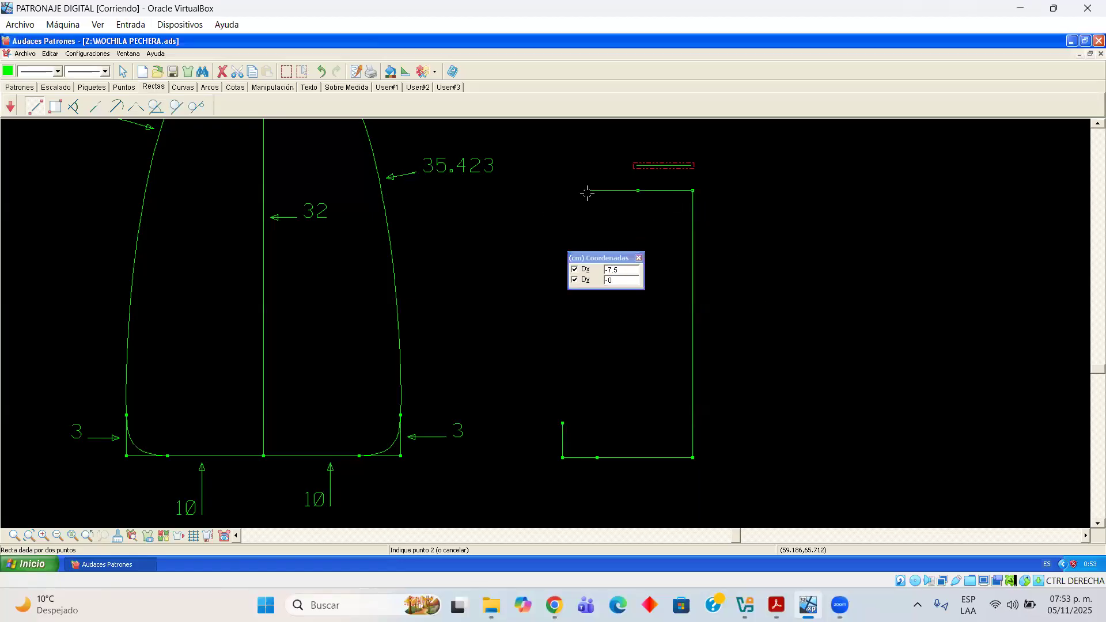
left_click(600, 233)
Place a point at the free end of the 7.5 cm top line and delete the spare 4 cm line above the outline
left_click(122, 87)
left_click(34, 106)
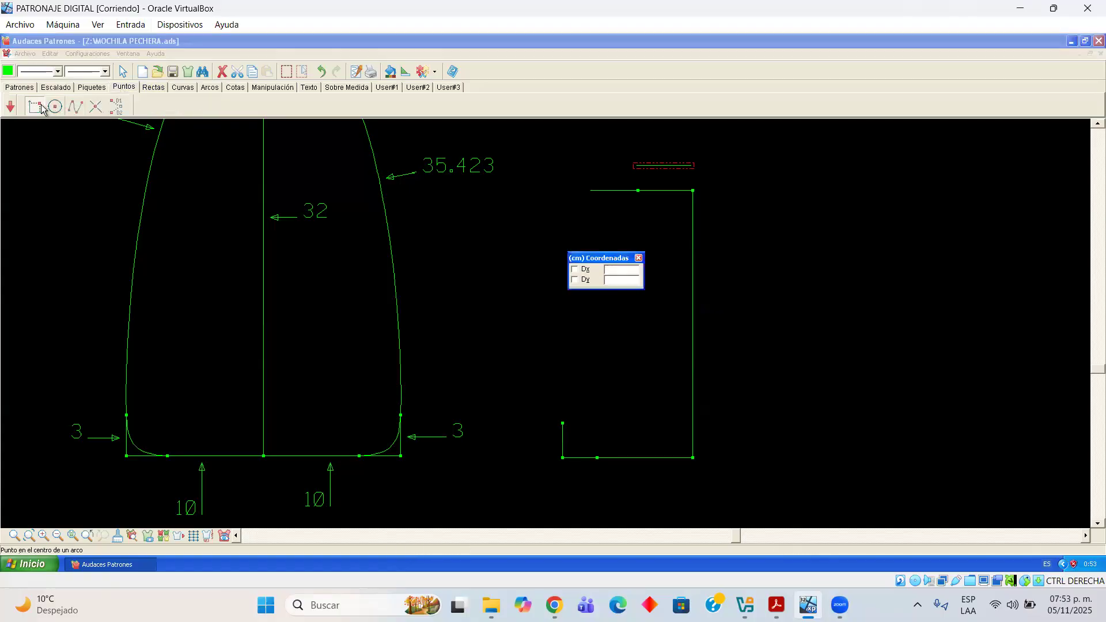
left_click(592, 190)
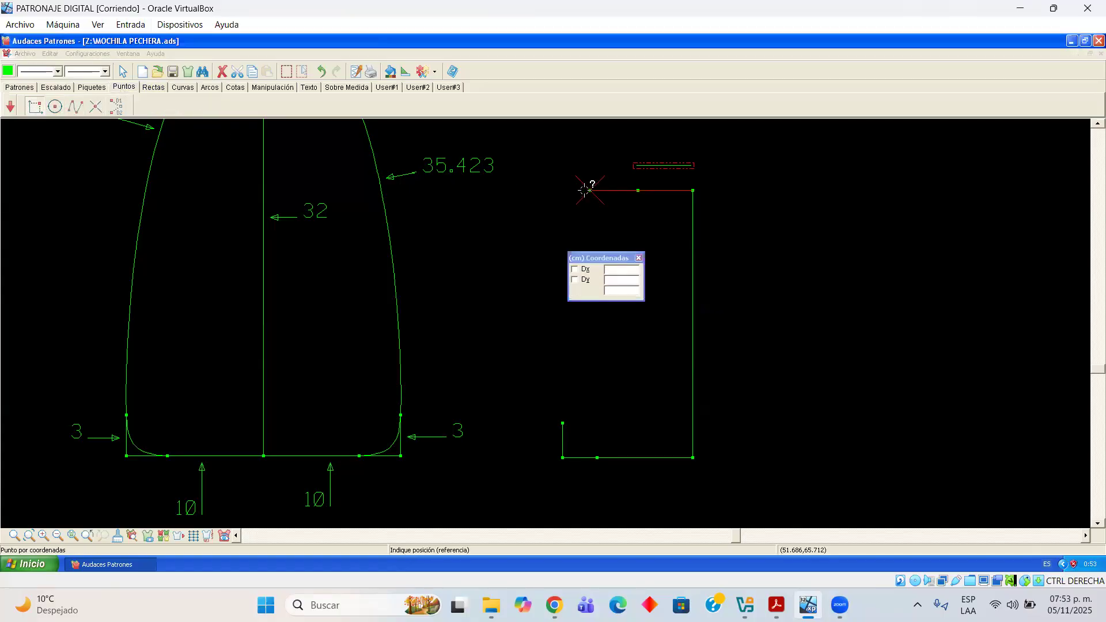
left_click(595, 250)
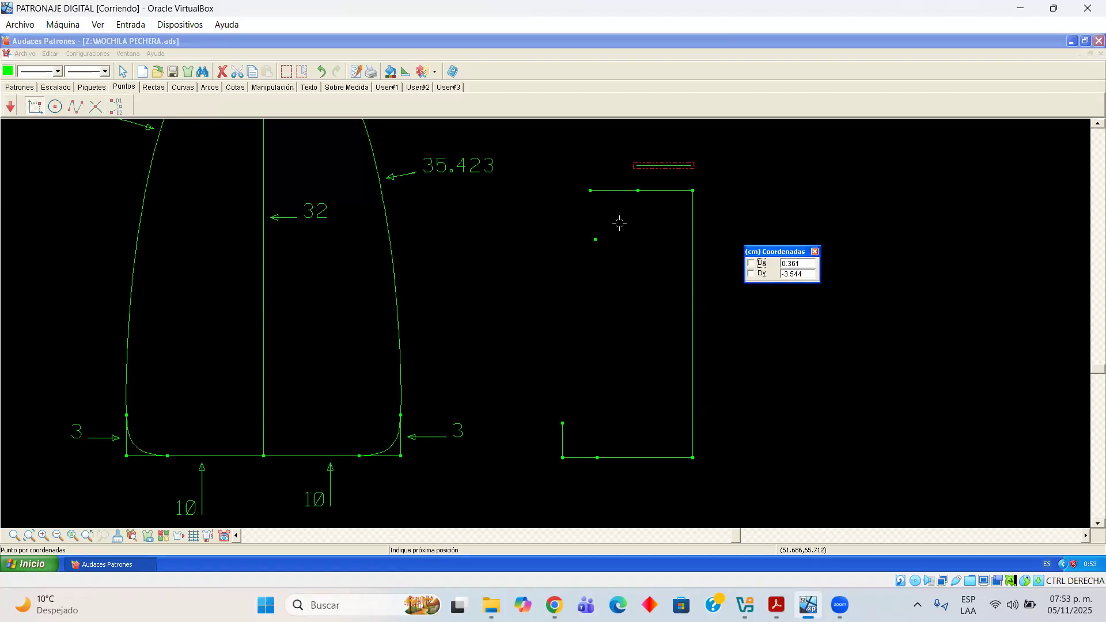
left_click(123, 72)
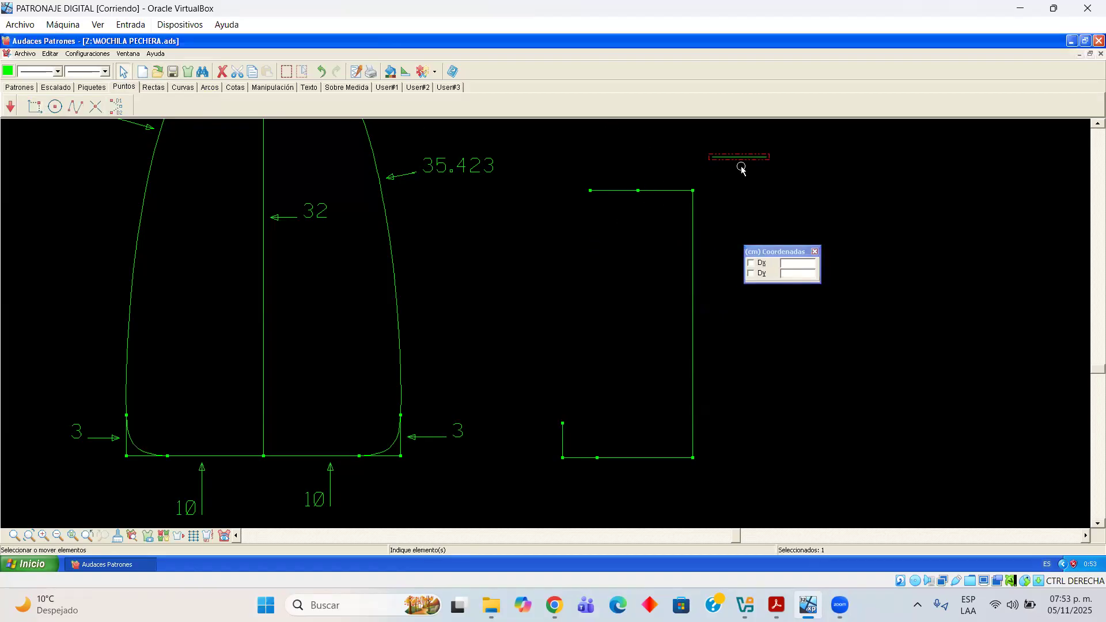
left_click(742, 168)
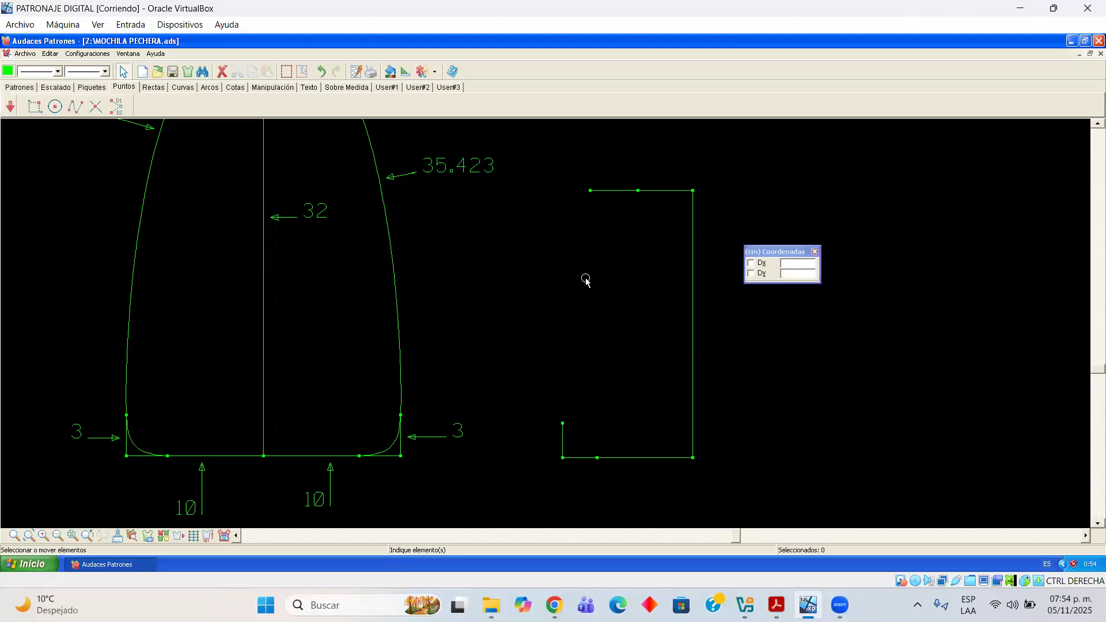
Consult the bag's labelled photo in the PDF and draw a curve rounding the new piece's lower-left corner between its two reference points
left_click(776, 604)
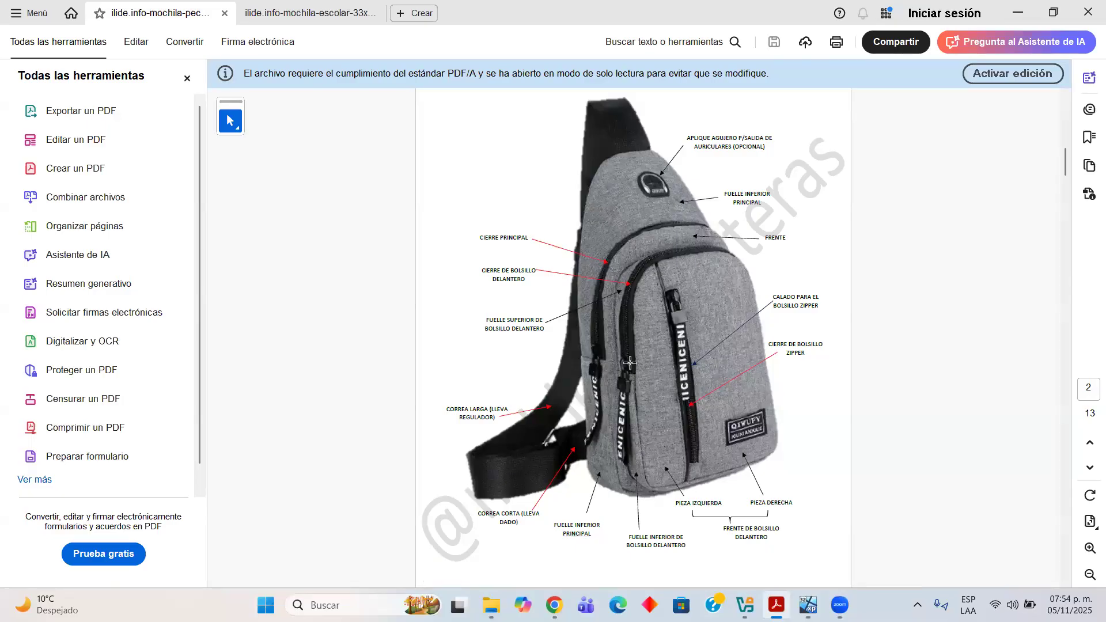
left_click(1017, 12)
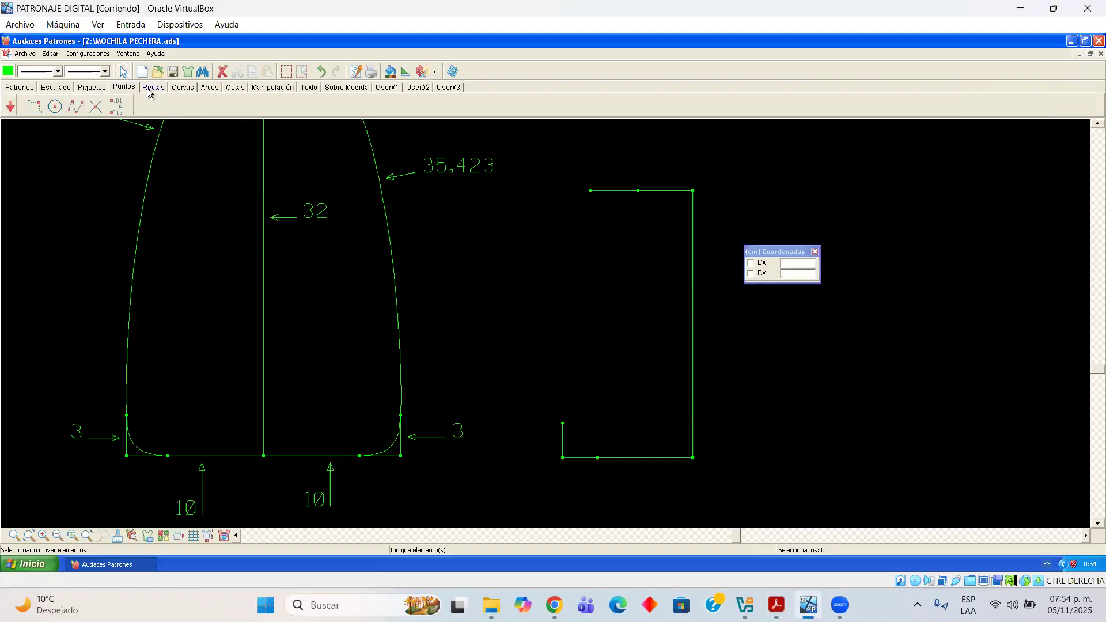
left_click(182, 88)
left_click(51, 109)
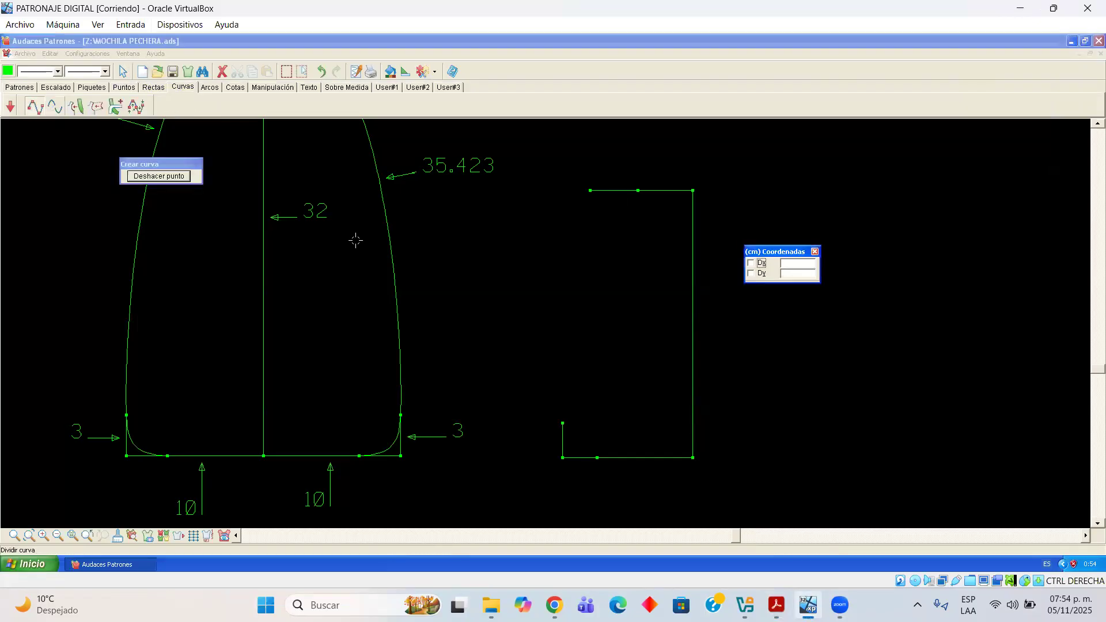
left_click(598, 457)
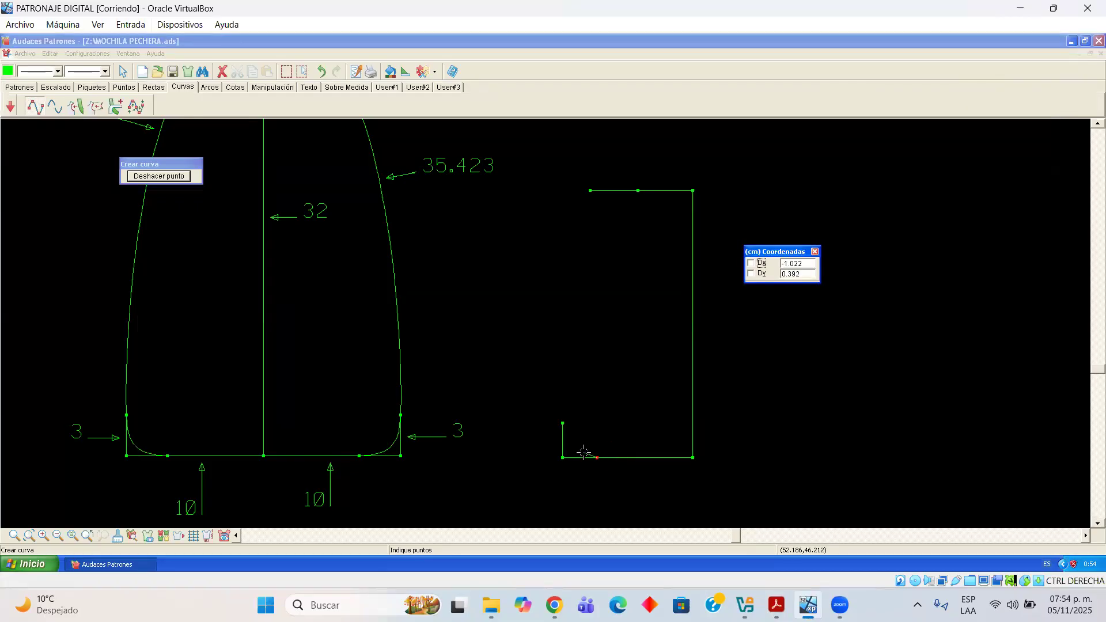
scroll(584, 451, "up", 5)
left_click(578, 450)
left_click(549, 426)
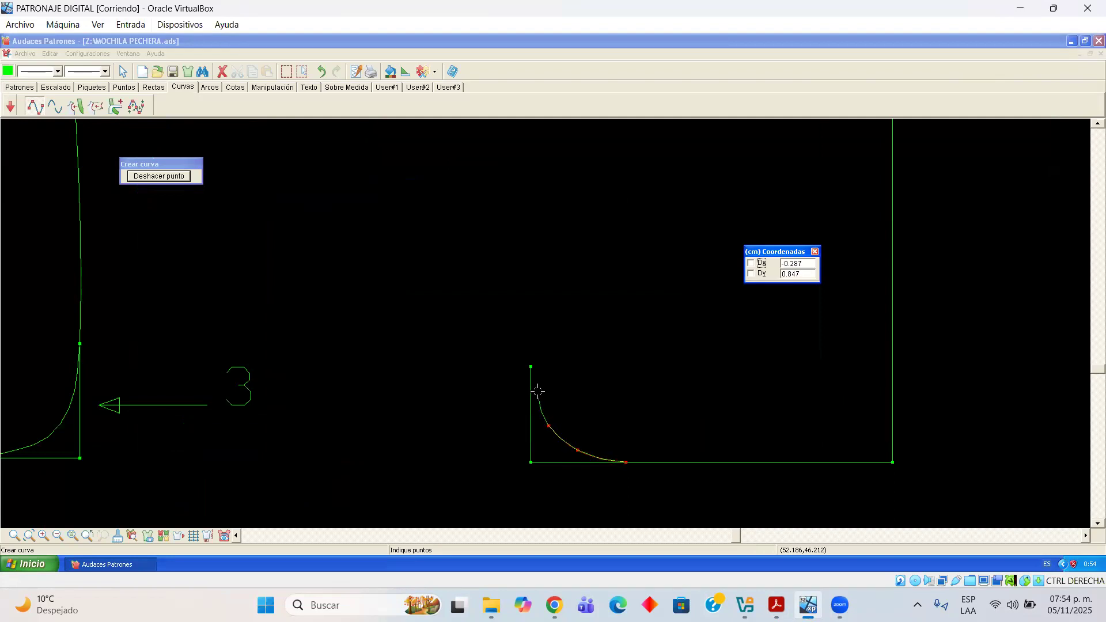
left_click(535, 387)
left_click(531, 365)
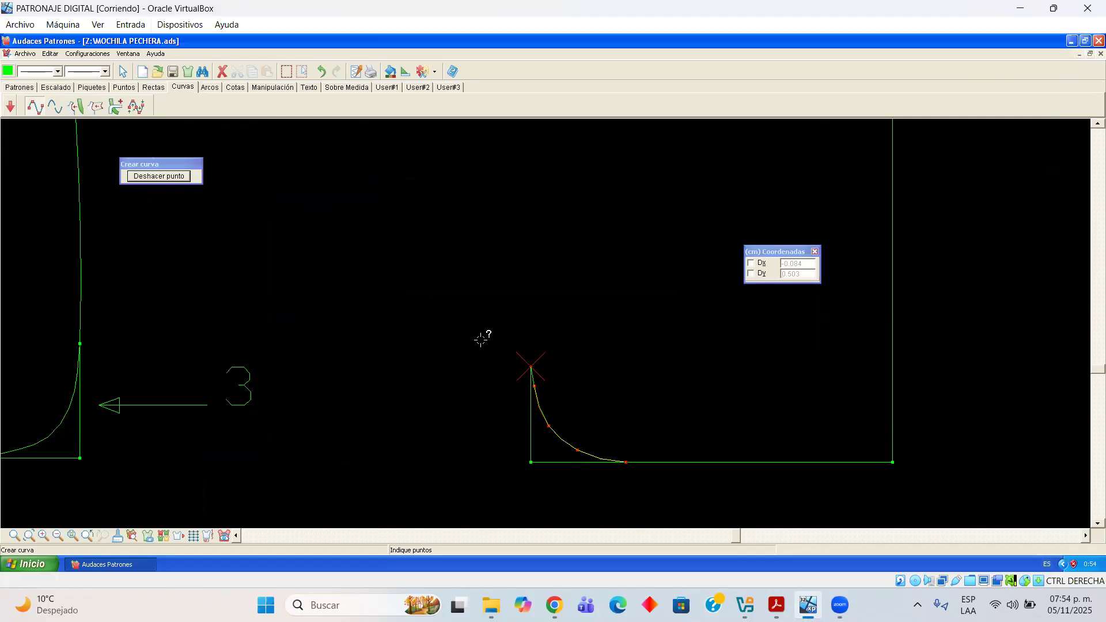
left_click(527, 357)
Continue the curve up the piece's left side to the middle point of the top line and finish it there
scroll(540, 288, "down", 3)
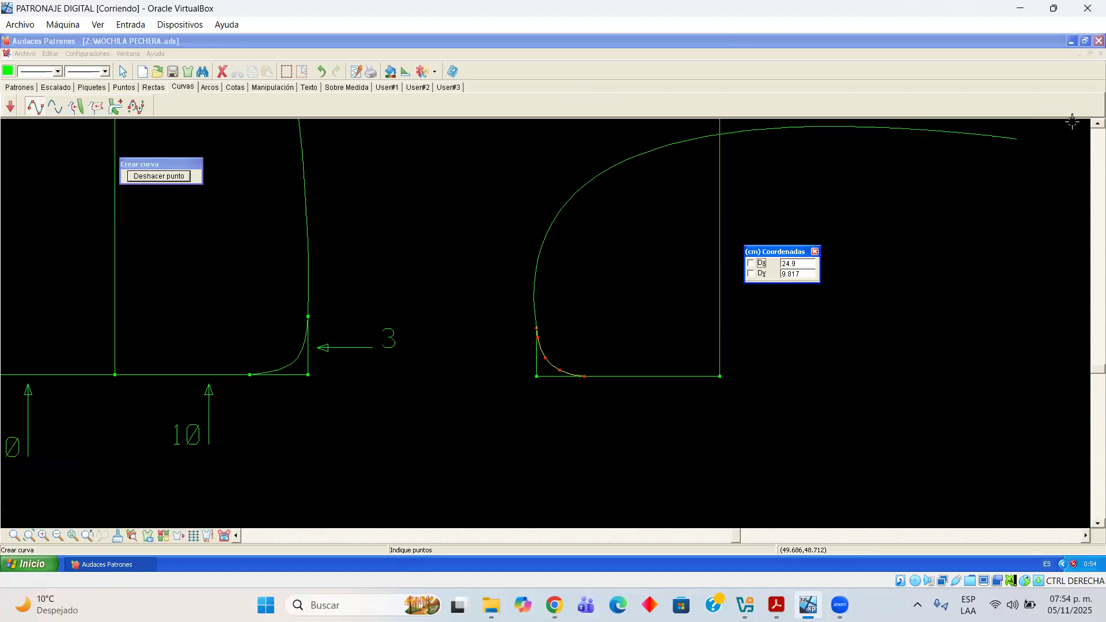
left_click(1097, 123)
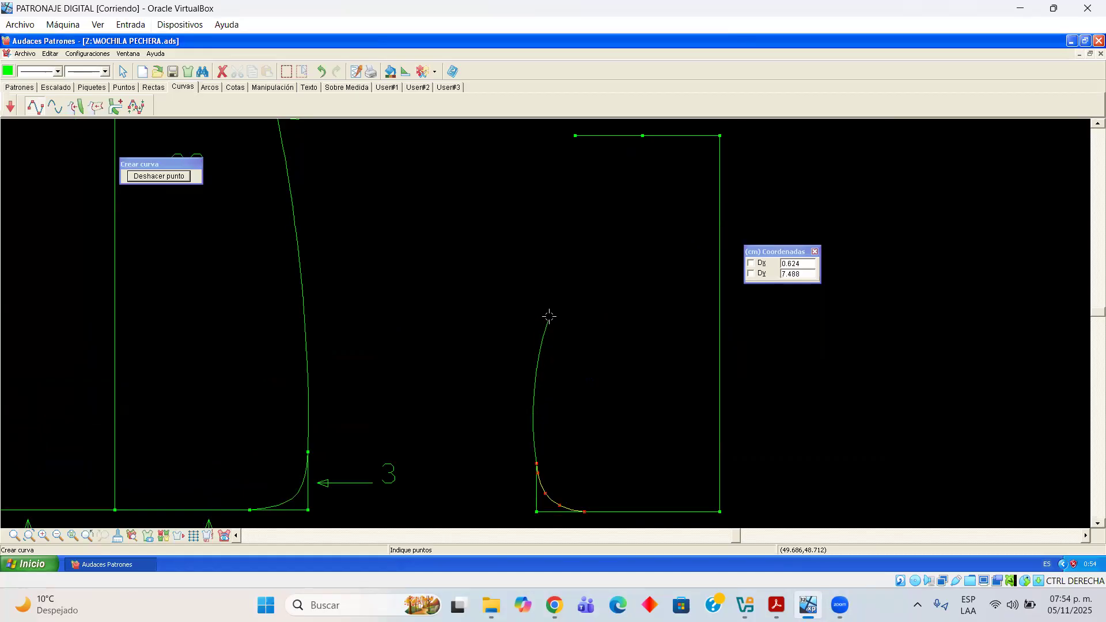
left_click(576, 228)
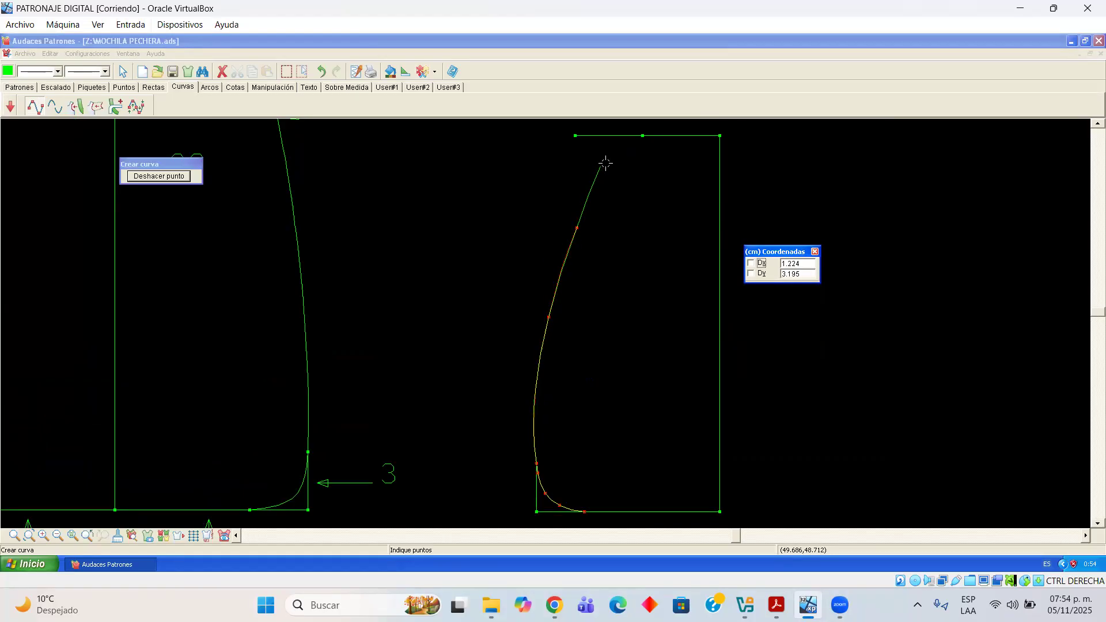
left_click(608, 162)
left_click(627, 143)
left_click(642, 136)
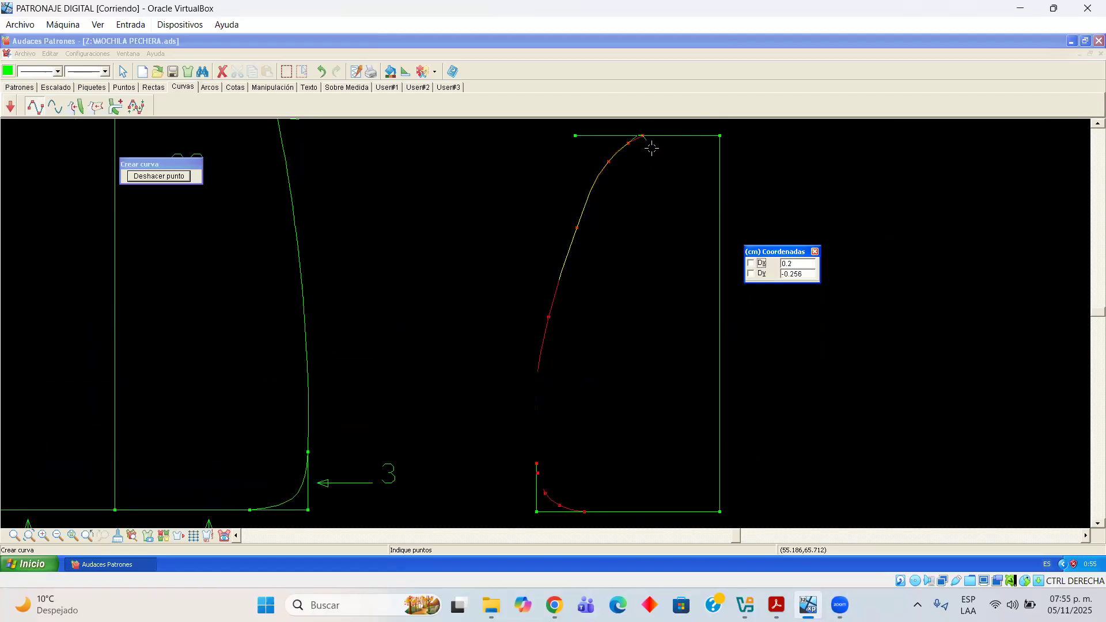
right_click(660, 163)
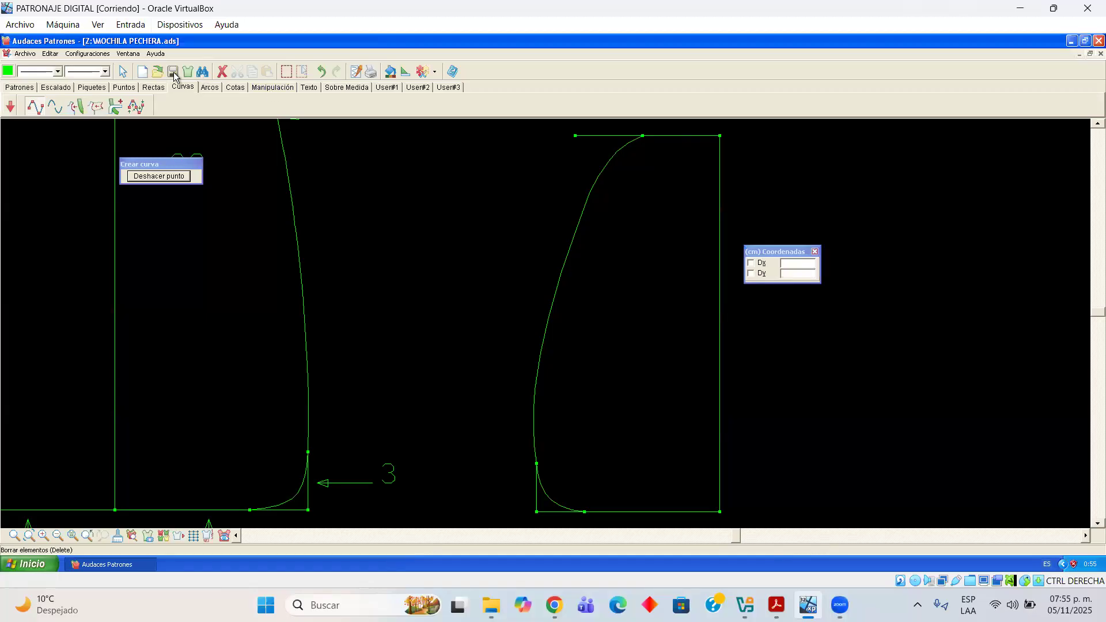
left_click(266, 71)
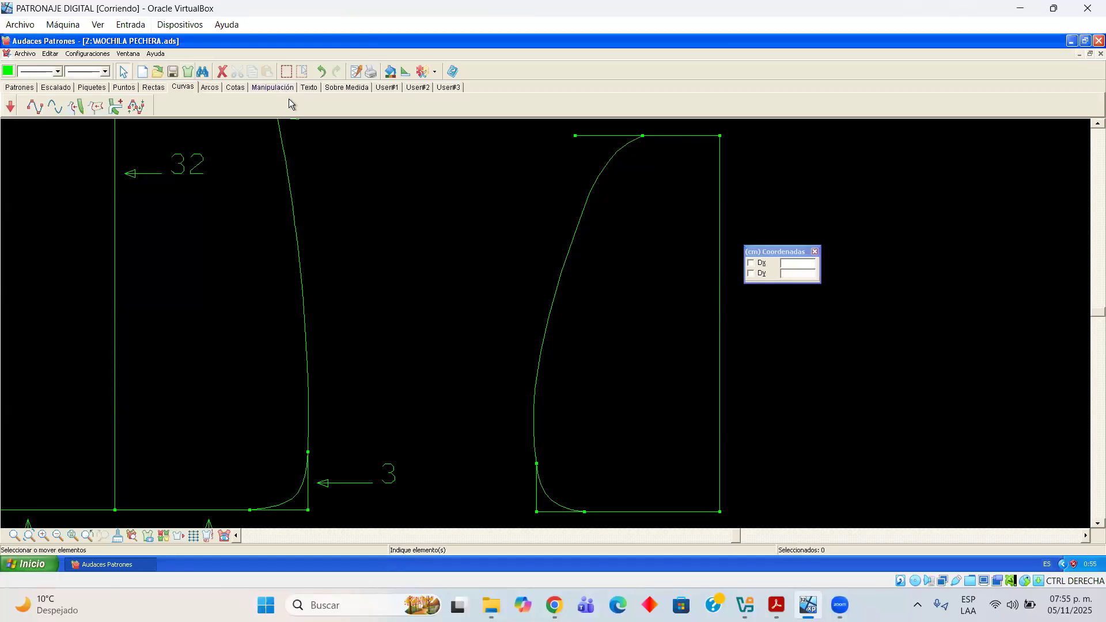
Modify the side curve in Discreto mode with 1 punto, shifting its two middle control points slightly outward
left_click(273, 87)
left_click(136, 107)
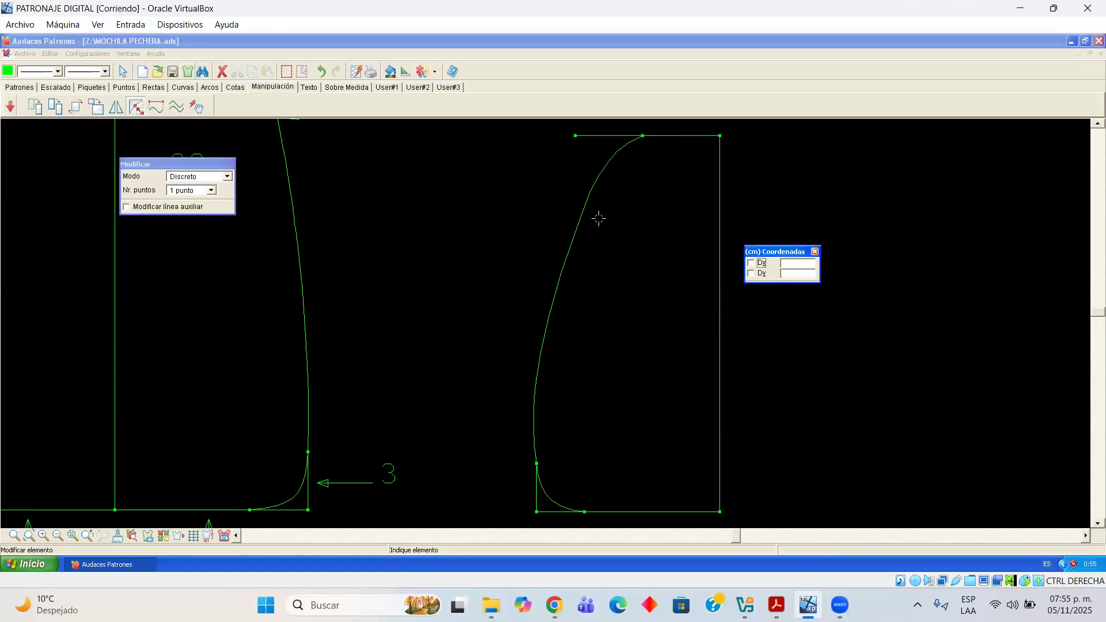
left_click(580, 213)
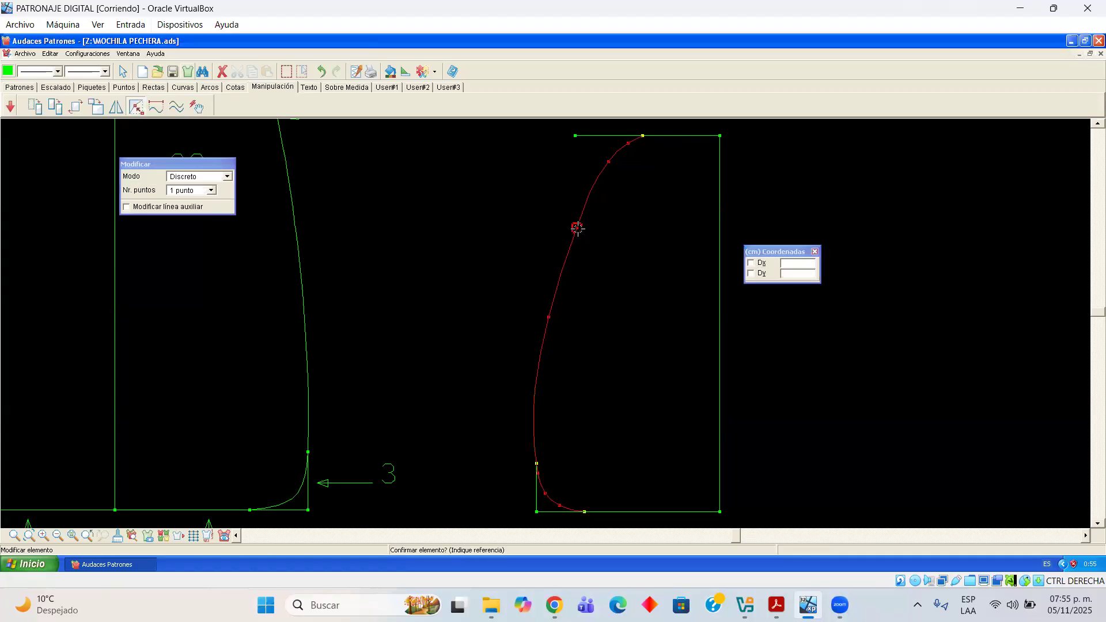
left_click(553, 288)
left_click(548, 316)
left_click(531, 417)
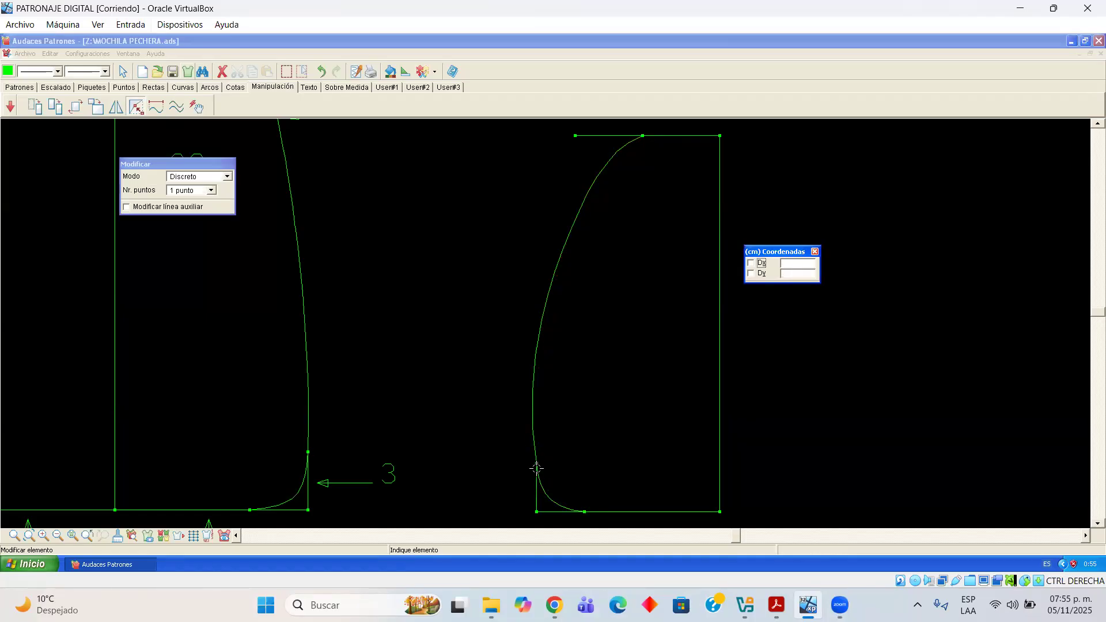
Reshape the side curve by moving its middle control point inward and the next one above it up towards the top line
left_click(543, 326)
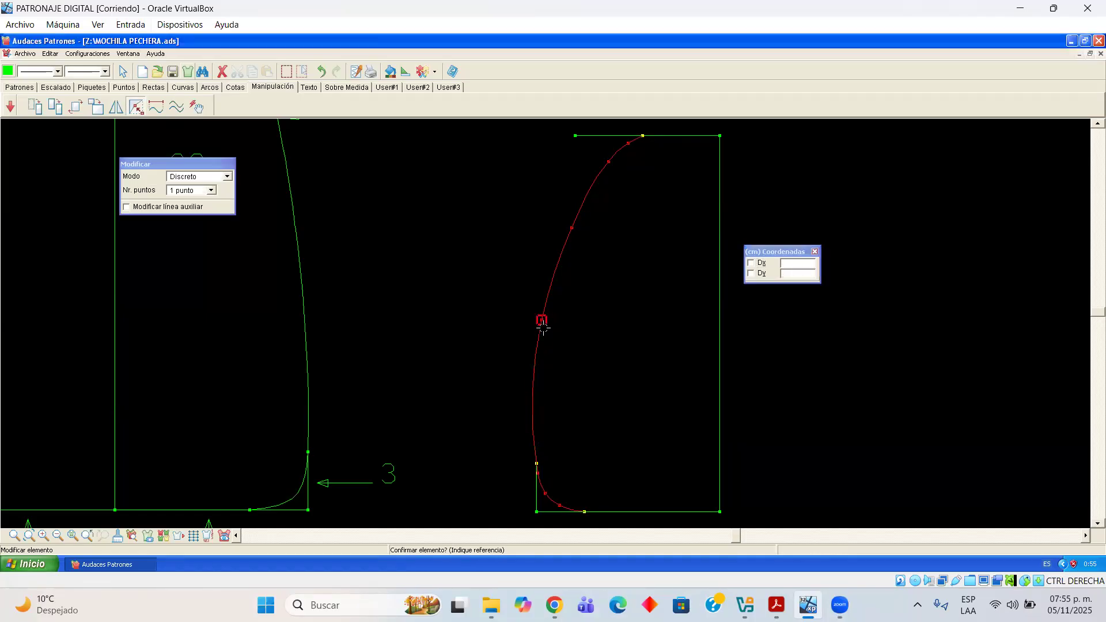
left_click(544, 318)
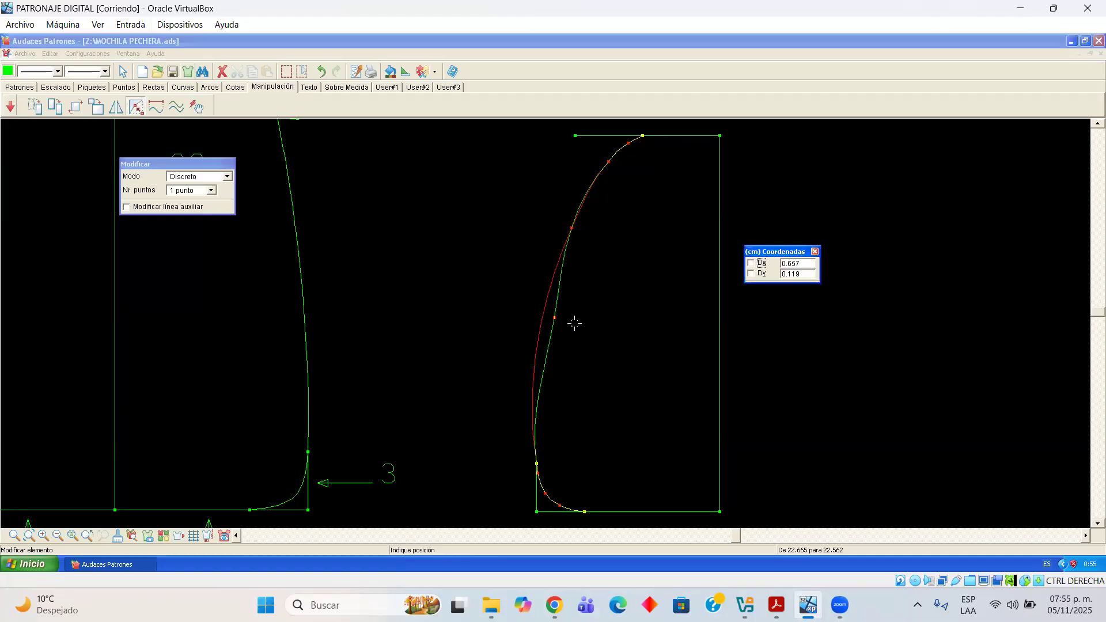
left_click(574, 230)
left_click(574, 228)
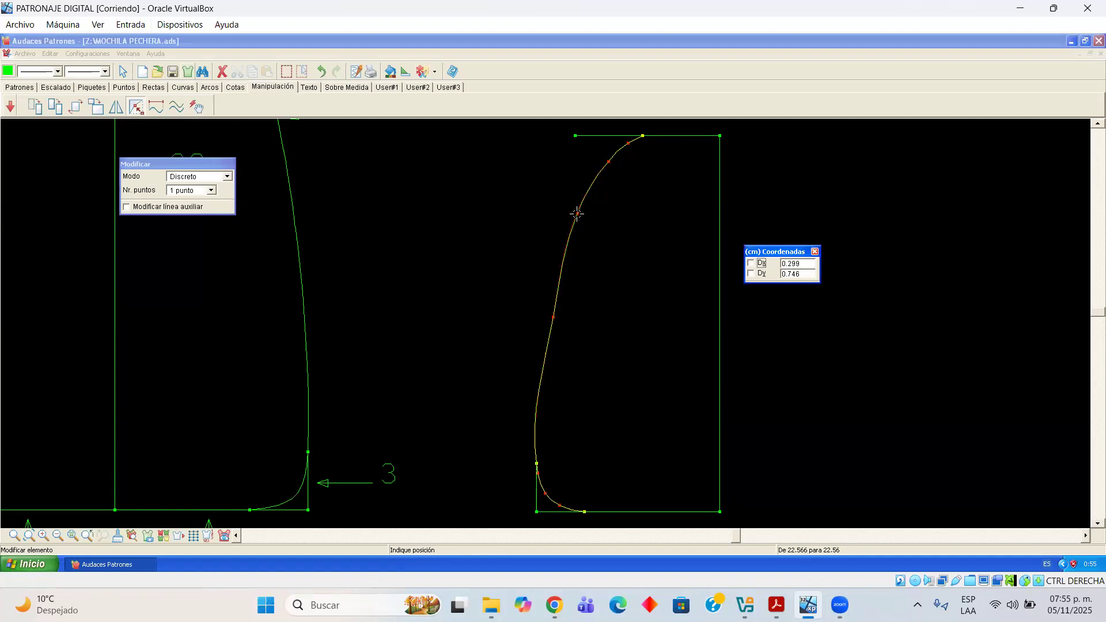
left_click(580, 214)
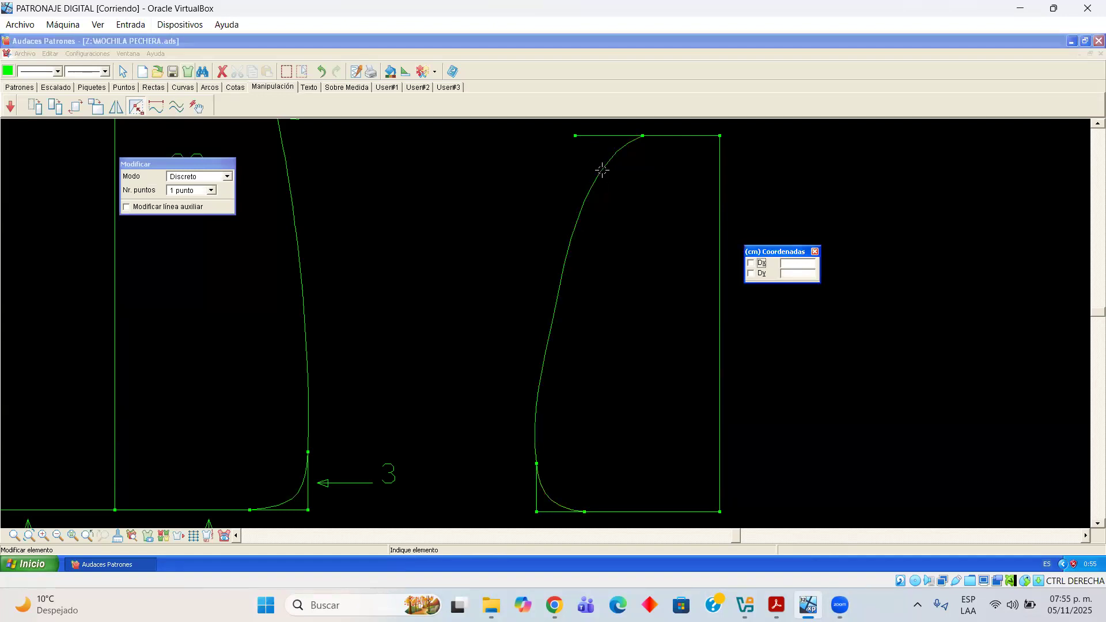
left_click(610, 161)
left_click(635, 142)
scroll(582, 280, "down", 3)
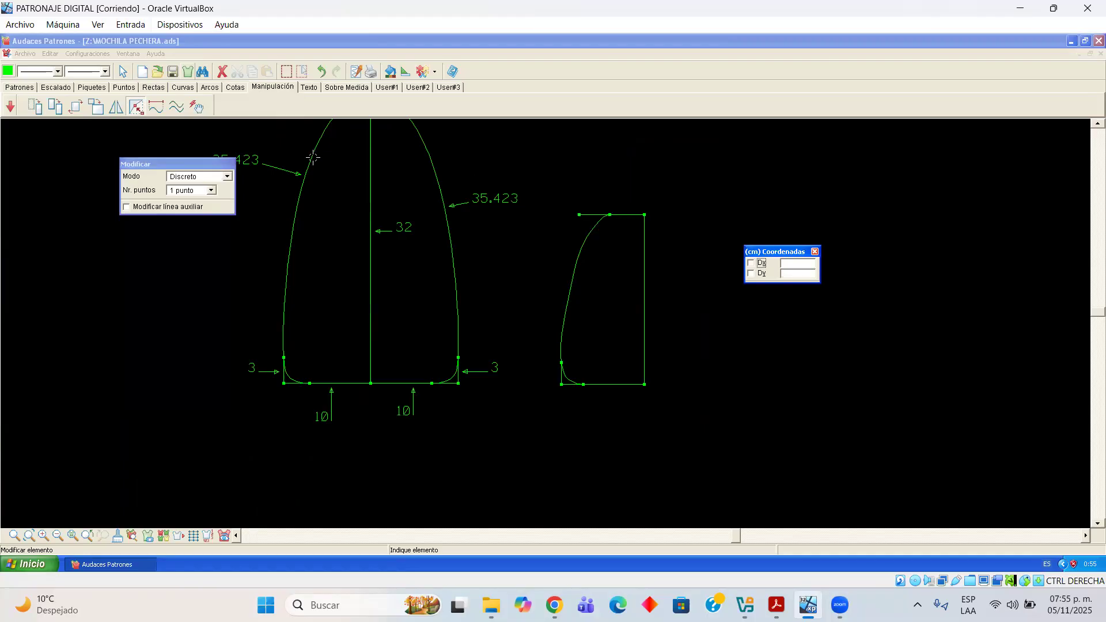
Move the coordinates window aside and mirror the whole half piece vertically about its long vertical line, keeping a copy
left_click(125, 72)
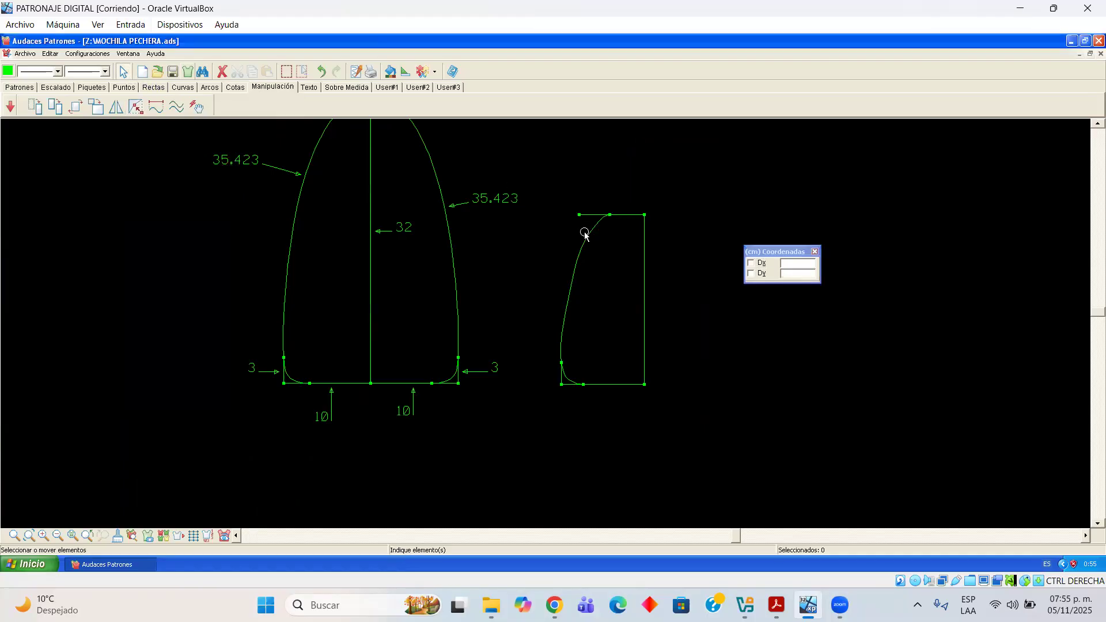
left_click_drag(788, 255, 866, 252)
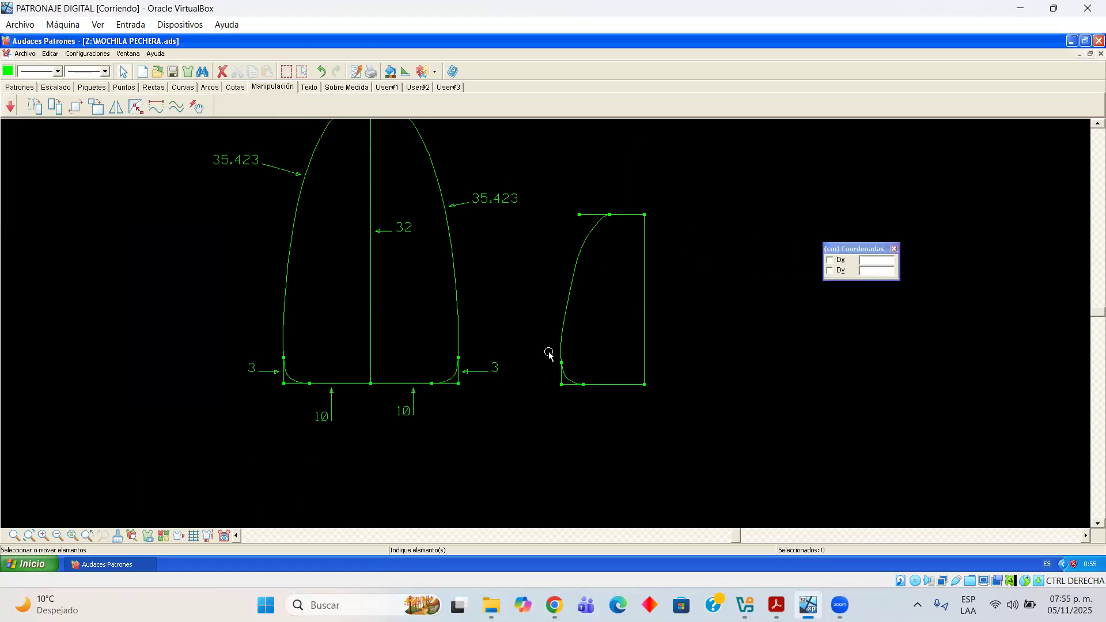
left_click_drag(536, 422, 536, 421)
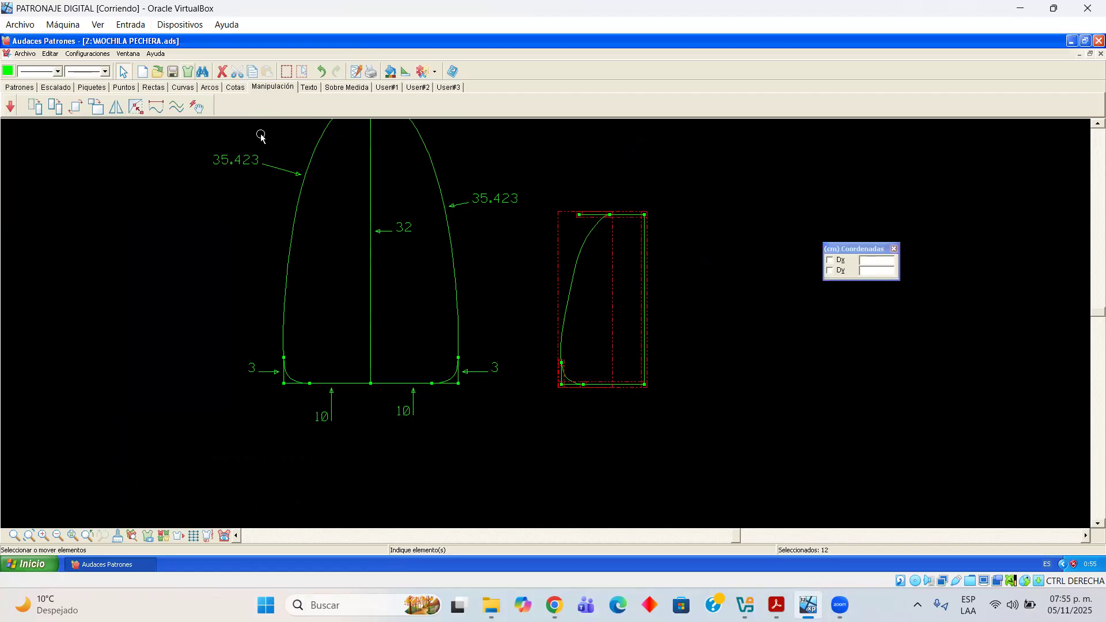
left_click(116, 107)
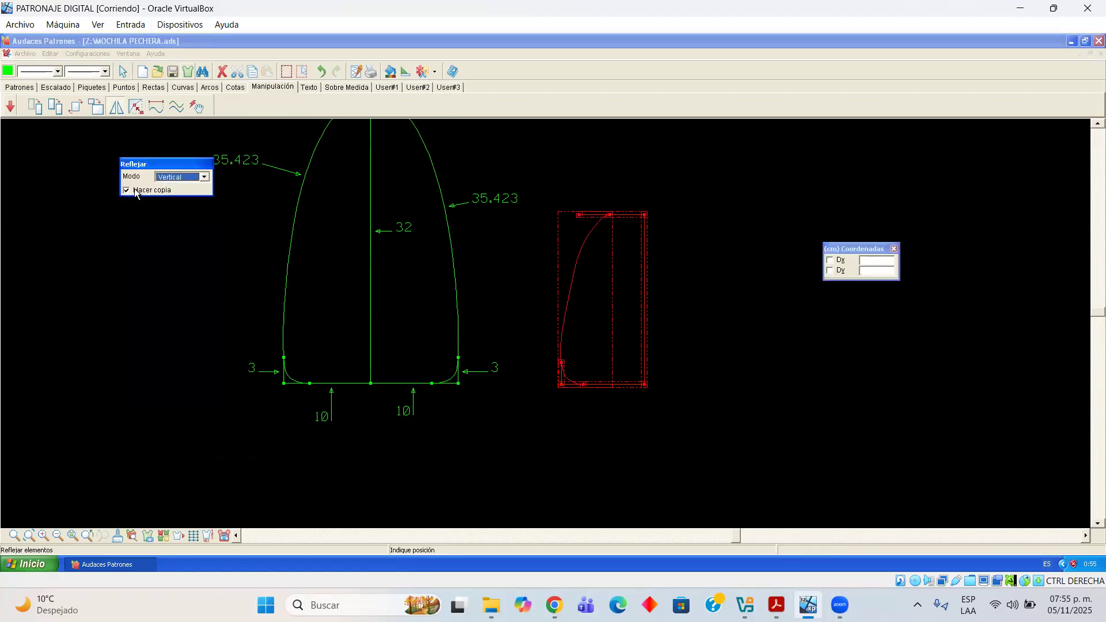
left_click(643, 205)
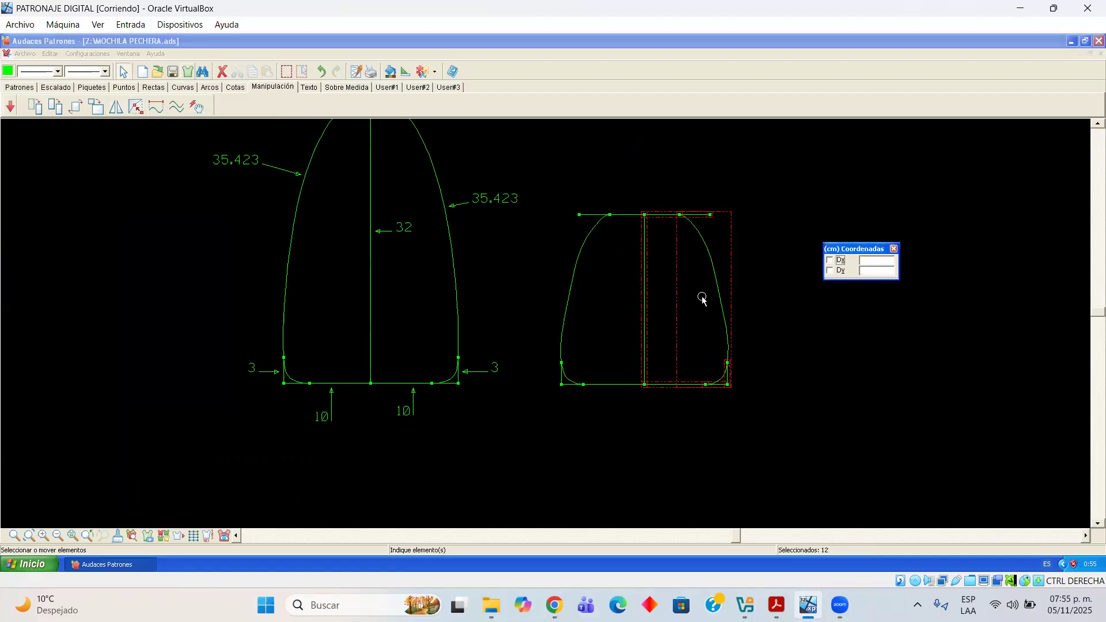
left_click(689, 408)
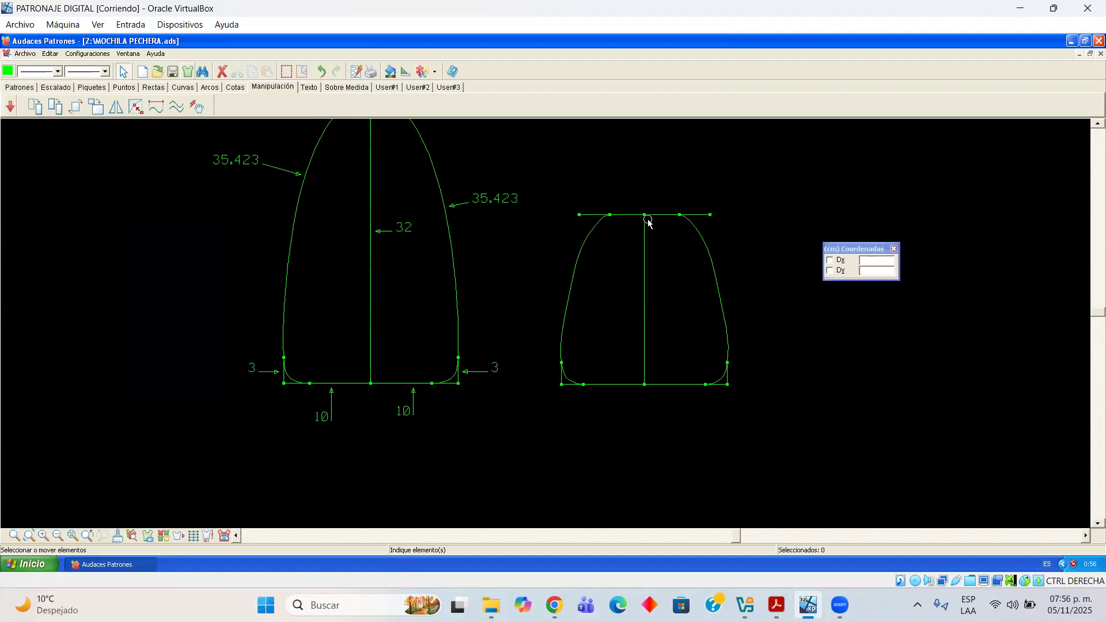
Move the complete mirrored piece to the left side of the large dimensioned piece
left_click_drag(531, 179, 750, 416)
left_click_drag(697, 386, 171, 380)
left_click(560, 394)
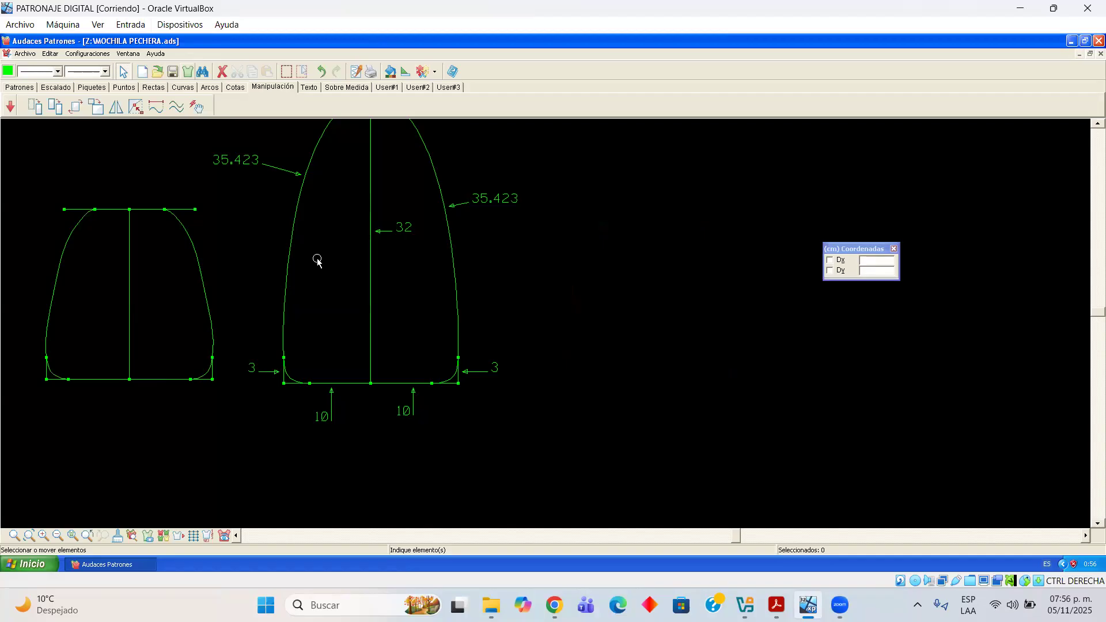
Copy the mirrored piece and place the duplicate to the right of the large piece, level with the original
left_click_drag(32, 180, 237, 402)
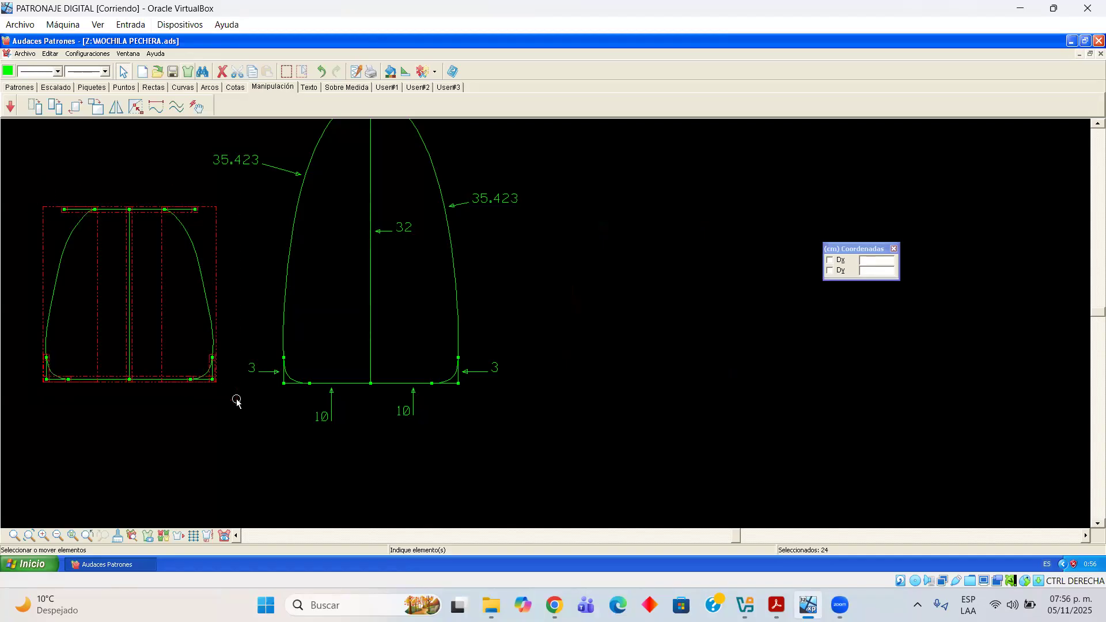
key("ctrl+c")
key("ctrl+v")
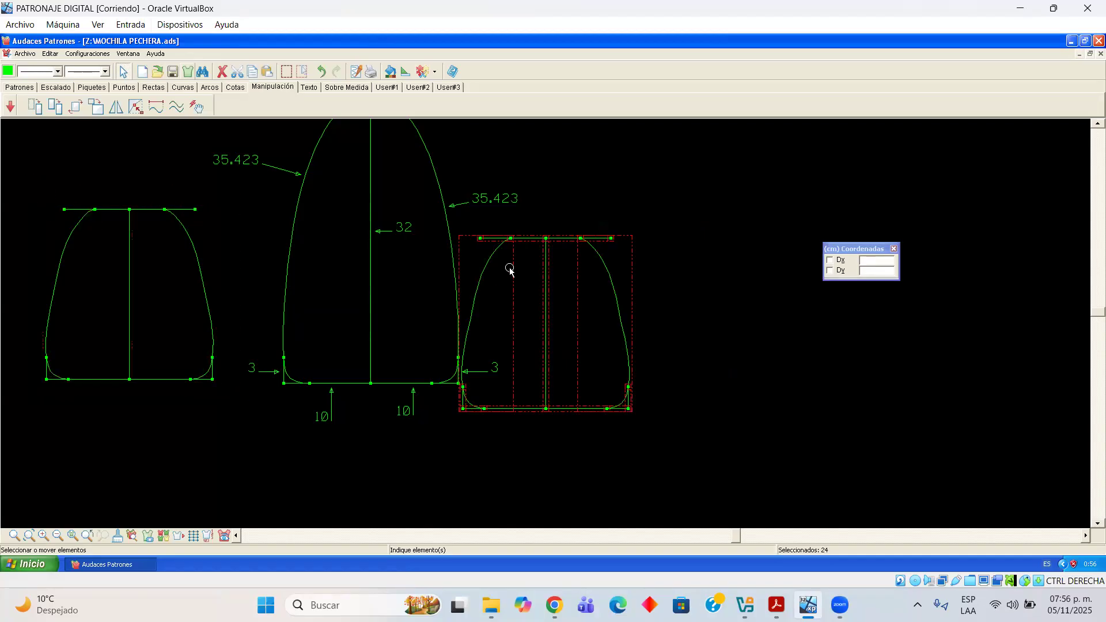
left_click_drag(585, 220, 611, 210)
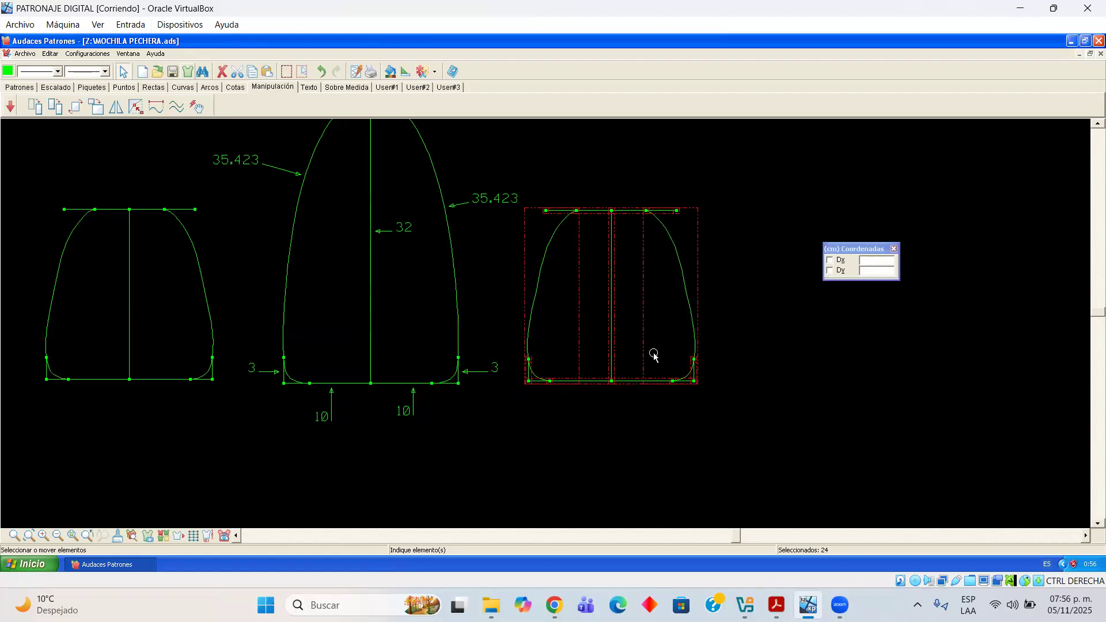
Delete the right half of the duplicated piece, keeping its left half and the central vertical line
left_click(661, 384)
left_click(610, 295)
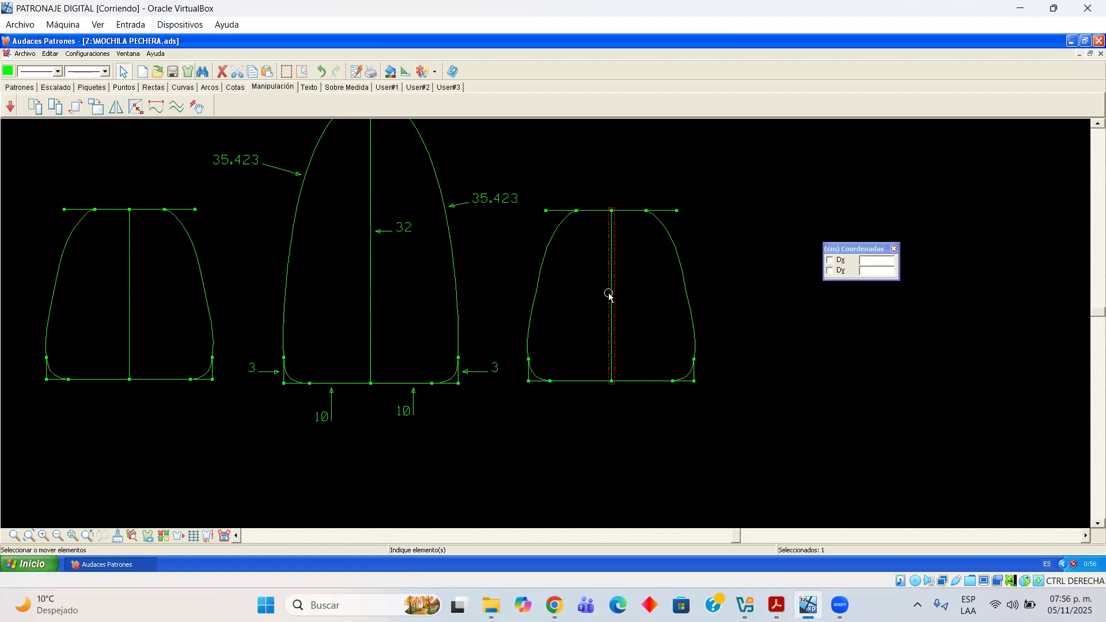
left_click(684, 277)
key("Delete")
left_click(634, 381)
key("Delete")
left_click(633, 210)
key("Delete")
left_click_drag(634, 189, 730, 407)
key("Delete")
Delete the side curve and rounded bottom corner of the remaining left half
scroll(548, 375, "up", 4)
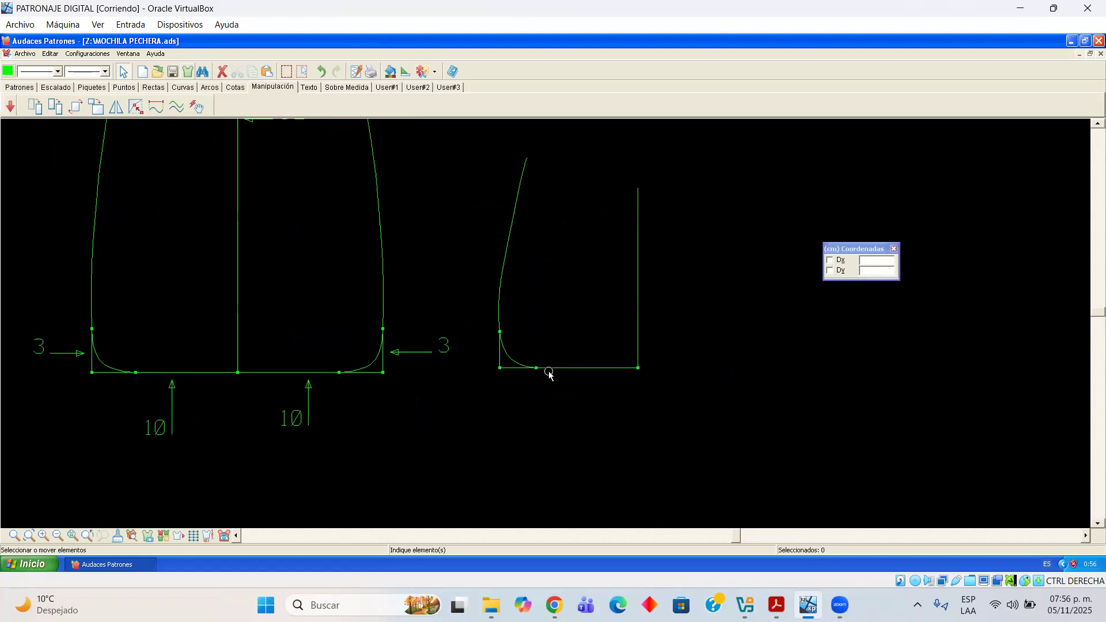
scroll(551, 327, "down", 1)
left_click(1097, 124)
left_click(1097, 123)
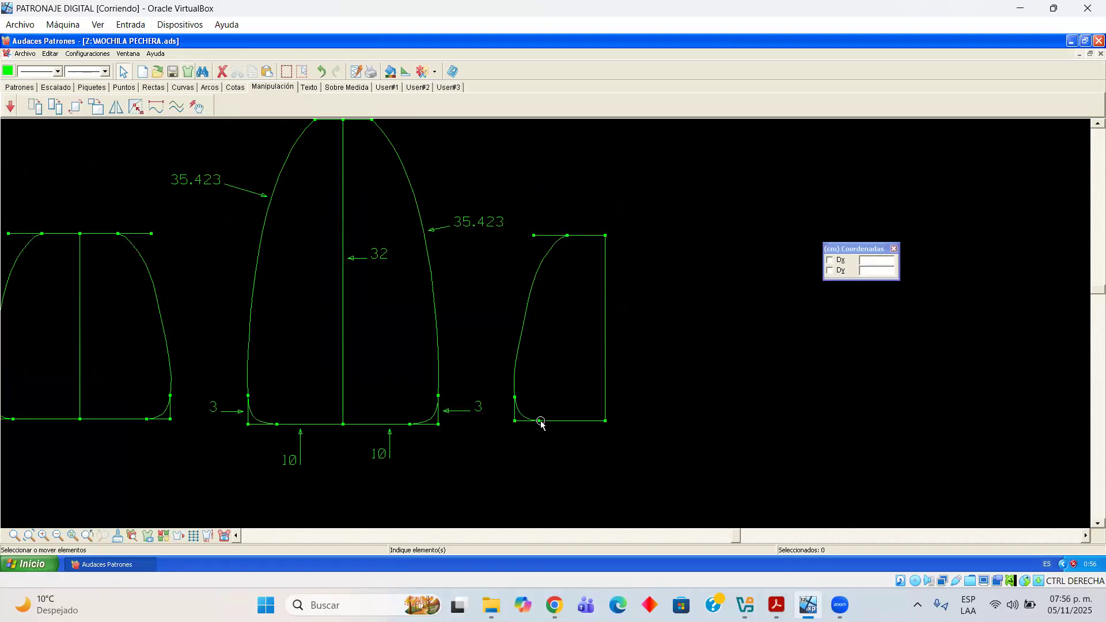
left_click(520, 333)
key("Delete")
Draw a curve rounding the half piece's lower-left corner, from the base line point to the upper end of the short vertical line
left_click(182, 87)
scroll(517, 407, "up", 3)
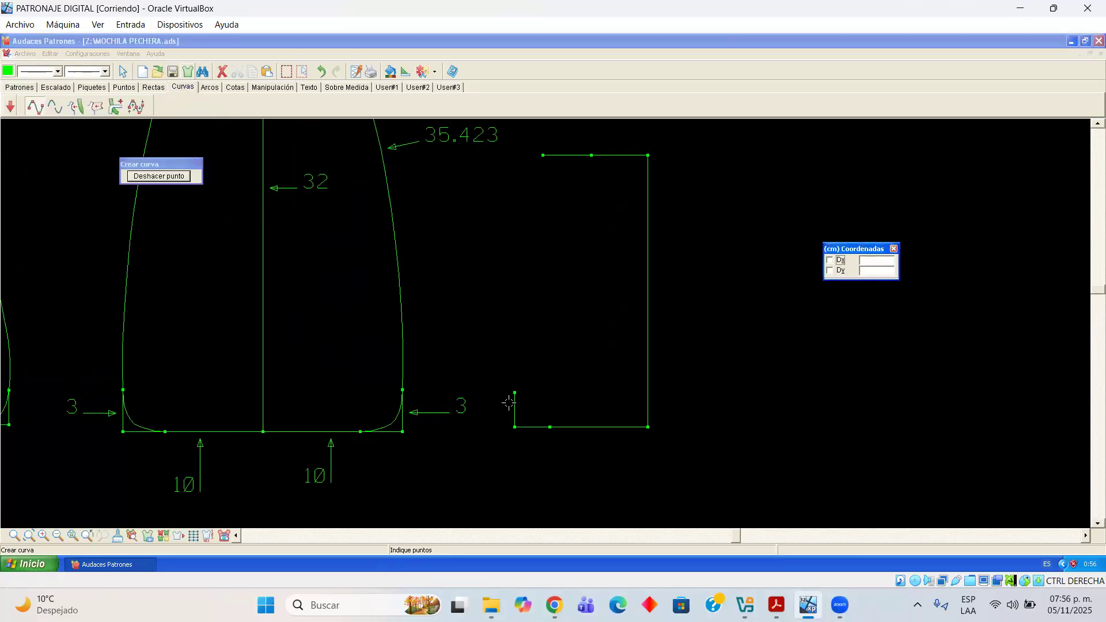
left_click(560, 432)
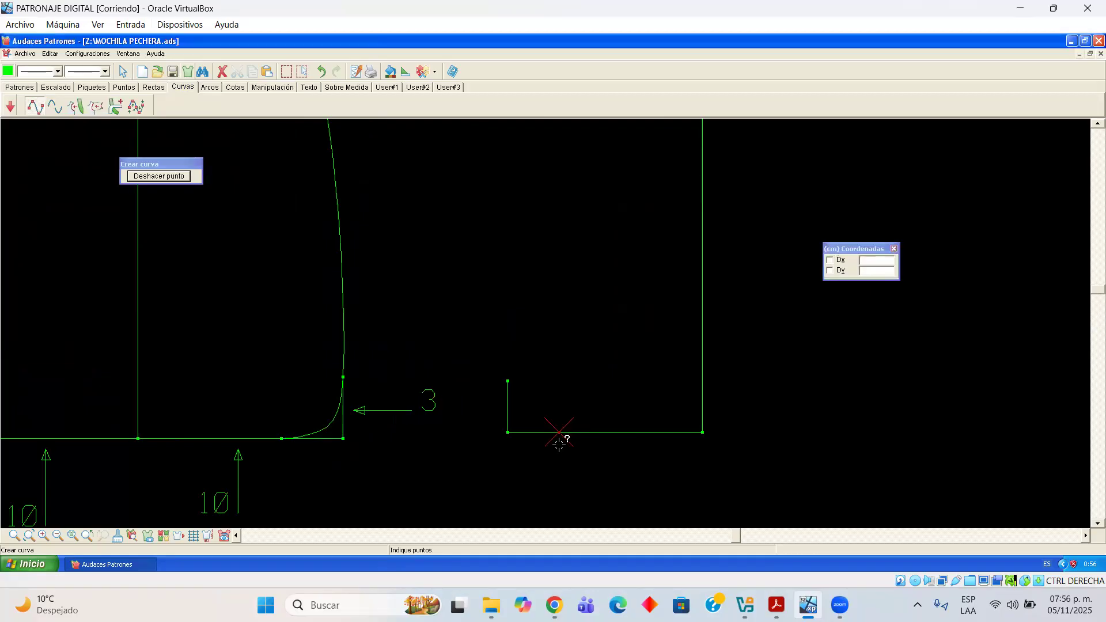
left_click(539, 427)
left_click(520, 412)
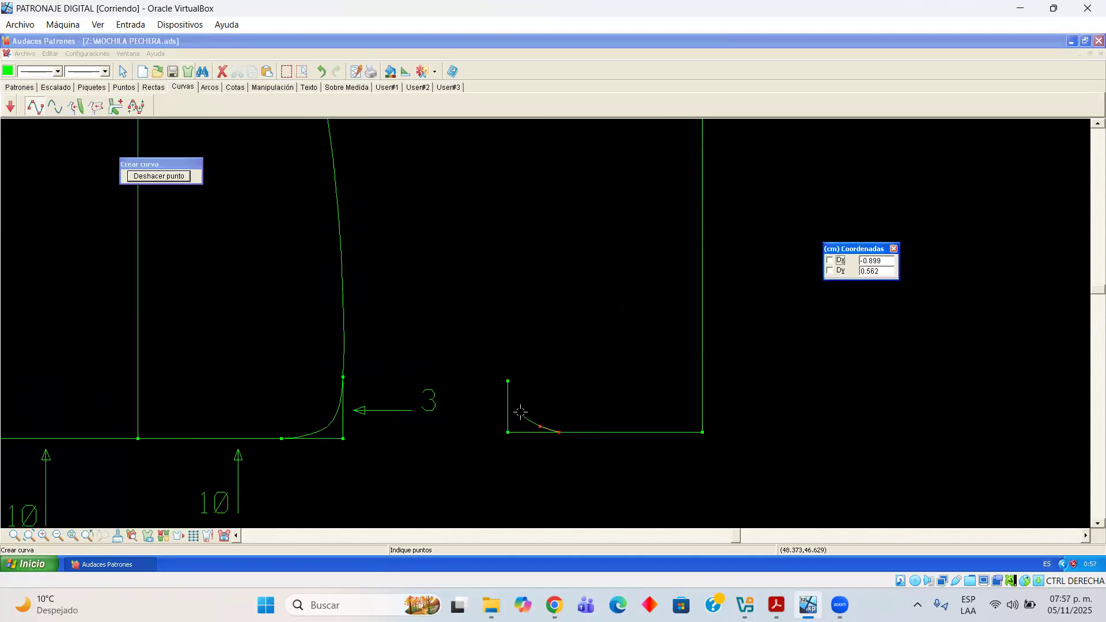
left_click(508, 377)
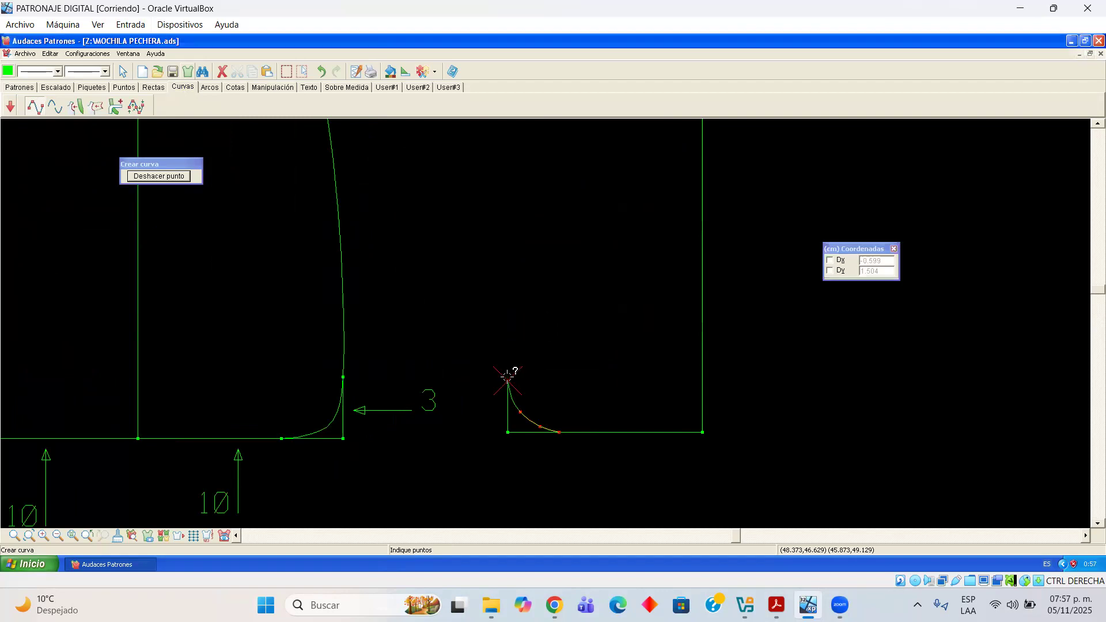
right_click(536, 387)
scroll(573, 374, "down", 2)
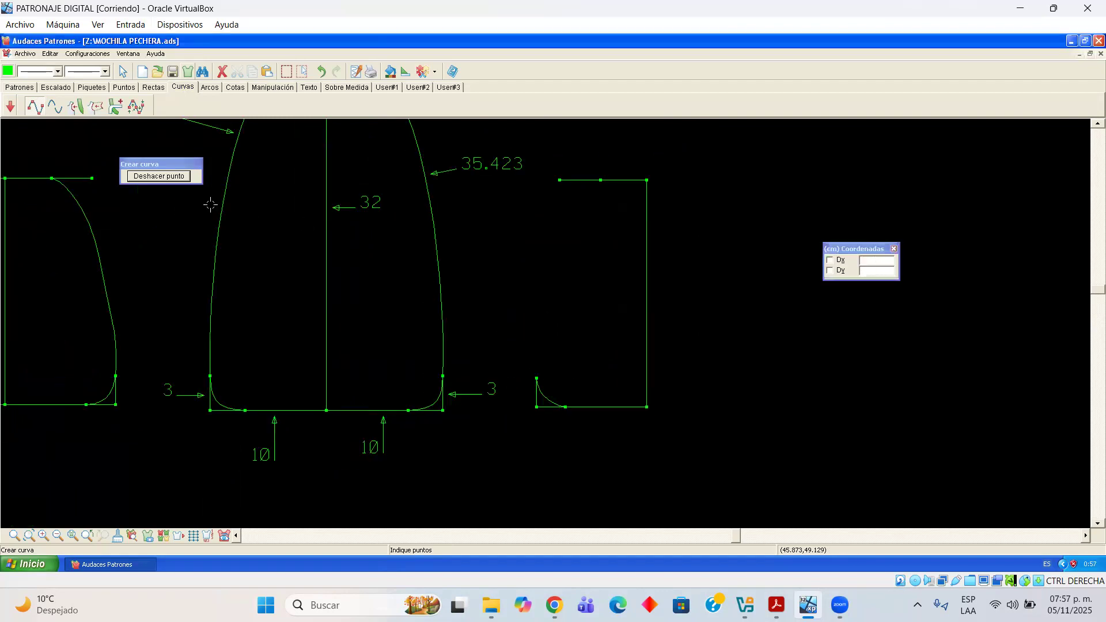
Draw a vertical line from the half piece's lower-left corner with Dx 0 and Dy 19.5 cm
left_click(150, 88)
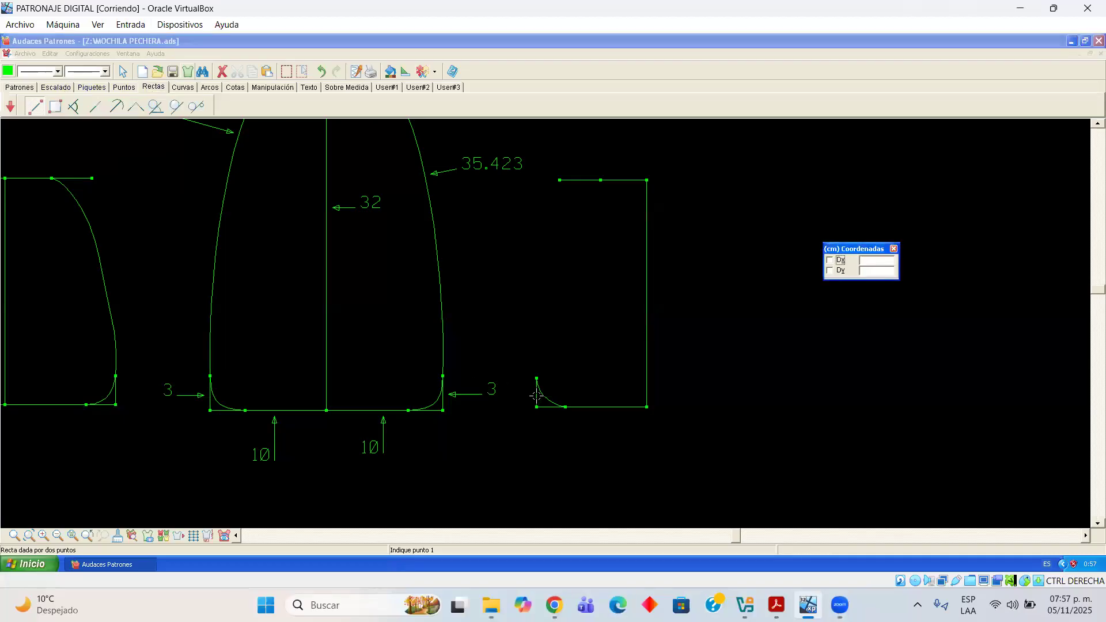
scroll(536, 404, "down", 1)
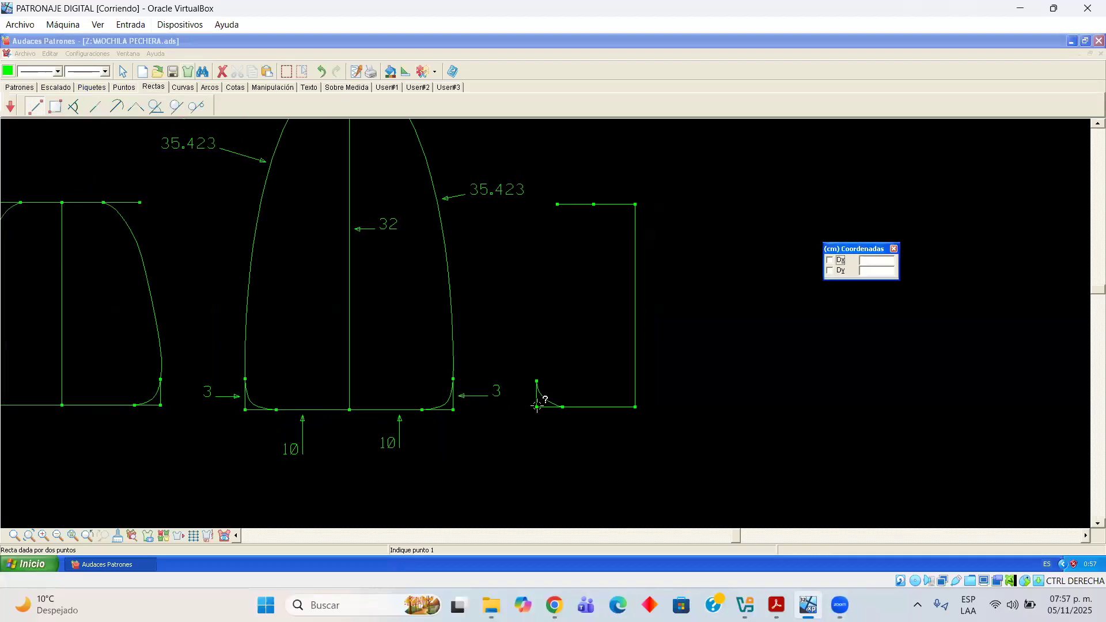
left_click(536, 383)
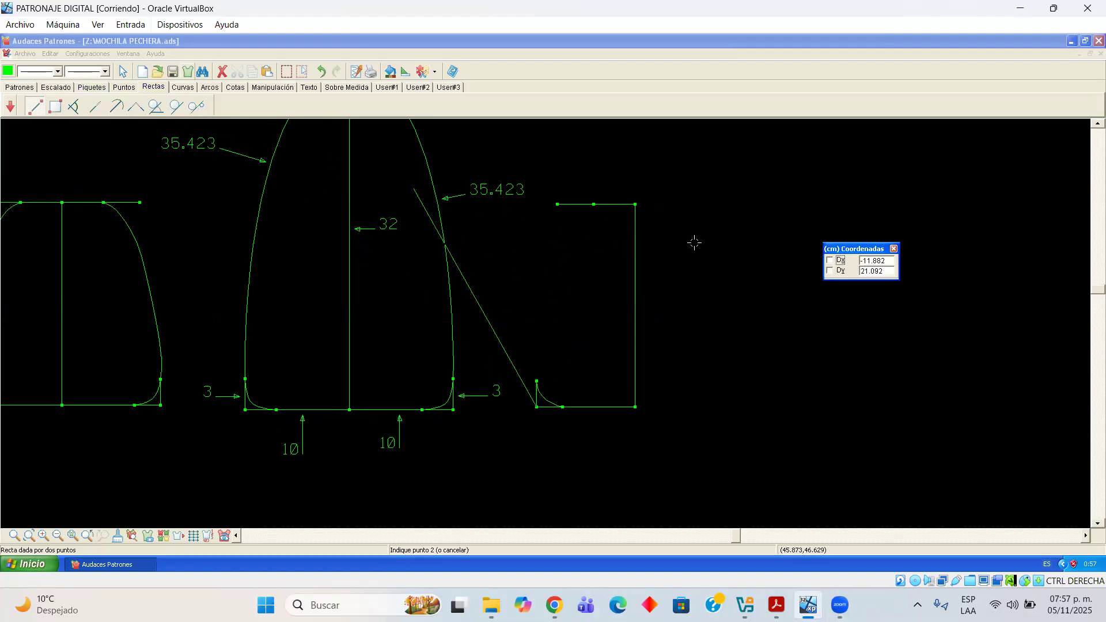
left_click_drag(839, 254, 754, 260)
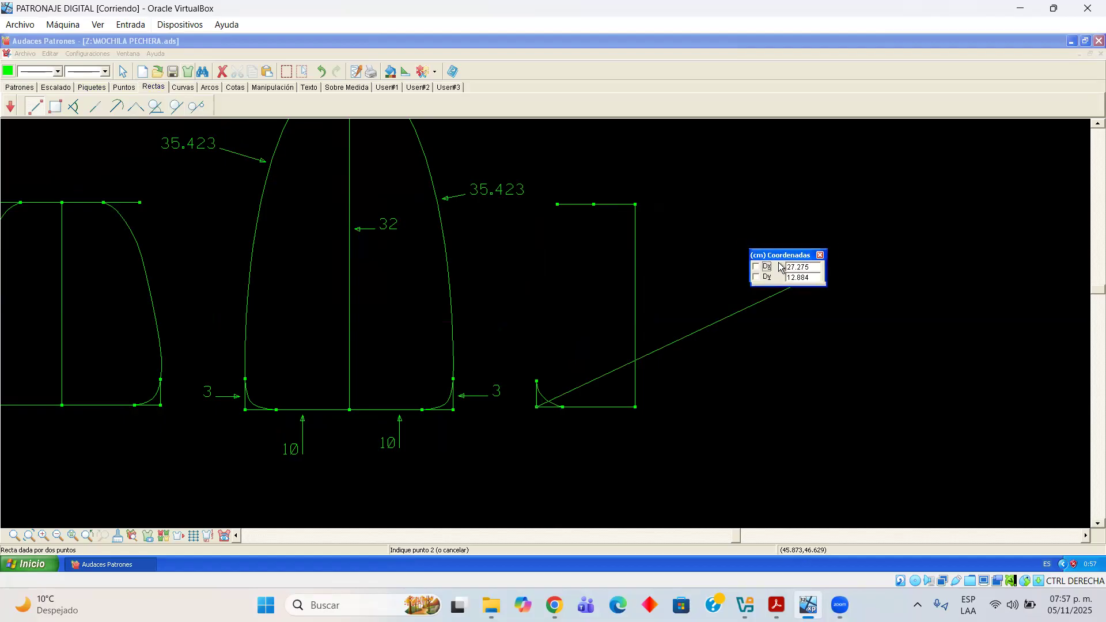
left_click(761, 278)
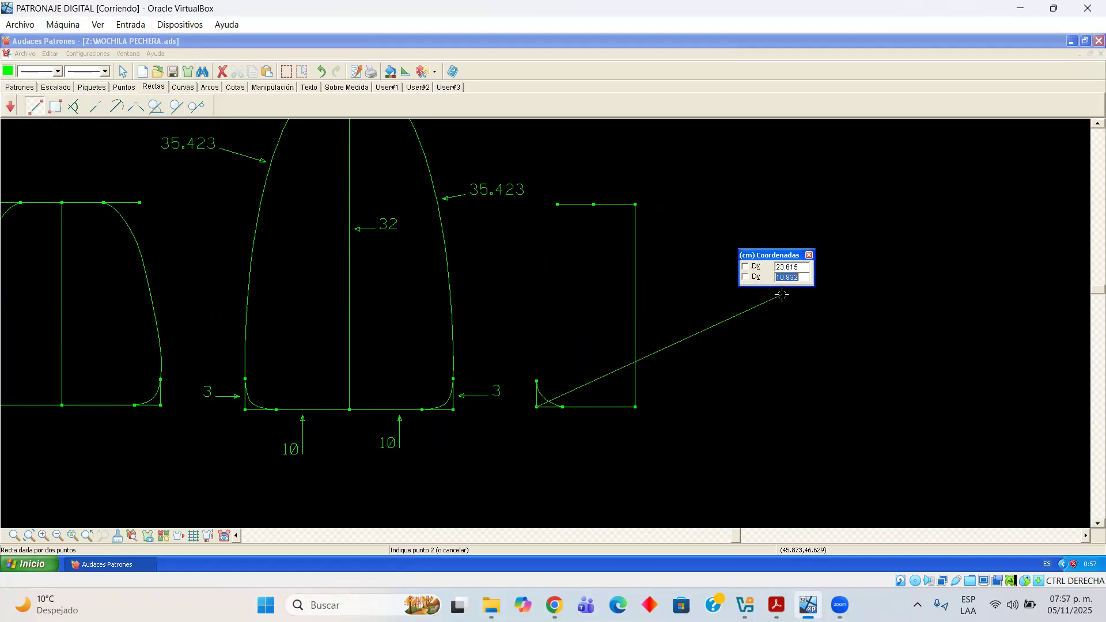
type("19")
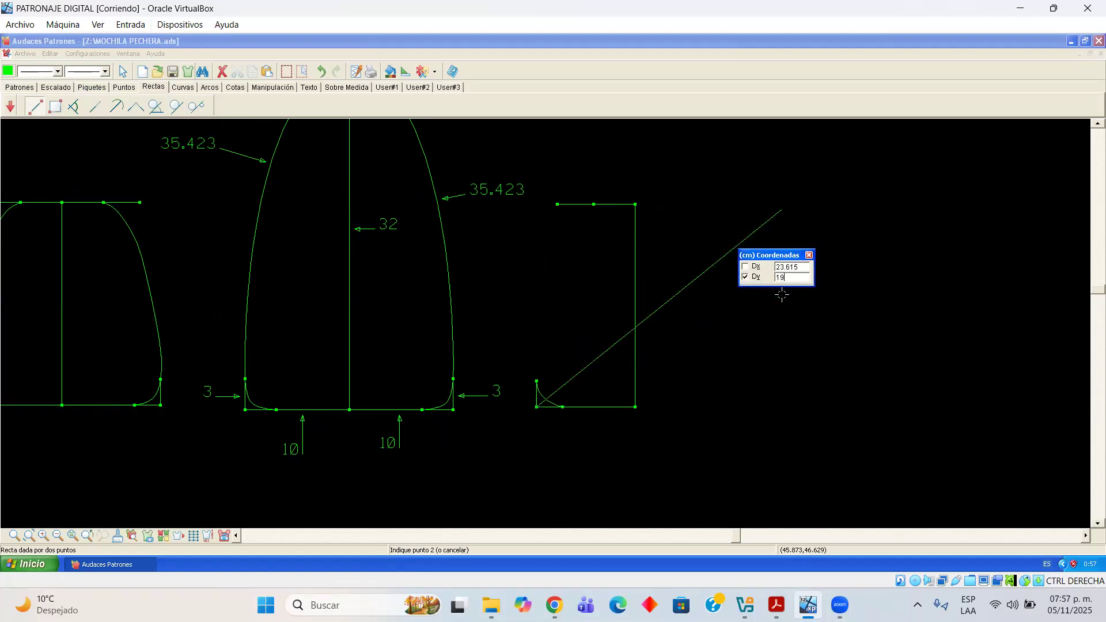
type(".5")
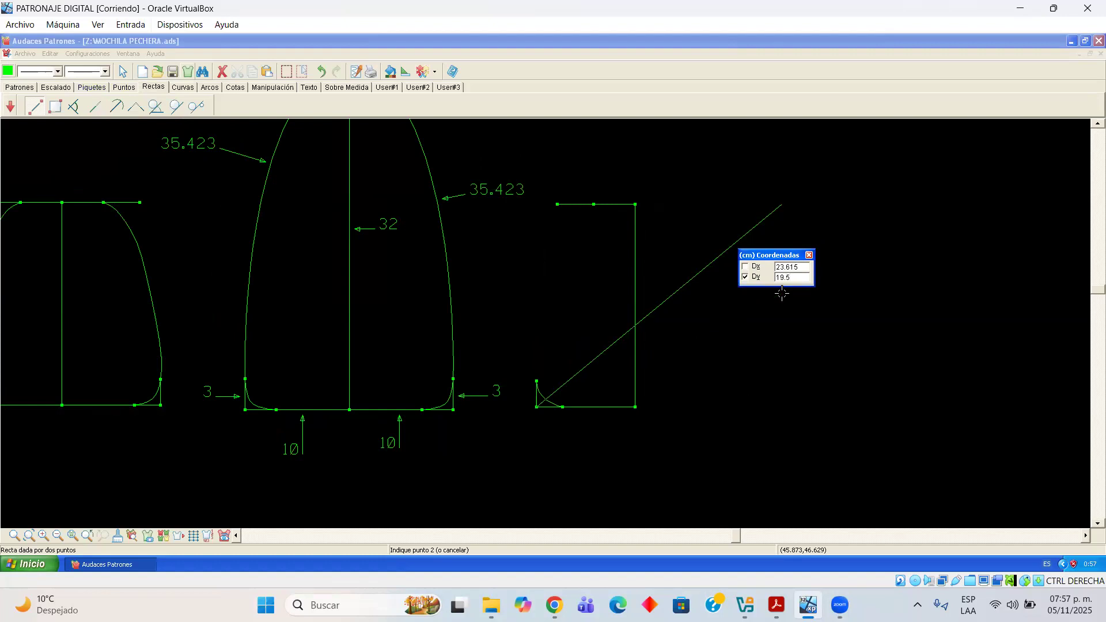
left_click(746, 267)
type("0")
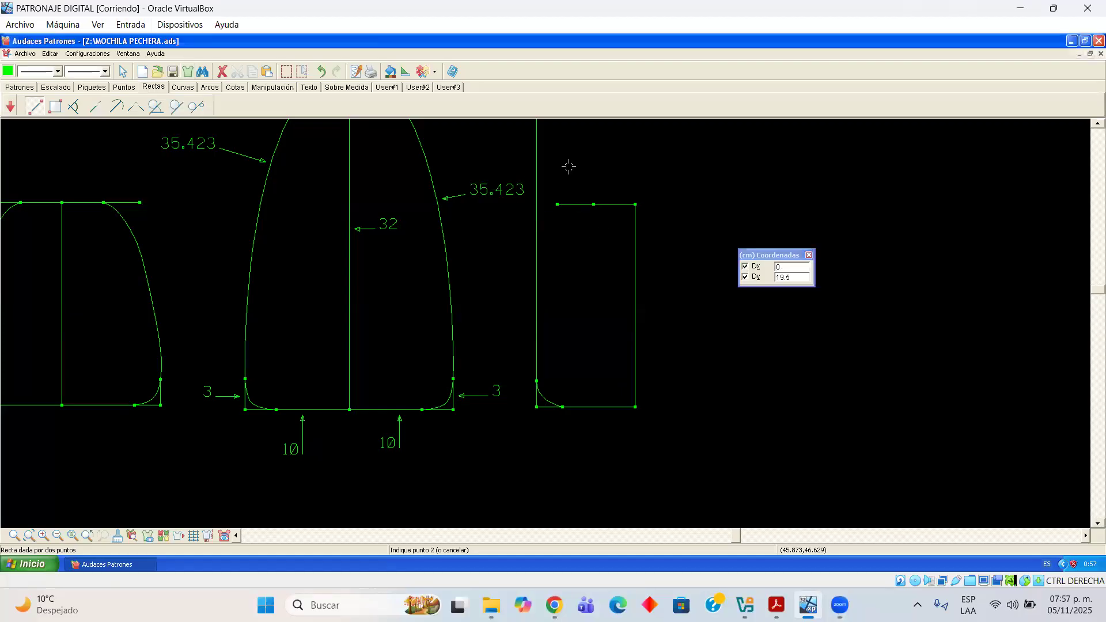
key("Return")
Place a point on the new vertical side line, 2.5 cm along it from its upper end
left_click(124, 87)
left_click(537, 205)
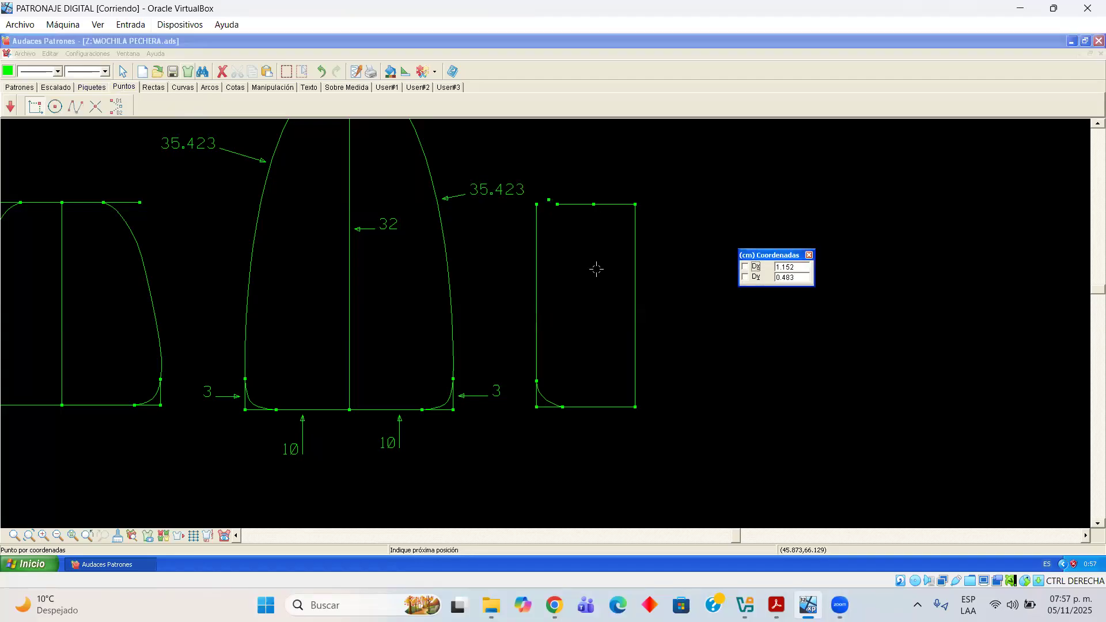
left_click(537, 205)
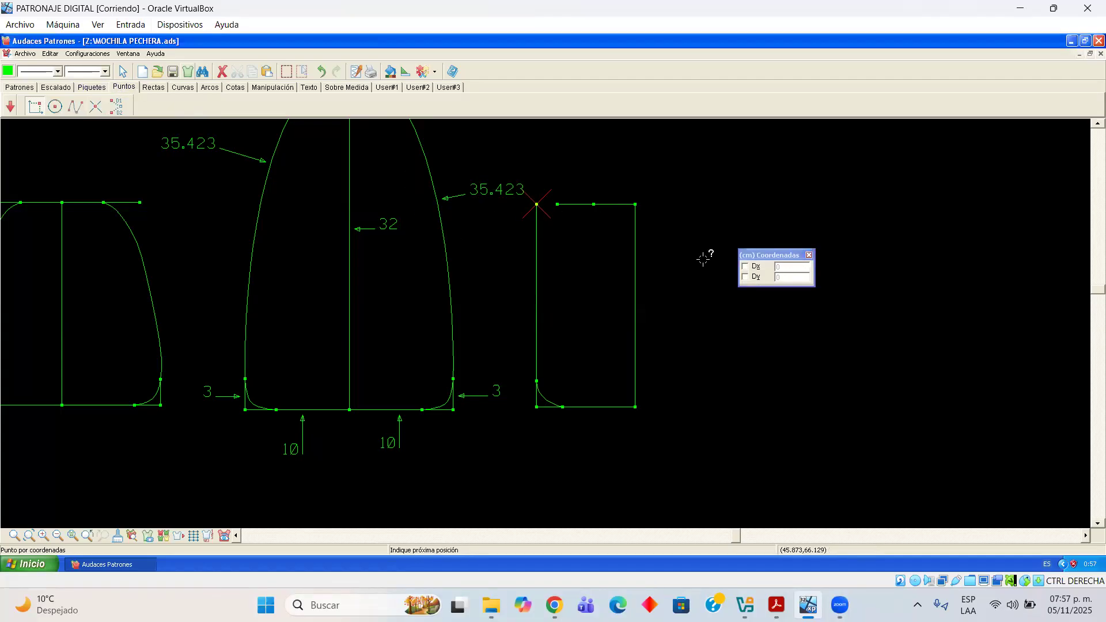
left_click(536, 238)
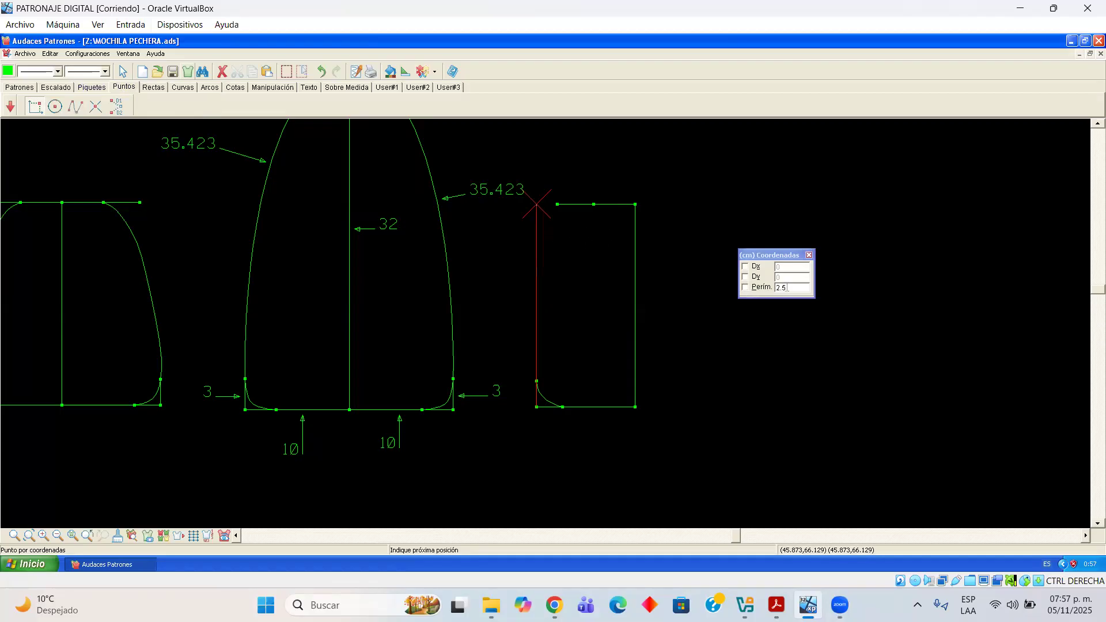
type(".5")
key("Return")
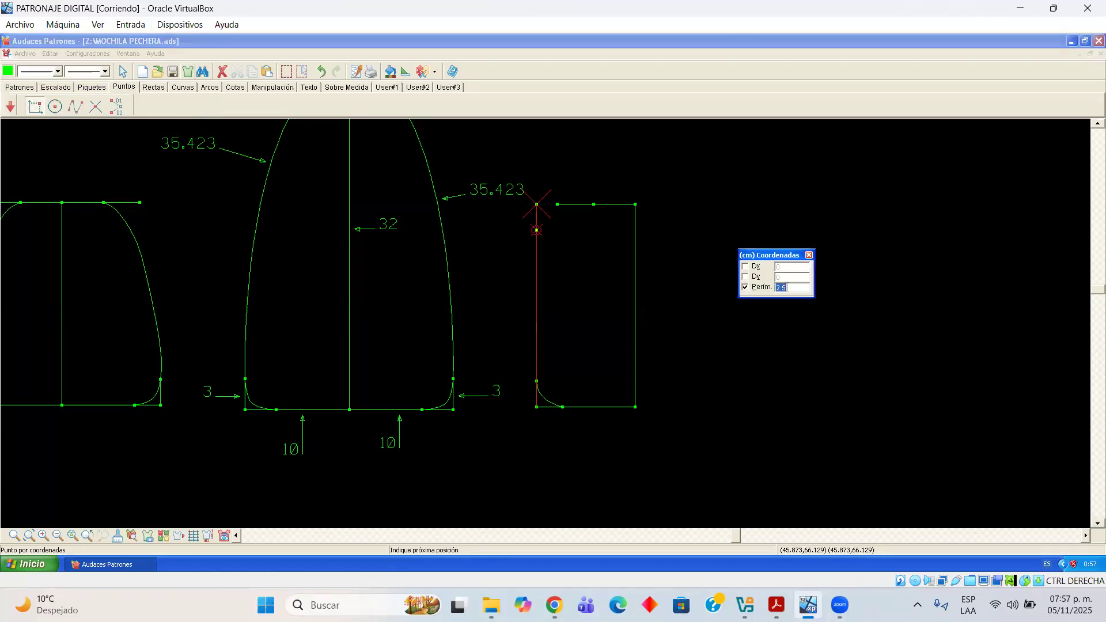
left_click(537, 228)
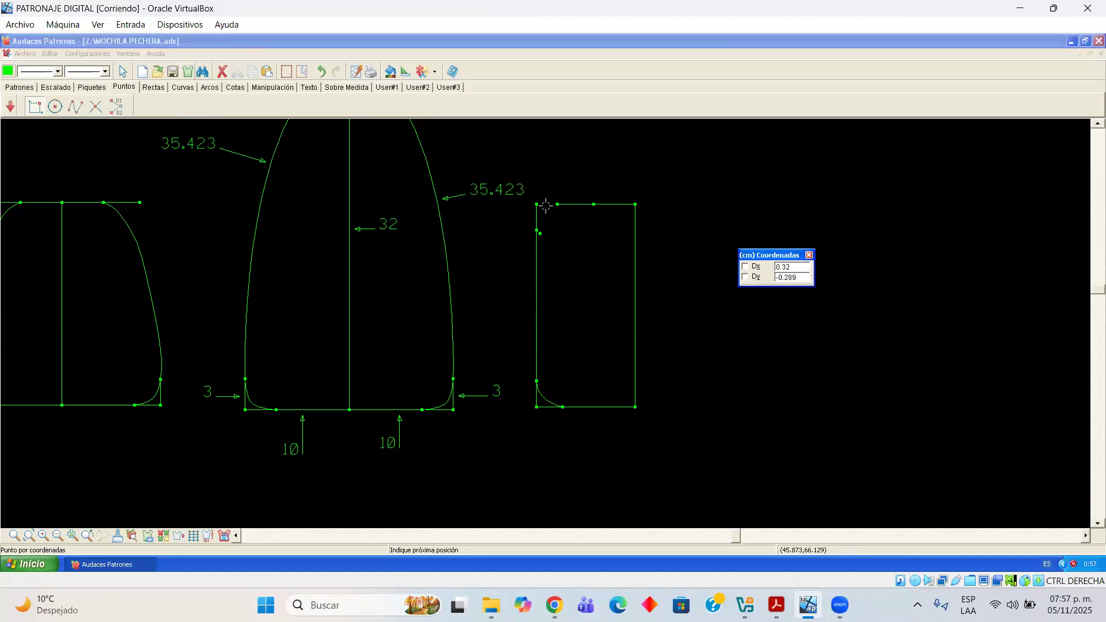
Draw a curve rounding the upper-left corner, from the left end of the top line to the 2.5 cm point on the side line
left_click(180, 88)
left_click(40, 111)
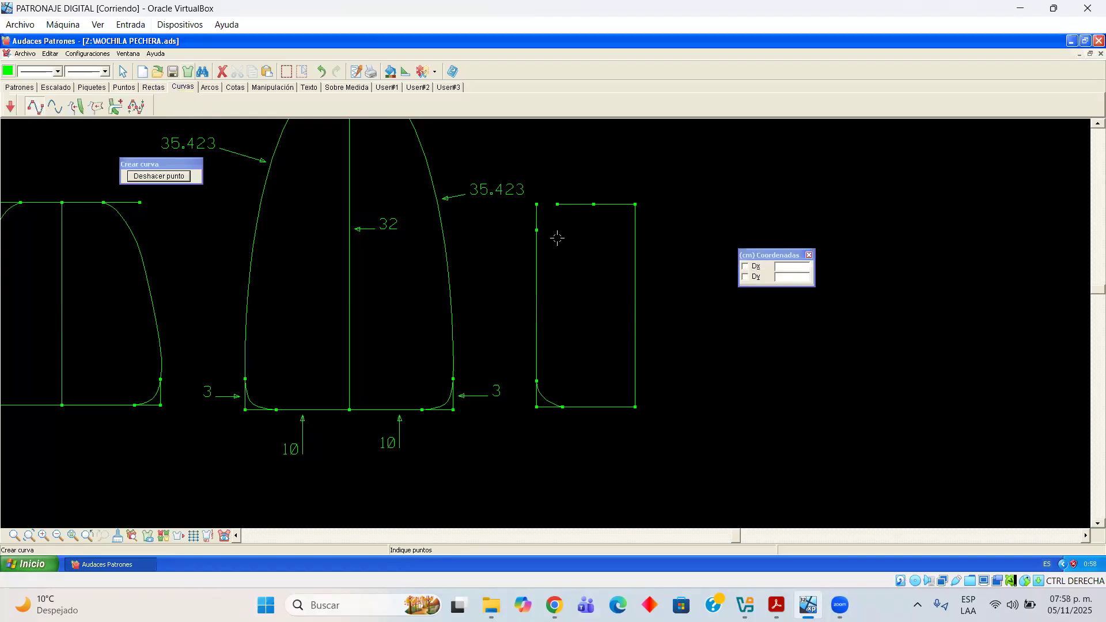
left_click(556, 204)
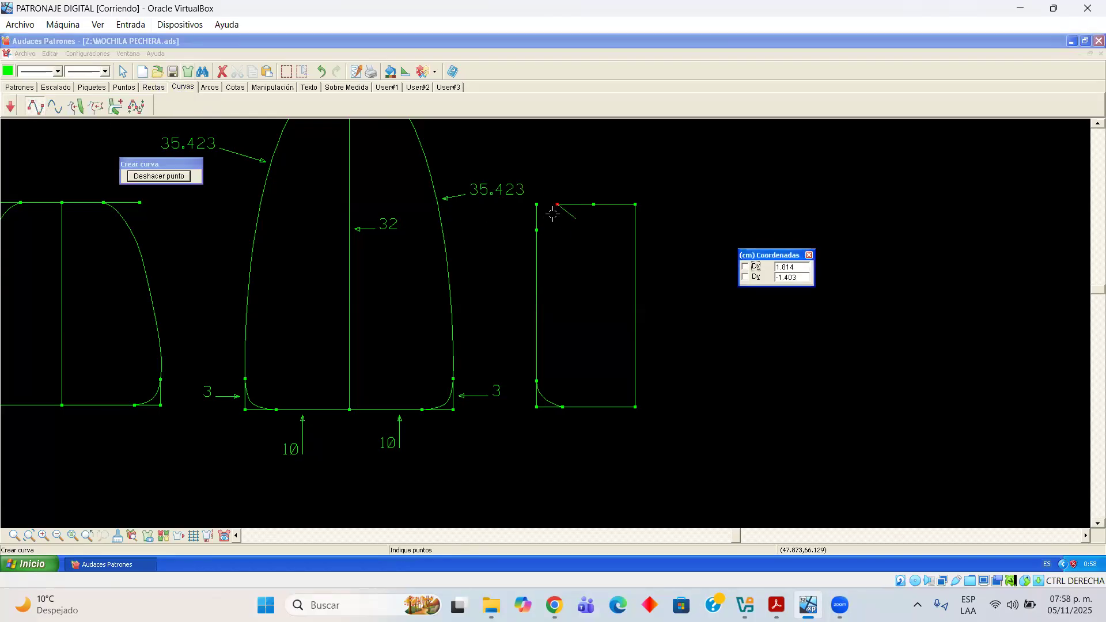
scroll(545, 210, "up", 5)
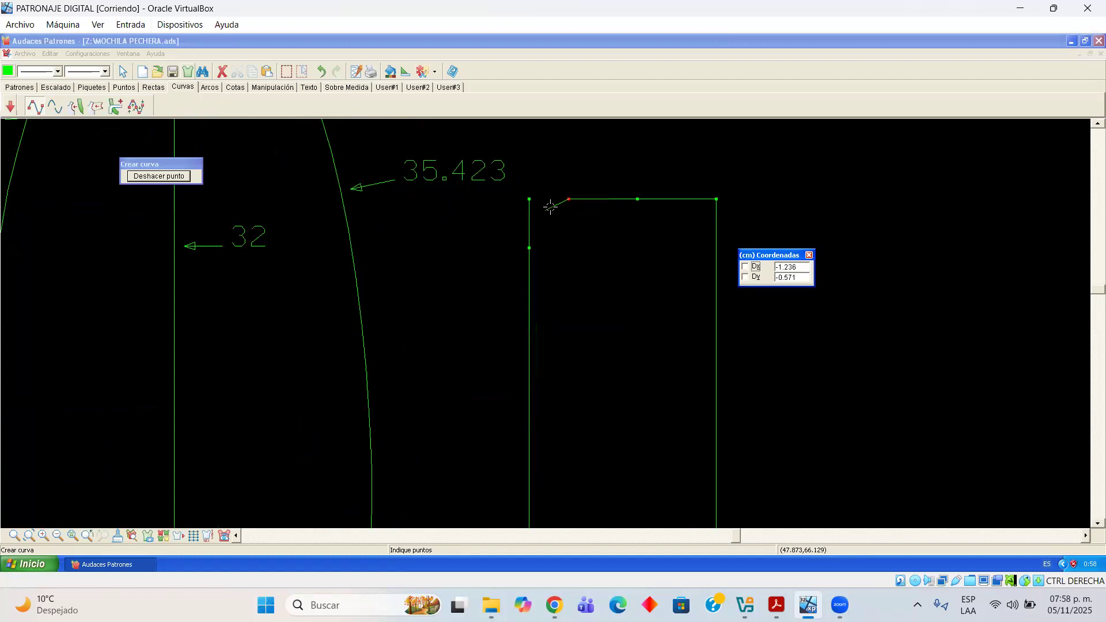
left_click(545, 203)
left_click(522, 241)
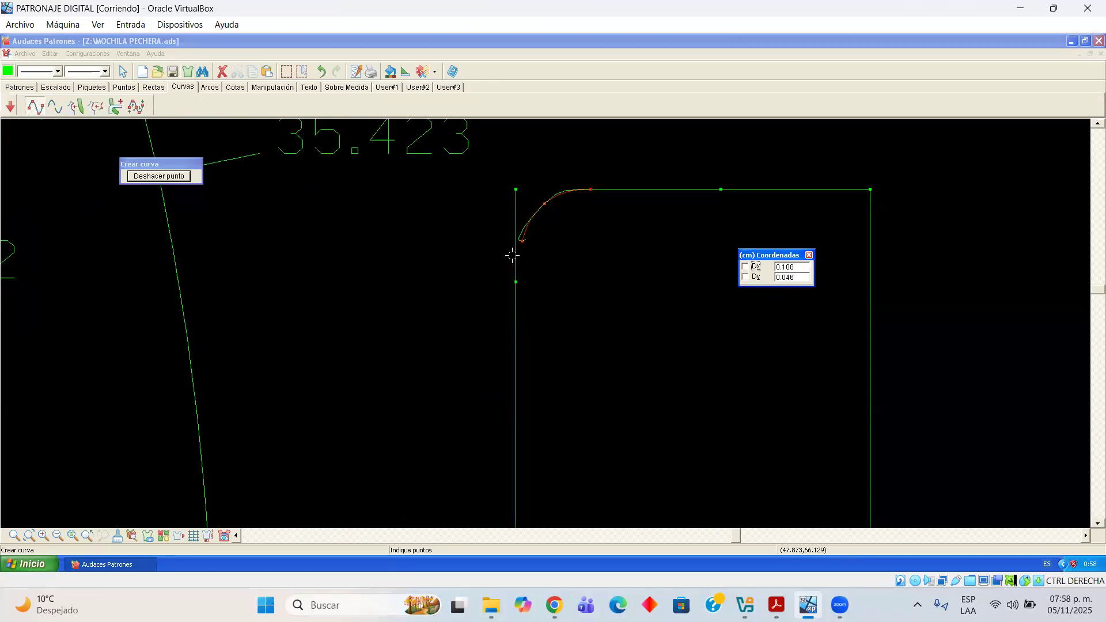
left_click(515, 280)
right_click(555, 278)
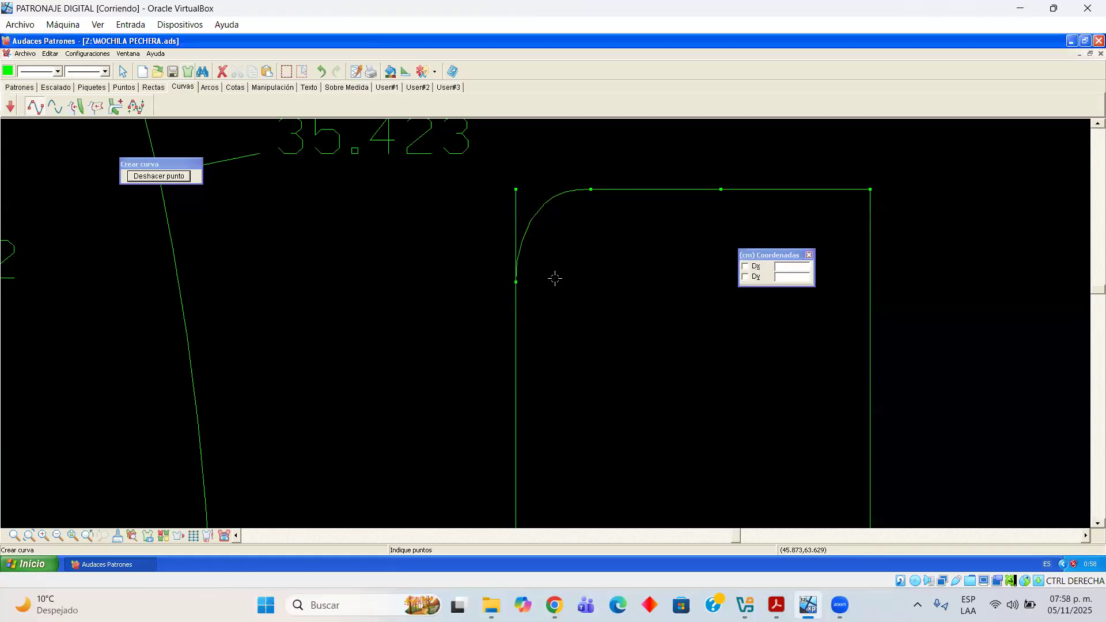
scroll(555, 279, "down", 5)
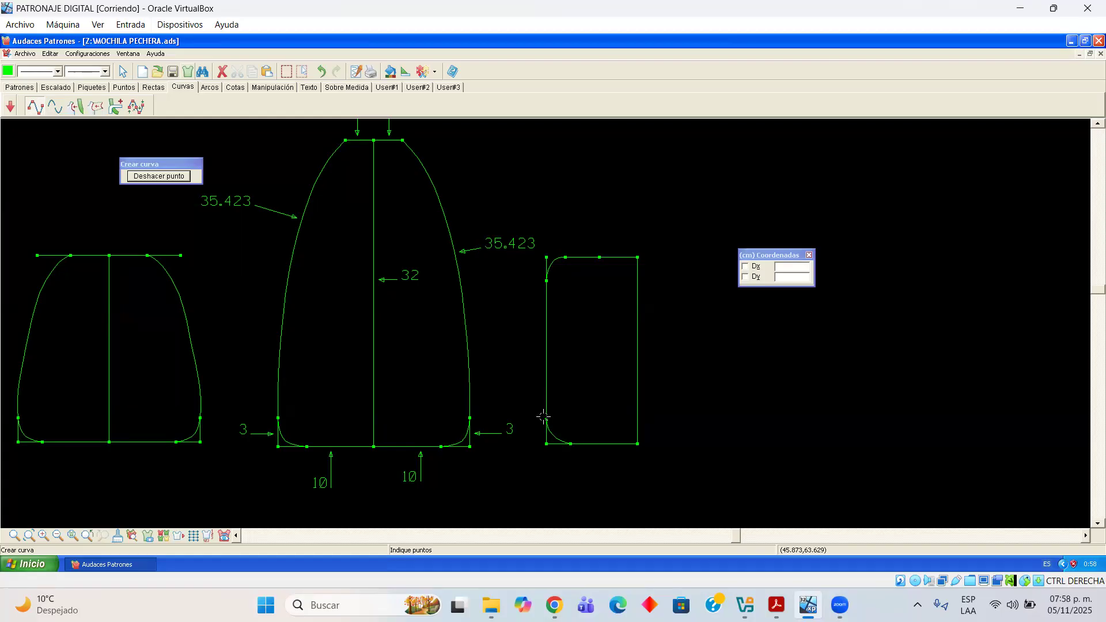
Mirror the whole rounded half piece vertically about its long inner vertical line, keeping a copy
left_click(123, 72)
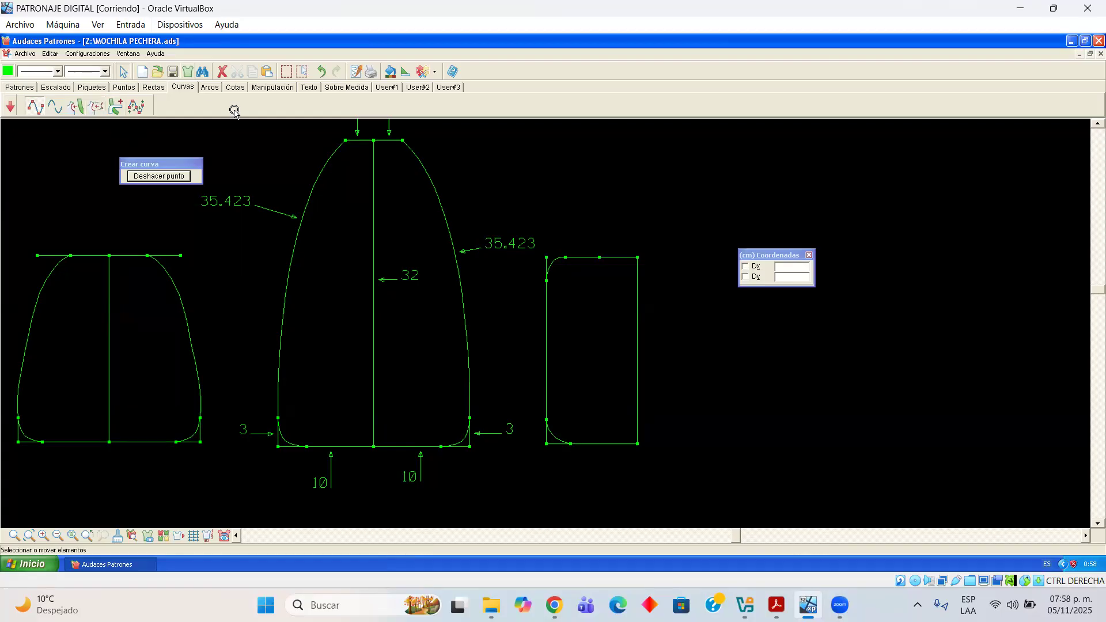
left_click_drag(670, 244, 540, 453)
left_click(270, 87)
left_click(116, 107)
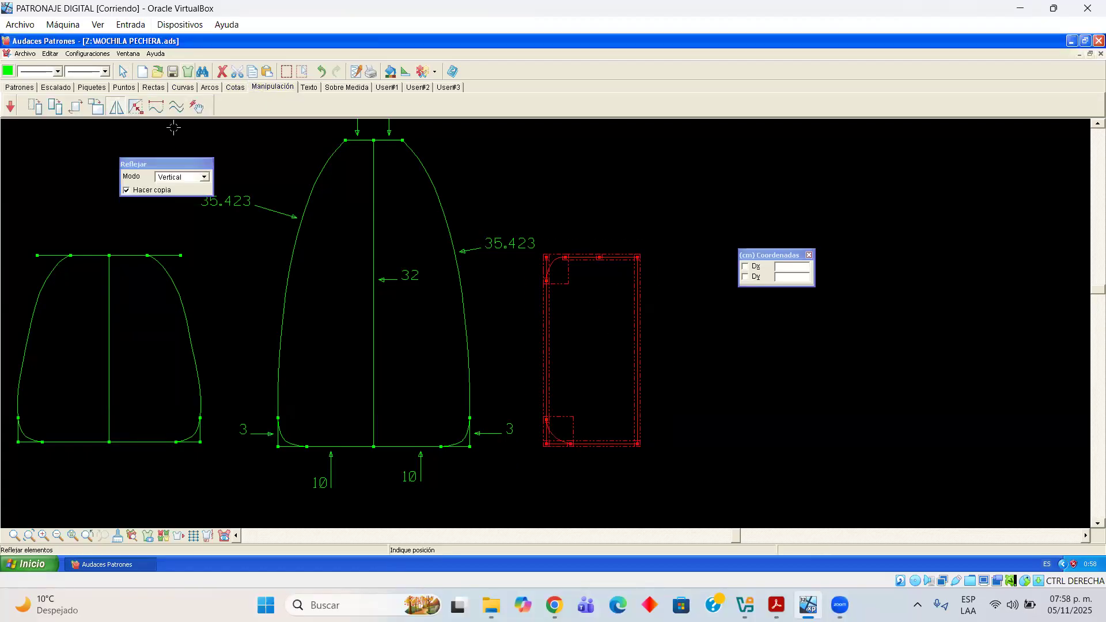
left_click_drag(139, 164, 139, 146)
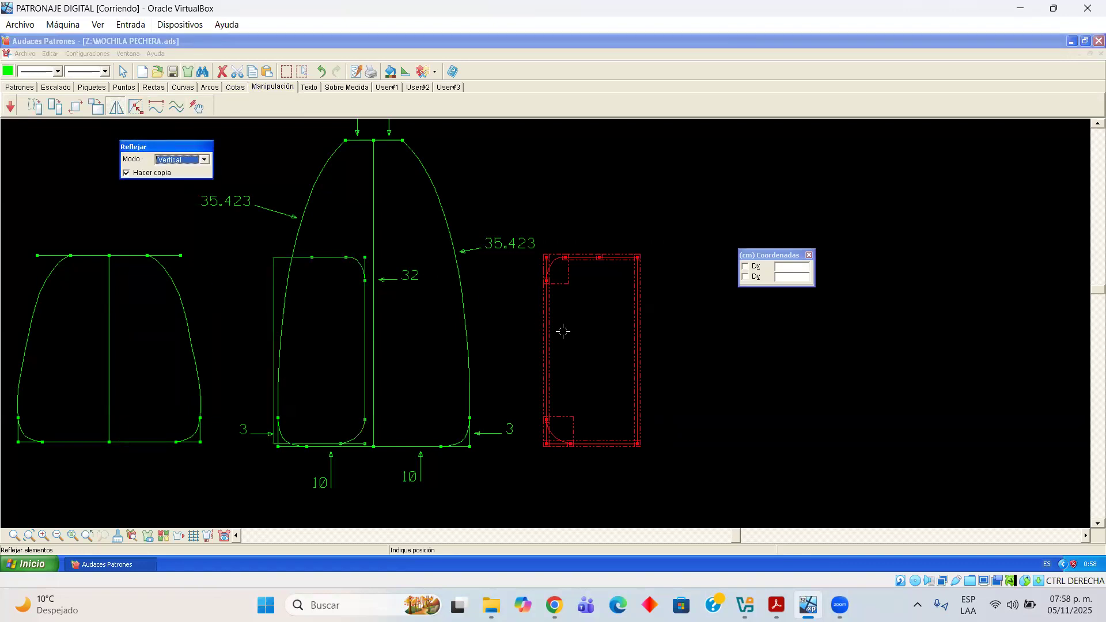
left_click(638, 255)
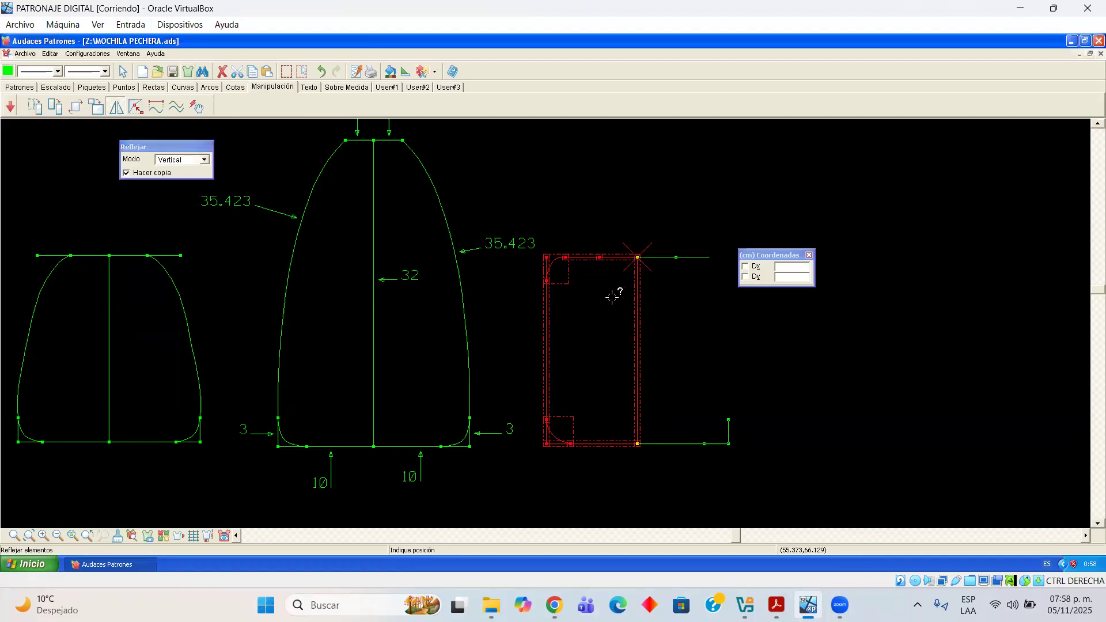
left_click(636, 243)
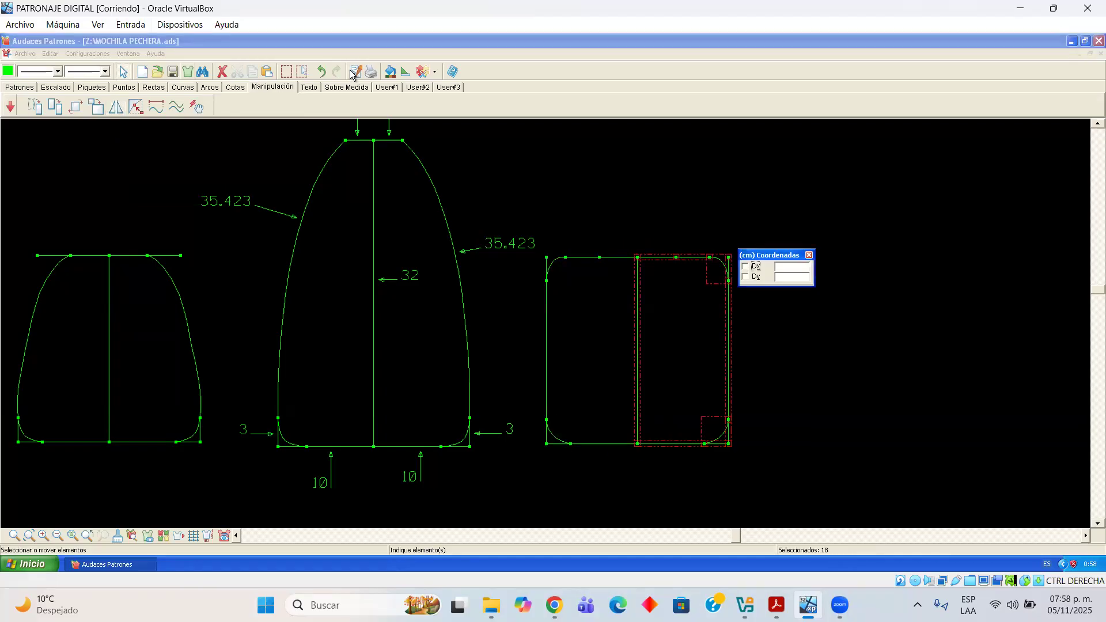
left_click(620, 198)
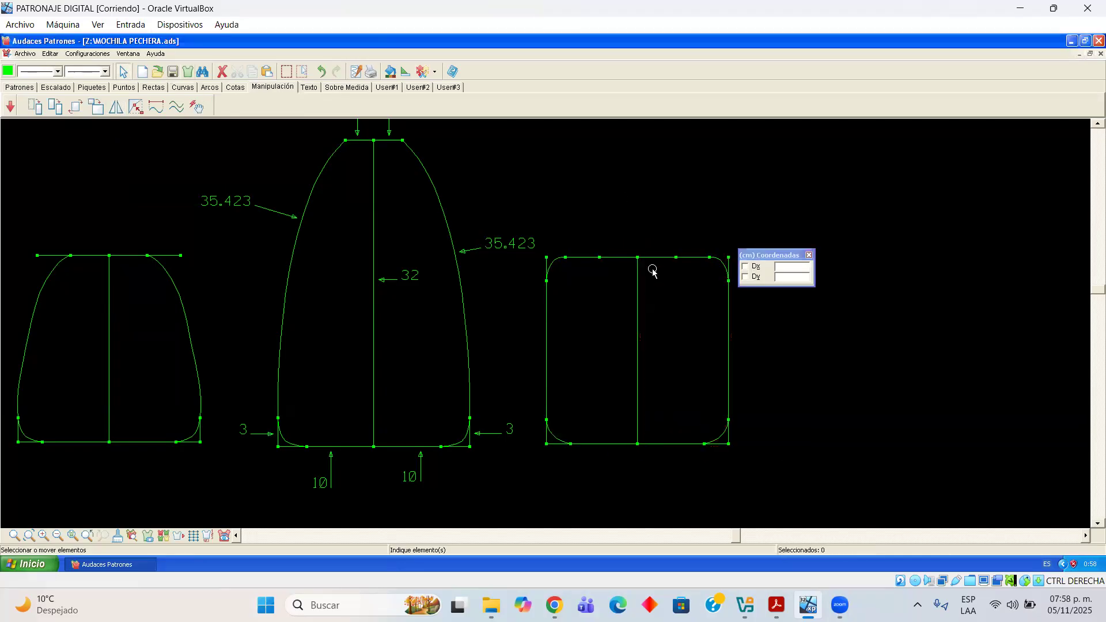
Move the complete rounded rectangular piece onto the large dimensioned piece, aligning their centre lines and bases
scroll(651, 269, "down", 2)
left_click_drag(756, 255, 828, 254)
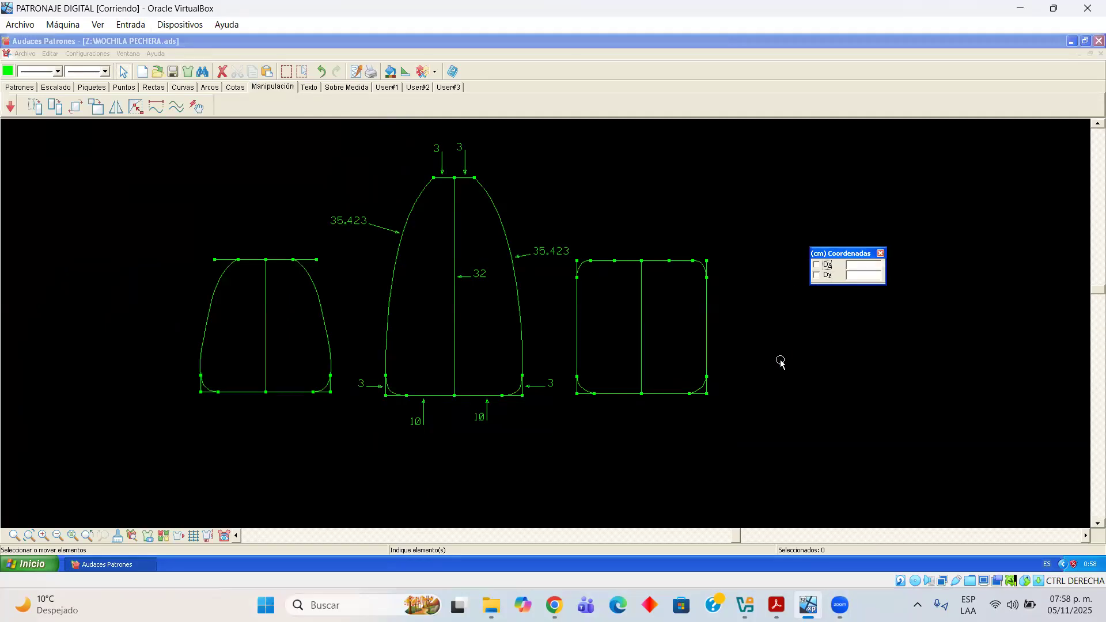
left_click_drag(738, 398, 442, 264)
scroll(455, 311, "up", 1)
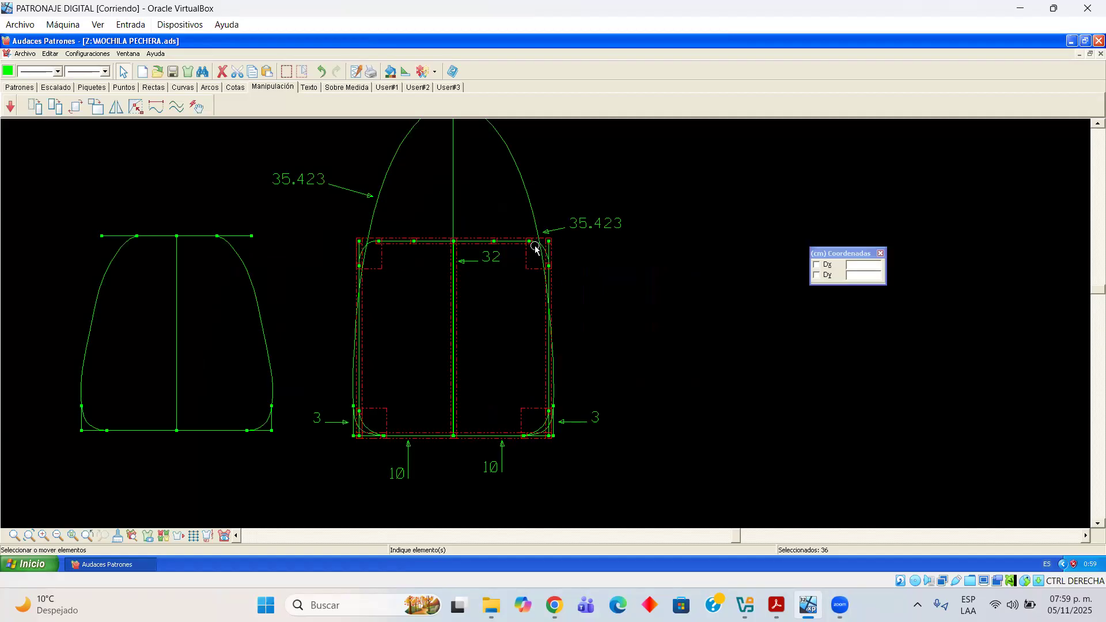
Move the rounded rectangular piece off the large dimensioned piece into the empty space on its right
left_click_drag(499, 241, 752, 194)
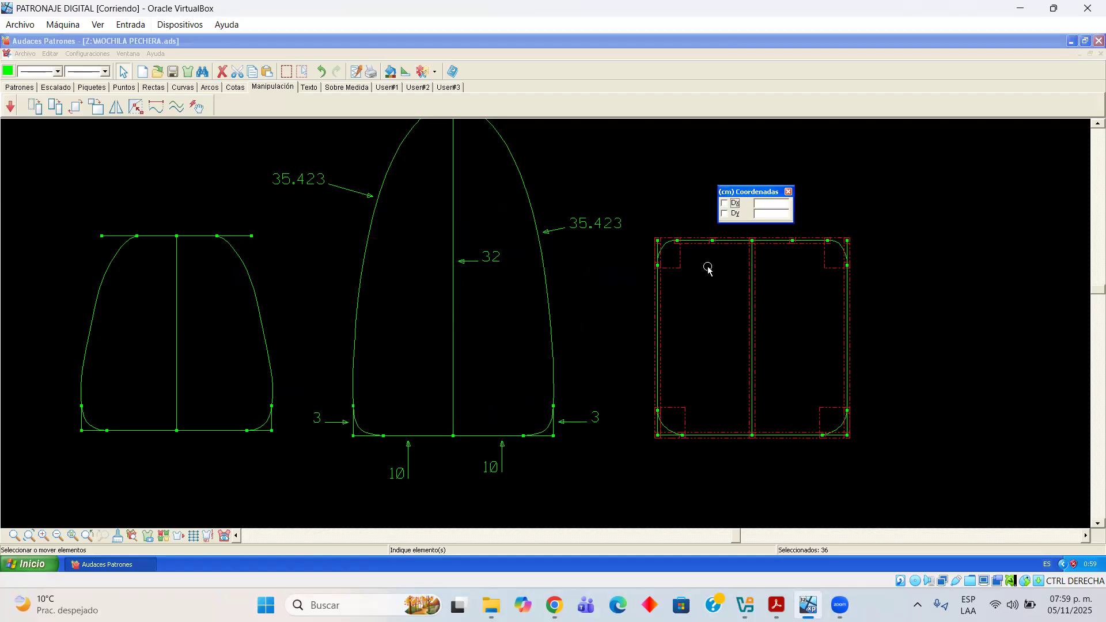
left_click(633, 293)
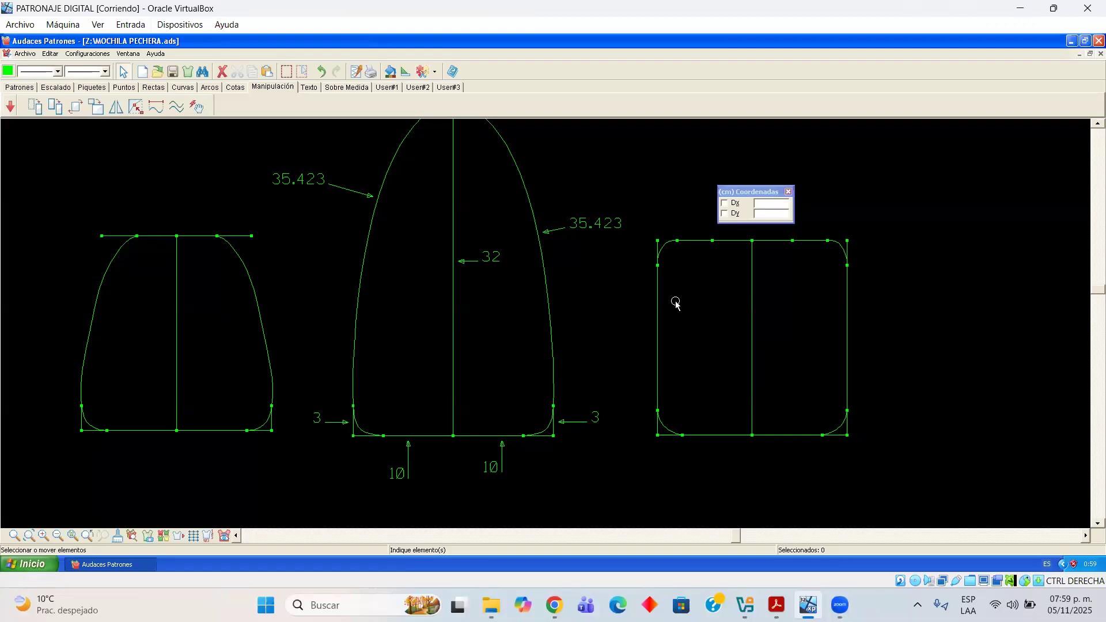
Overlay the tapered piece on the large dimensioned piece to compare their shapes, and undo the move
left_click_drag(55, 205, 289, 448)
left_click_drag(193, 237, 471, 246)
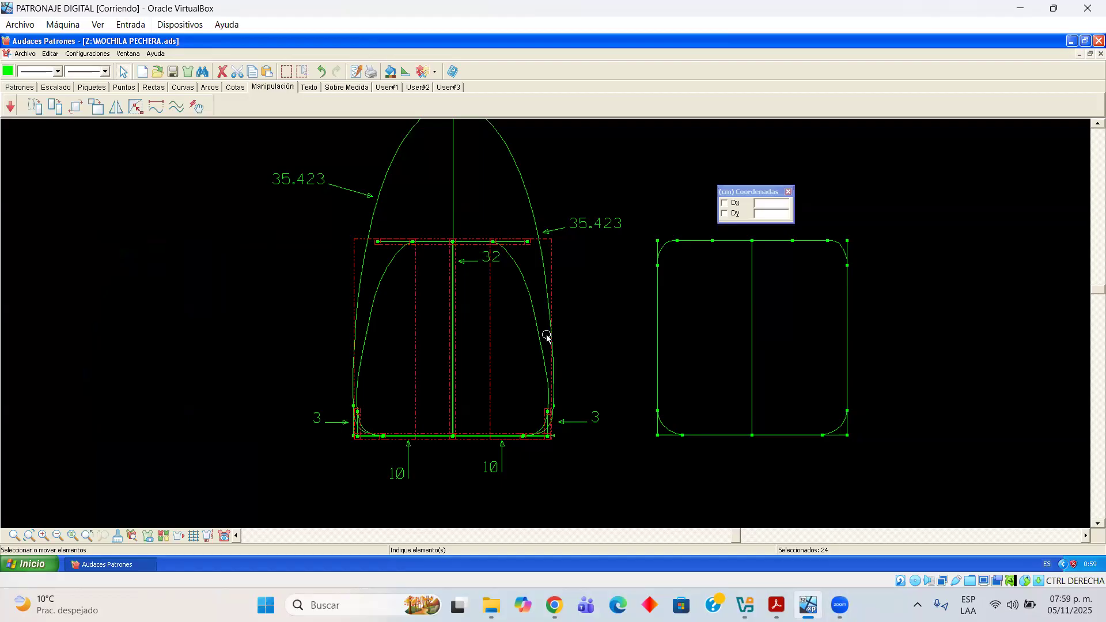
left_click(483, 242)
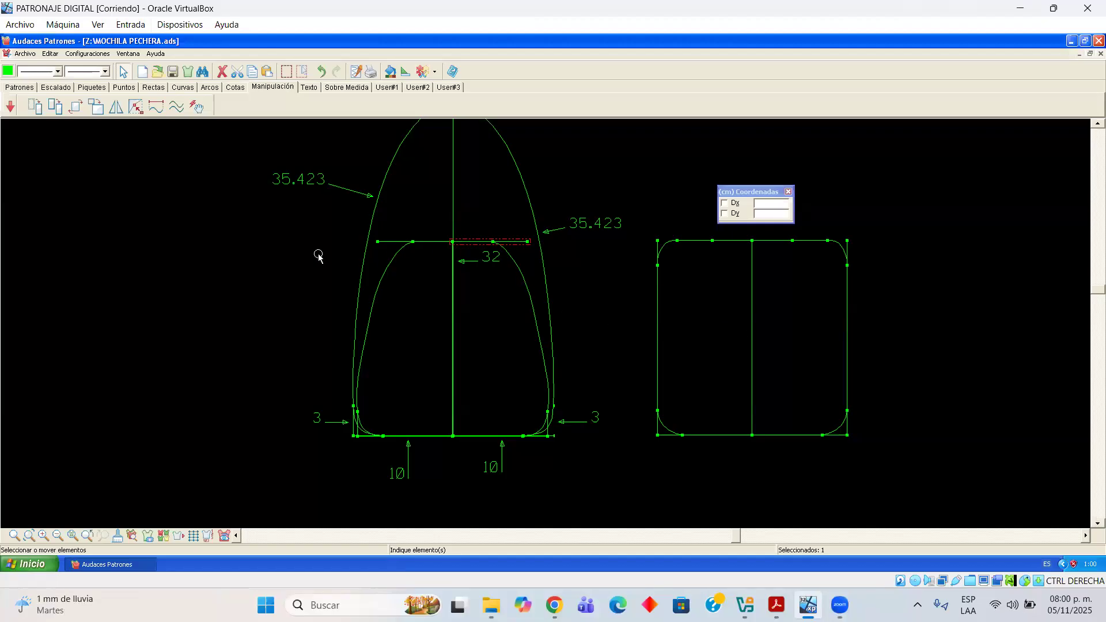
key("ctrl+z")
Duplicate the rounded rectangular piece, place the copy to its right, and shift the original closer to the large piece
left_click_drag(644, 221, 885, 462)
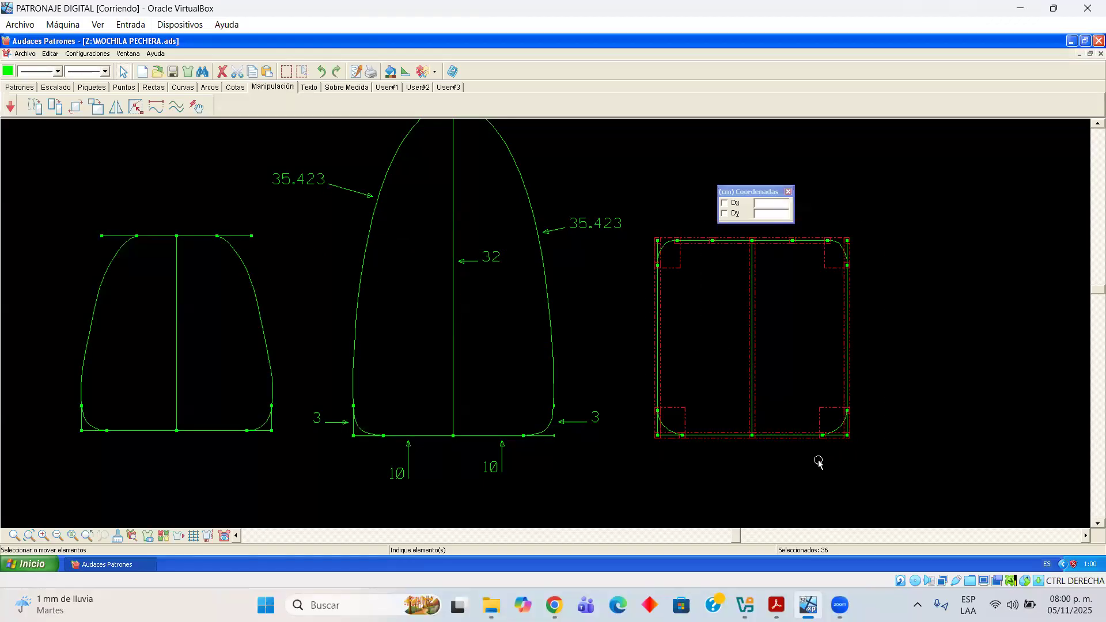
key("ctrl+c")
key("ctrl+v")
left_click_drag(600, 422, 1020, 435)
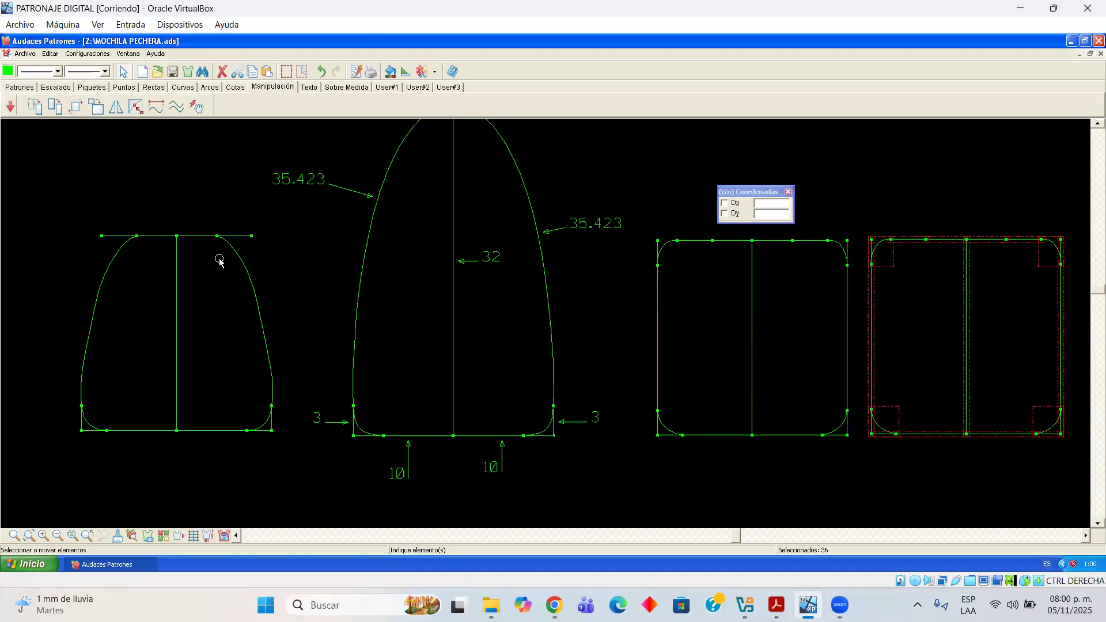
left_click_drag(642, 223, 758, 444)
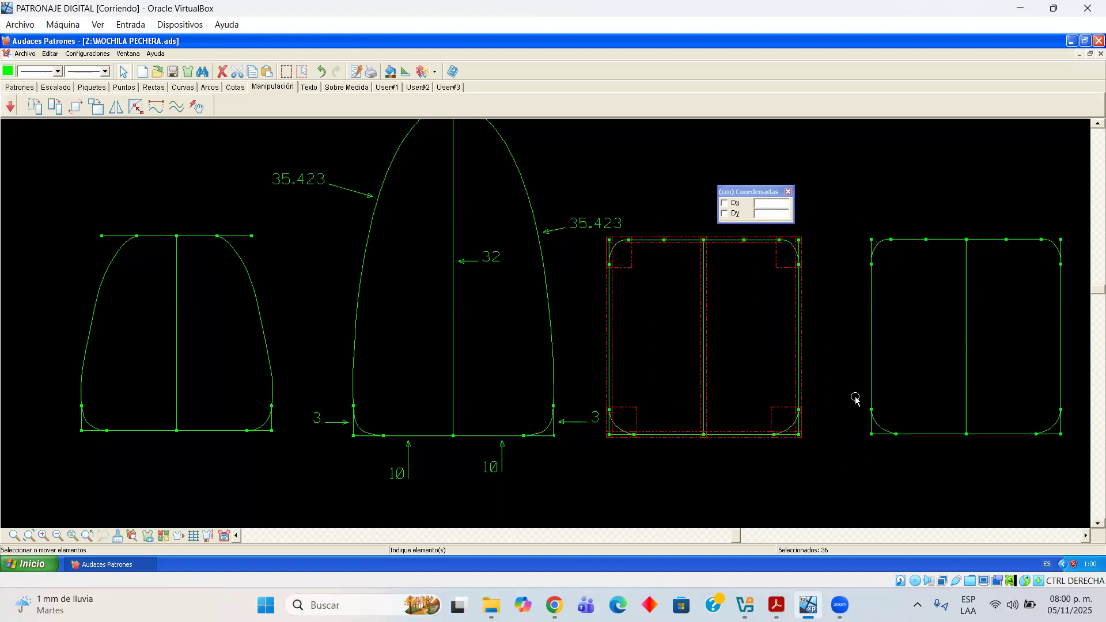
left_click(996, 453)
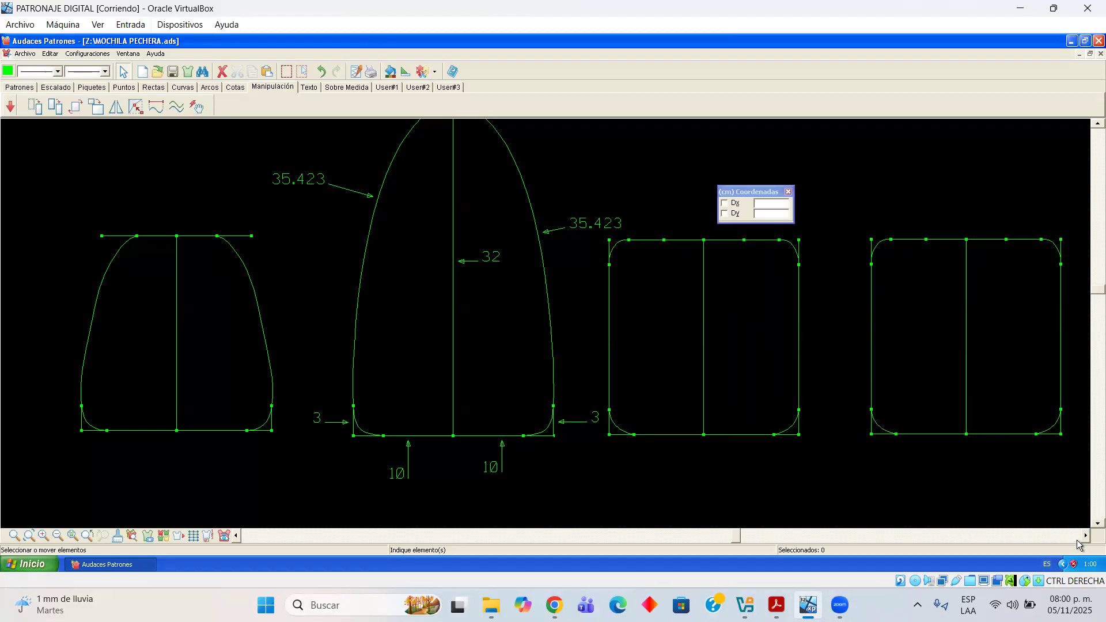
Delete the right half of the copied rectangular piece, including its top and bottom lines, leaving only the left half
left_click(1078, 540)
left_click(1078, 540)
left_click_drag(827, 196, 979, 460)
key("Delete")
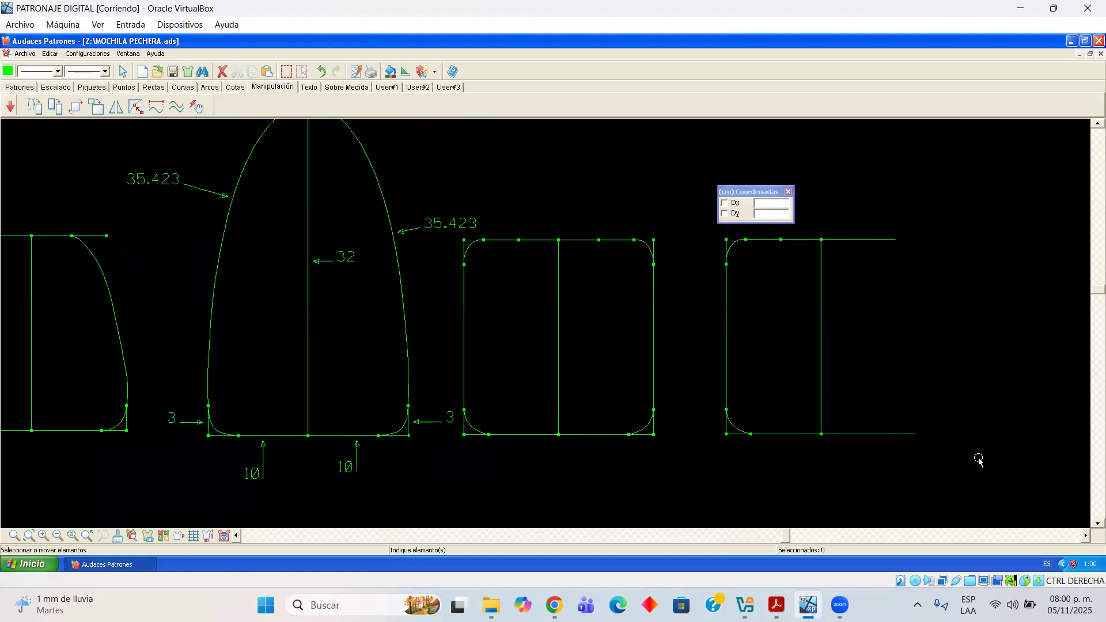
left_click(843, 240)
key("Delete")
left_click(875, 433)
key("Delete")
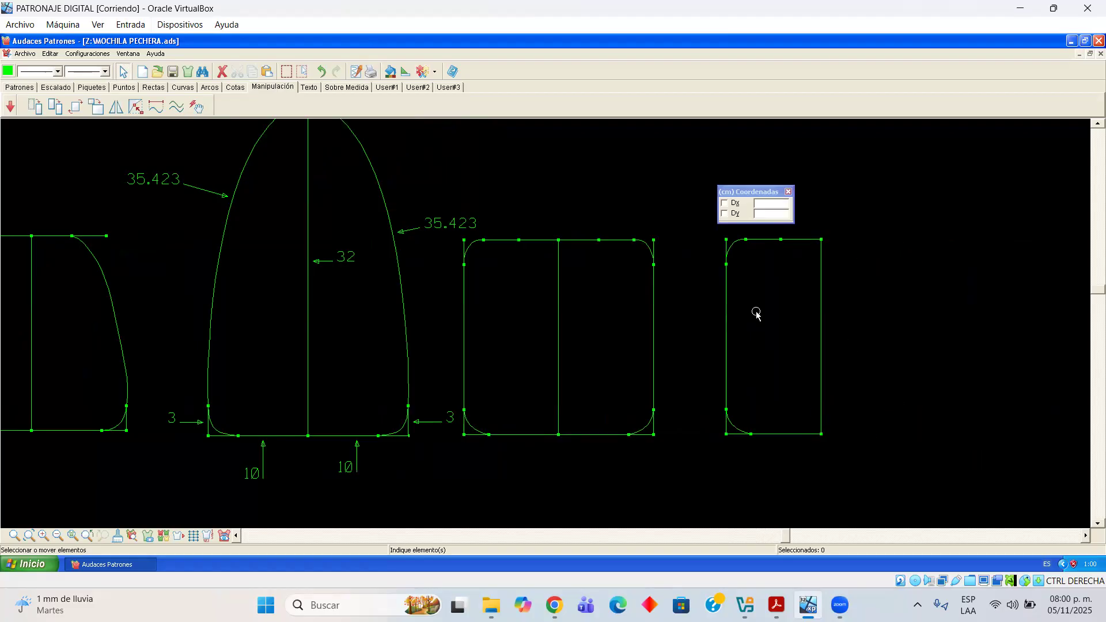
Delete the curve rounding the upper-left corner of the copied half piece
left_click(729, 249)
key("Delete")
left_click(758, 242)
left_click_drag(768, 192, 833, 190)
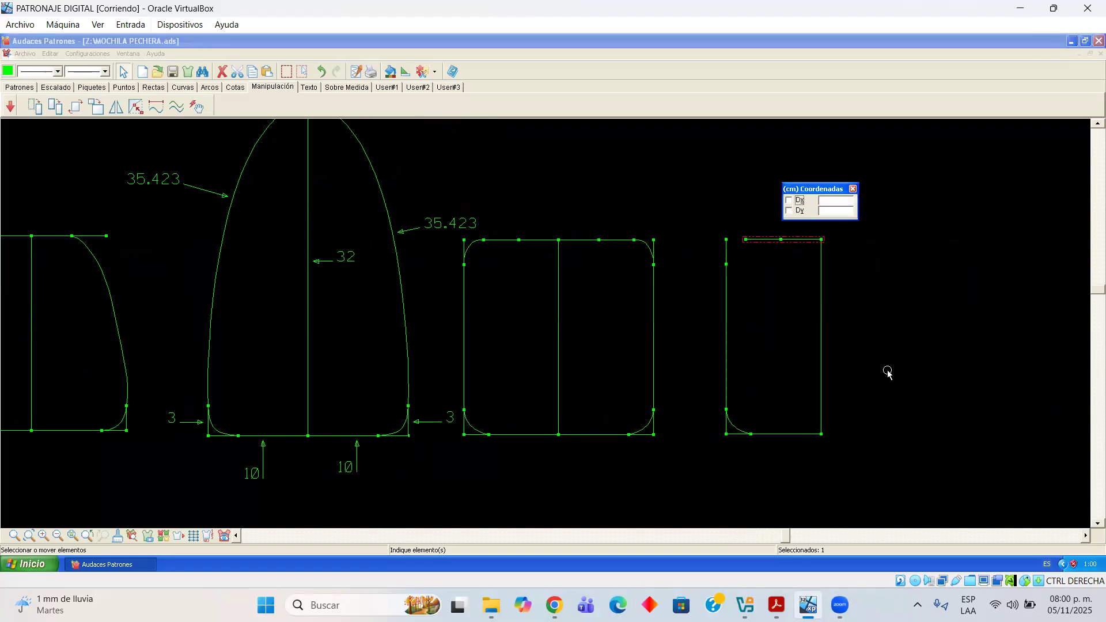
left_click(884, 370)
Move the half piece onto the left half of the large dimensioned piece and nudge it into line with the centre line
left_click_drag(795, 241, 284, 244)
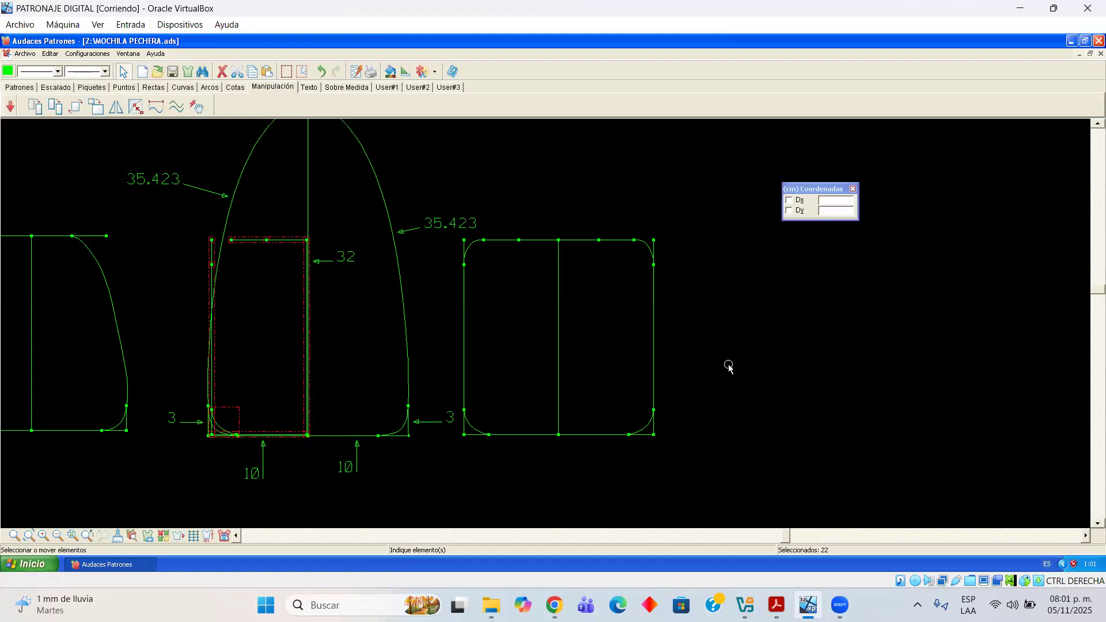
scroll(729, 366, "right", 1)
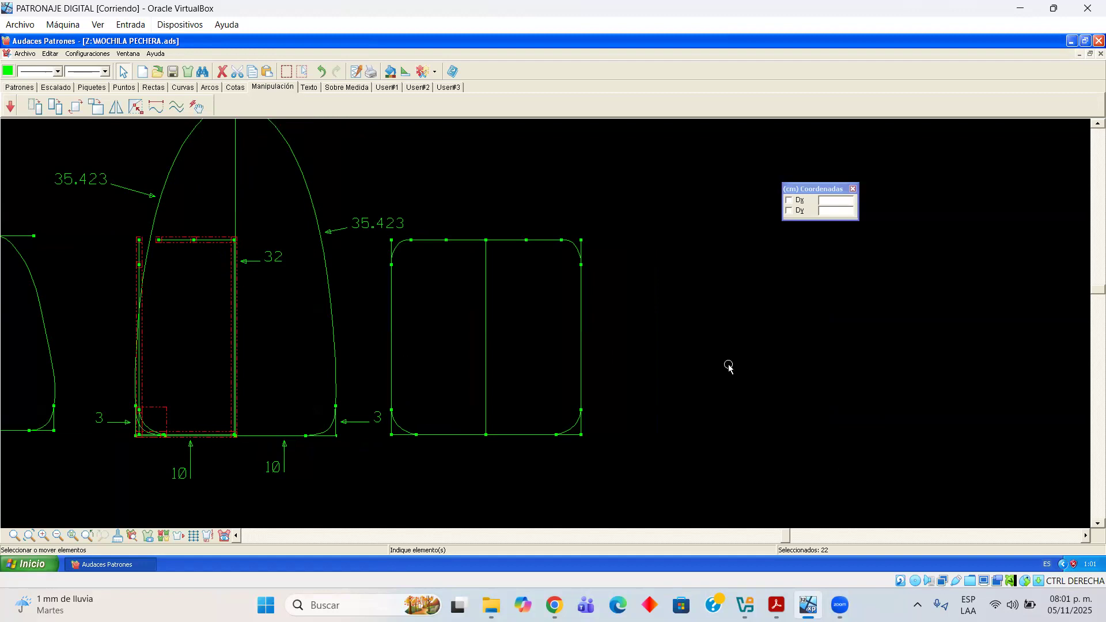
left_click(236, 536)
scroll(337, 447, "up", 2)
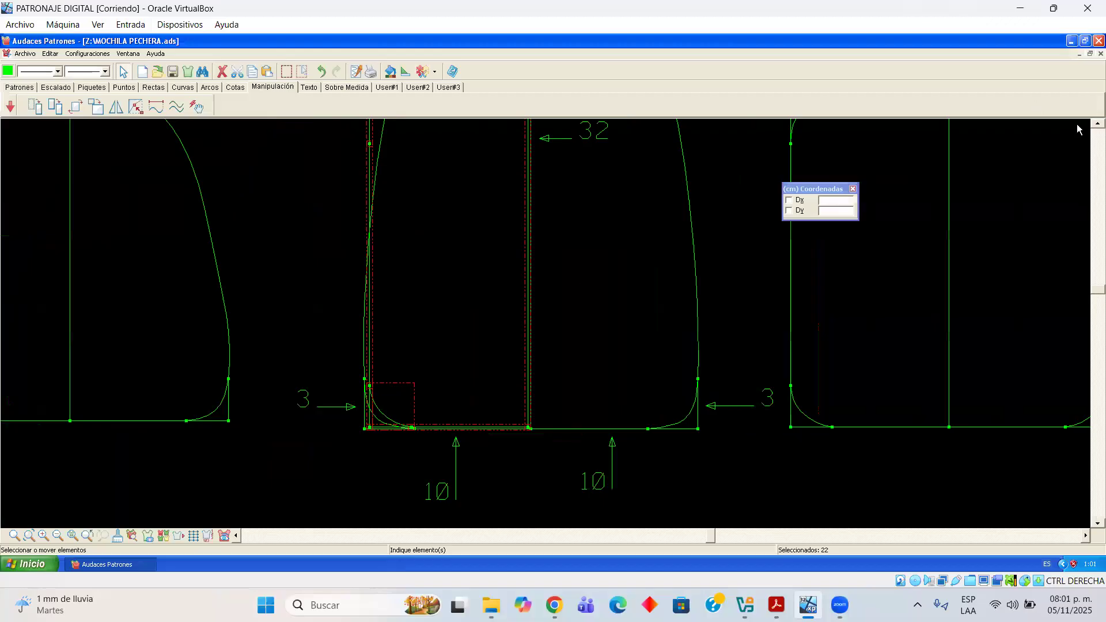
key("Up")
key("Up")
key("Up")
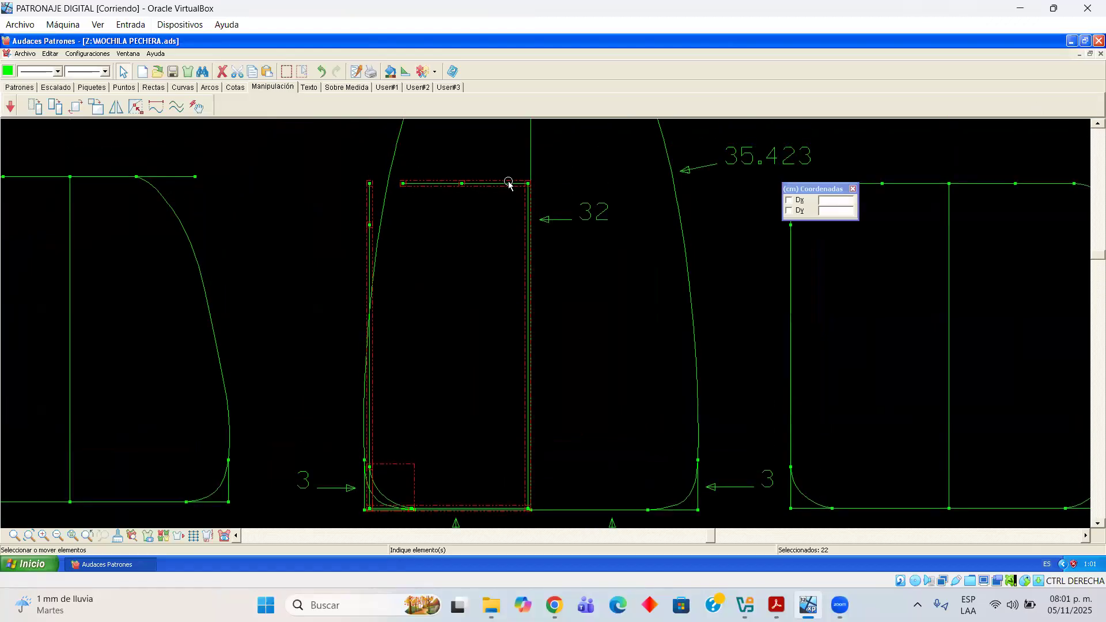
key("Right")
key("Right")
key("Right")
key("Right")
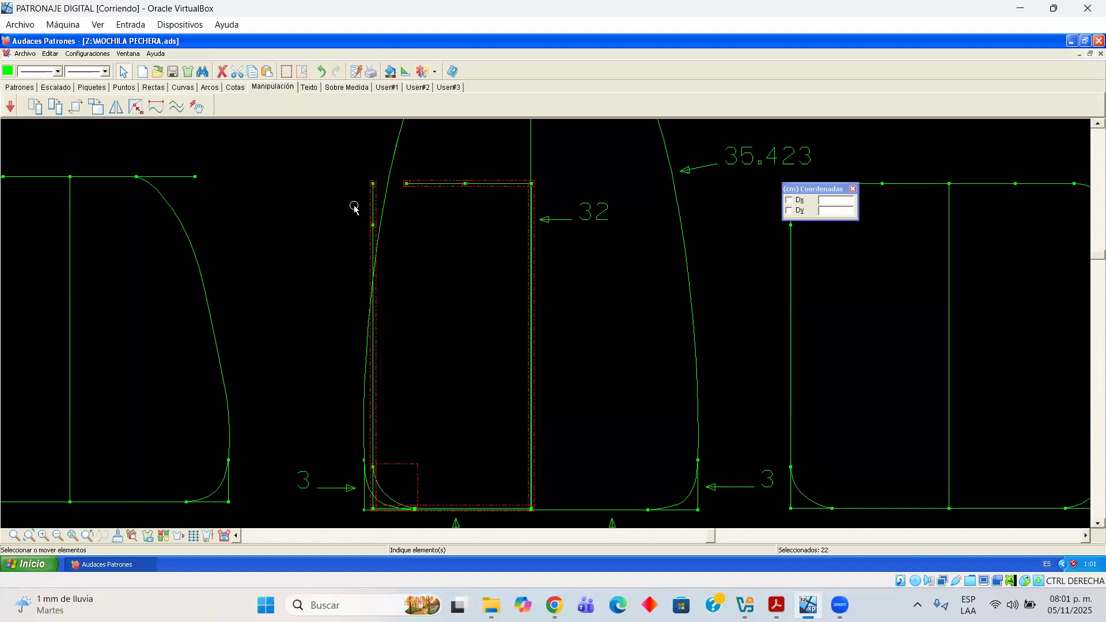
Delete the half piece's vertical side line together with the points on its upper part
left_click_drag(352, 174, 390, 395)
left_click(390, 395)
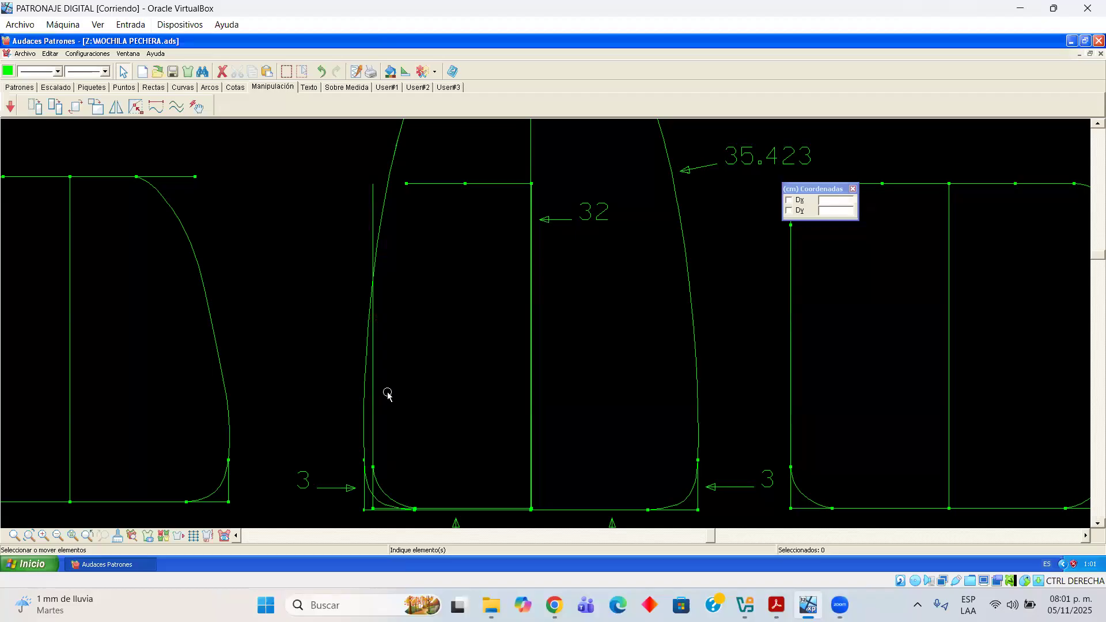
left_click(375, 397)
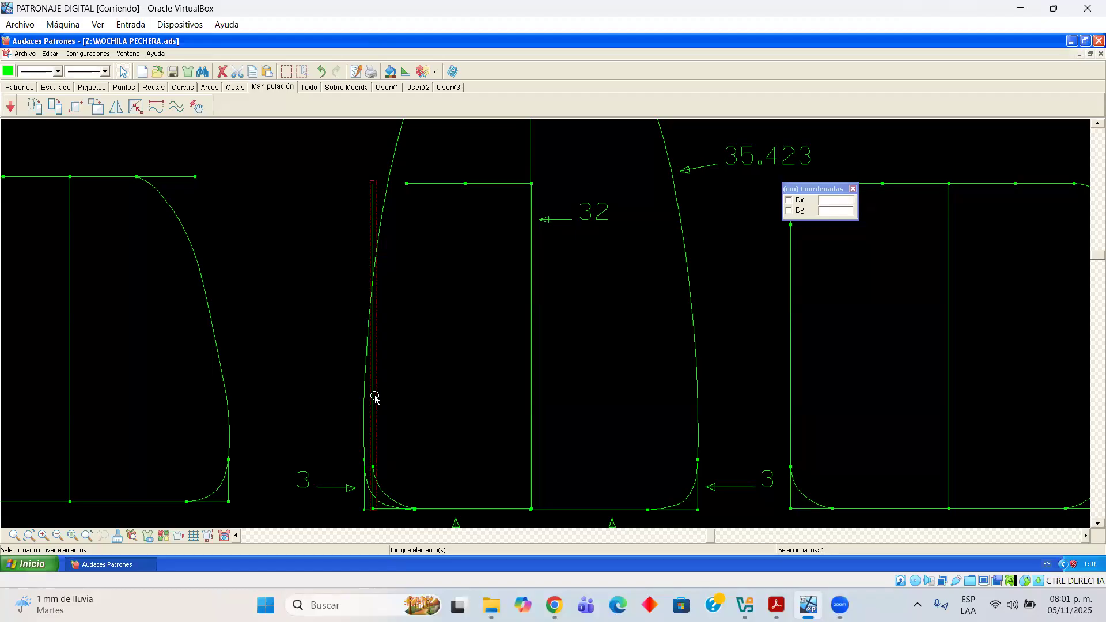
key("Delete")
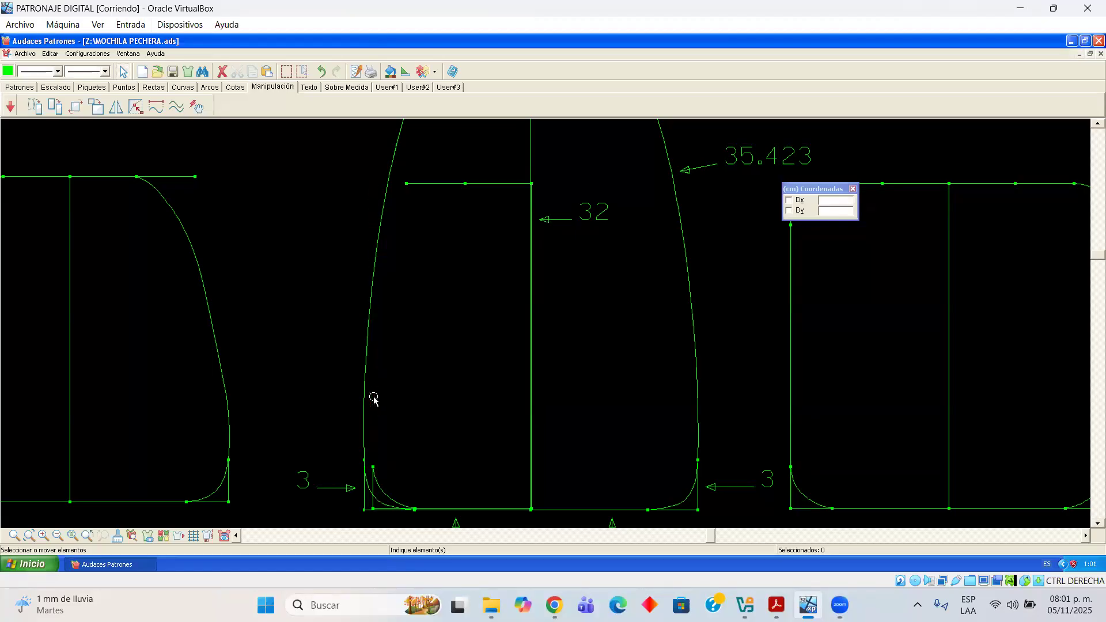
Draw a slanted straight line from the upper end of the lower-left corner curve to the left end of the top line
left_click(153, 87)
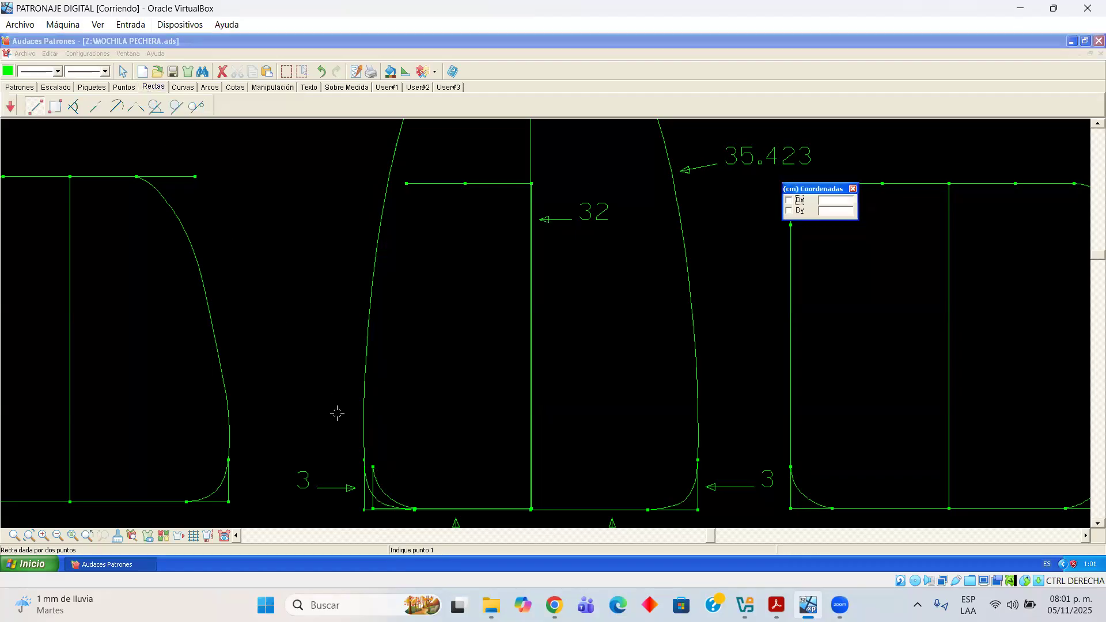
left_click(373, 466)
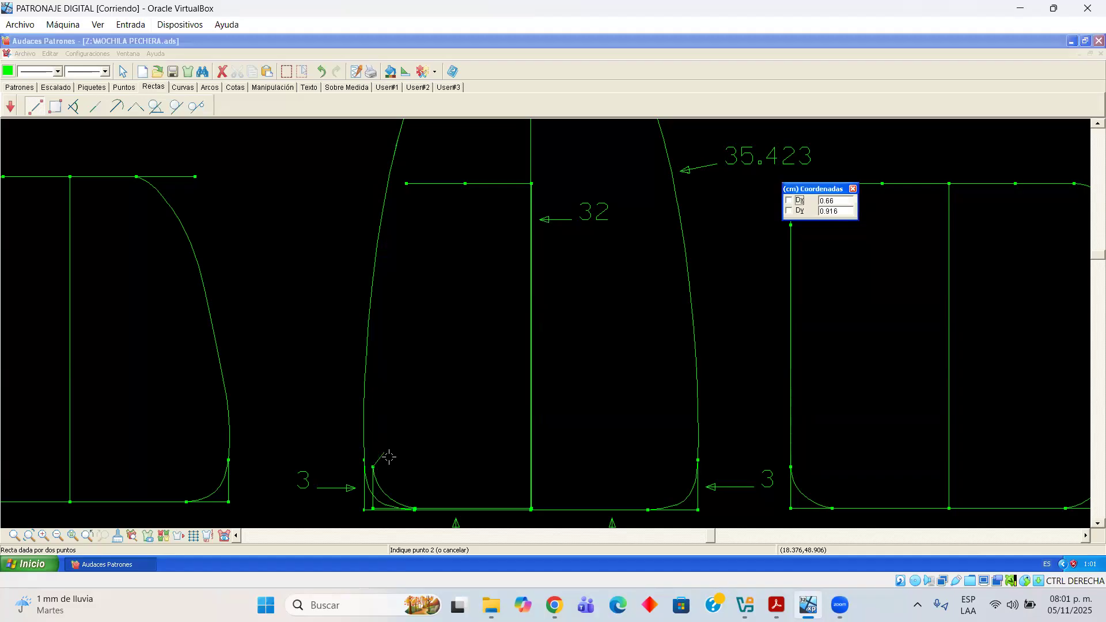
left_click(406, 184)
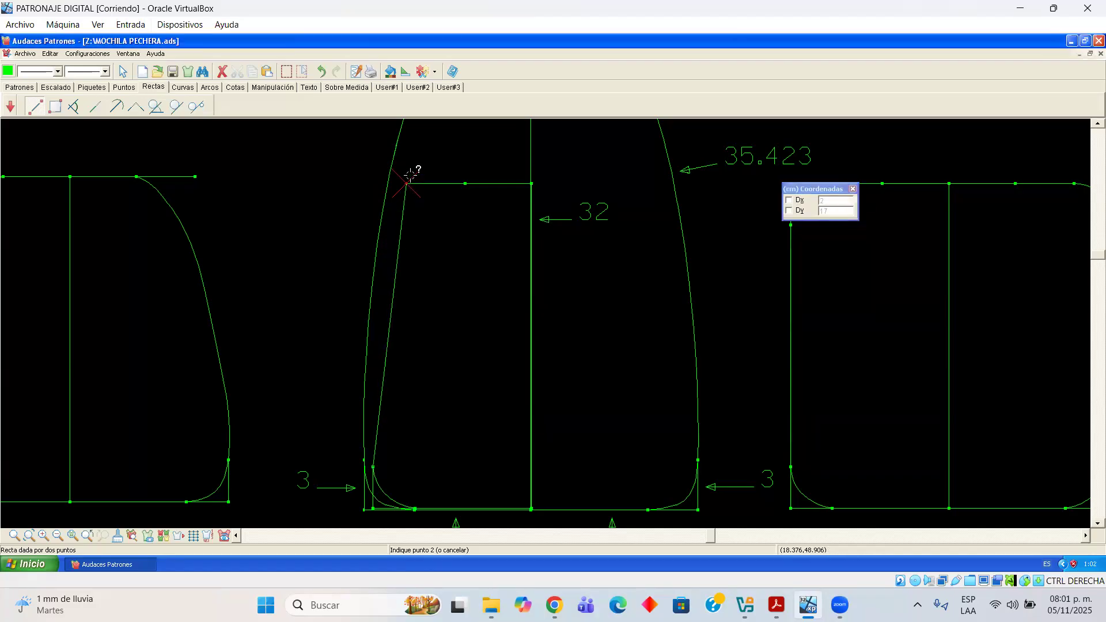
right_click(427, 217)
left_click(364, 168)
right_click(356, 194)
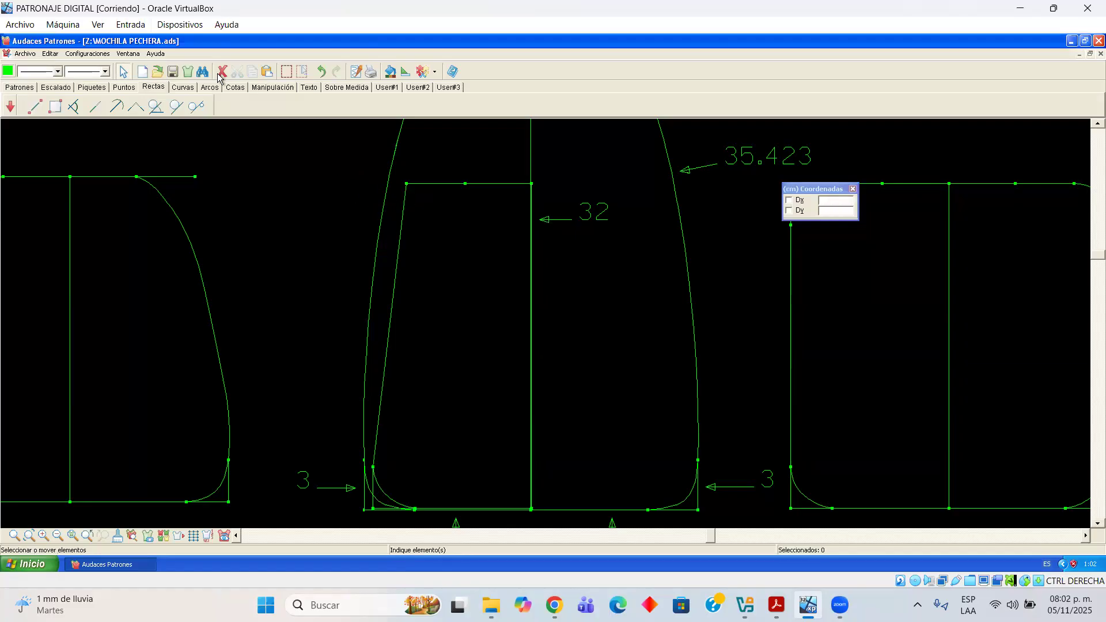
Place a point on the half piece's top line, 1.5 cm along it from its left end
left_click(127, 70)
left_click(419, 183)
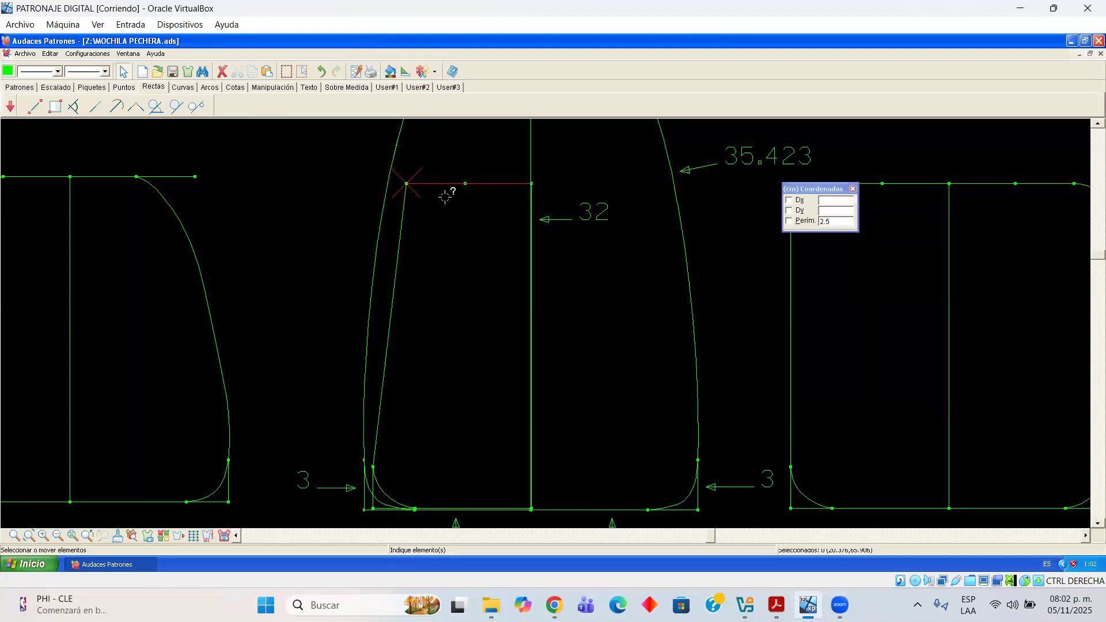
left_click(125, 87)
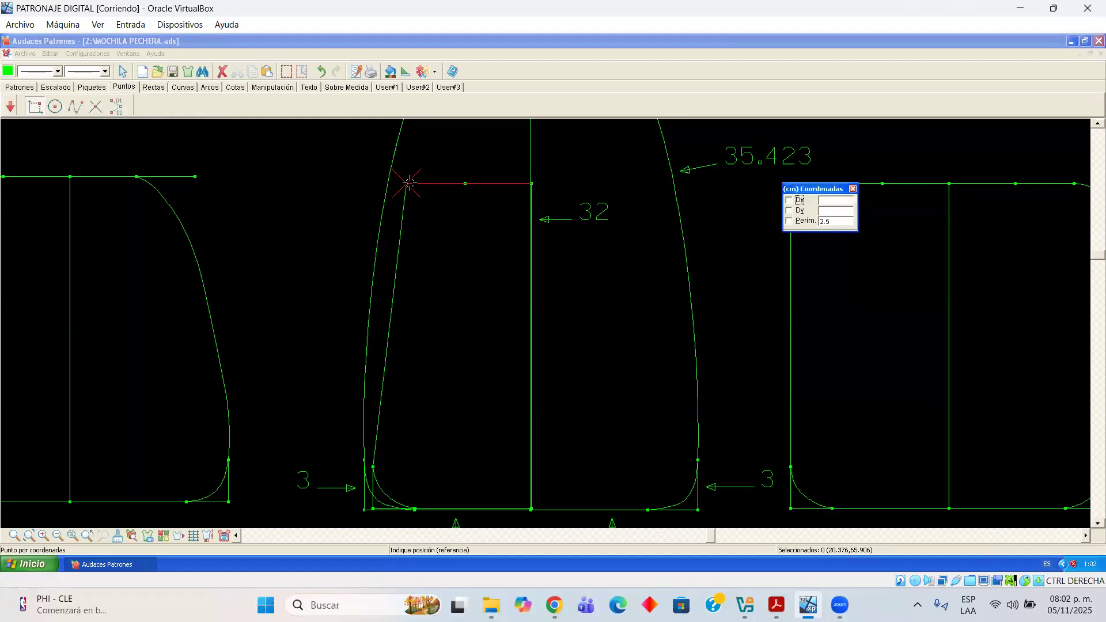
left_click(409, 183)
left_click(414, 183)
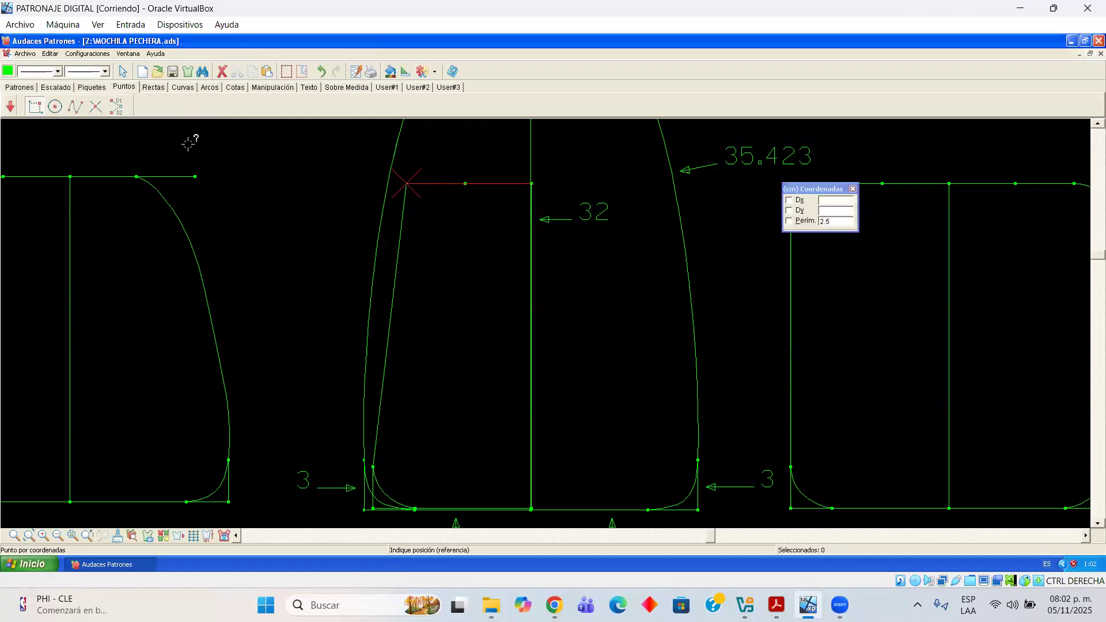
left_click_drag(814, 192, 370, 241)
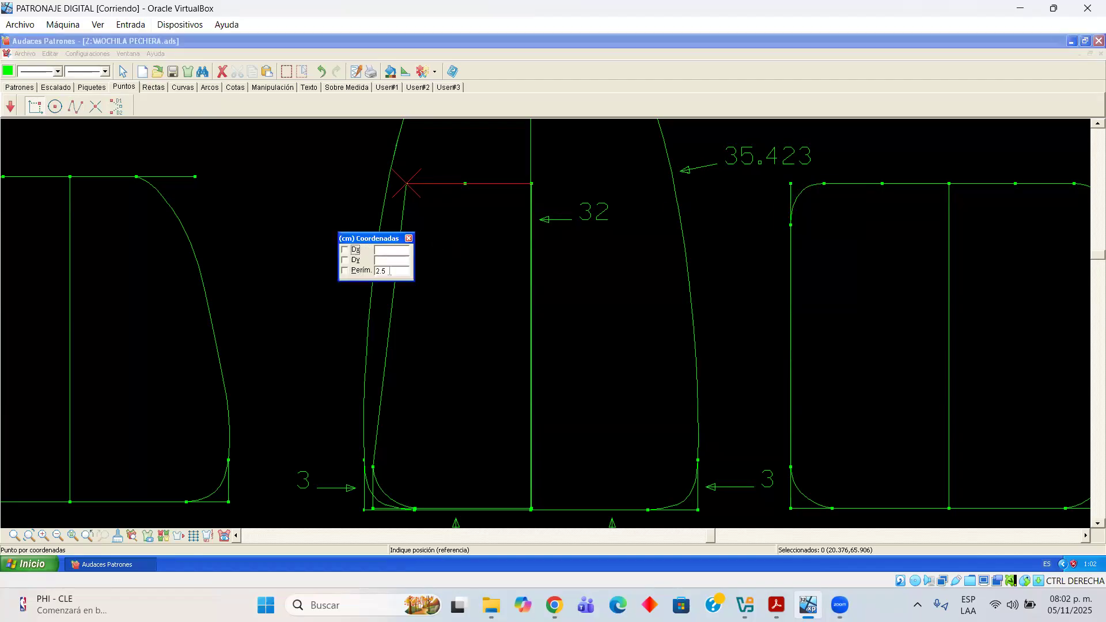
key("BackSpace")
key("BackSpace")
type(".5")
key("BackSpace")
key("BackSpace")
type("1.5")
left_click(431, 184)
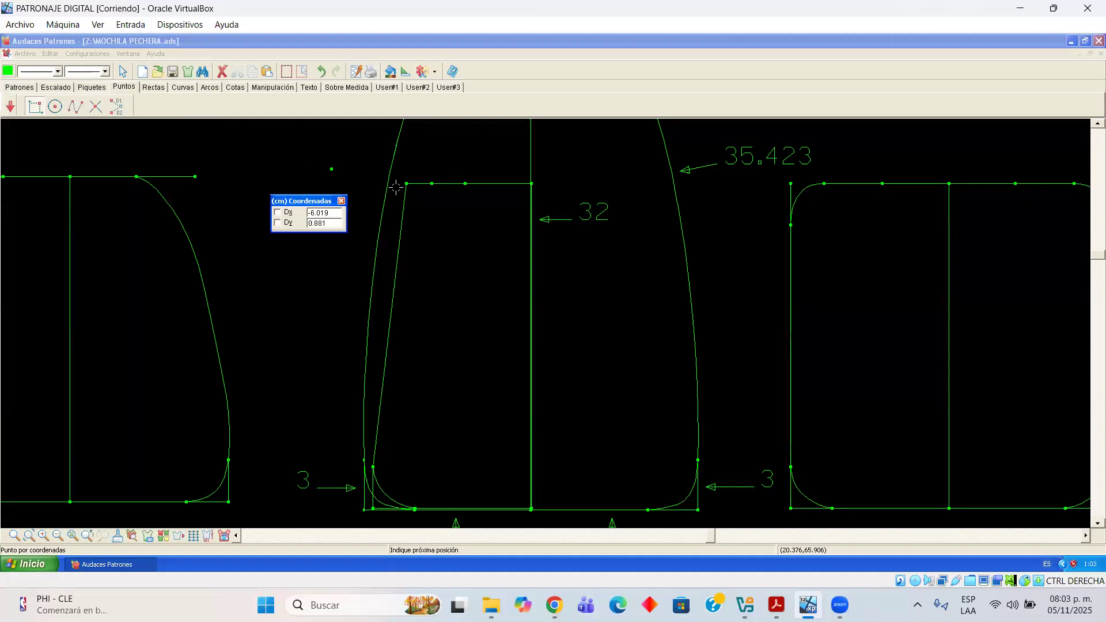
Place a point on the slanted side line, 1.5 cm along it from its upper end
left_click(406, 184)
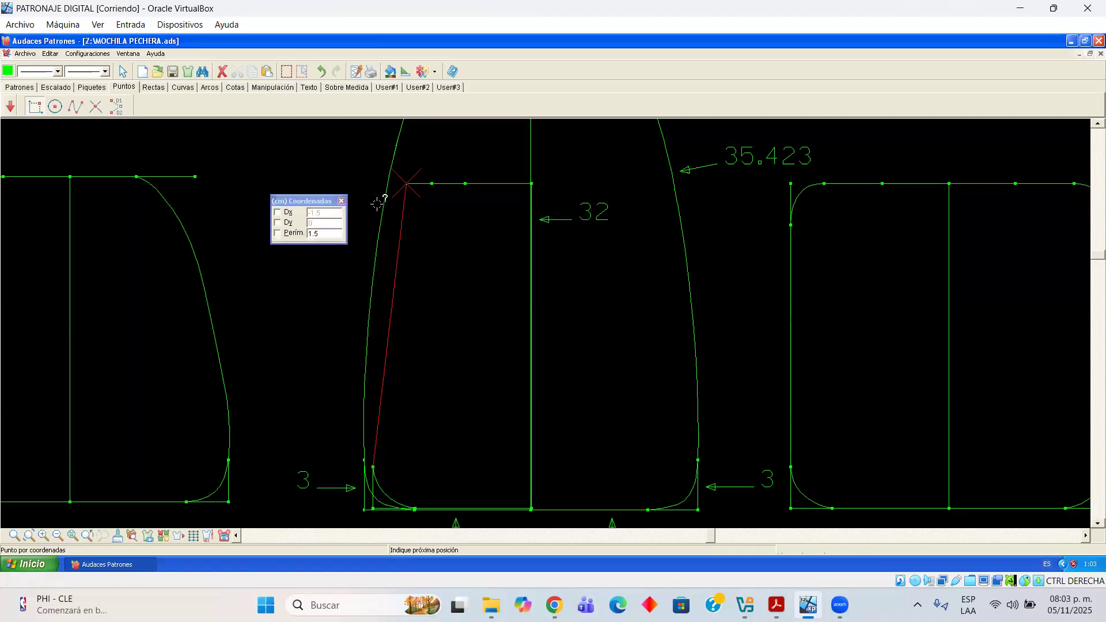
type("5")
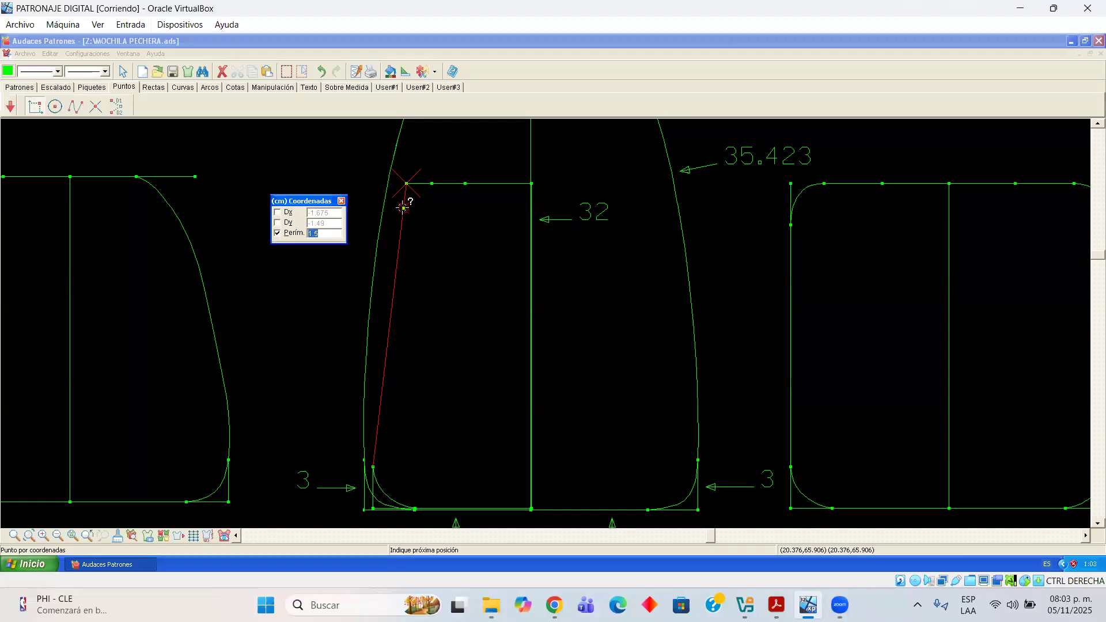
key("Return")
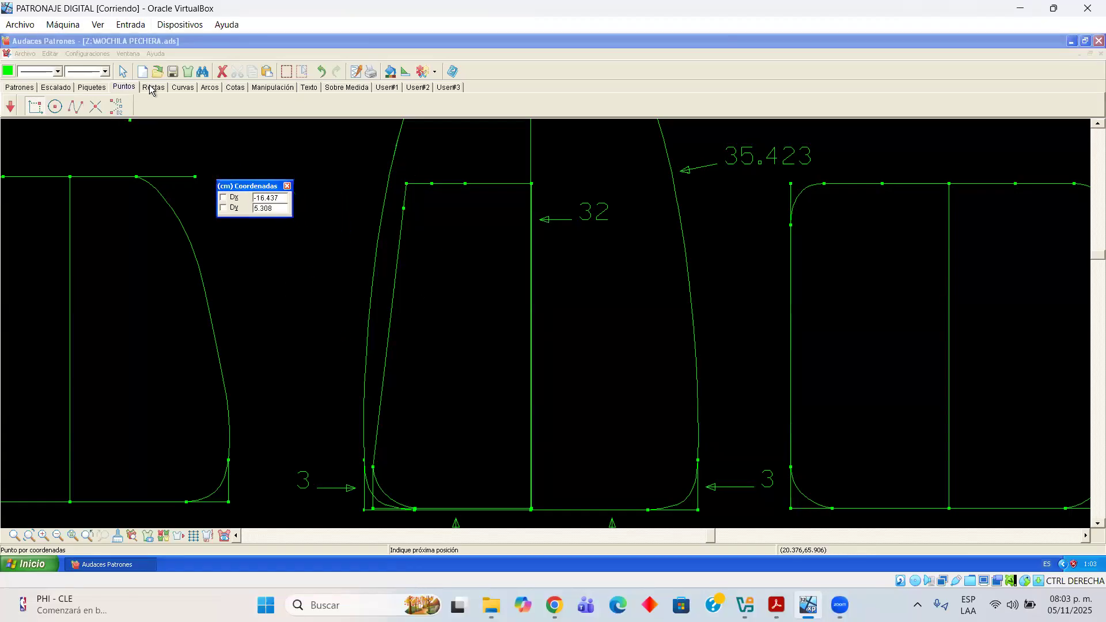
Draw a curve rounding the upper-left corner, from the 1.5 cm point on the slanted side to the one on the top line
left_click(182, 87)
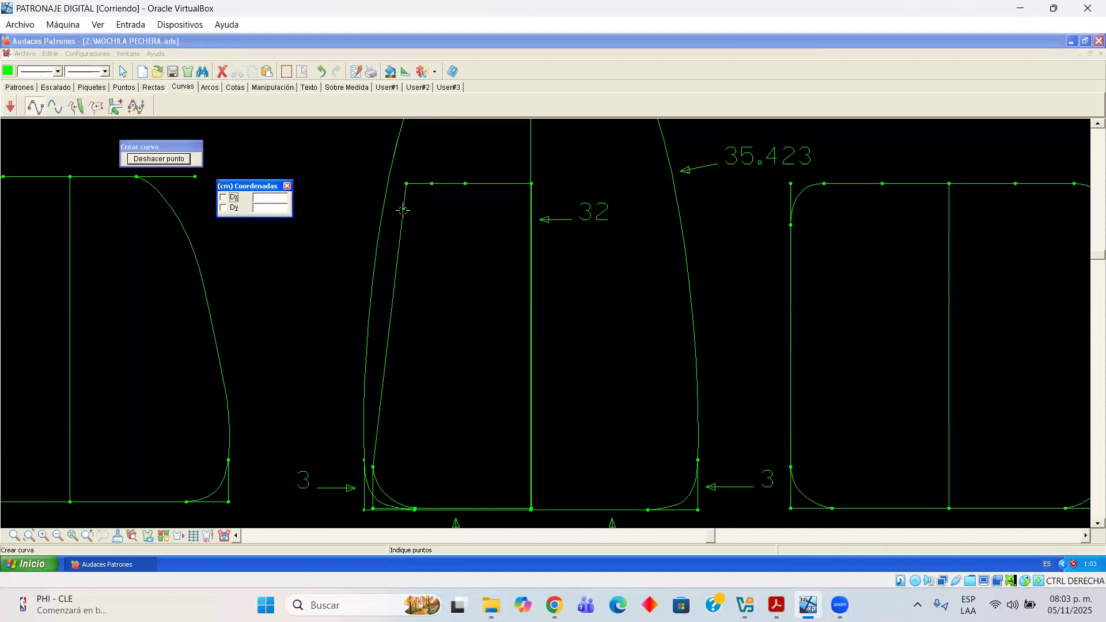
left_click(403, 208)
scroll(407, 200, "up", 3)
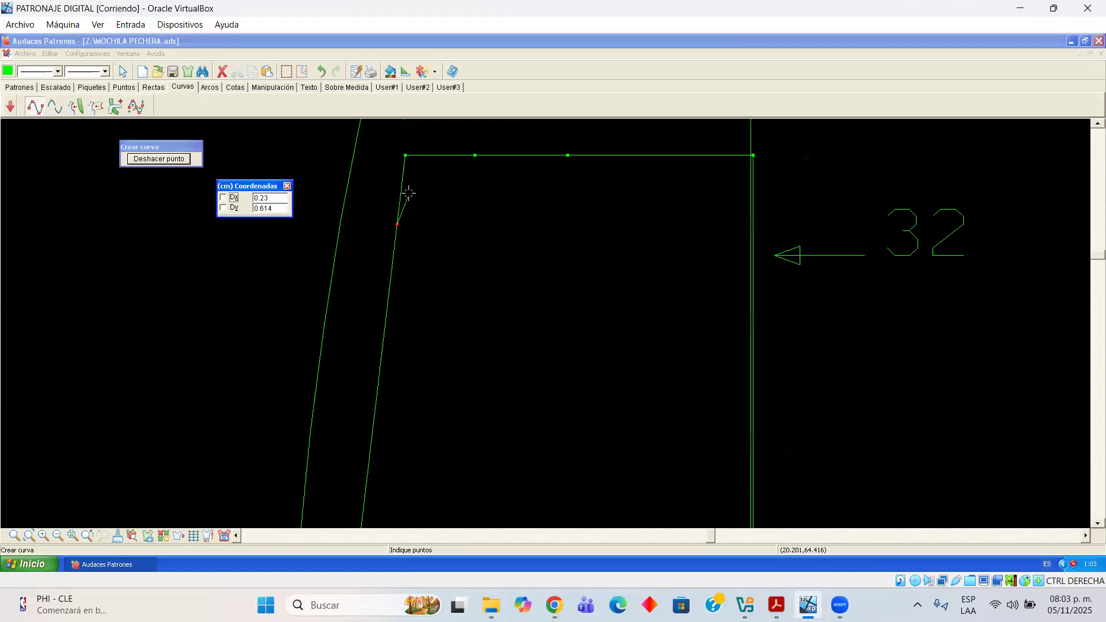
left_click(409, 192)
left_click(427, 171)
left_click(458, 159)
left_click(475, 155)
right_click(479, 266)
scroll(478, 265, "down", 2)
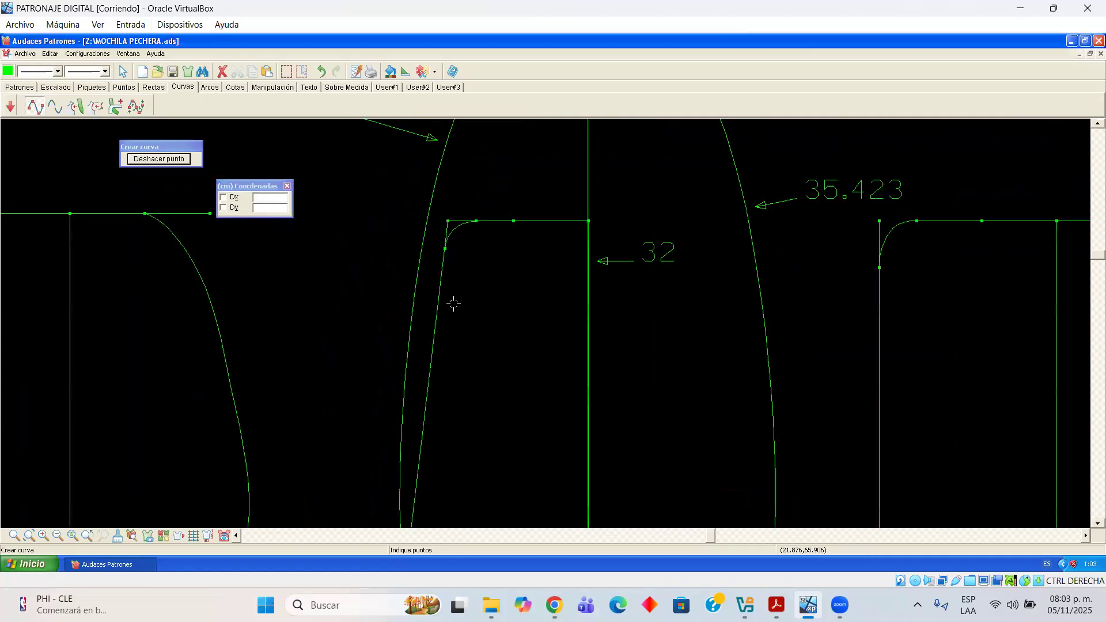
scroll(454, 306, "down", 2)
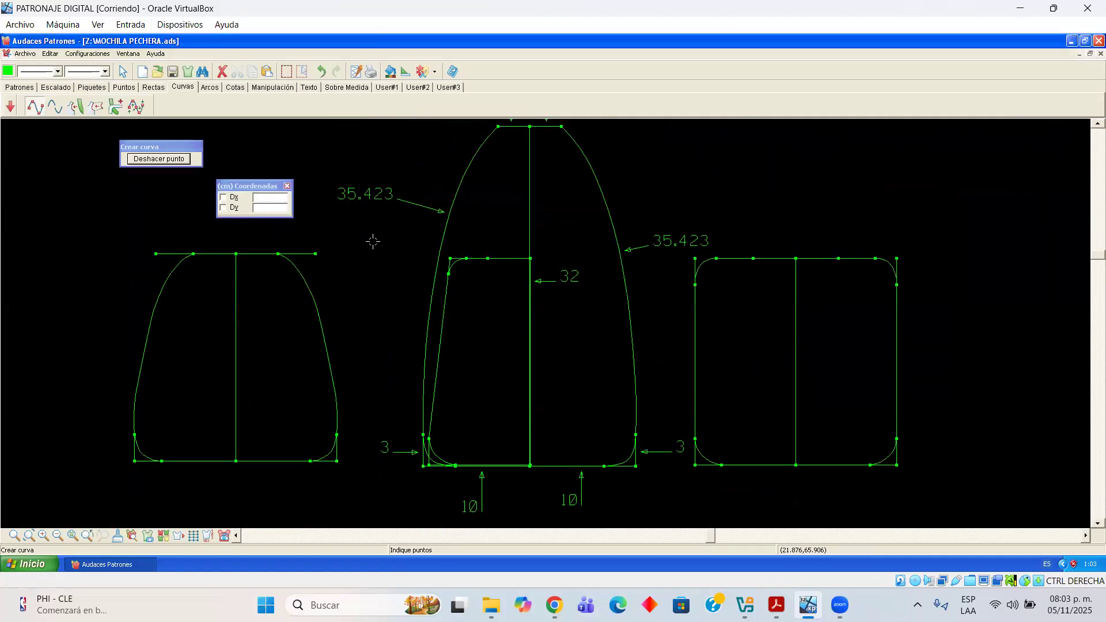
Move the tapered half piece off the large piece to the right of the rectangular piece, excluding the large piece's own lower-left corner elements
left_click(123, 71)
left_click_drag(392, 240, 542, 484)
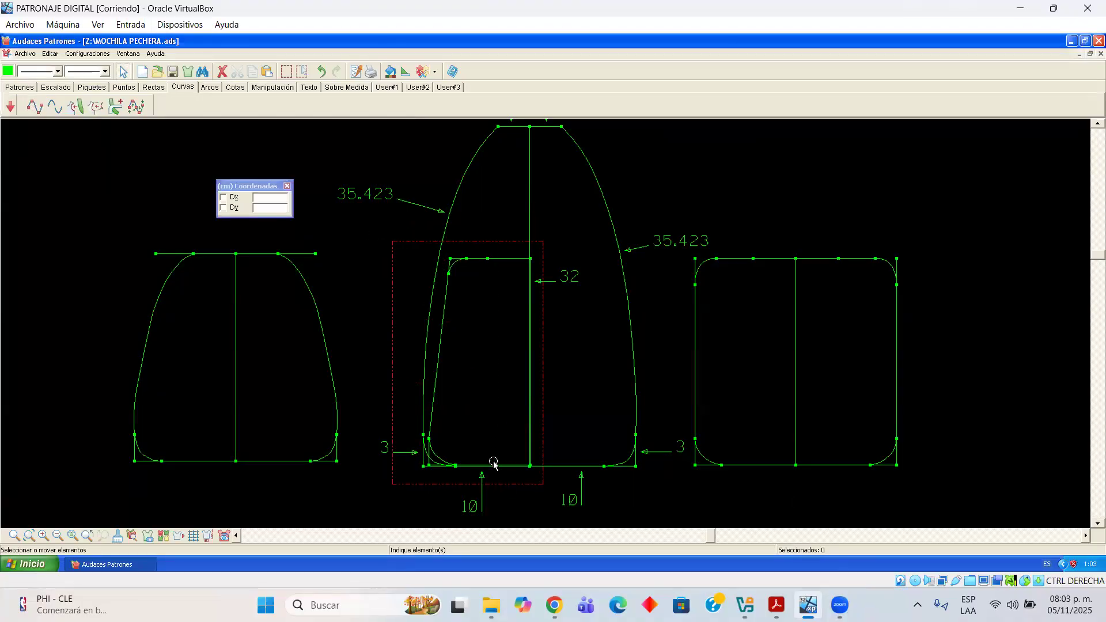
scroll(461, 459, "up", 2)
scroll(460, 459, "up", 2)
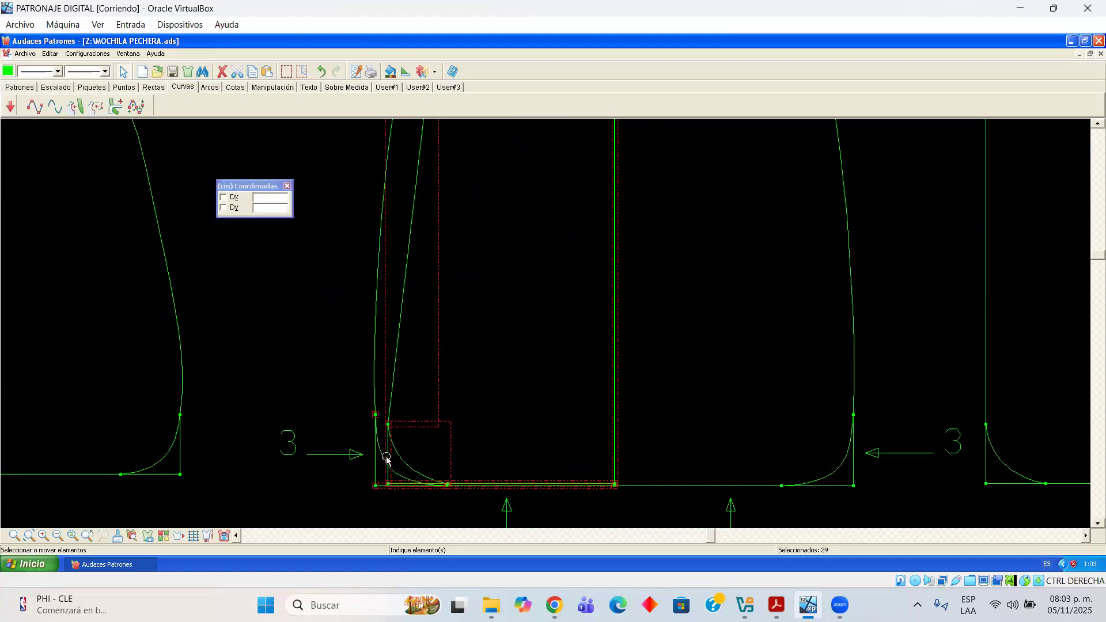
left_click(388, 425)
left_click(375, 486)
left_click(380, 486)
left_click_drag(523, 484, 594, 454)
scroll(595, 454, "down", 5)
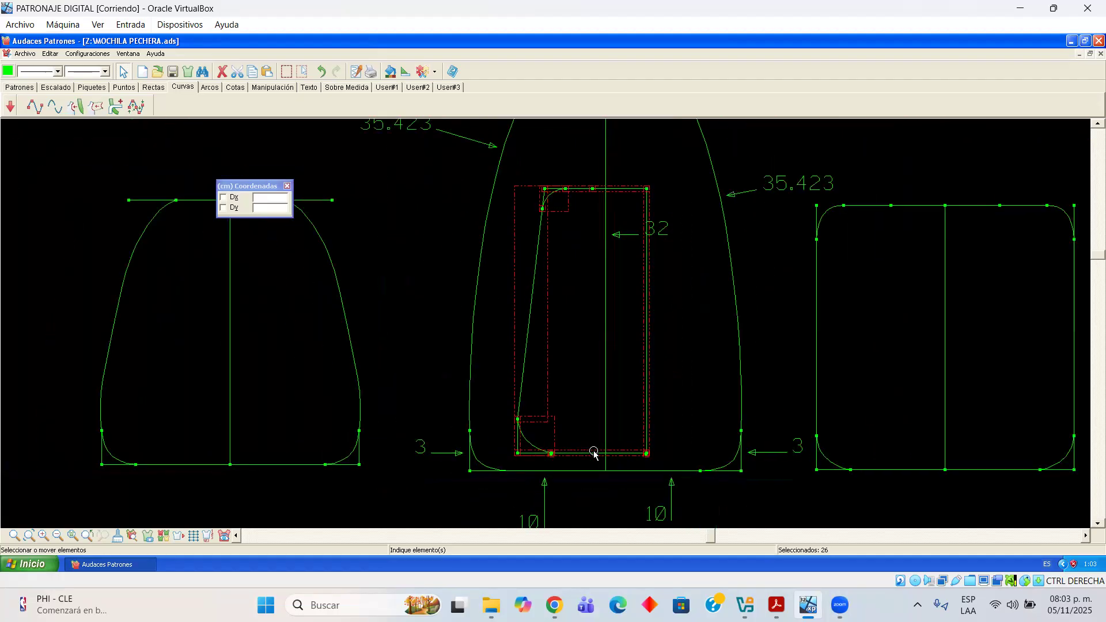
scroll(600, 458, "down", 3)
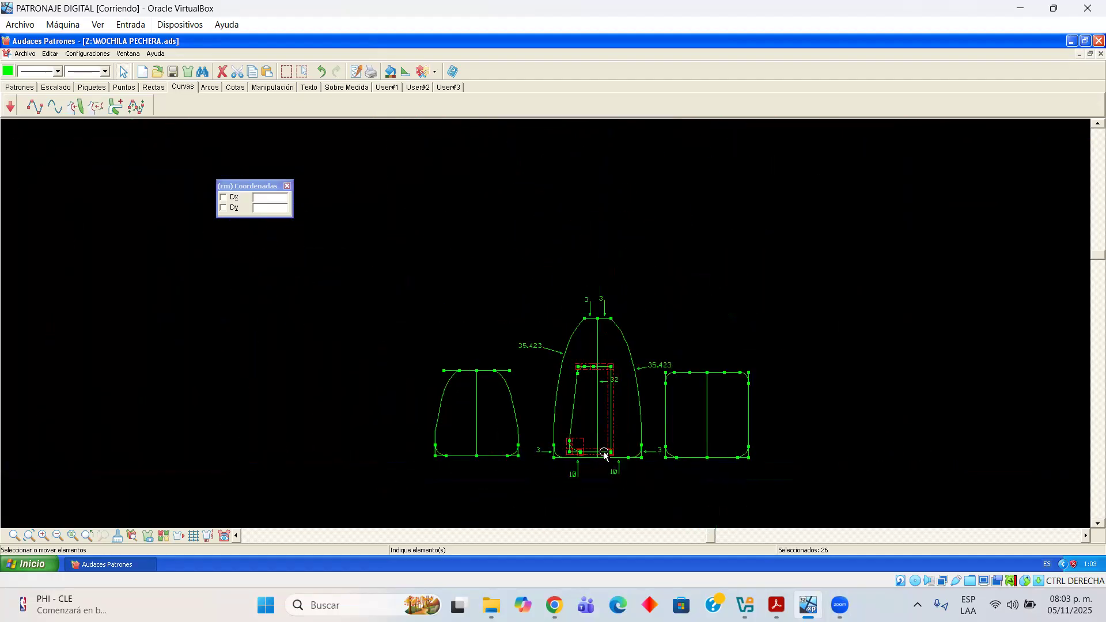
left_click(831, 460)
scroll(864, 464, "up", 5)
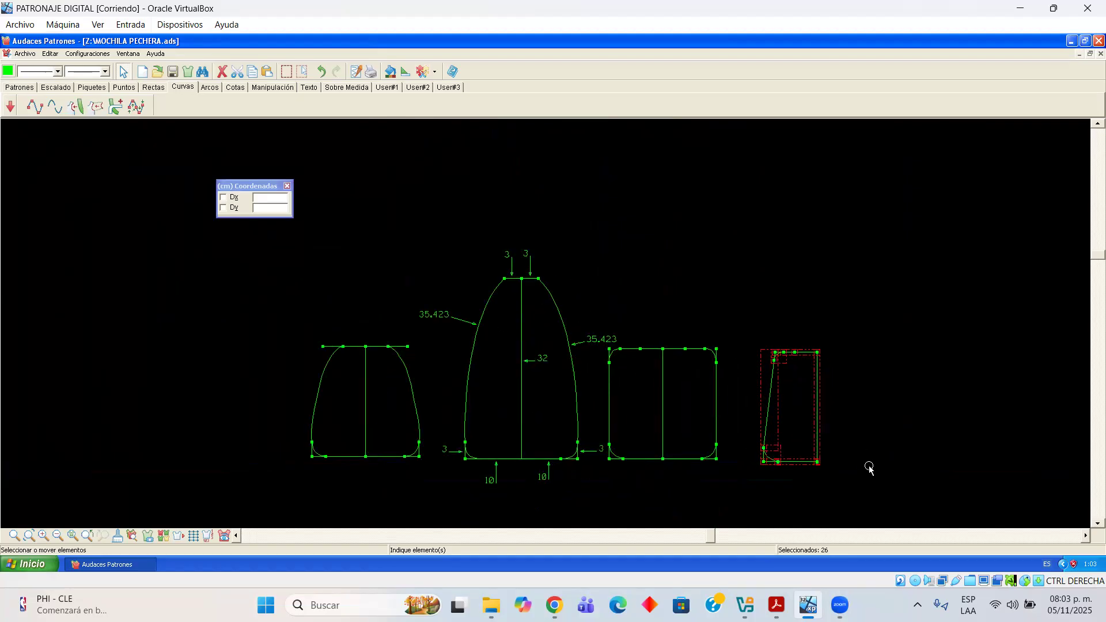
scroll(835, 455, "up", 3)
left_click(760, 310)
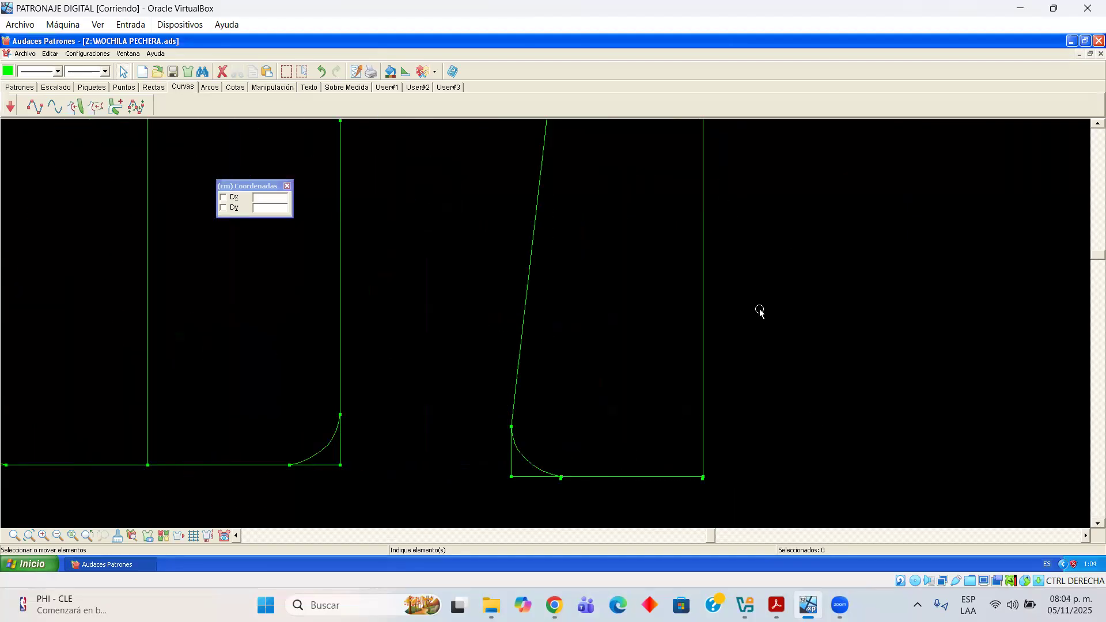
scroll(760, 310, "down", 2)
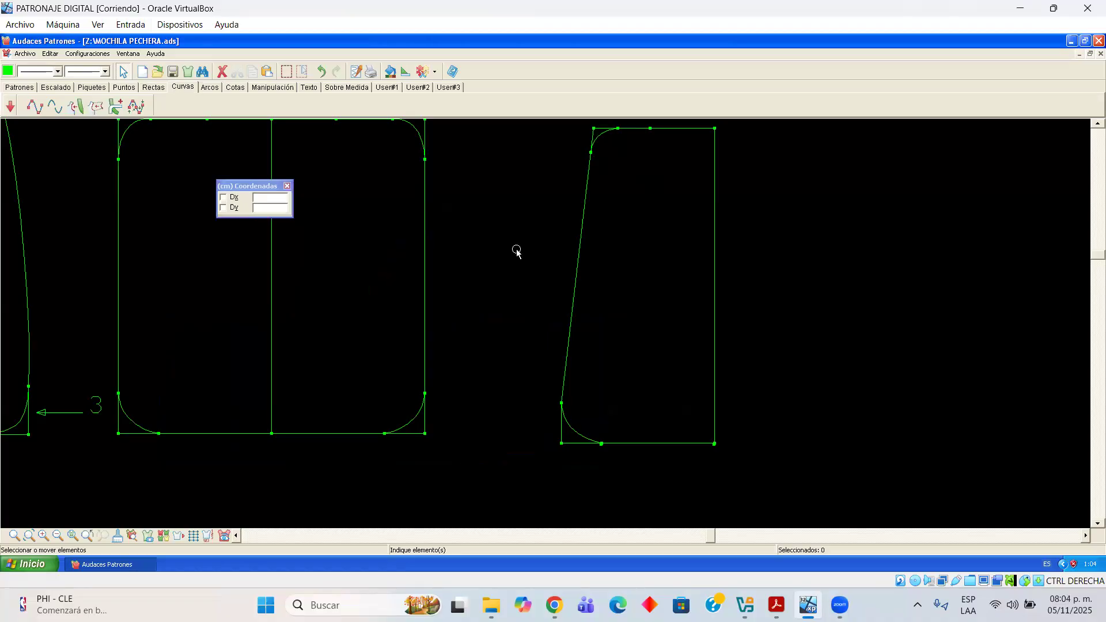
Undo the last moves of the tapered half piece
key("ctrl+z")
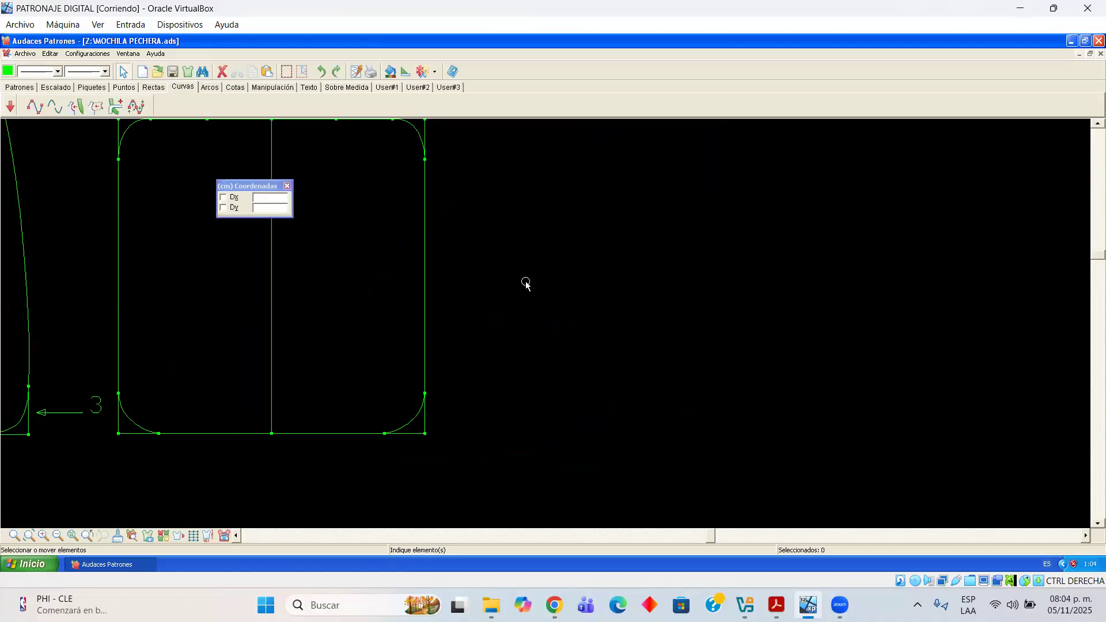
scroll(487, 410, "down", 3)
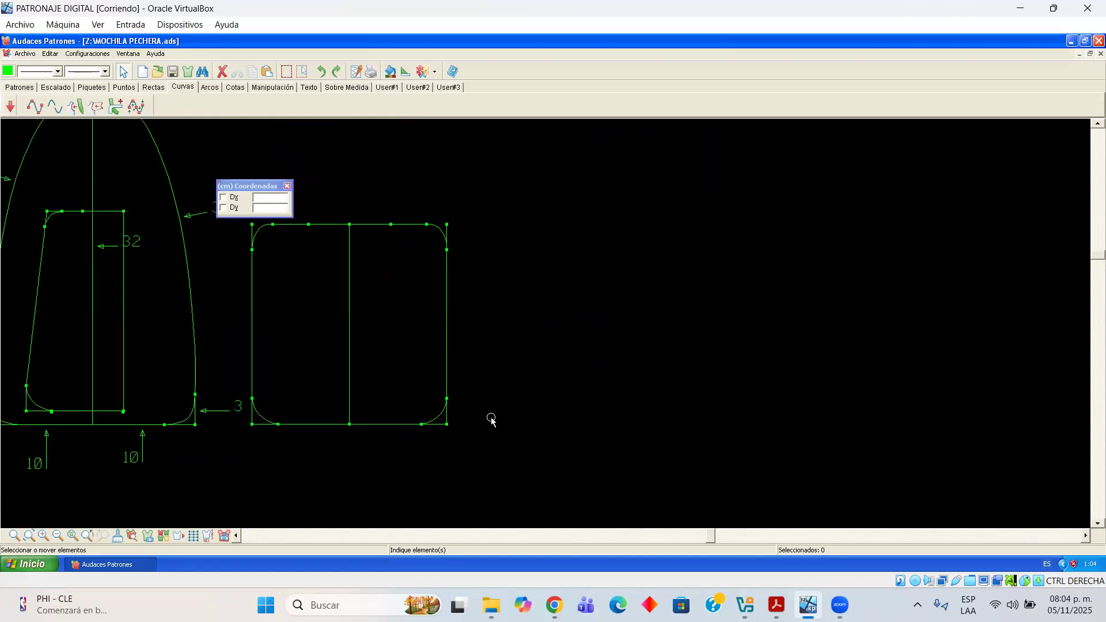
key("ctrl+z")
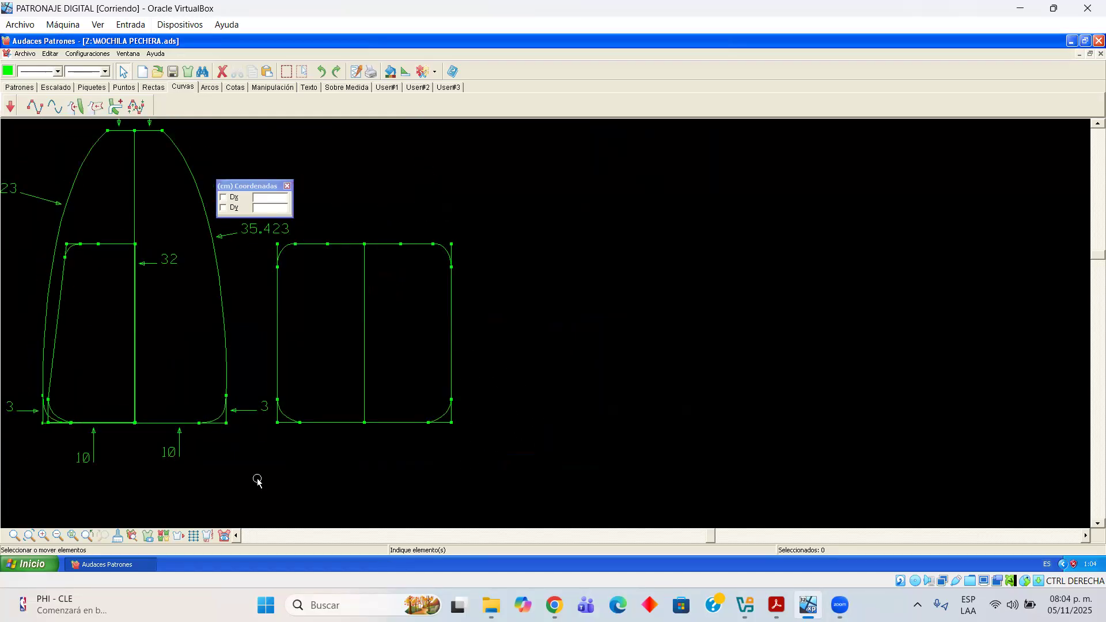
left_click(238, 535)
scroll(323, 282, "up", 2)
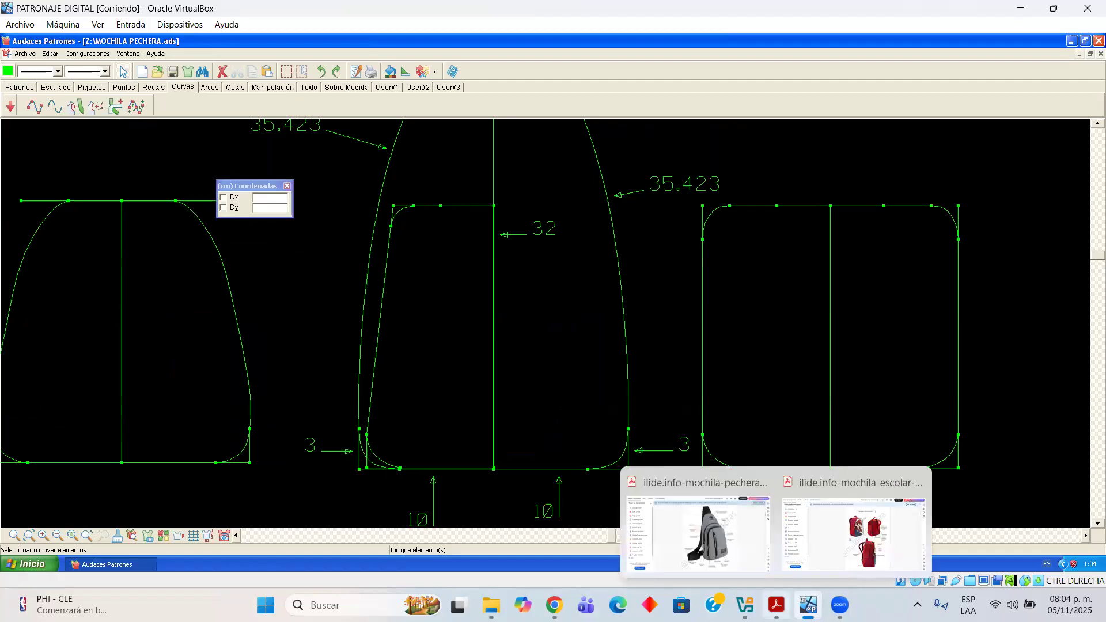
Consult the labelled chest bag illustration in the mochila pechera PDF in Acrobat, and return to the pattern in Audaces Patrones
left_click(723, 531)
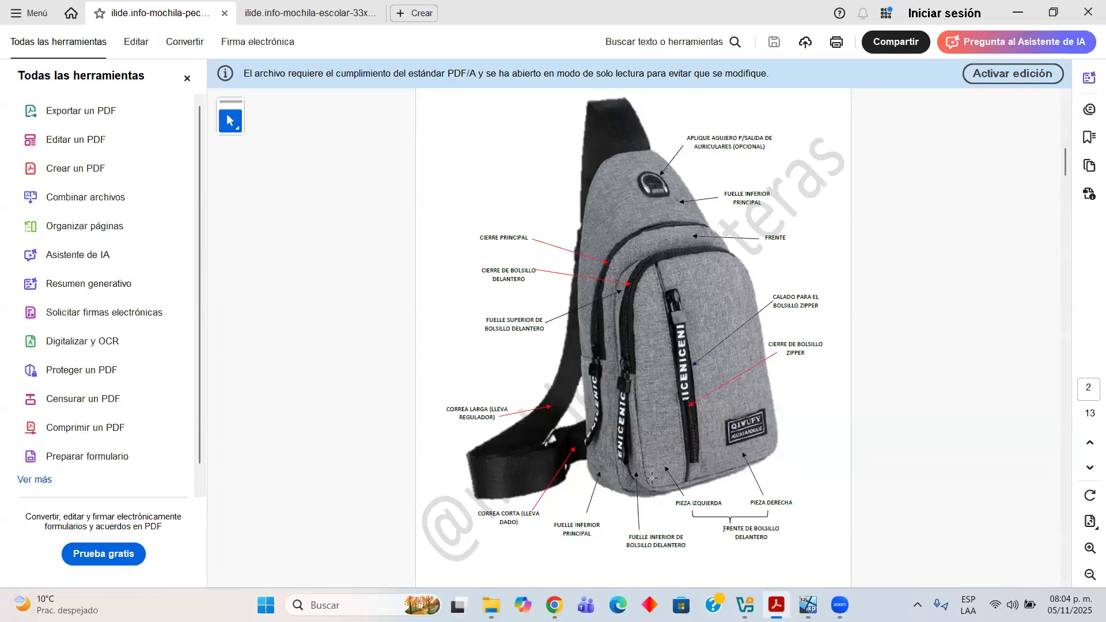
mouse_move(804, 583)
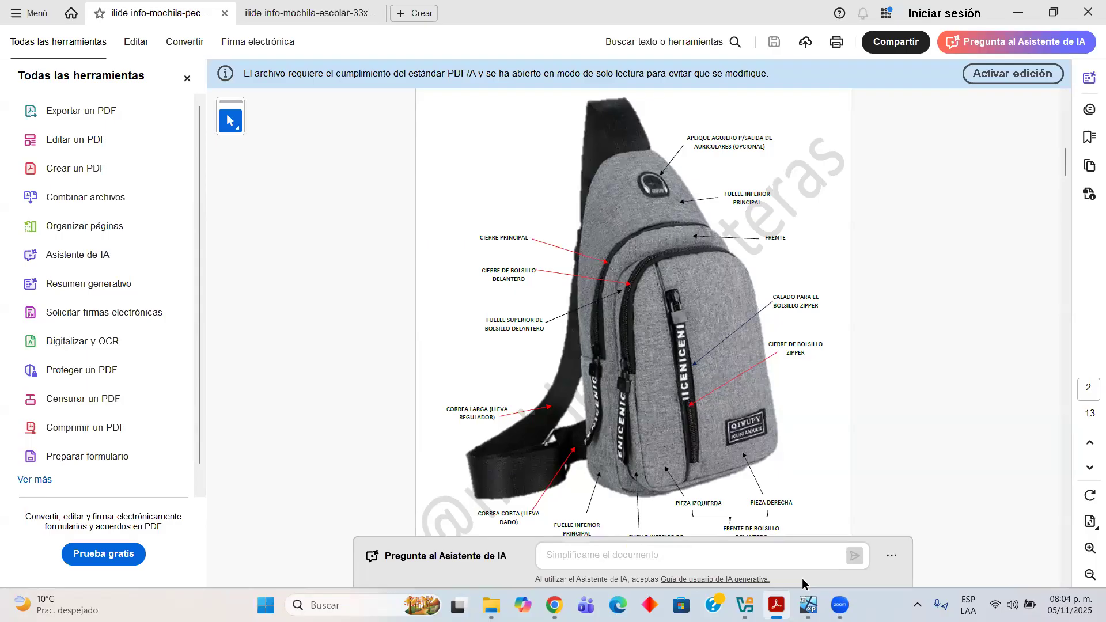
mouse_move(808, 604)
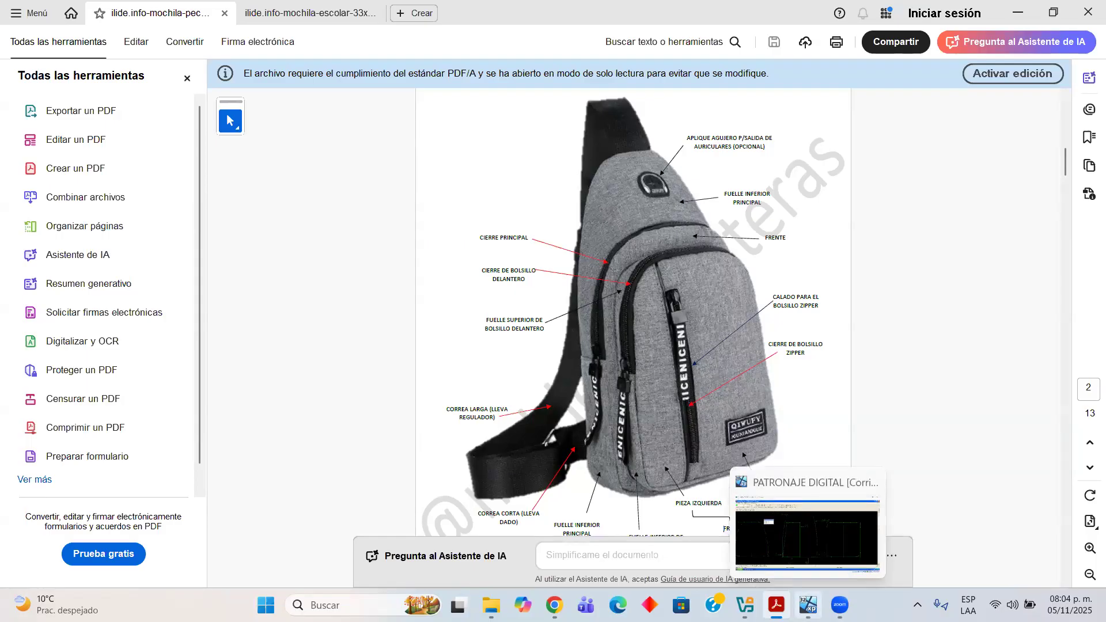
left_click(774, 493)
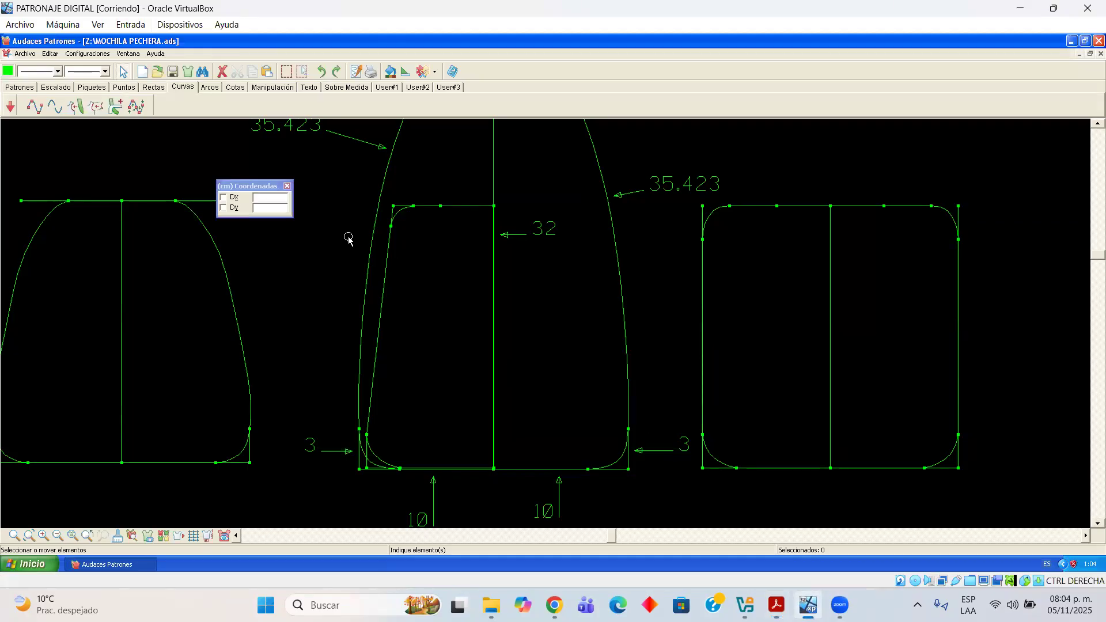
Redo the move of the tapered half piece and reflect a copy of it in Vertical mode about its straight edge
left_click(339, 73)
left_click(1085, 536)
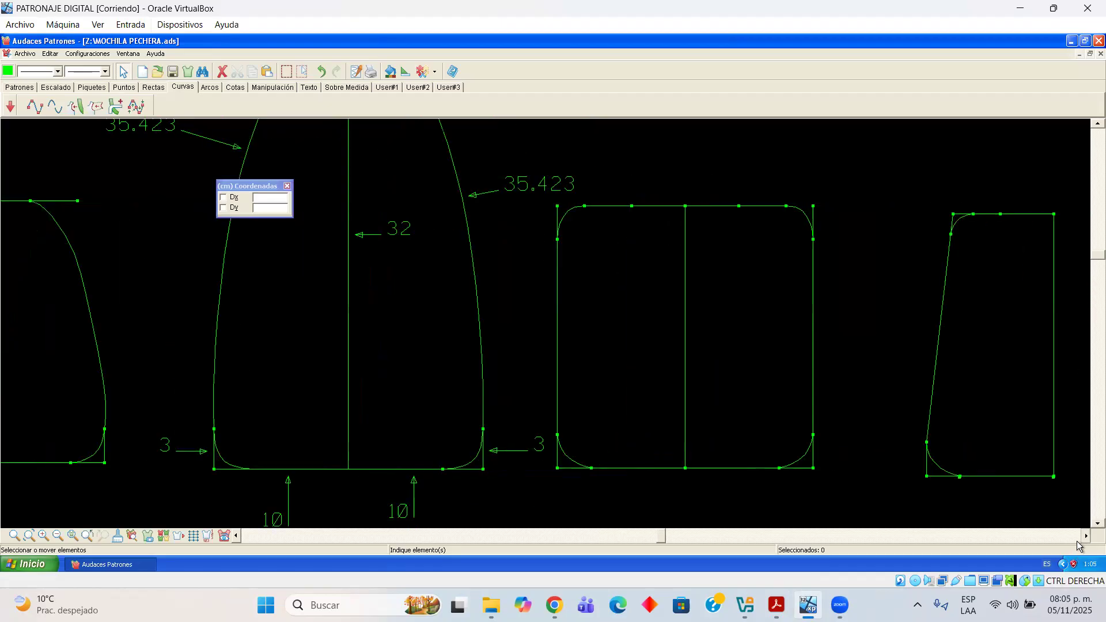
left_click_drag(459, 173, 752, 484)
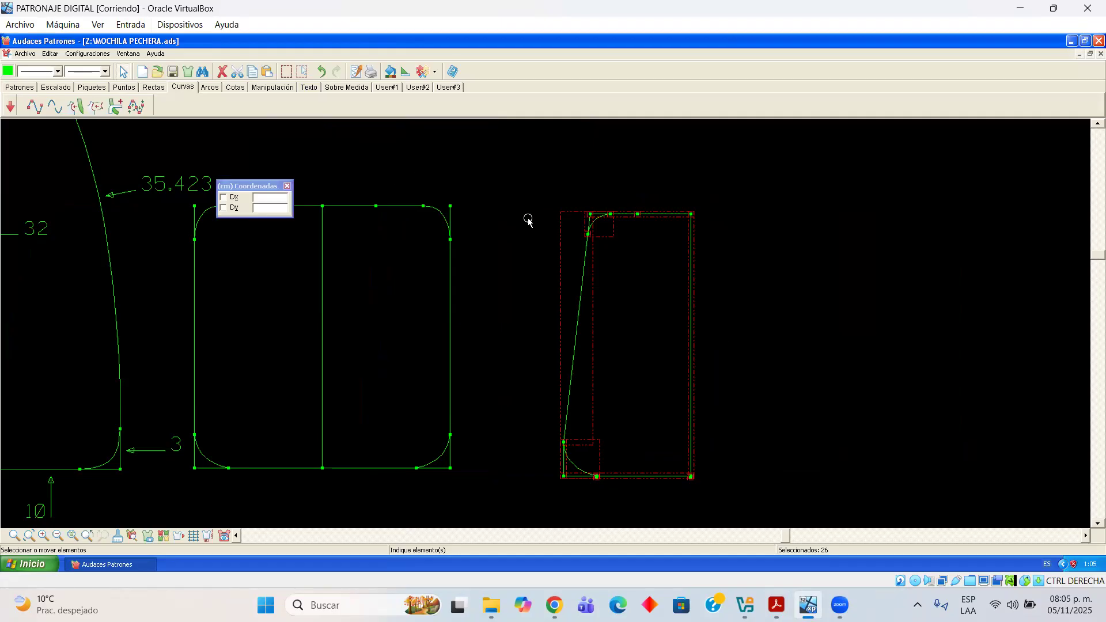
left_click(272, 87)
left_click(118, 107)
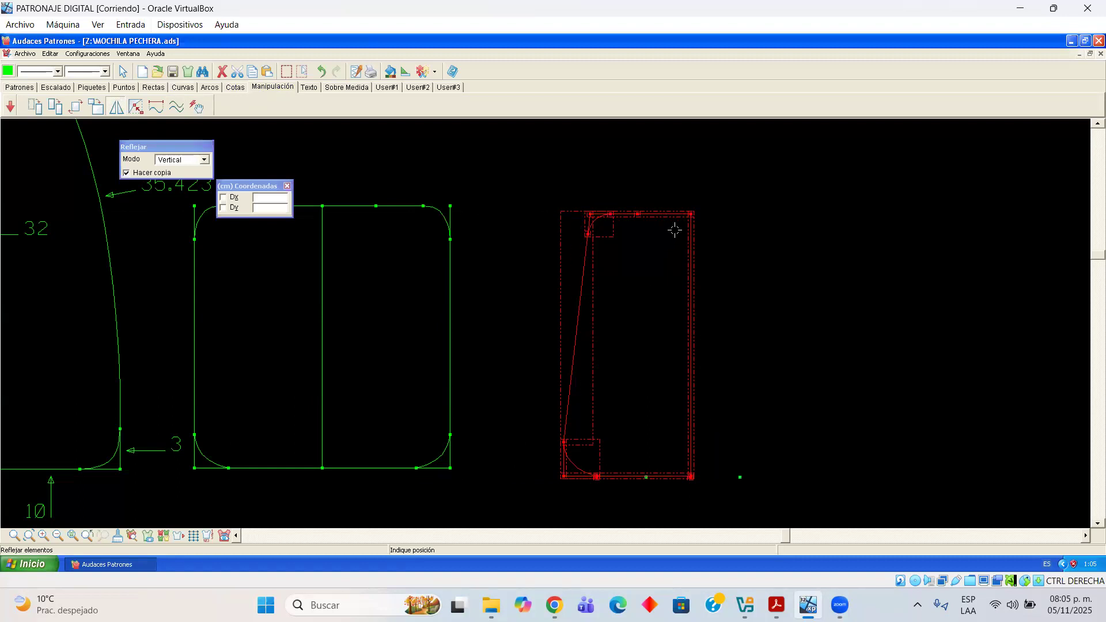
right_click(689, 213)
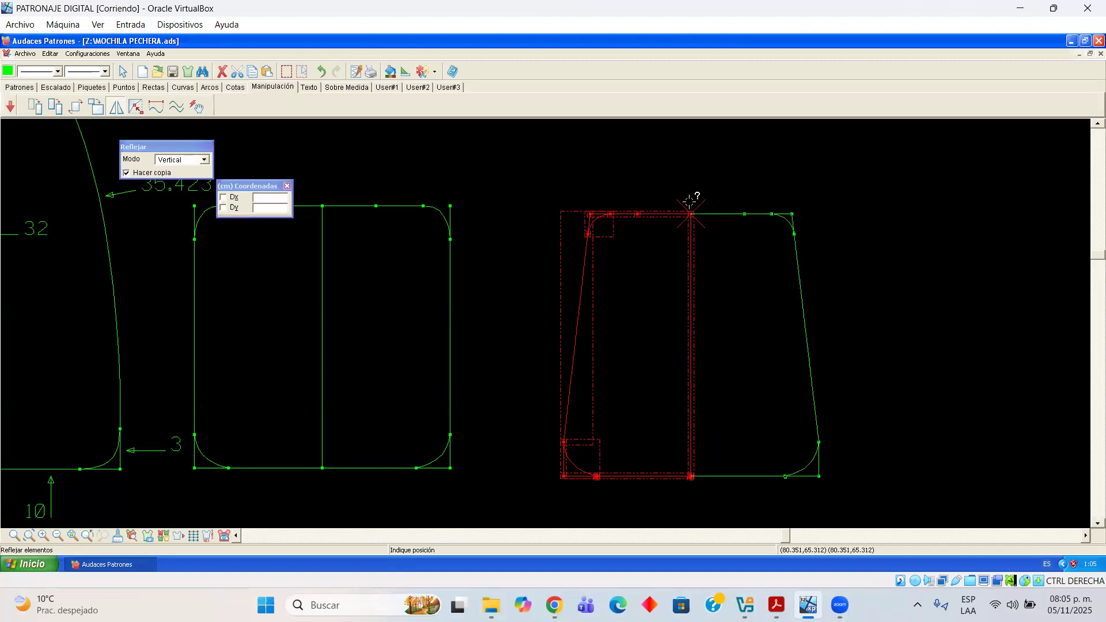
left_click(691, 214)
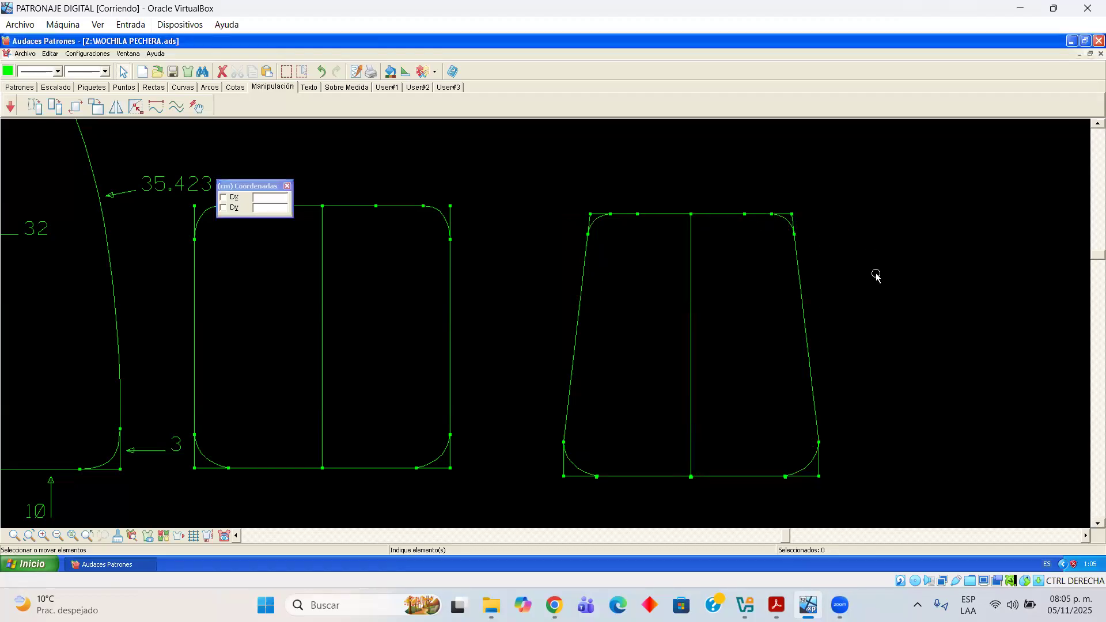
Move the curved-sided piece from beside the large piece to the empty area below the rectangular piece
scroll(689, 308, "down", 3)
scroll(690, 309, "down", 2)
left_click_drag(416, 370, 421, 369)
key("ctrl+c")
key("ctrl+v")
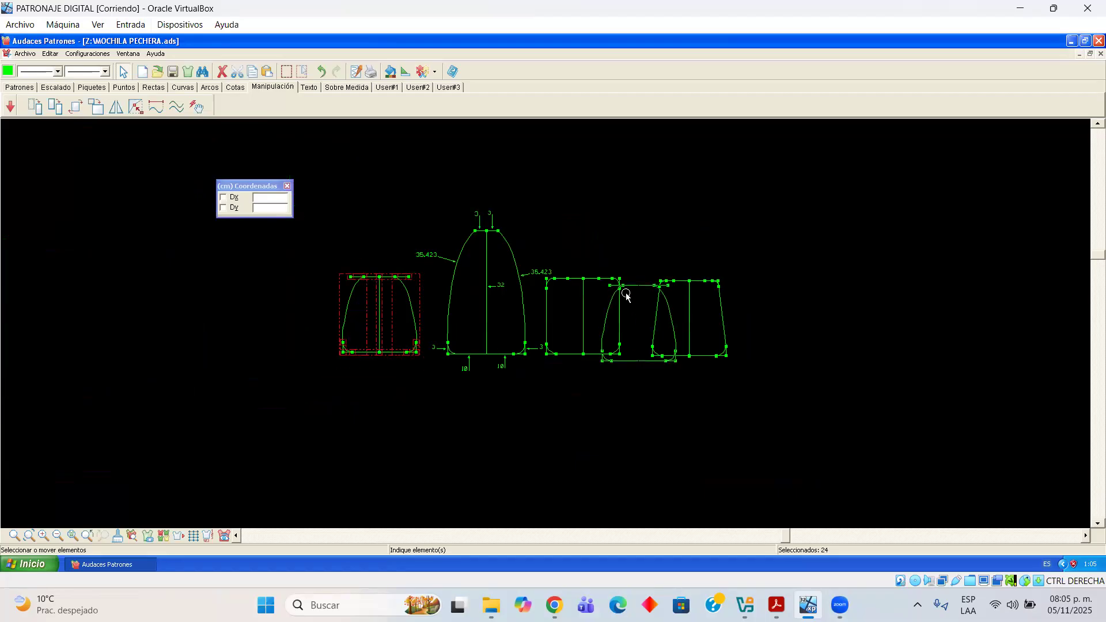
left_click(624, 432)
Shift the complete tapered piece farther right and place the rectangular piece just to its left, leaving a small gap
left_click_drag(637, 259, 743, 368)
key("ctrl+c")
key("ctrl+v")
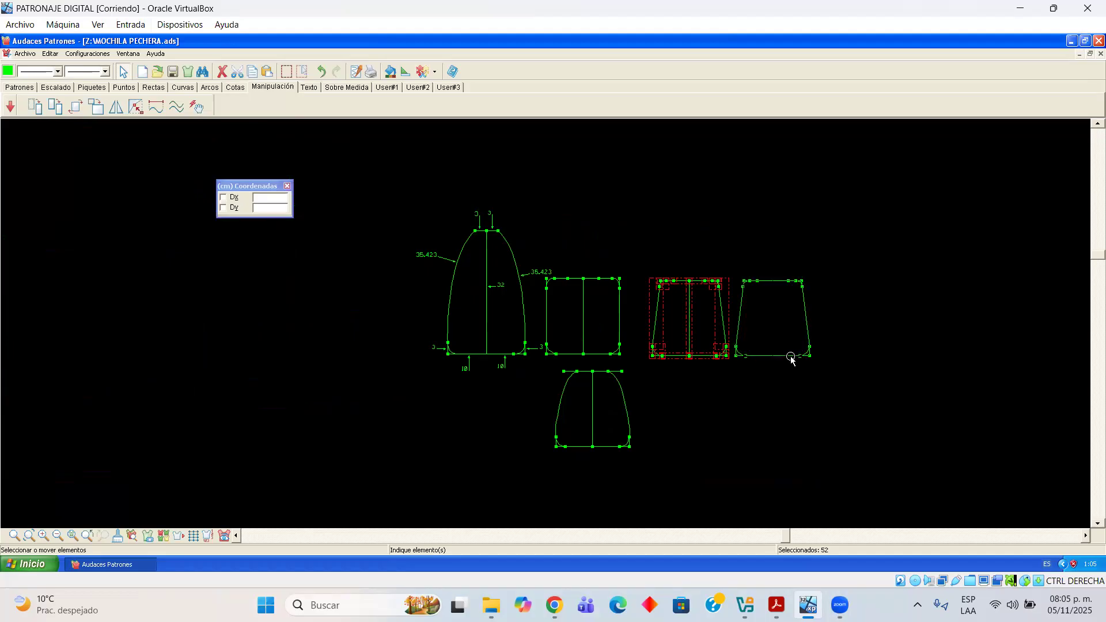
left_click(791, 359)
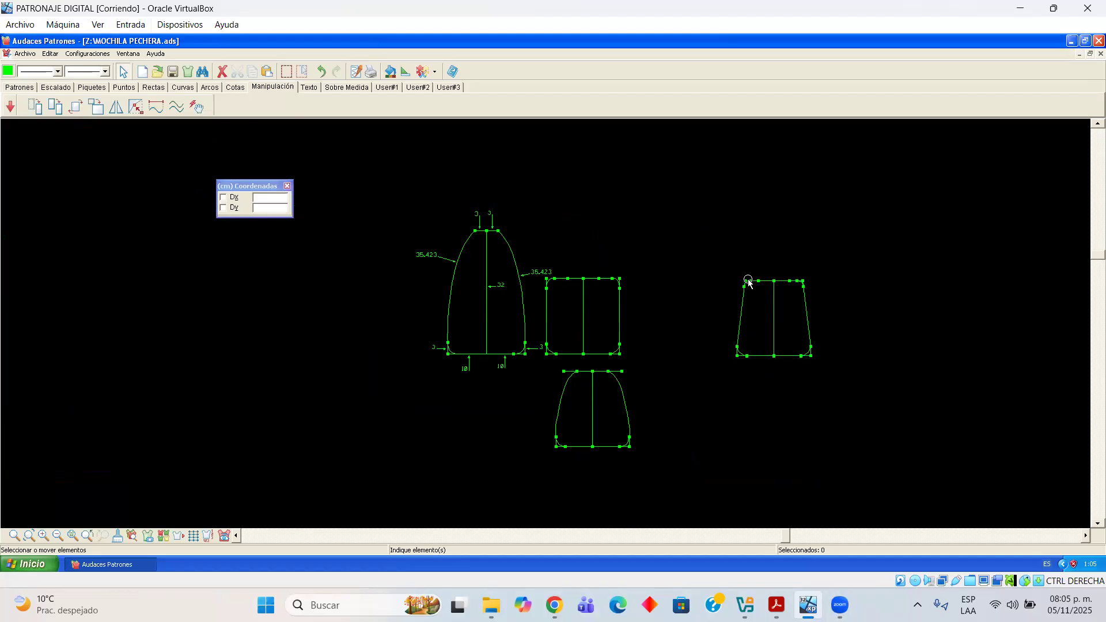
left_click_drag(646, 264, 541, 365)
left_click_drag(545, 313, 653, 316)
Move the curved-sided piece into the gap between the large piece and the rectangular piece, in line with the others
left_click_drag(536, 463, 644, 364)
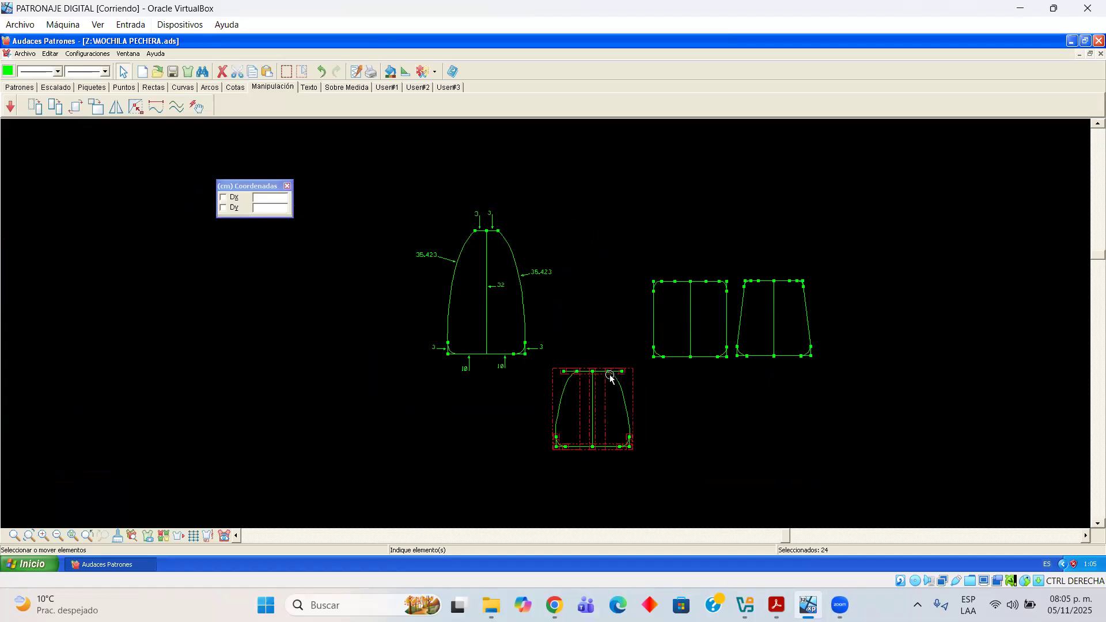
left_click_drag(610, 308, 610, 284)
scroll(685, 380, "up", 1)
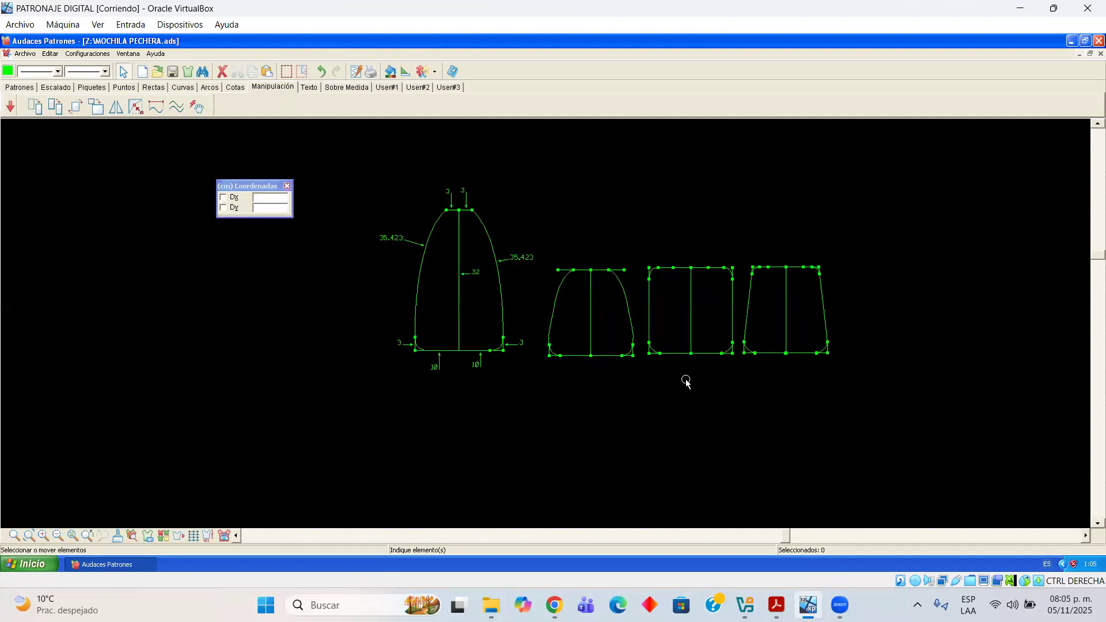
left_click(1096, 135)
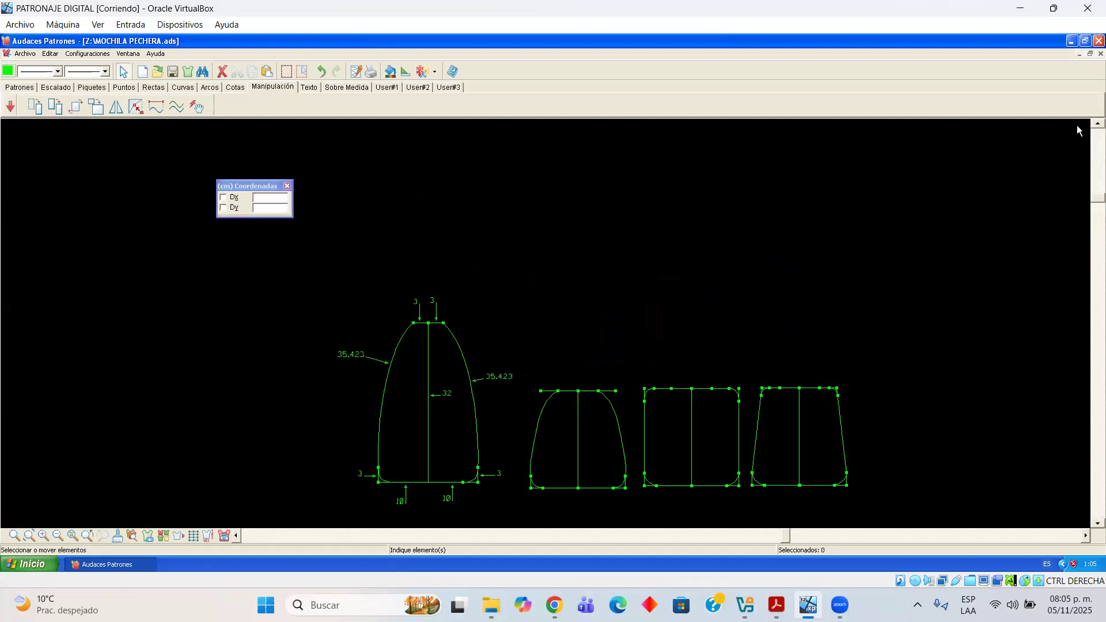
scroll(749, 438, "up", 1)
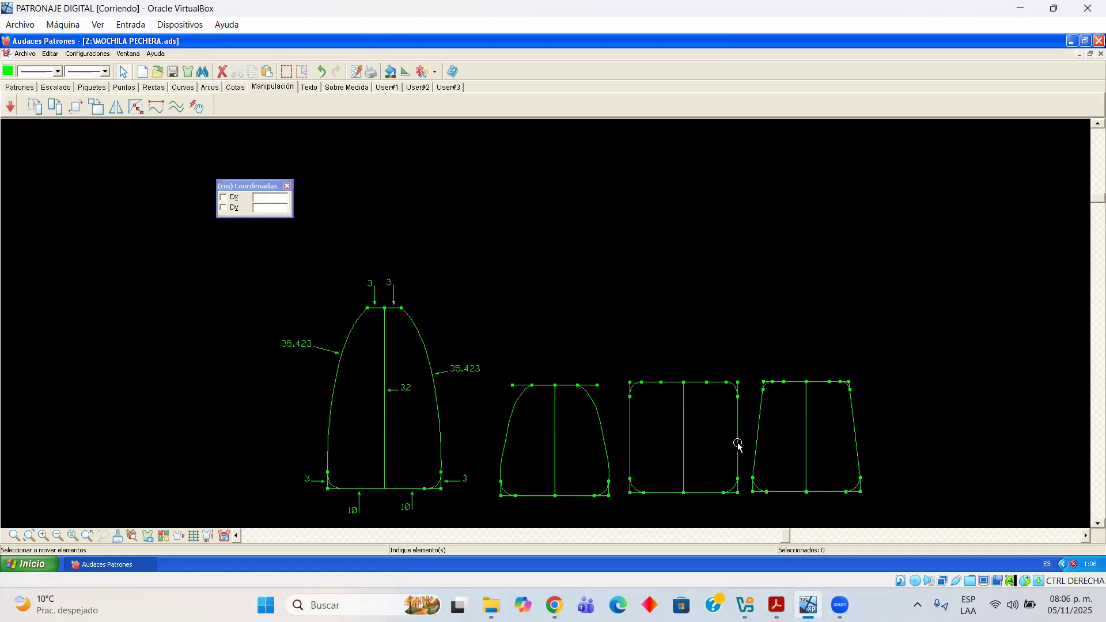
Examine the labelled bag illustration in the mochila pechera PDF in Acrobat, comparing its parts with the pieces drafted in Audaces Patrones
mouse_move(779, 604)
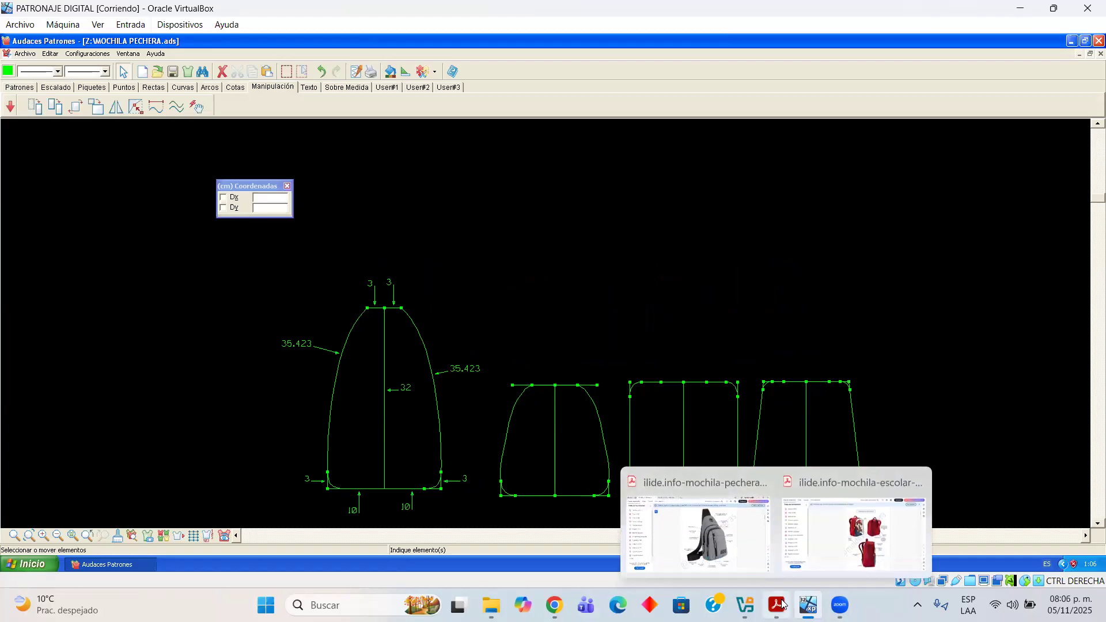
left_click(697, 542)
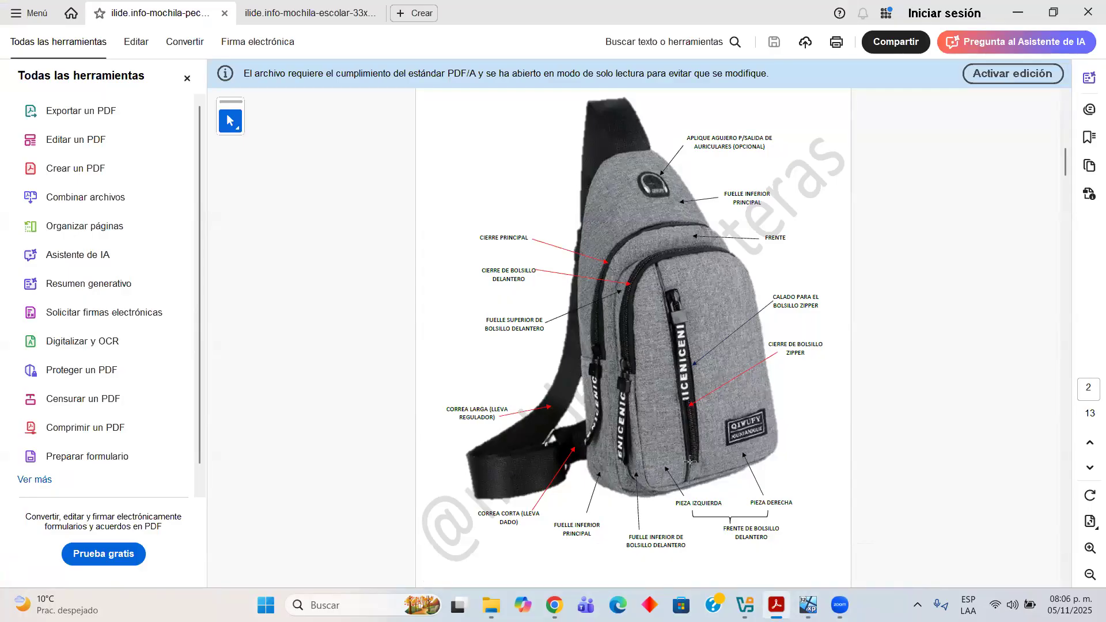
left_click(808, 605)
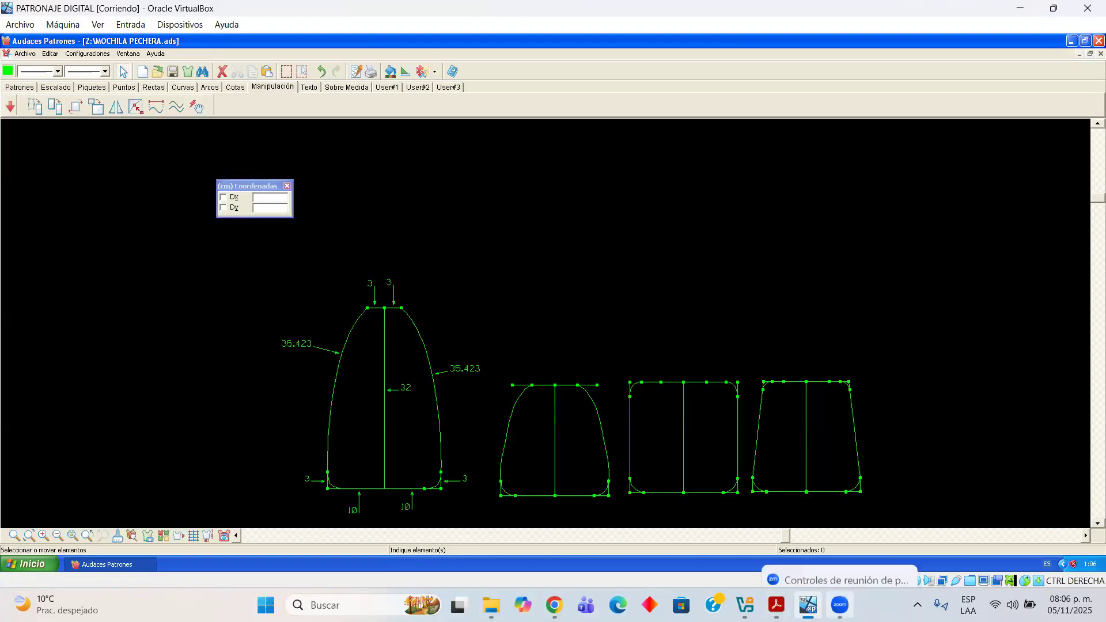
left_click(808, 605)
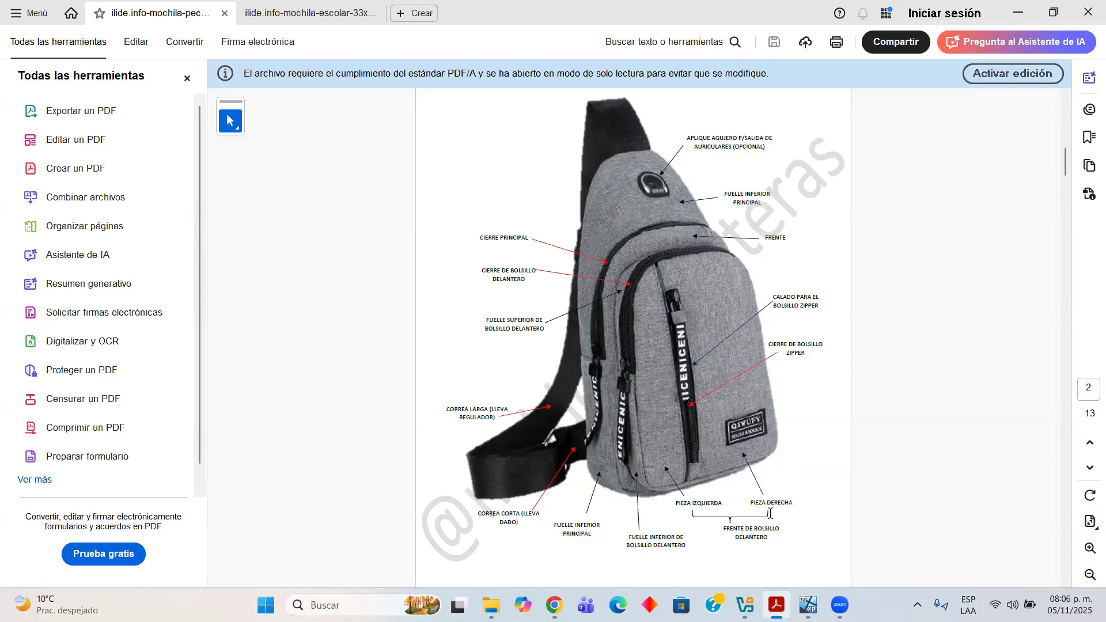
left_click(808, 605)
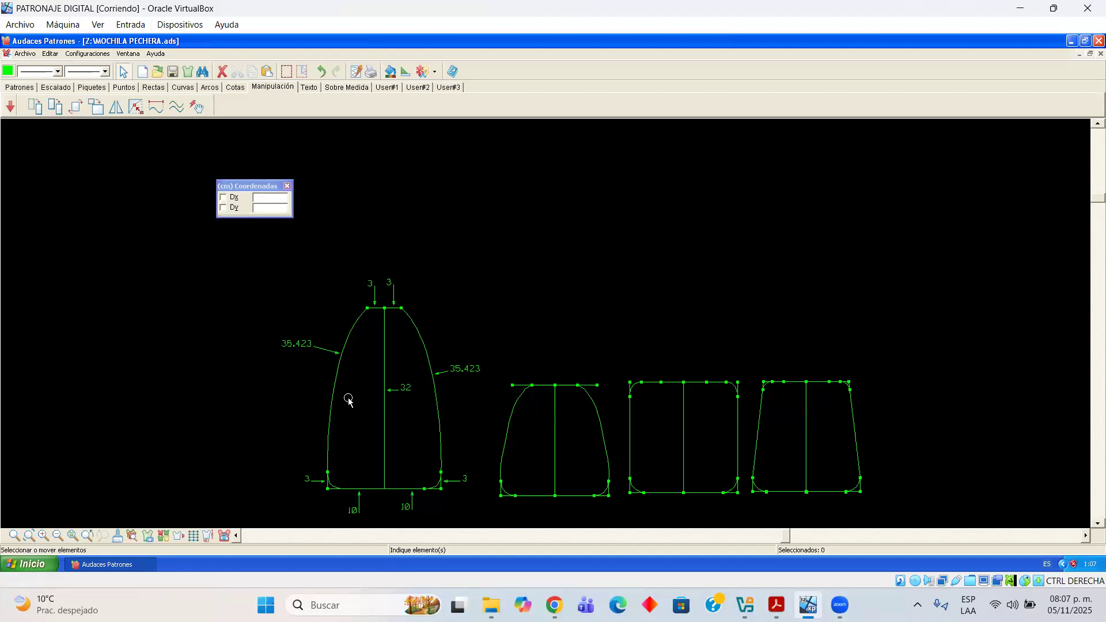
left_click(777, 605)
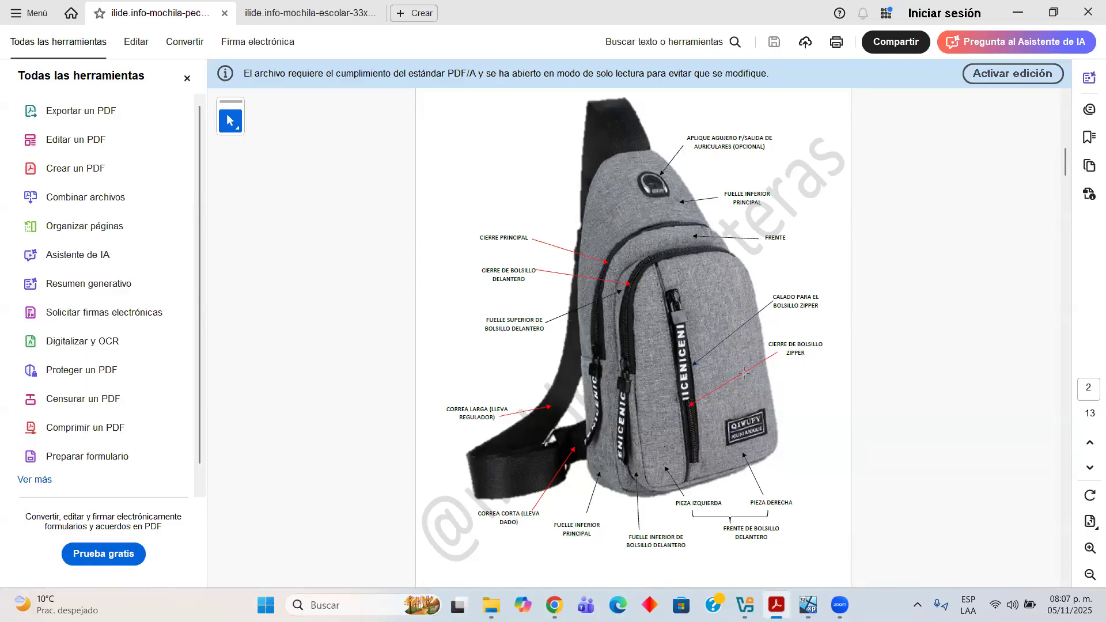
mouse_move(808, 605)
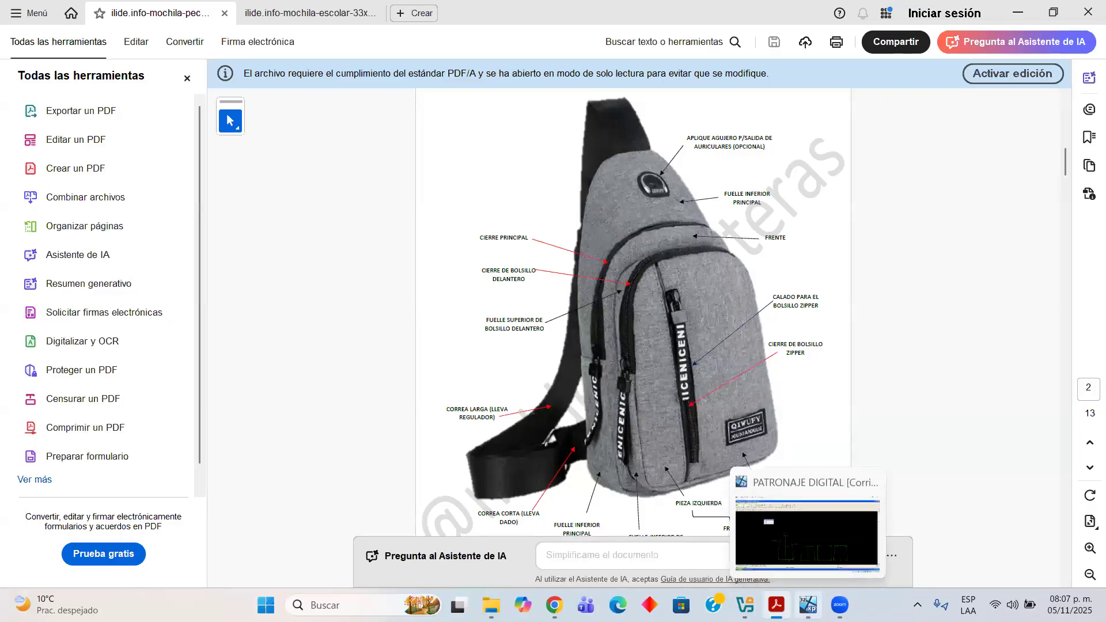
left_click(808, 605)
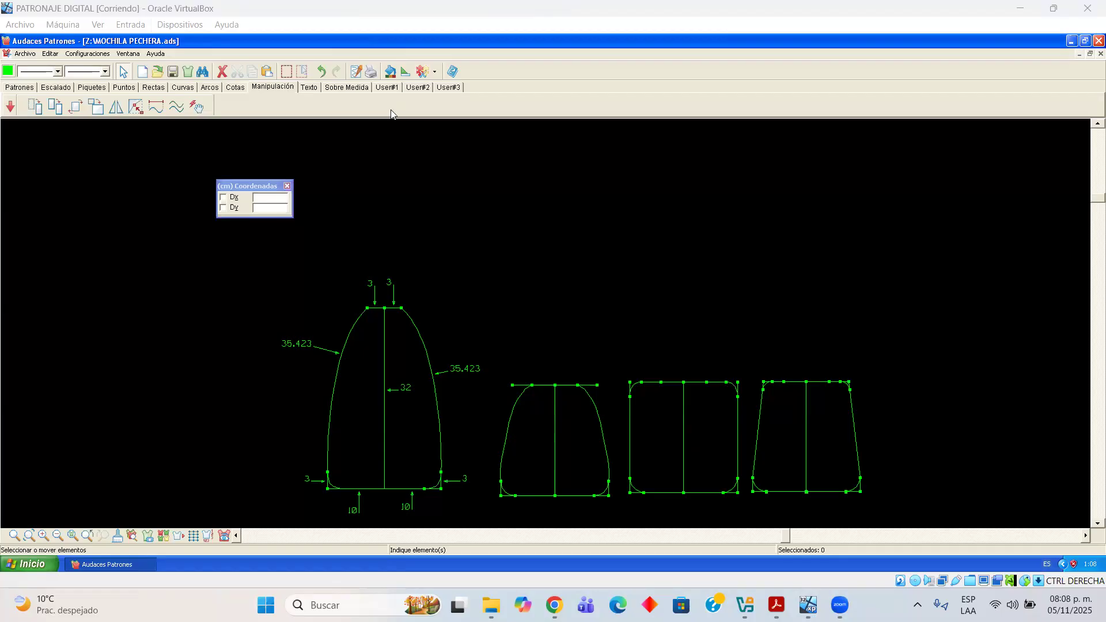
Add perimeter dimensions below both bottom-edge halves of the curved-sided, rectangular and tapered pieces
left_click(235, 87)
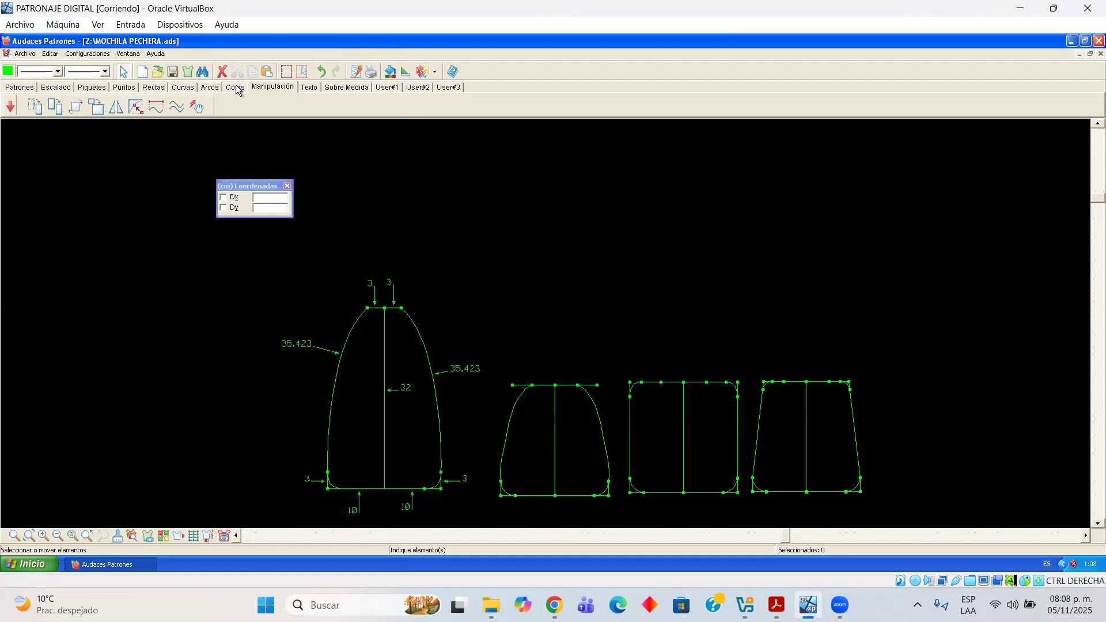
left_click(535, 497)
left_click(116, 106)
left_click(525, 497)
left_click(521, 509)
left_click(580, 495)
left_click(581, 512)
left_click(655, 493)
left_click(656, 509)
left_click(712, 493)
left_click(714, 510)
left_click(782, 492)
left_click(827, 499)
left_click(836, 493)
left_click(837, 506)
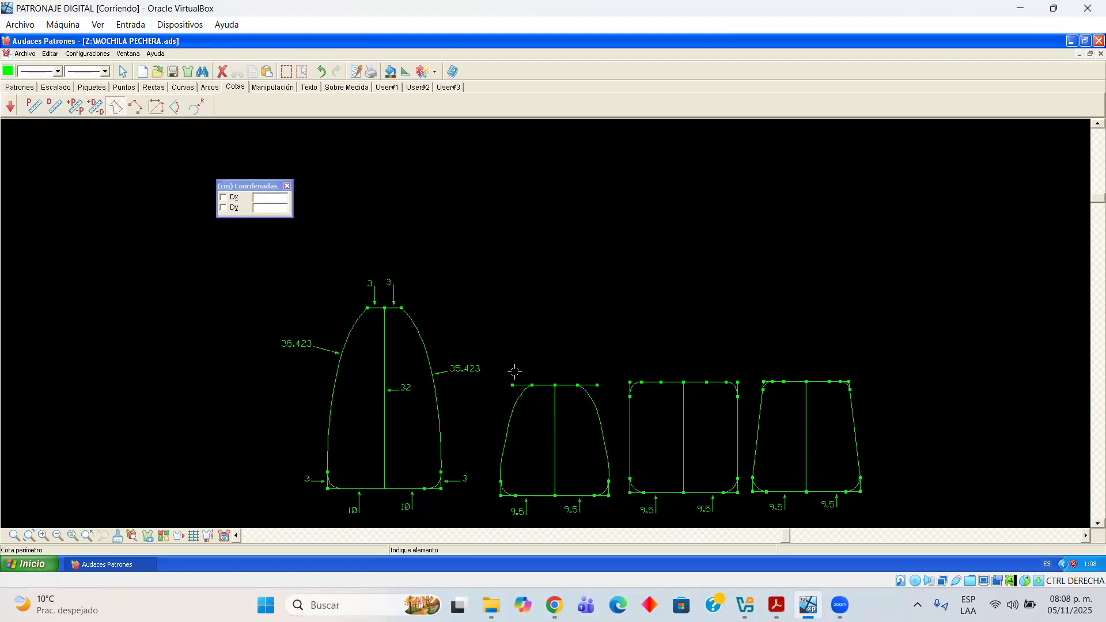
Add perimeter dimensions above both top-edge halves of the curved-sided, rectangular and tapered pieces
left_click(534, 385)
left_click(537, 341)
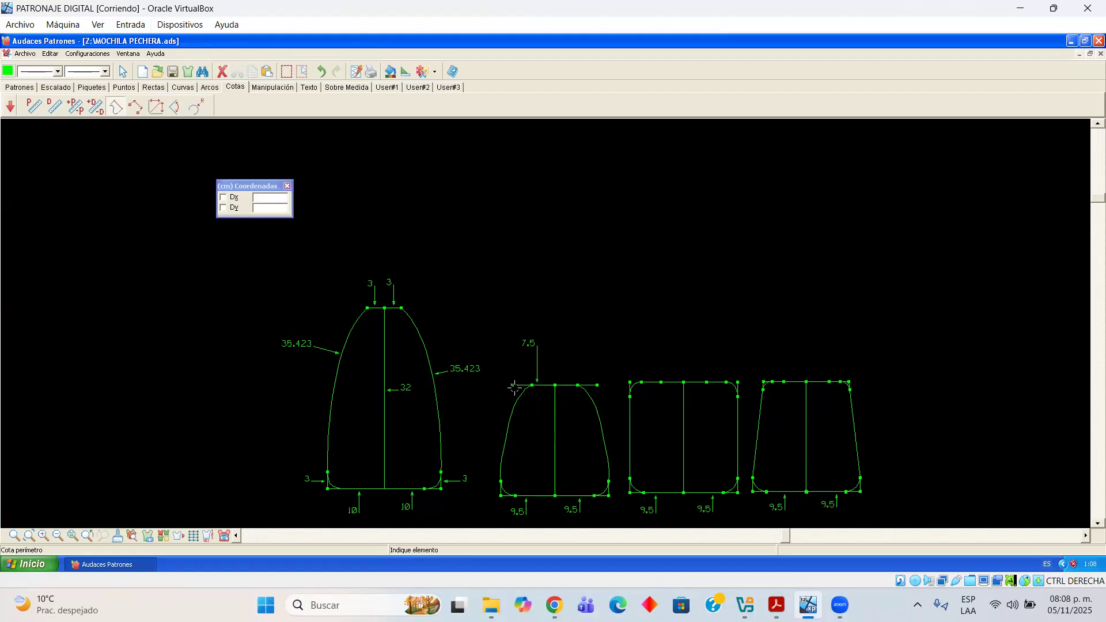
left_click(566, 384)
left_click(569, 343)
left_click(653, 382)
left_click(653, 336)
left_click(698, 382)
left_click(694, 337)
left_click(797, 381)
left_click(791, 337)
left_click(819, 381)
left_click(818, 337)
Place two 1.5 text labels at the tapered piece's upper-left corner, one above it and one beside it
scroll(785, 395, "up", 1)
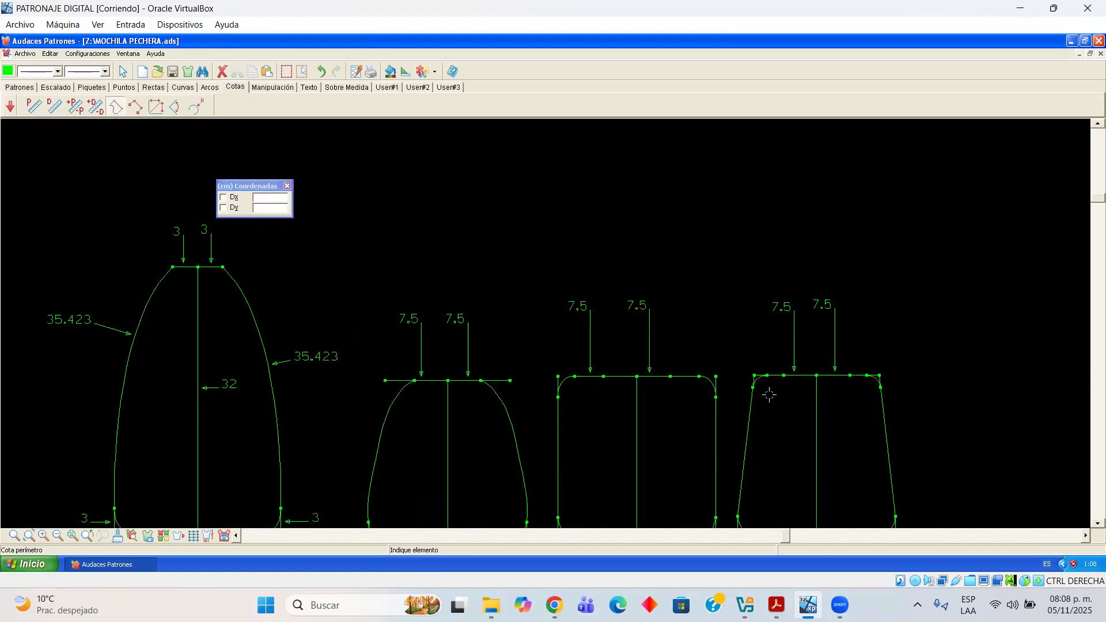
scroll(768, 390, "up", 2)
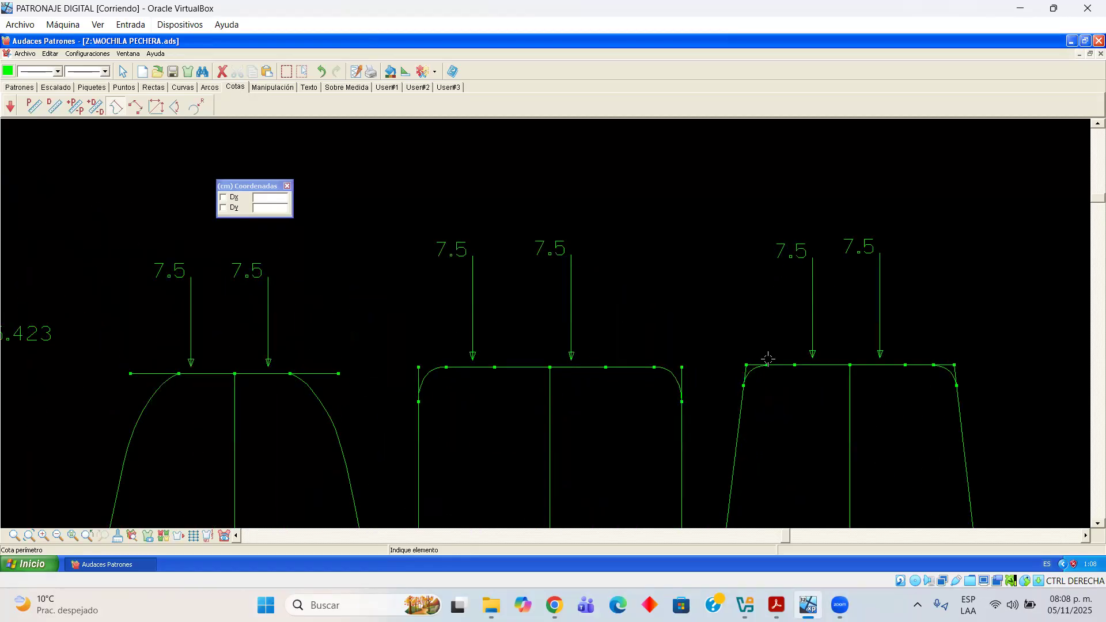
left_click(310, 87)
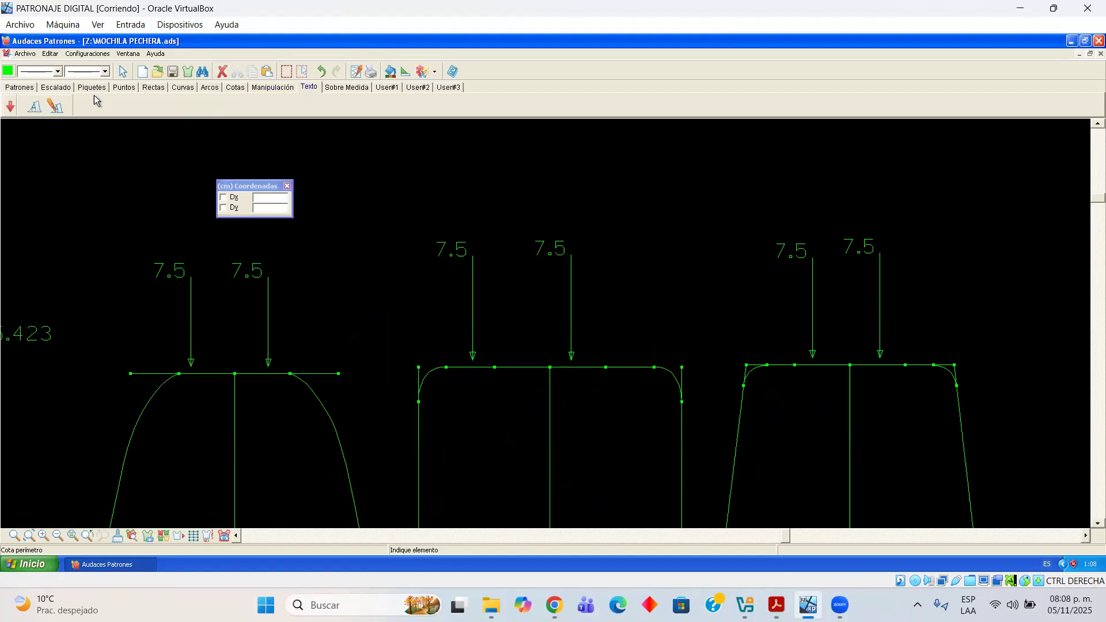
left_click(35, 106)
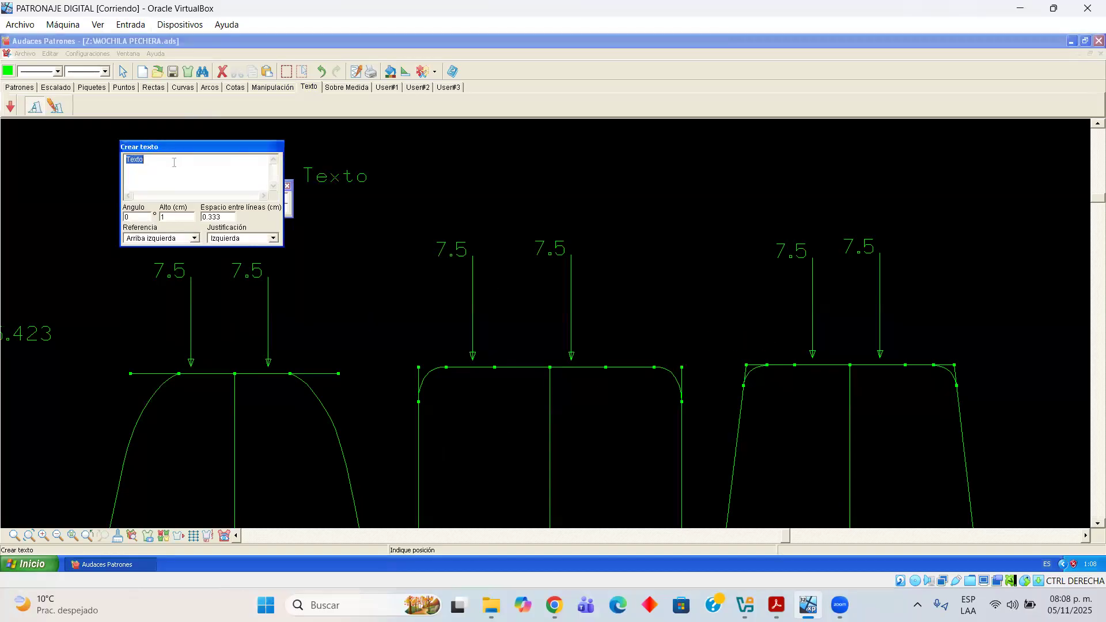
key("BackSpace")
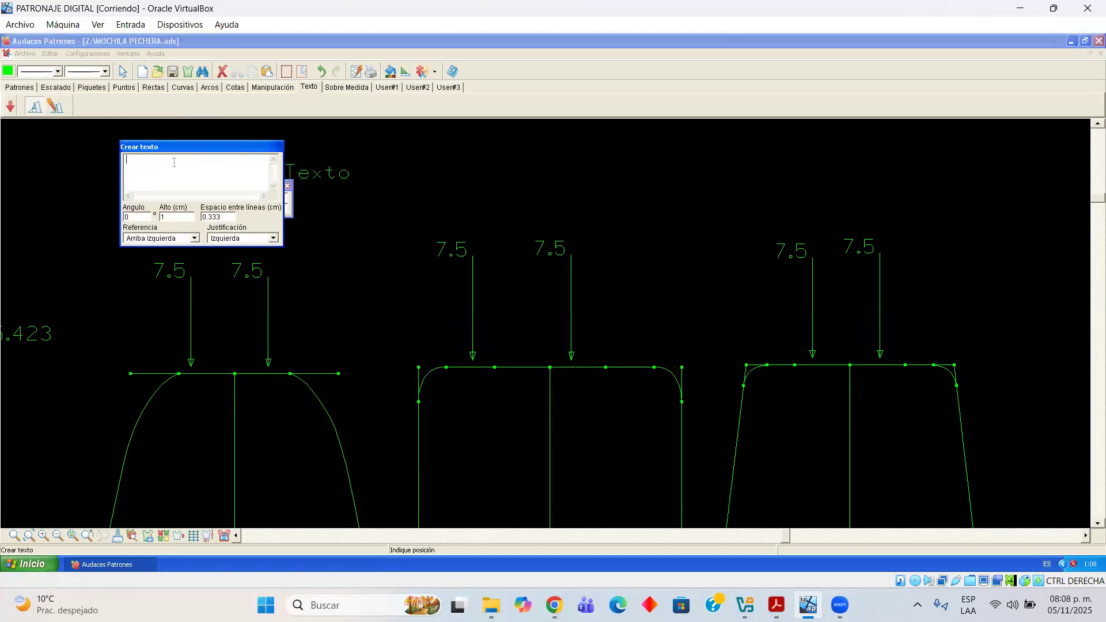
type("1.5")
left_click(740, 342)
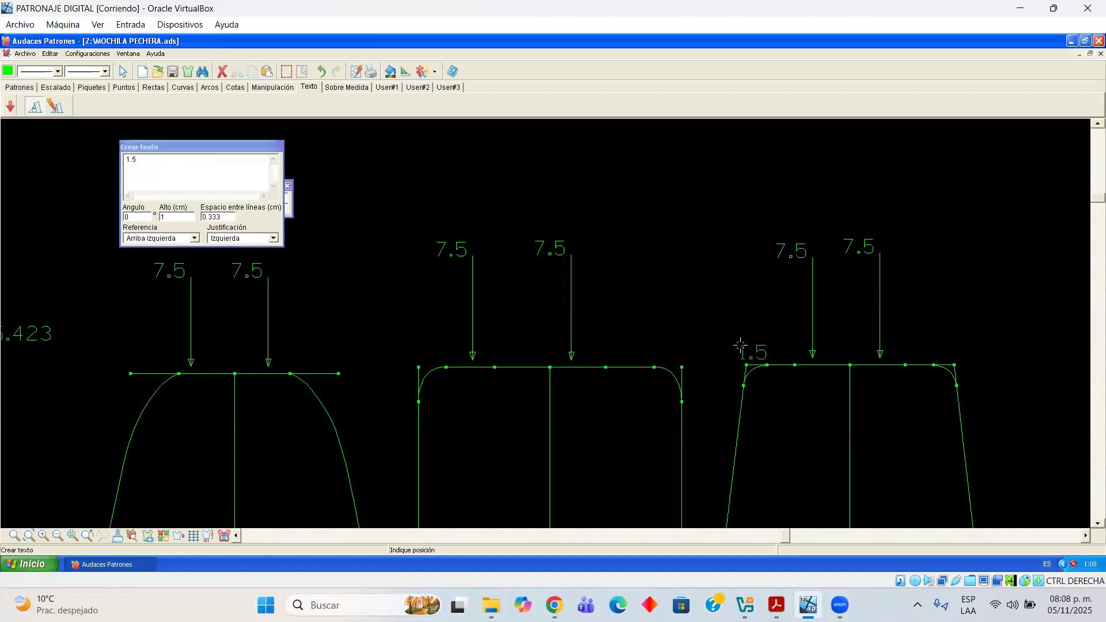
left_click(716, 366)
Place 2.5 text labels below and beside the lower-left rounded corner of the tapered, rectangular and curved-sided pieces
scroll(602, 440, "down", 2)
scroll(601, 440, "up", 2)
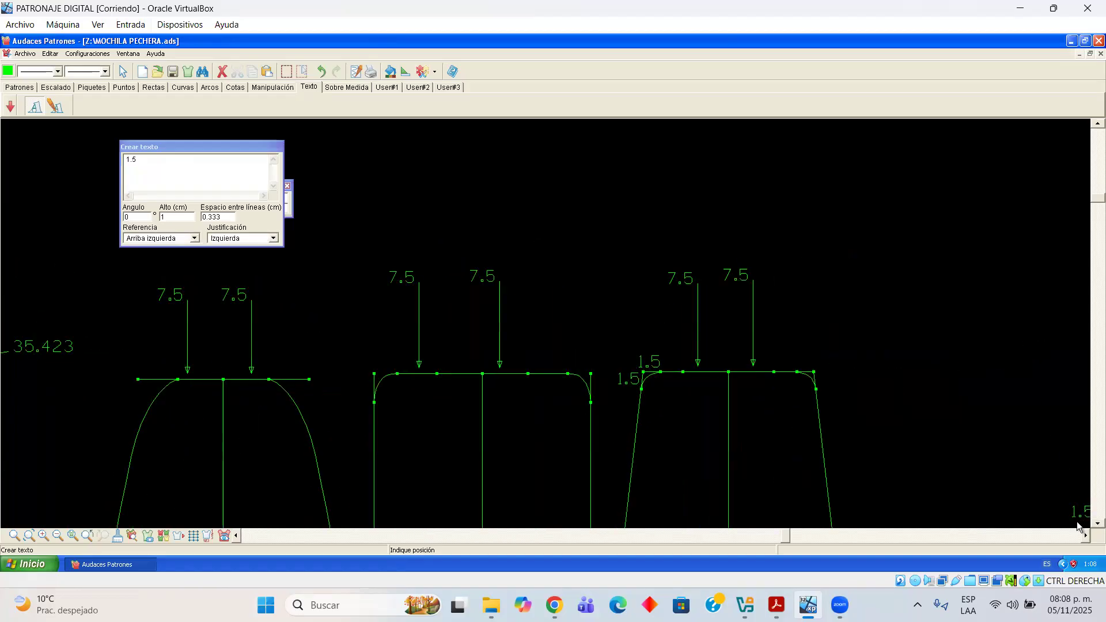
left_click(1097, 524)
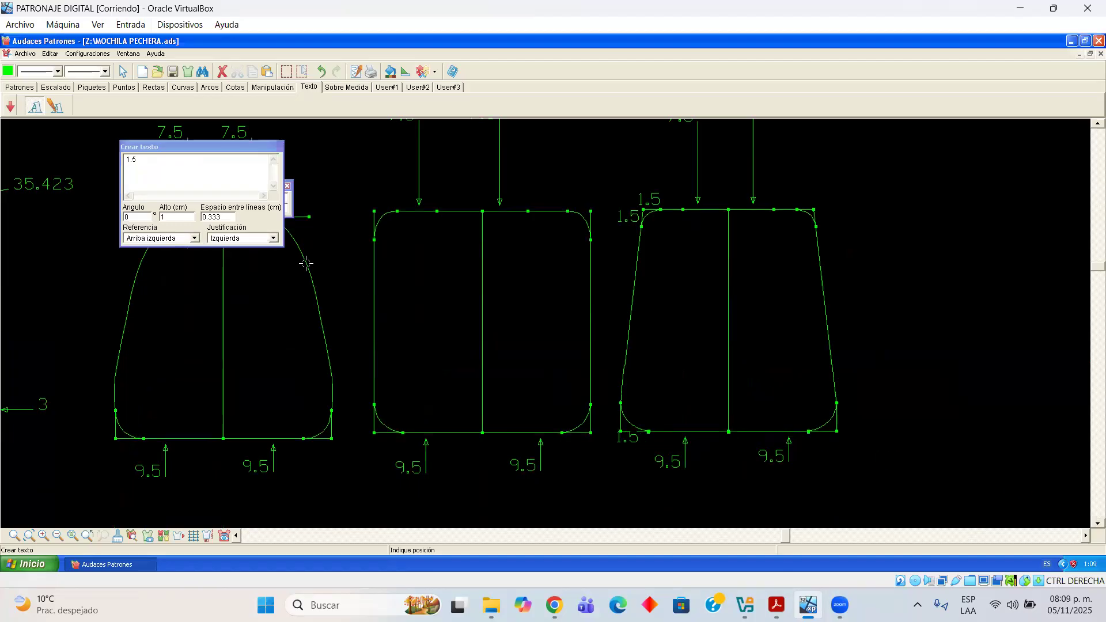
left_click_drag(142, 160, 68, 161)
type("2.5")
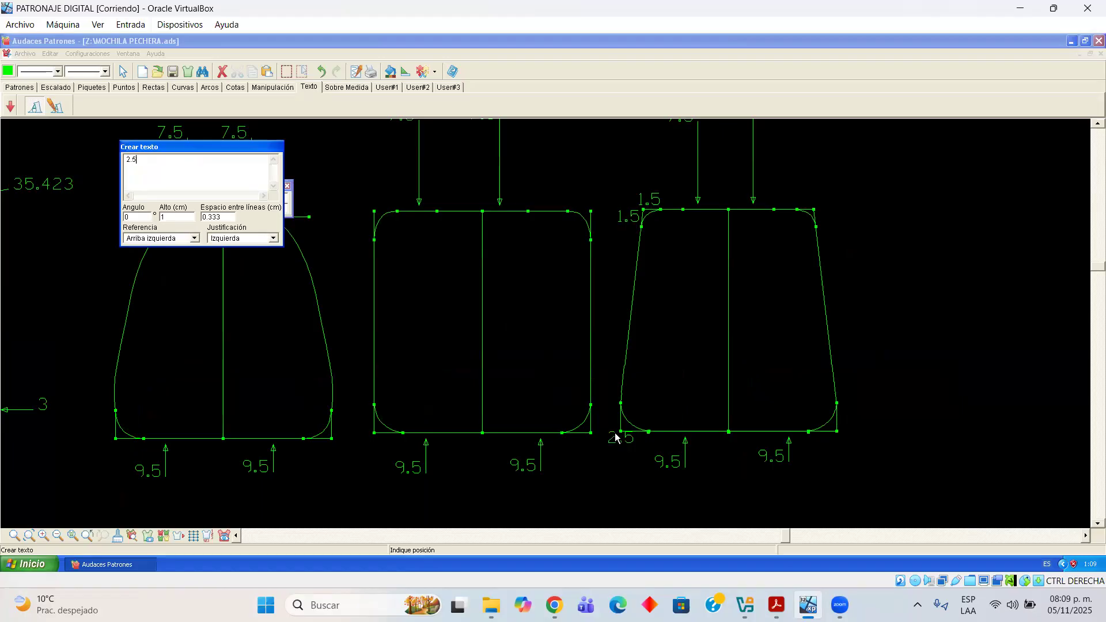
left_click(620, 434)
left_click(594, 414)
left_click(369, 437)
left_click(341, 416)
left_click(120, 440)
left_click(92, 419)
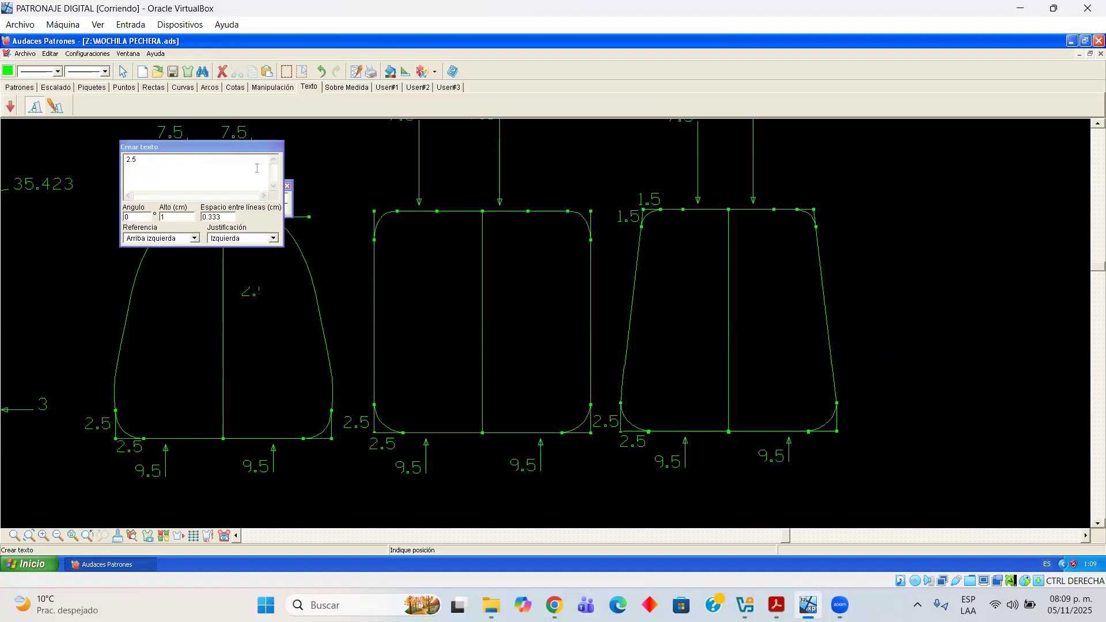
Place 2.5 text labels above and beside the rectangular piece's upper-left corner, moving the floating windows off the pieces
left_click(213, 138)
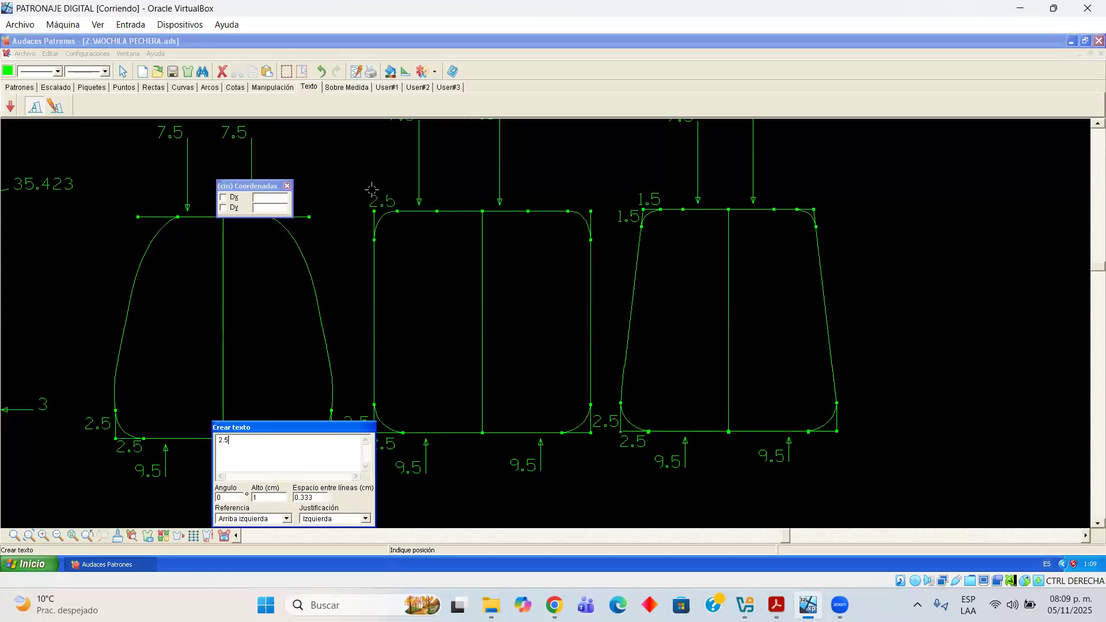
left_click(373, 191)
left_click(355, 227)
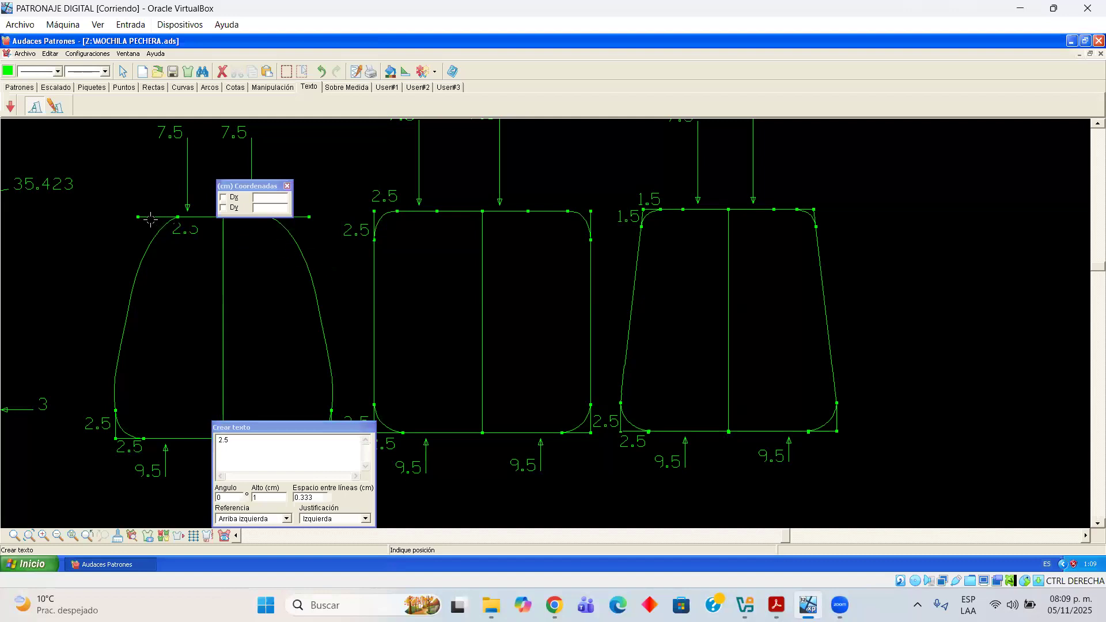
left_click(276, 194)
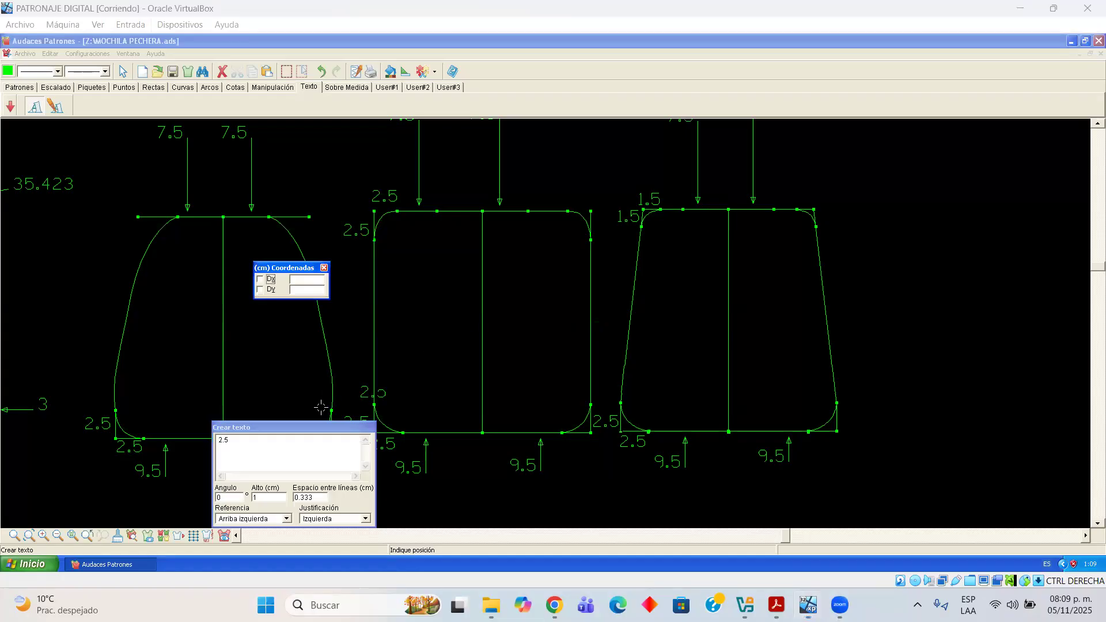
left_click(123, 71)
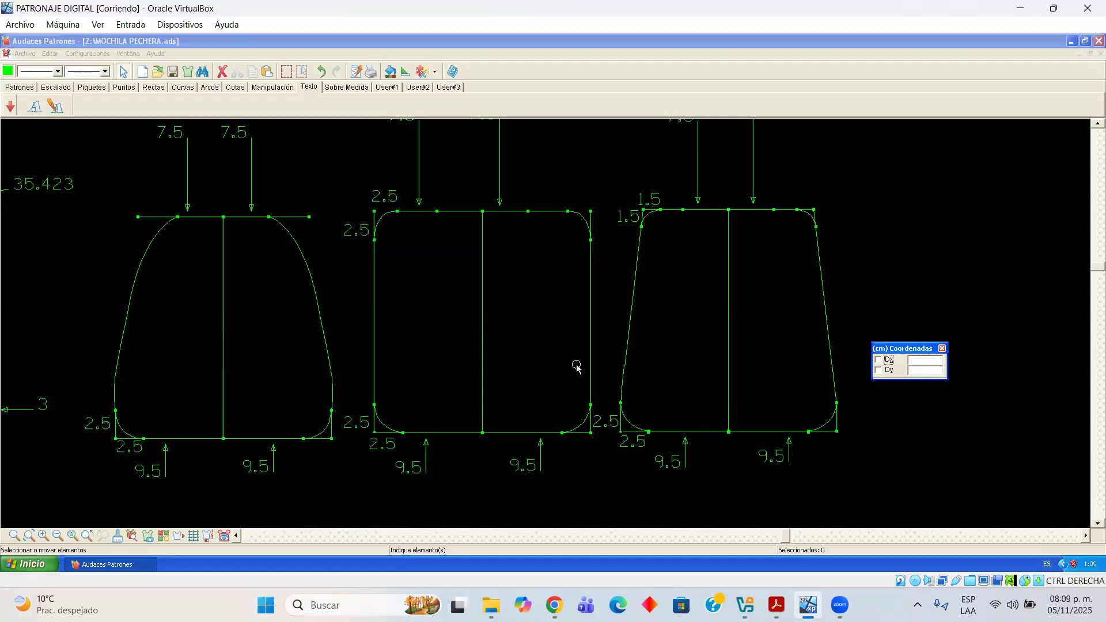
Add perimeter dimensions to the vertical centre lines of the curved-sided, rectangular and tapered pieces
scroll(576, 367, "down", 2)
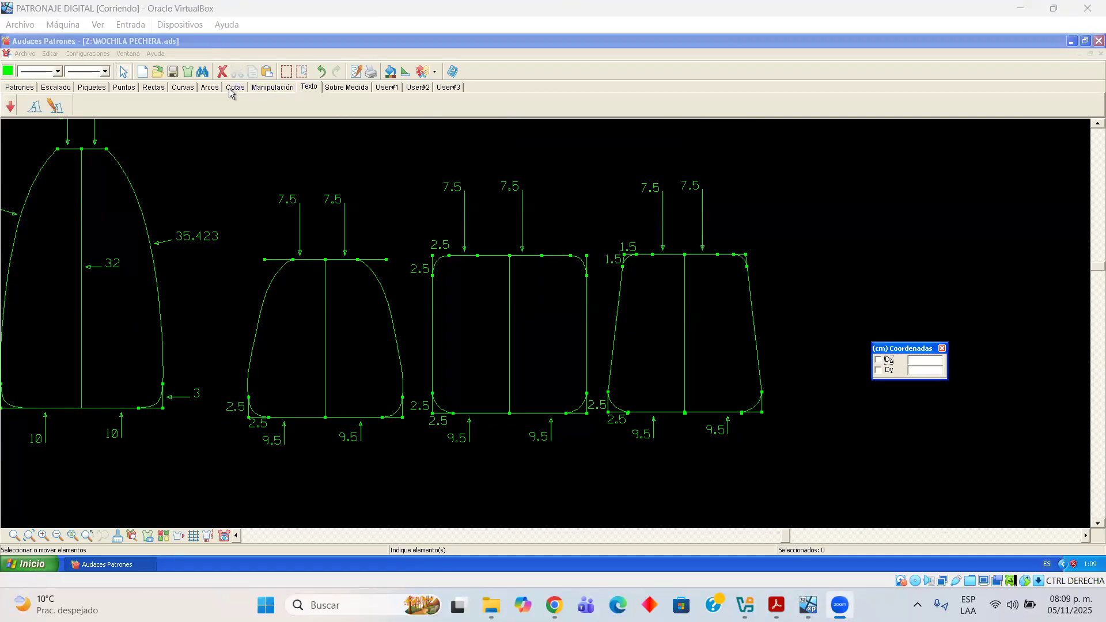
left_click(326, 329)
left_click(334, 330)
left_click(510, 331)
left_click(524, 332)
left_click(685, 331)
left_click(698, 330)
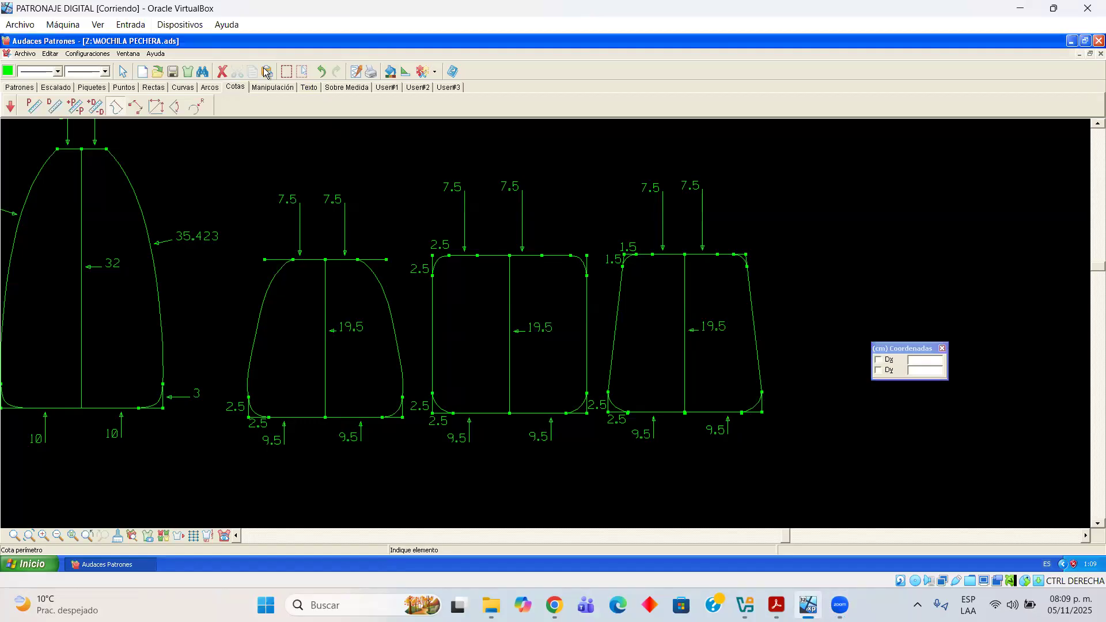
Dimension the slanted right side of the tapered piece and return to element selection
left_click(754, 326)
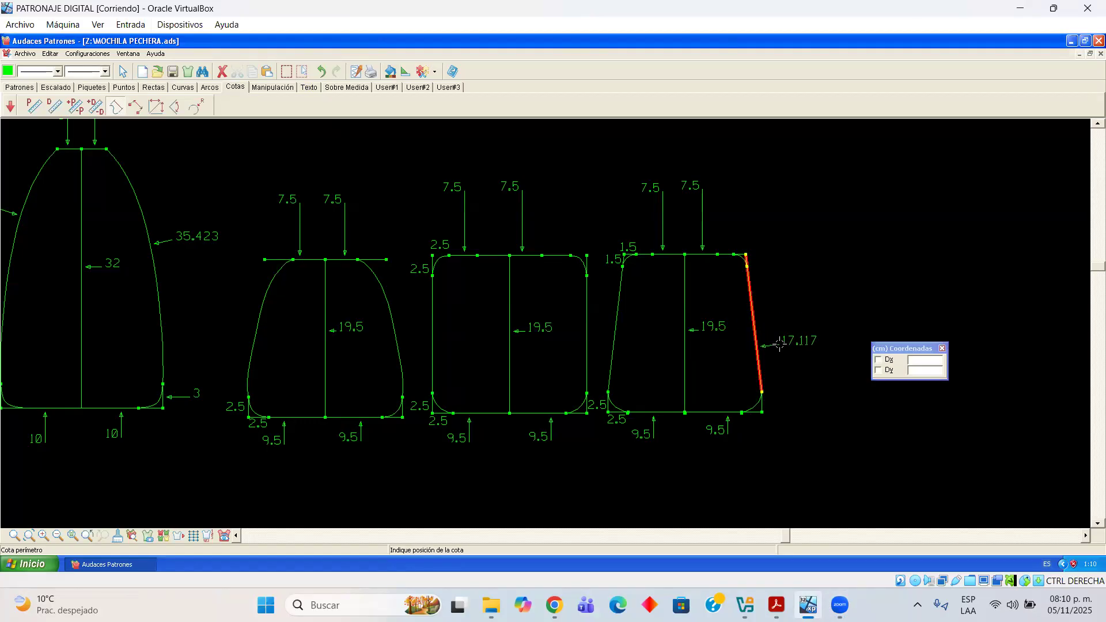
left_click(779, 342)
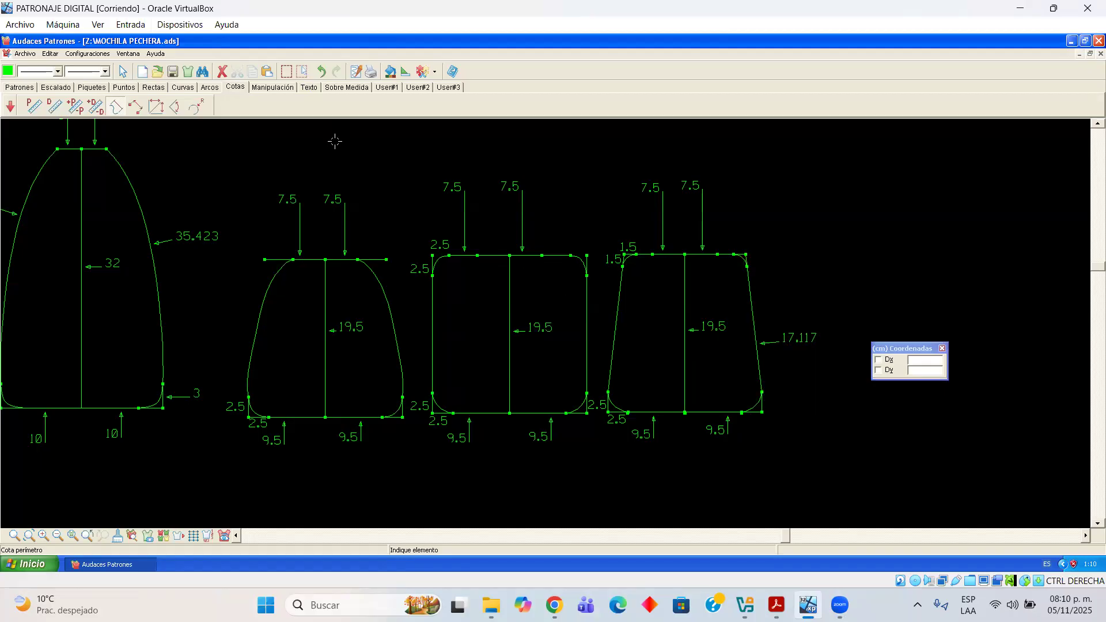
left_click(122, 71)
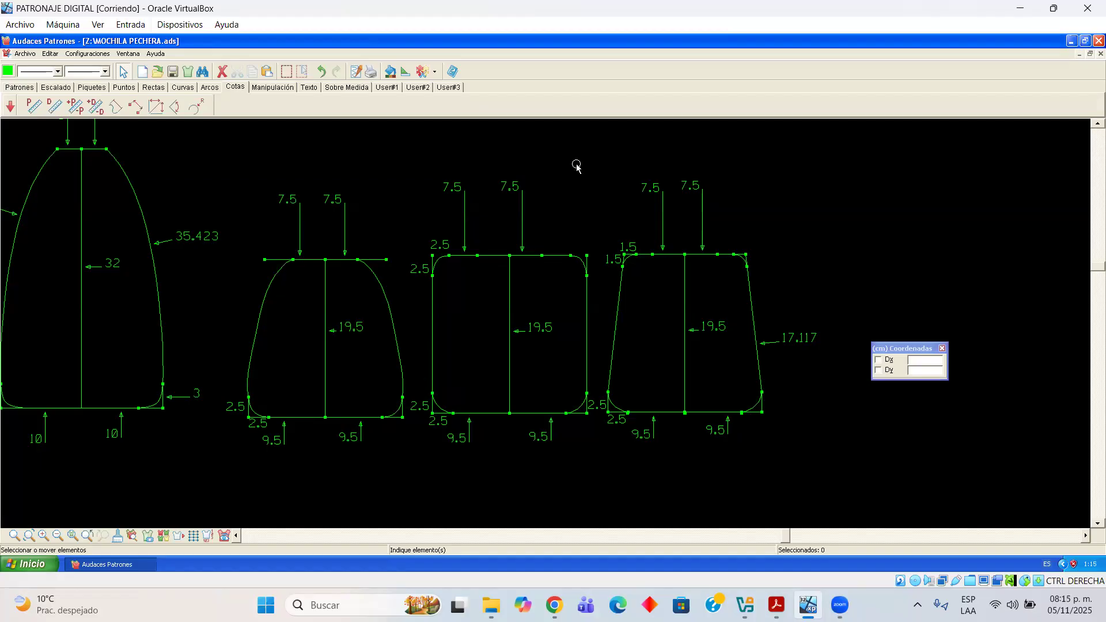
left_click(124, 72)
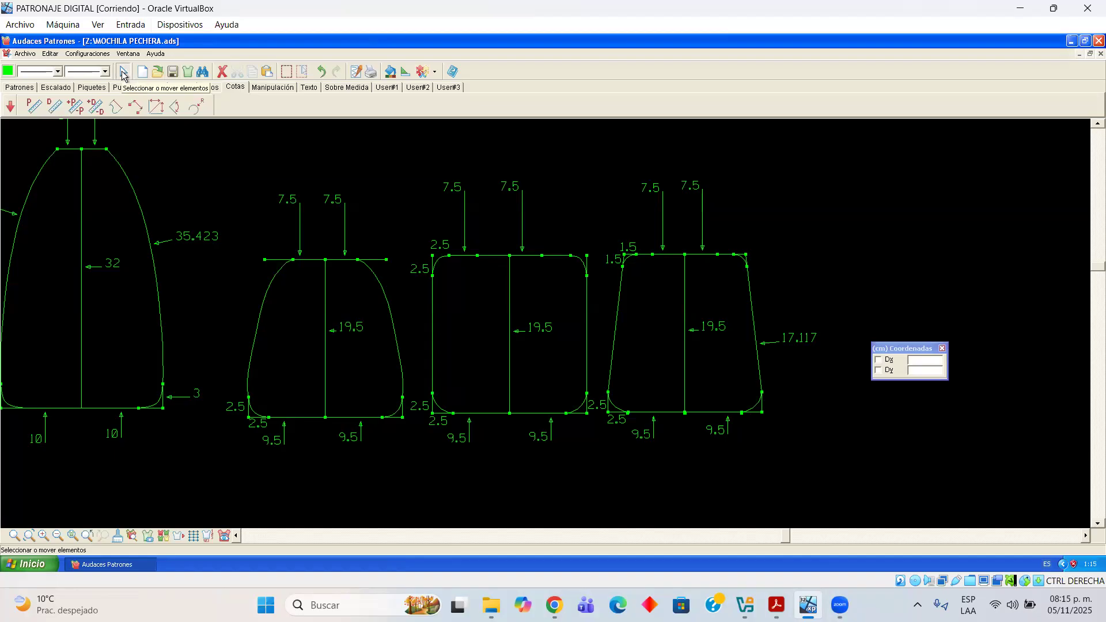
left_click(124, 73)
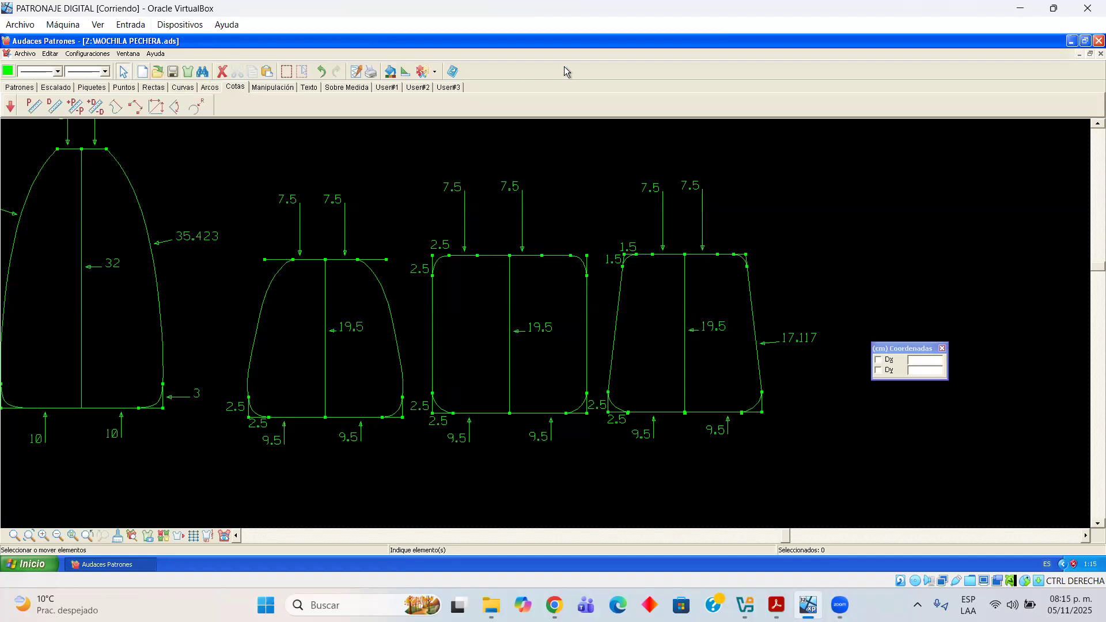
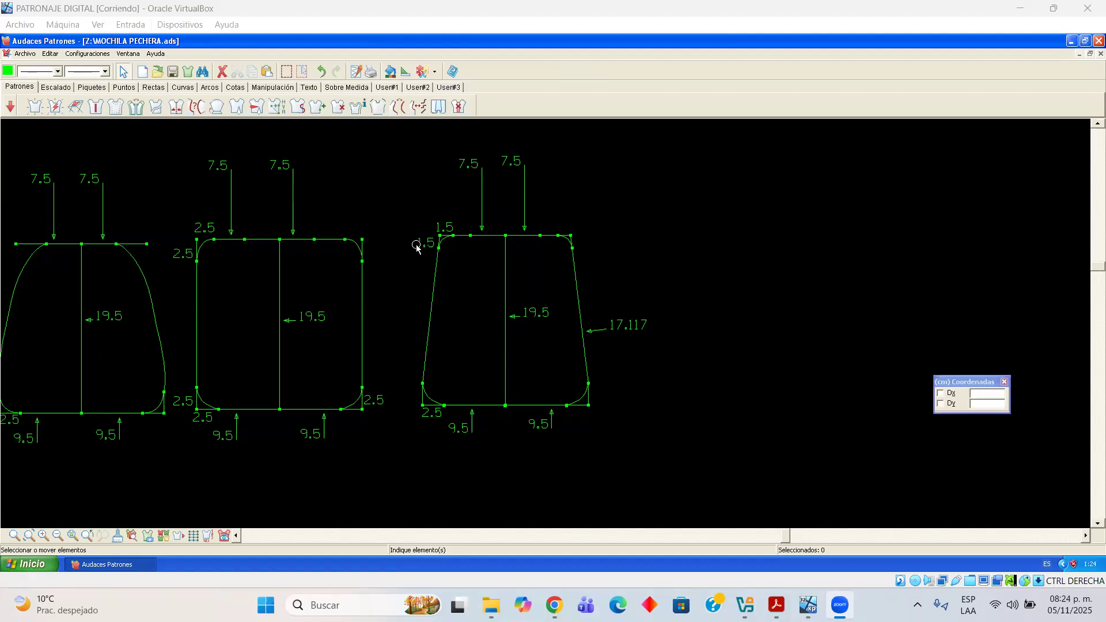
Switch to the mochila pechera PDF in Acrobat and trace the front pocket's upper gusset on the bag illustration
left_click_drag(407, 220, 602, 414)
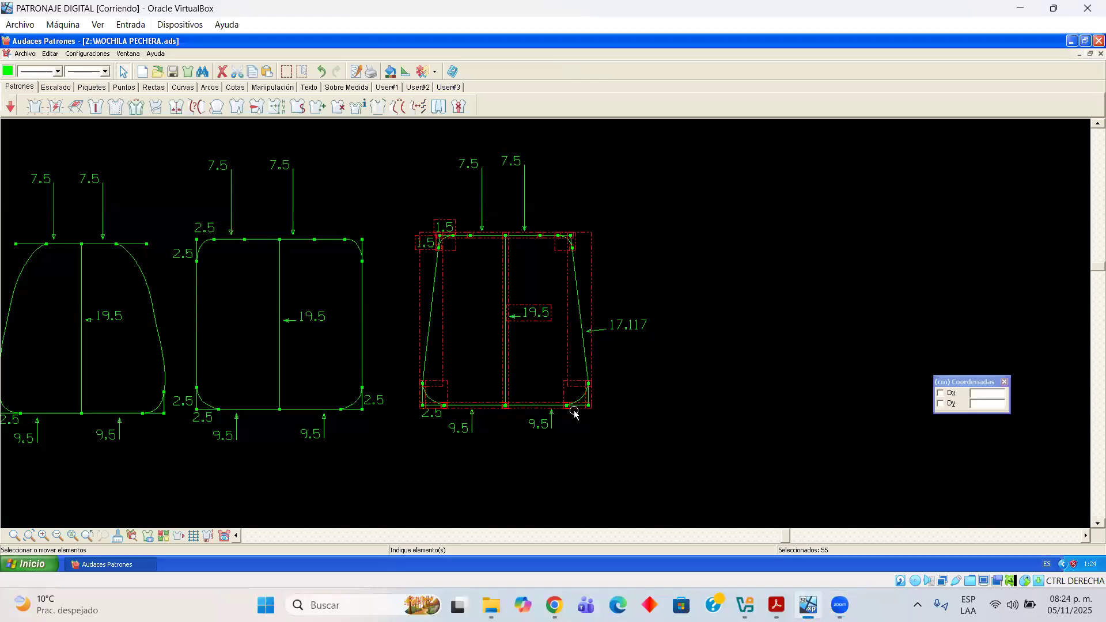
left_click(649, 411)
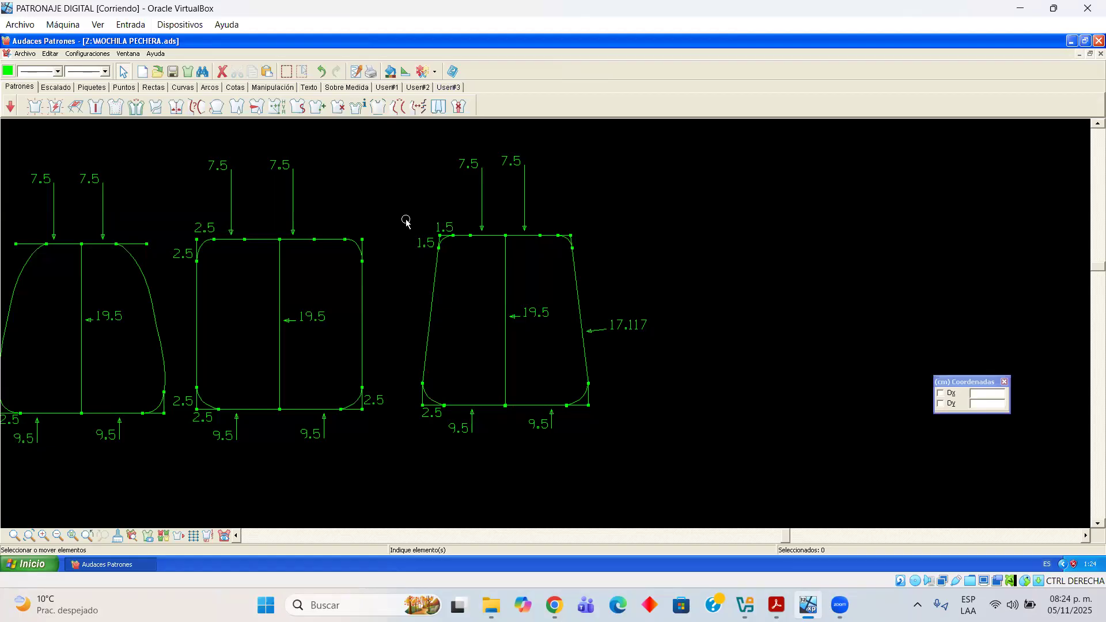
left_click(776, 604)
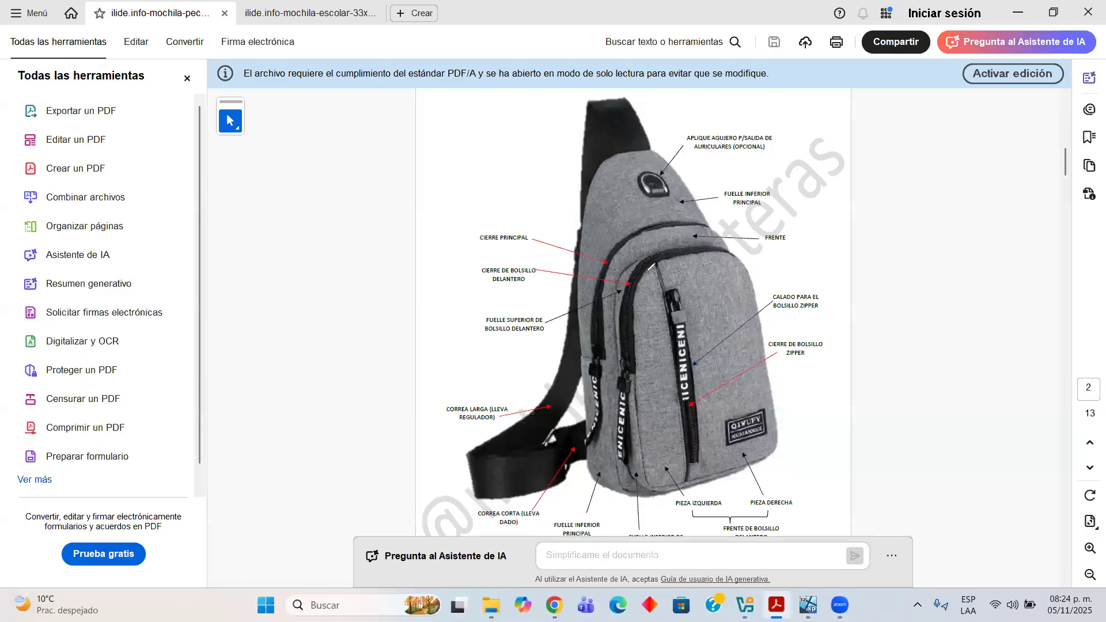
mouse_move(633, 262)
left_mouse_down()
mouse_move(614, 340)
mouse_move(632, 467)
left_mouse_up()
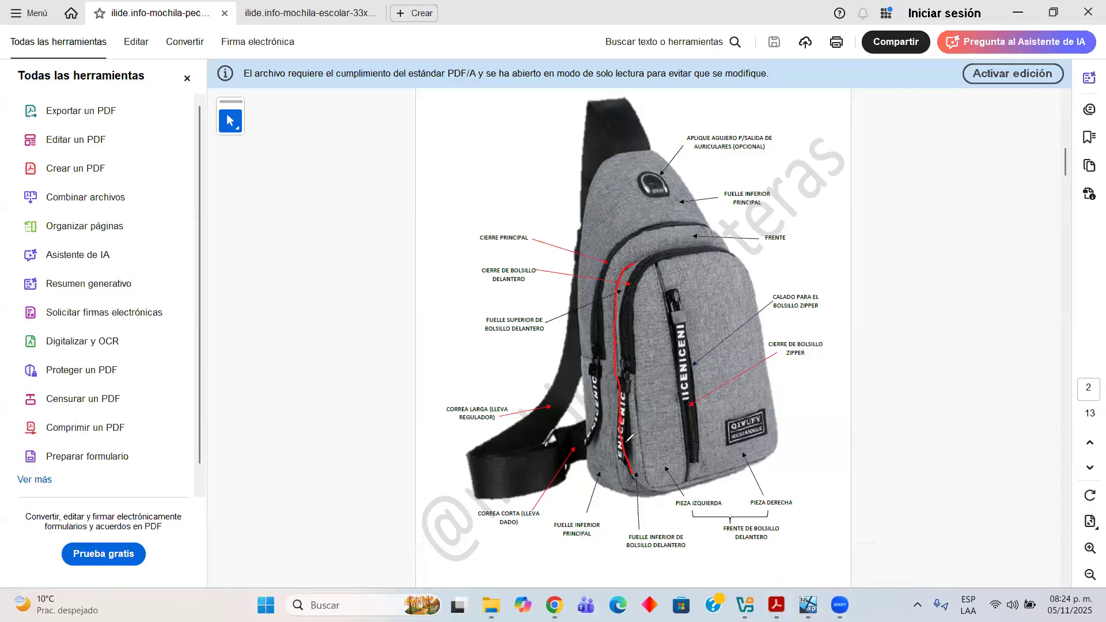
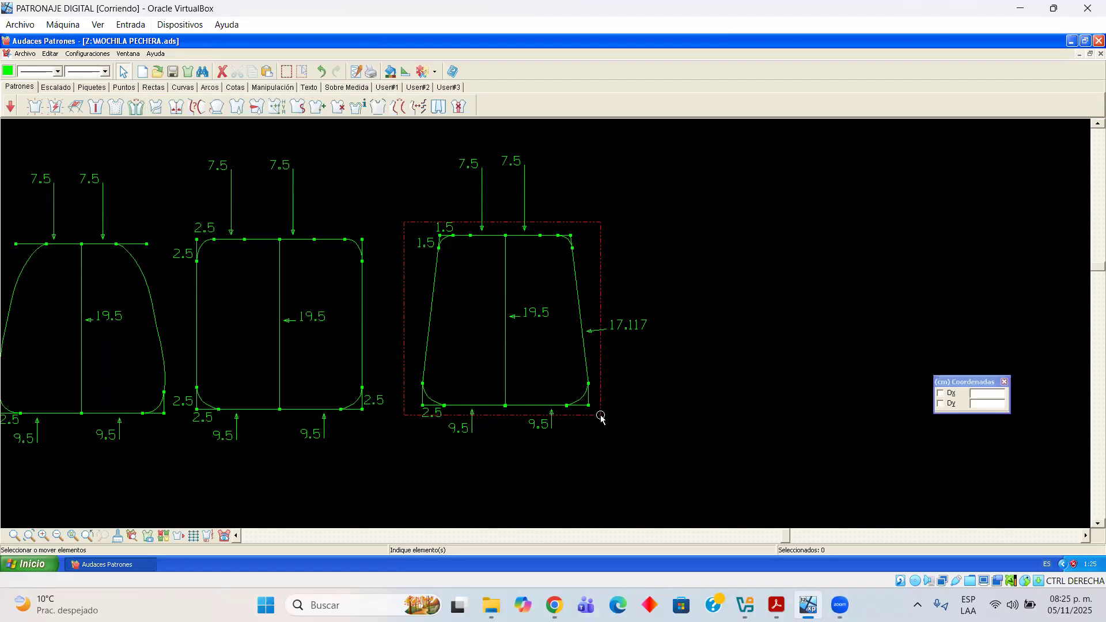
Paste a copy of the tapered piece to the right of the original and delete its centre-line dimension and both 1.5 labels
key("ctrl+v")
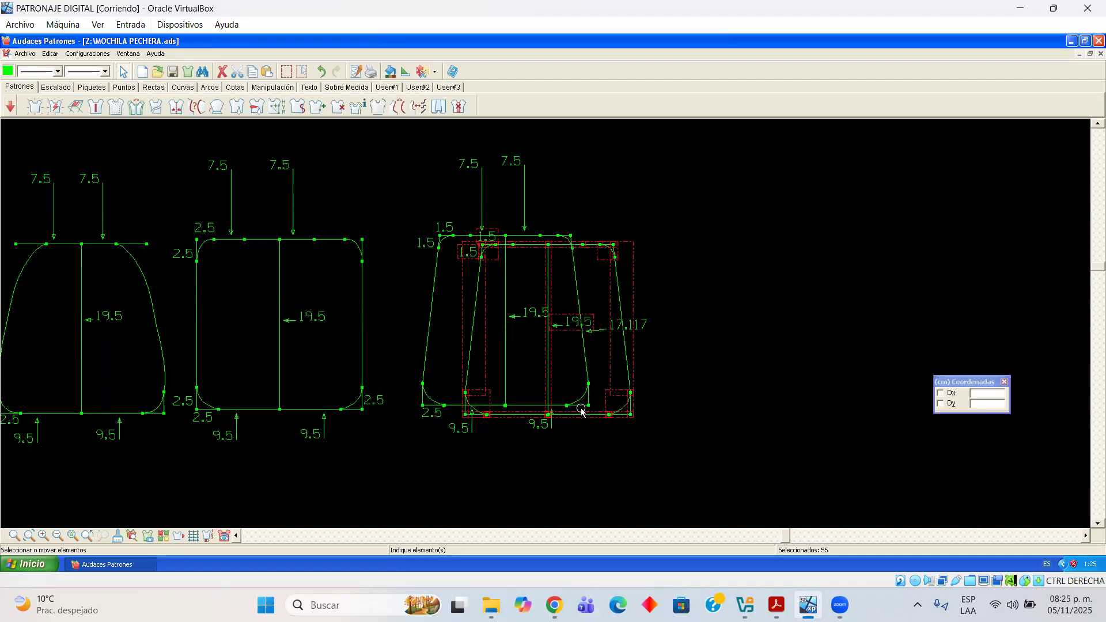
left_click(779, 320)
key("Delete")
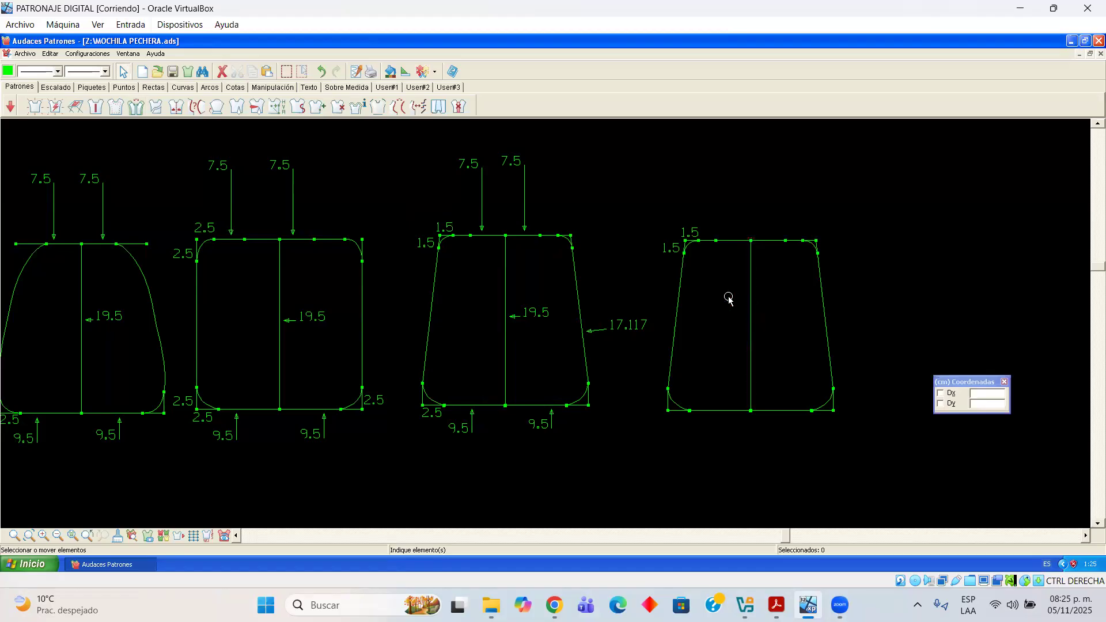
left_click(668, 249)
key("Delete")
left_click(691, 233)
key("Delete")
Check the labelled bag illustration in the mochila pechera PDF in Acrobat and return to Audaces Patrones
mouse_move(839, 605)
mouse_move(776, 604)
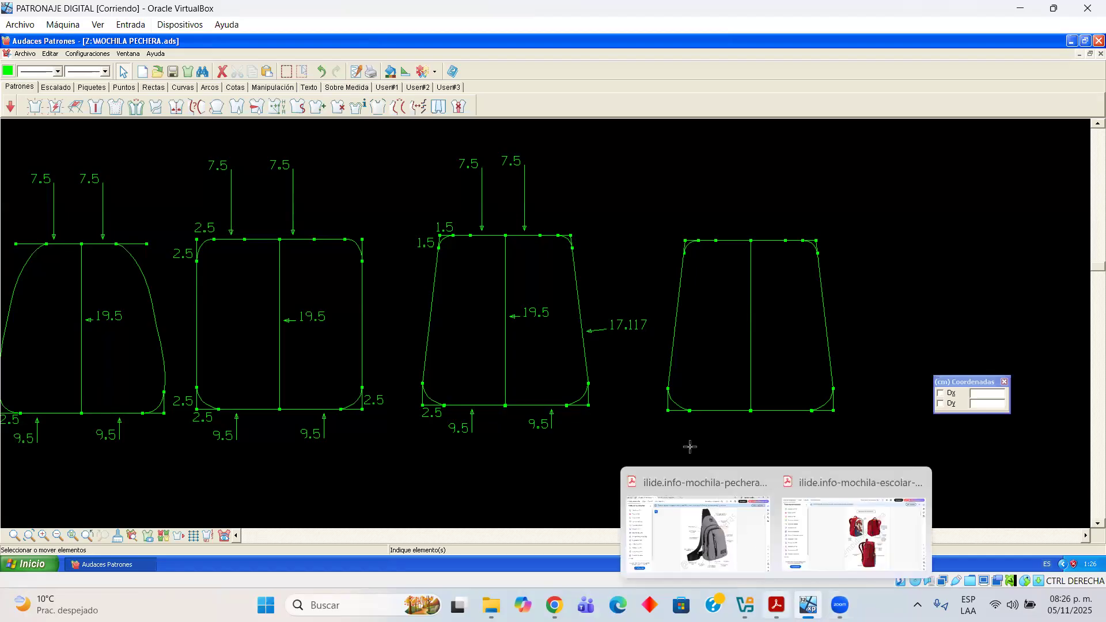
left_click(697, 535)
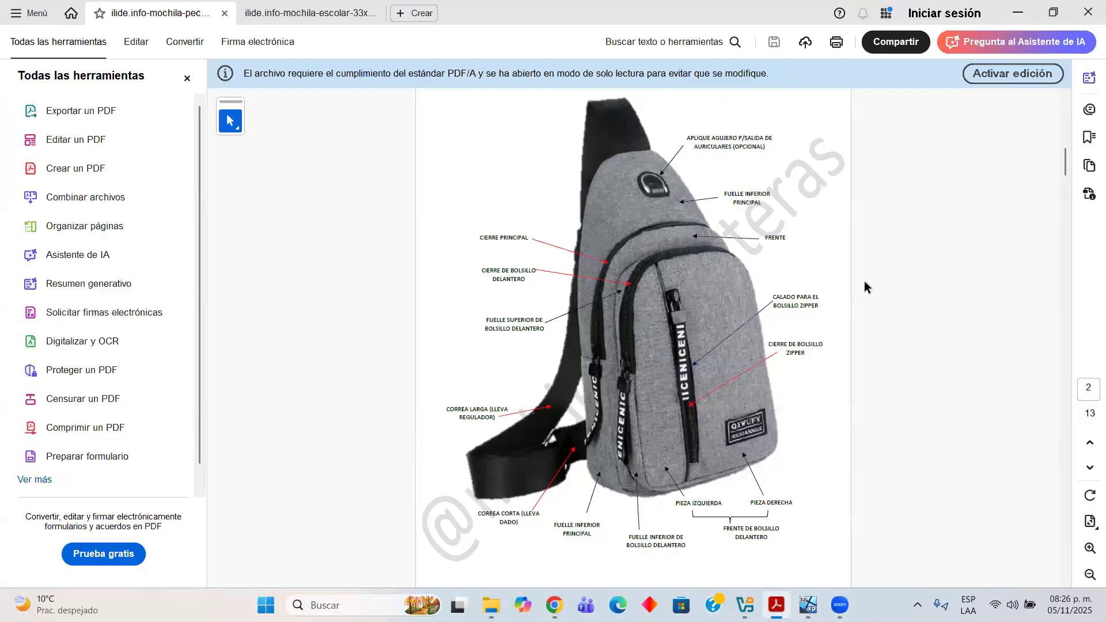
left_click(808, 605)
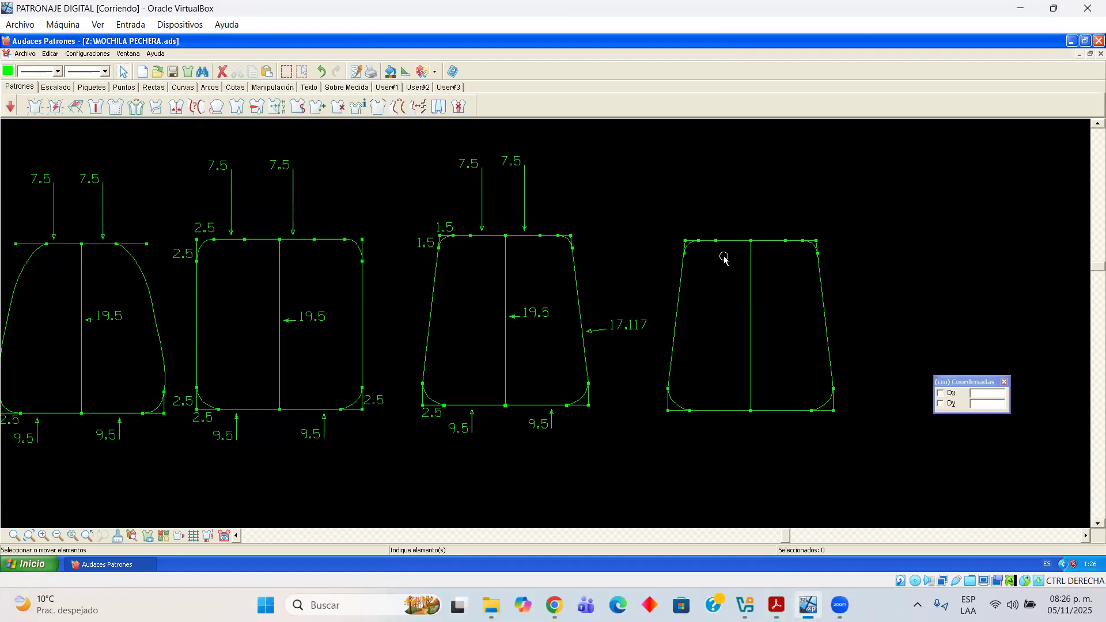
Delete the copied piece's centre line and draw a 5 cm horizontal line inward from its lower-left side point
left_click(751, 296)
key("Delete")
left_click(155, 87)
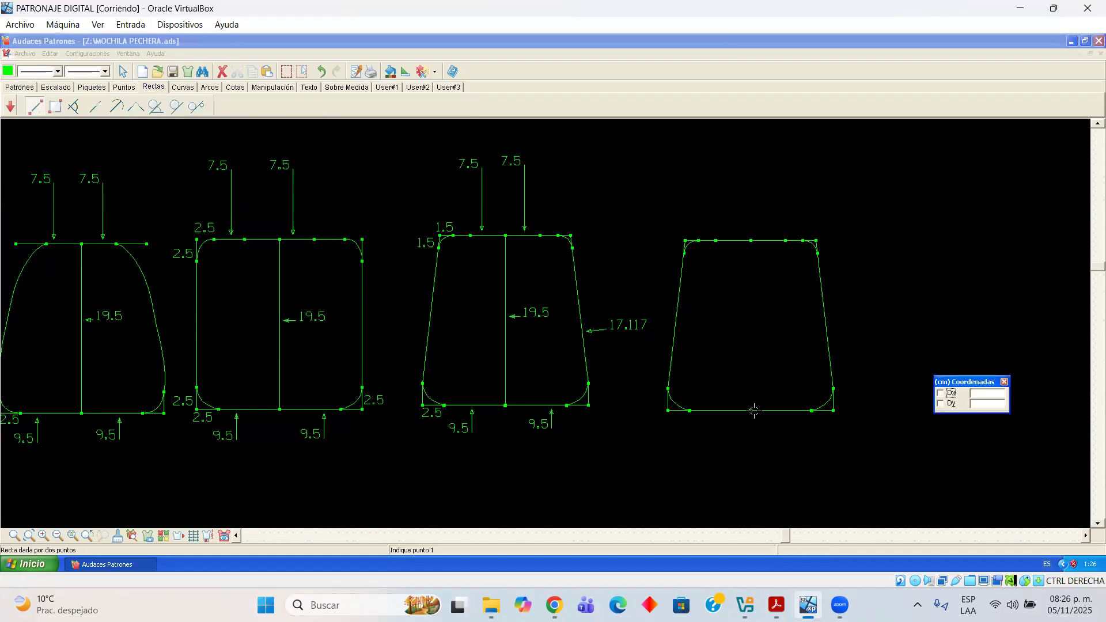
left_click(668, 390)
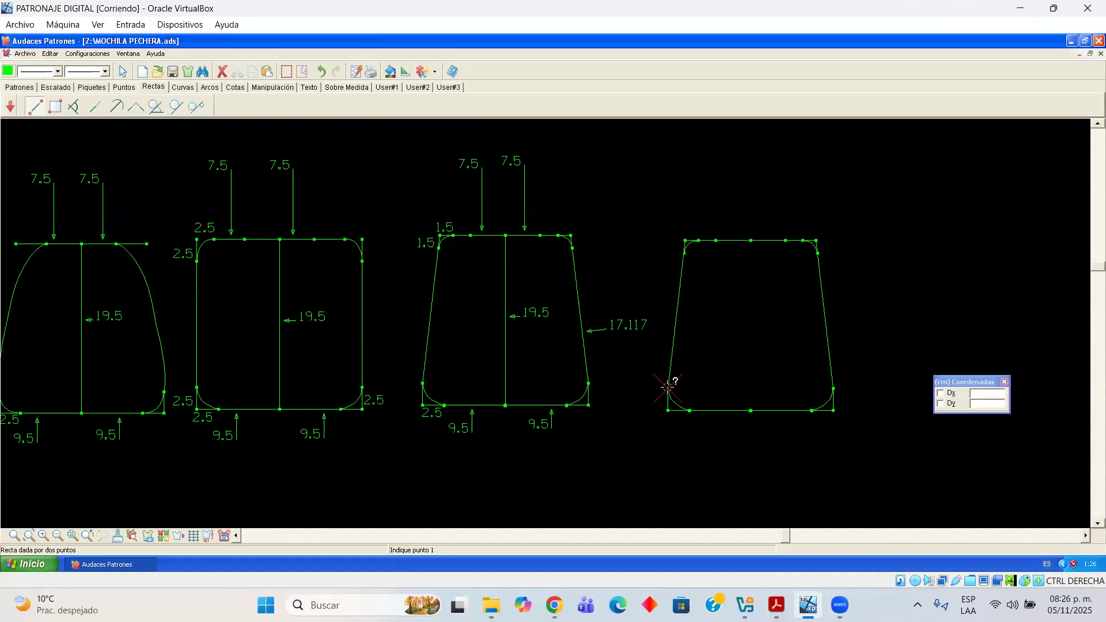
left_click(666, 384)
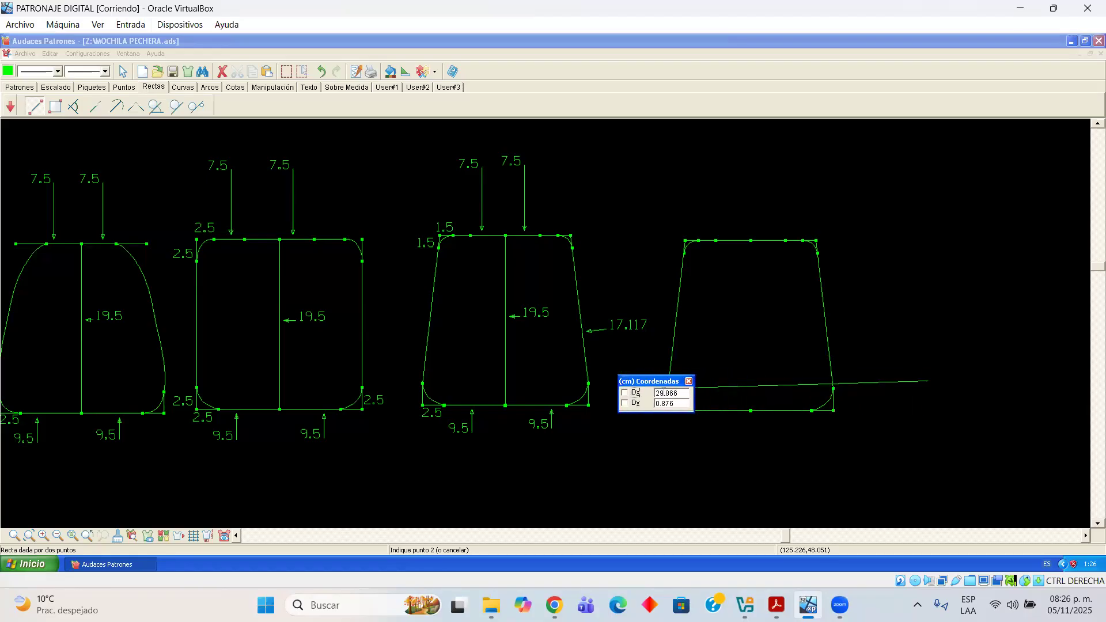
double_click(656, 396)
left_click_drag(658, 385, 604, 453)
type("5")
type("0")
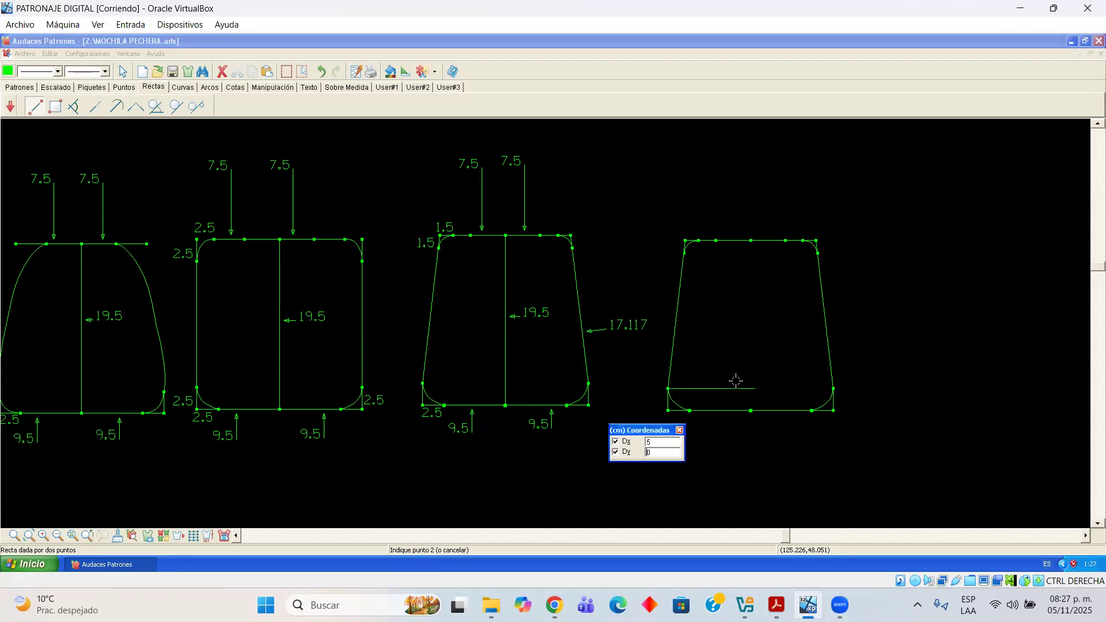
key("Return")
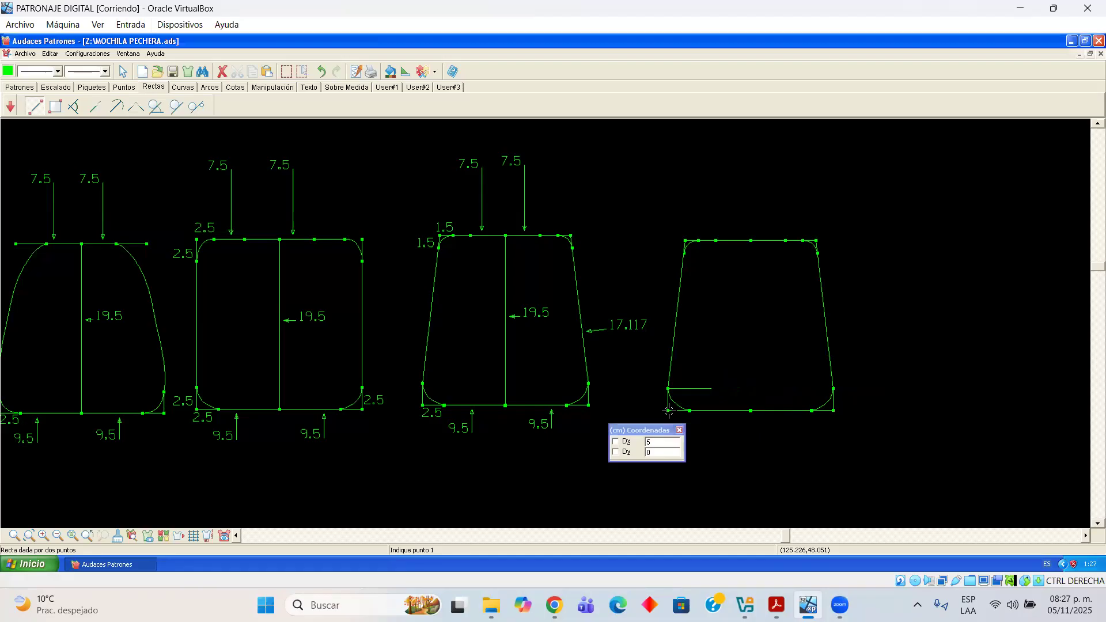
Place a point 5 cm along the copied piece's base from its lower-left corner and ready the two-point line tool
left_click(127, 89)
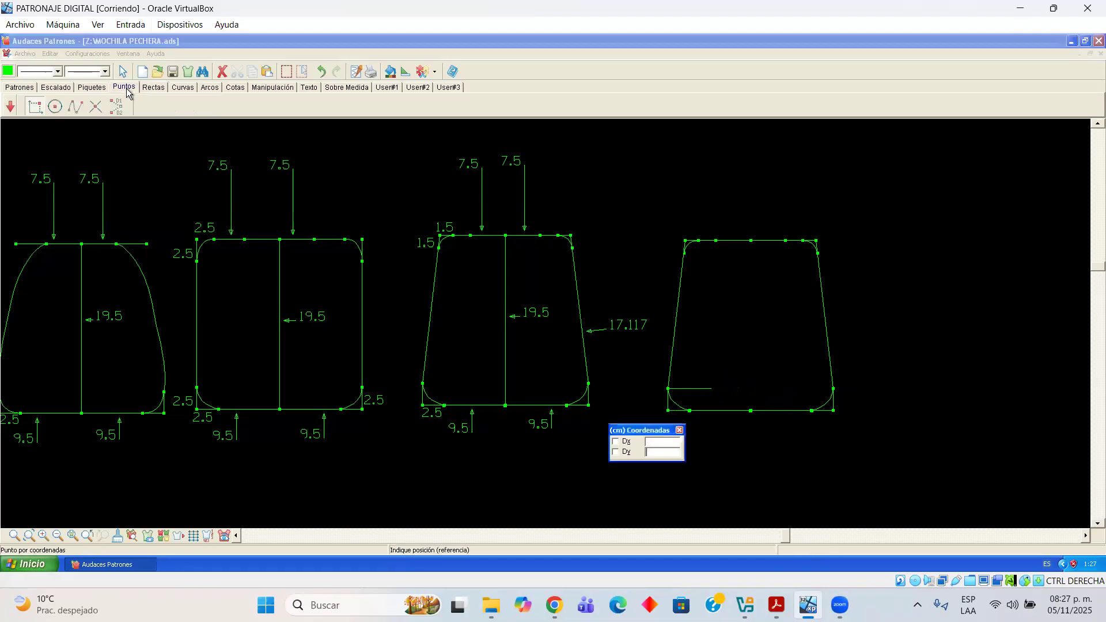
left_click(664, 410)
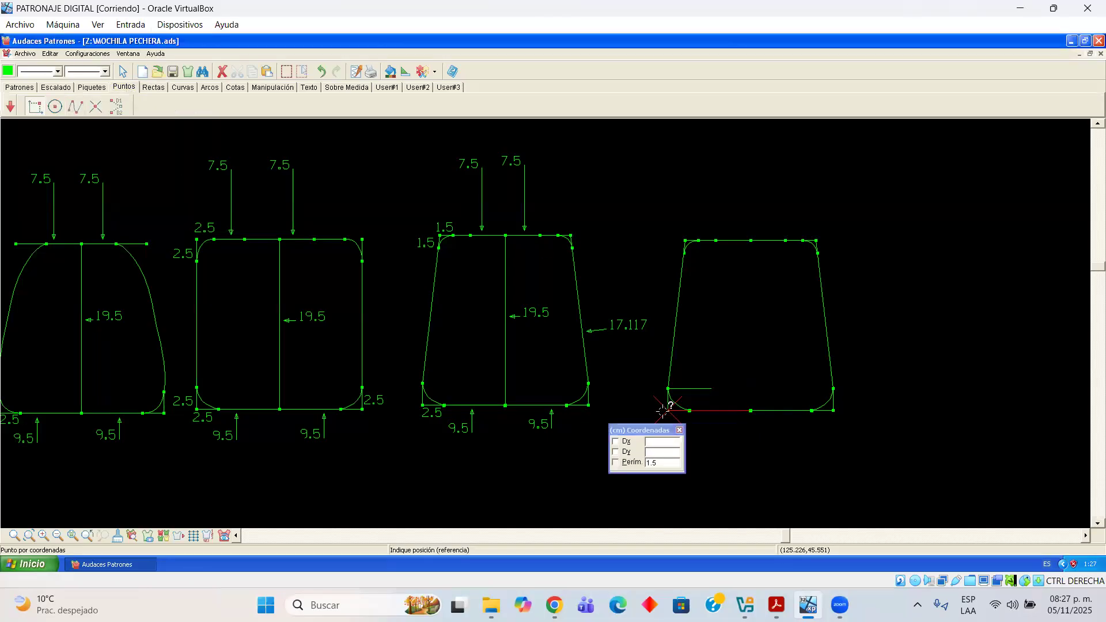
left_click(615, 463)
type("5")
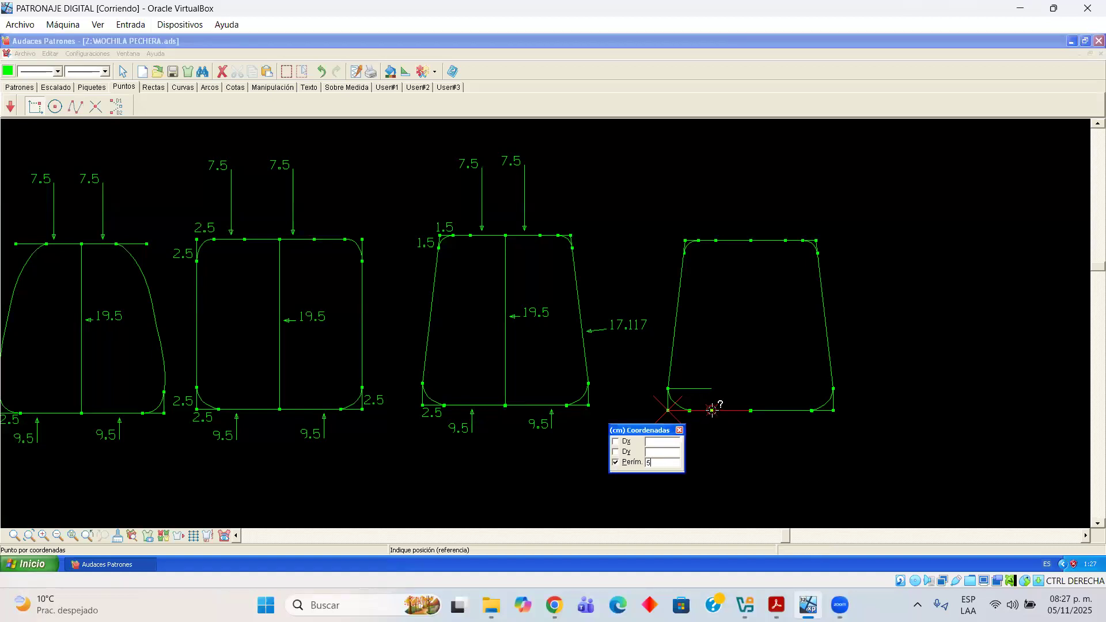
left_click(712, 410)
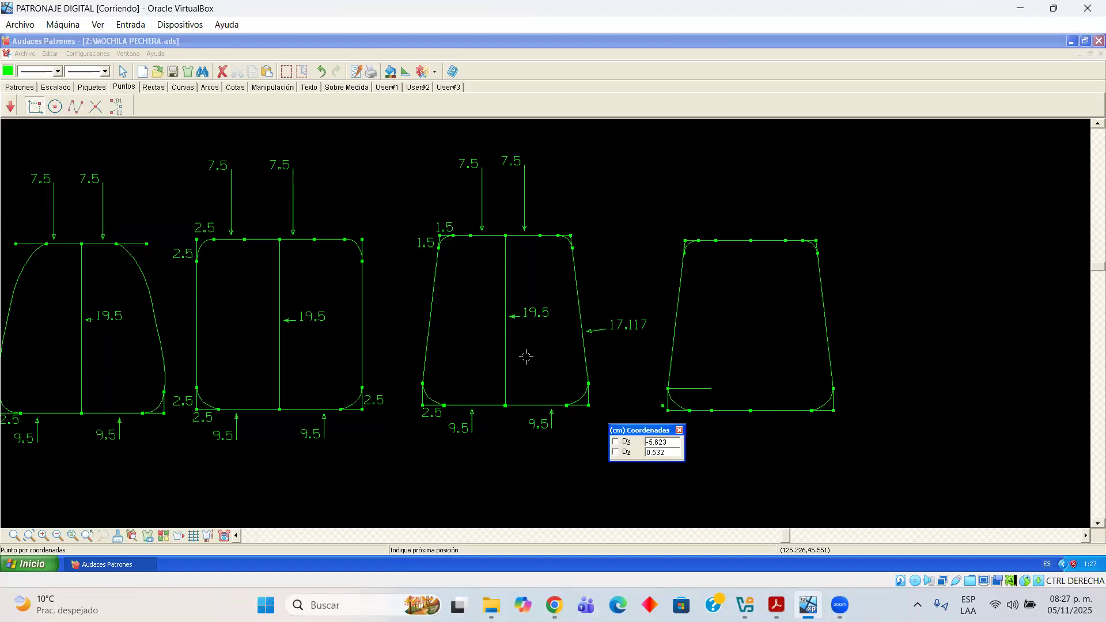
left_click(150, 87)
left_click(36, 107)
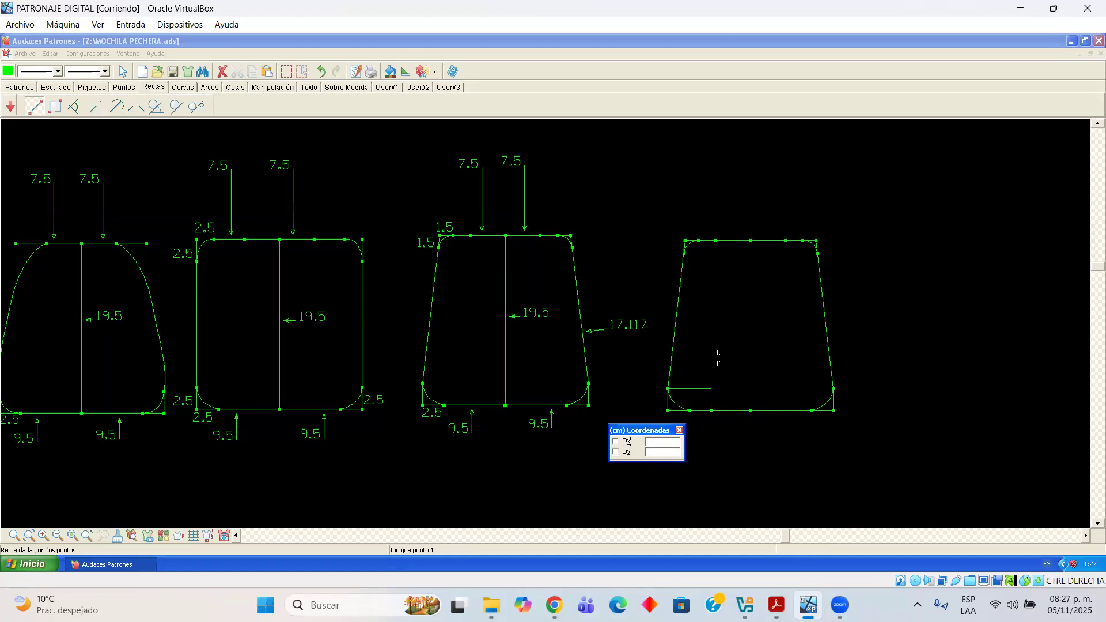
Check the labelled bag illustration in the mochila pechera PDF in Acrobat and return to Audaces Patrones
mouse_move(776, 605)
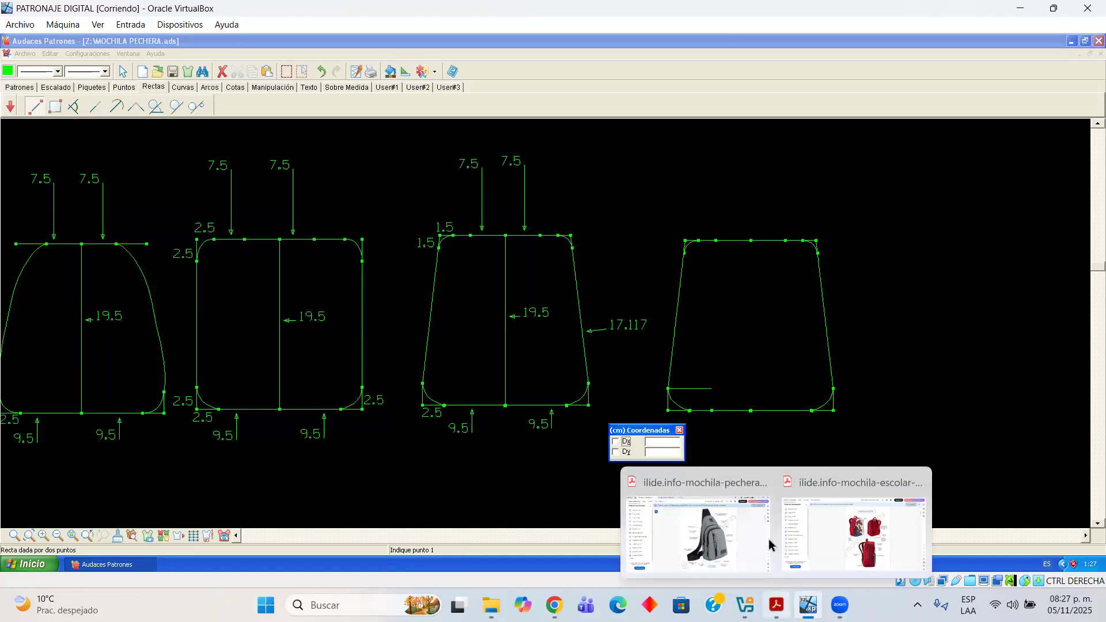
left_click(700, 518)
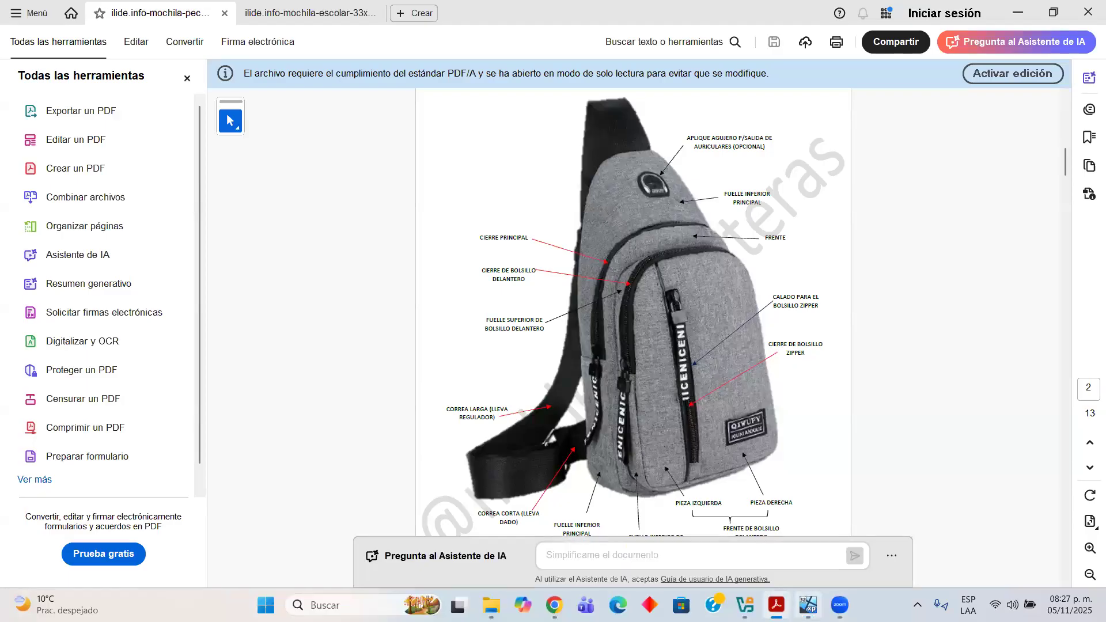
left_click(808, 605)
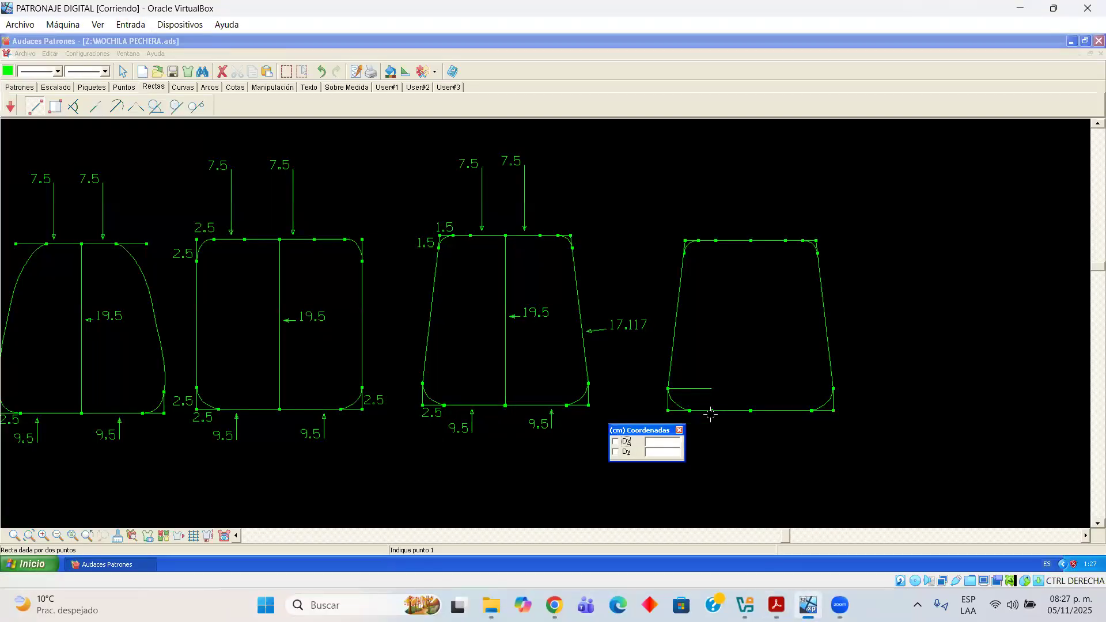
Draw a vertical 19.5 cm line upward from the 5 cm point on the copied piece's base
left_click_drag(663, 433, 642, 442)
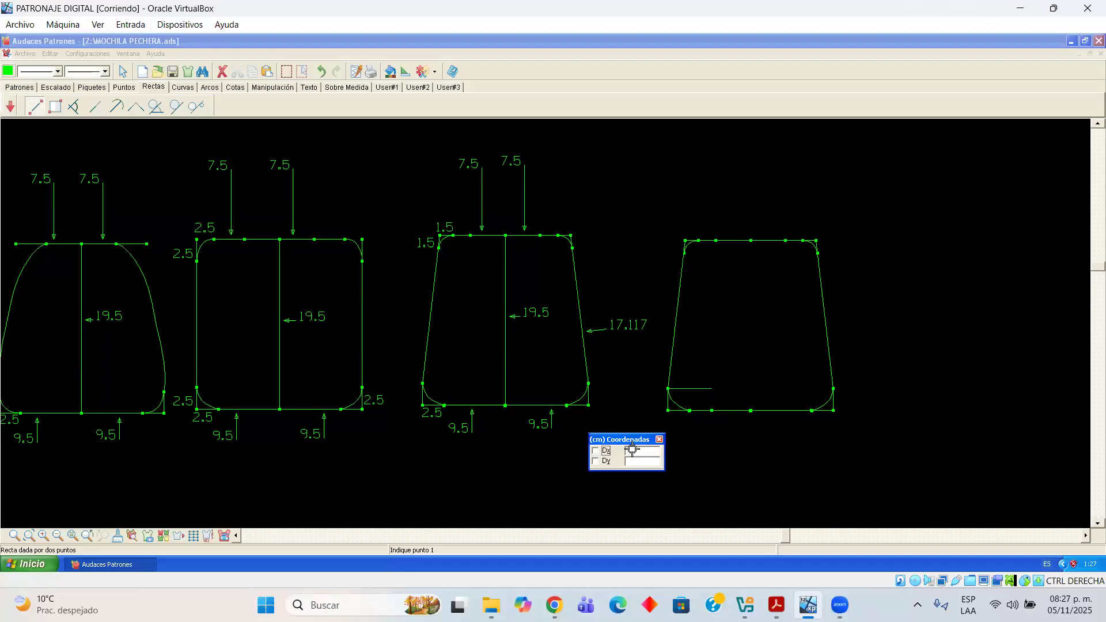
left_click(711, 410)
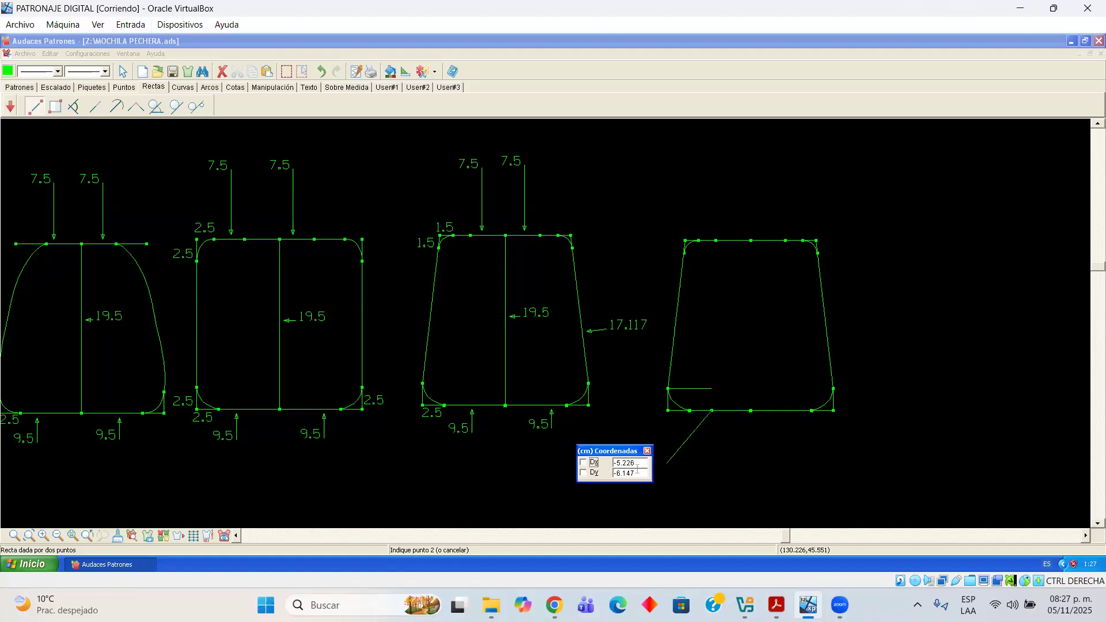
double_click(638, 462)
type("0")
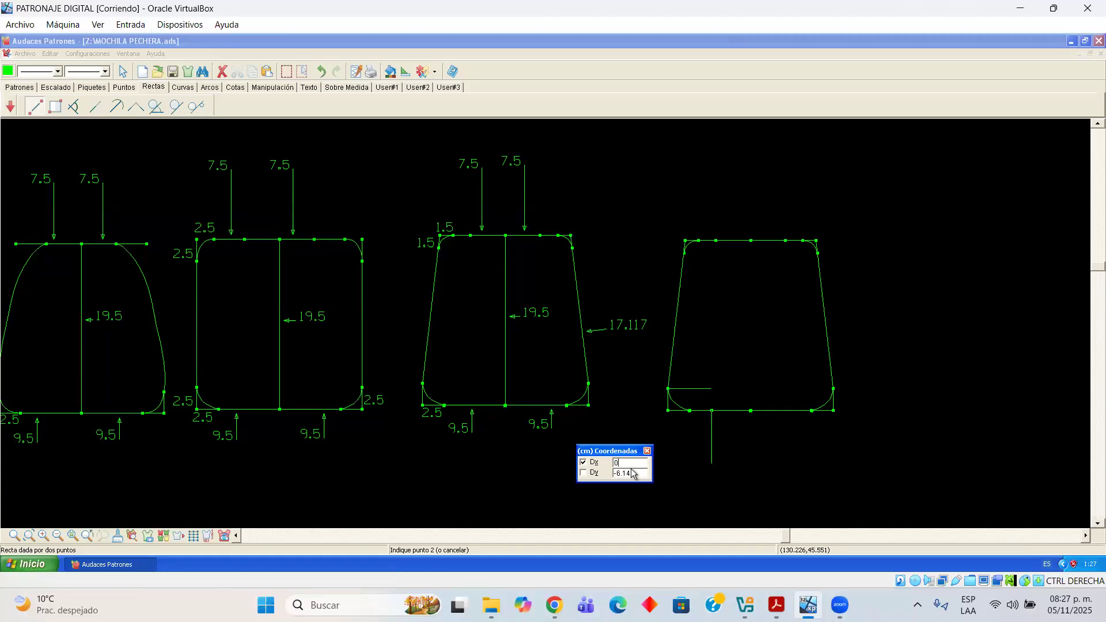
left_click_drag(633, 471, 599, 475)
type("19.5")
left_click(715, 206)
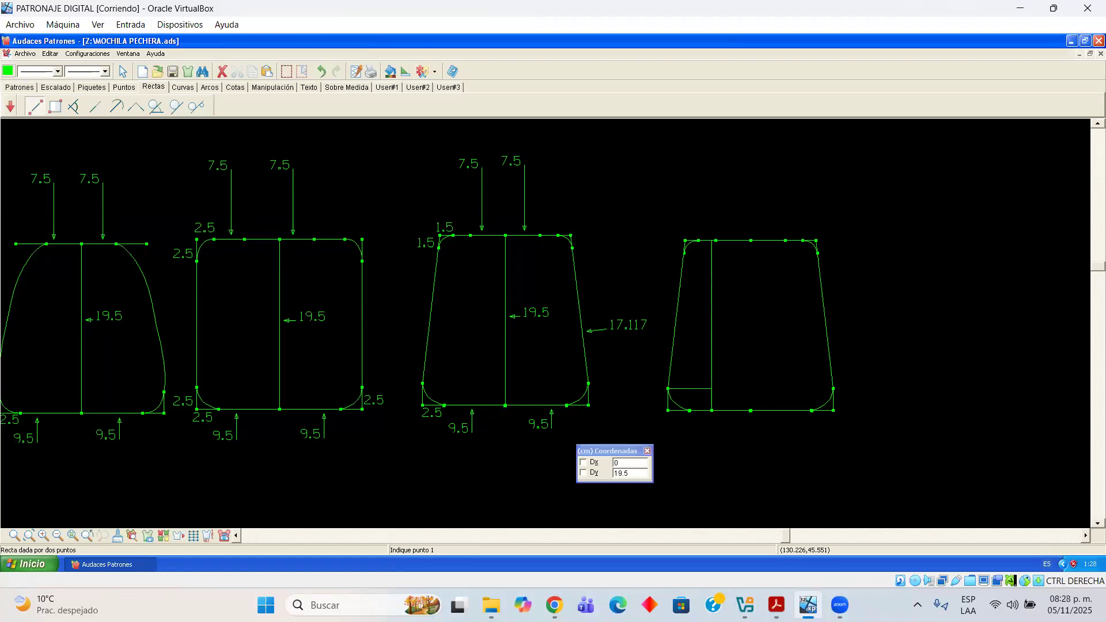
Examine the front pocket's left and right pieces on the bag illustration in the Acrobat PDF and return to Audaces Patrones
mouse_move(775, 604)
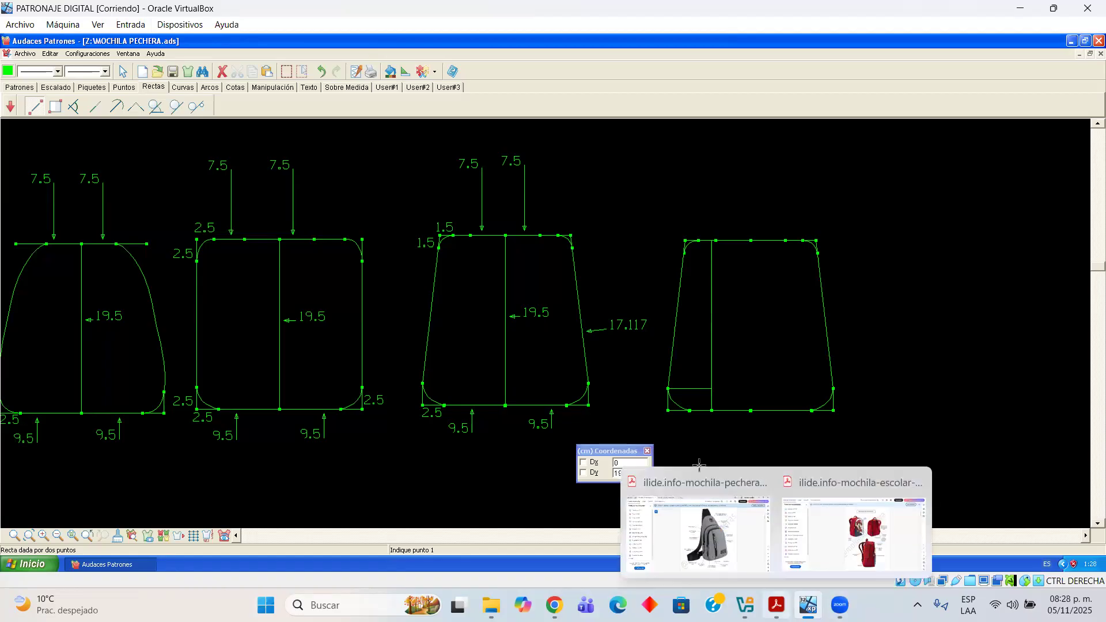
left_click(698, 466)
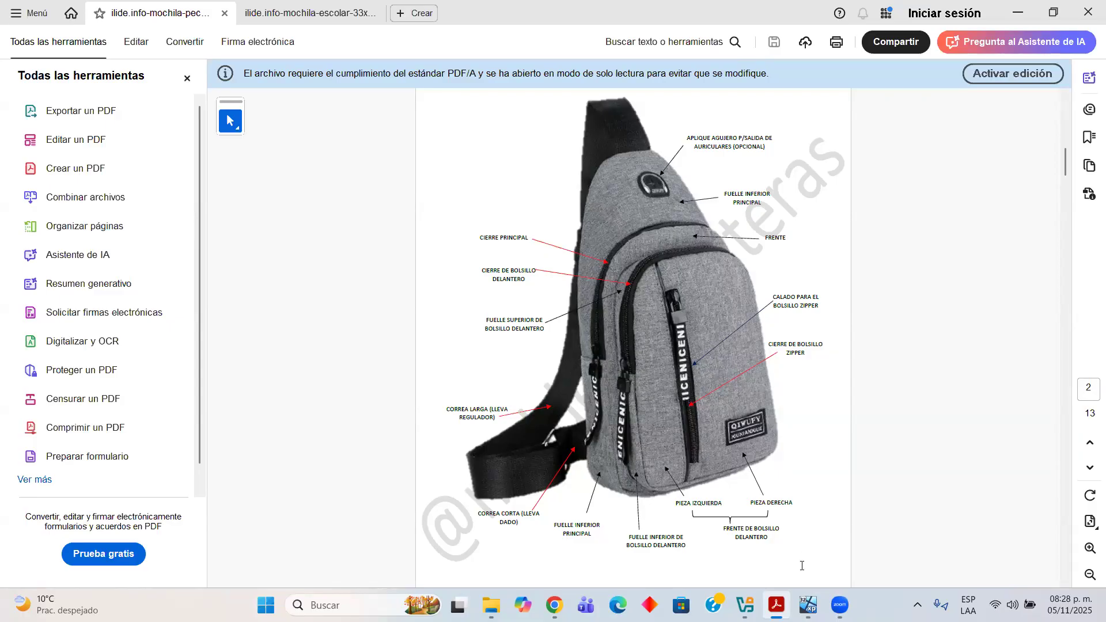
mouse_move(808, 605)
left_click(809, 521)
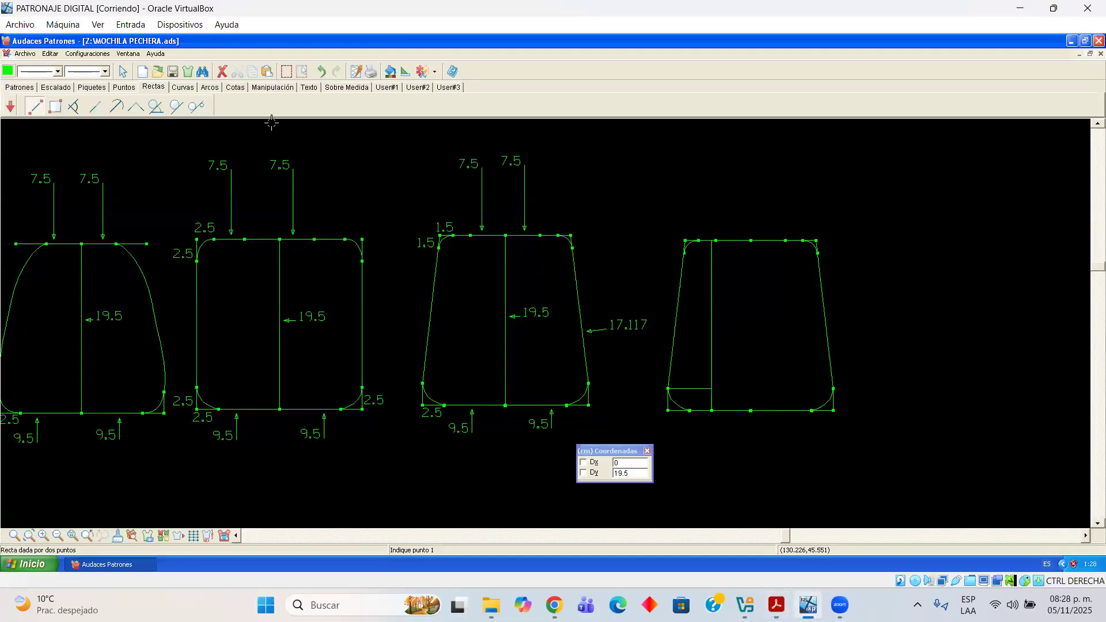
Delete the 19.5 cm vertical line from the copied piece
left_click(122, 71)
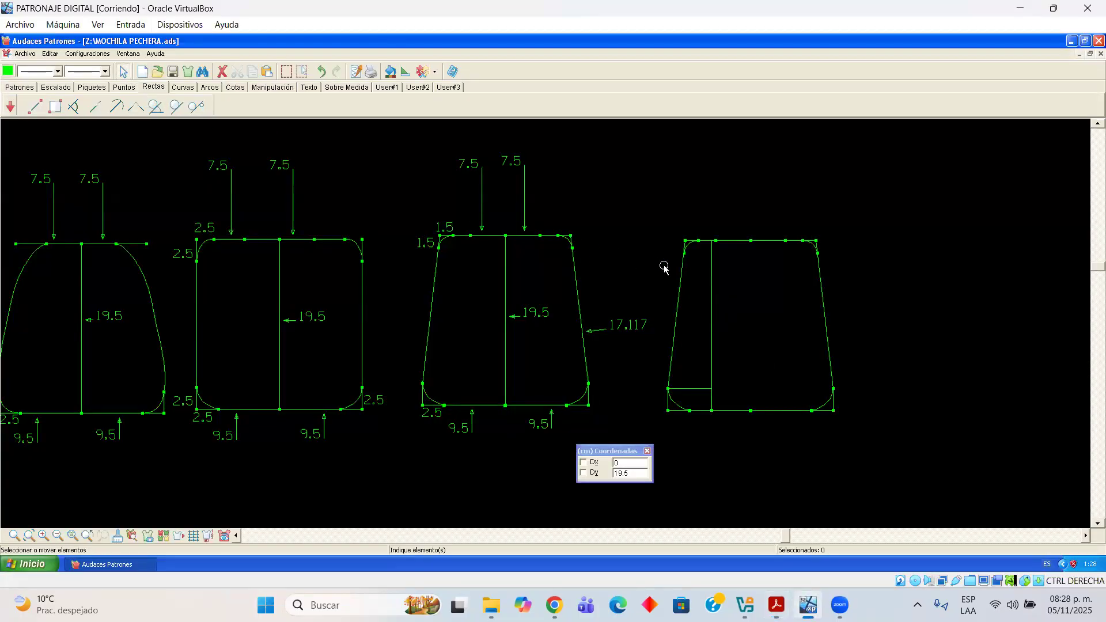
left_click(711, 278)
key("Delete")
Draw a slightly slanted dividing line from the 5 cm base point to the nearest existing point on the copied piece's top edge
left_click(35, 106)
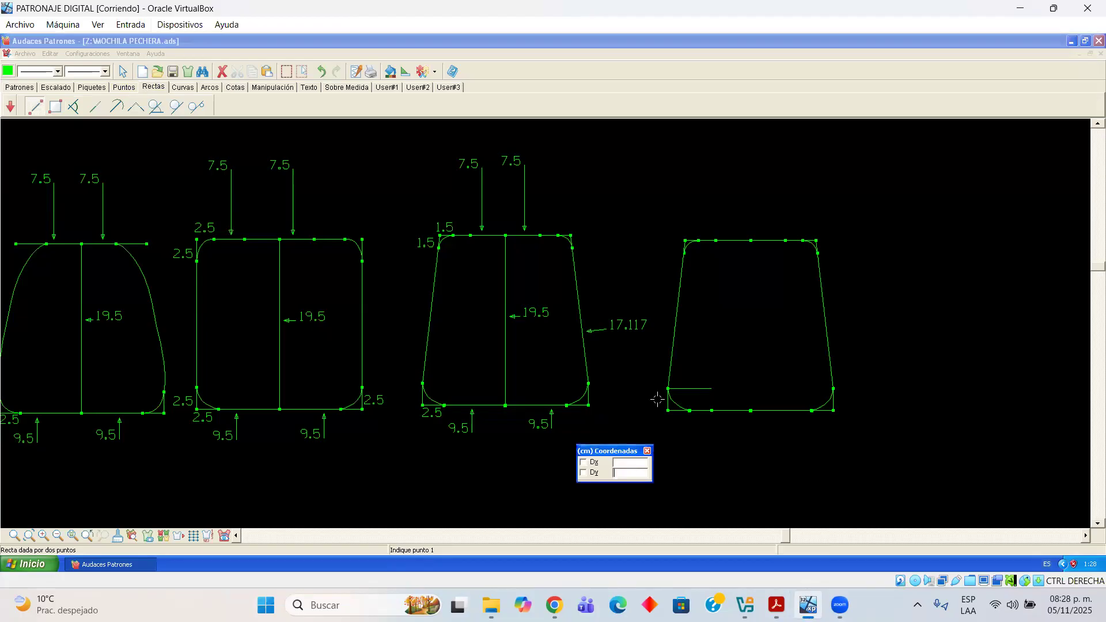
left_click(712, 410)
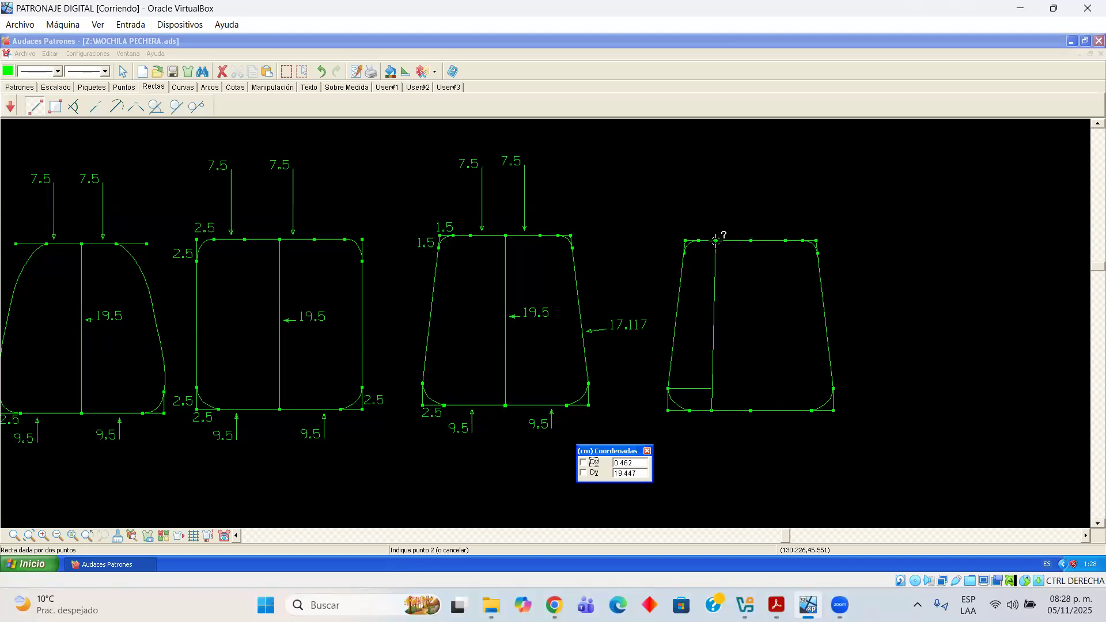
left_click(716, 240)
right_click(716, 422)
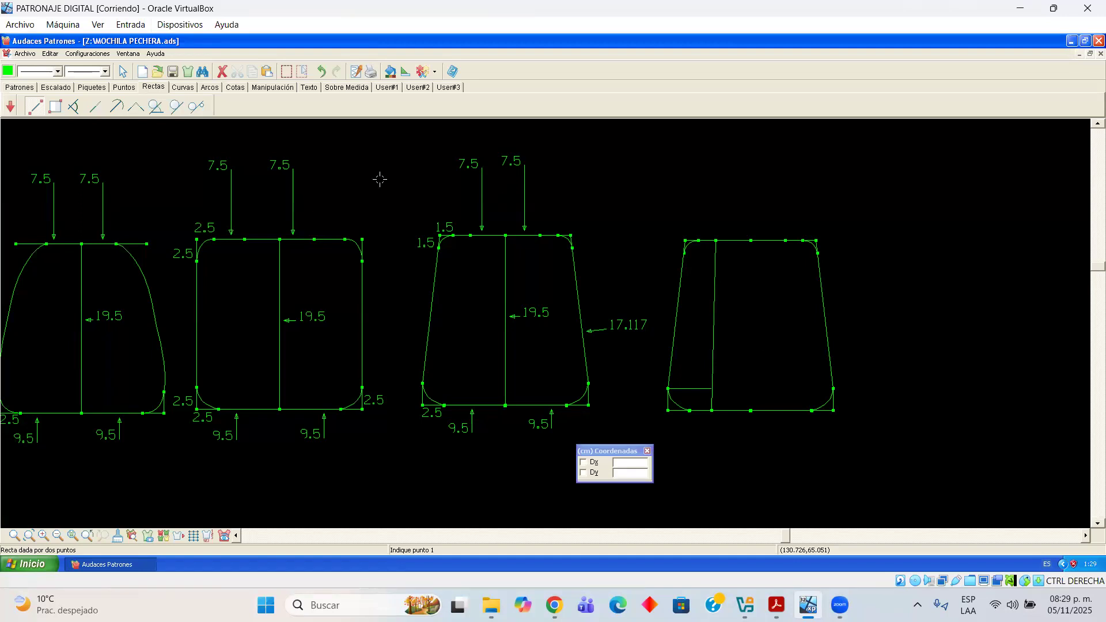
Select the whole divided piece, move it slightly up and to the left, and deselect it
left_click(122, 72)
left_click_drag(624, 211, 865, 423)
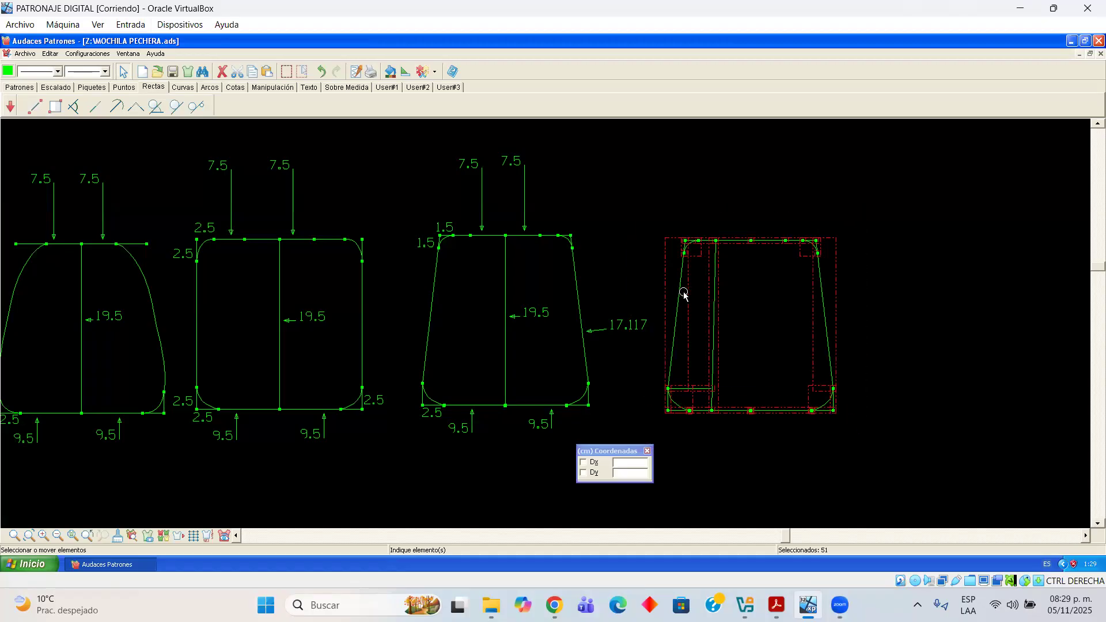
left_click_drag(684, 295, 673, 319)
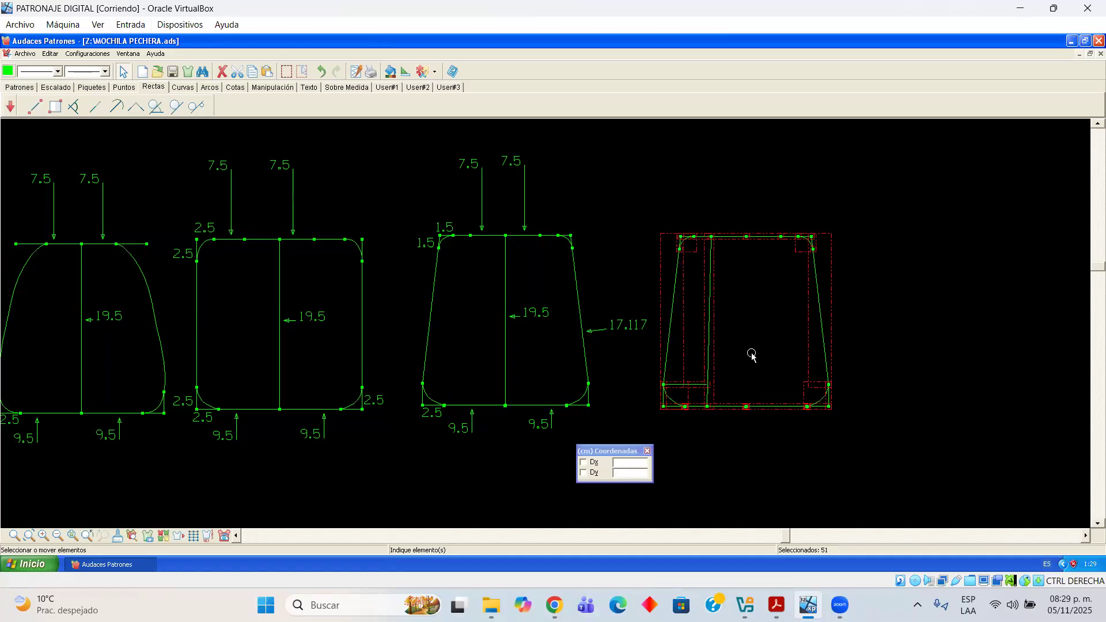
left_click(876, 324)
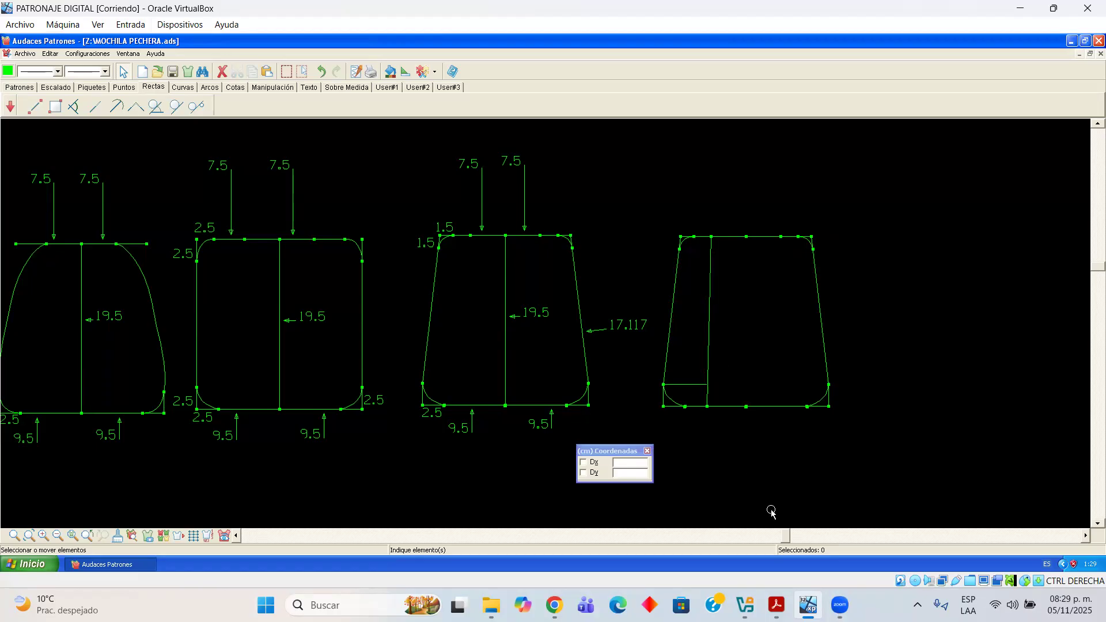
Trace the front pocket's upper and lower gussets on the bag illustration in the Acrobat PDF and return to Audaces Patrones
mouse_move(778, 602)
scroll(788, 424, "down", 1)
left_click(699, 547)
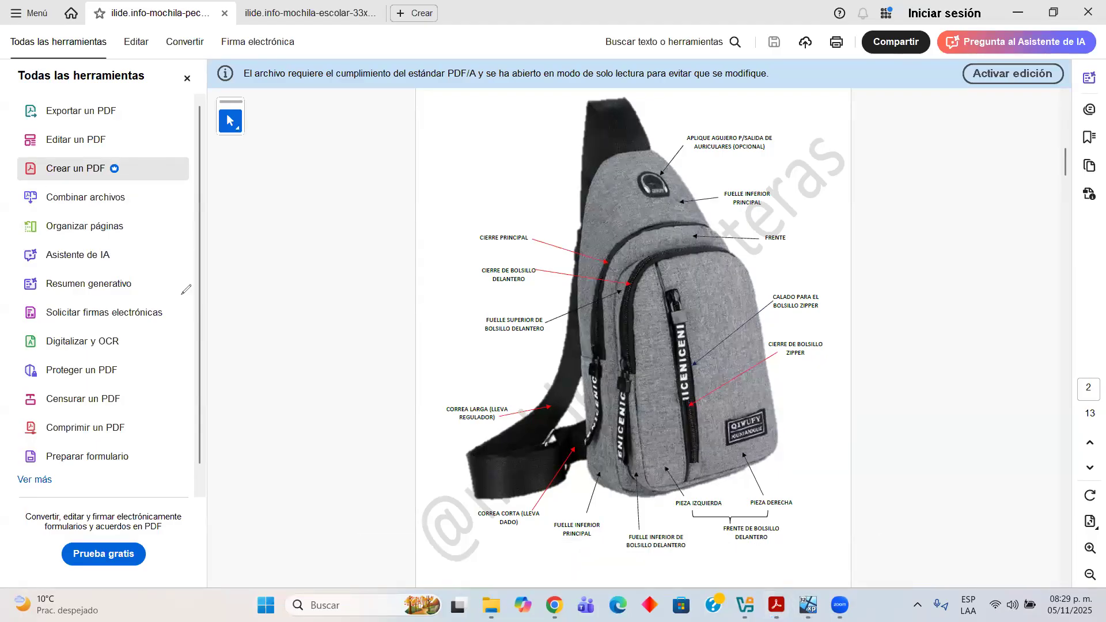
mouse_move(640, 439)
left_mouse_down()
mouse_move(649, 484)
mouse_move(671, 488)
left_mouse_up()
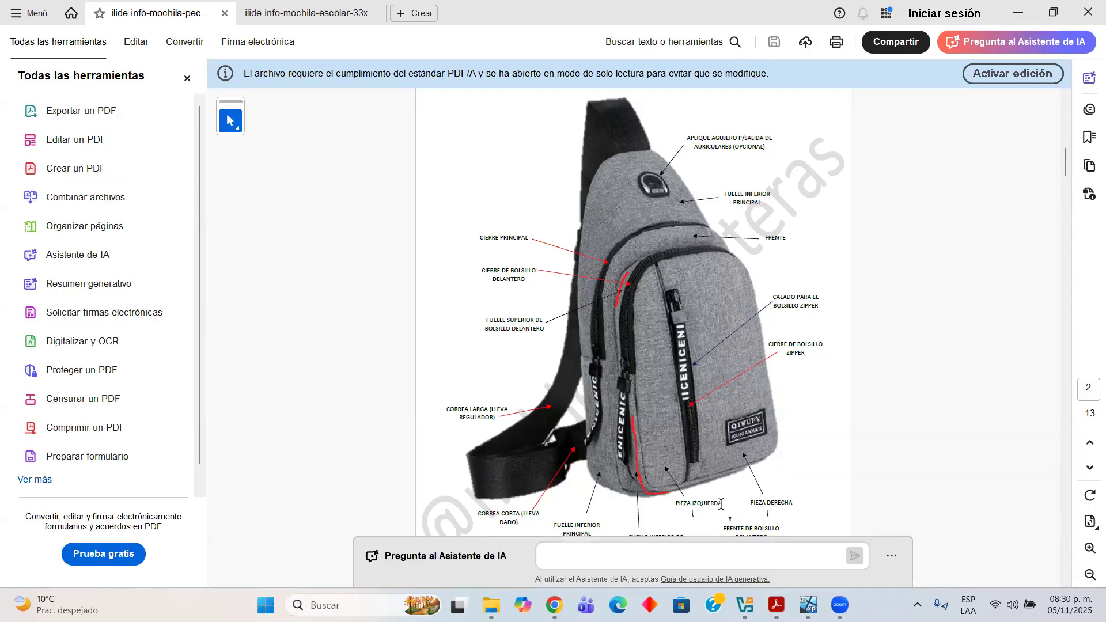
left_click(808, 605)
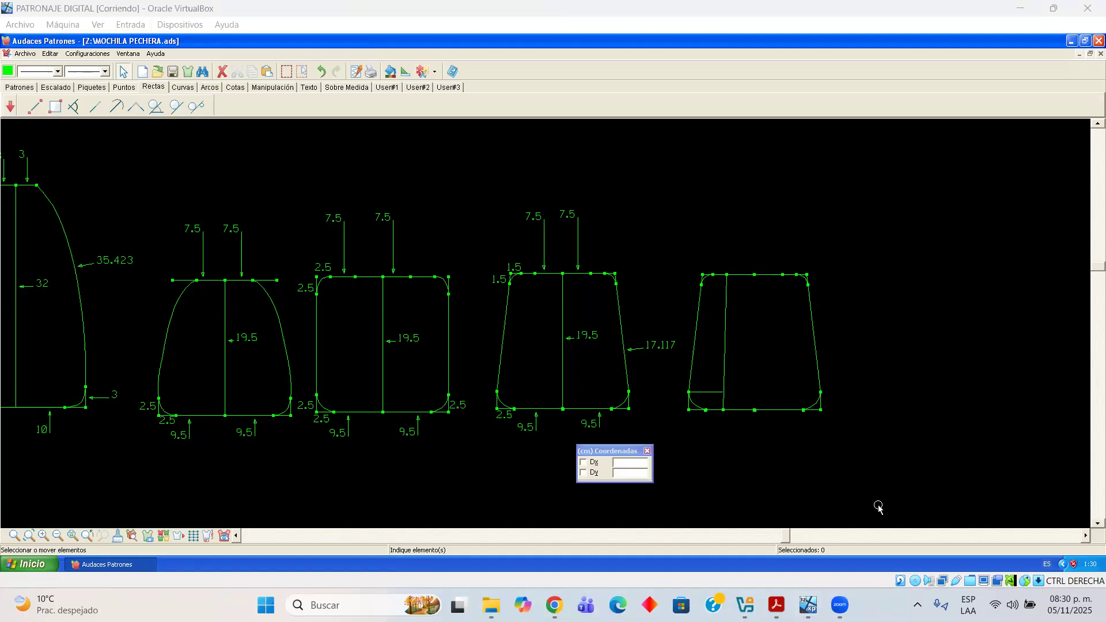
Draw a 3.5 by 19.5 cm vertical rectangle for the pocket gusset in the empty area beside the divided piece
left_click(1077, 538)
left_click(1077, 537)
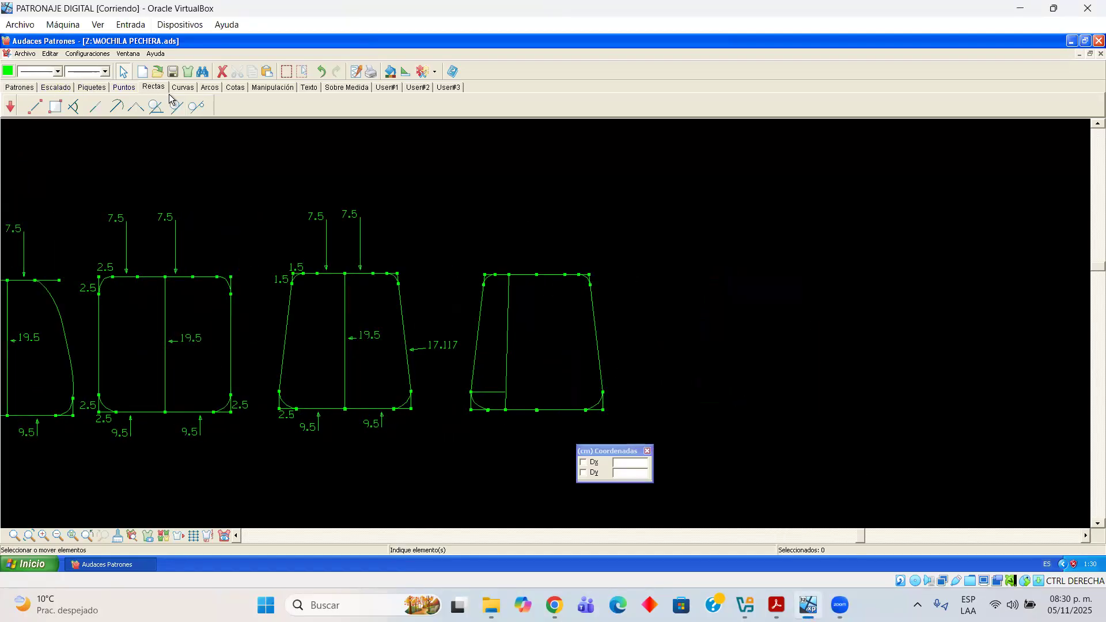
left_click(55, 106)
left_click(696, 159)
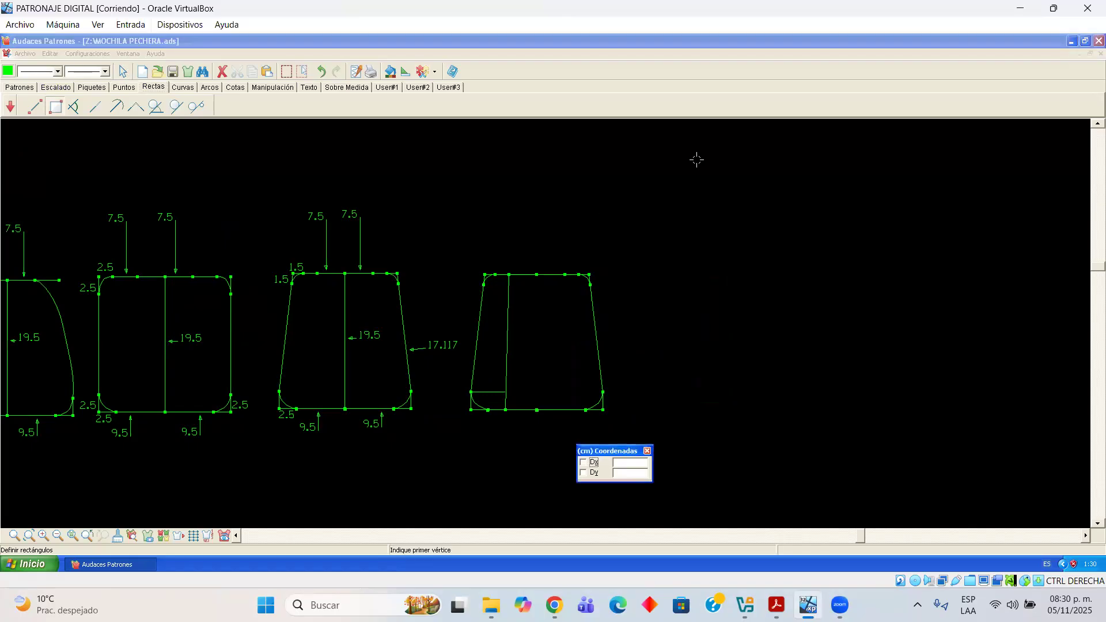
left_click_drag(637, 451, 827, 350)
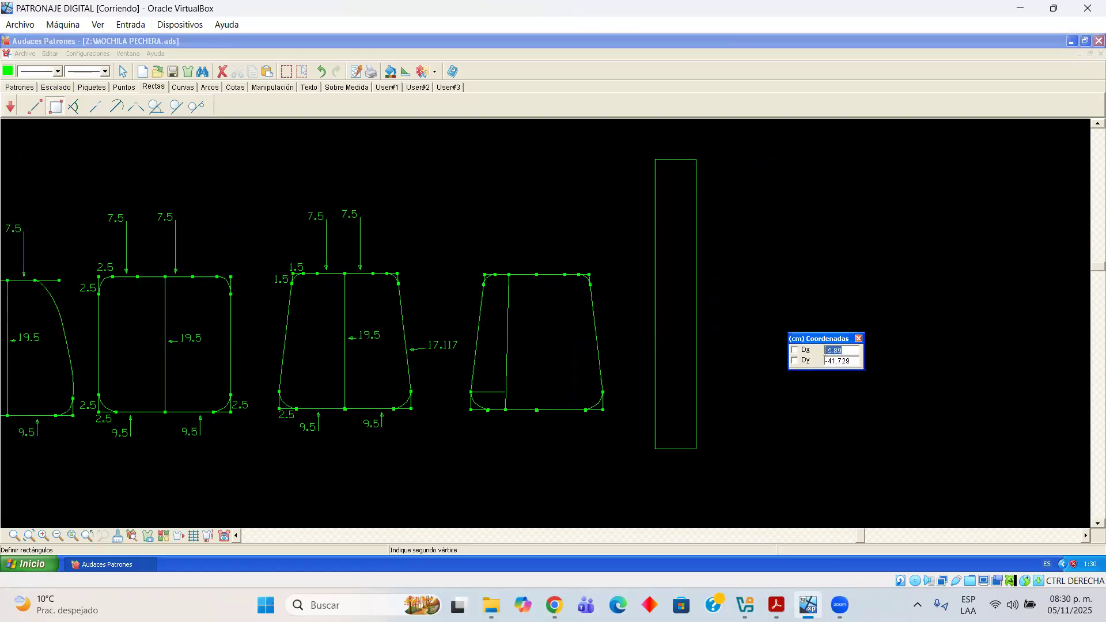
type("6")
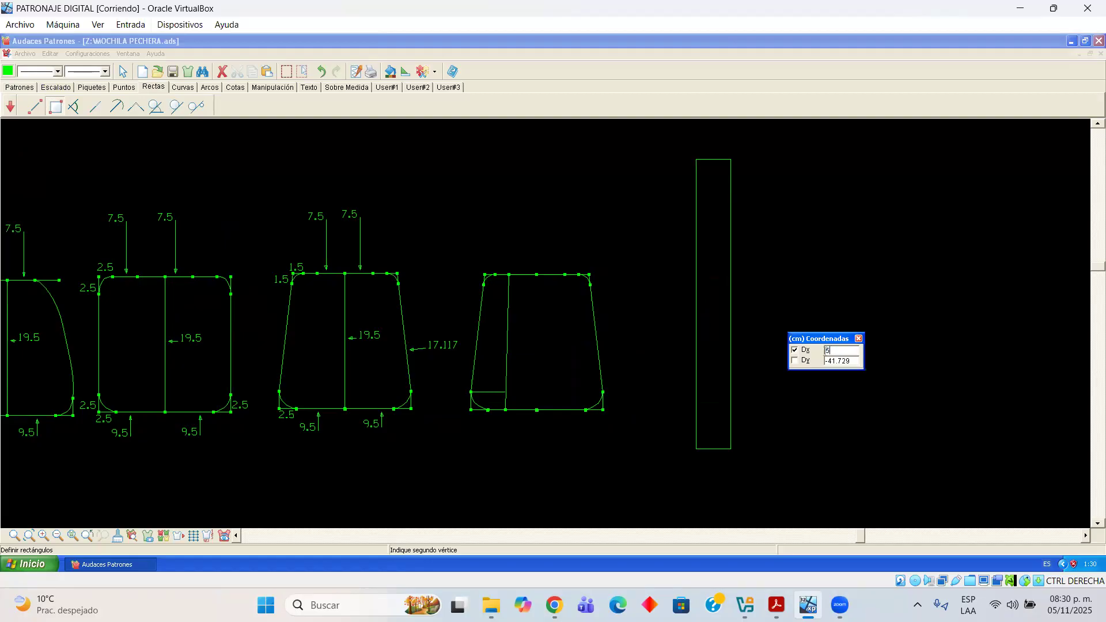
type("5.5")
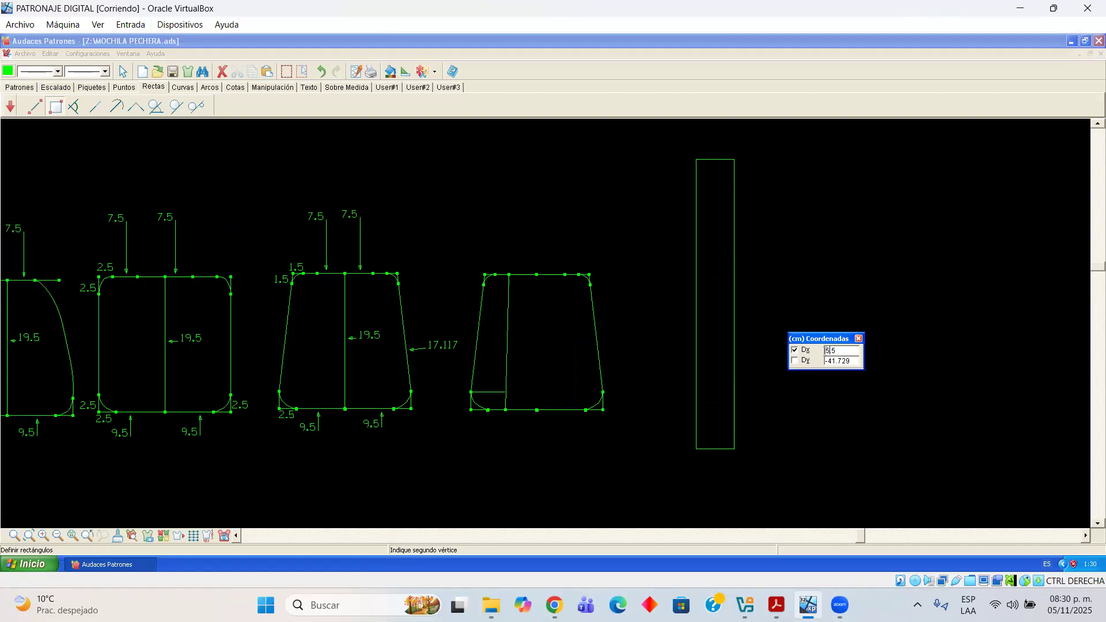
key("Delete")
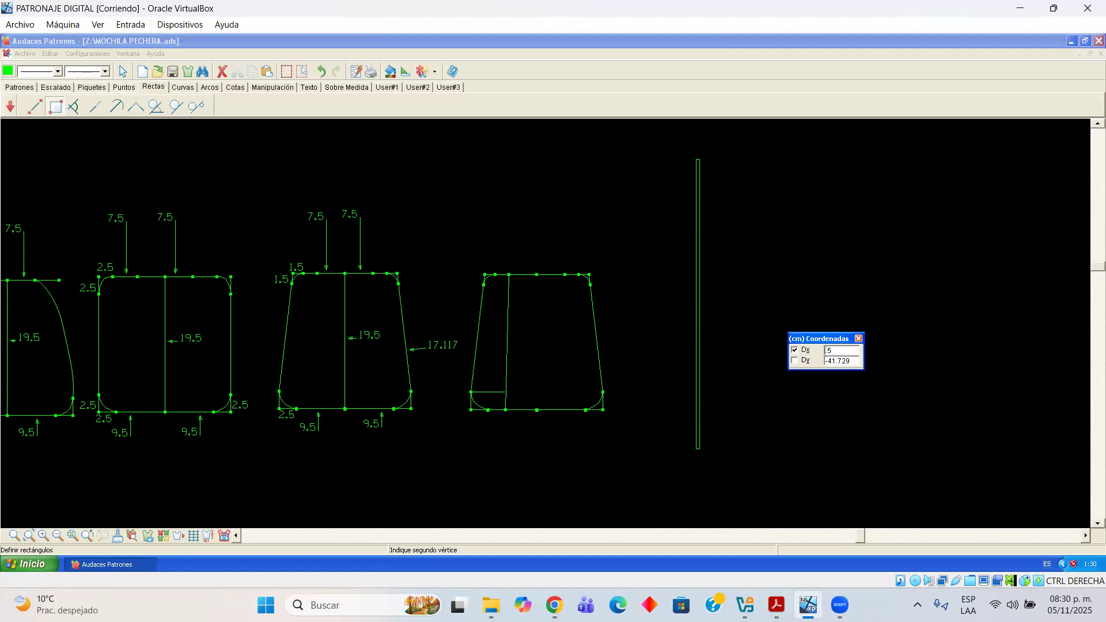
type("3")
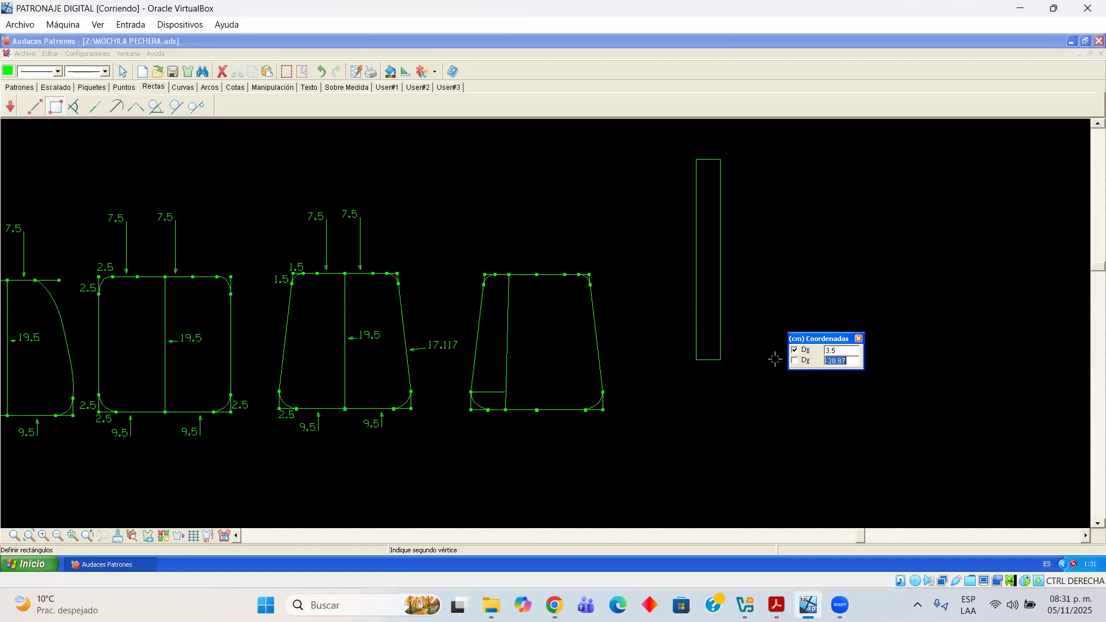
type("19")
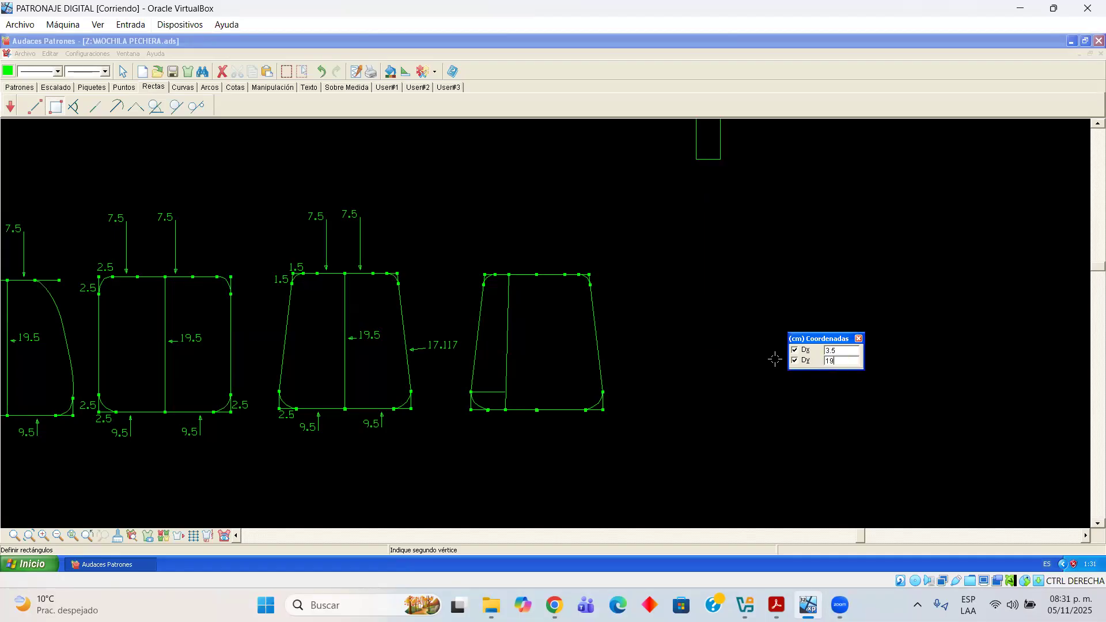
type(".5-")
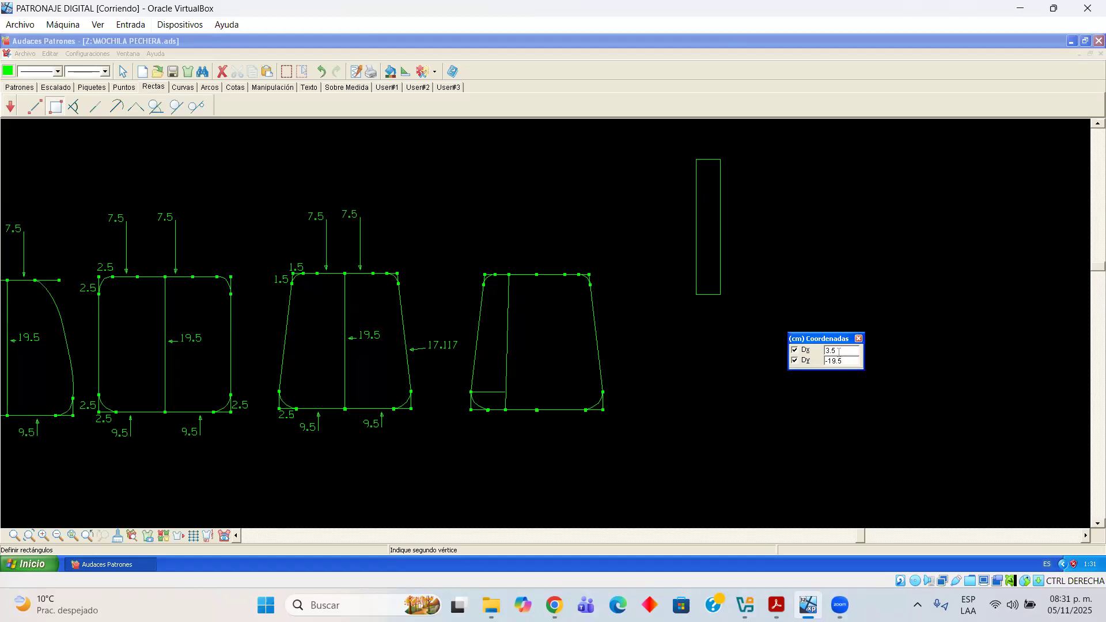
key("Return")
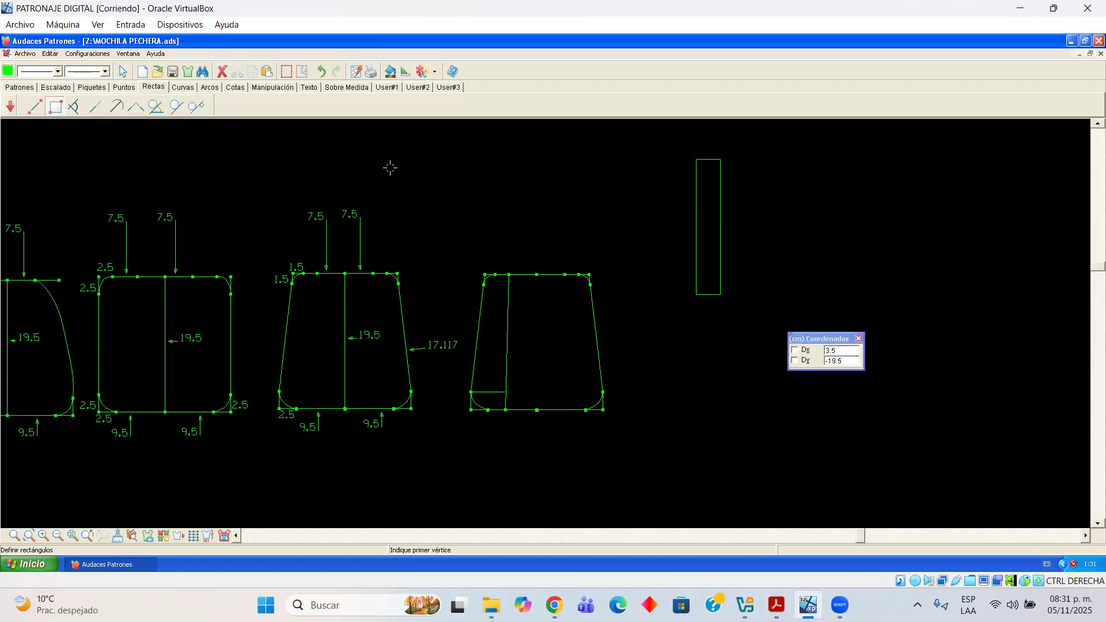
Move the gusset rectangle level with the divided pocket piece and place a copy of it alongside
left_click(123, 72)
left_click_drag(652, 144, 772, 354)
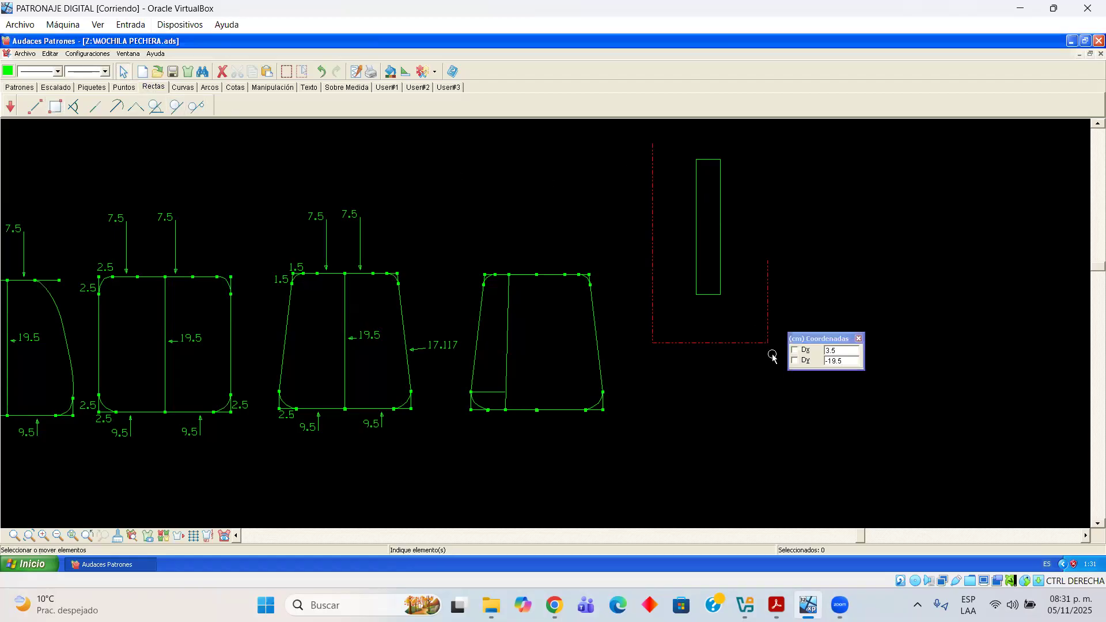
left_click_drag(711, 297, 669, 410)
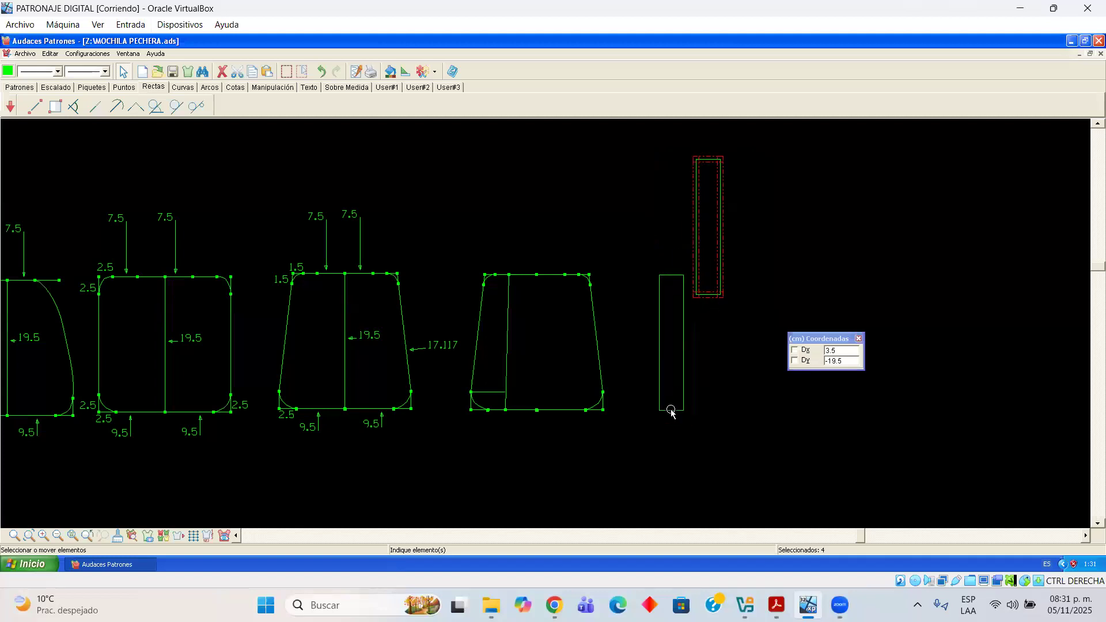
left_click(720, 399)
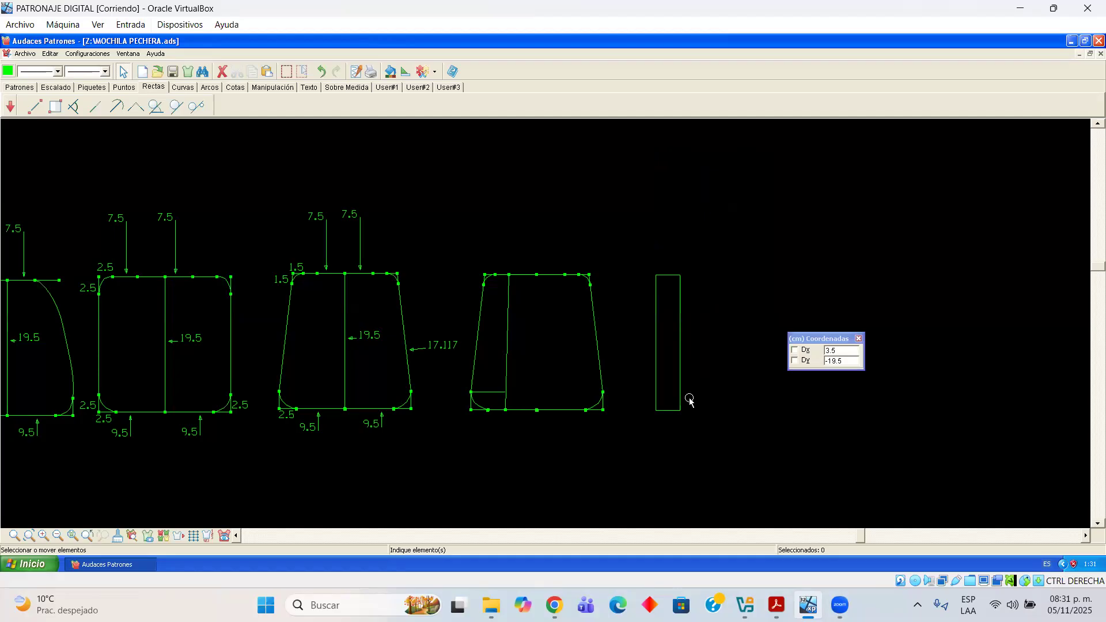
left_click_drag(627, 253, 562, 358)
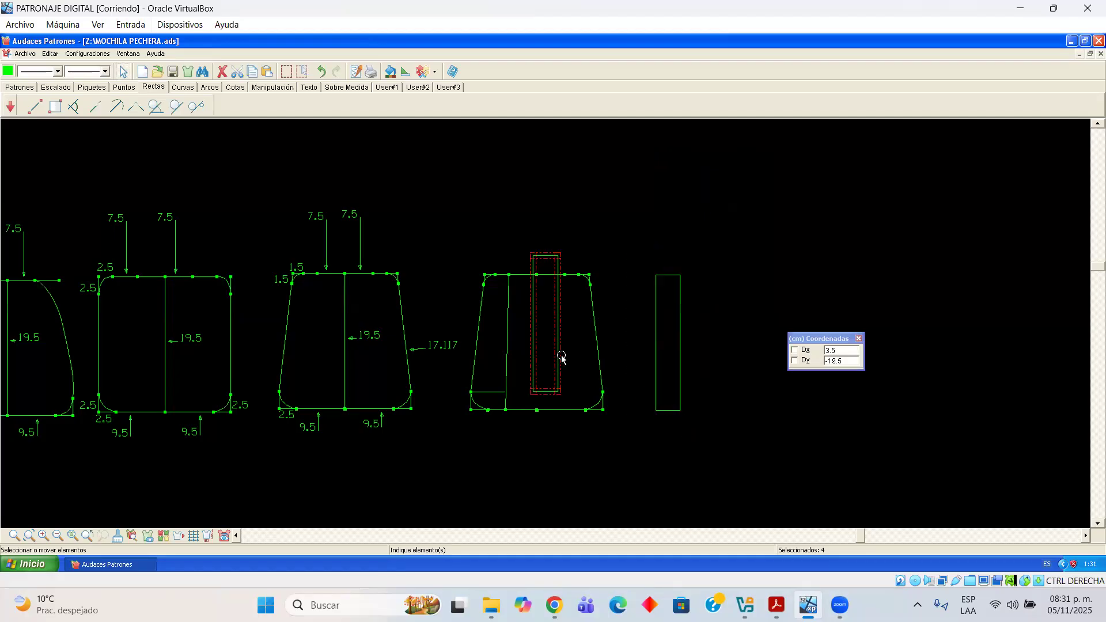
left_click(720, 378)
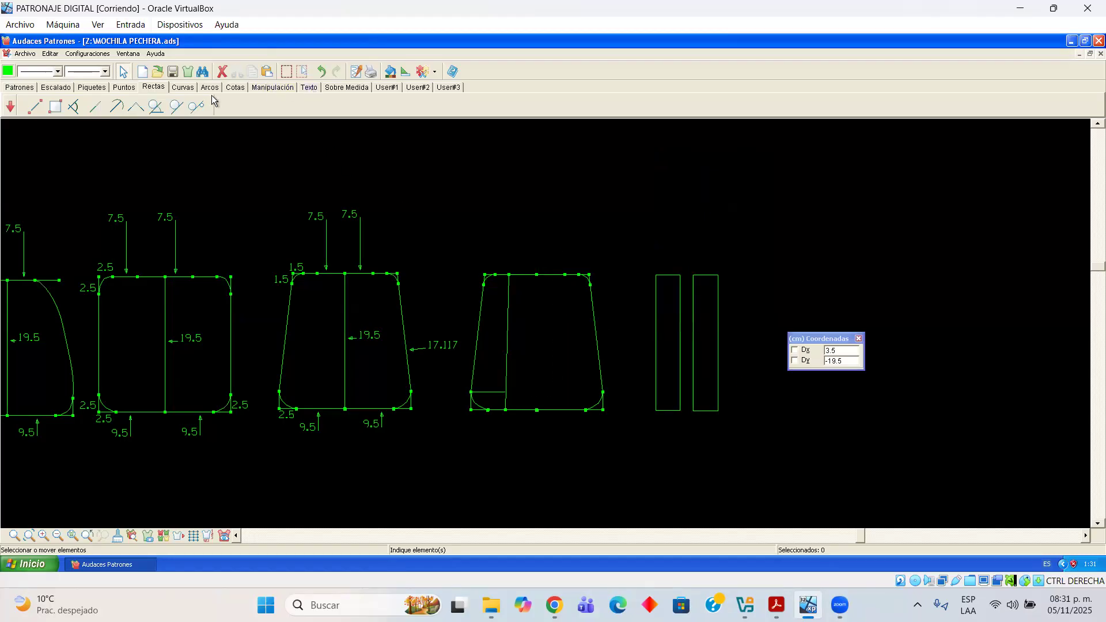
Label both gusset rectangles "FUELLE INFERIOR" with text rotated 90°
left_click(308, 87)
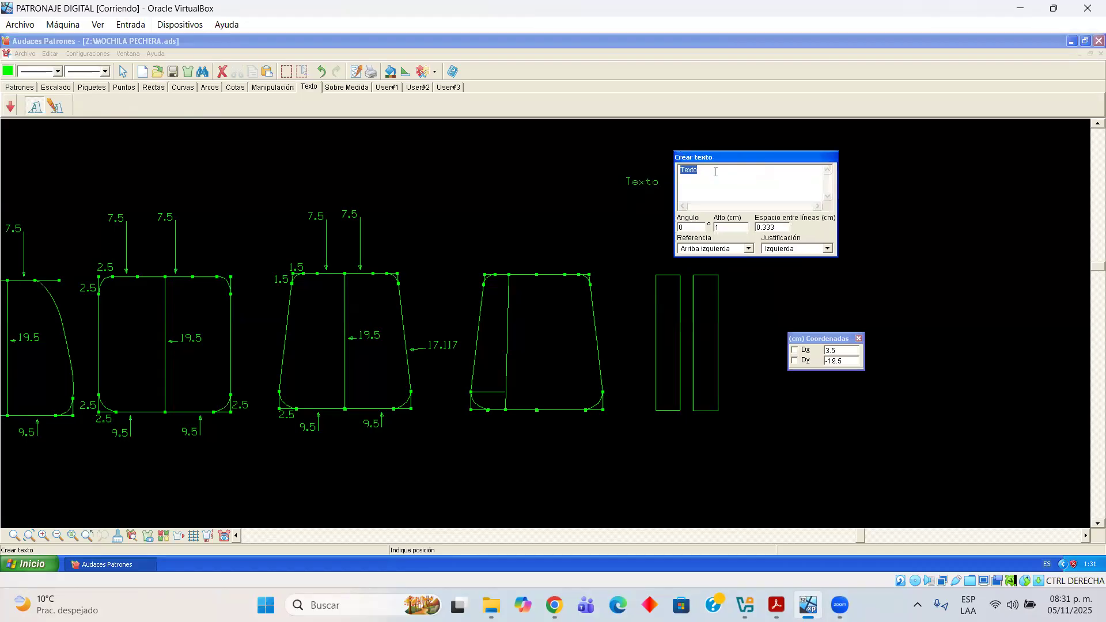
type("fuell")
key("BackSpace")
key("BackSpace")
key("BackSpace")
key("BackSpace")
key("BackSpace")
type("FUELLE INFERIOR")
key("Tab")
type("90")
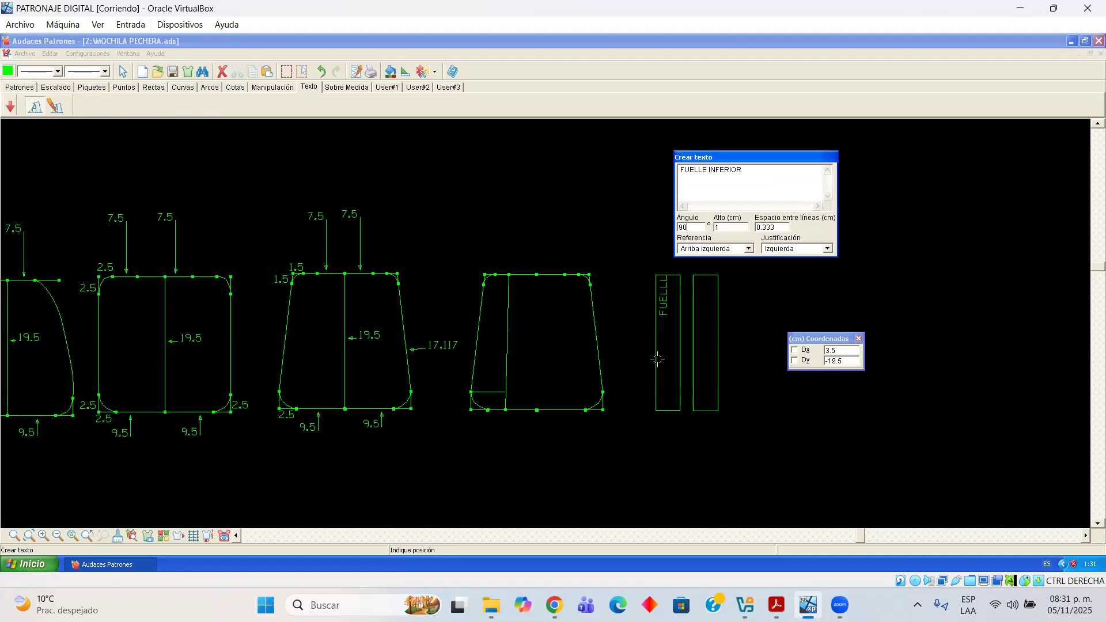
left_click(660, 381)
left_click(699, 382)
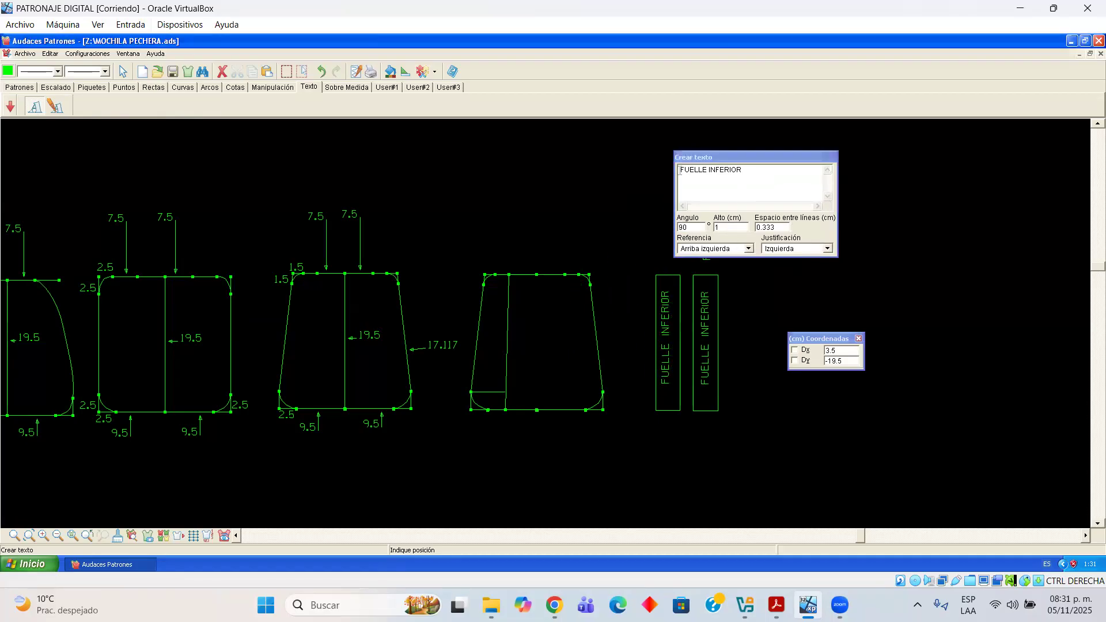
Label the narrow part of the divided piece "PIEZA 1 BOLSILLO" with vertical text
left_click_drag(745, 171, 627, 171)
type("P")
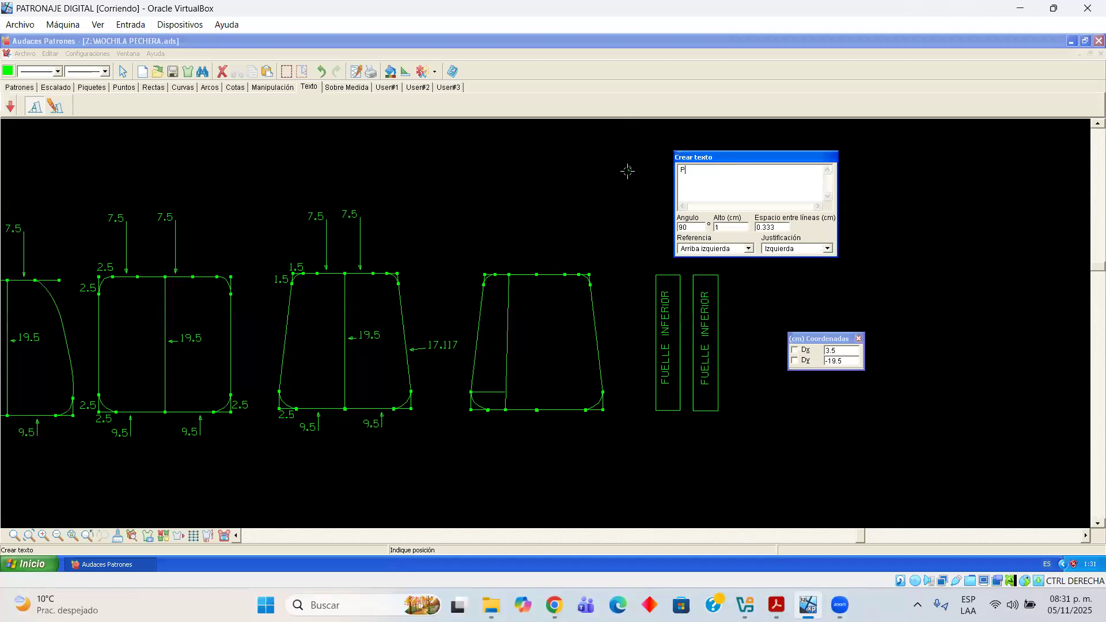
type("IEZA 1 BOLSILLO")
left_click(489, 397)
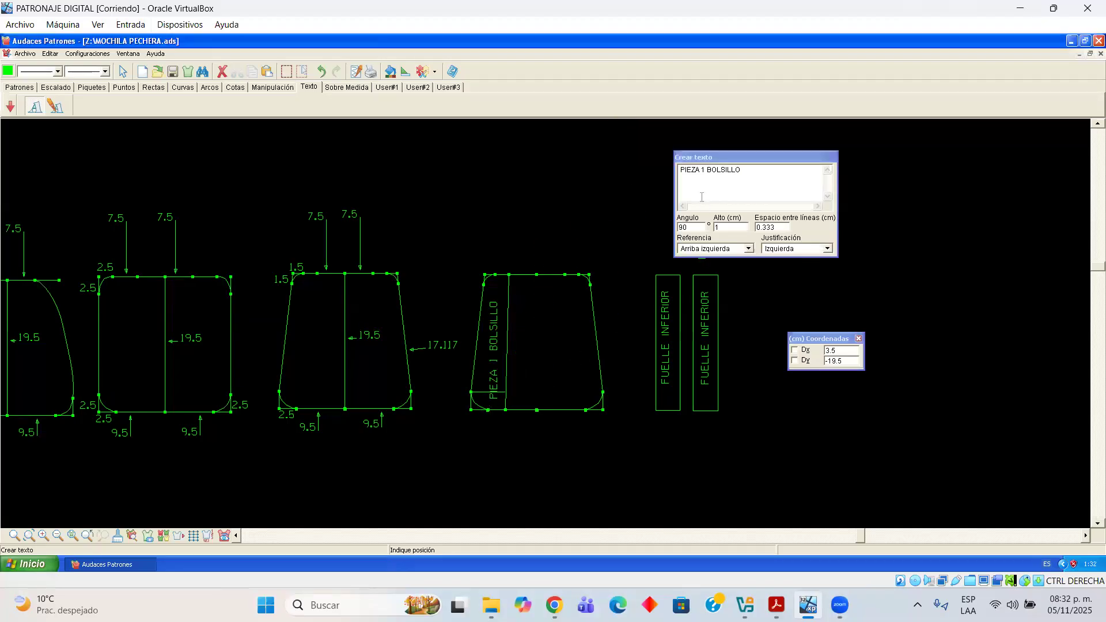
Label the wide part of the divided piece "PIEZA 2 BOLSILLO" and leave the text command
double_click(706, 174)
left_click(707, 173)
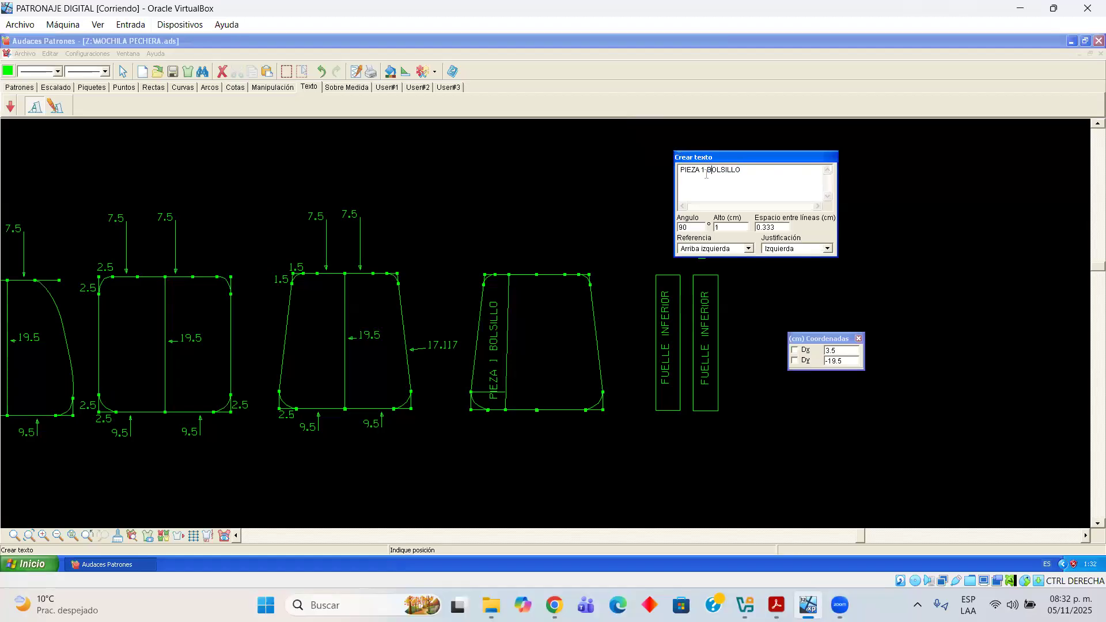
key("BackSpace")
type("2")
left_click(546, 398)
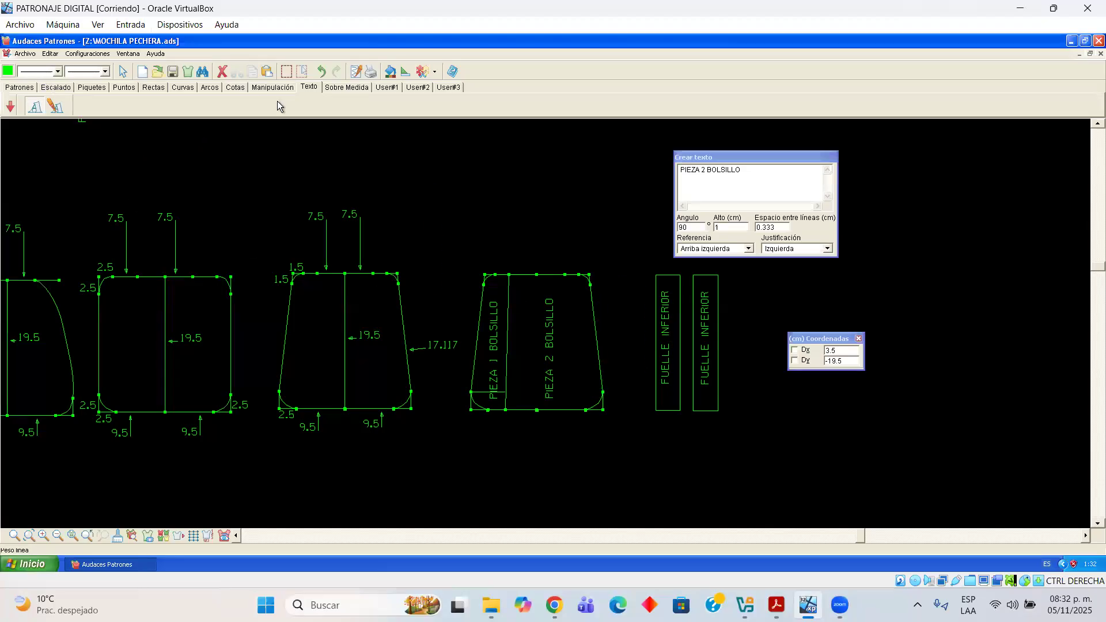
left_click(124, 73)
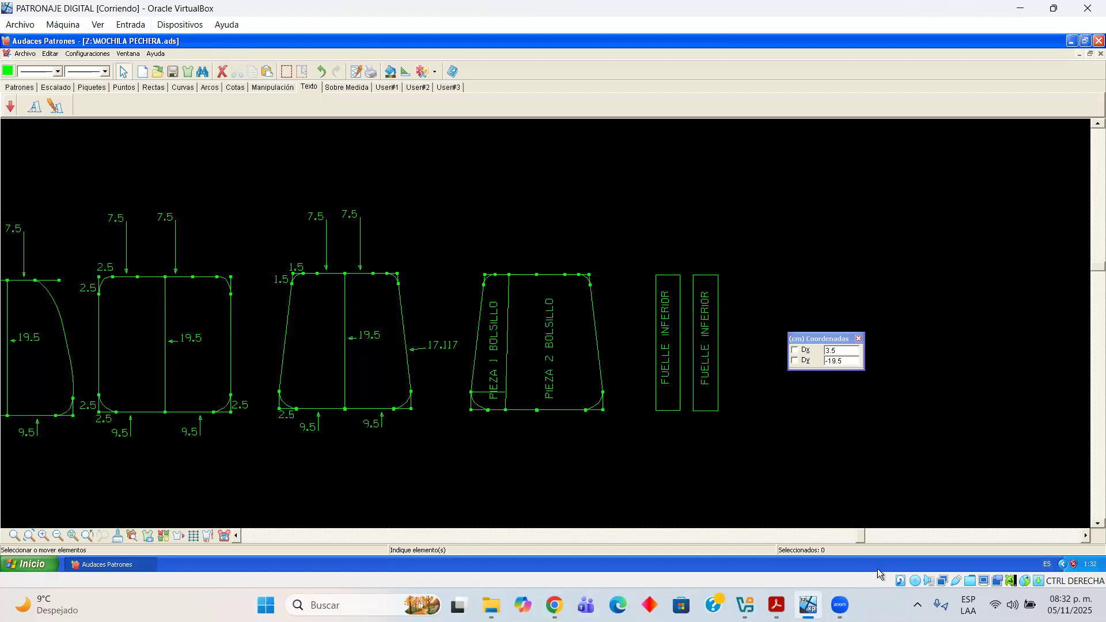
left_click(1077, 535)
left_click(1077, 535)
left_click(1077, 535)
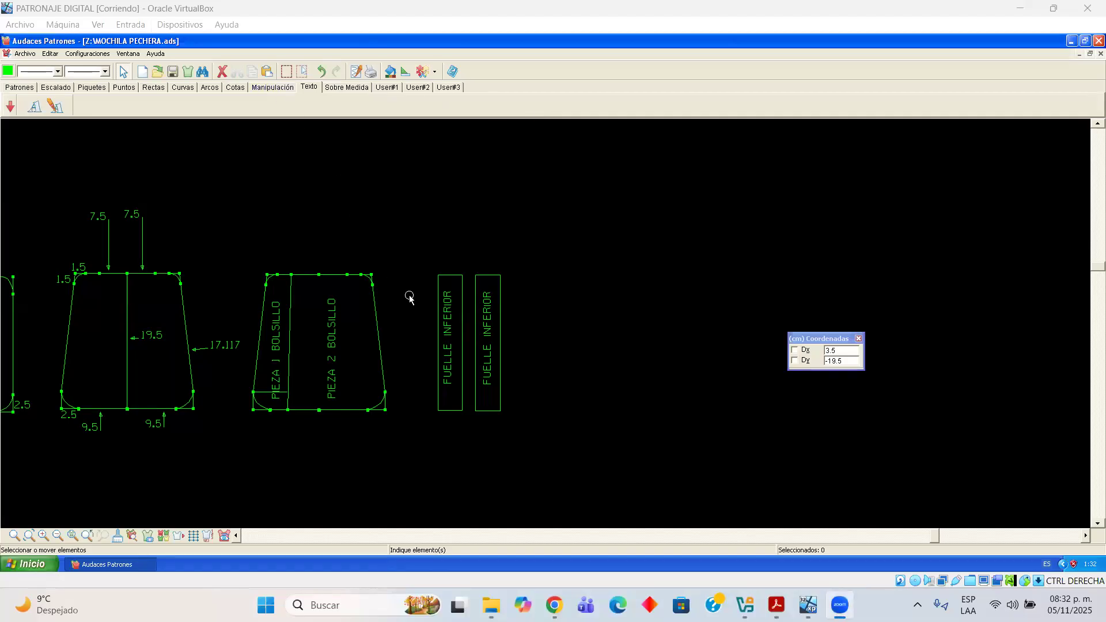
left_click(237, 535)
left_click(237, 535)
left_click(237, 535)
left_click(238, 535)
Dimension both halves of the divided piece's base edge and the base width of PIEZA 1
scroll(575, 392, "up", 2)
scroll(575, 392, "up", 2)
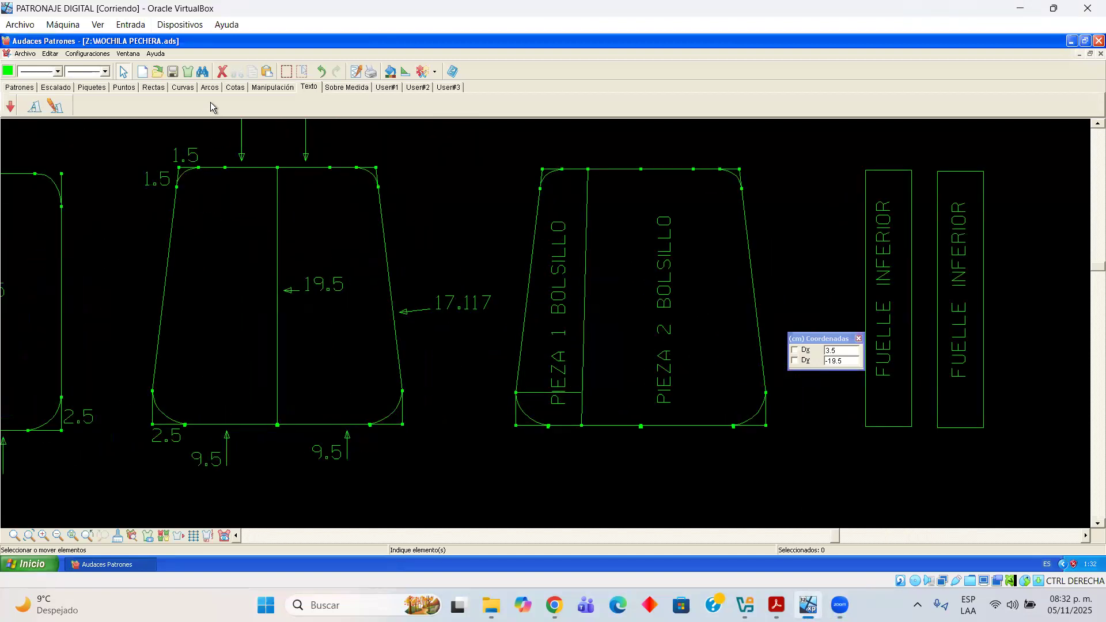
left_click(236, 87)
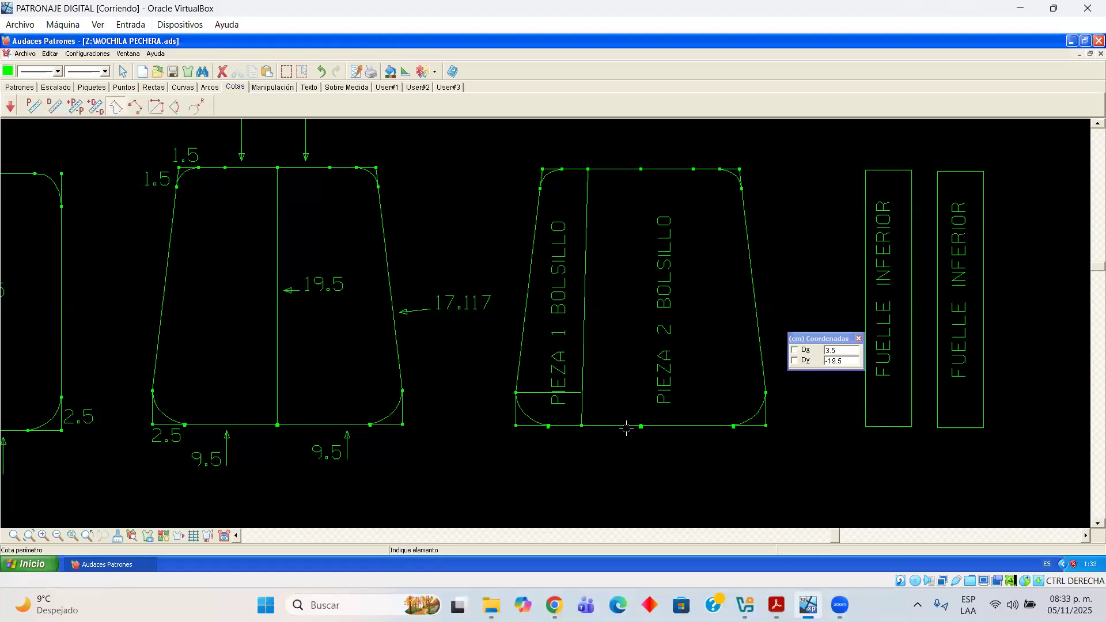
left_click(672, 426)
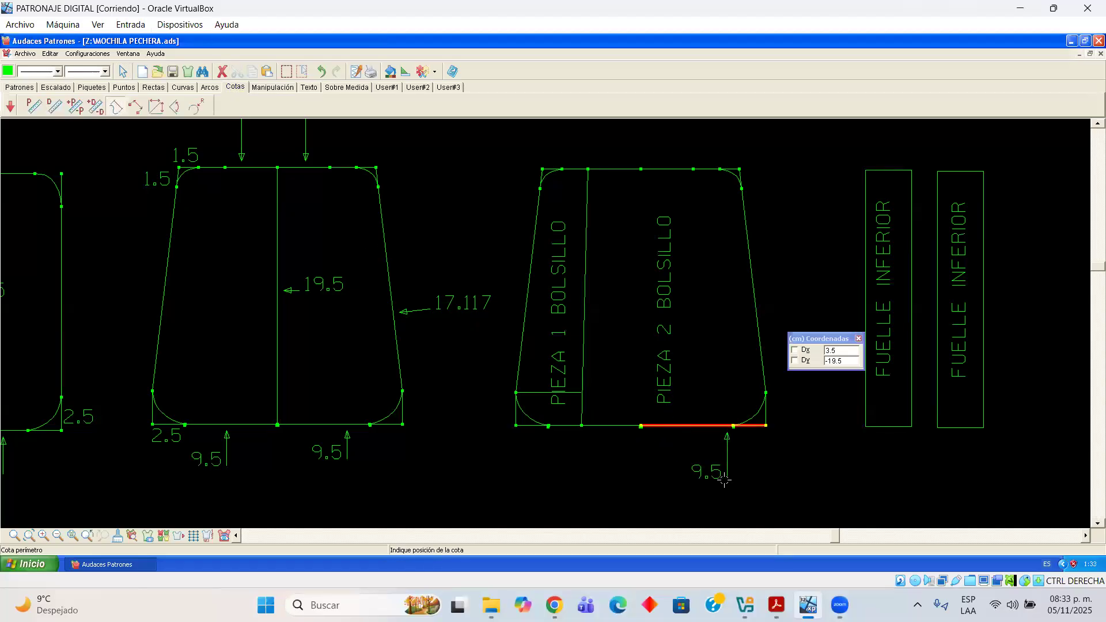
left_click(715, 495)
left_click(615, 425)
left_click(615, 478)
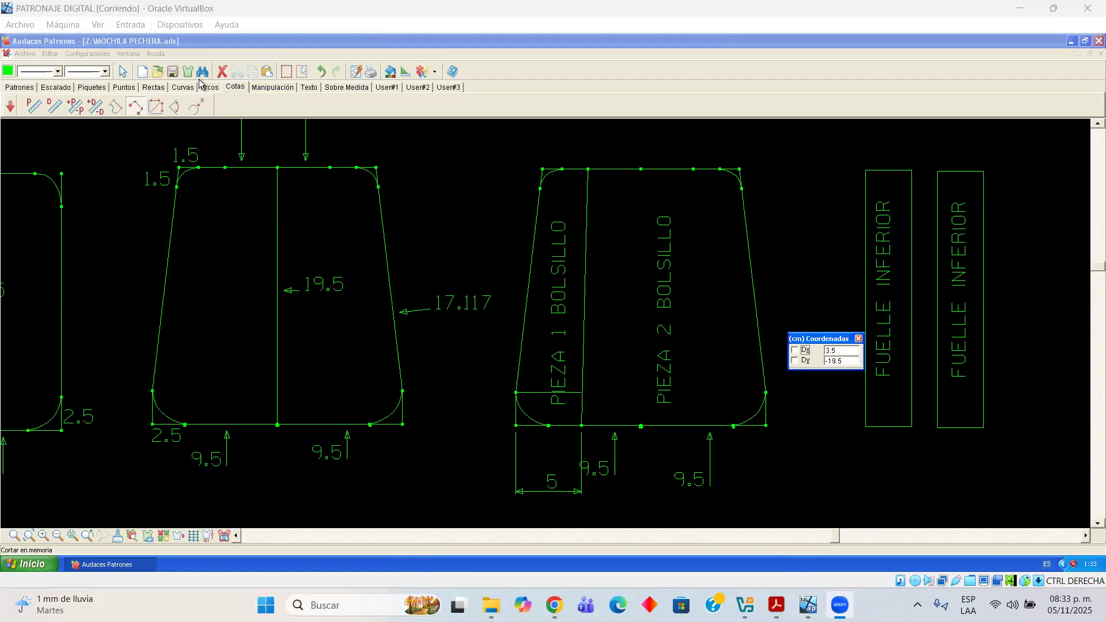
Add perimeter dimensions above both halves of the divided piece's top edge
left_click(117, 107)
left_click(611, 151)
left_click(614, 132)
left_click(689, 138)
left_click(689, 136)
Try to dimension the top width of PIEZA 1 with the perimeter dimension, and undo the placed dimension
scroll(606, 151, "up", 1)
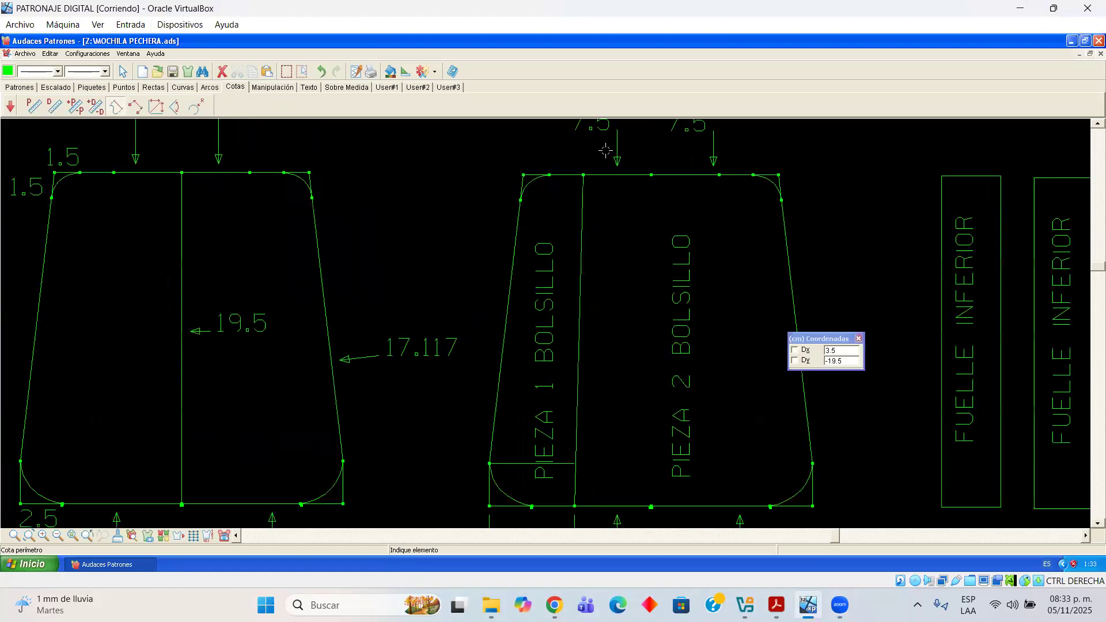
left_click(1097, 123)
left_click(123, 72)
left_click(623, 230)
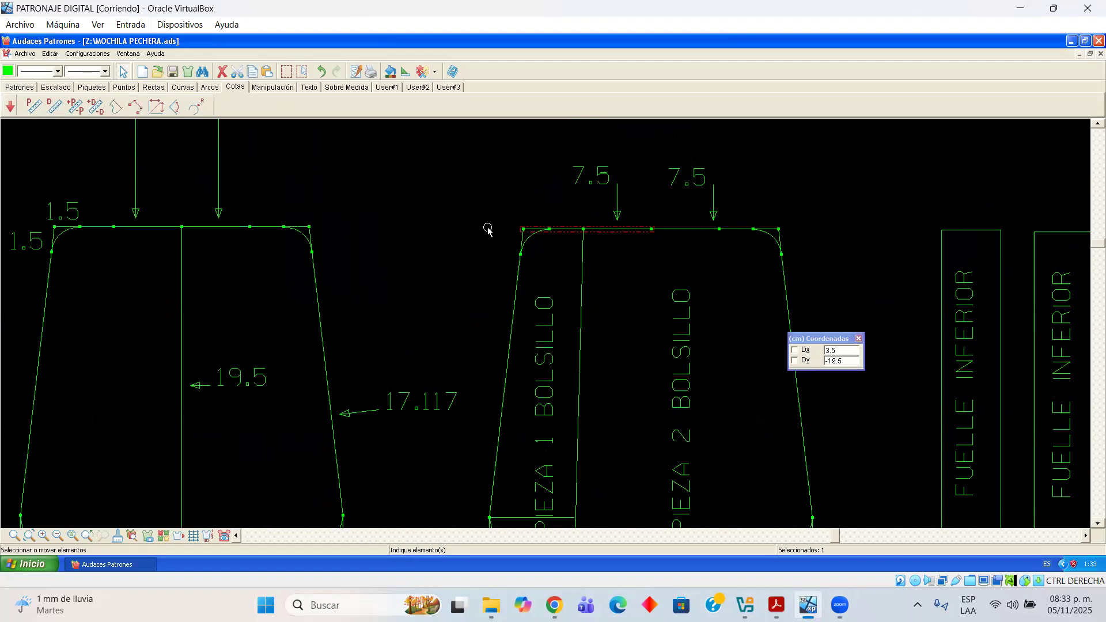
left_click(477, 211)
left_click(115, 107)
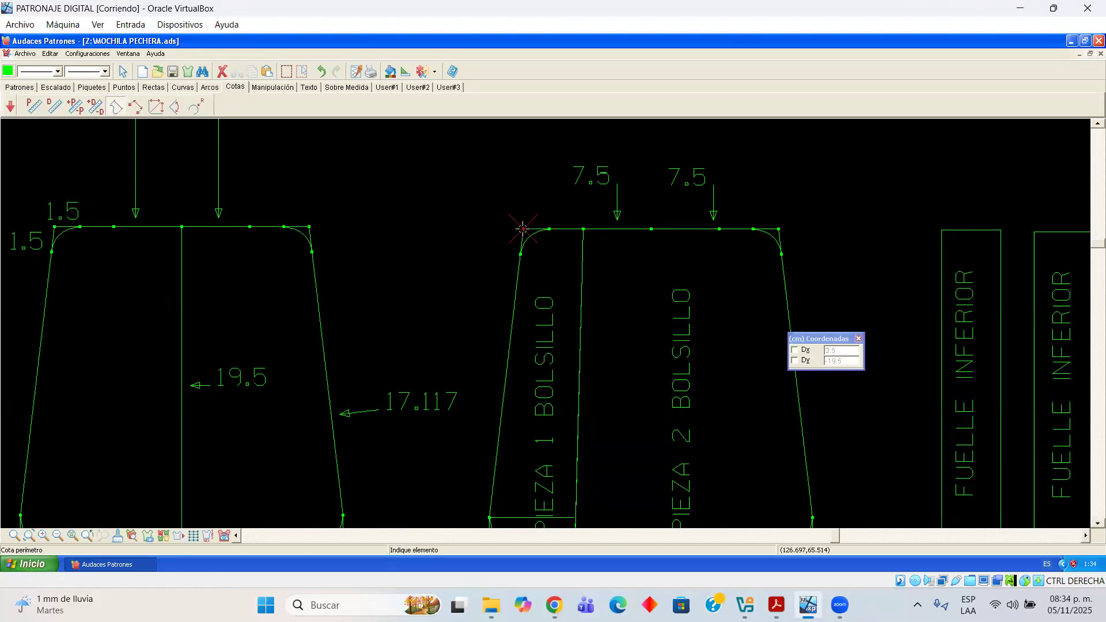
left_click(522, 229)
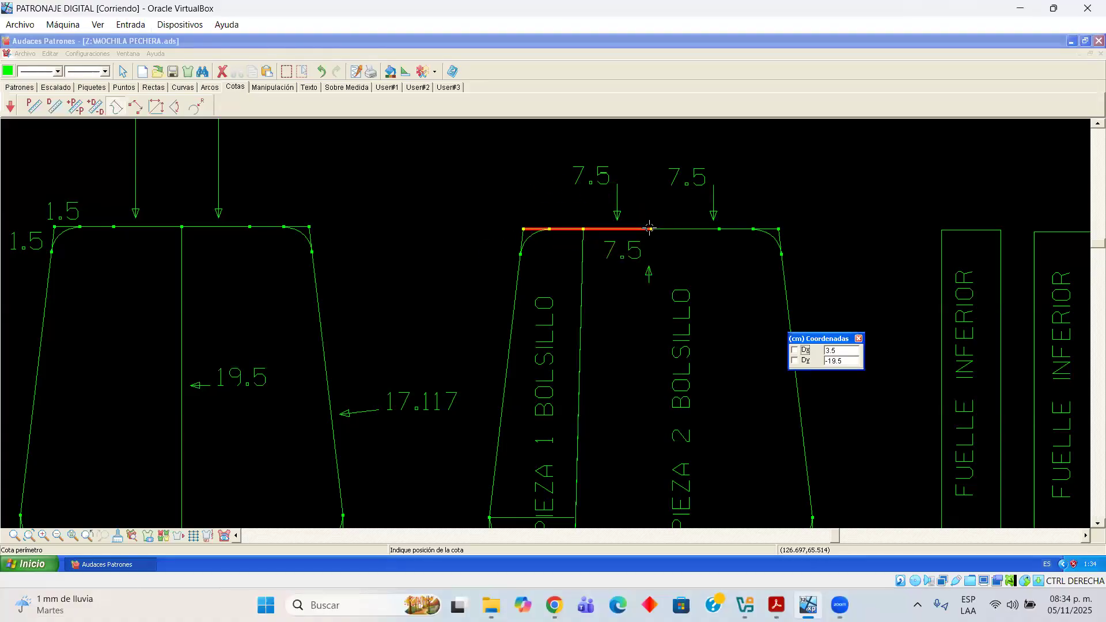
left_click(581, 228)
left_click(582, 229)
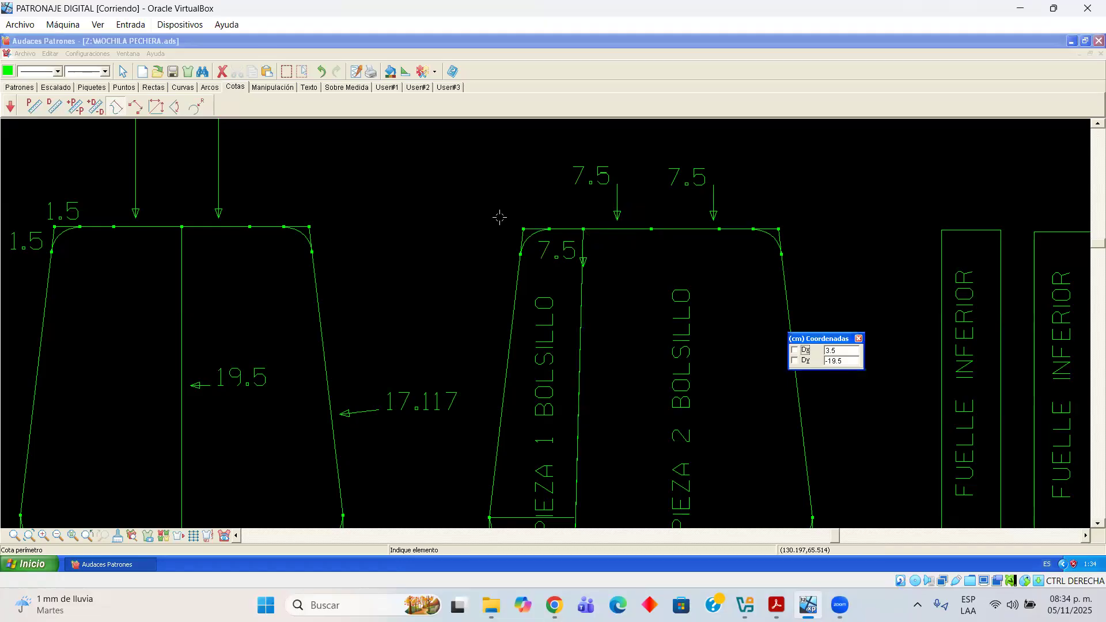
key("ctrl+z")
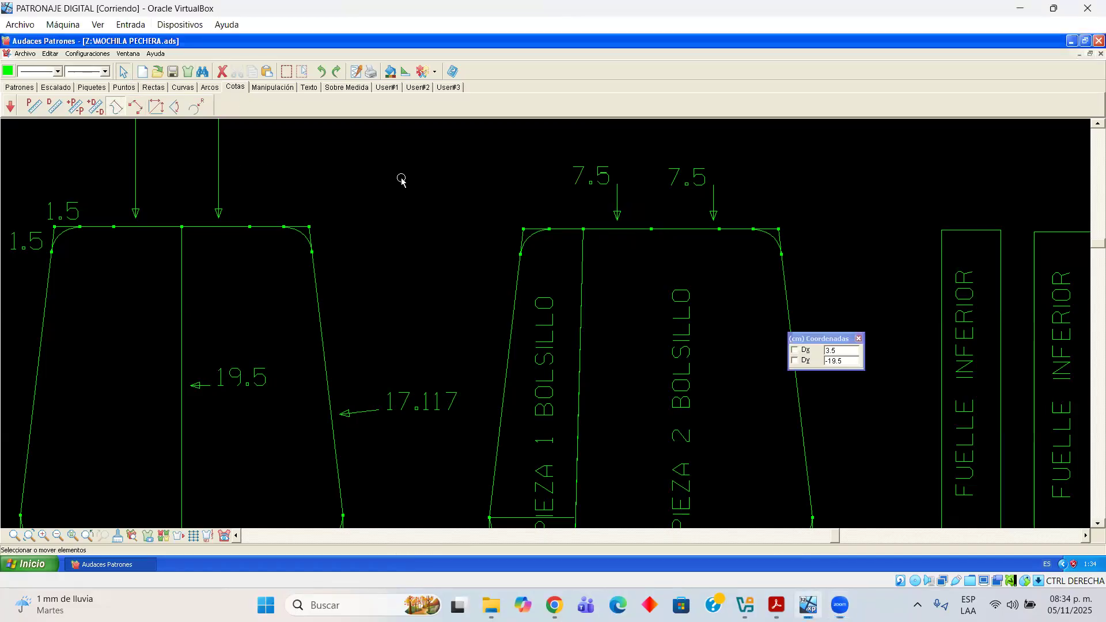
Dimension the top width of PIEZA 1 with the distance dimension and leave the dimension command
left_click(135, 106)
left_click(523, 229)
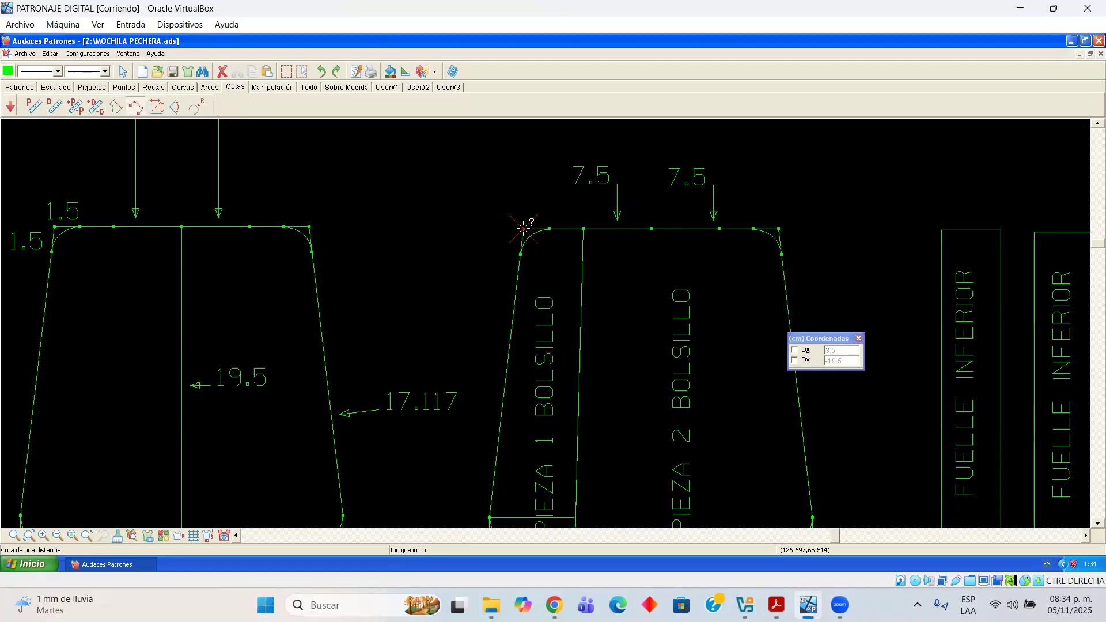
left_click(583, 228)
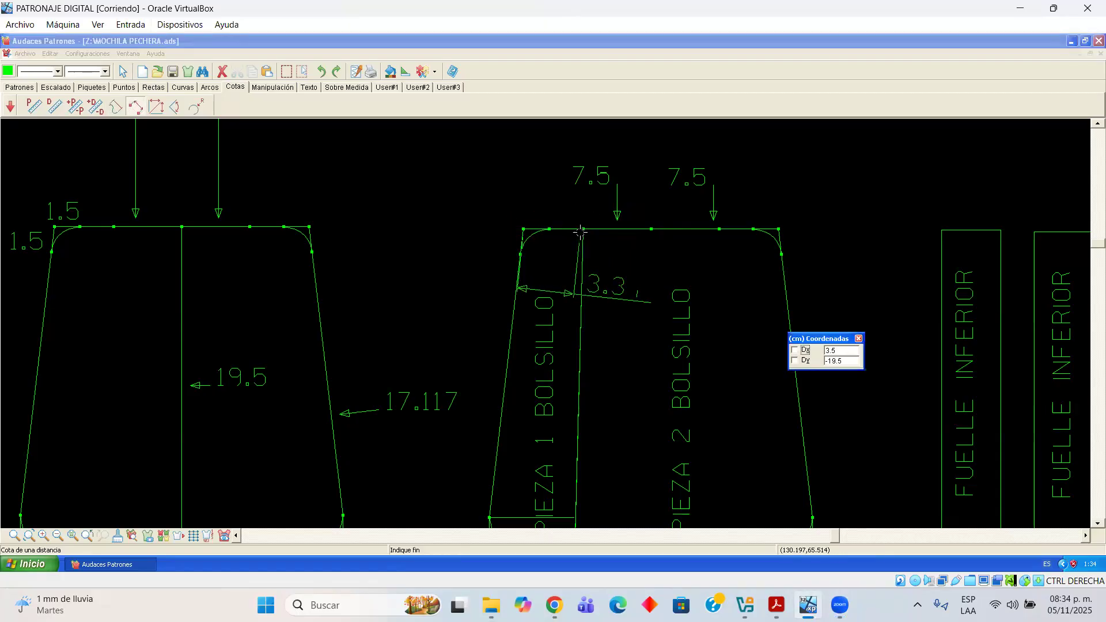
left_click(583, 228)
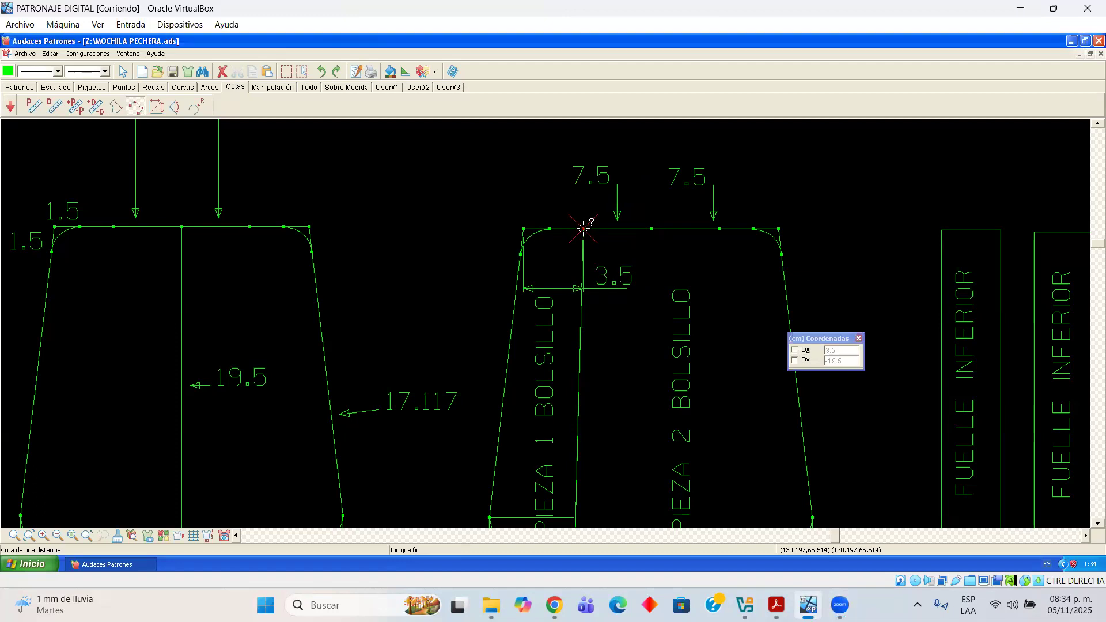
left_click(582, 225)
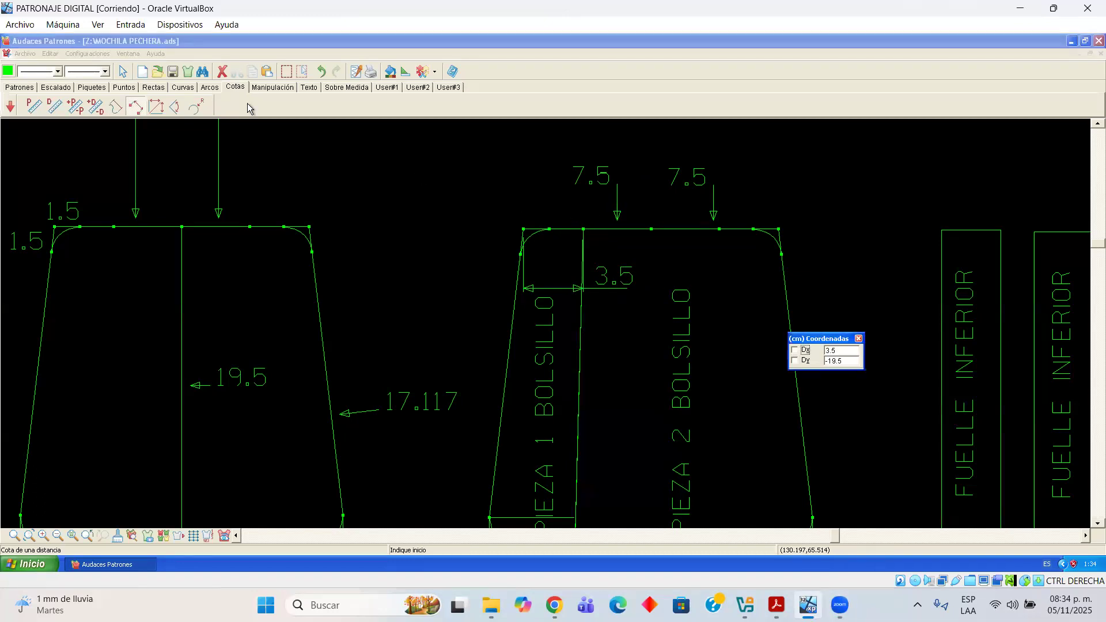
left_click(123, 71)
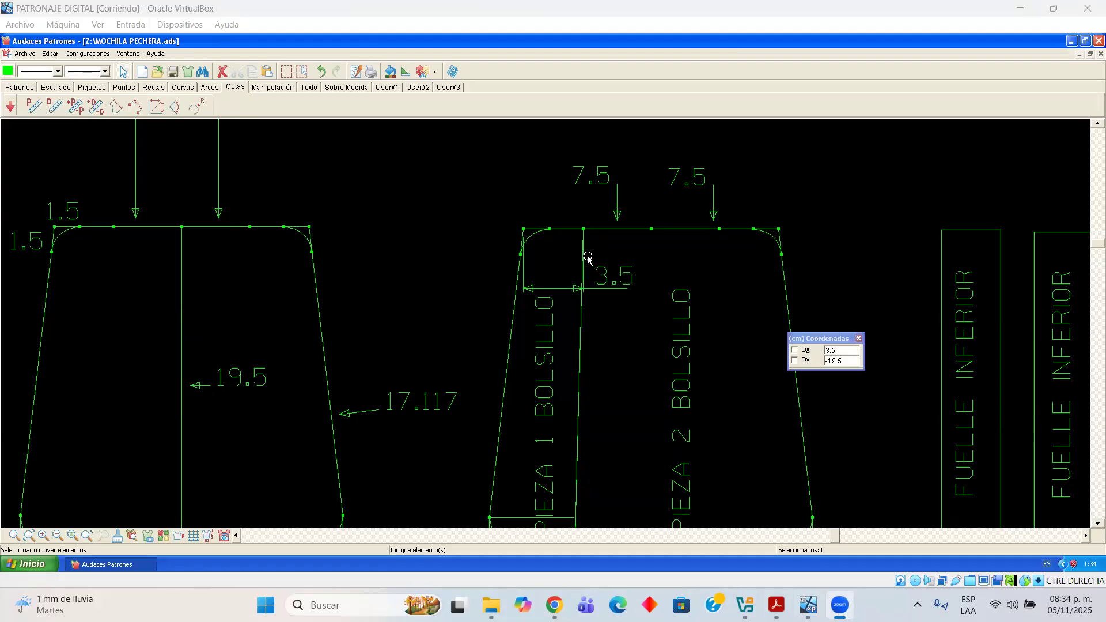
Add perimeter dimensions to the base of both FUELLE INFERIOR pieces and to the outer long side of the second one
scroll(605, 288, "down", 2)
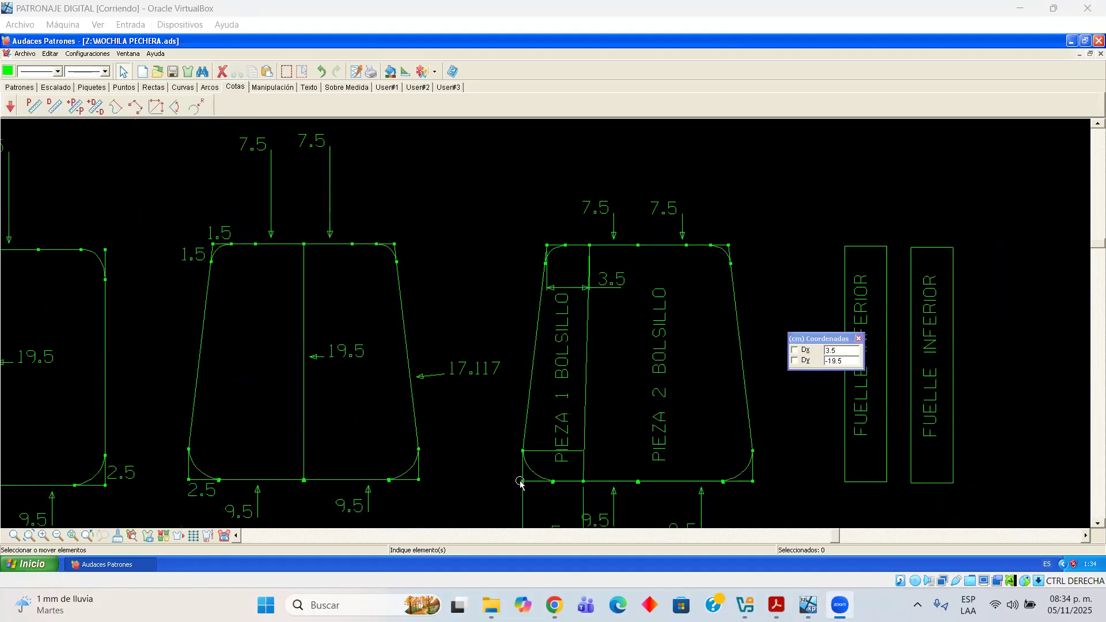
left_click(1078, 525)
scroll(1078, 525, "down", 2)
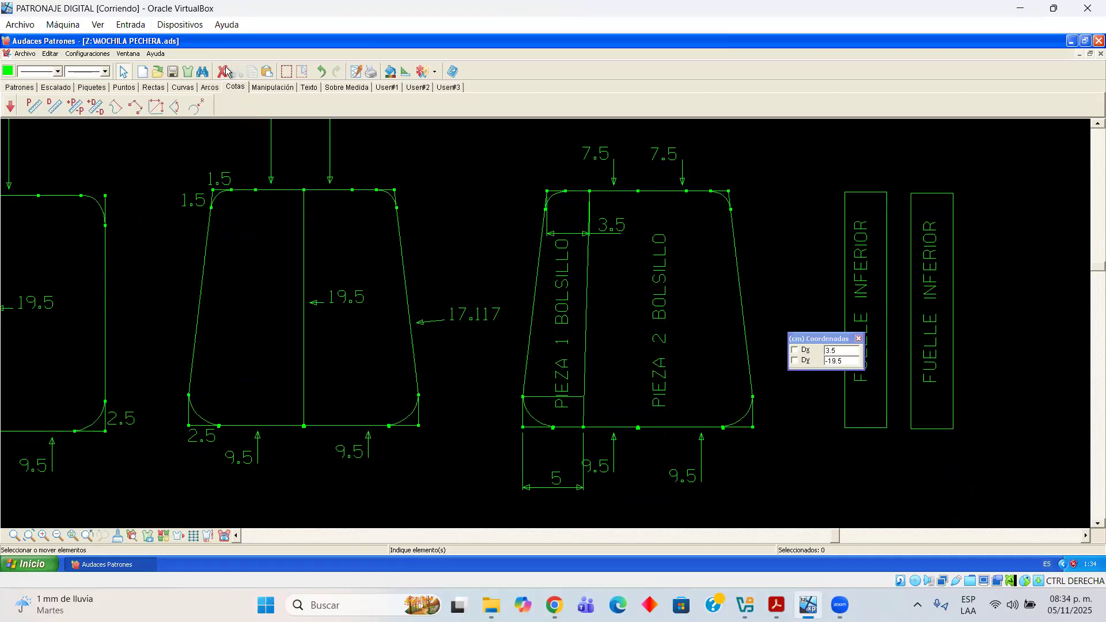
left_click(235, 87)
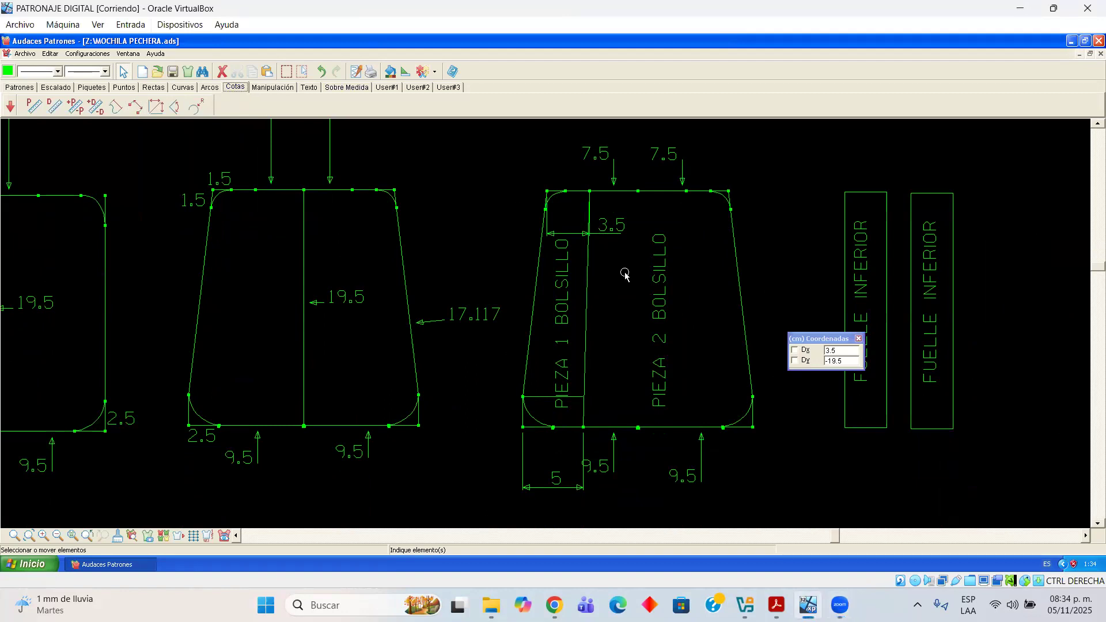
left_click(865, 429)
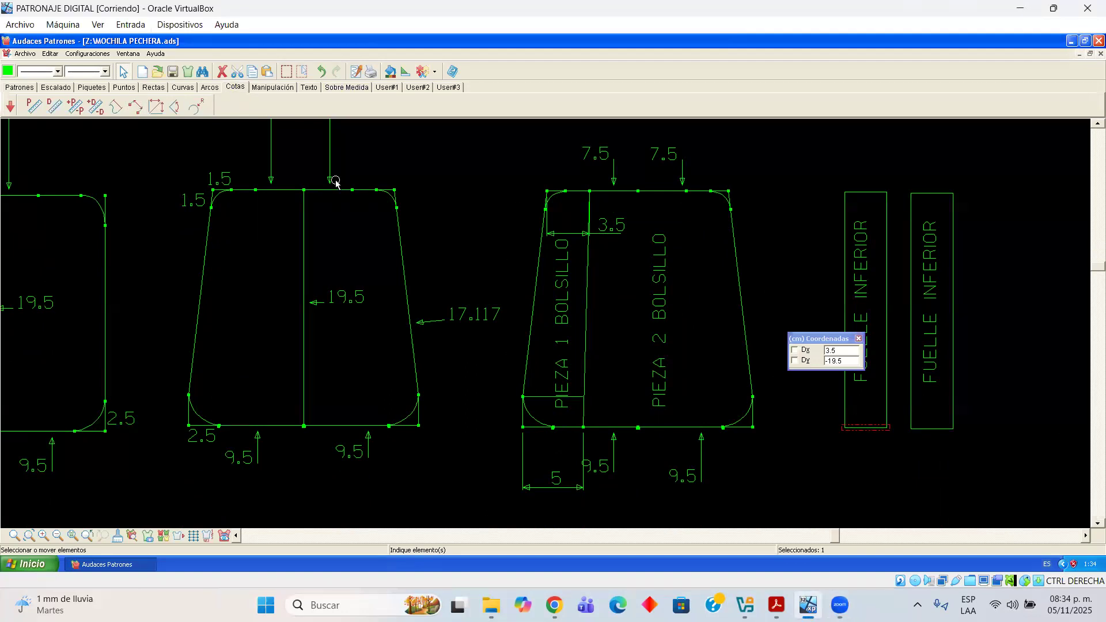
left_click(115, 107)
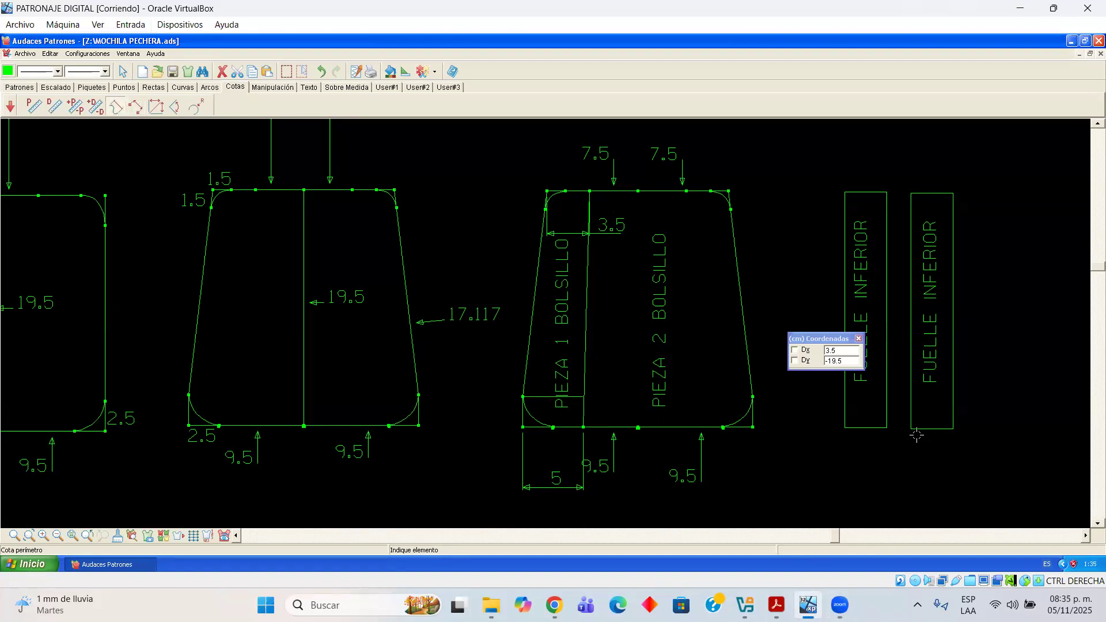
left_click(868, 428)
left_click(863, 457)
left_click(925, 427)
left_click(929, 449)
left_click(951, 364)
left_click(964, 362)
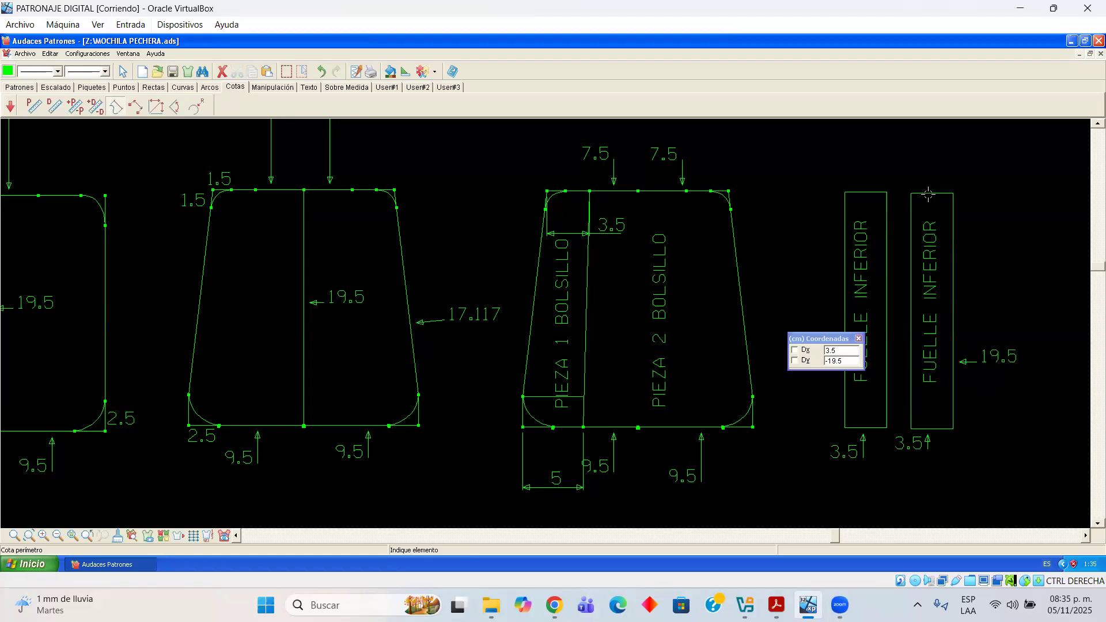
Add perimeter dimensions to both FUELLE INFERIOR top edges and the first one's outer long side, and close the coordinates window
left_click(928, 194)
left_click(926, 174)
left_click(870, 192)
left_click(863, 175)
left_click(845, 228)
left_click(815, 235)
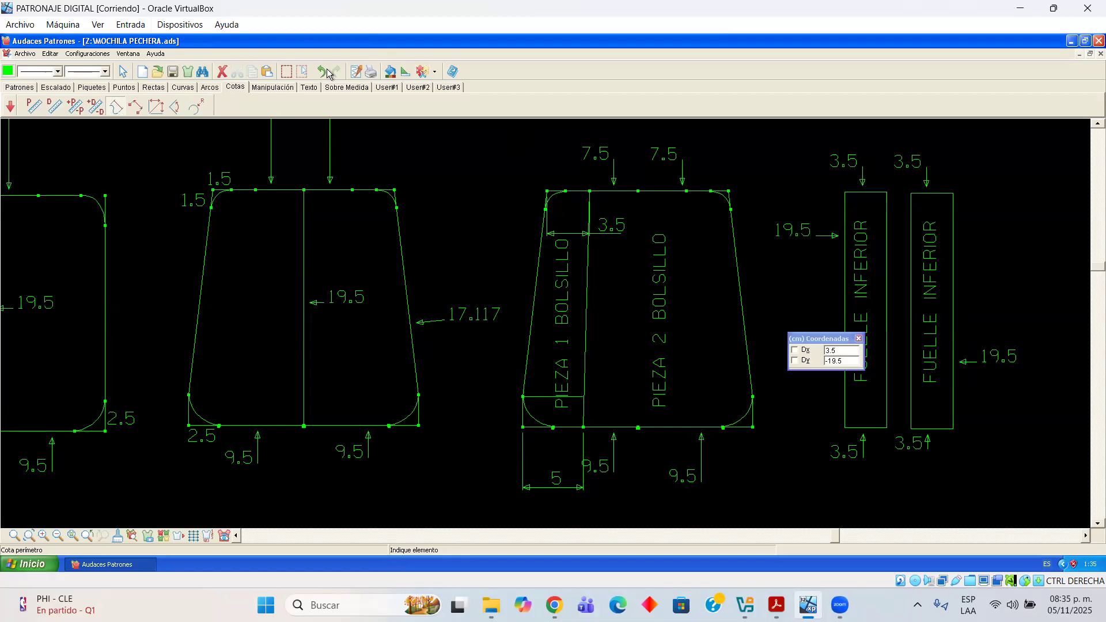
left_click_drag(806, 339, 452, 155)
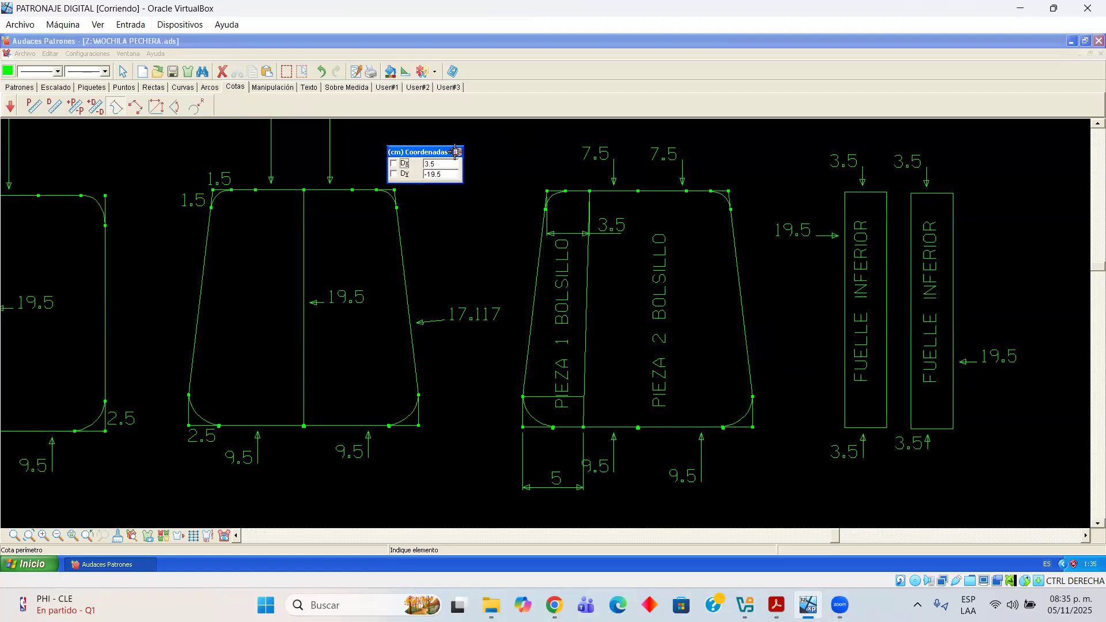
left_click(456, 152)
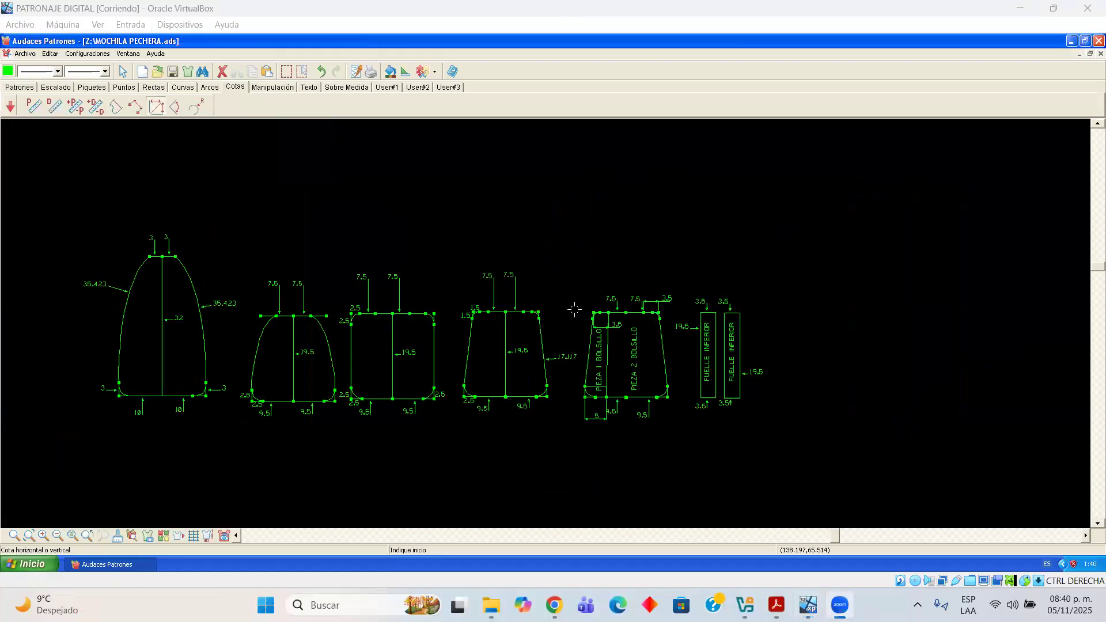
Switch to the PDF reference in Adobe Acrobat and mark the main lower gusset on the labelled bag photo
scroll(569, 356, "up", 1)
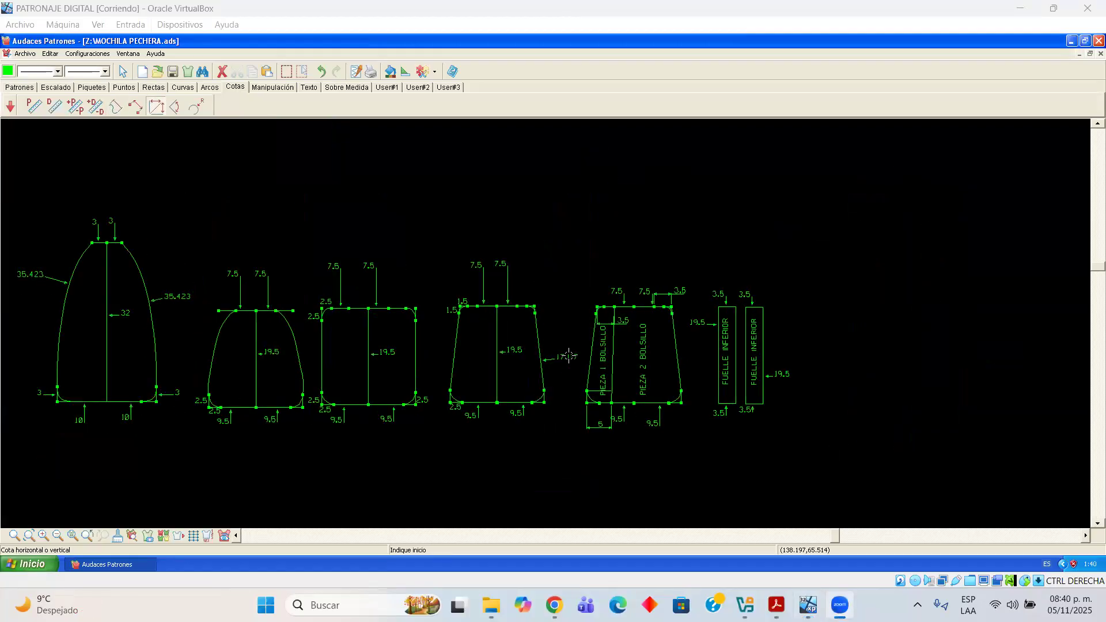
scroll(569, 356, "down", 1)
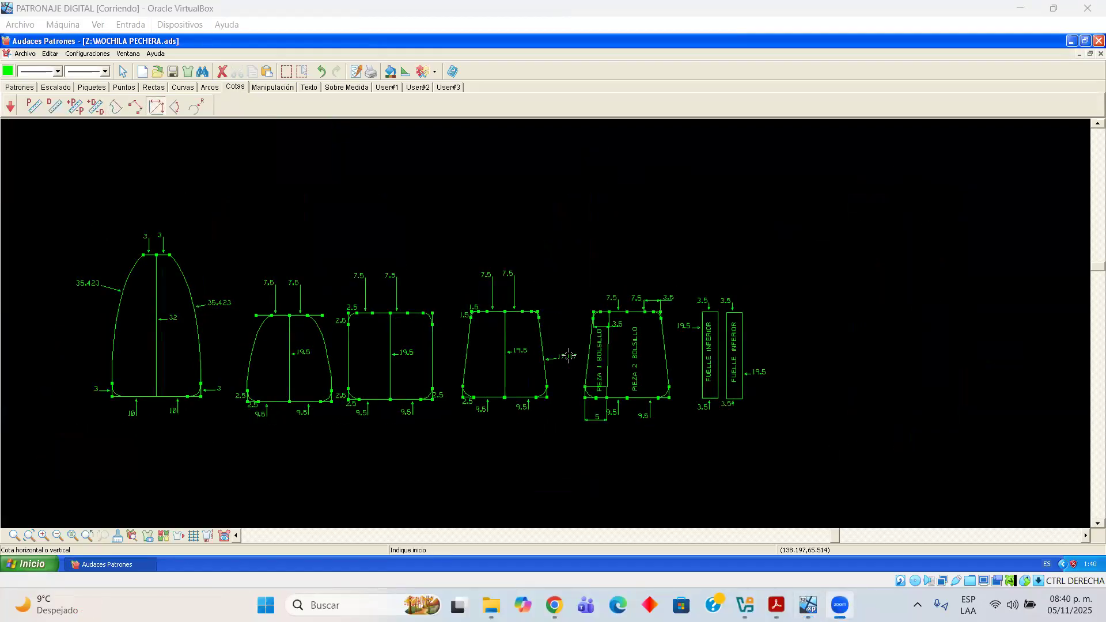
left_click(1097, 523)
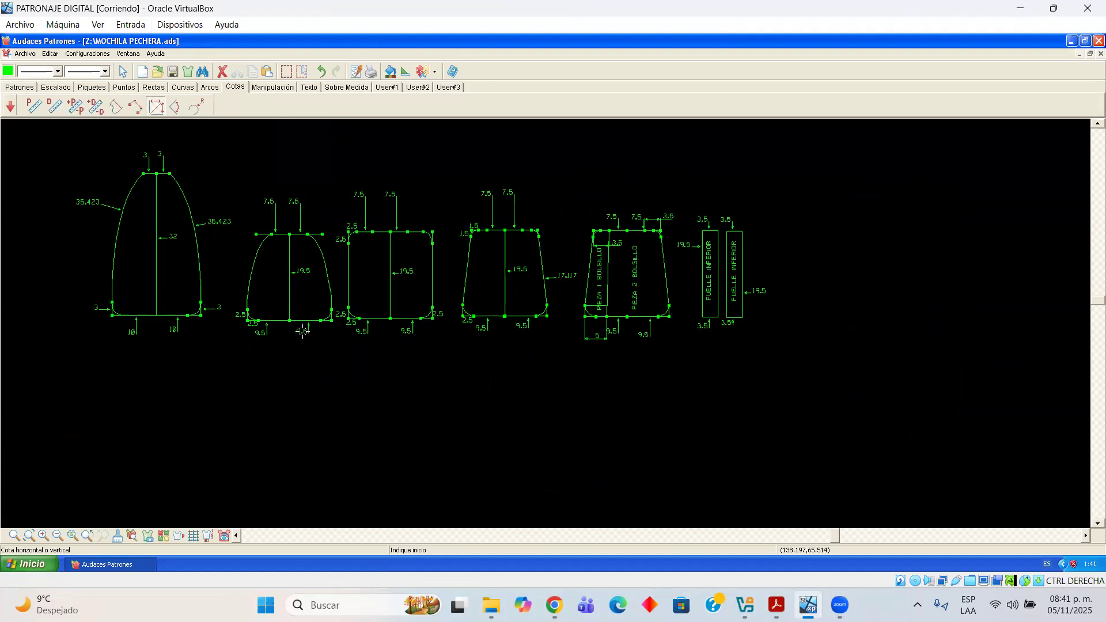
left_click(1081, 536)
left_click(1080, 536)
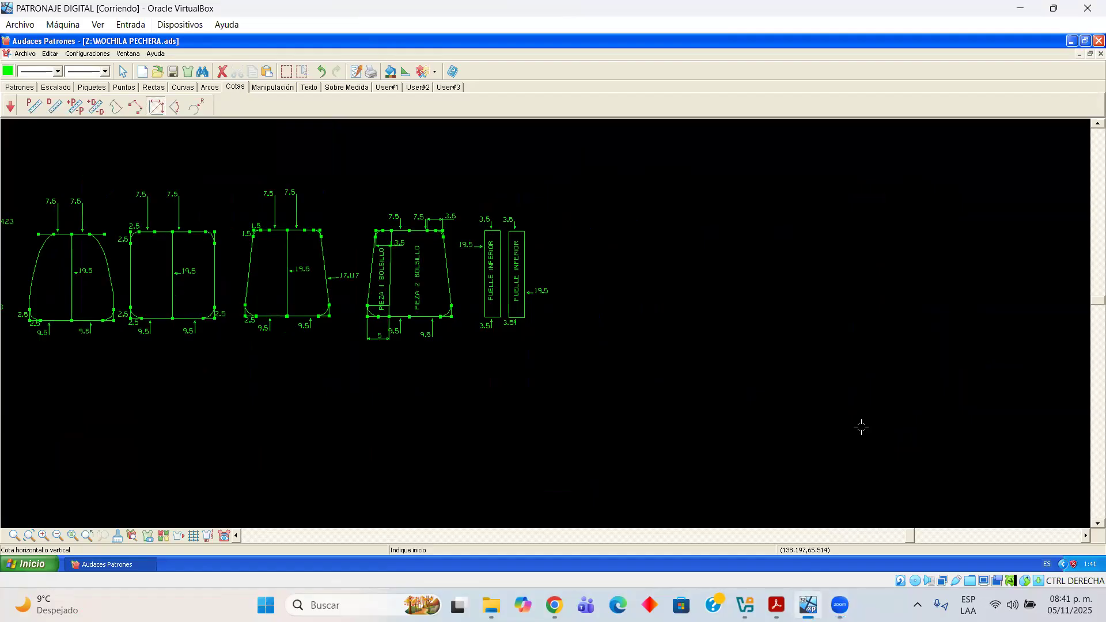
scroll(608, 344, "up", 1)
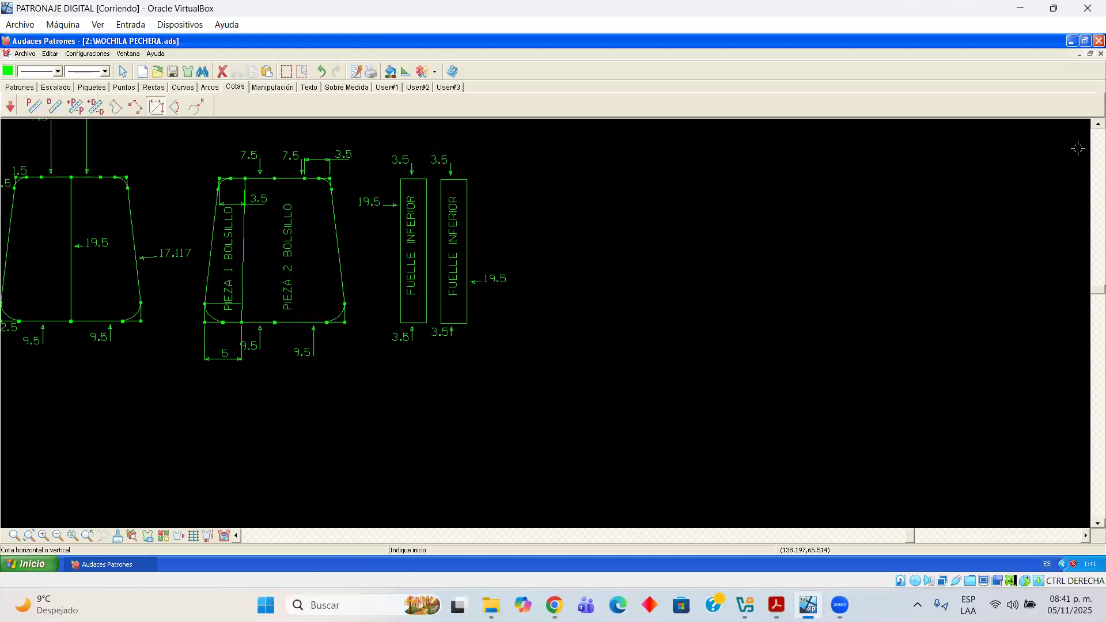
left_click(1080, 536)
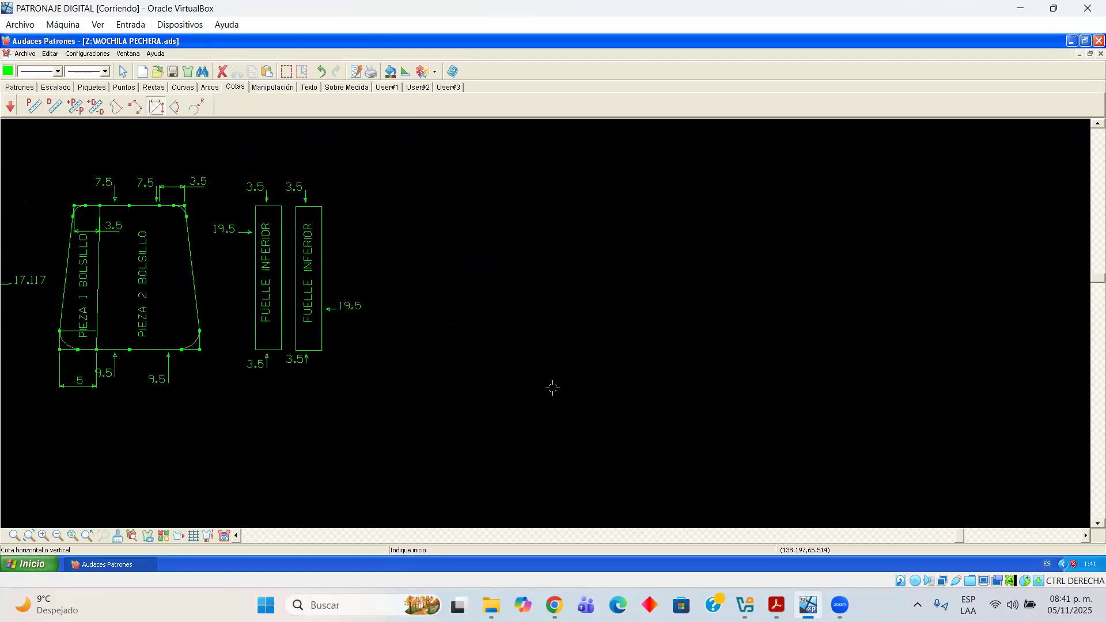
scroll(454, 358, "up", 2)
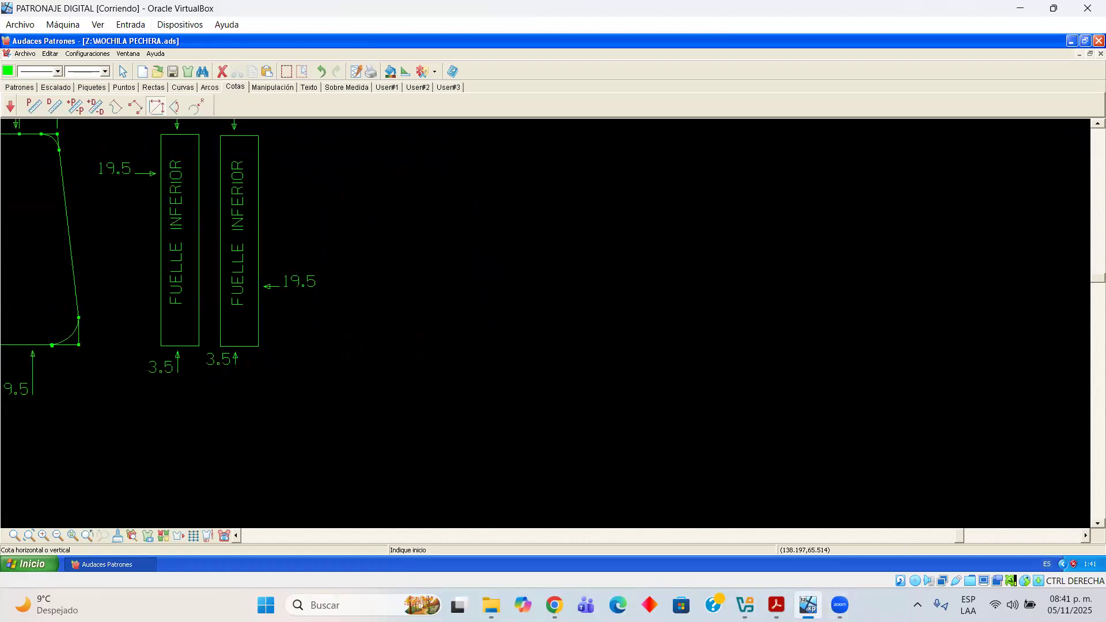
key("alt+Tab")
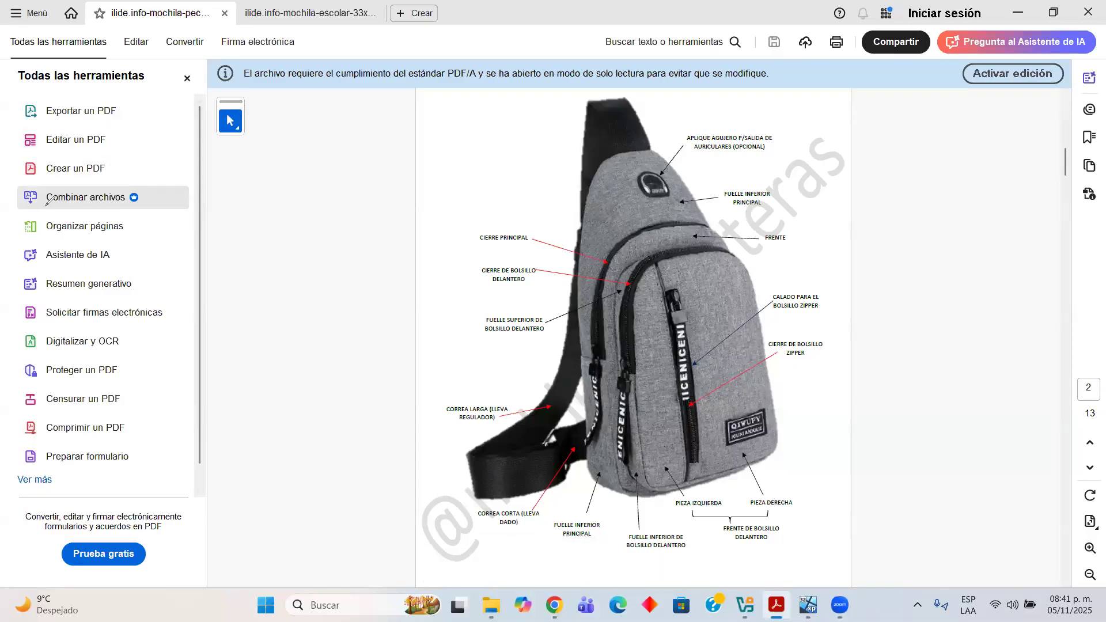
mouse_move(602, 480)
left_mouse_down()
mouse_move(590, 369)
mouse_move(611, 481)
left_mouse_up()
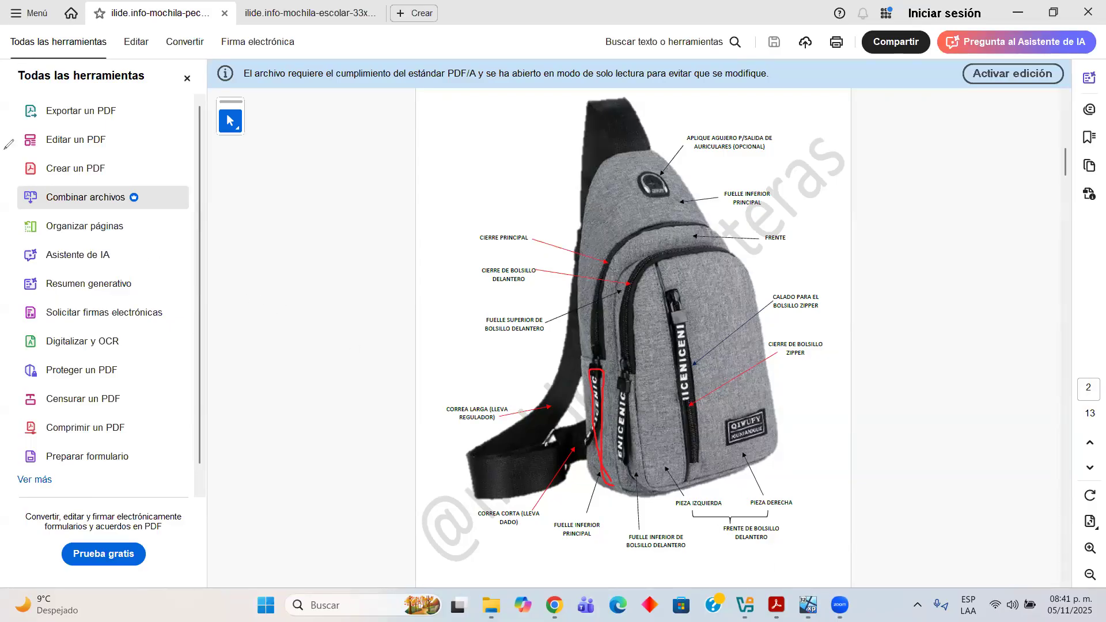
Switch back to Audaces Patrones and start a two-point line in the empty area beside the gussets, with Dx 5
left_click(808, 605)
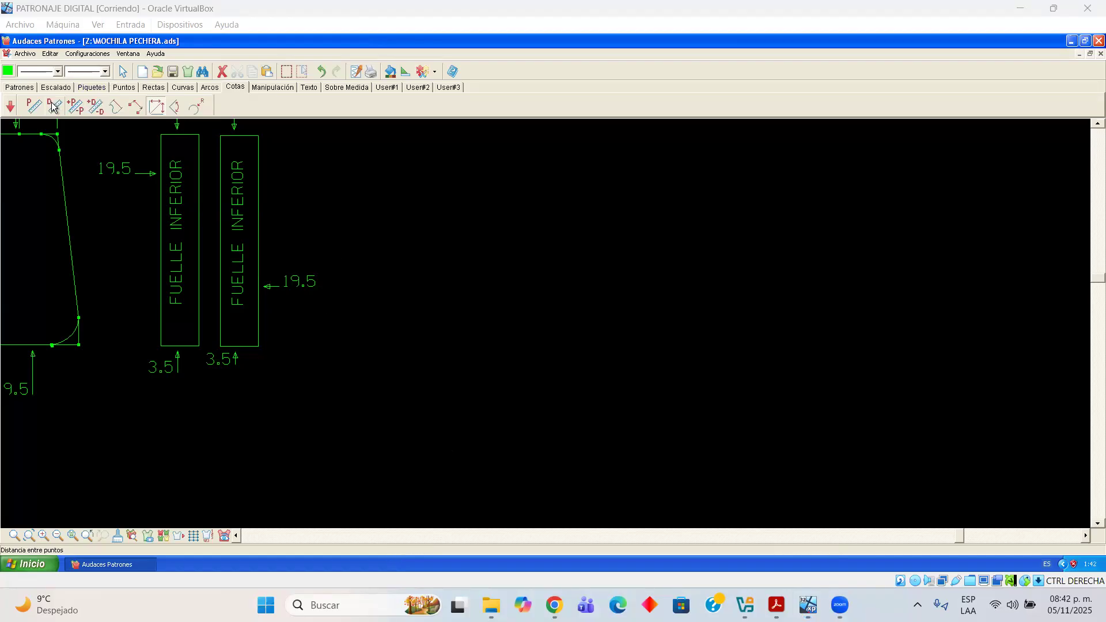
left_click(153, 87)
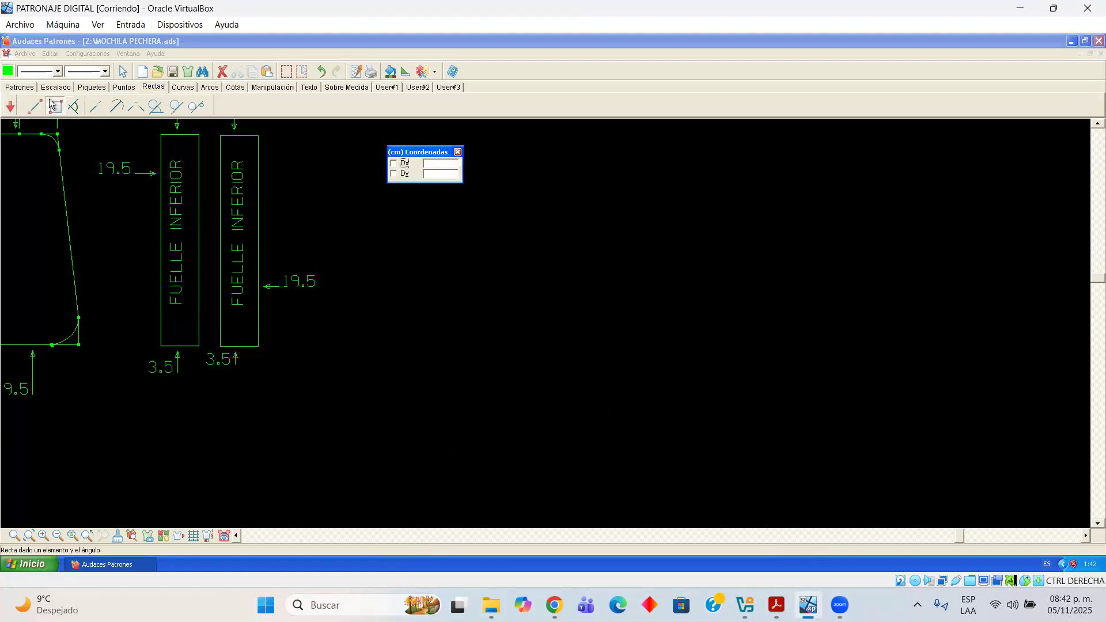
left_click(406, 343)
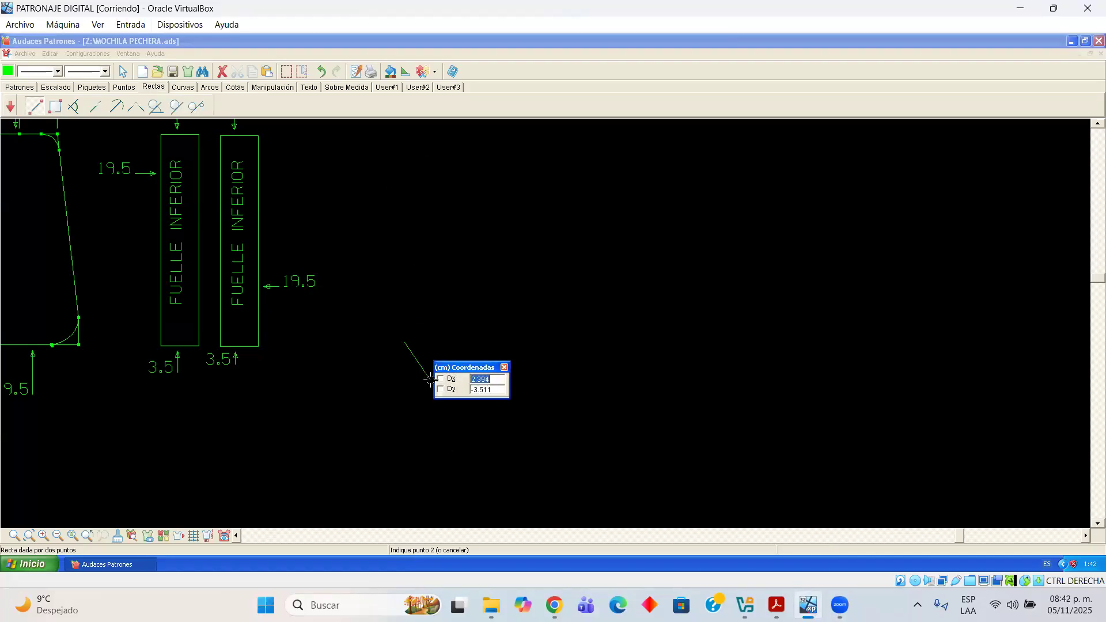
type("5")
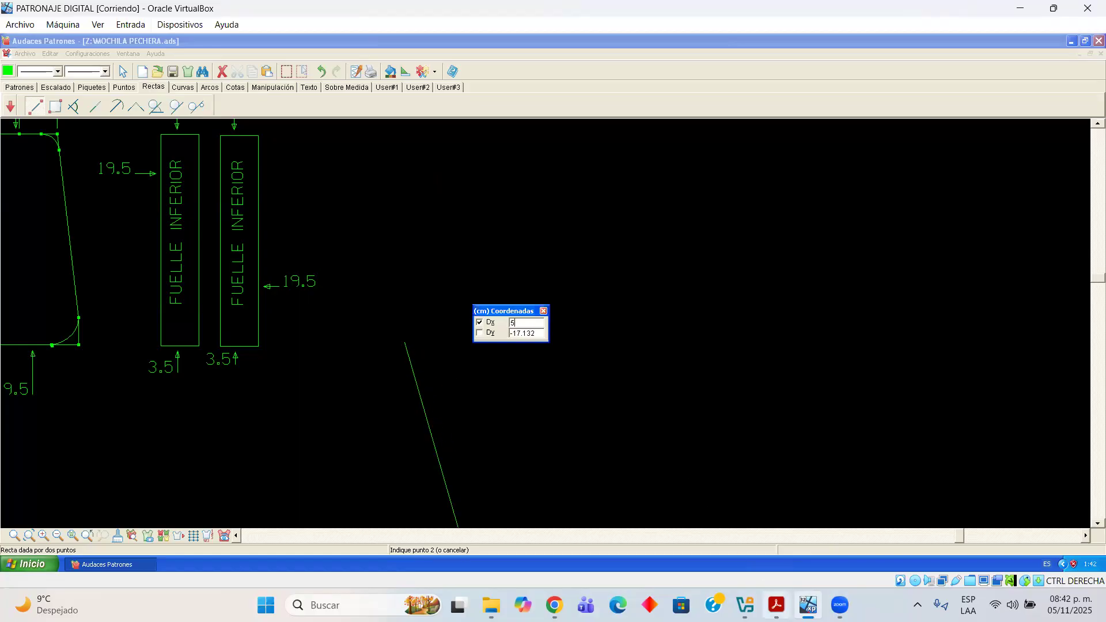
Switch to the PDF reference and check the bag's depth measurements and the labelled gusset positions
left_click(776, 604)
scroll(558, 439, "up", 10)
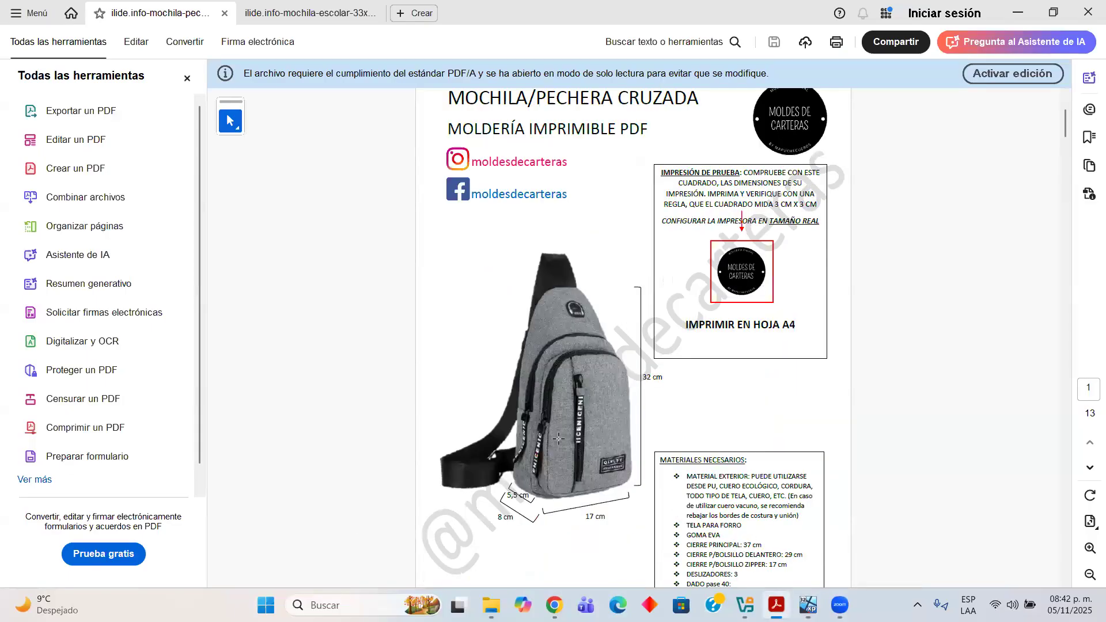
scroll(506, 487, "down", 1)
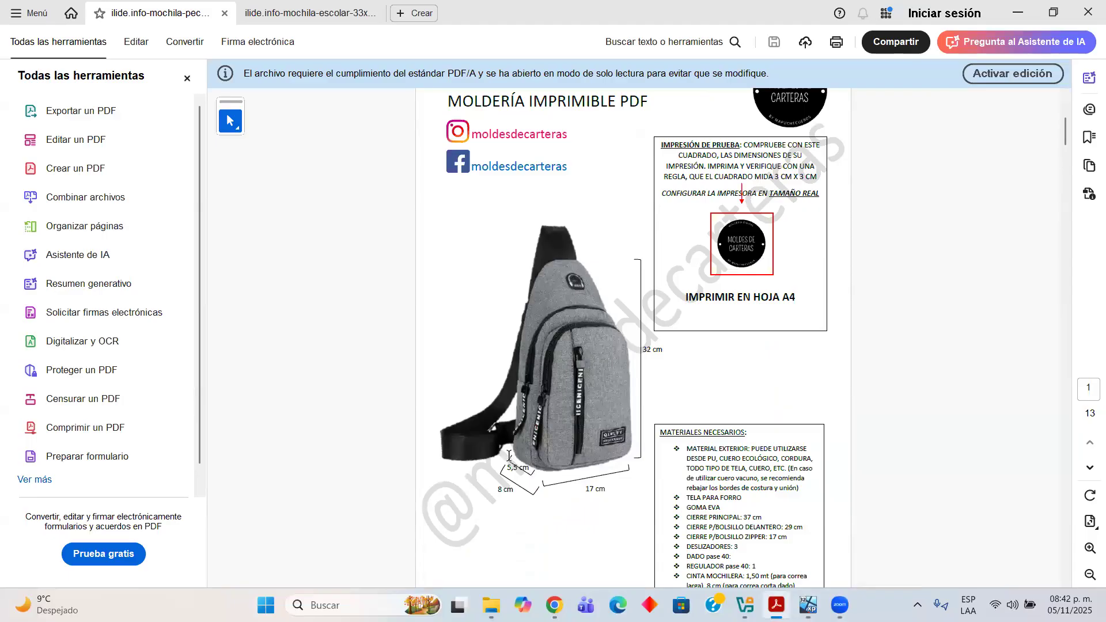
scroll(565, 470, "down", 3)
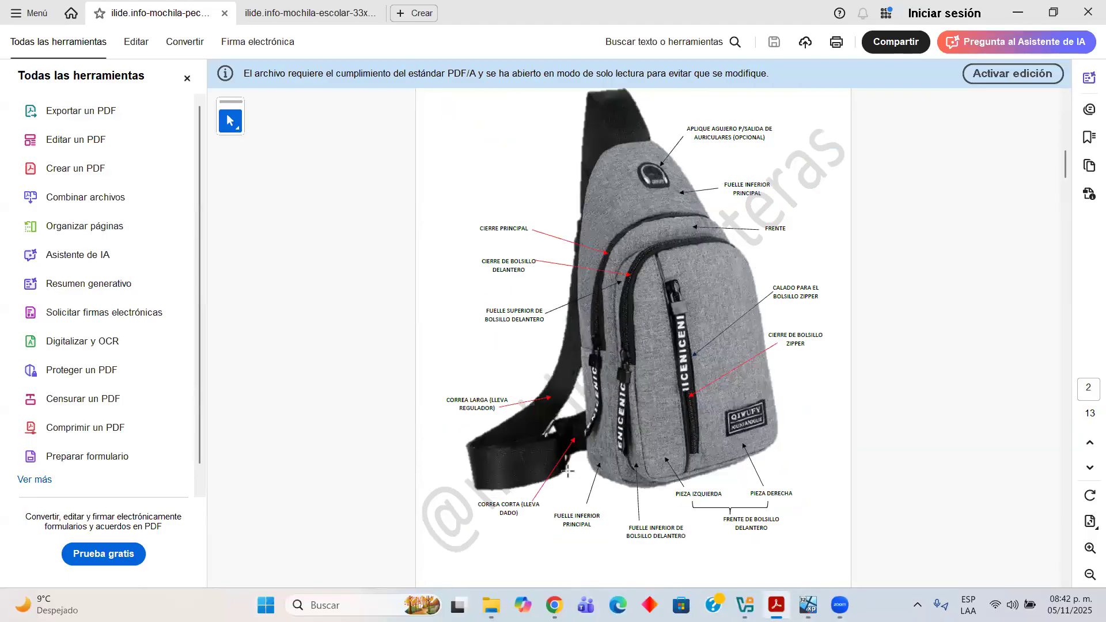
Return to Audaces Patrones and complete the horizontal line with Dx 5.5 and Dy 0
left_click(808, 605)
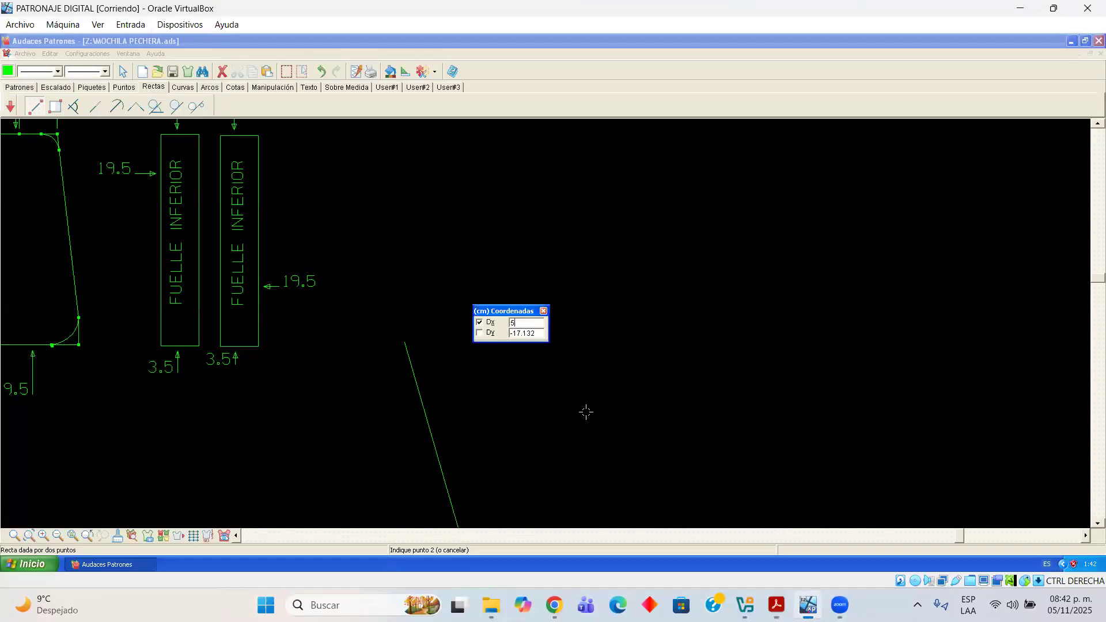
type("5")
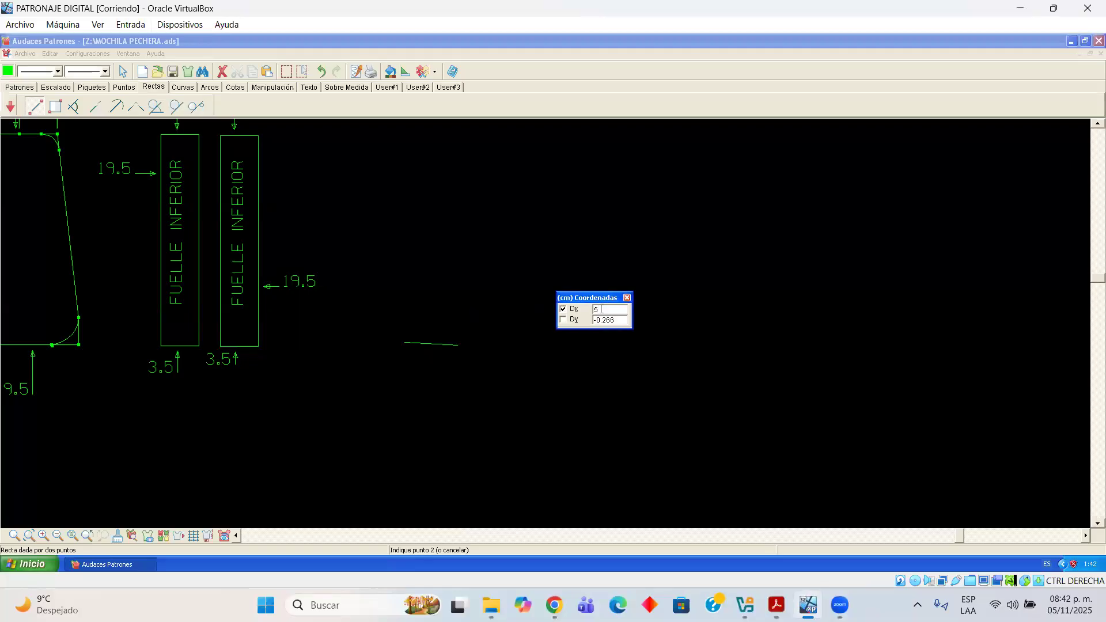
type(".5")
left_click(617, 321)
left_click_drag(618, 321, 556, 324)
type("0")
key("Return")
Place points on both ends of the new 5.5 cm line and return to the two-point line command
left_click(134, 90)
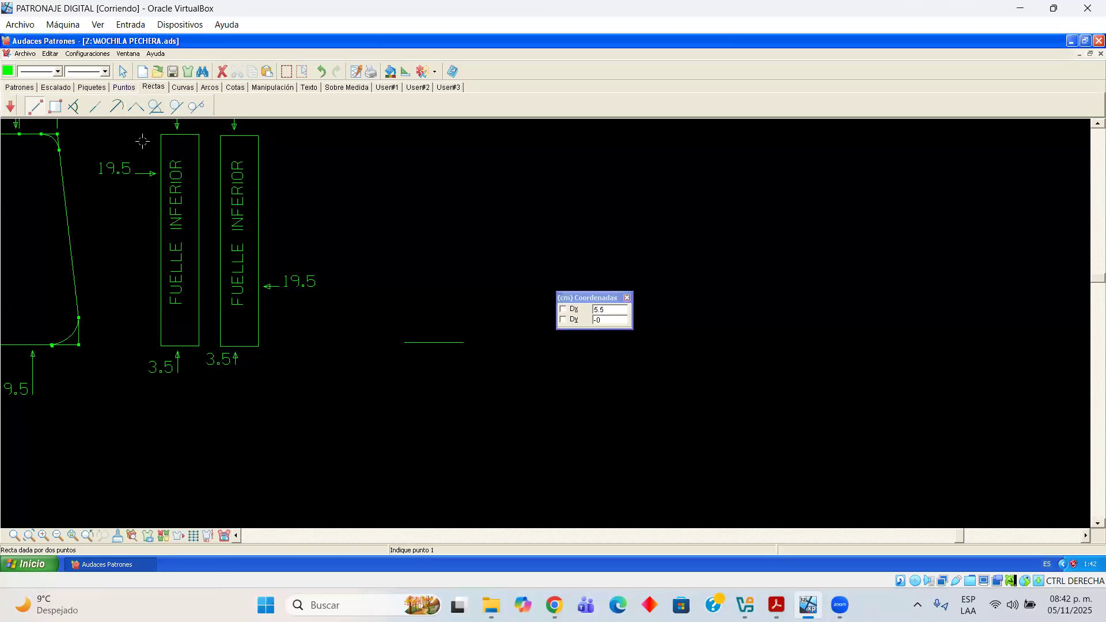
left_click(386, 344)
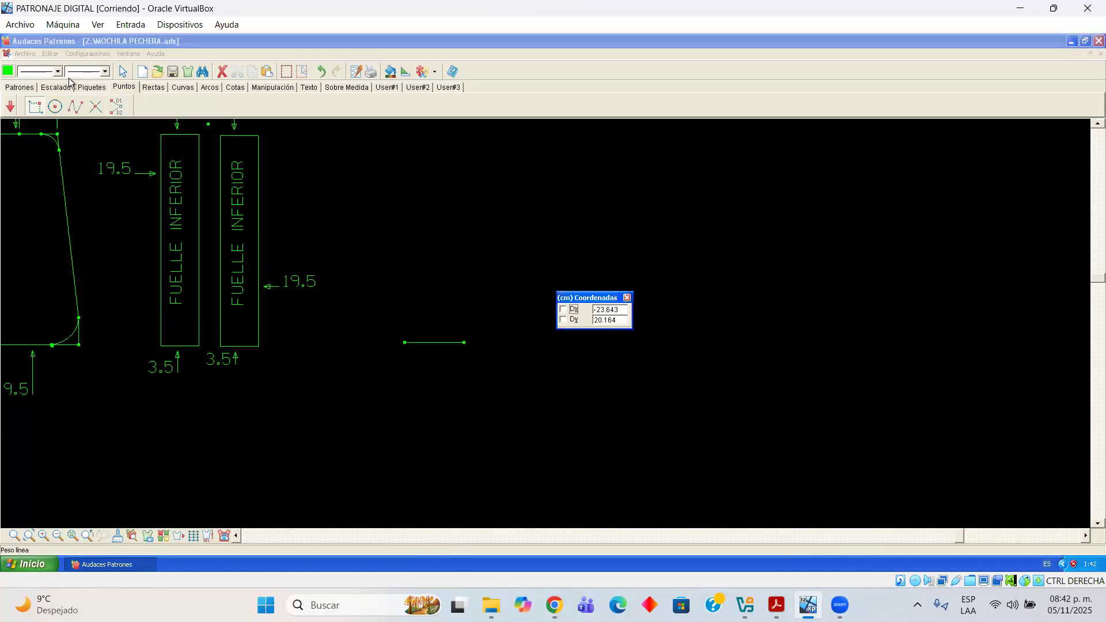
left_click(153, 87)
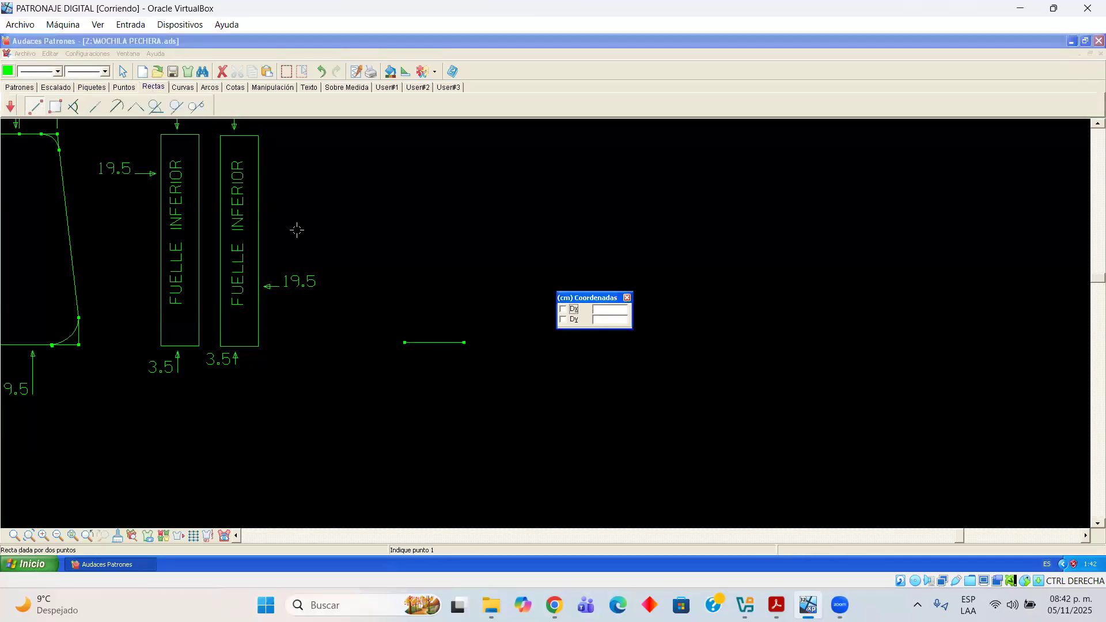
Draw a vertical two-point line upward from the far end of the 5.5 cm base line, with Dx 0 and Dy 25
left_click(464, 343)
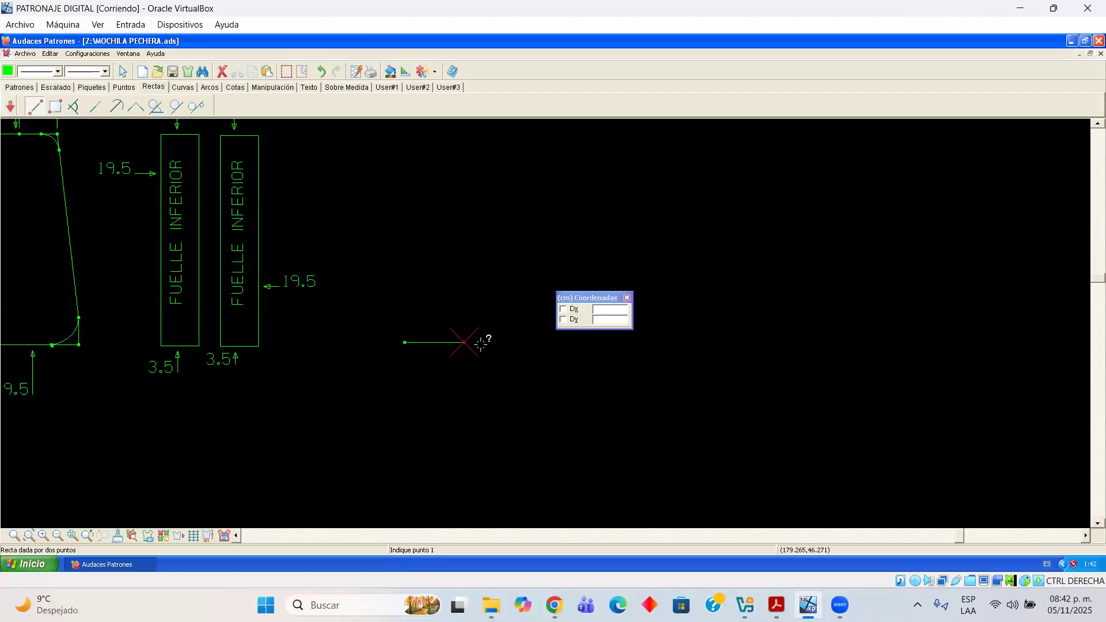
left_click_drag(587, 299, 399, 269)
key("Tab")
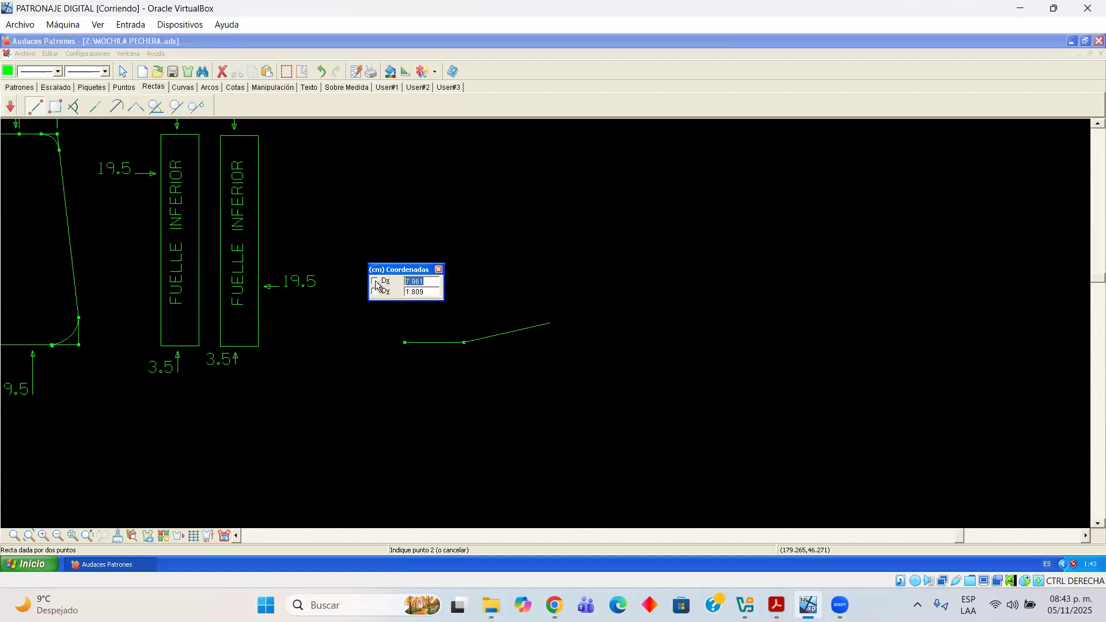
type("0")
key("Return")
type("25")
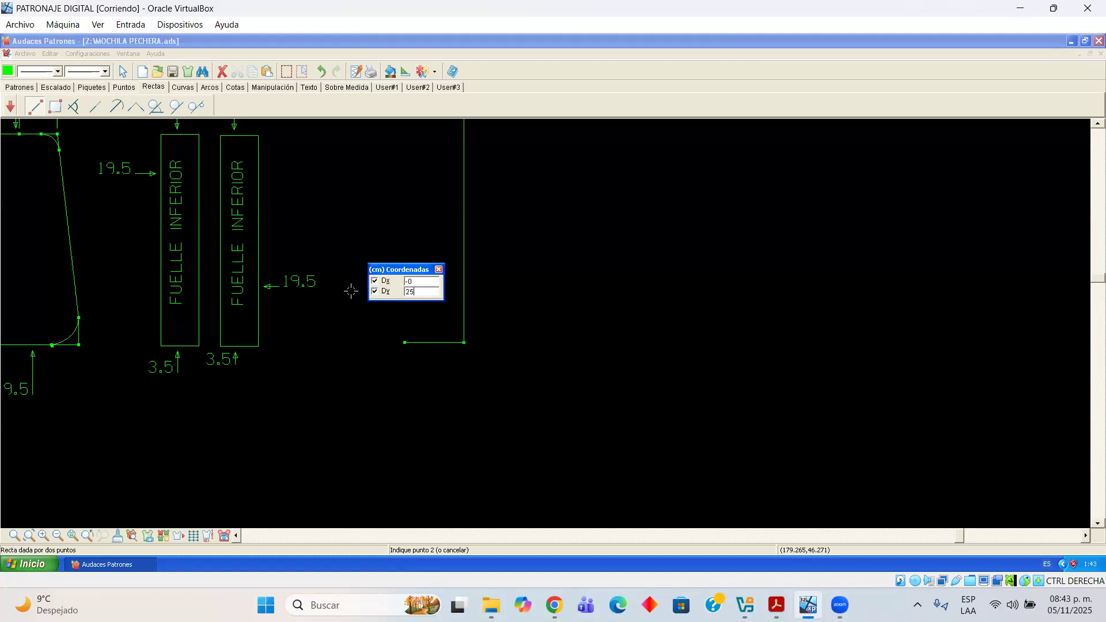
left_click(471, 260)
left_click(492, 214)
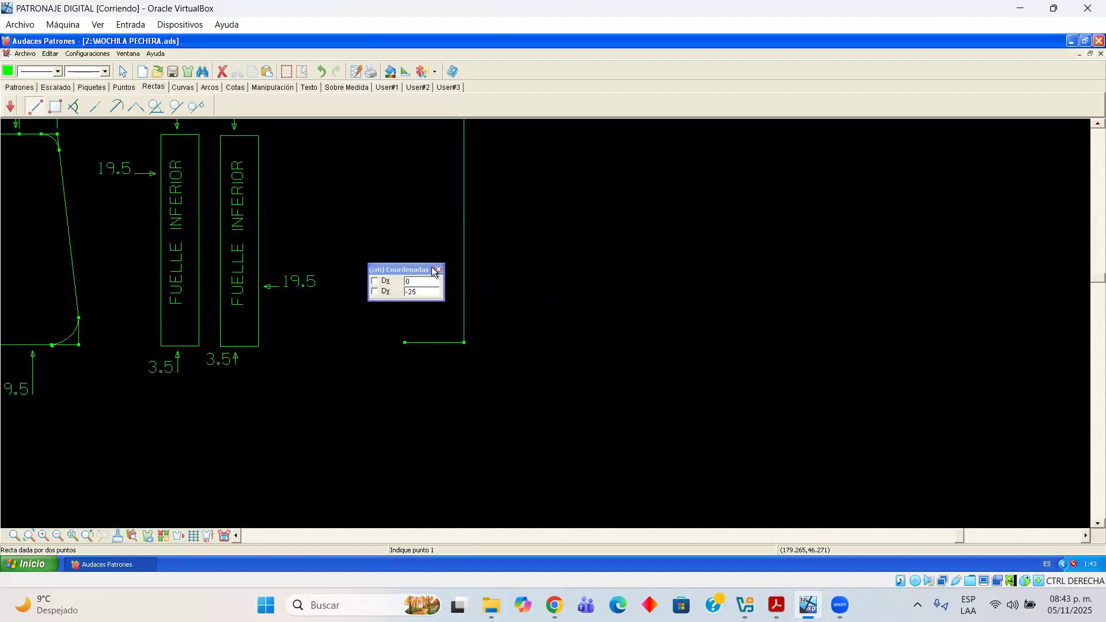
Draw a 24 cm vertical line upward from the base line's other end, the one nearer the lower gussets, with Dx 0
left_click_drag(426, 270, 569, 267)
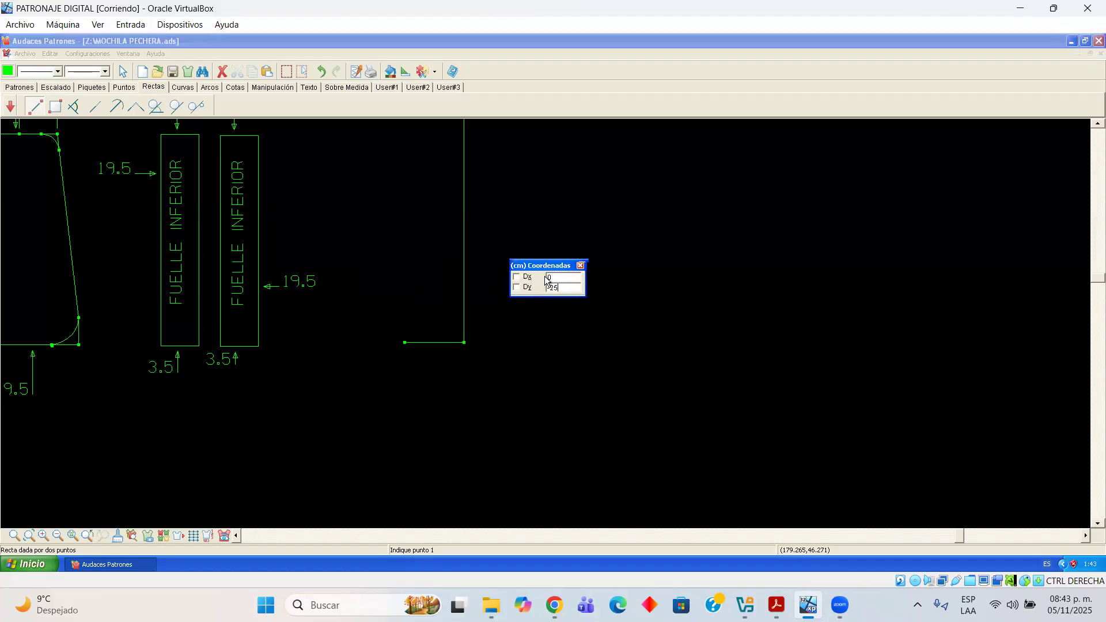
left_click(405, 342)
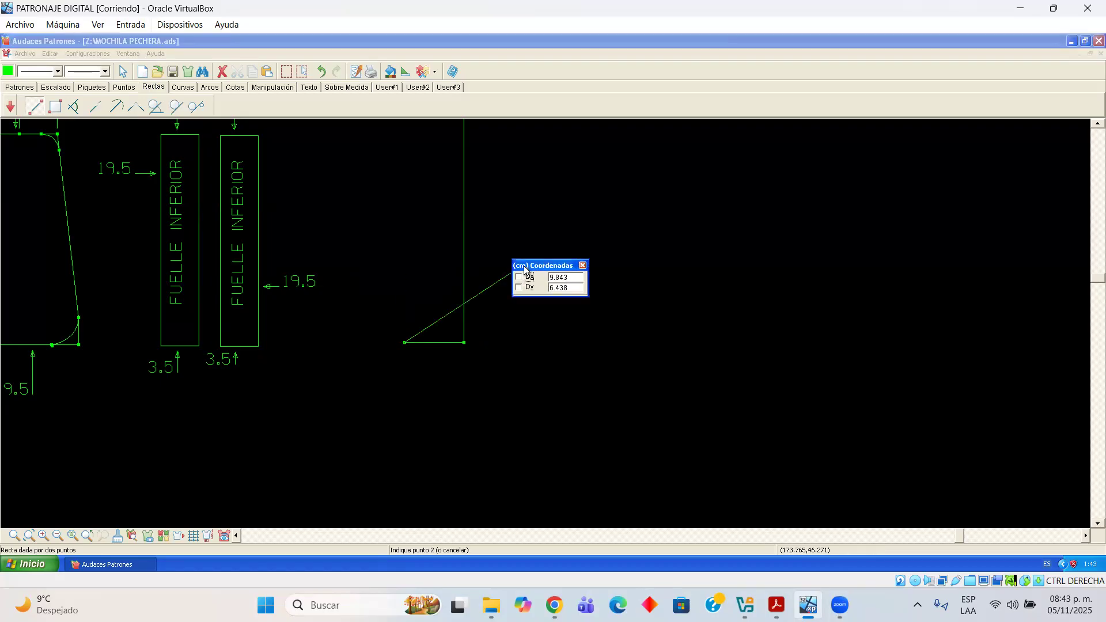
left_click_drag(542, 266, 444, 281)
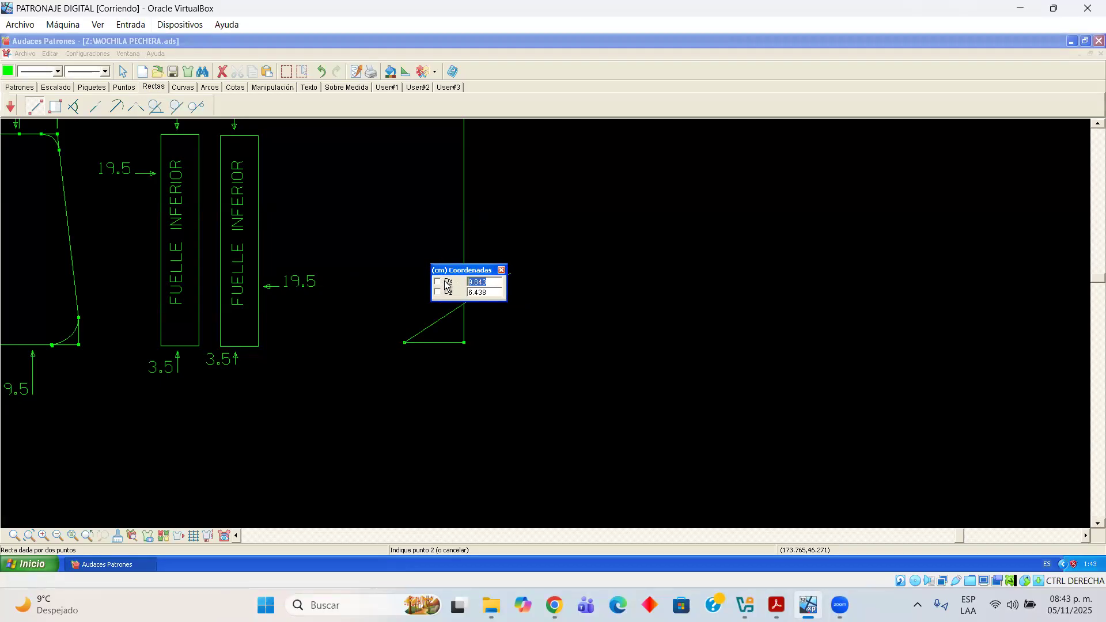
type("0")
key("Return")
left_click_drag(489, 292, 433, 295)
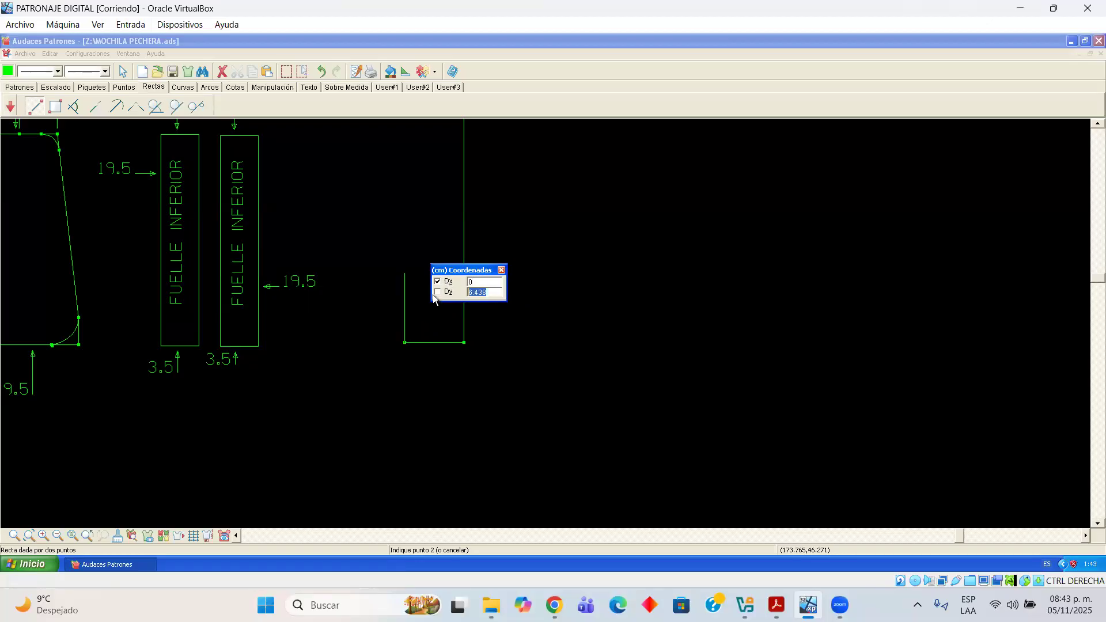
type("24")
key("Left")
key("Left")
type("-")
key("Return")
Start the coordinate point command to mark the open upper ends of the two vertical gusset lines
scroll(526, 260, "down", 1)
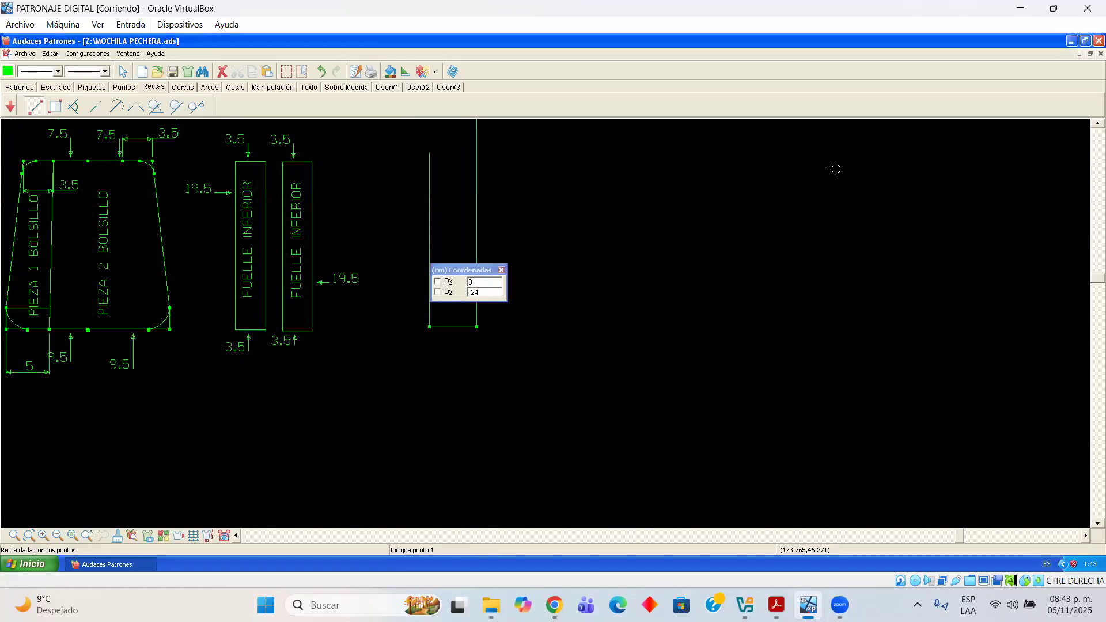
left_click(1097, 123)
left_click(1097, 123)
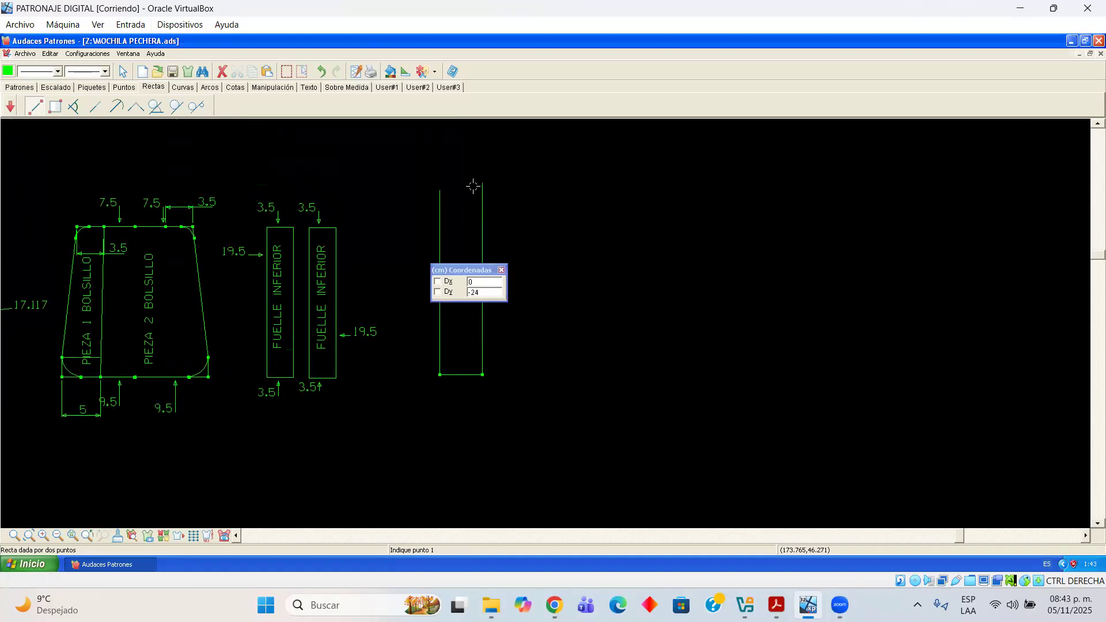
left_click_drag(493, 271, 614, 249)
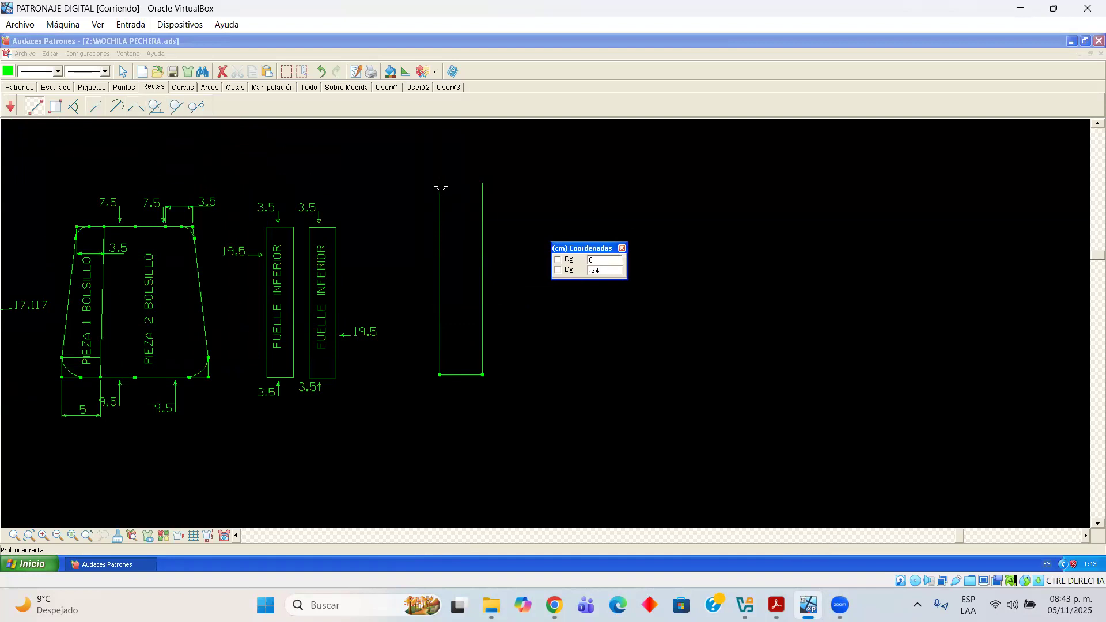
left_click(124, 87)
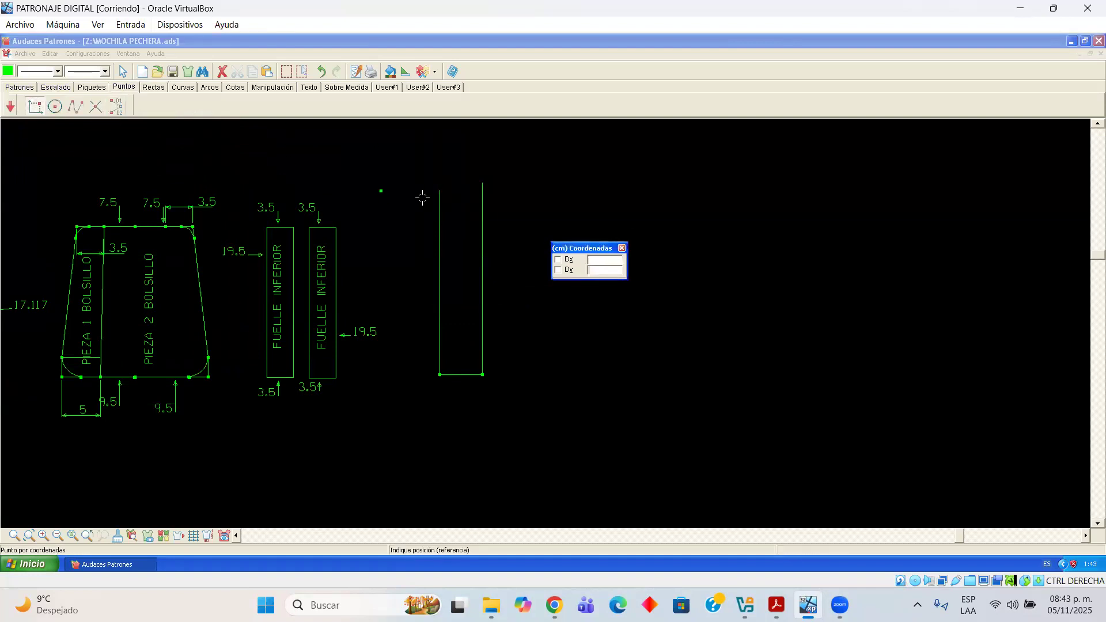
Add points at the open upper ends of both vertical lines and join them with a straight slanted line
left_click(442, 195)
left_click(483, 173)
left_click(149, 89)
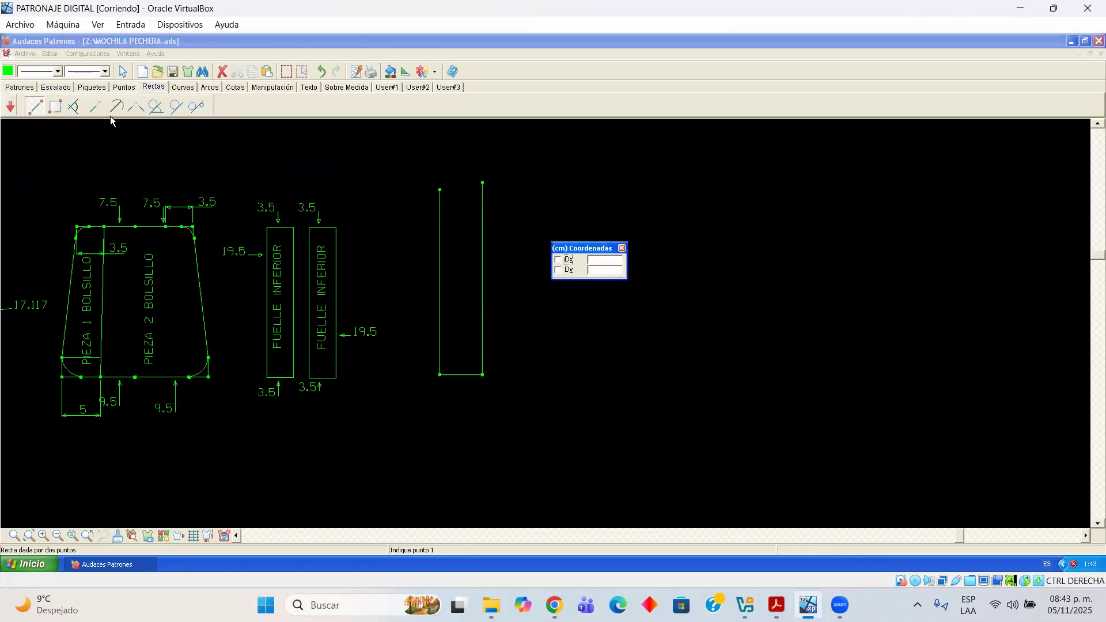
left_click(439, 190)
left_click(482, 183)
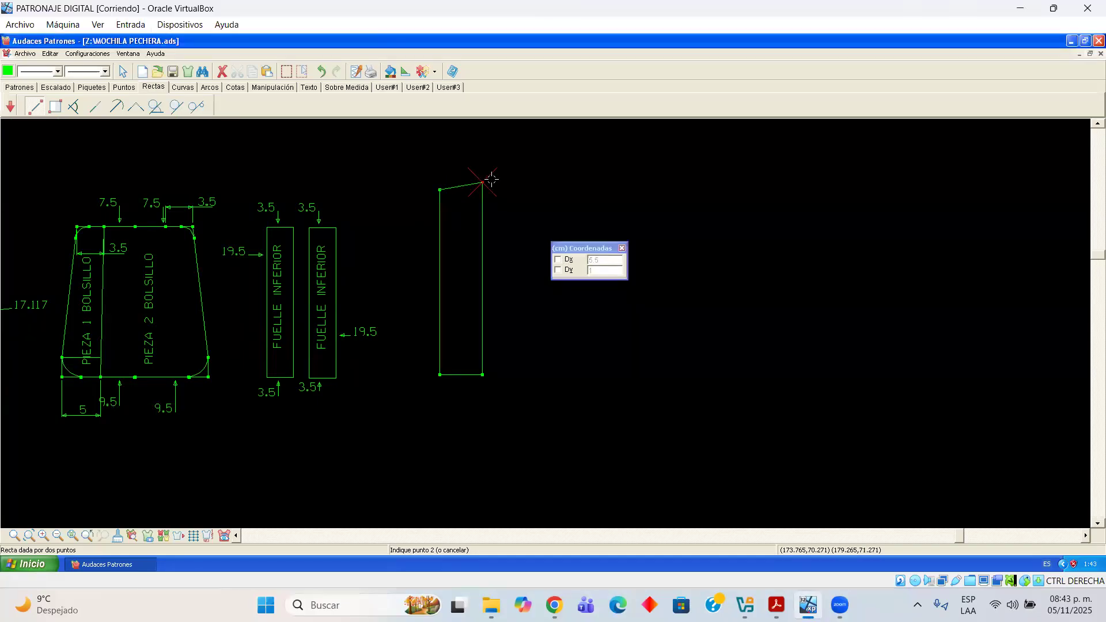
right_click(412, 164)
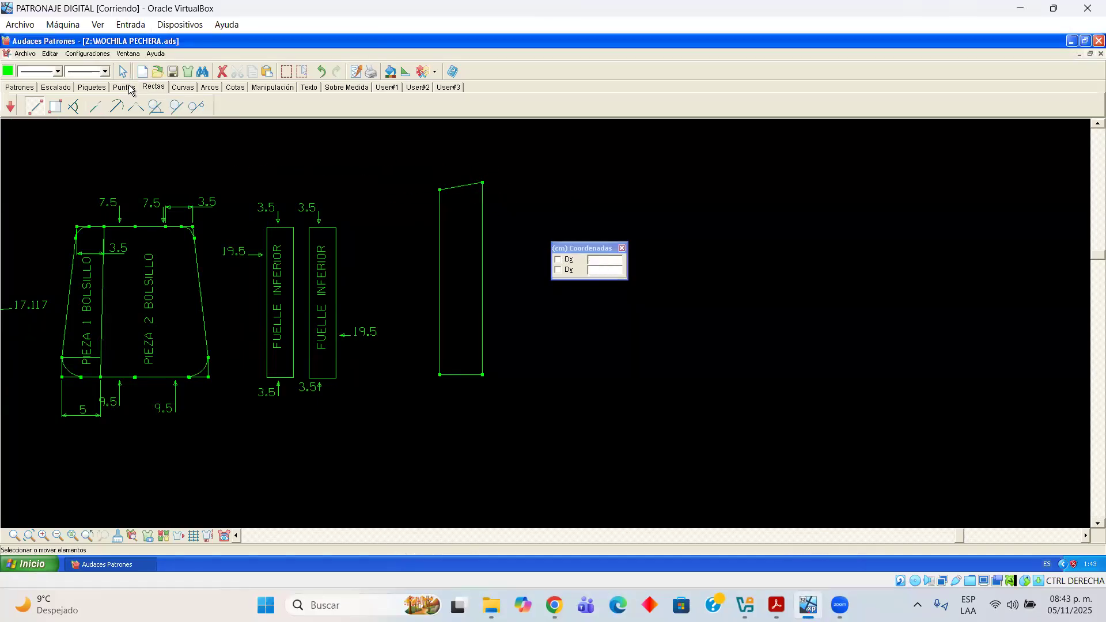
Shift the closed gusset outline slightly down and to the left, and place a mirrored copy of it to its right
left_click_drag(410, 164, 450, 397)
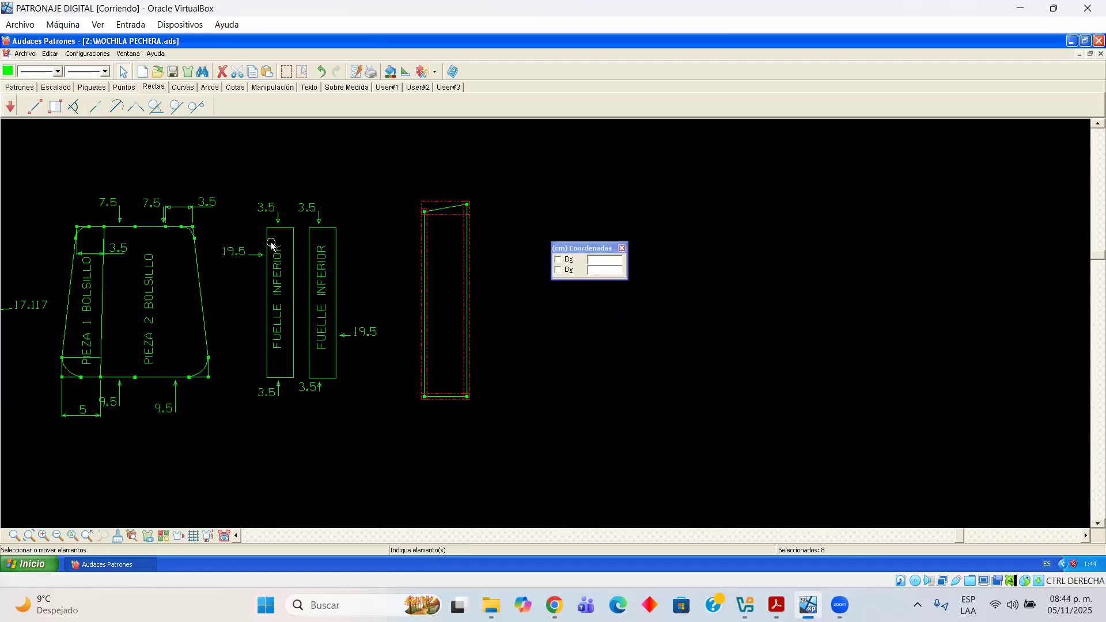
left_click(280, 90)
left_click(116, 106)
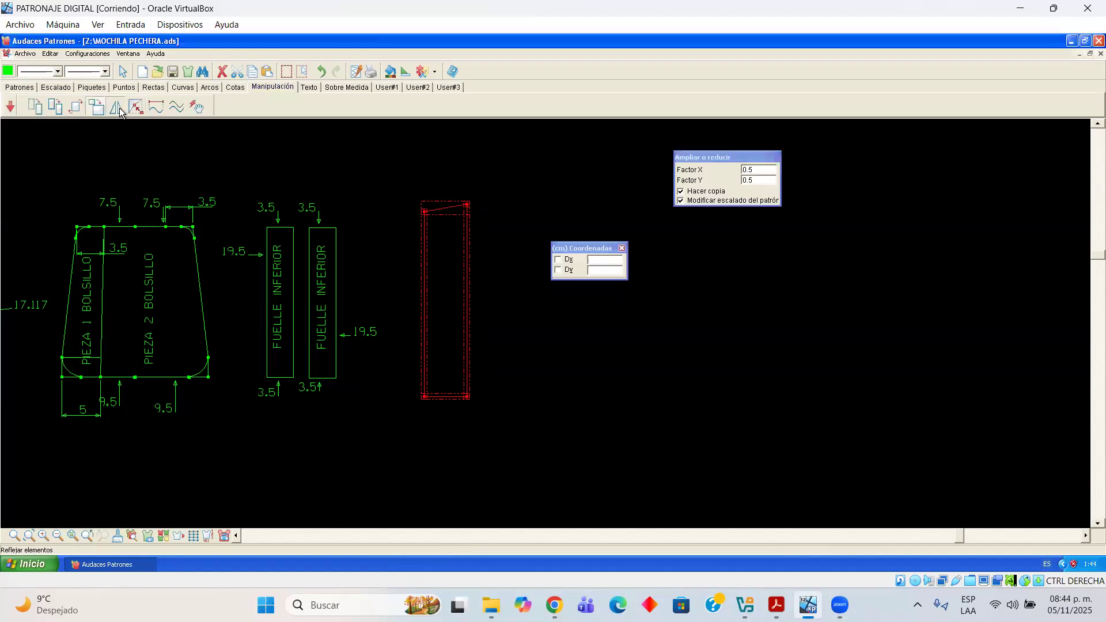
left_click(483, 245)
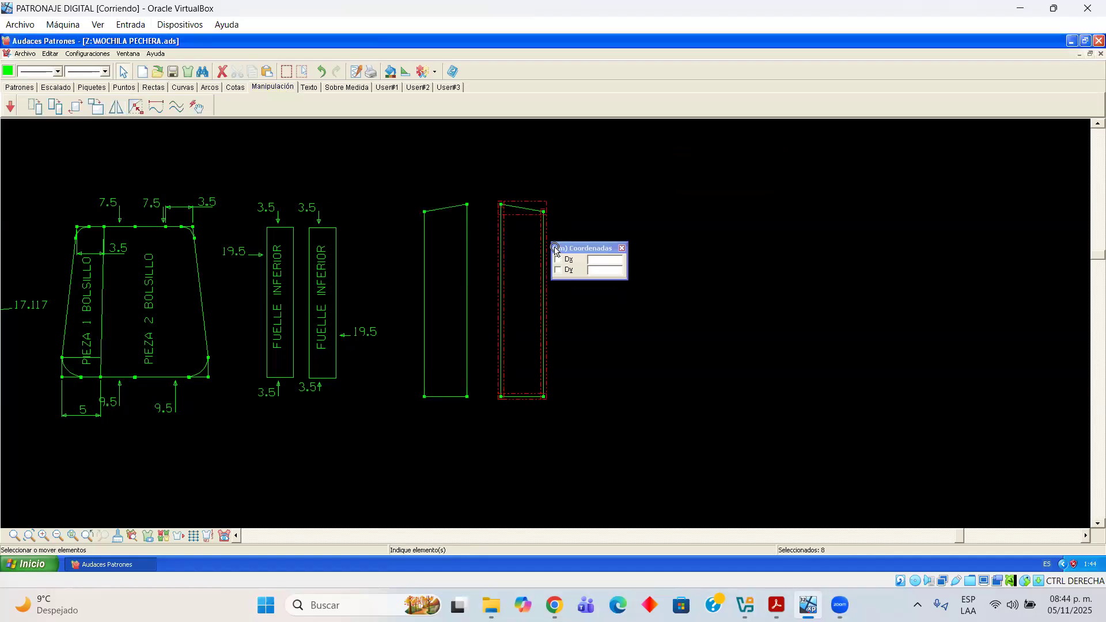
left_click_drag(602, 252, 684, 252)
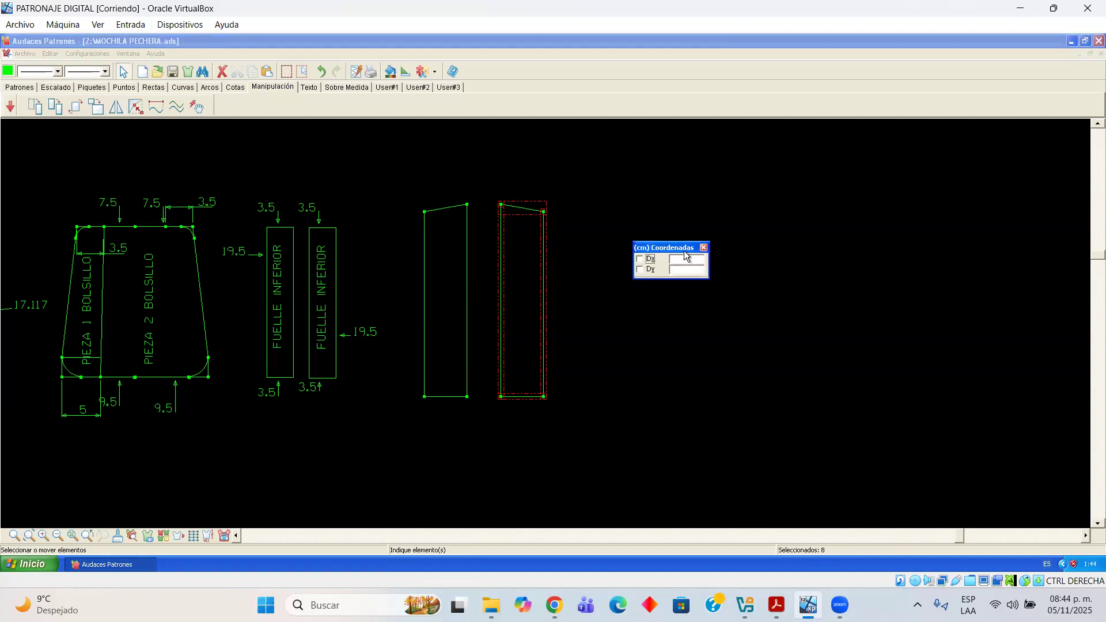
left_click(571, 249)
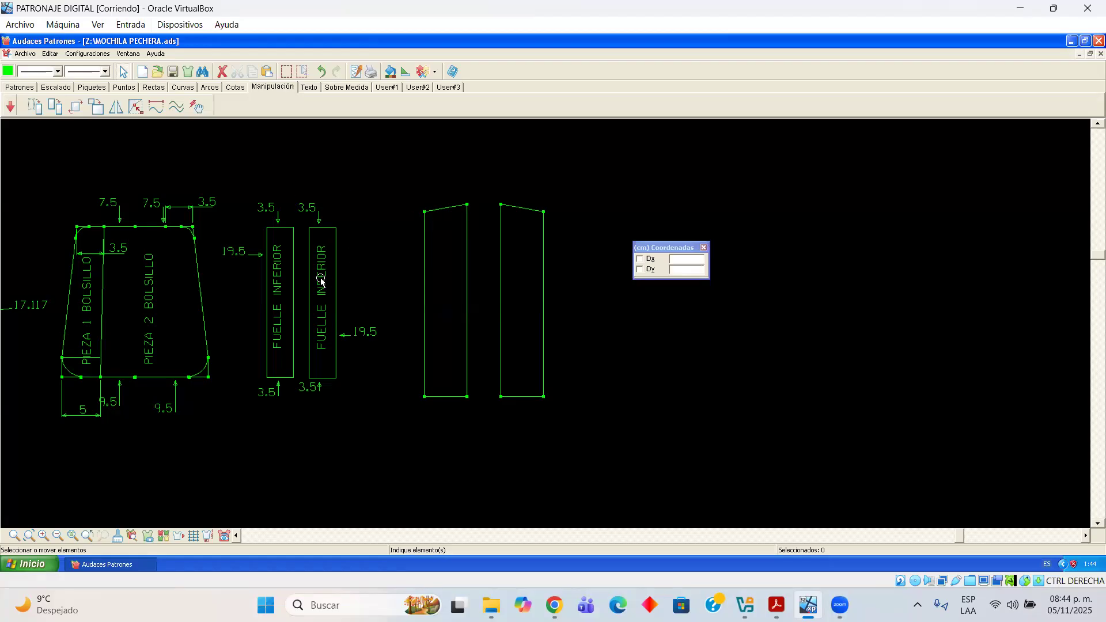
Label both new gusset pieces with the vertical text "FUELLE INFERIOR PRINCIPAL"
left_click(309, 88)
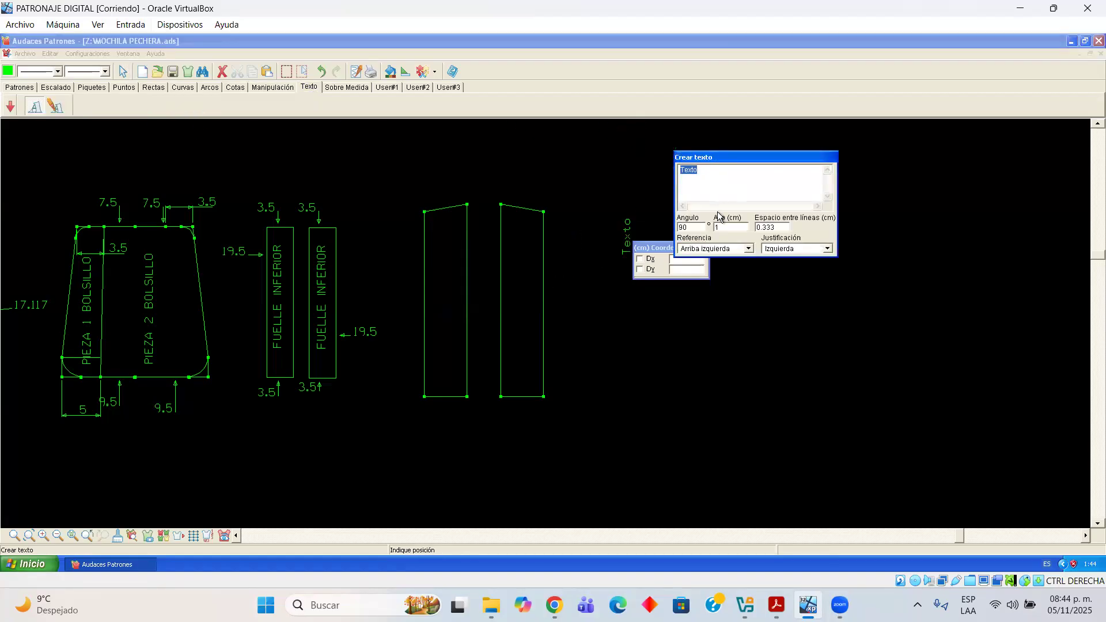
type("FUELLE INFE")
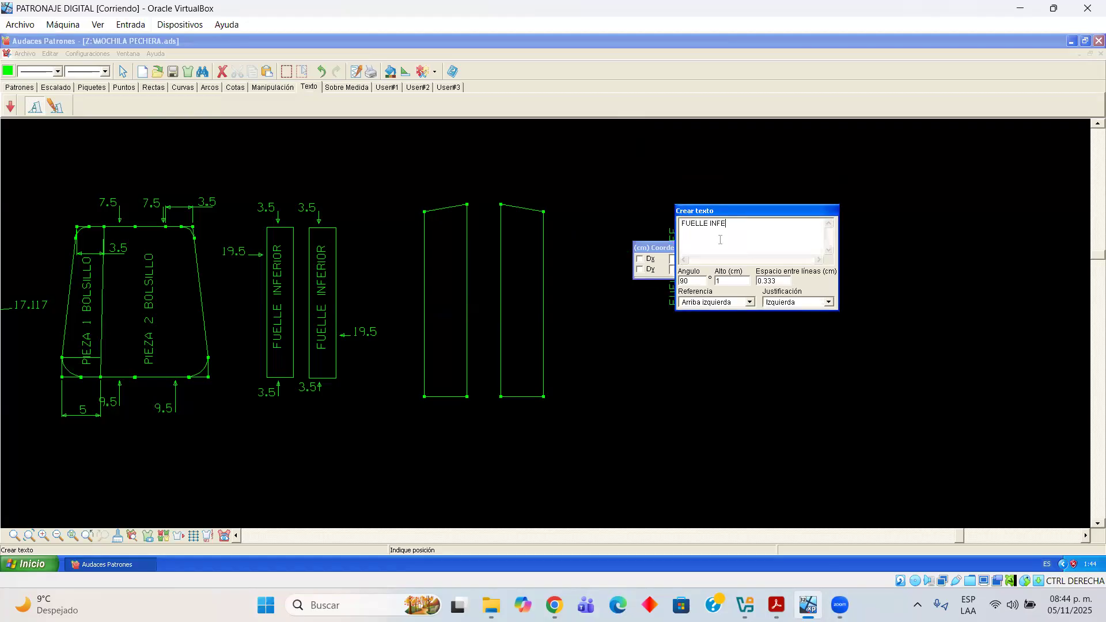
type("RIOR PRINCIPAL")
left_click(525, 387)
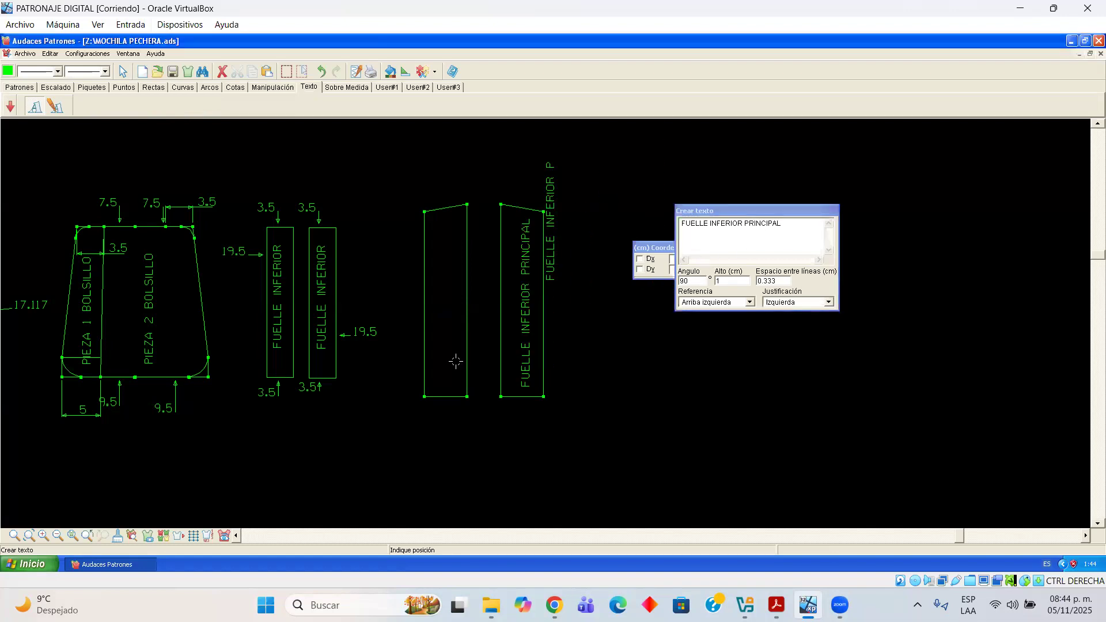
left_click(446, 386)
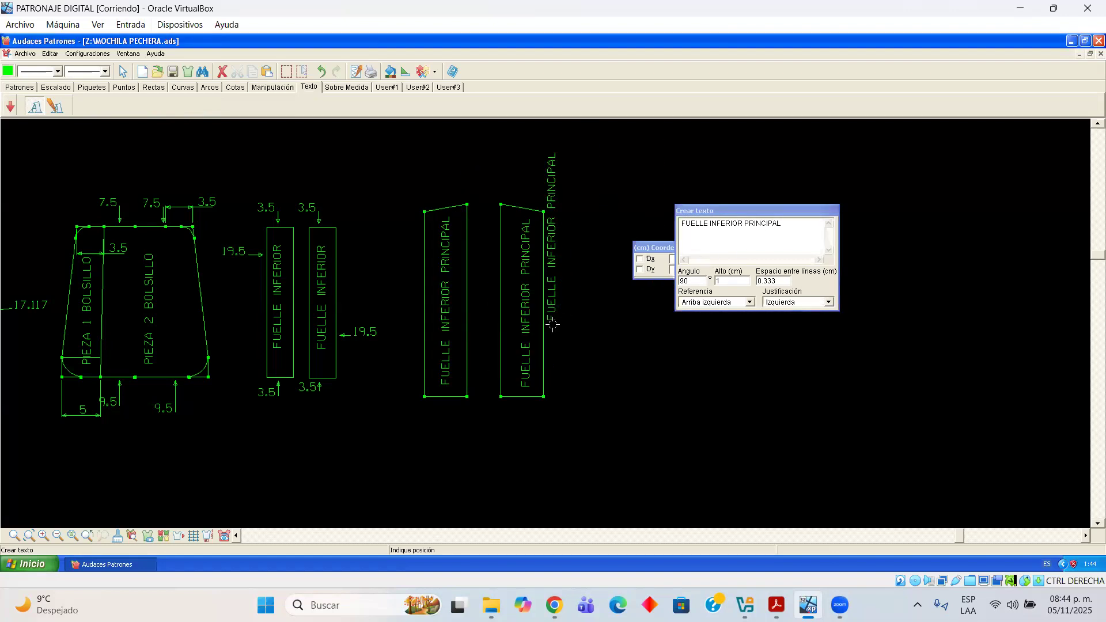
Add perimeter dimensions to the outer long side and the base of the mirrored gusset
left_click(122, 71)
left_click(235, 87)
left_click(155, 107)
left_click(115, 107)
left_click(544, 304)
left_click(567, 309)
left_click(523, 396)
left_click(521, 419)
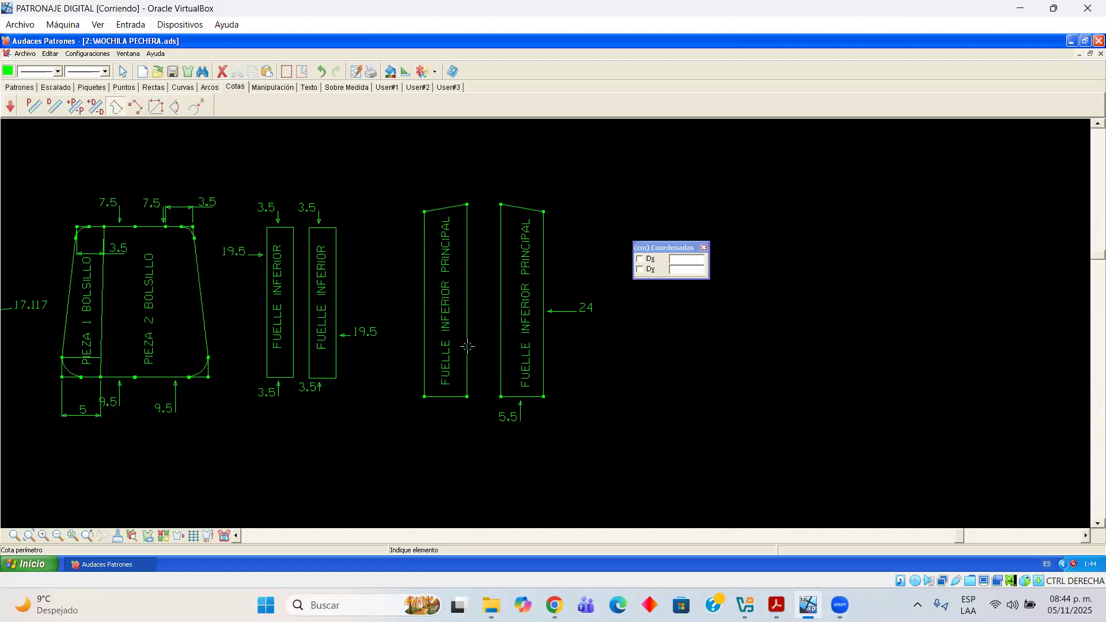
Add perimeter dimensions to the inner long side of the original gusset and to the slanted tops of both pieces
left_click(466, 311)
left_click(485, 309)
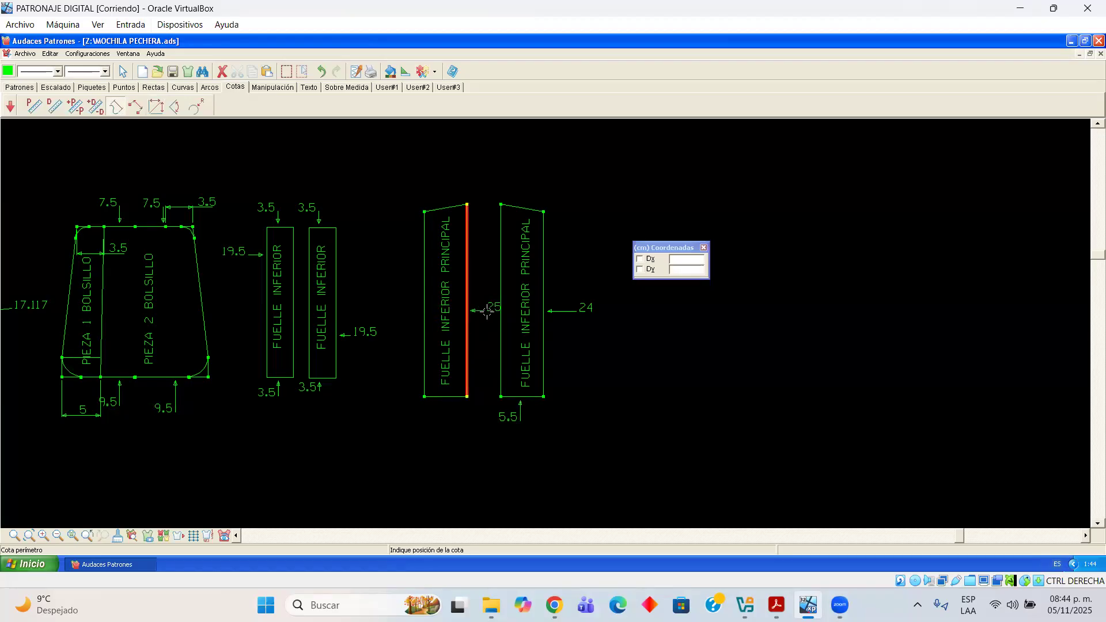
left_click(447, 208)
left_click(441, 183)
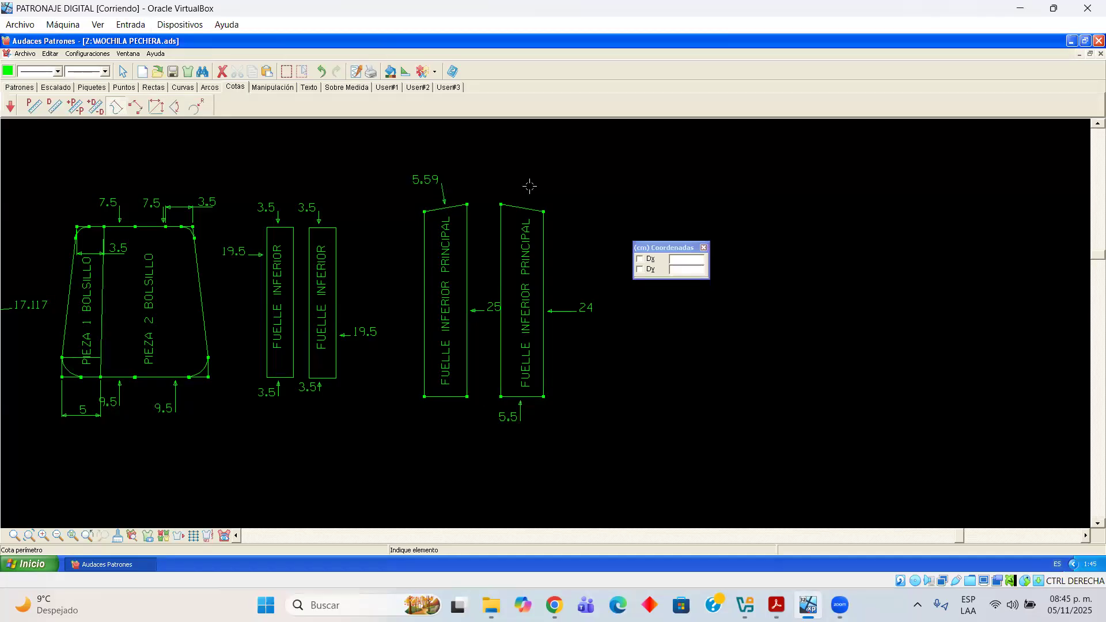
left_click(522, 208)
left_click(533, 181)
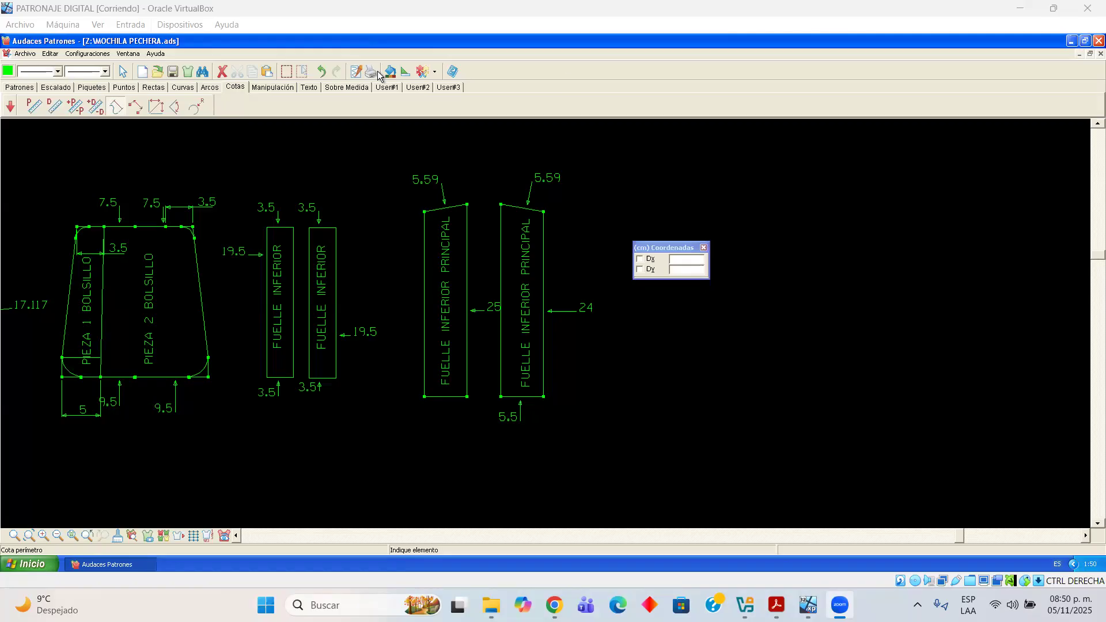
Switch to the mochila pechera PDF in Acrobat, examine the backpack's labelled parts, and return to Audaces Patrones
left_click_drag(670, 248, 311, 468)
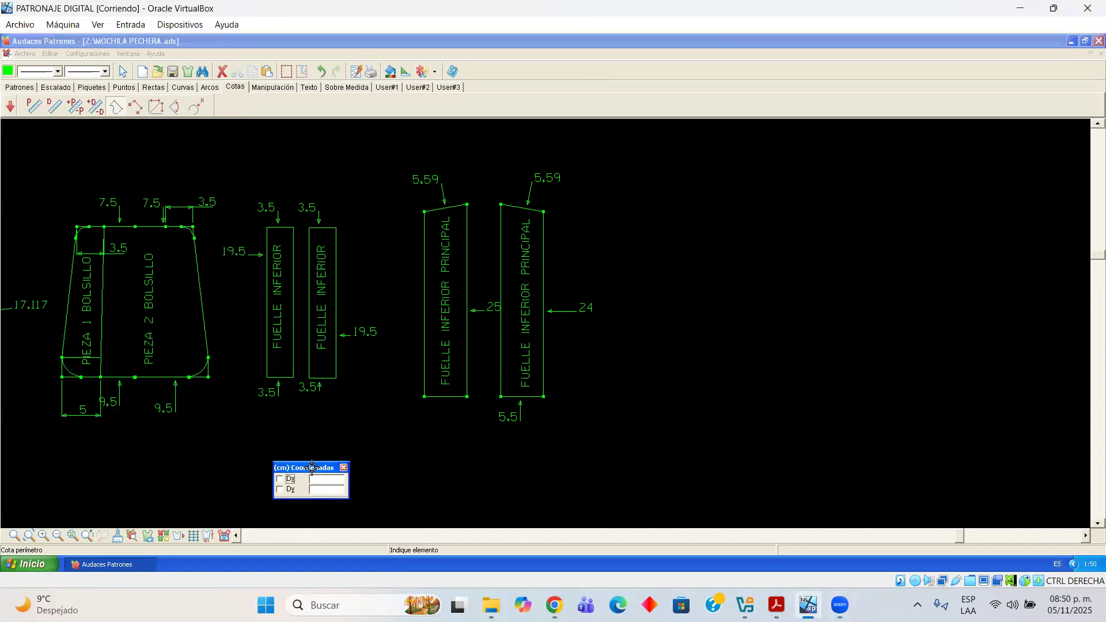
mouse_move(776, 605)
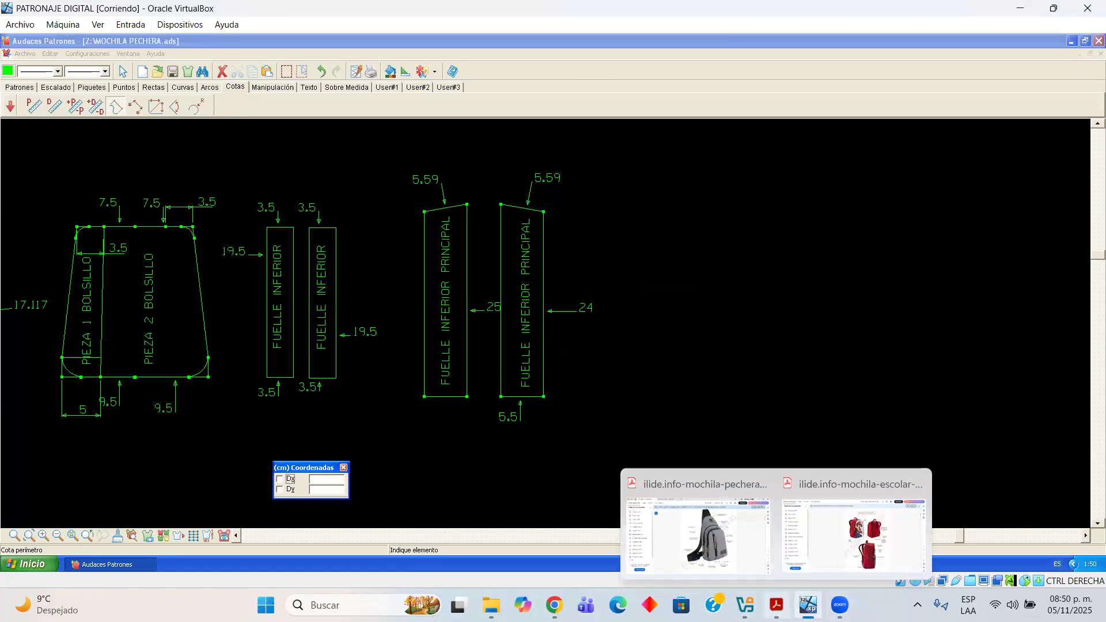
left_click(697, 530)
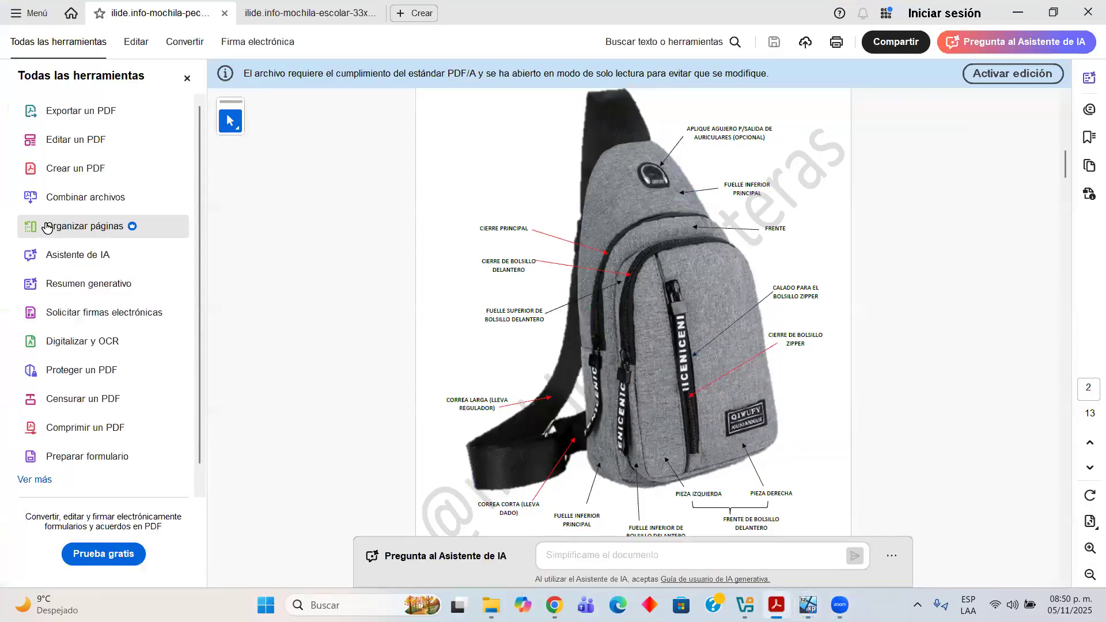
mouse_move(609, 180)
left_mouse_down()
mouse_move(665, 194)
mouse_move(675, 167)
mouse_move(626, 167)
mouse_move(600, 208)
mouse_move(589, 319)
left_mouse_up()
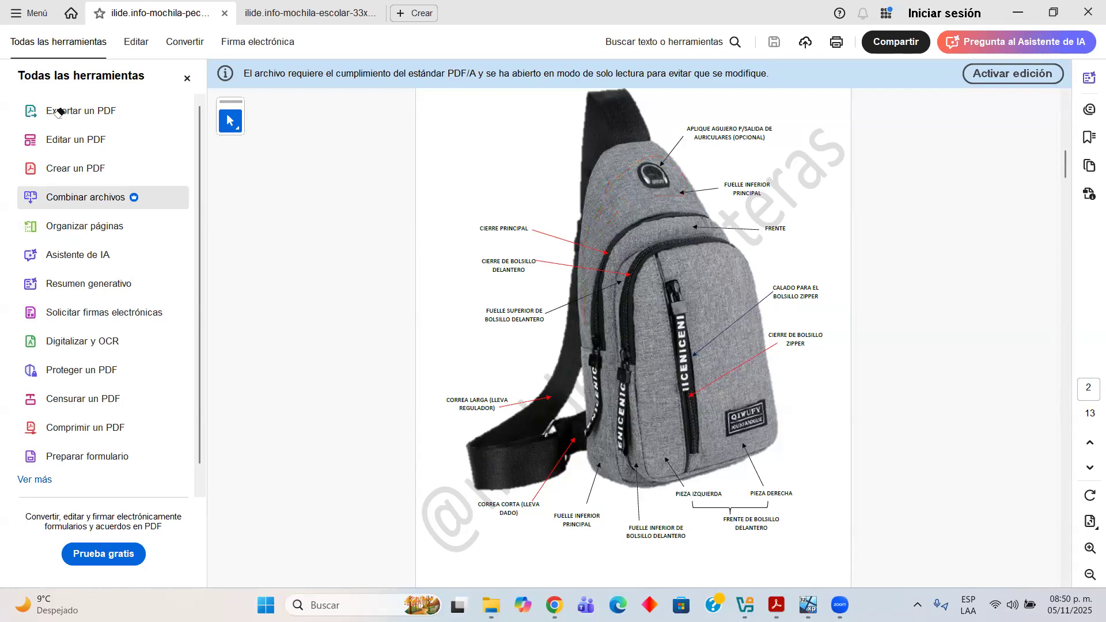
key("alt+Tab")
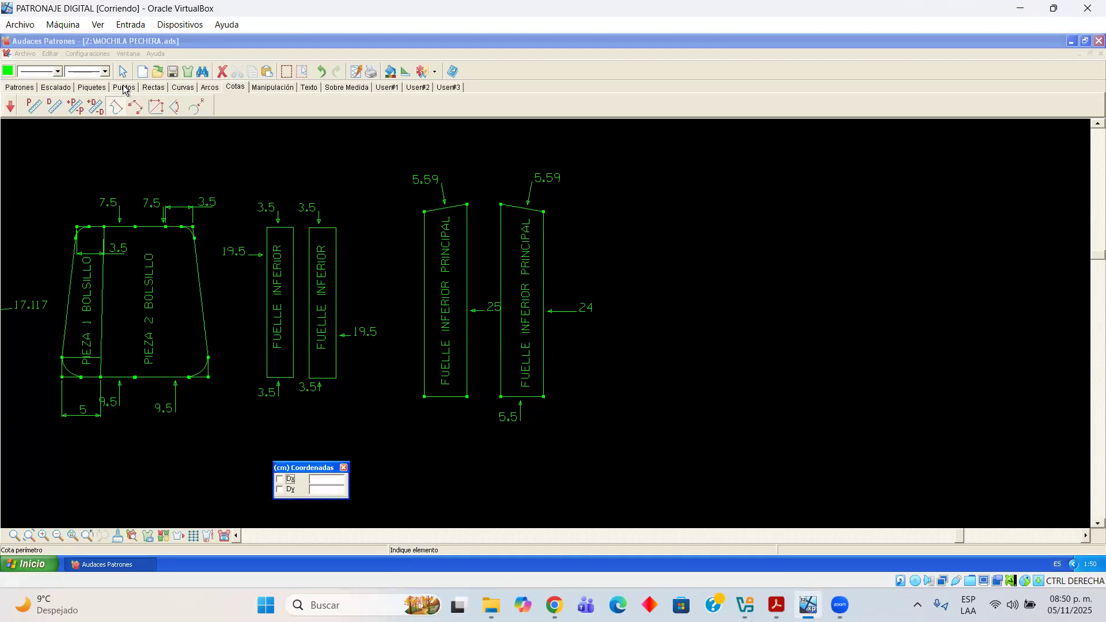
Start a rectangle in the empty area to the right of the gussets and set its Dy to -29.5 cm
left_click(152, 89)
left_click(690, 196)
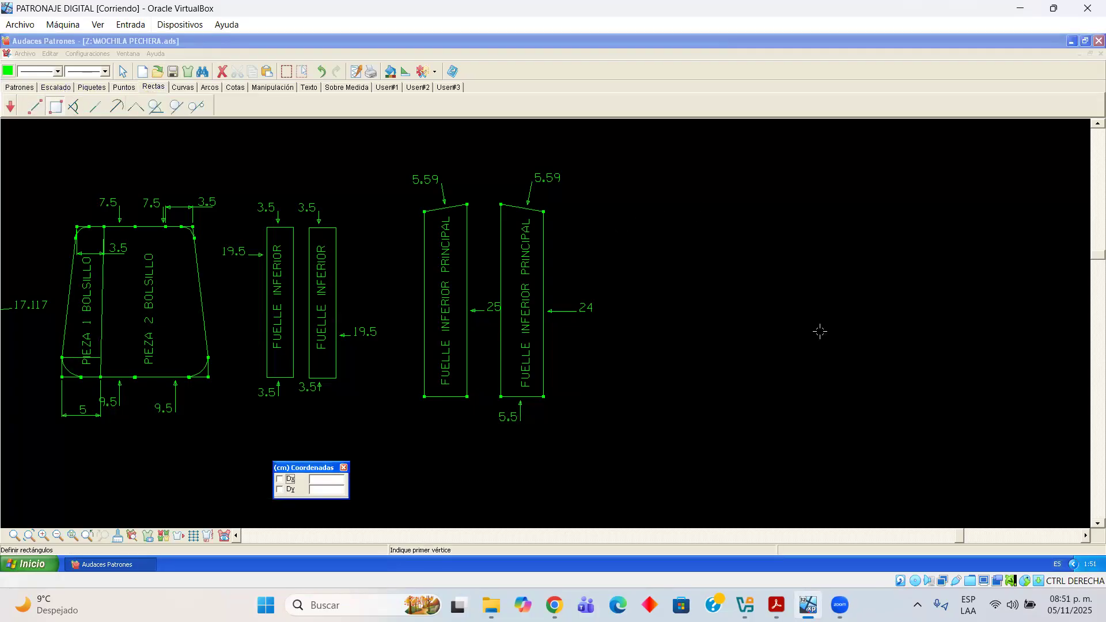
left_click_drag(335, 470, 813, 417)
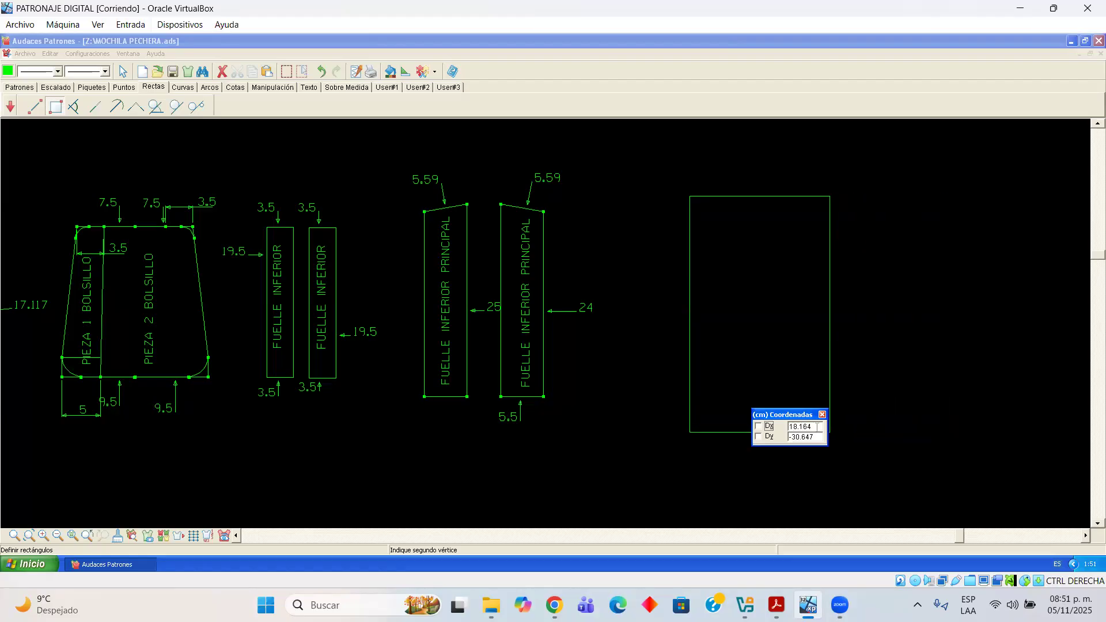
left_click_drag(821, 439, 759, 440)
type("29.5")
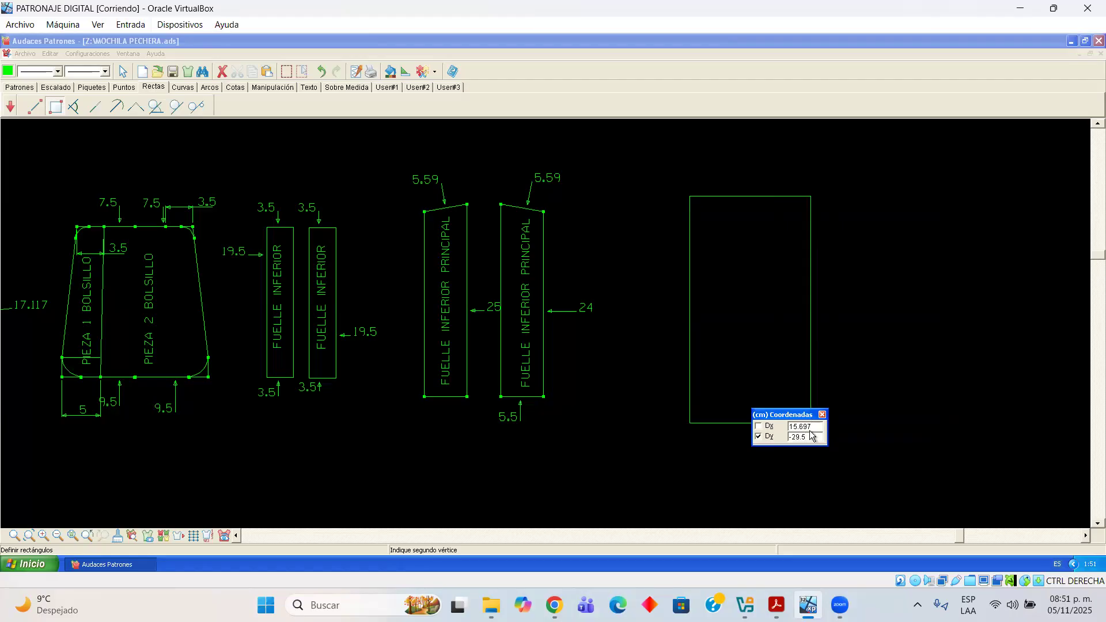
Try a Dy of -18 cm for the rectangle
key("BackSpace")
key("BackSpace")
key("BackSpace")
key("BackSpace")
key("BackSpace")
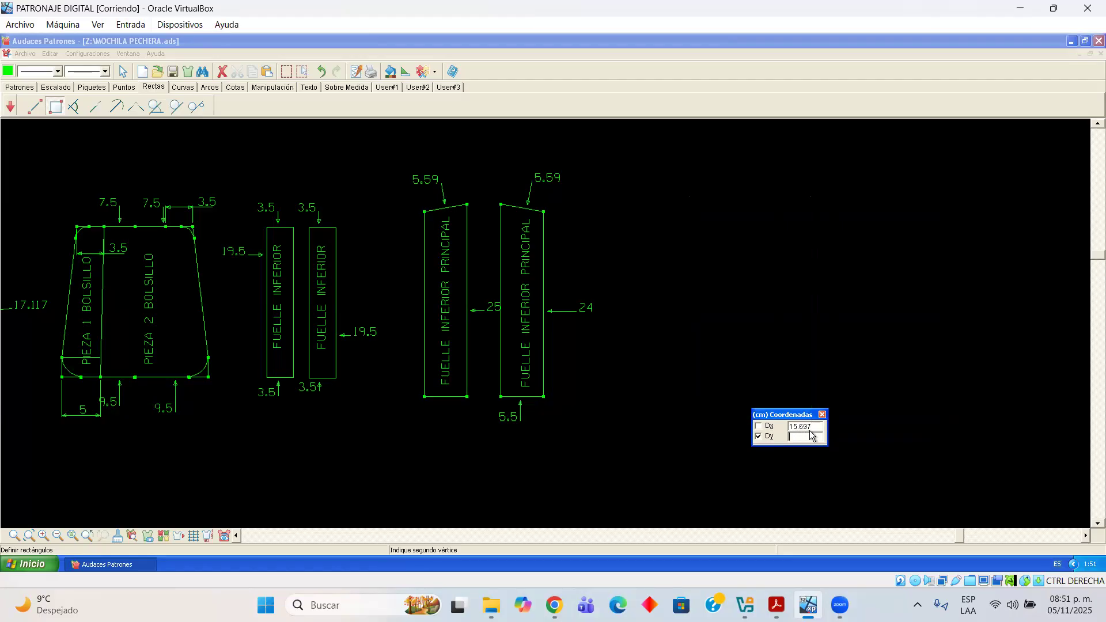
type("18")
key("Home")
type("-")
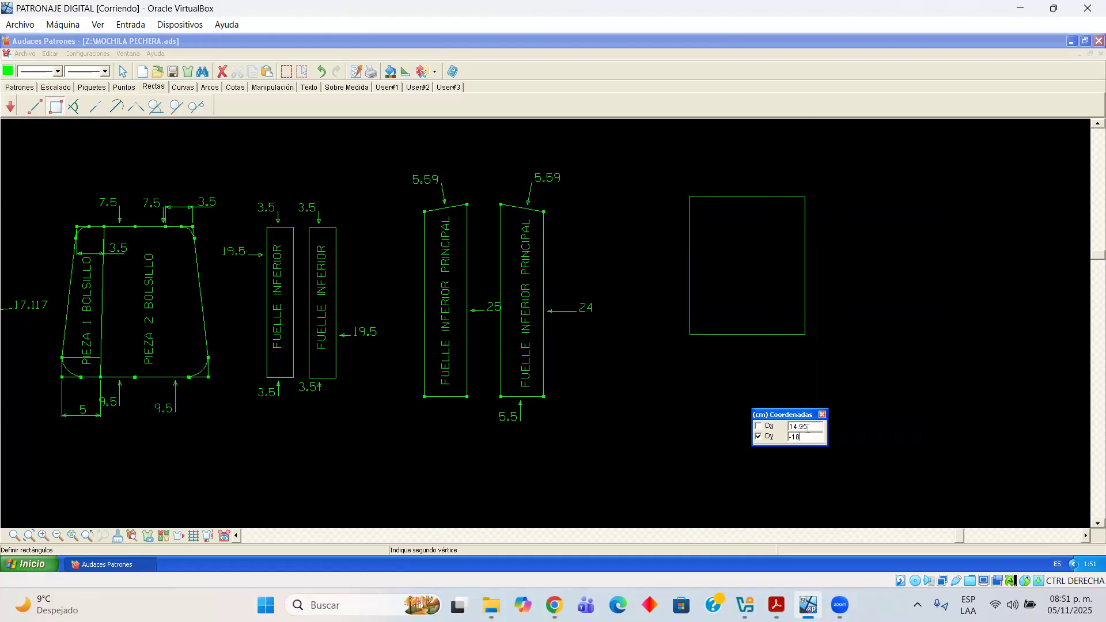
Set the rectangle's Dy to -29.5 cm and Dx to 18 cm, and place it
left_click(810, 436)
type("29.5")
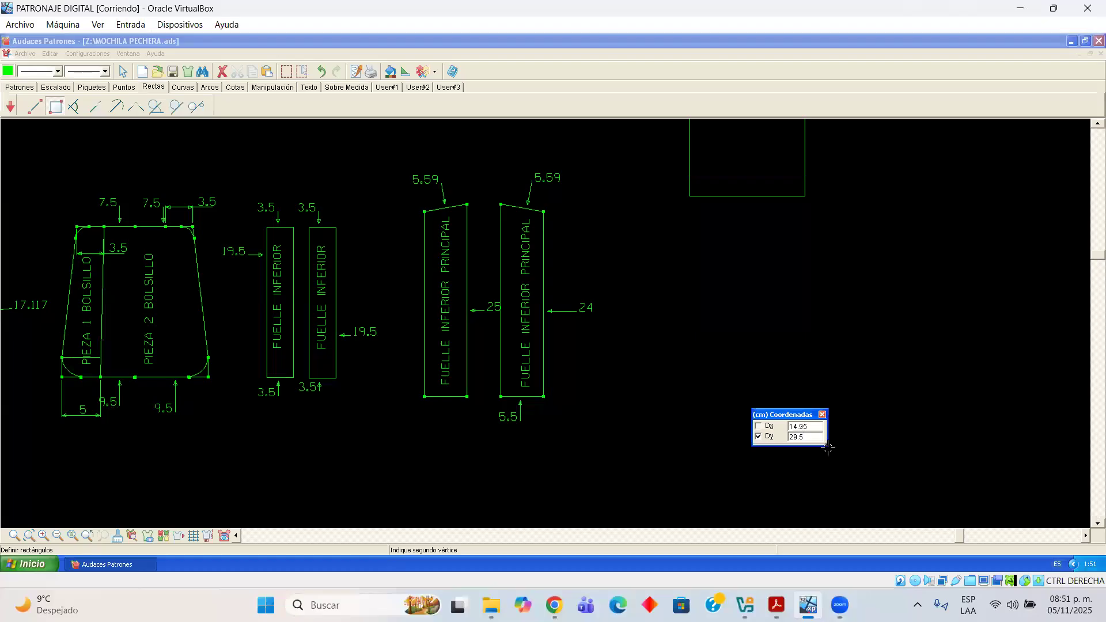
key("Home")
type("-")
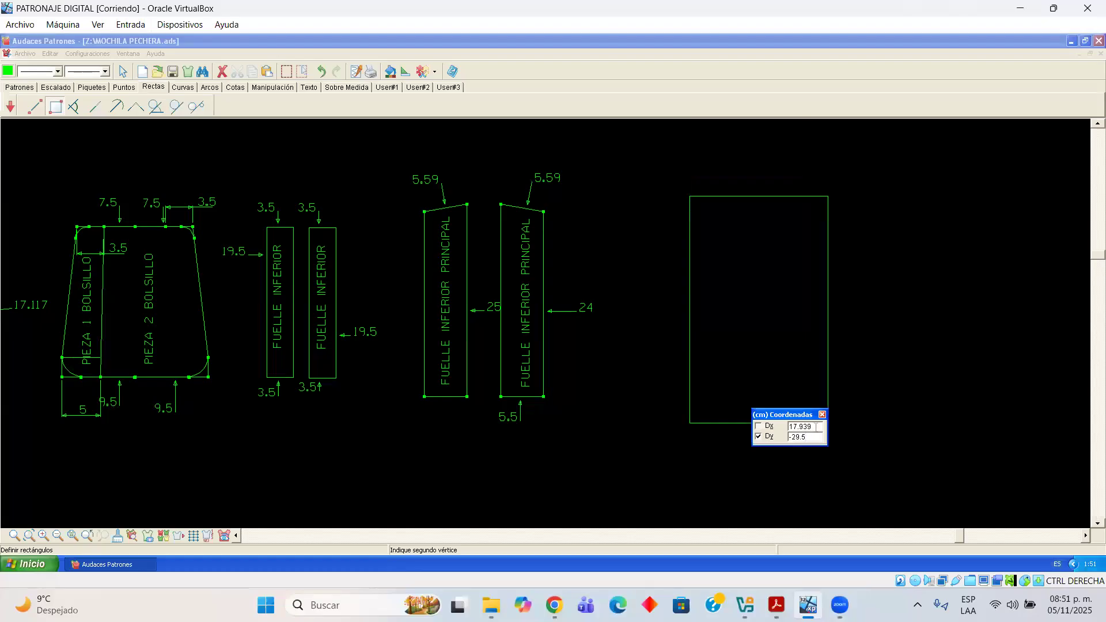
key("Tab")
type("18")
left_click(804, 367)
left_click(717, 436)
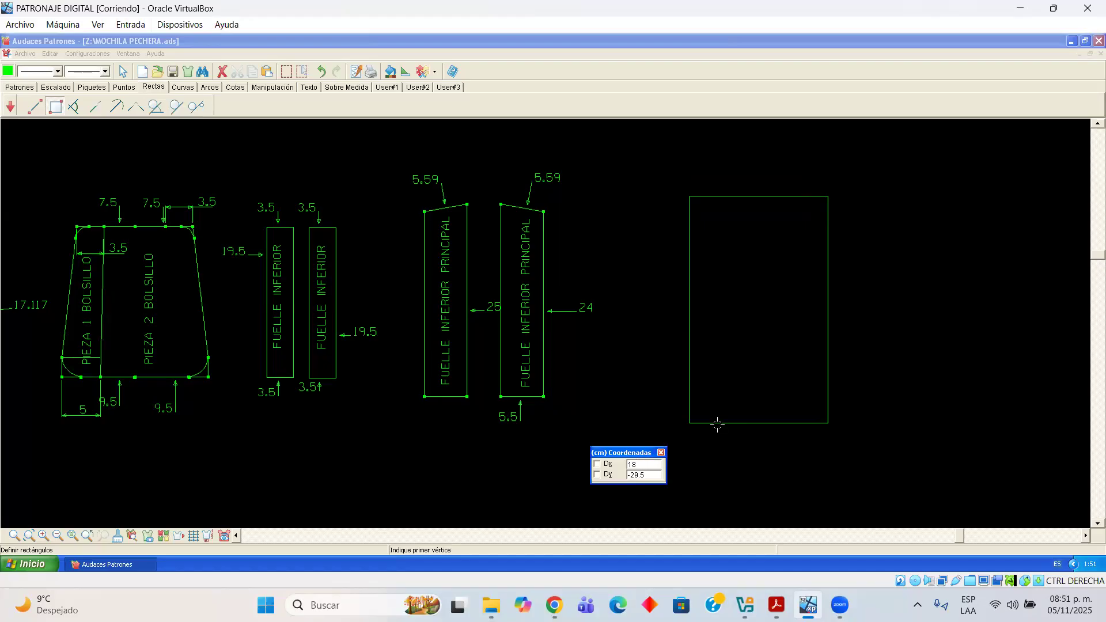
Place coordinate points on the corners of the new rectangle
left_click(131, 88)
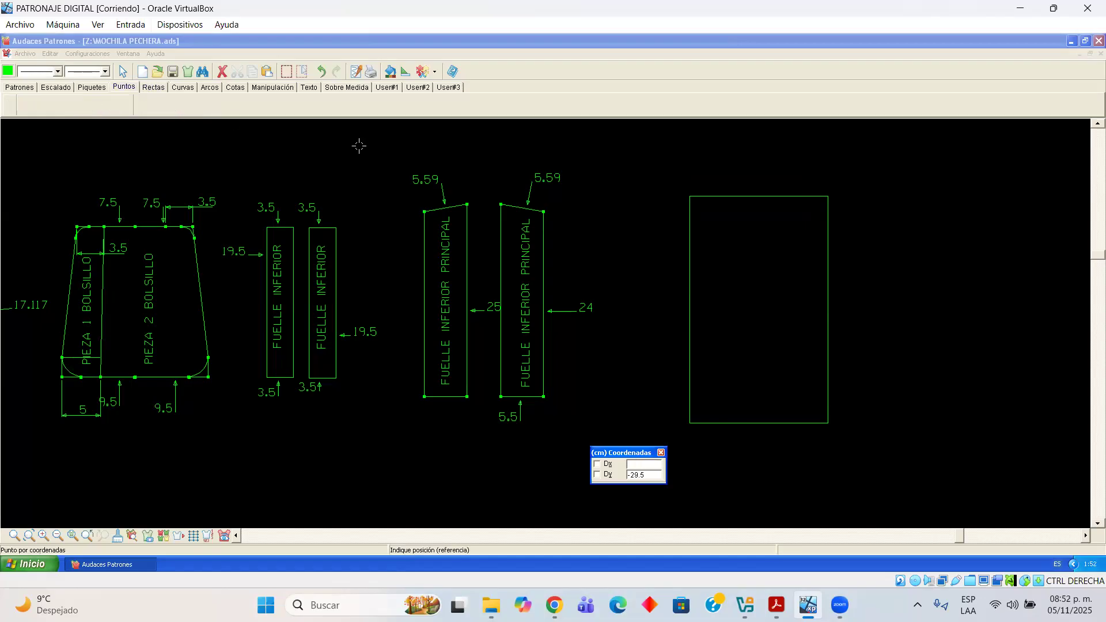
left_click(691, 199)
scroll(691, 199, "down", 1)
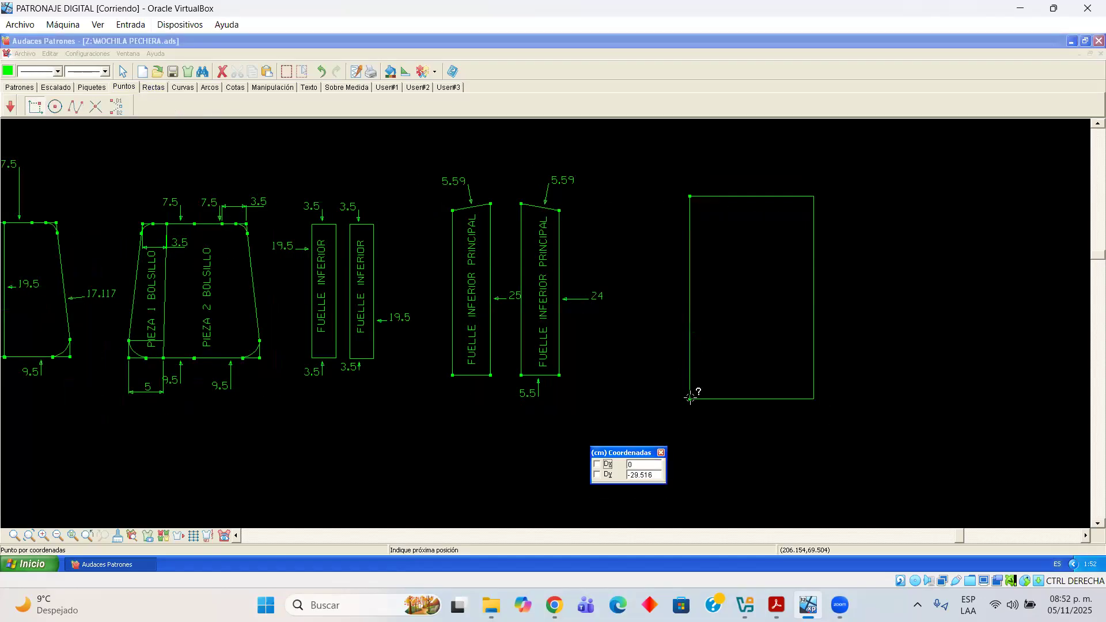
left_click(812, 399)
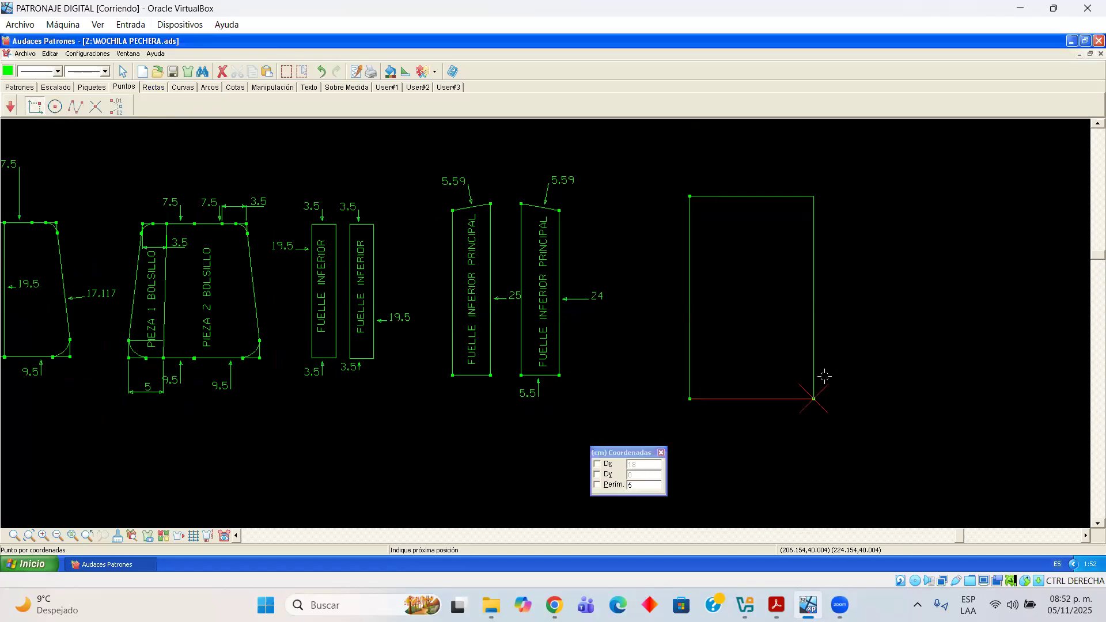
left_click(813, 197)
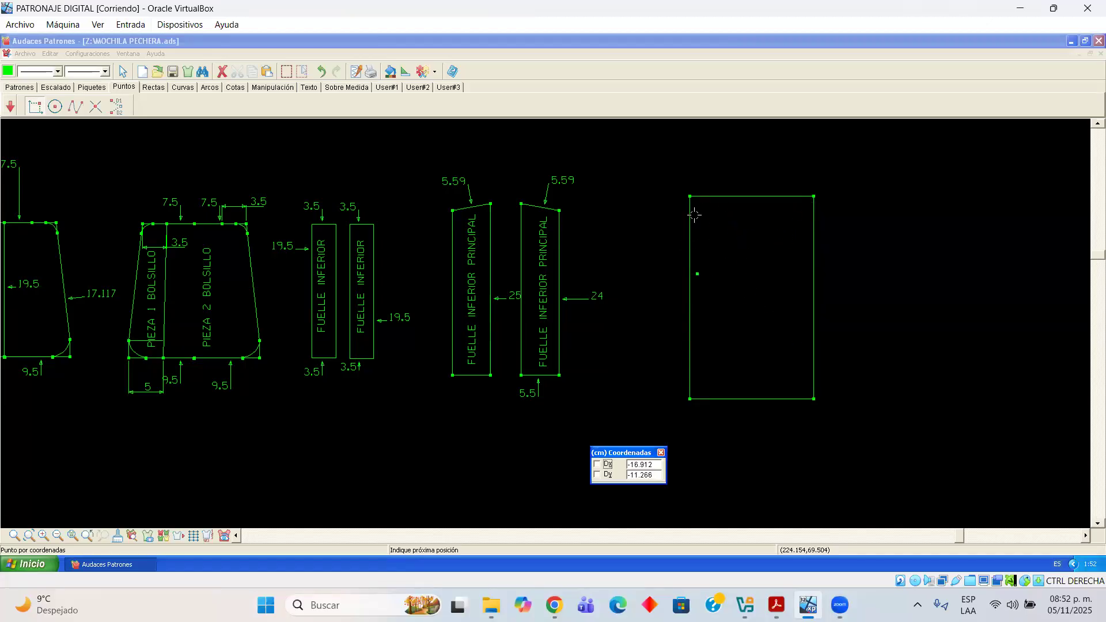
Place a coordinate point on the new rectangle's left edge, at a perimeter distance of 10 cm from the upper-left corner
left_click(690, 197)
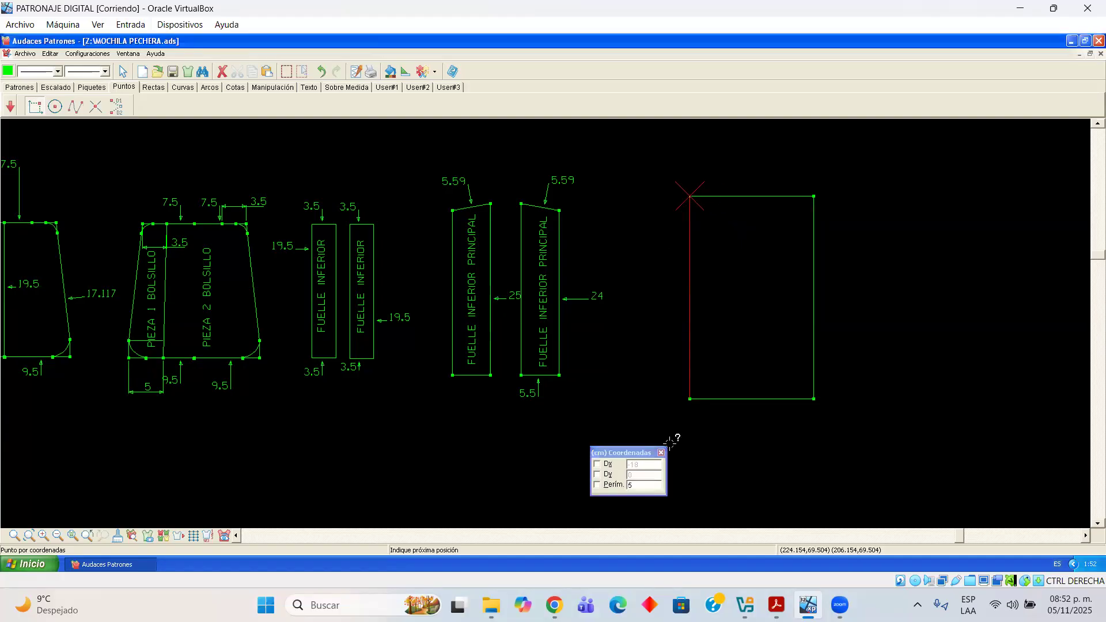
right_click(627, 483)
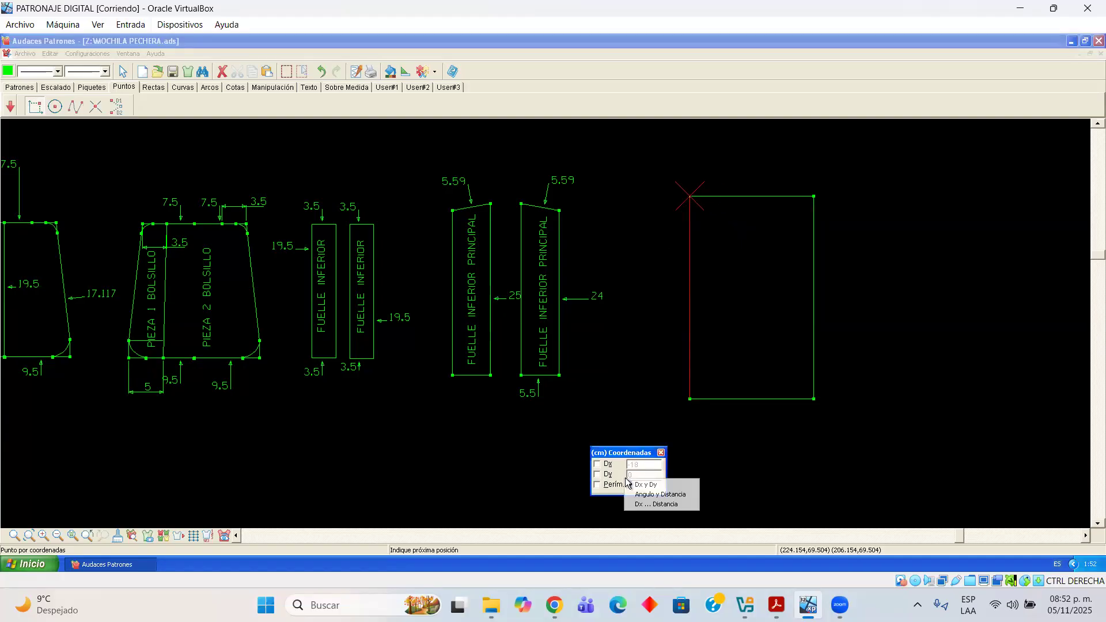
left_click(626, 478)
type("10")
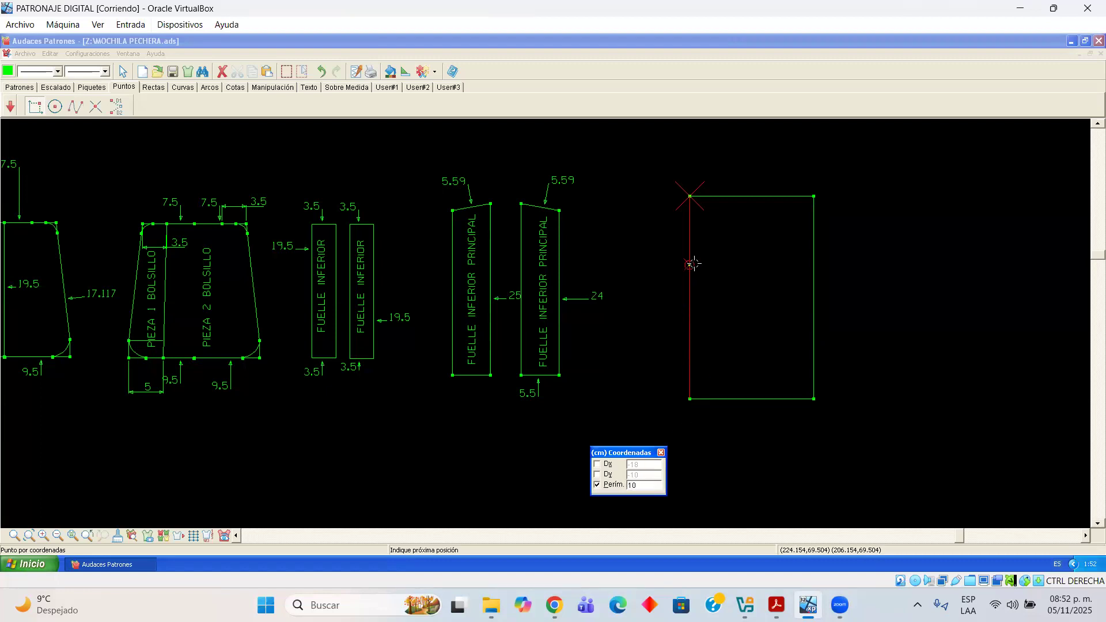
left_click(716, 260)
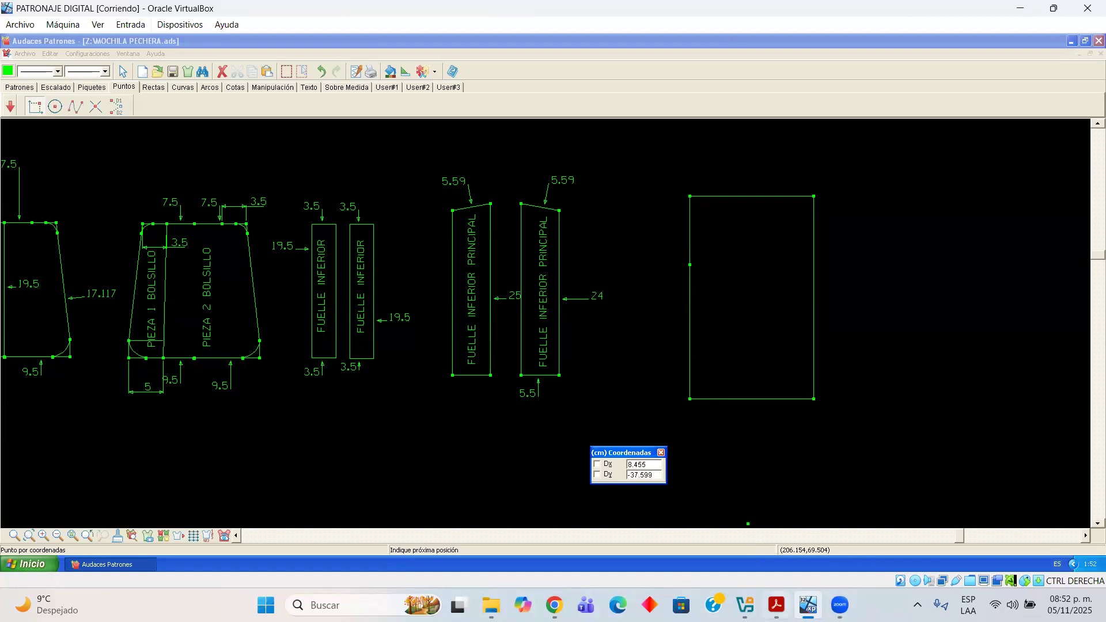
Switch to the backpack PDF, trace the upper middle of the main lower gusset on the photo, and return to Audaces Patrones
key("alt+Tab")
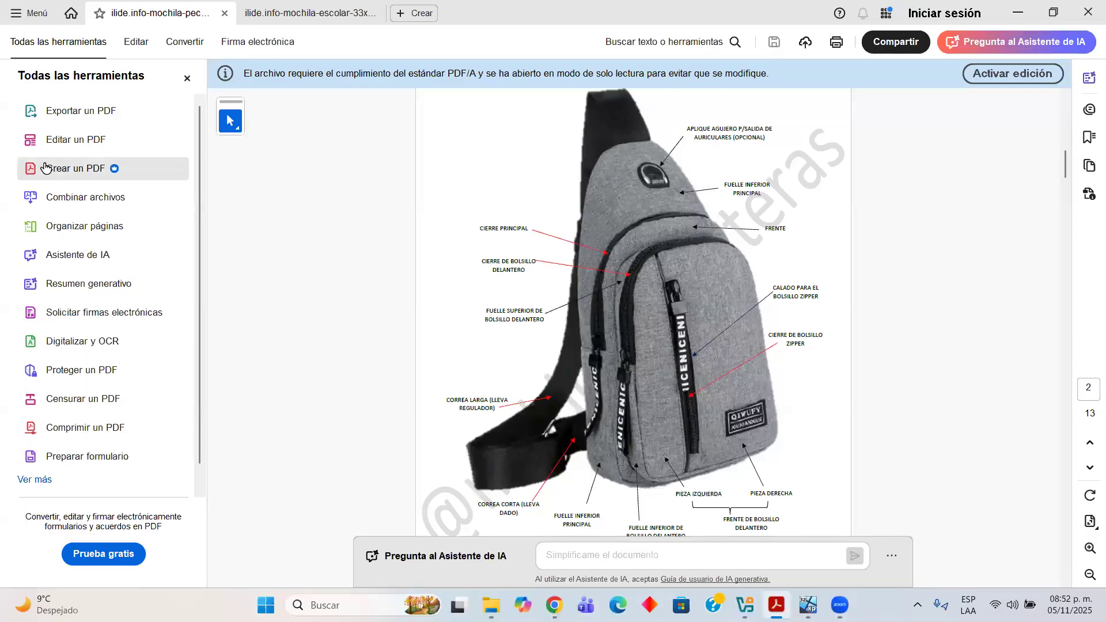
left_click_drag(633, 144, 654, 192)
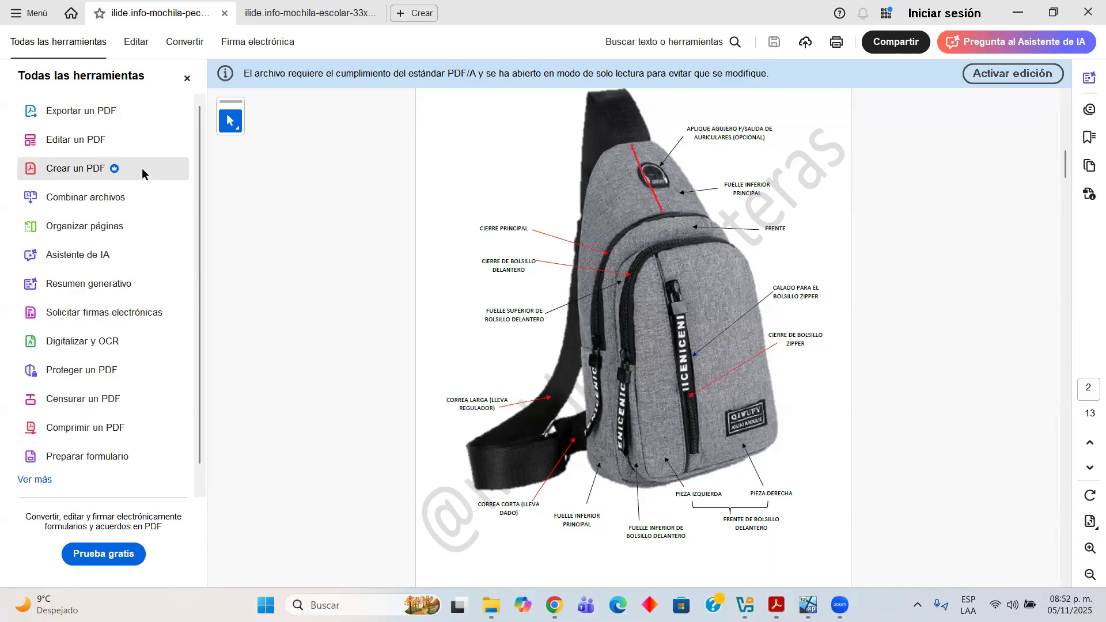
left_click(807, 604)
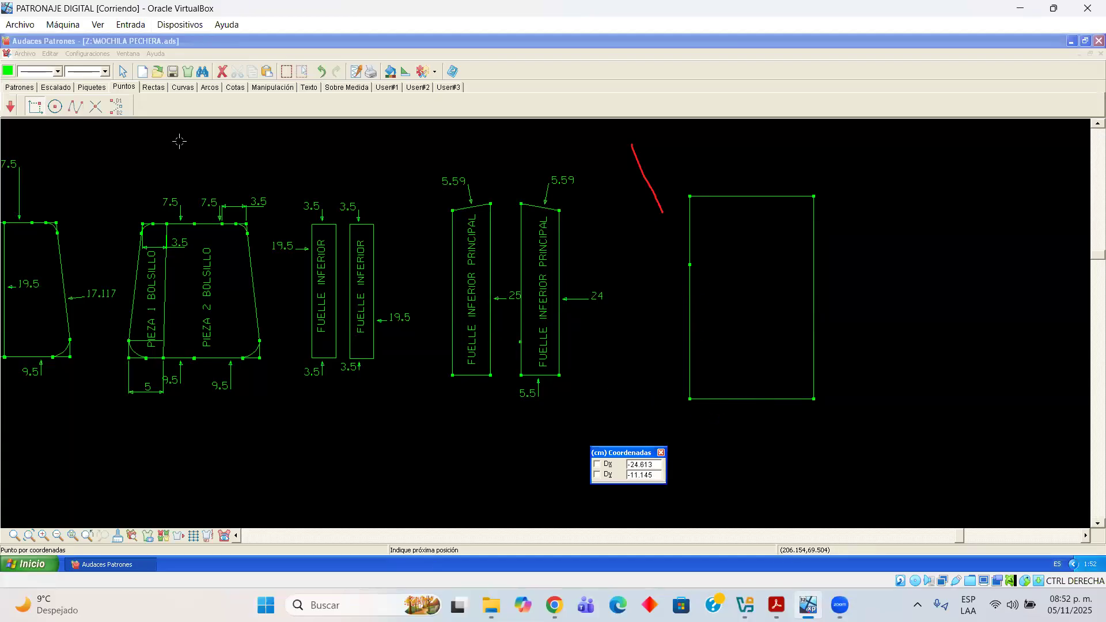
Try to place a point on the rectangle's bottom edge at a perimeter distance of 13 cm from the lower-left corner
left_click(122, 71)
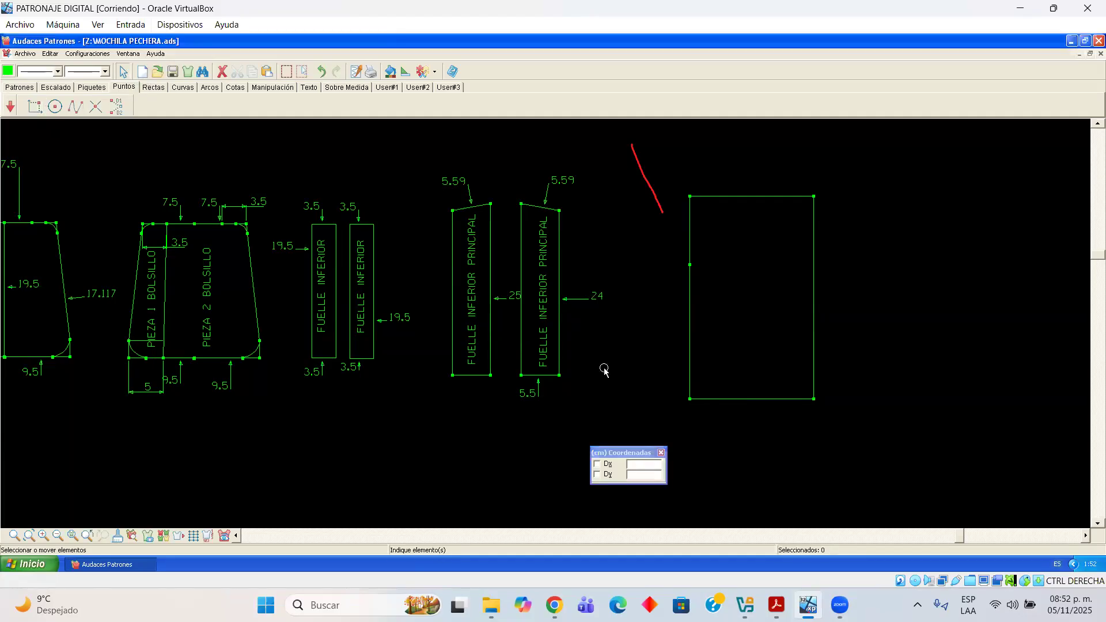
left_click(713, 398)
key("Escape")
left_click(56, 106)
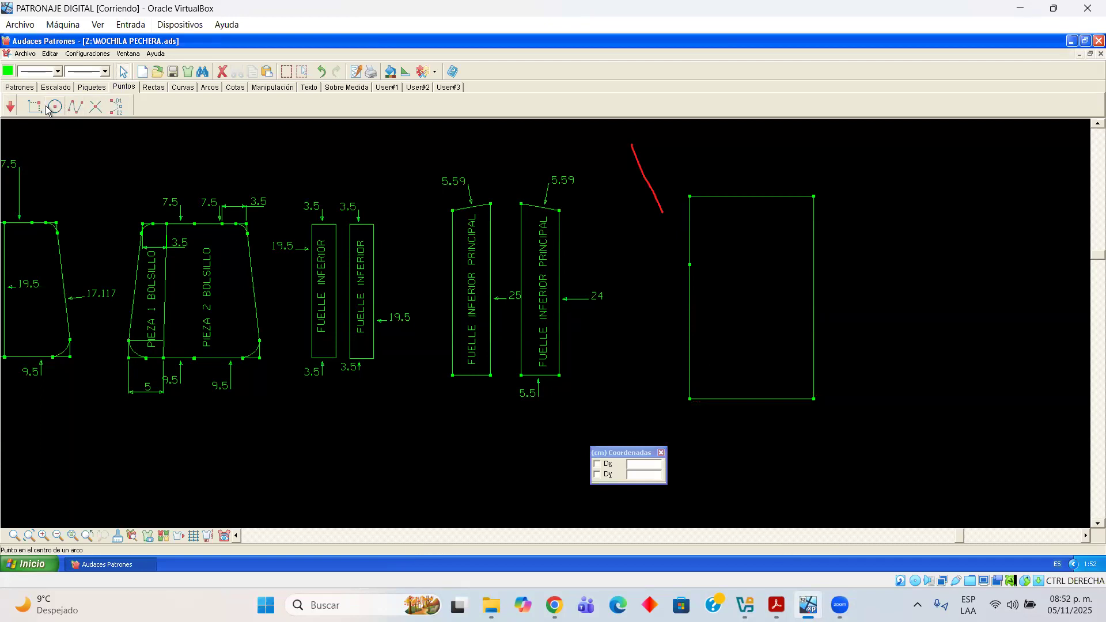
left_click(690, 398)
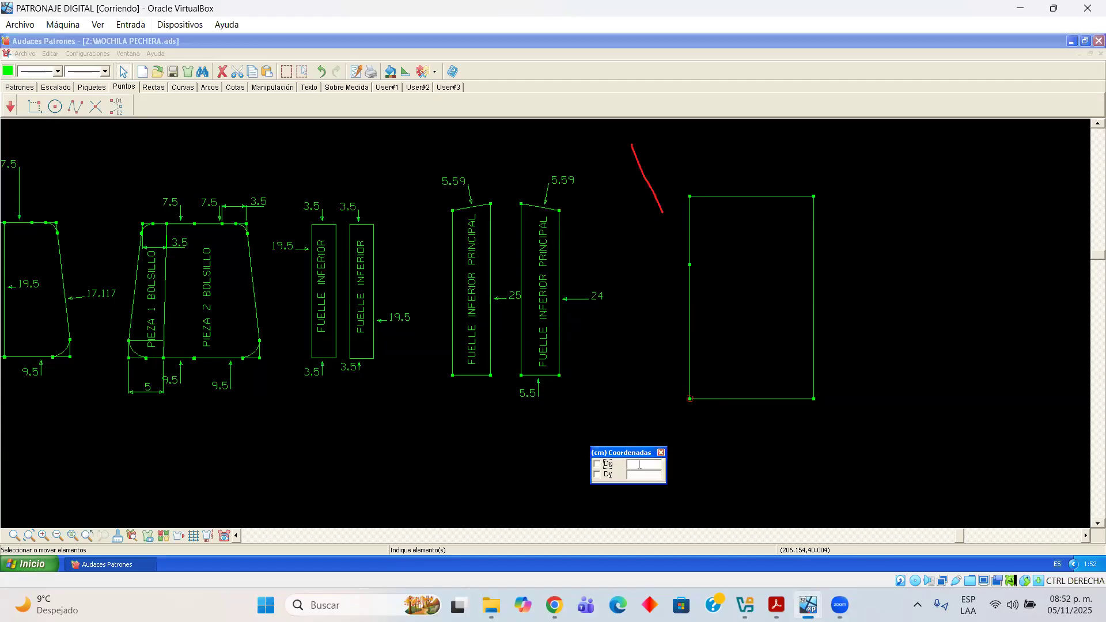
left_click(698, 398)
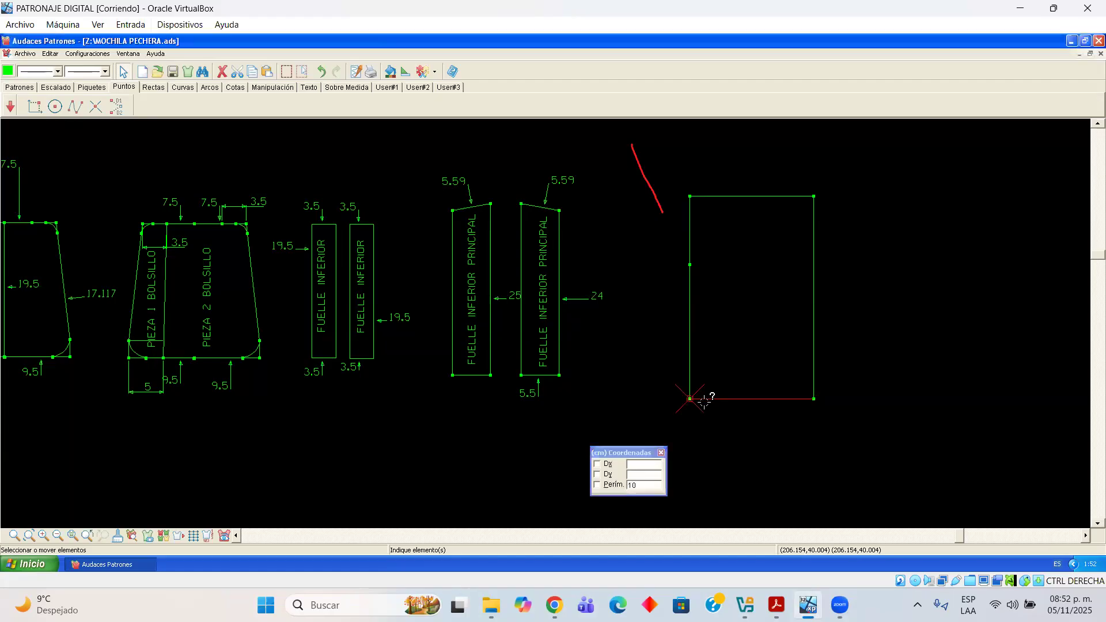
left_click(643, 483)
key("BackSpace")
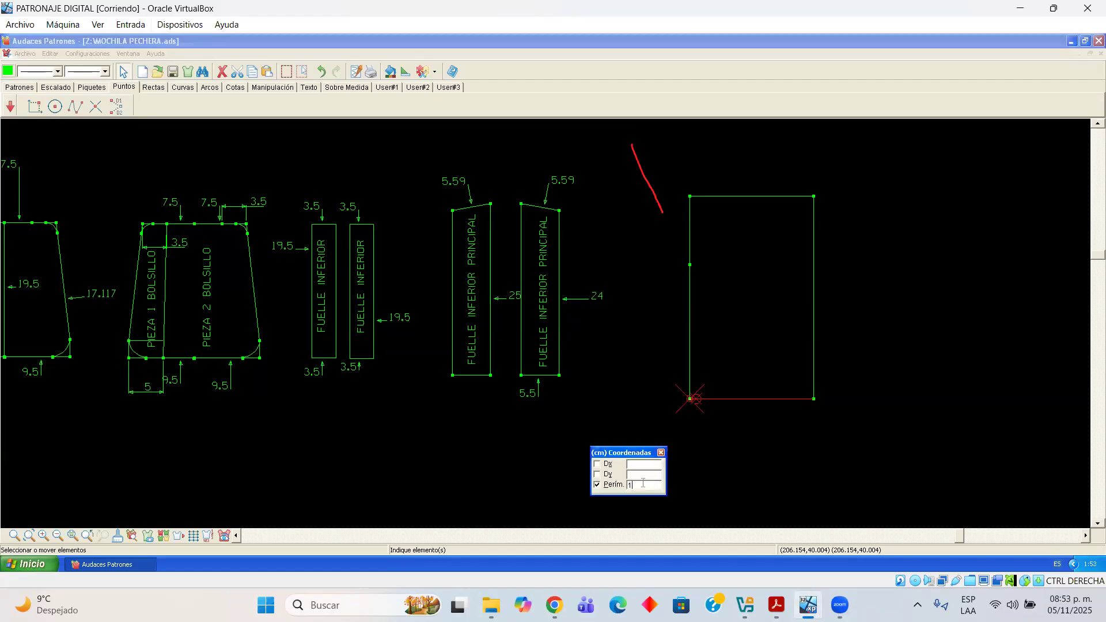
type("8")
key("BackSpace")
type("3")
key("Return")
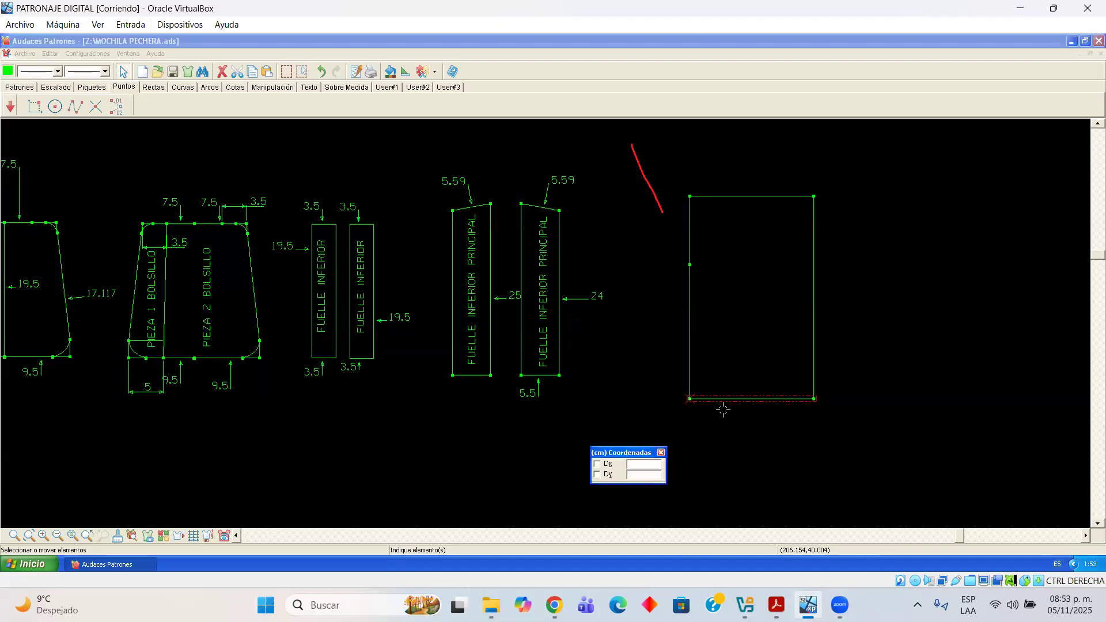
left_click(126, 75)
left_click(613, 357)
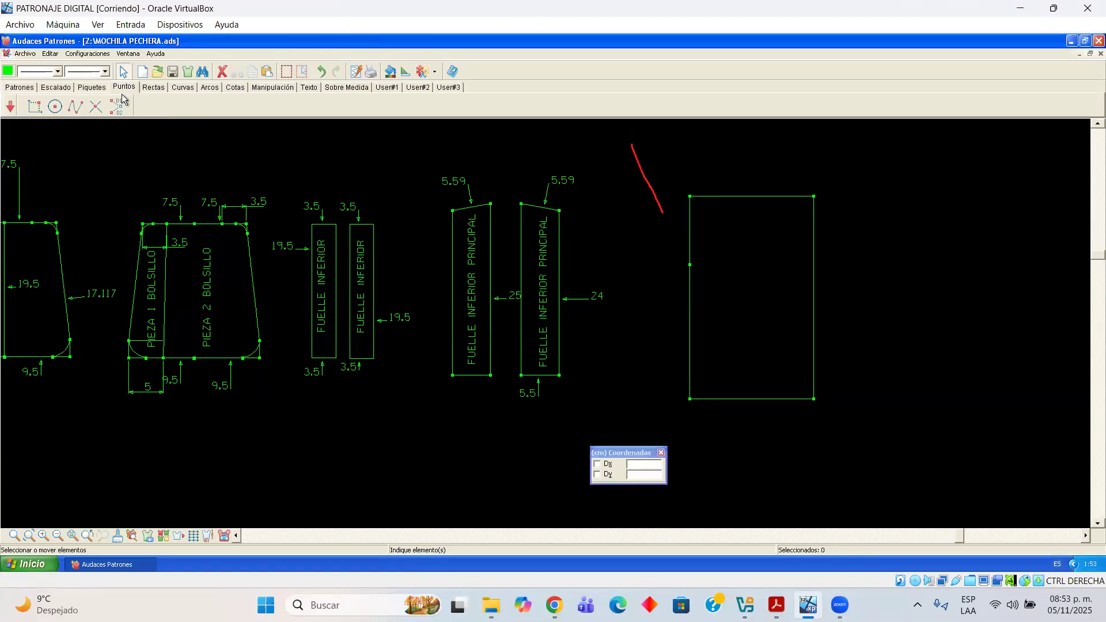
Retry placing the 13 cm perimeter point on the rectangle's bottom edge
left_click(123, 89)
left_click(38, 107)
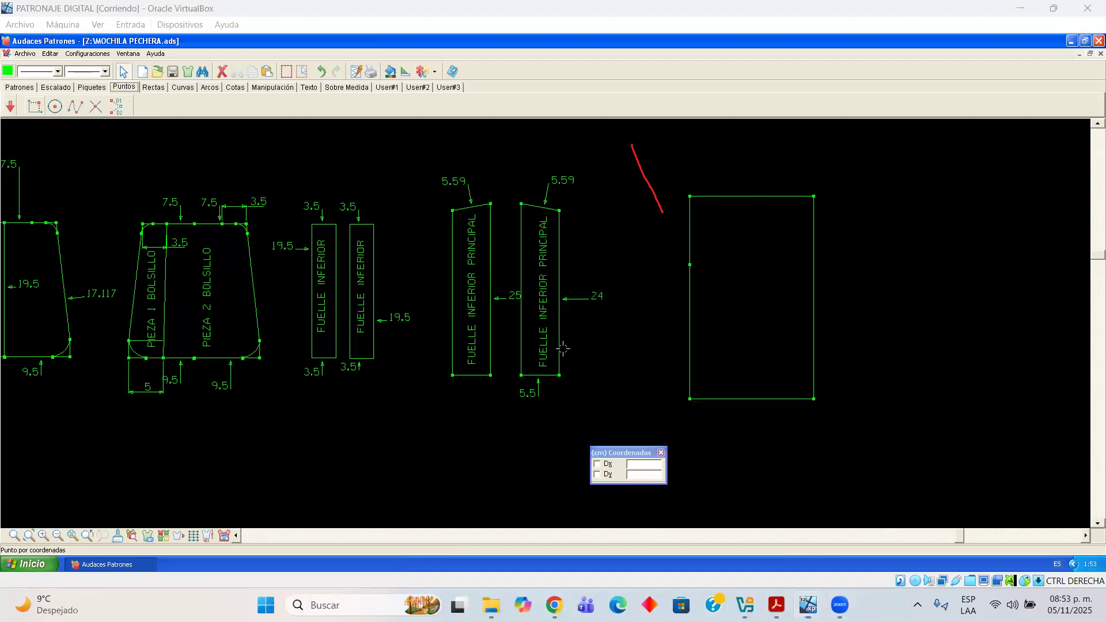
left_click(698, 398)
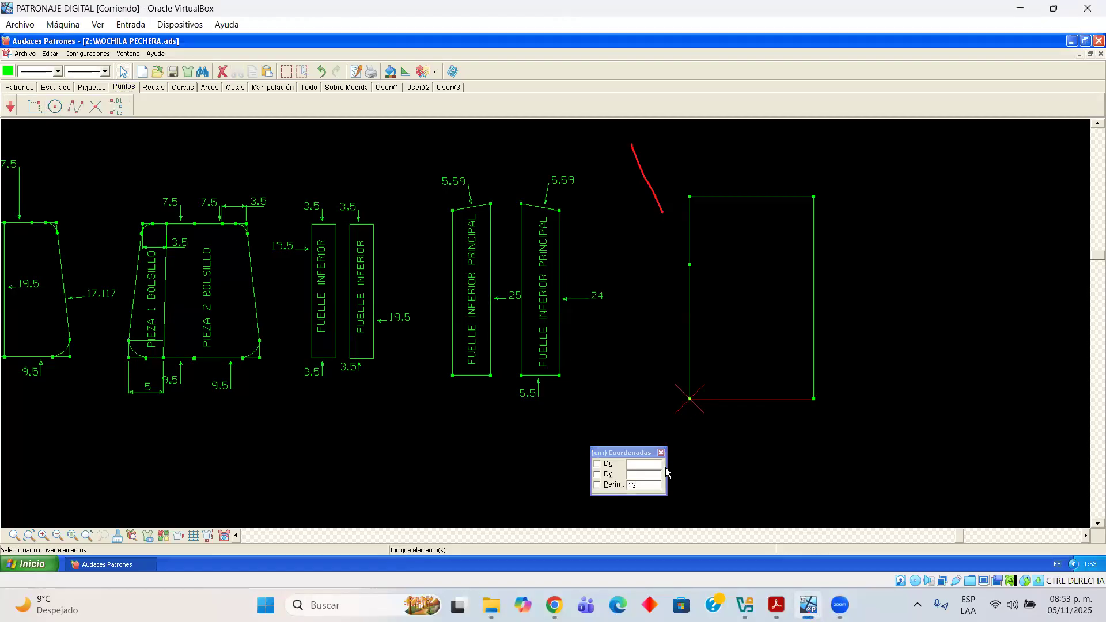
left_click(646, 484)
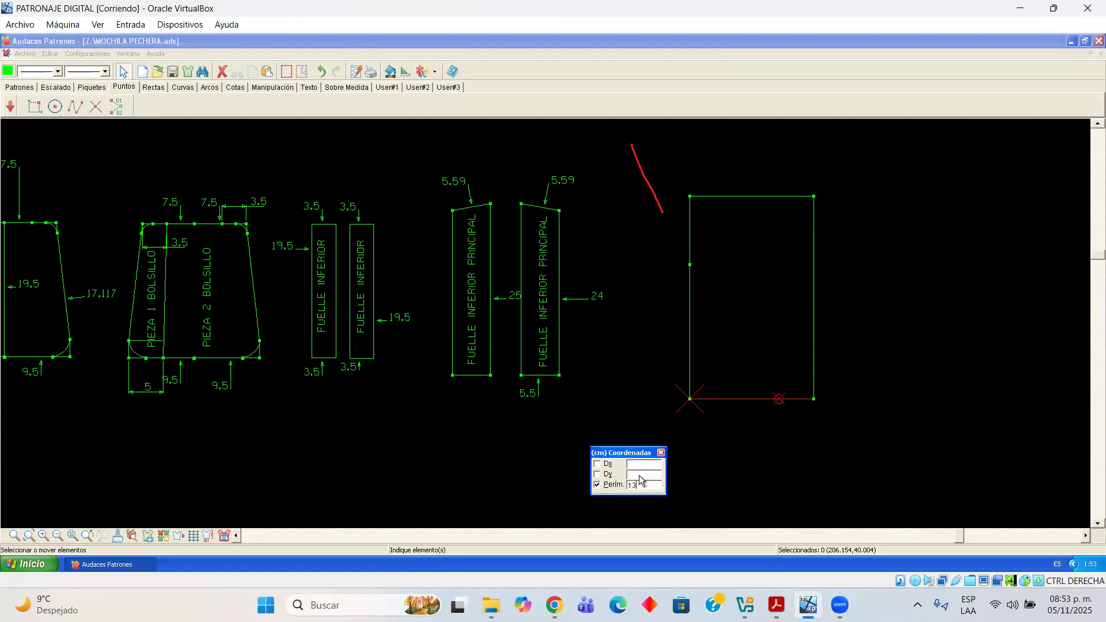
left_click(778, 400)
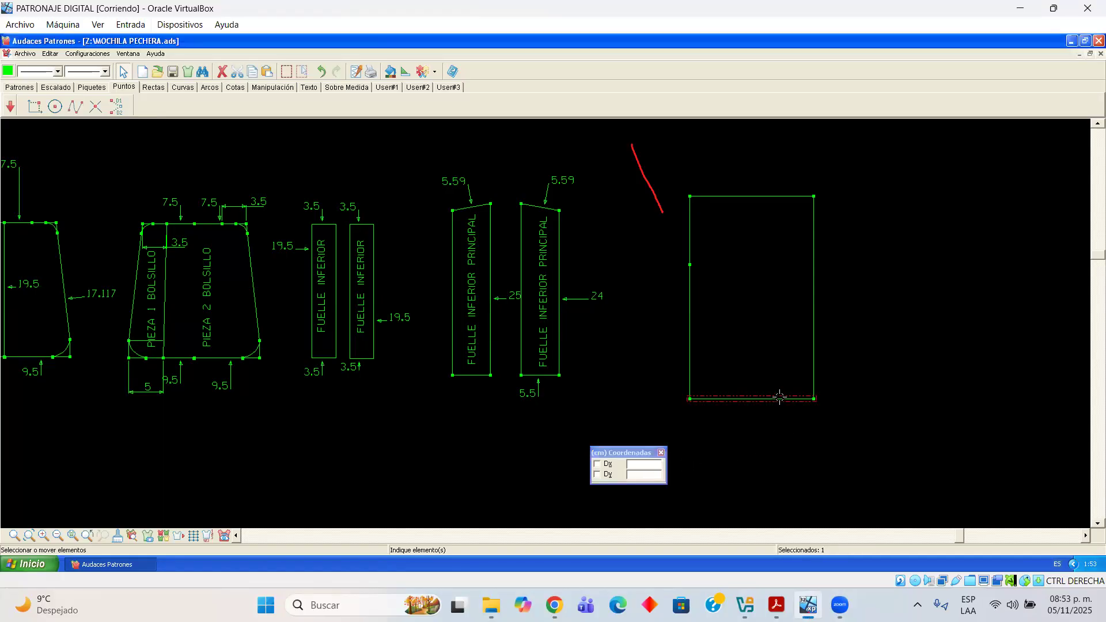
Place a coordinate point on the bottom edge, 13 cm along the perimeter from the rectangle's lower-left corner
left_click(34, 106)
left_click(692, 398)
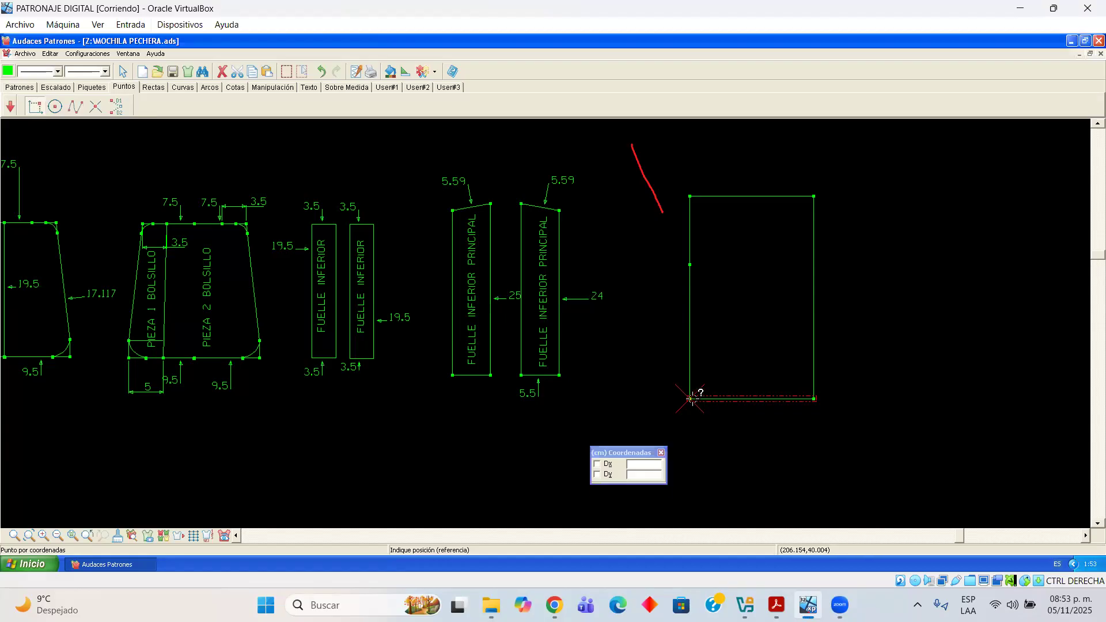
left_click(643, 484)
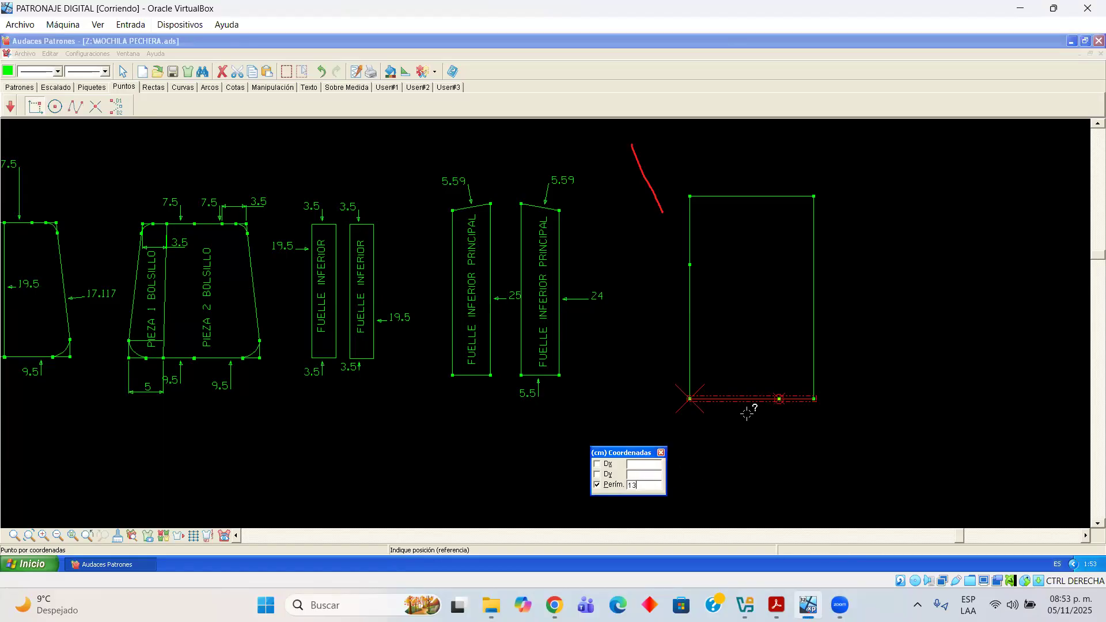
left_click(779, 398)
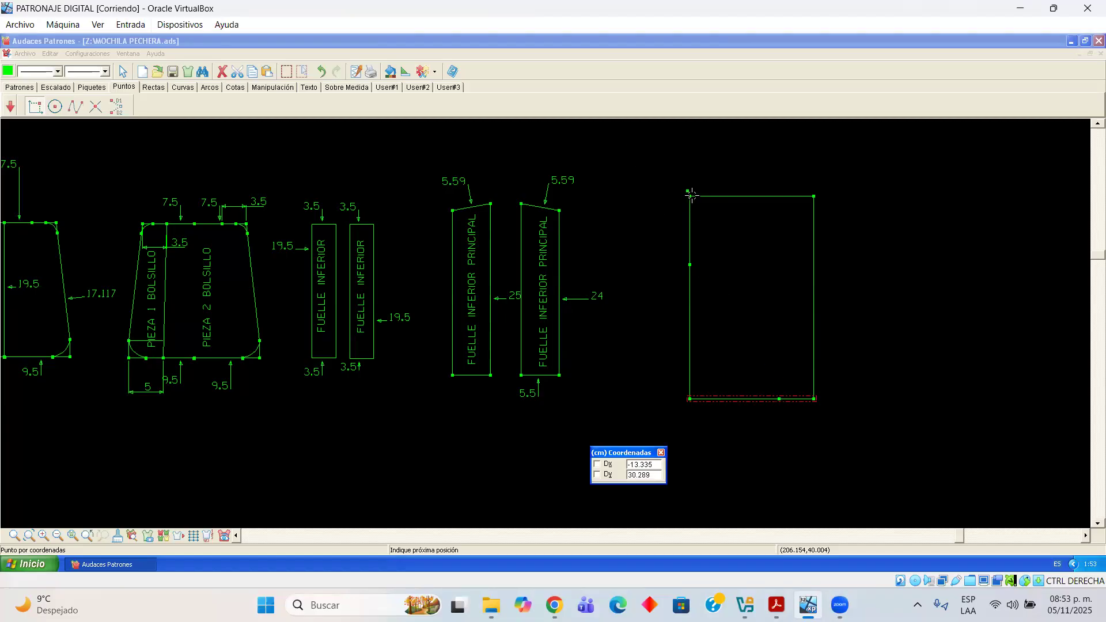
Place a coordinate point on the rectangle's right edge, 3 cm up from the lower-right corner
left_click(775, 312)
scroll(815, 398, "up", 3)
left_click(812, 397)
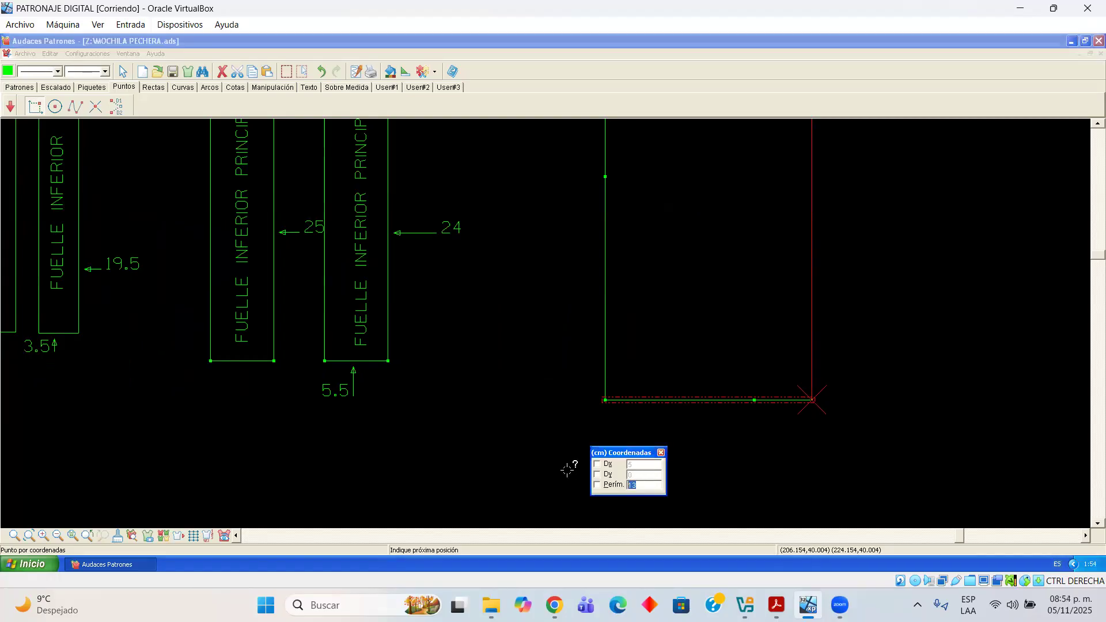
type("3")
key("Return")
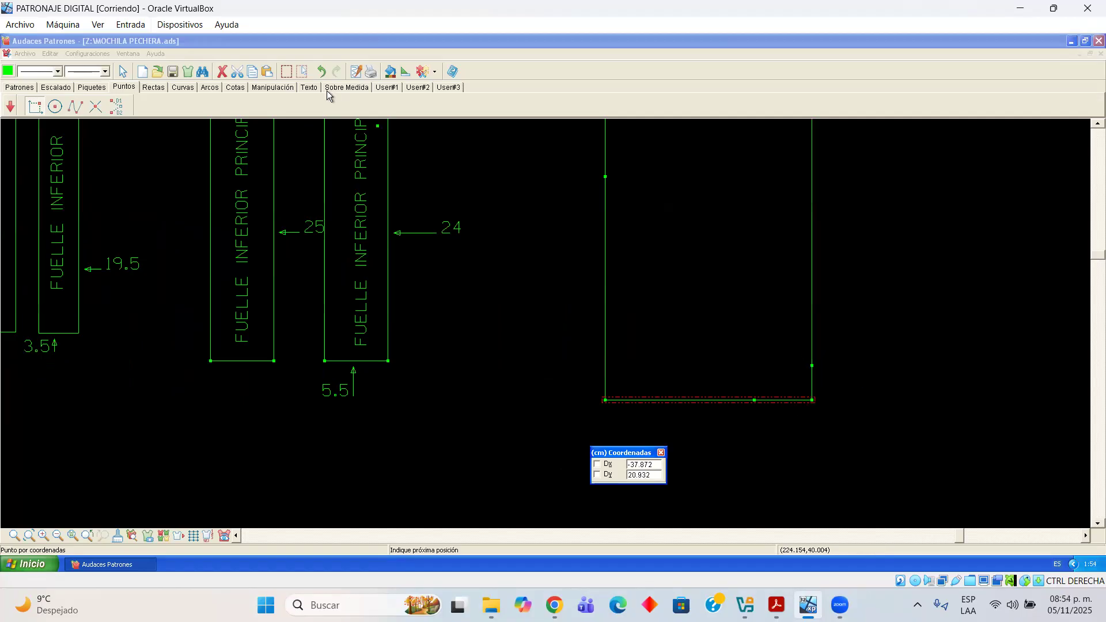
Draw a two-point line across the lower-right corner, joining the 13 cm bottom-edge point to the 3 cm right-edge point
left_click(154, 87)
left_click(37, 106)
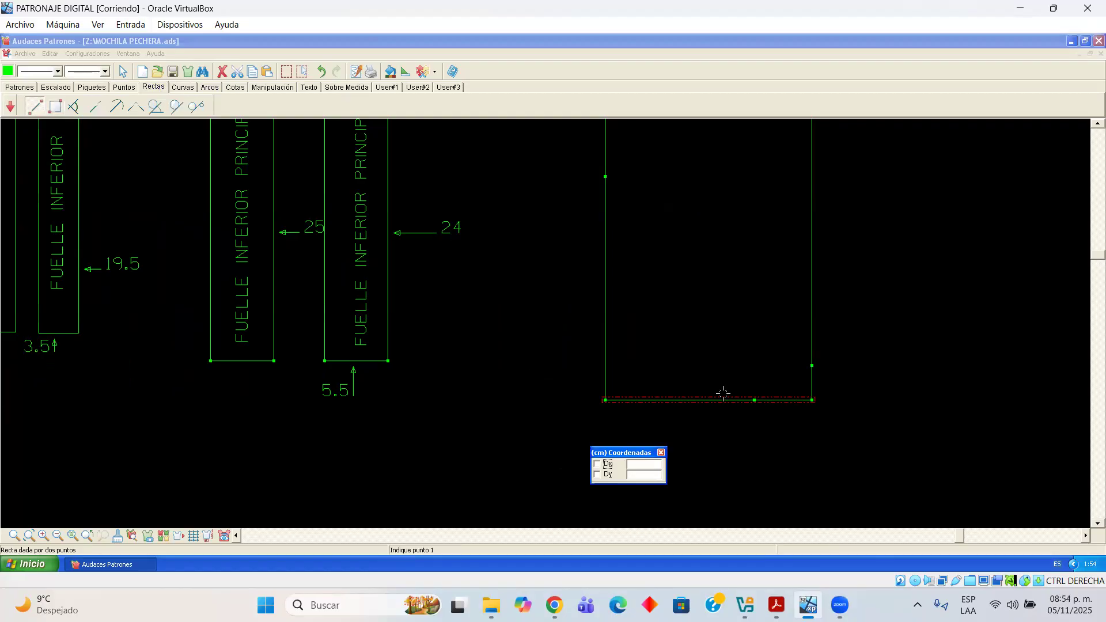
left_click(754, 399)
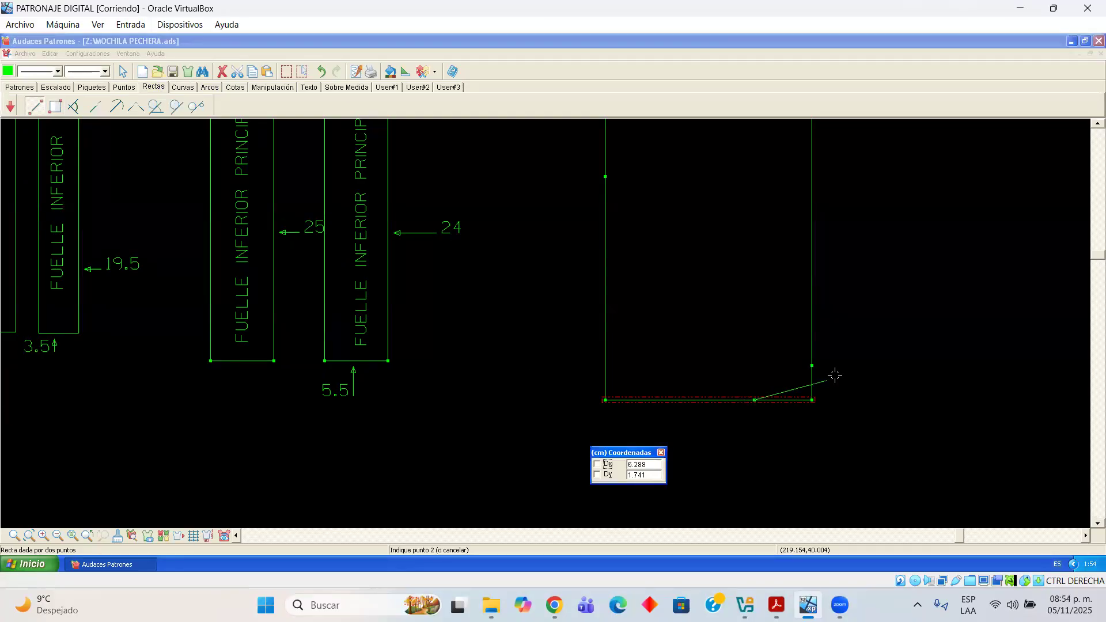
left_click(812, 366)
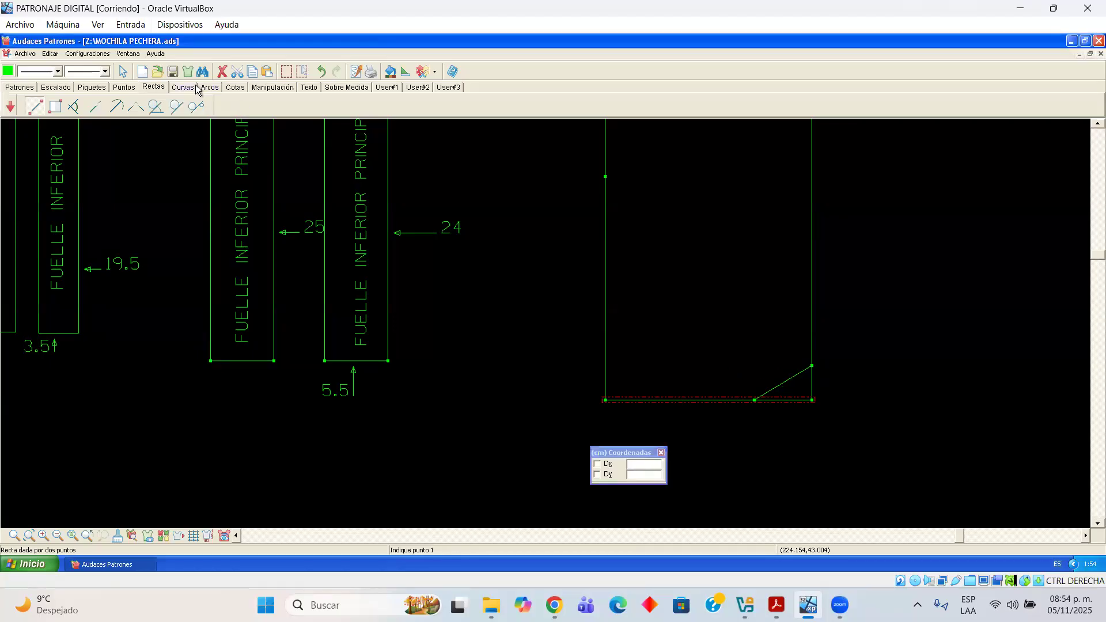
Add a perimeter dimension to the diagonal corner line, placing its label just below the rectangle's lower-right corner
left_click(233, 87)
left_click(116, 106)
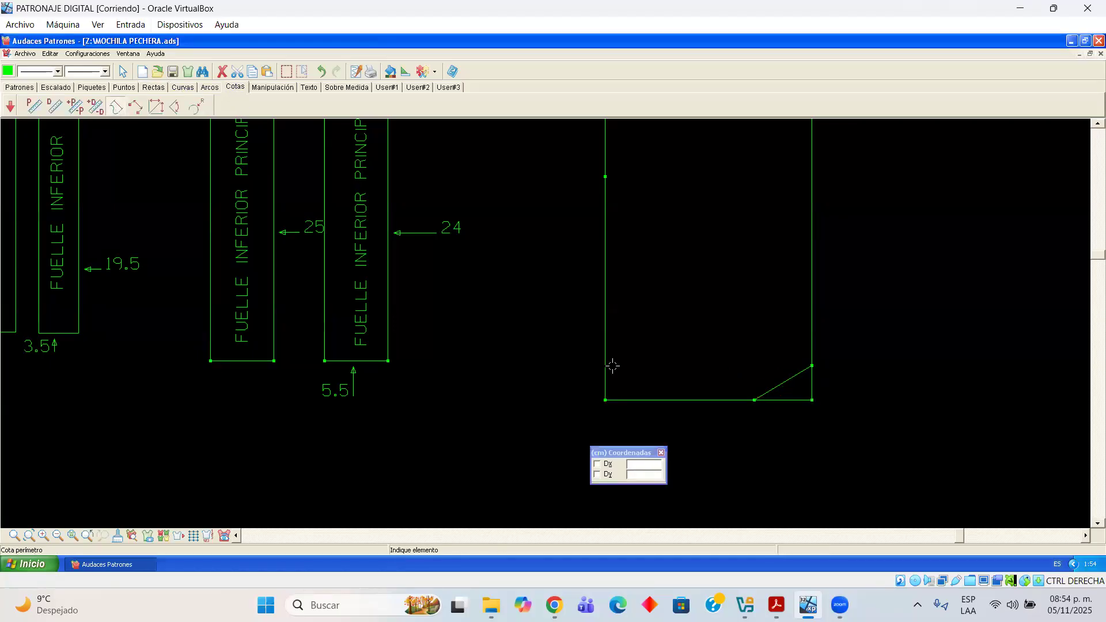
left_click(789, 381)
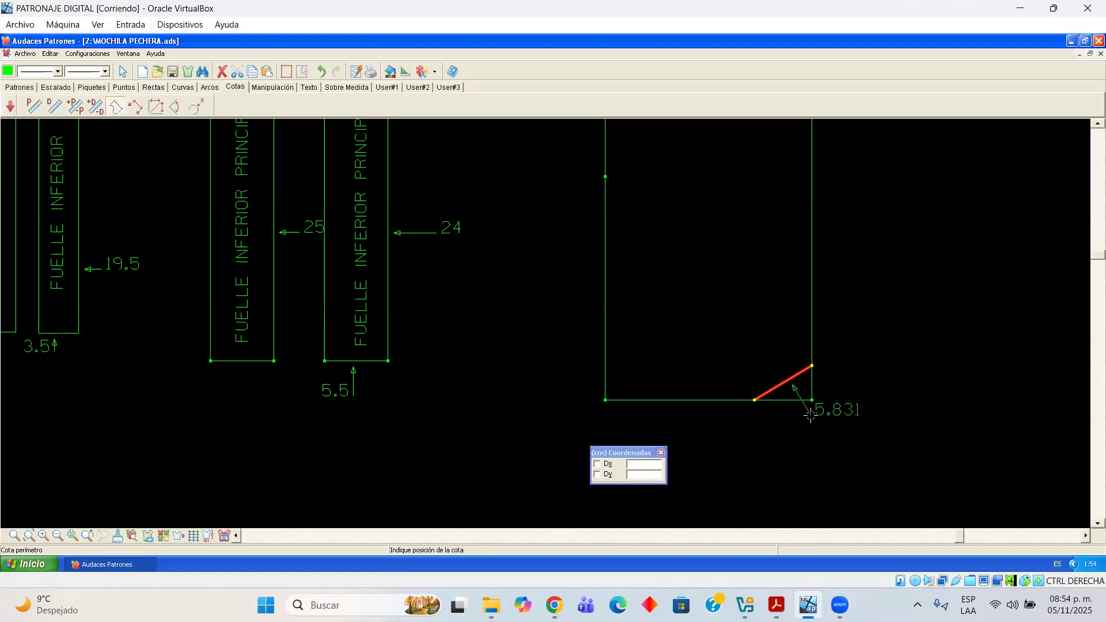
left_click(812, 415)
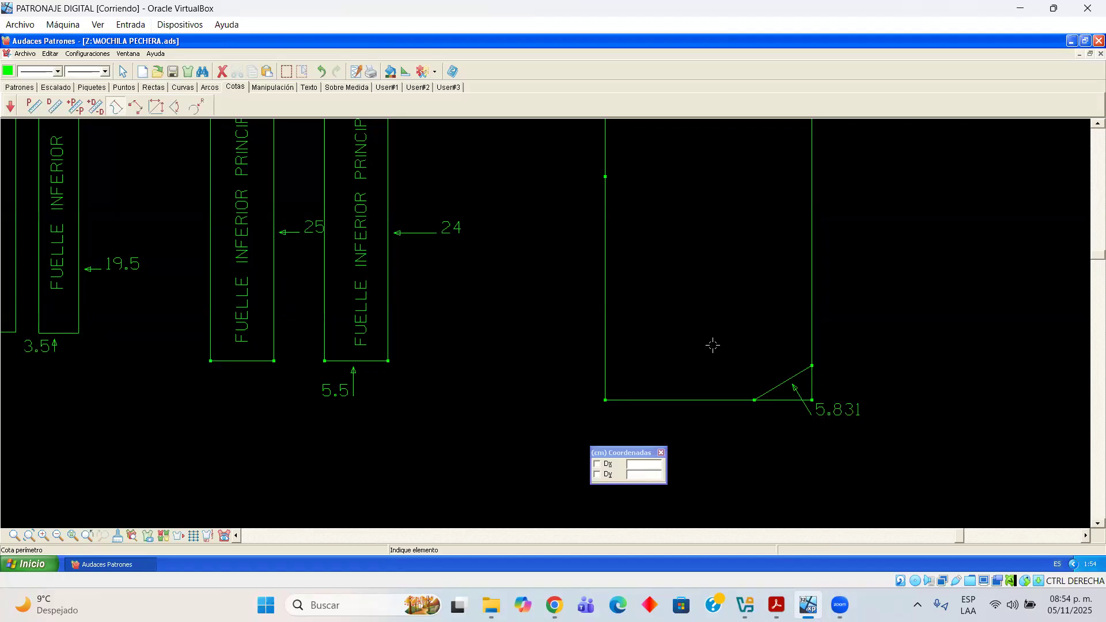
Draw a freehand inner curve from the rectangle's left-edge point, arching down to the 13 cm point on the bottom edge
scroll(1078, 130, "up", 5)
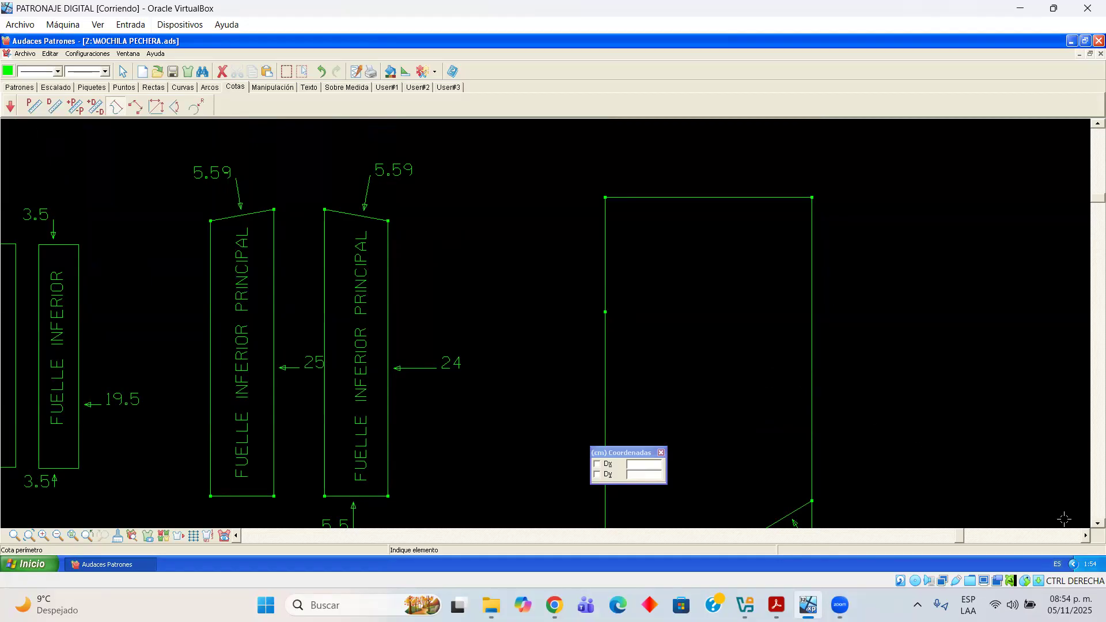
scroll(1077, 526, "down", 4)
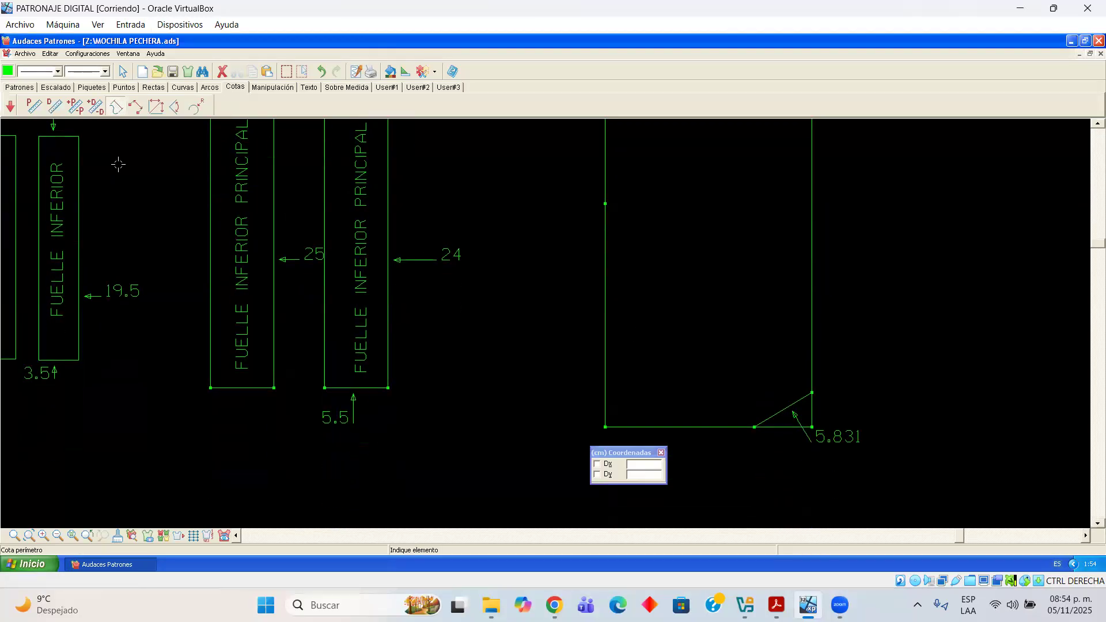
left_click(191, 86)
left_click(207, 87)
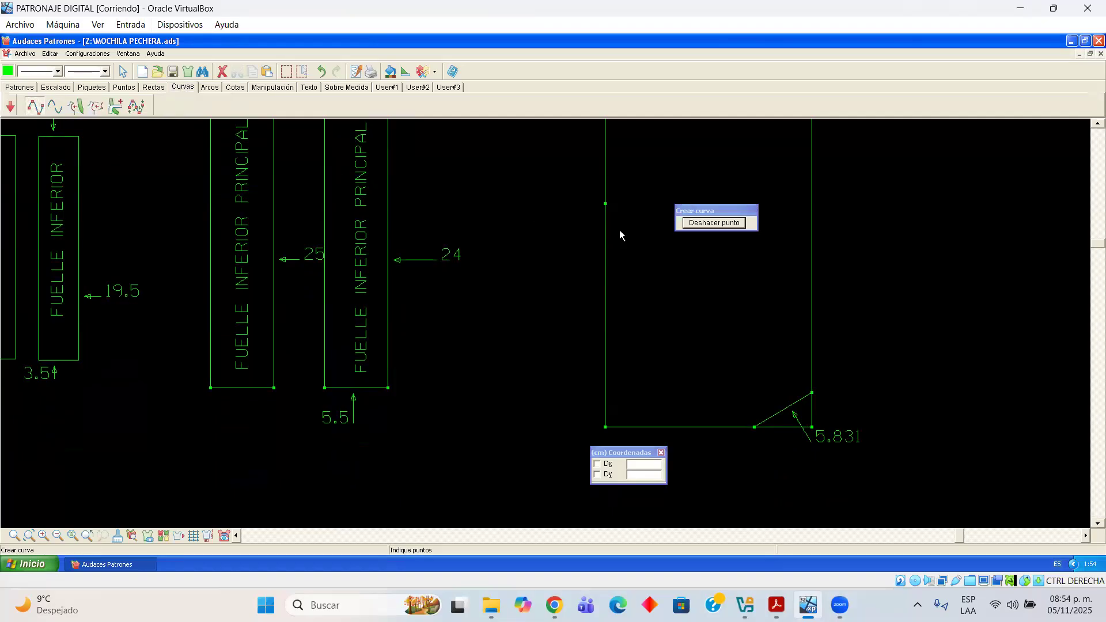
left_click(605, 203)
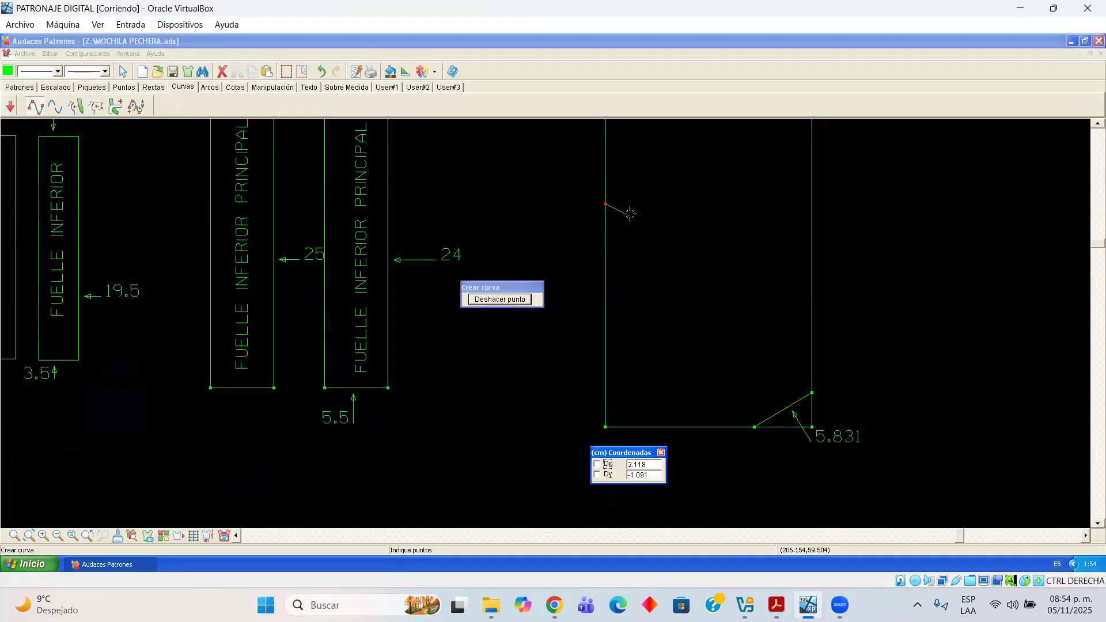
scroll(629, 212, "up", 1)
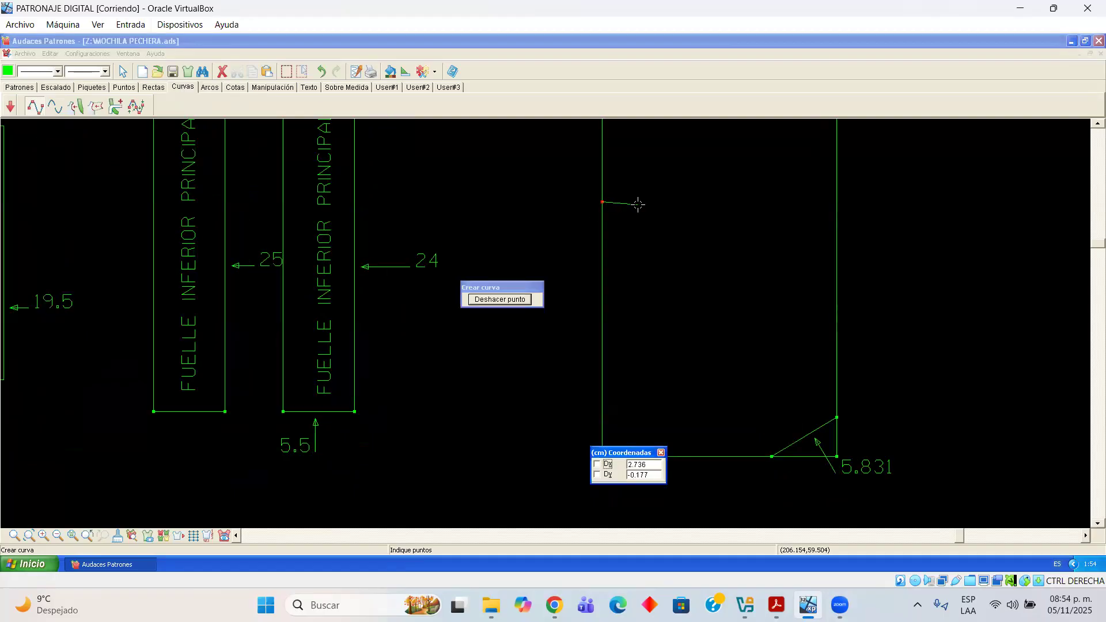
left_click(635, 204)
left_click(663, 218)
left_click(701, 261)
left_click(729, 314)
left_click(755, 369)
left_click(769, 420)
left_click(772, 457)
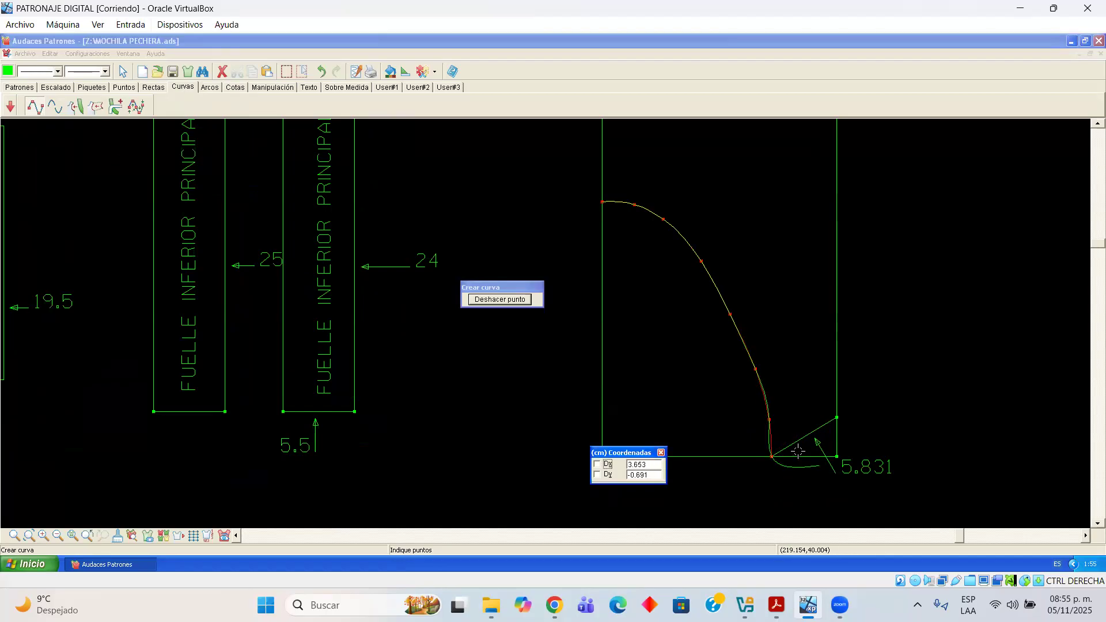
right_click(788, 460)
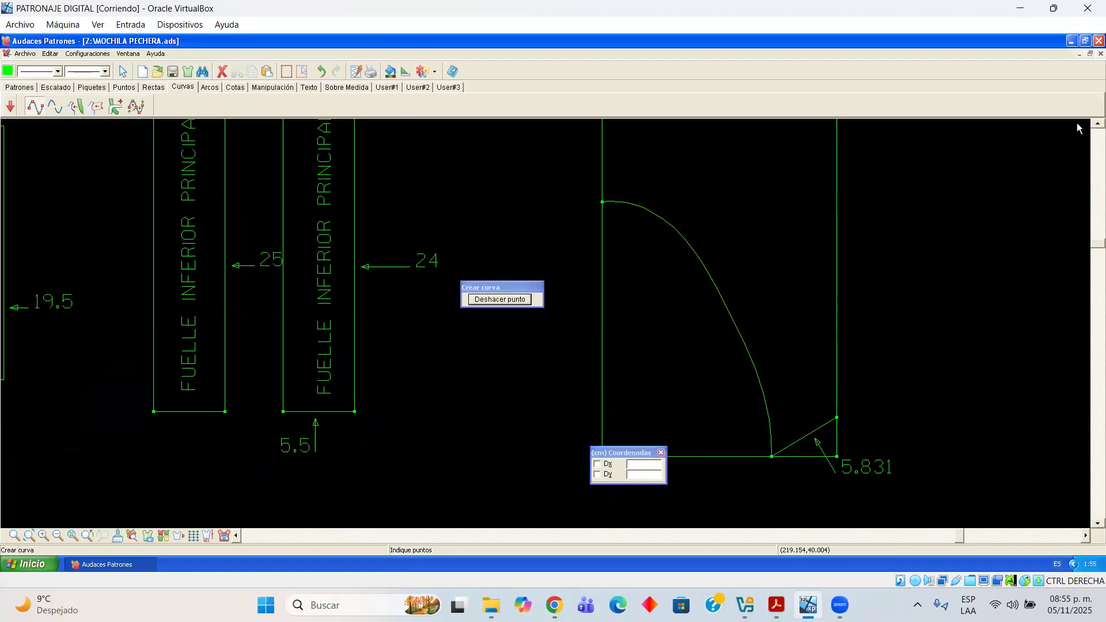
Draw a freehand outer curve from the rectangle's upper-left corner, arching down to the 3 cm point on the right edge
scroll(1079, 128, "up", 3)
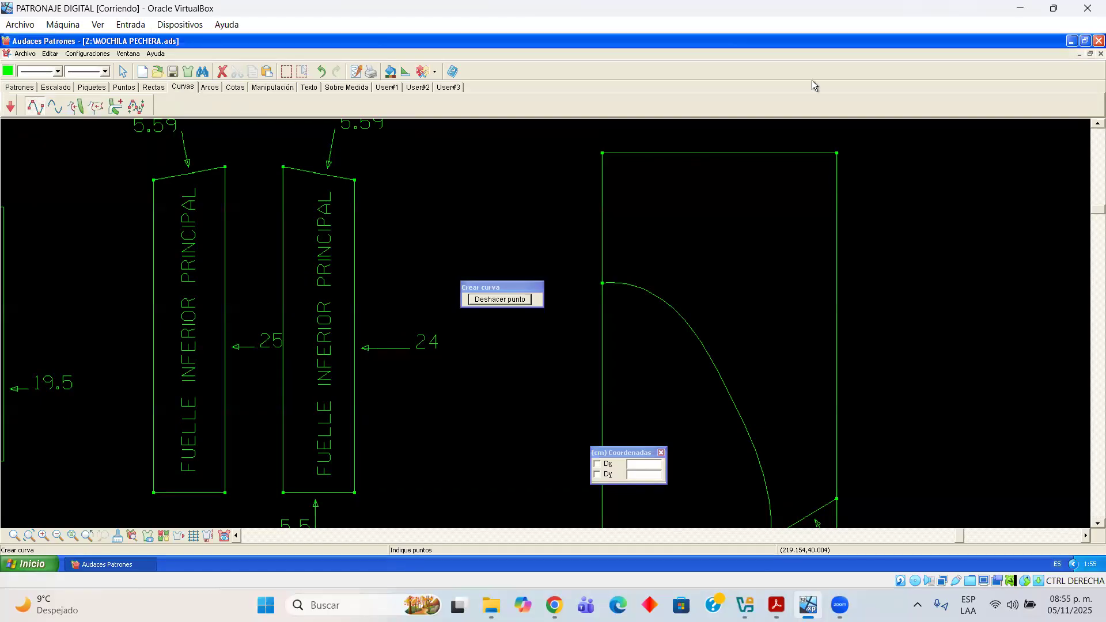
left_click(601, 152)
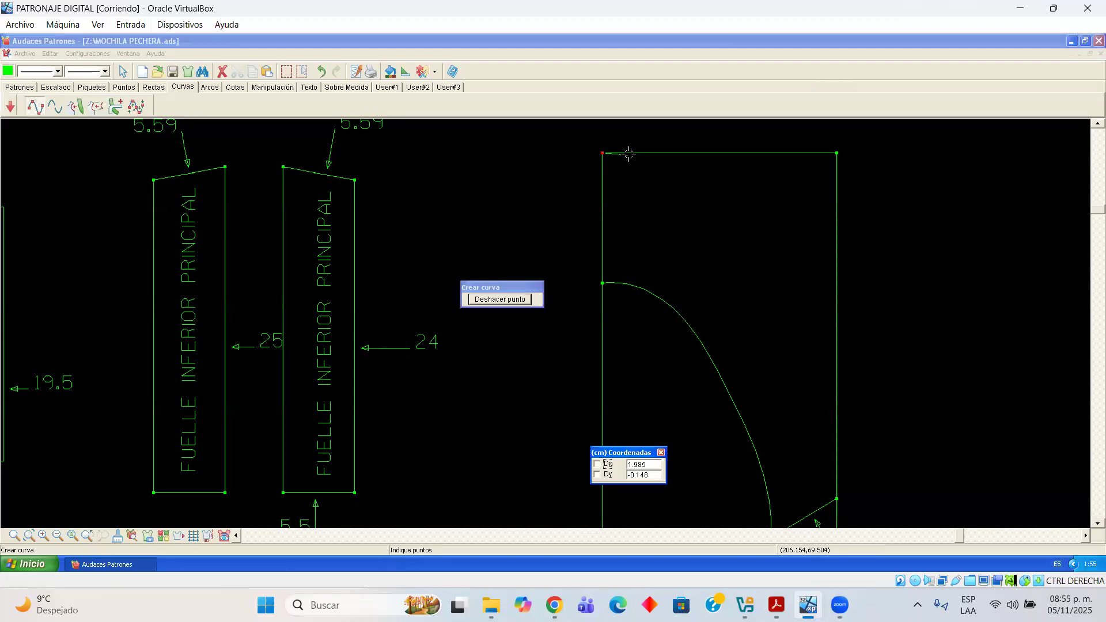
left_click(629, 154)
left_click(662, 160)
left_click(689, 169)
left_click(714, 193)
left_click(525, 299)
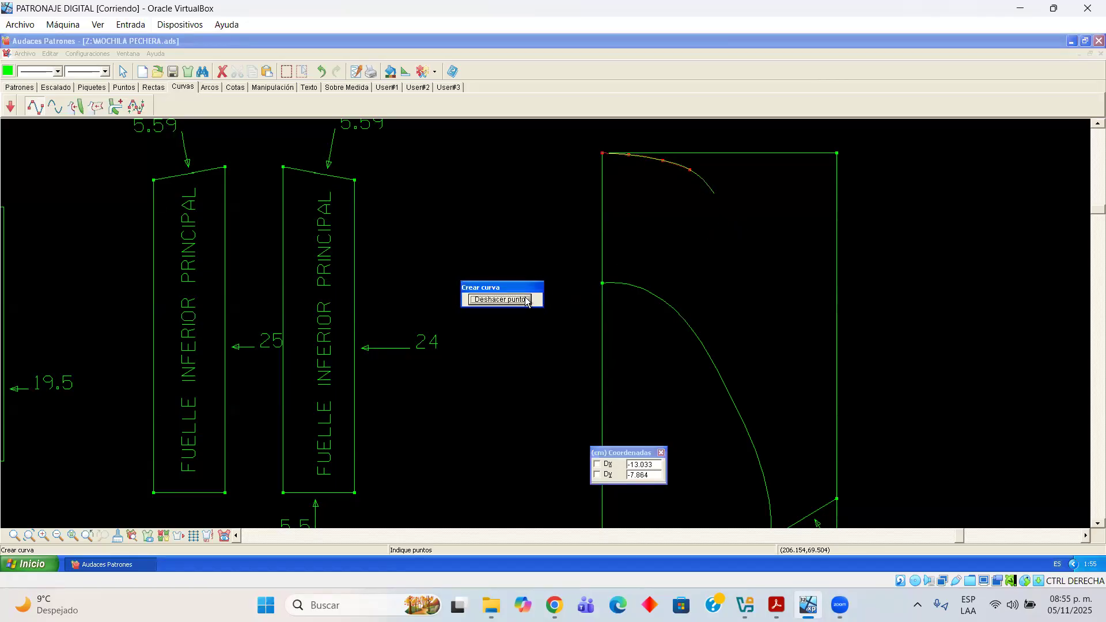
left_click(706, 173)
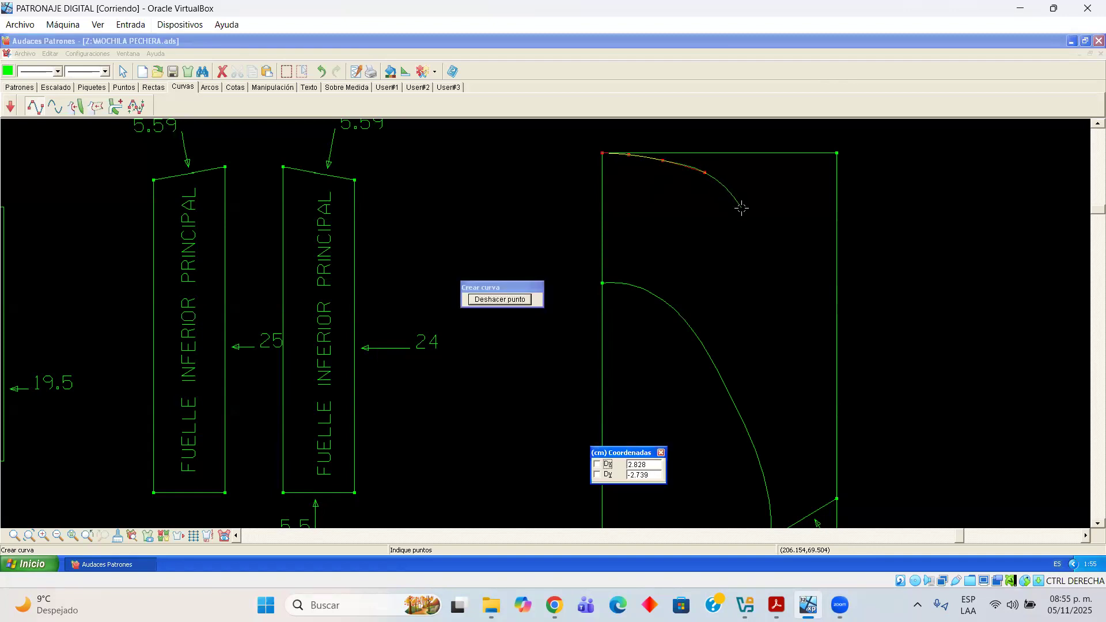
left_click(748, 216)
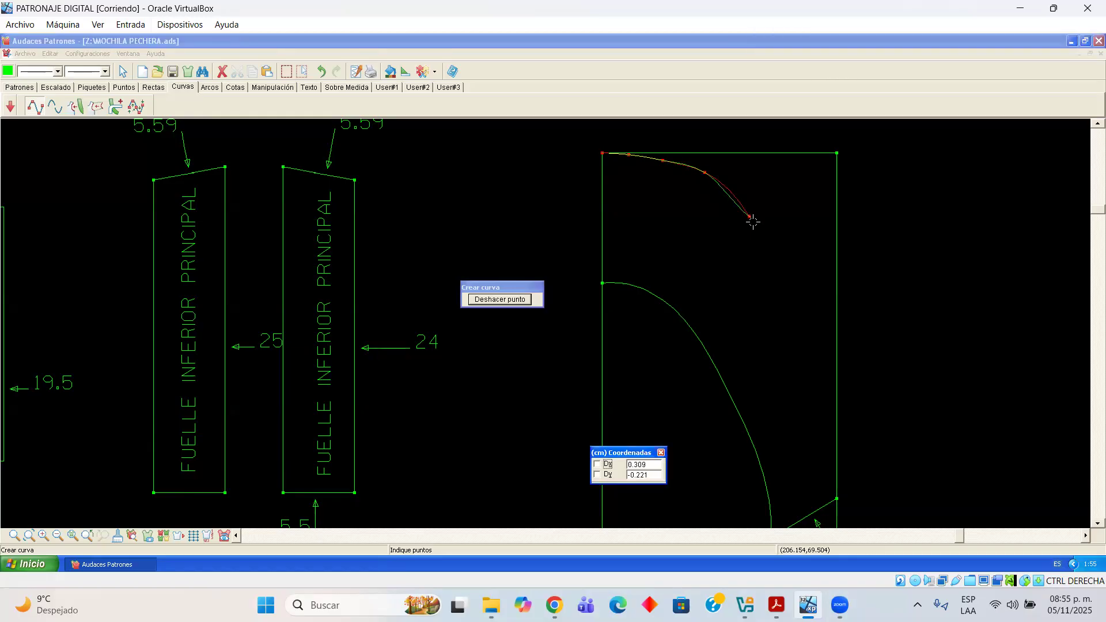
left_click(781, 274)
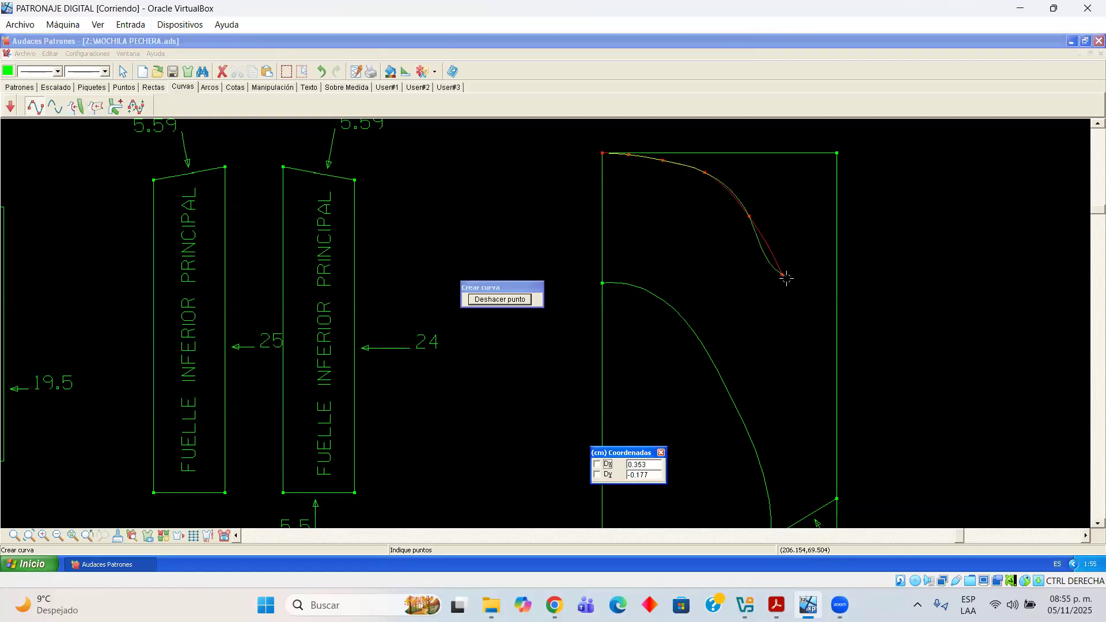
left_click(816, 365)
left_click(831, 420)
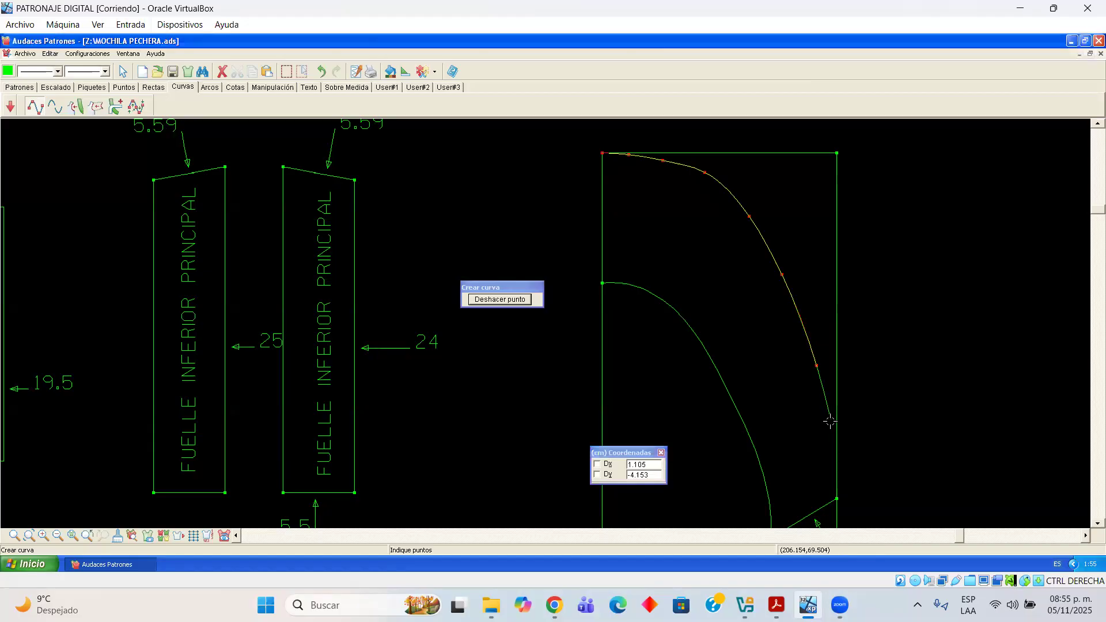
left_click(835, 463)
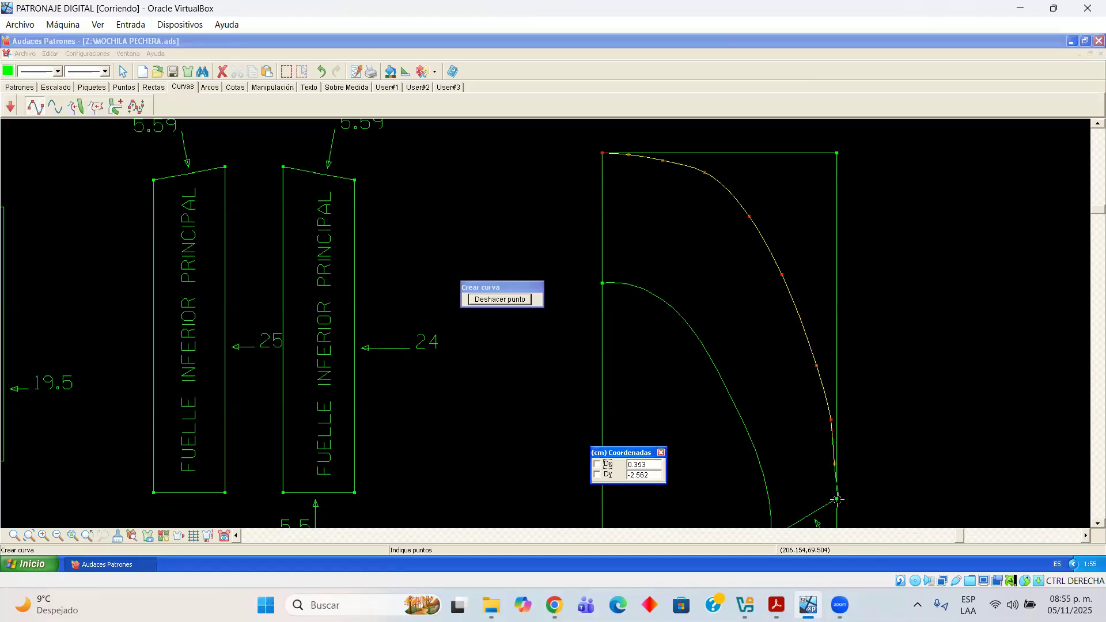
left_click(837, 499)
right_click(916, 479)
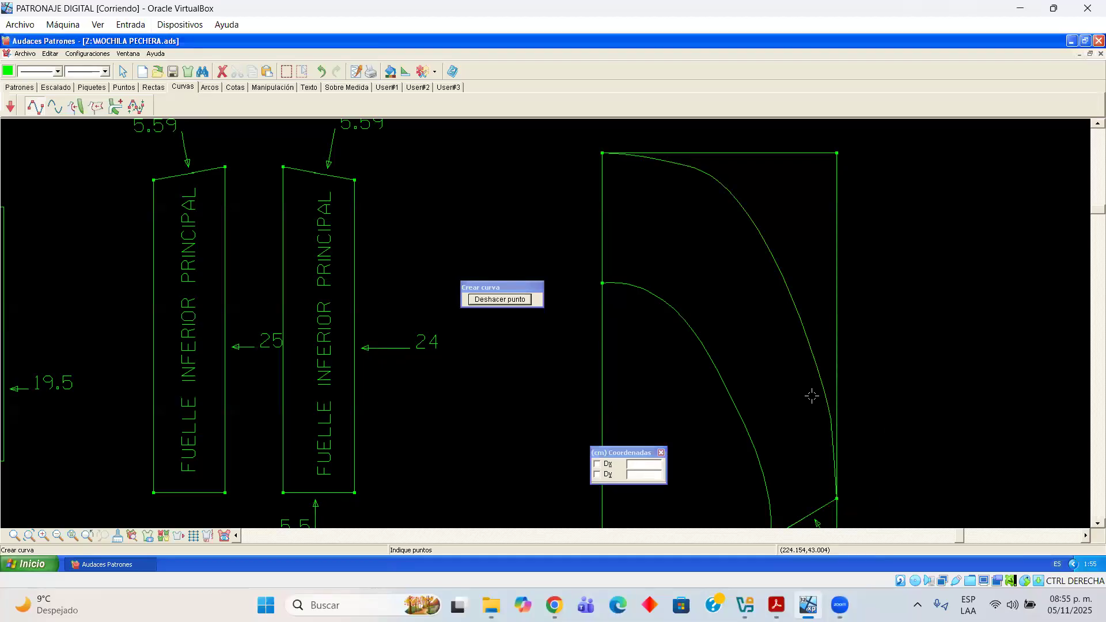
Modify the outer curve by moving a control point near its lower end slightly inward, away from the right edge
scroll(811, 392, "down", 2)
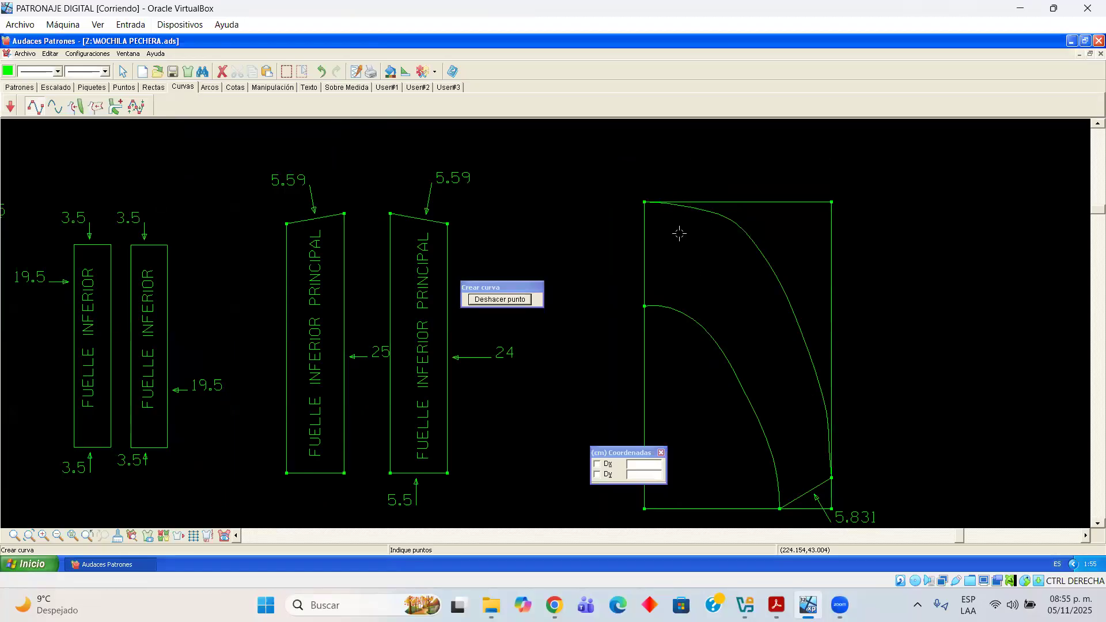
left_click(275, 92)
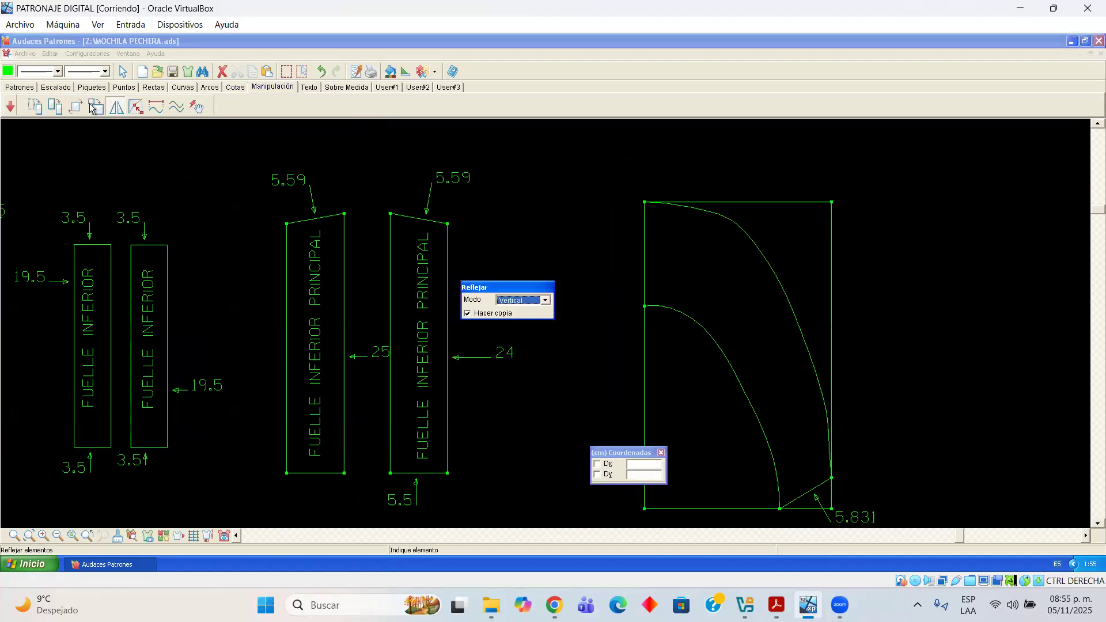
left_click(770, 272)
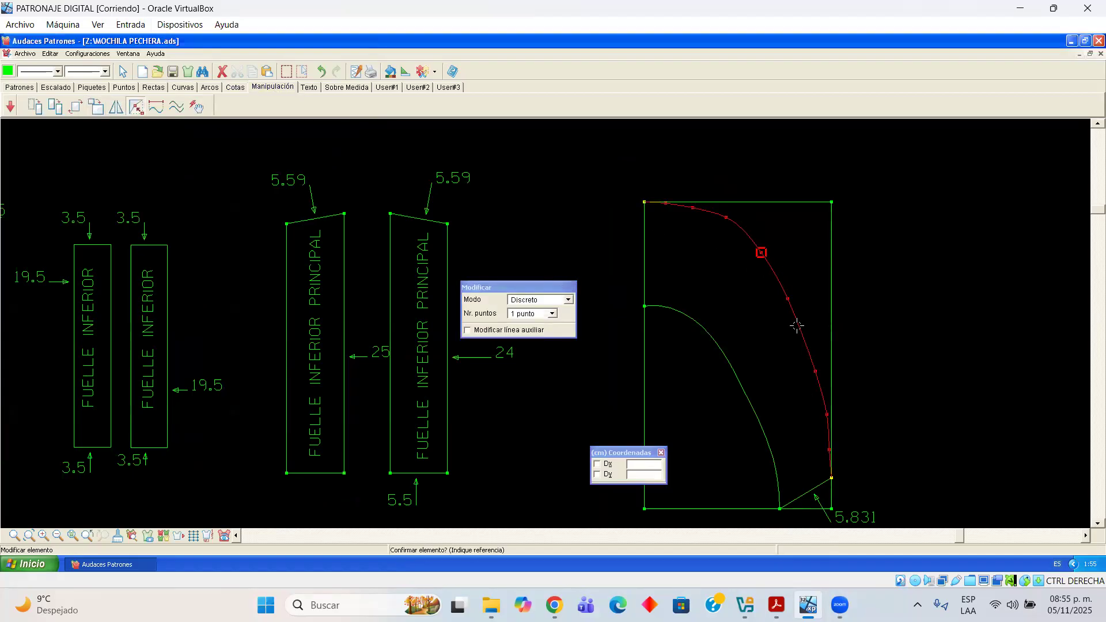
left_click(826, 413)
left_click(825, 423)
Reposition the control point at the outer curve's upper bend to round the shoulder of the curve
left_click(747, 232)
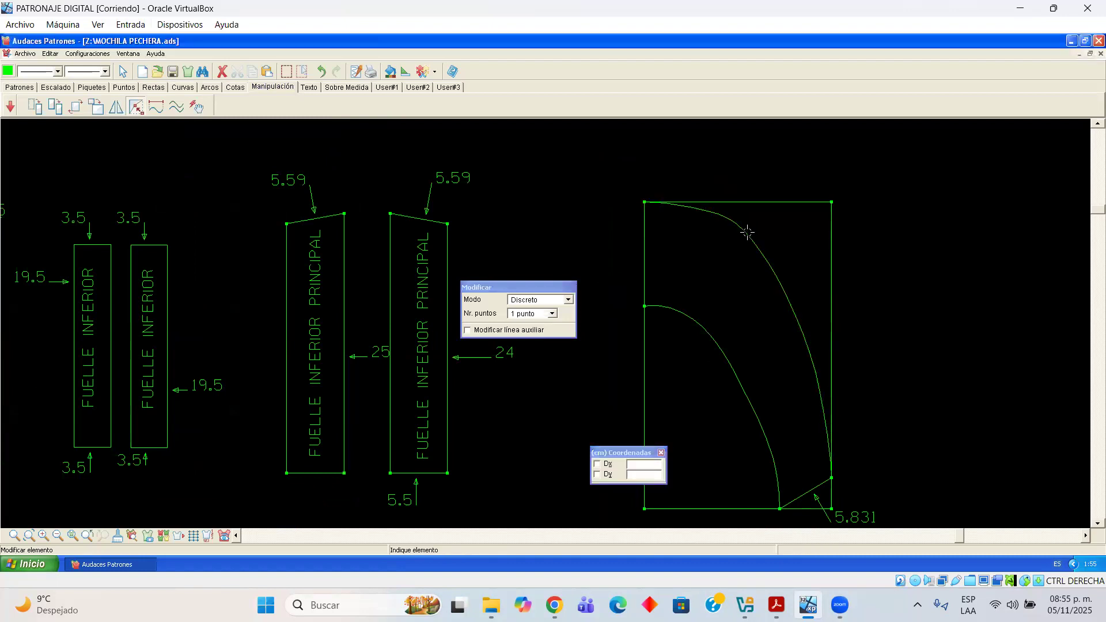
left_click(726, 218)
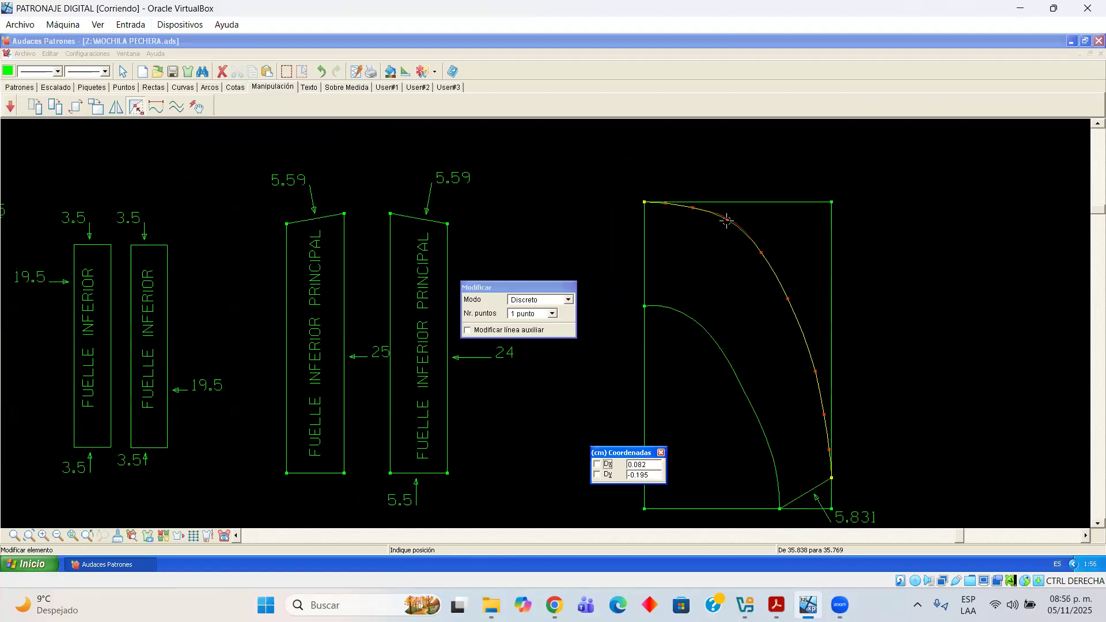
right_click(727, 221)
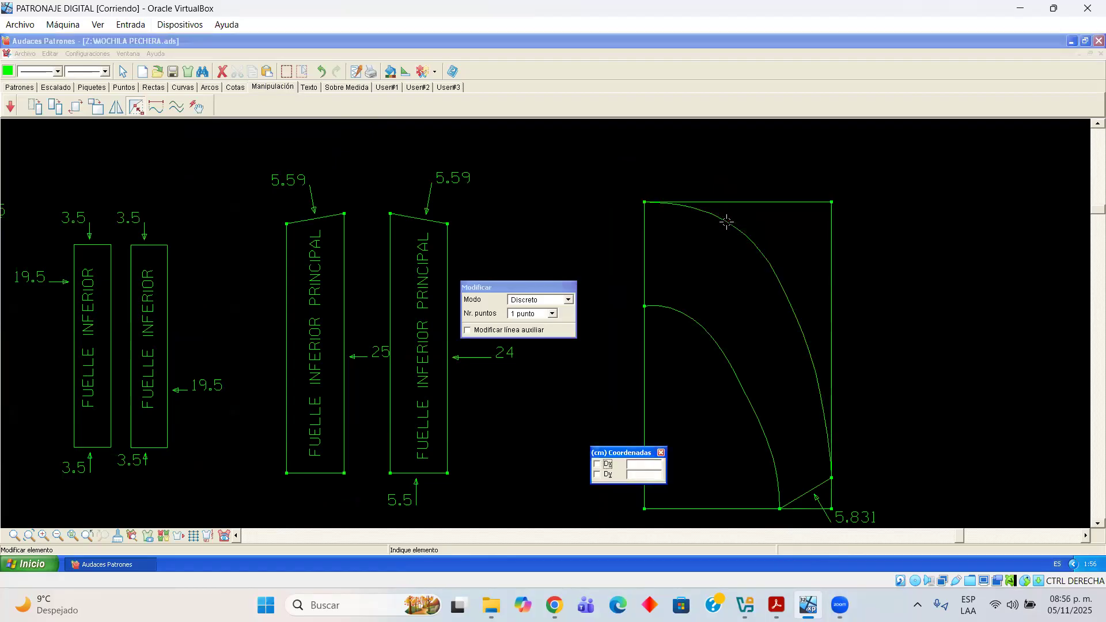
left_click(726, 221)
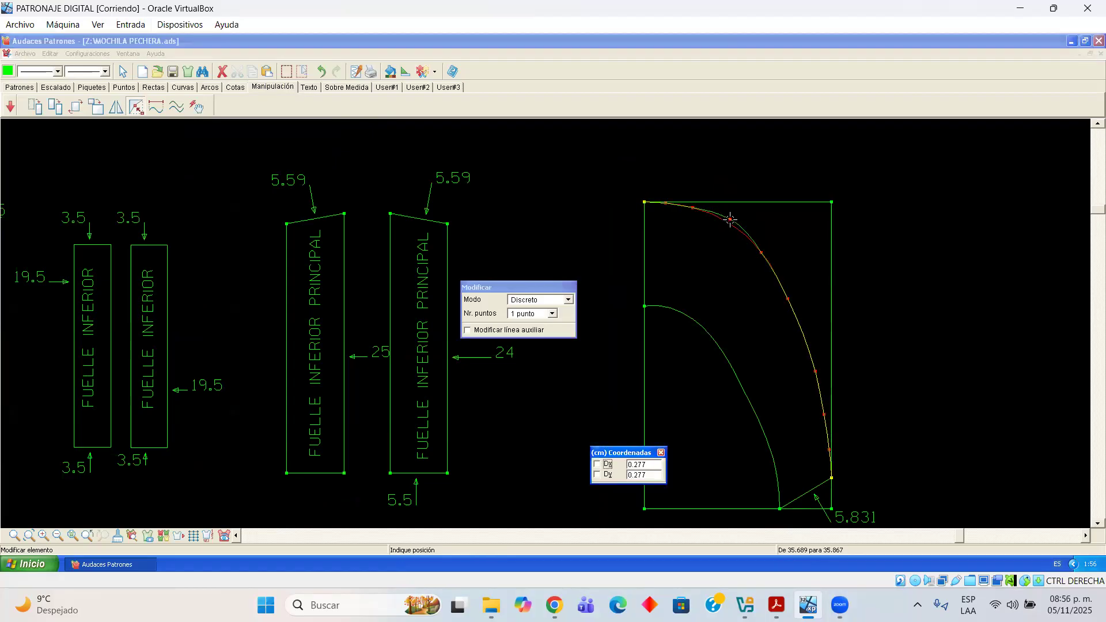
left_click(730, 219)
Shift the outer curve's control points one by one below the upper bend to smooth its middle and lower stretch
left_click(760, 259)
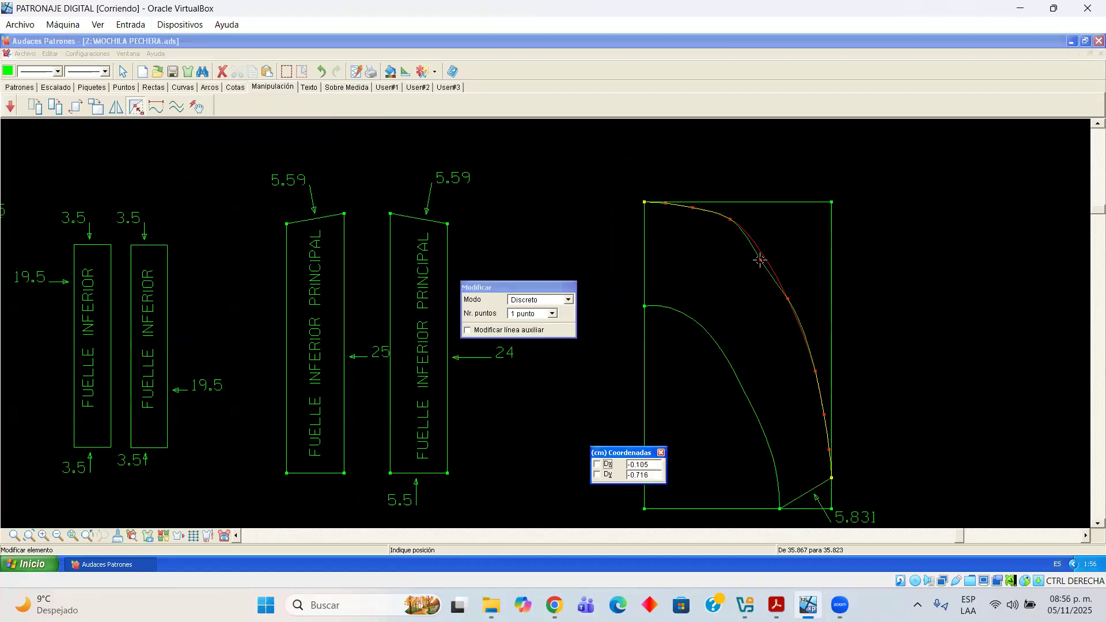
left_click(789, 299)
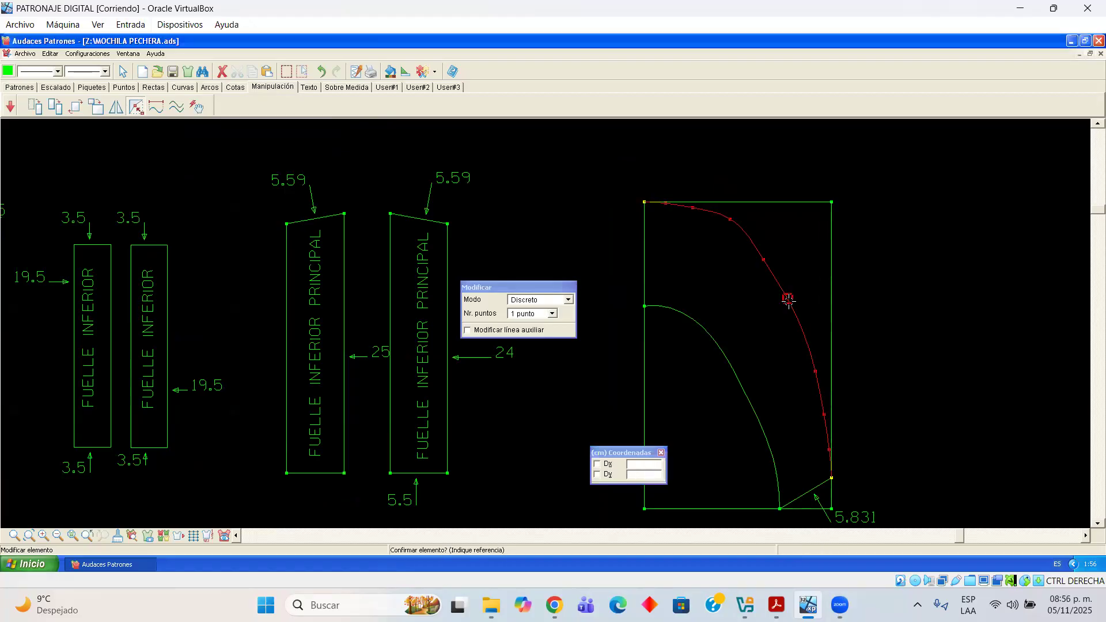
left_click(804, 340)
left_click(807, 354)
left_click(814, 371)
left_click(822, 404)
left_click(821, 410)
left_click(822, 419)
left_click(825, 422)
left_click(829, 447)
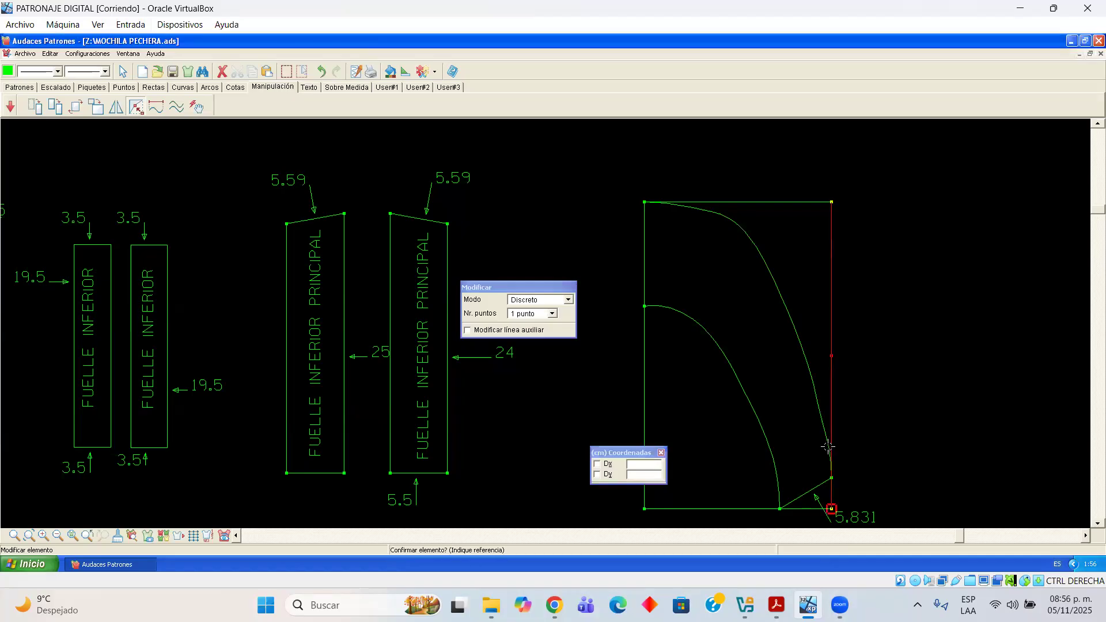
left_click(825, 442)
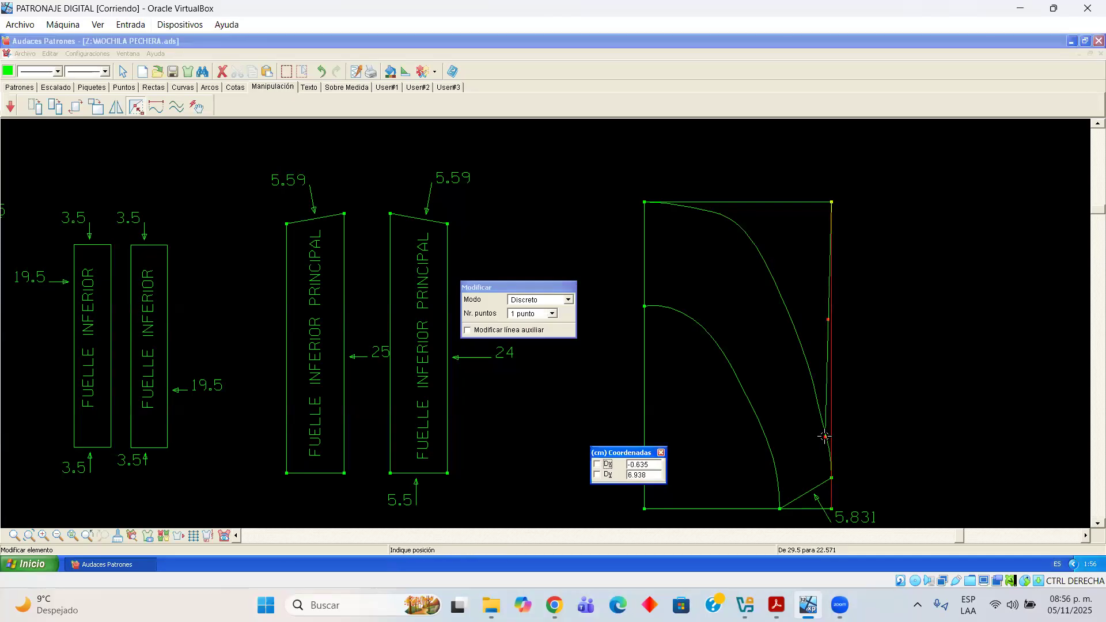
key("Escape")
left_click(817, 412)
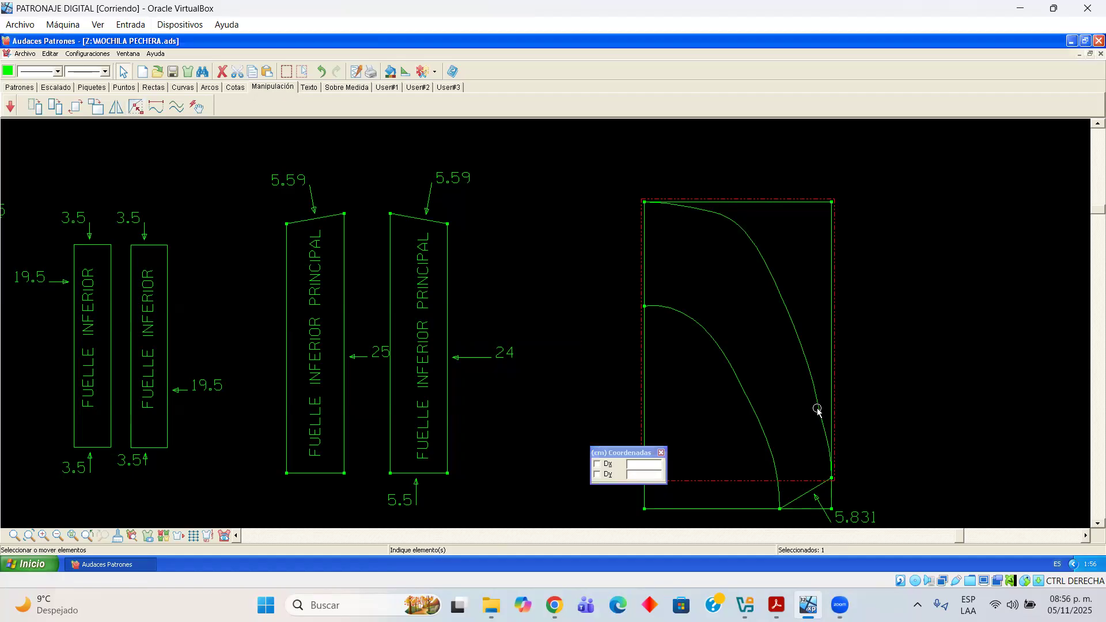
Fine-tune the outer curve's lower stretch by repositioning the control point a little above its right-edge endpoint
left_click(135, 107)
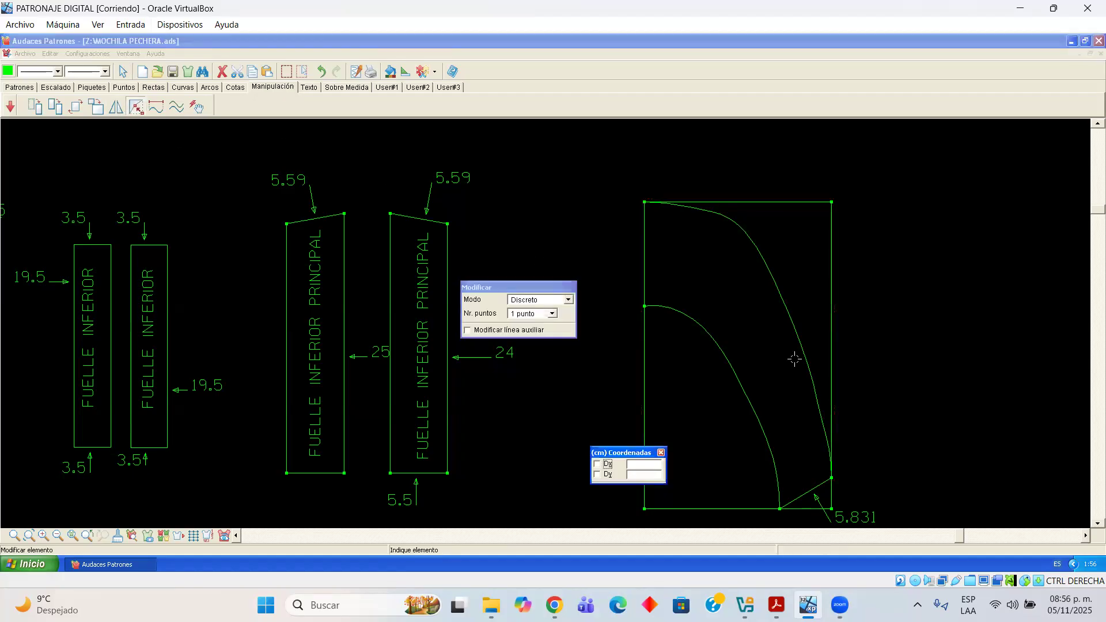
left_click(813, 391)
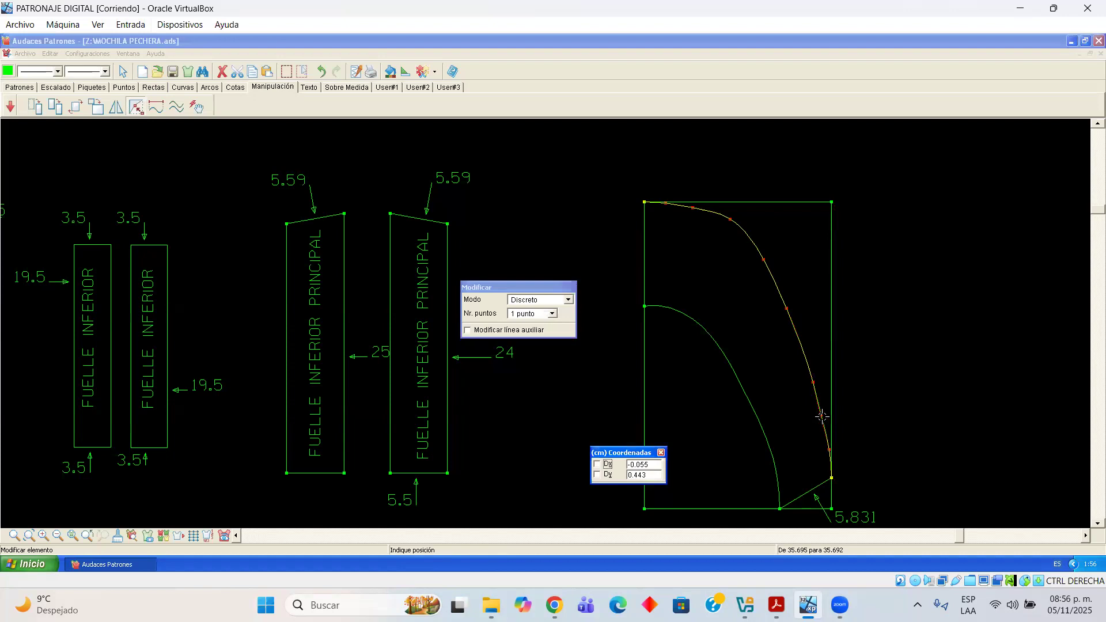
left_click(820, 419)
Smooth the inner curve by shifting its control points along the middle and lower stretch, and leave the Modify command
left_click(772, 453)
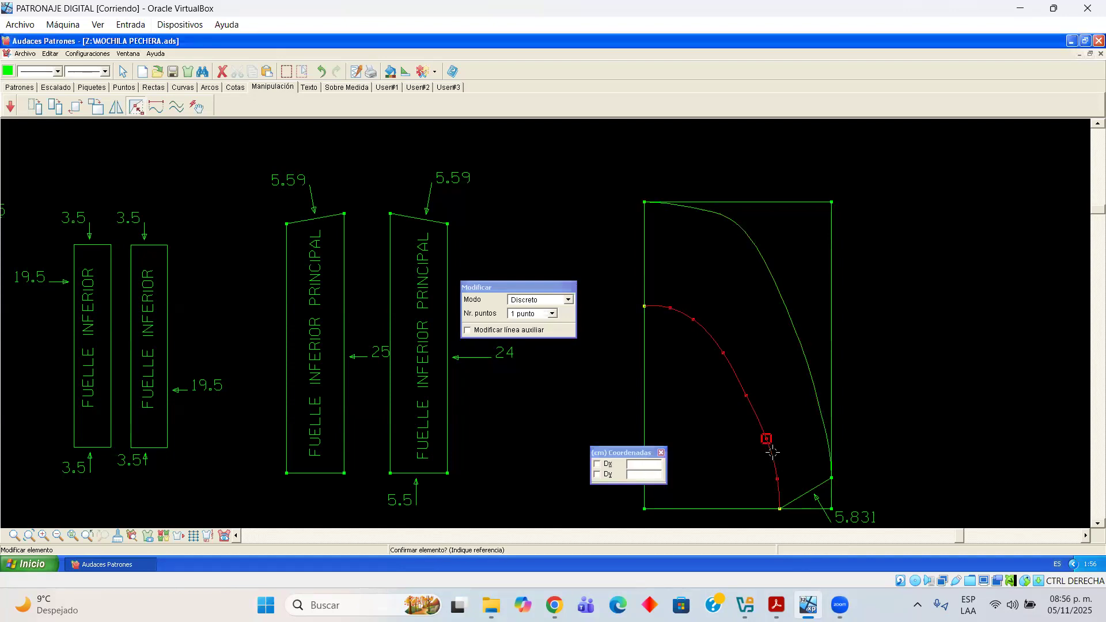
left_click(775, 476)
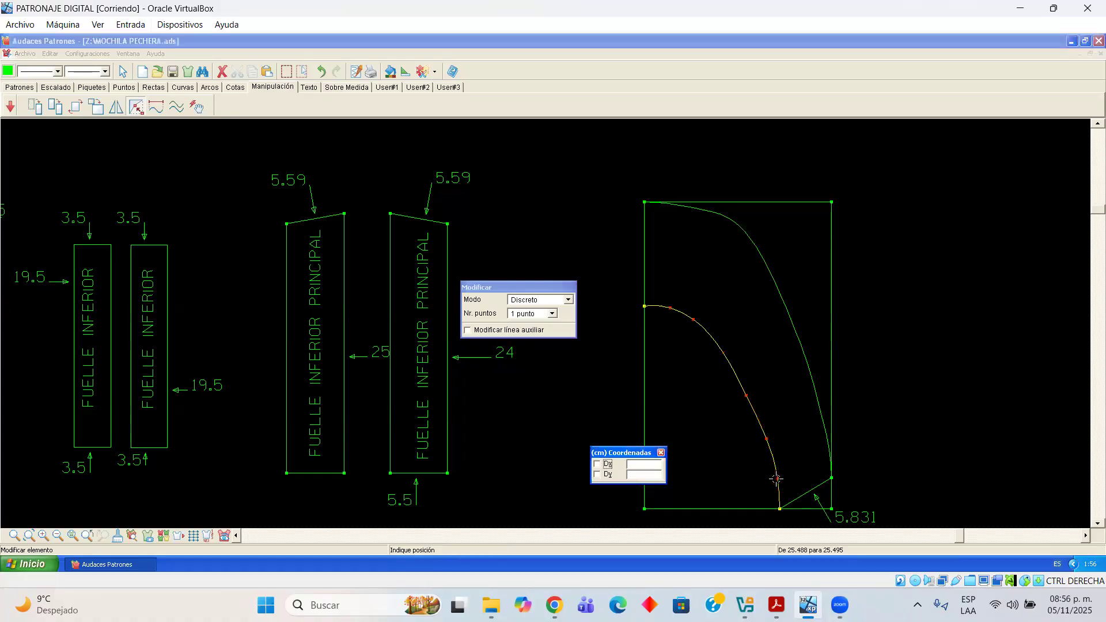
left_click(771, 444)
left_click(768, 441)
left_click(765, 440)
left_click(746, 397)
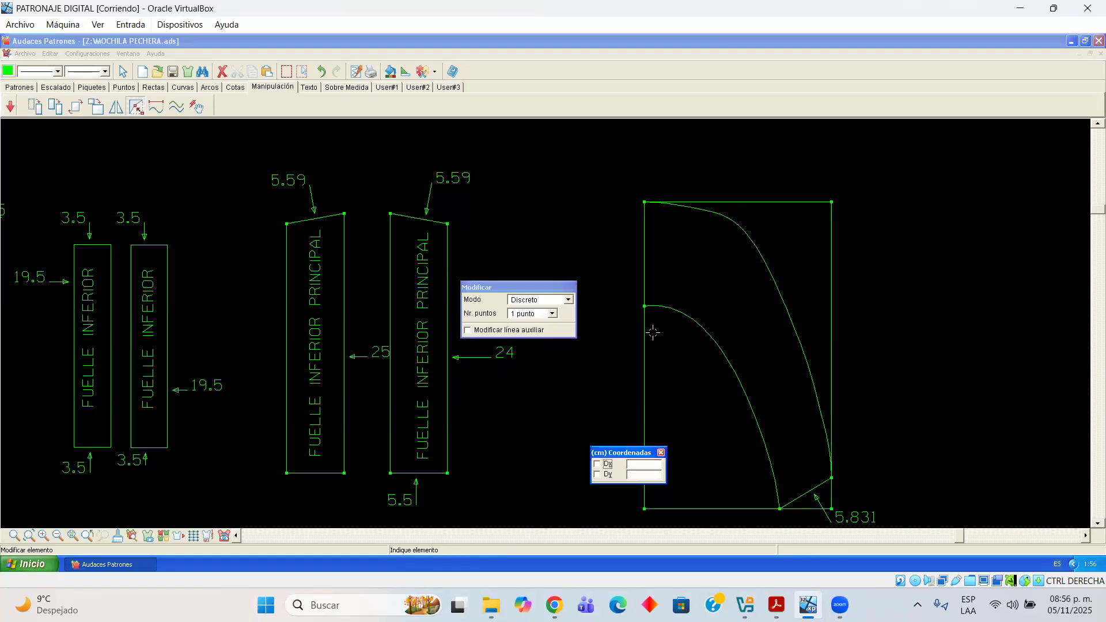
left_click(235, 88)
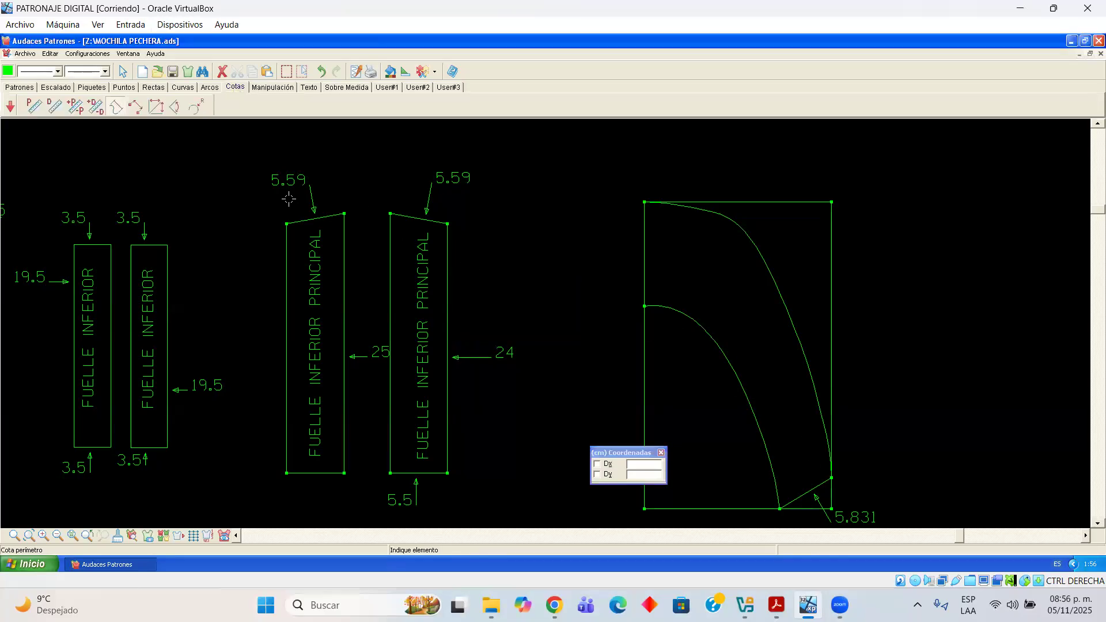
left_click(123, 72)
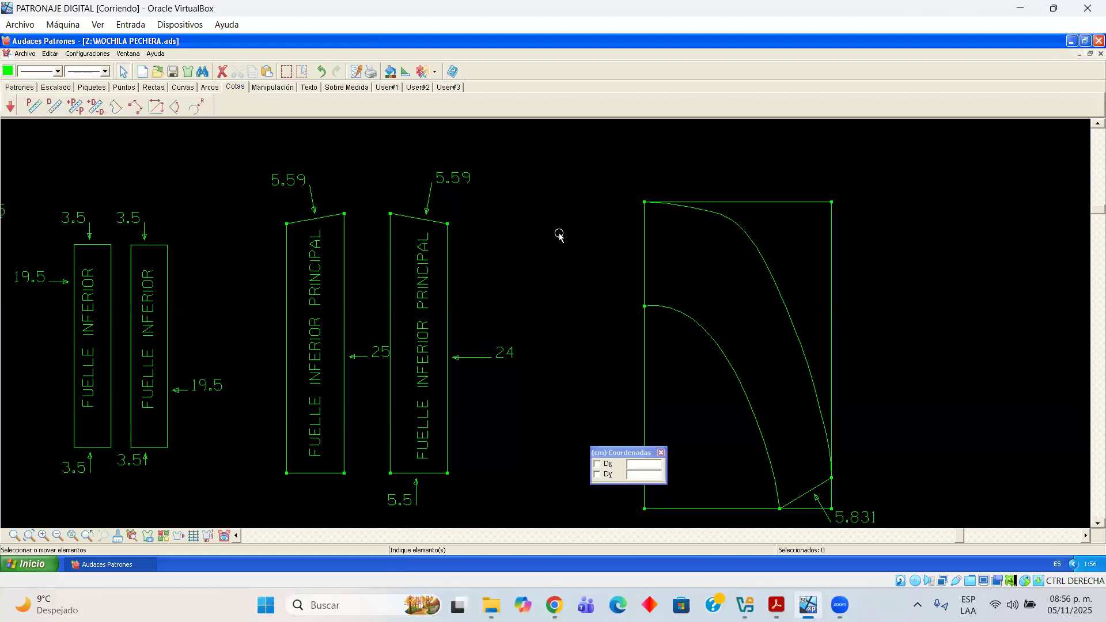
Shift the whole curved piece with its enclosing rectangle and diagonal dimension sideways, away from the FUELLE INFERIOR PRINCIPAL pieces
left_click_drag(593, 170, 906, 543)
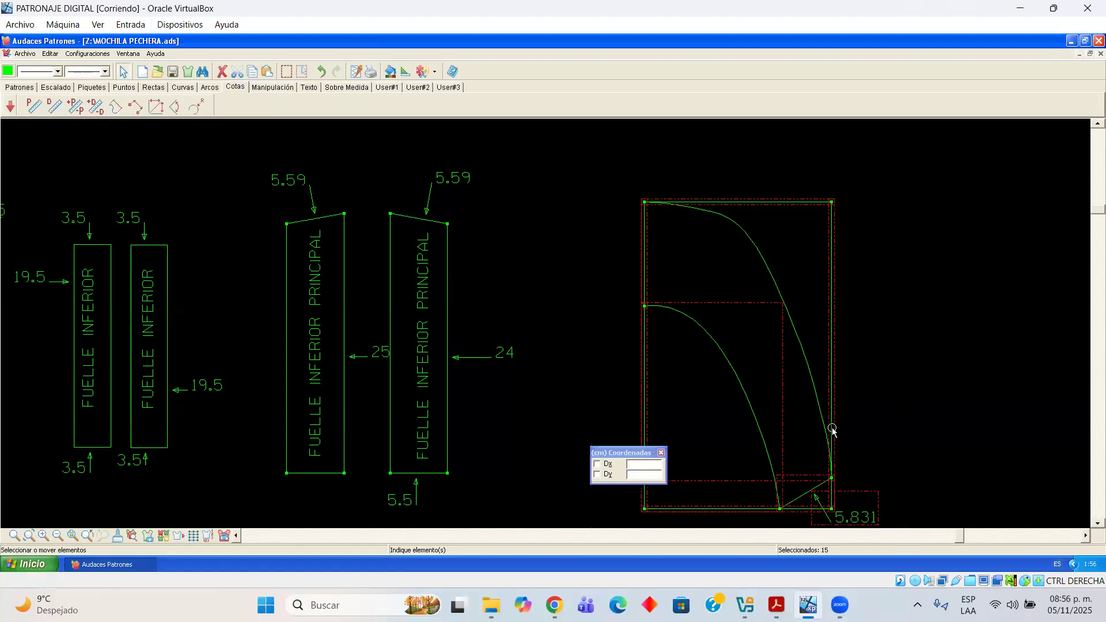
left_click_drag(827, 429, 933, 426)
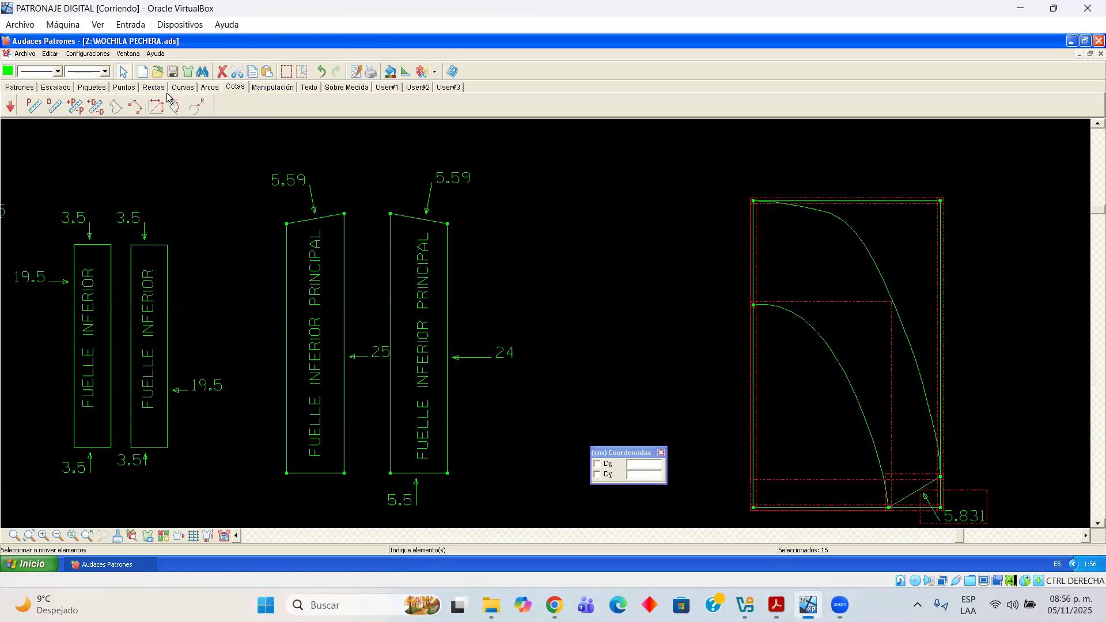
left_click(272, 87)
left_click(117, 106)
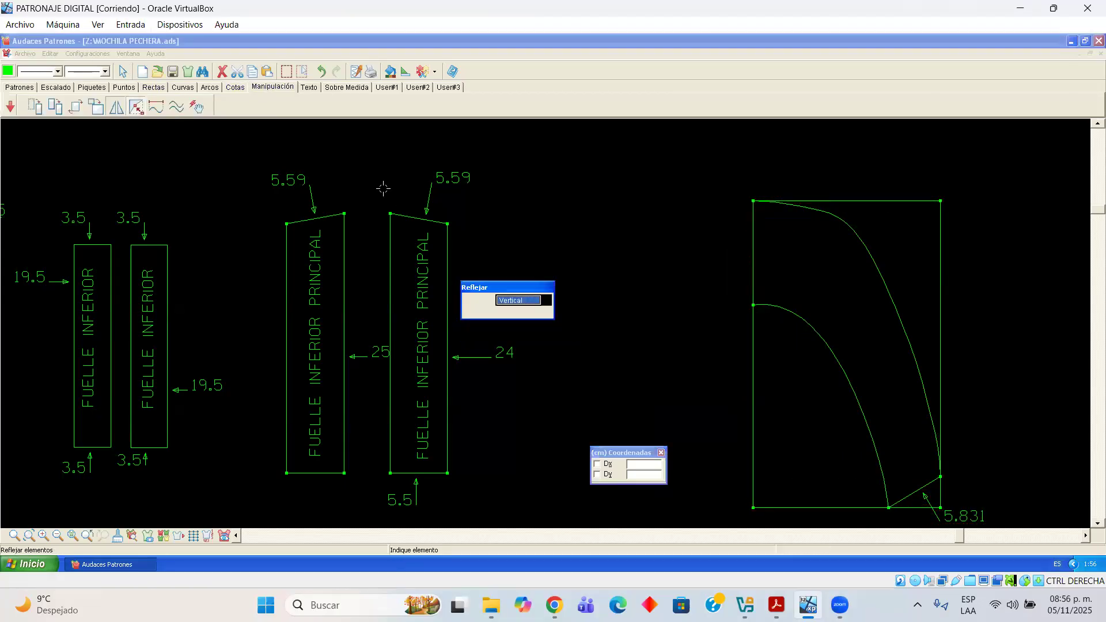
left_click(705, 247)
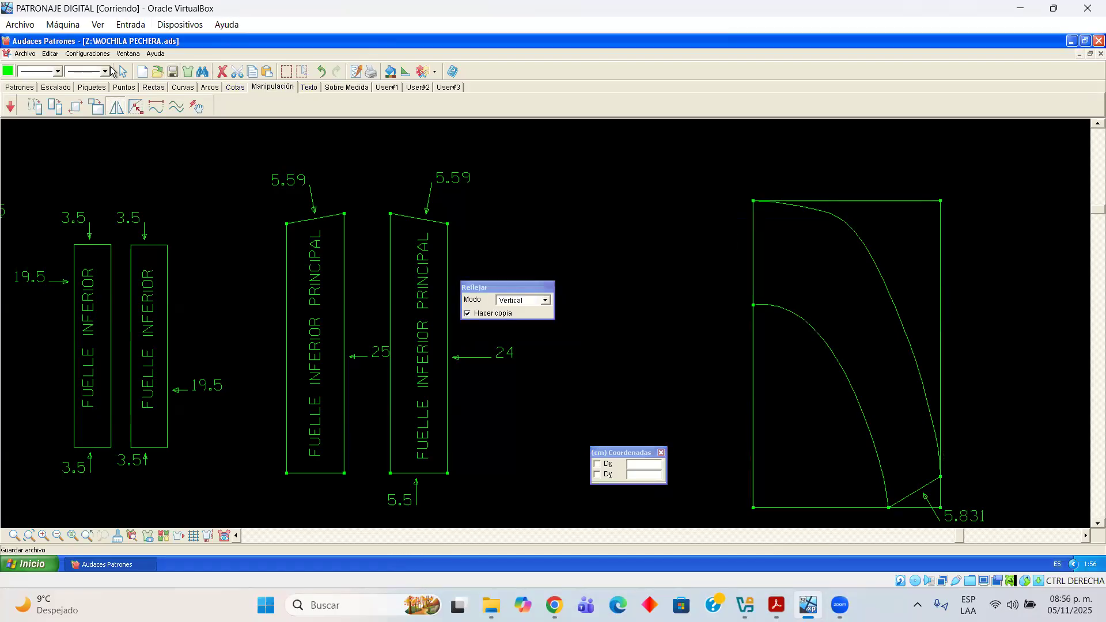
key("Escape")
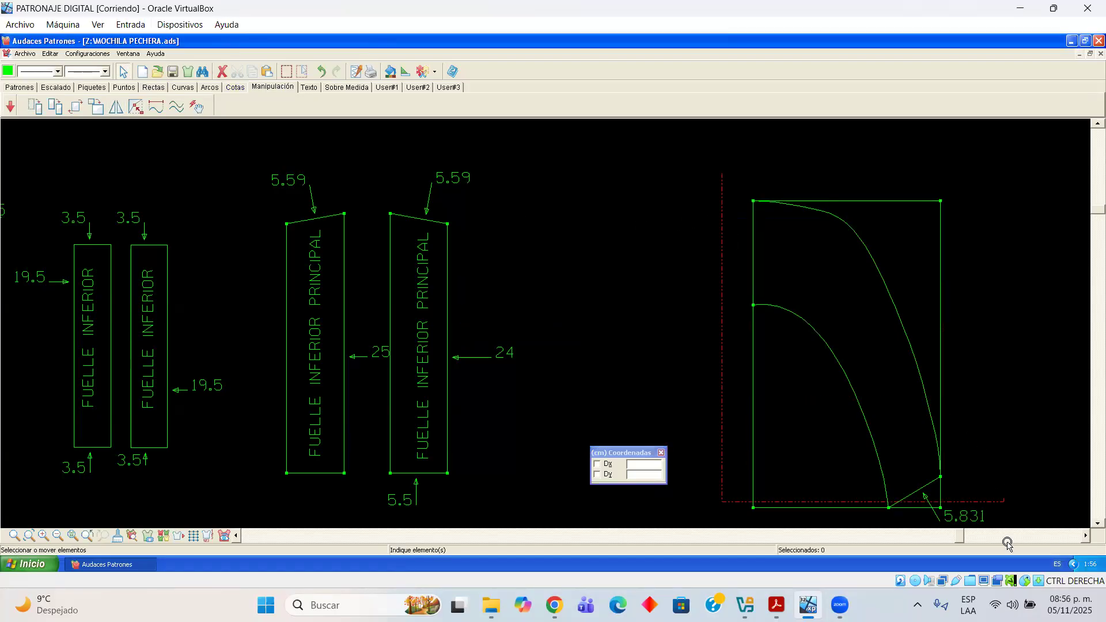
Mirror the whole curved piece in Vertical mode about its straight centre edge, making a copy that forms the opposite half
left_click_drag(722, 173, 1004, 546)
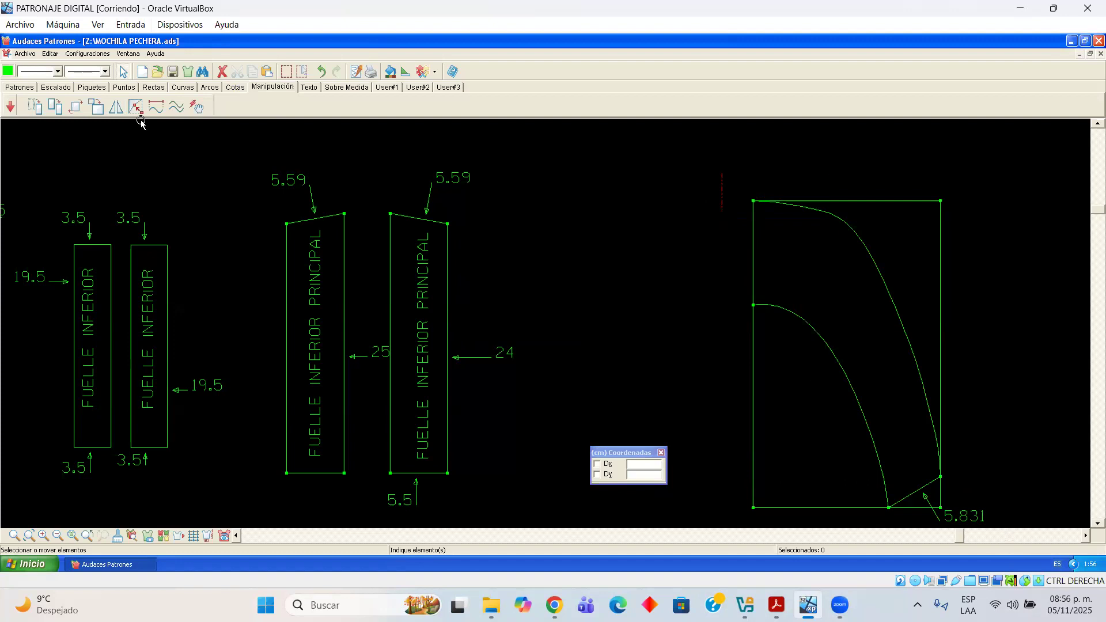
left_click(116, 107)
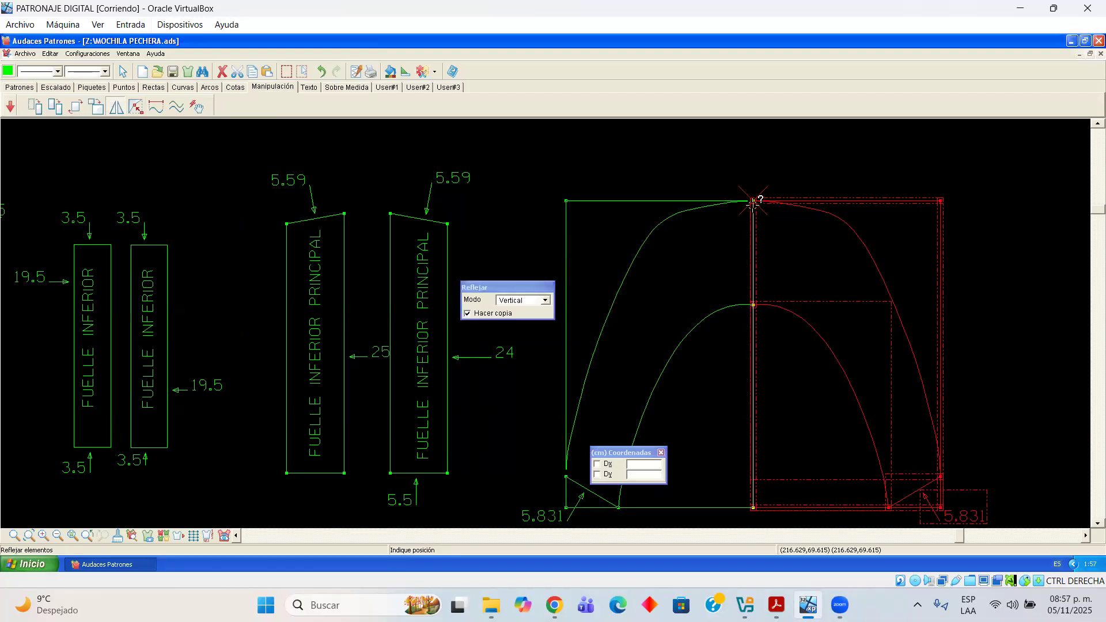
left_click(747, 188)
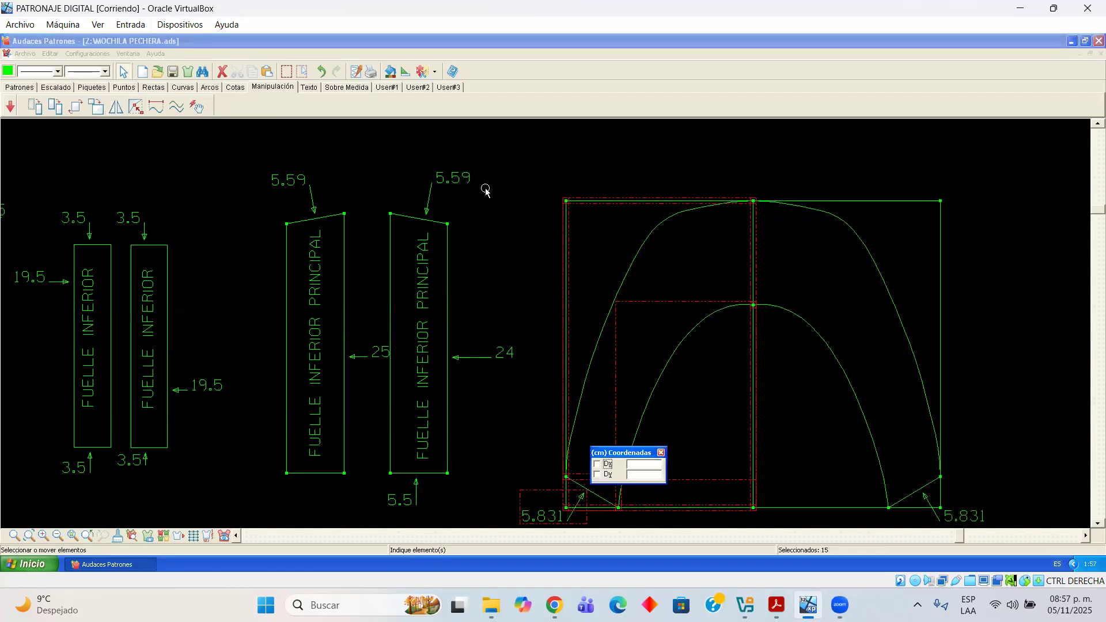
left_click(549, 166)
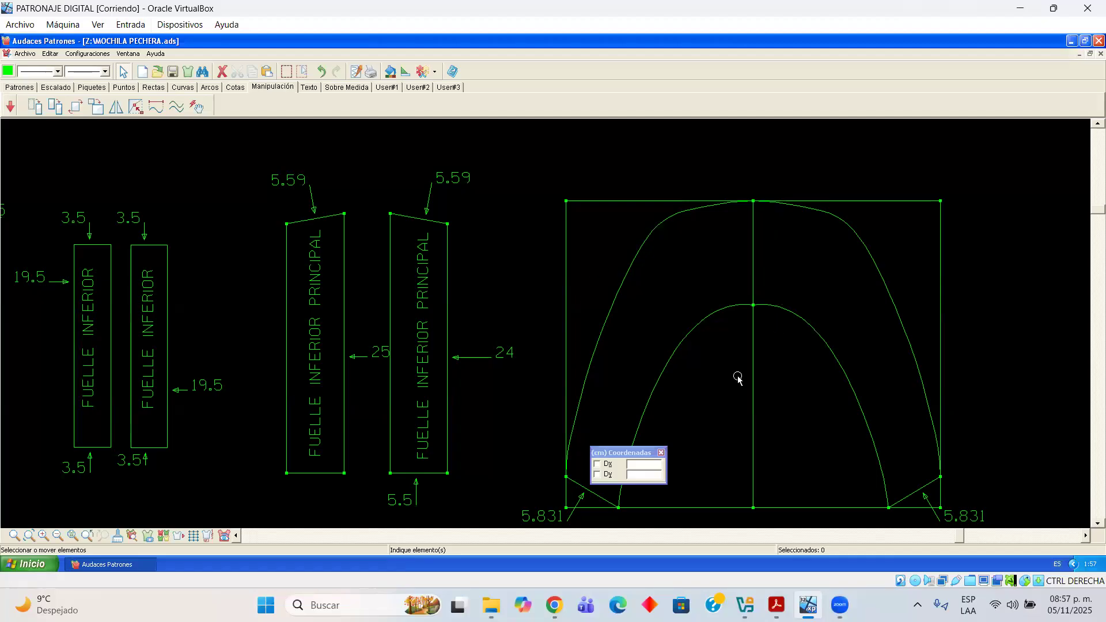
left_click(230, 88)
left_click(156, 107)
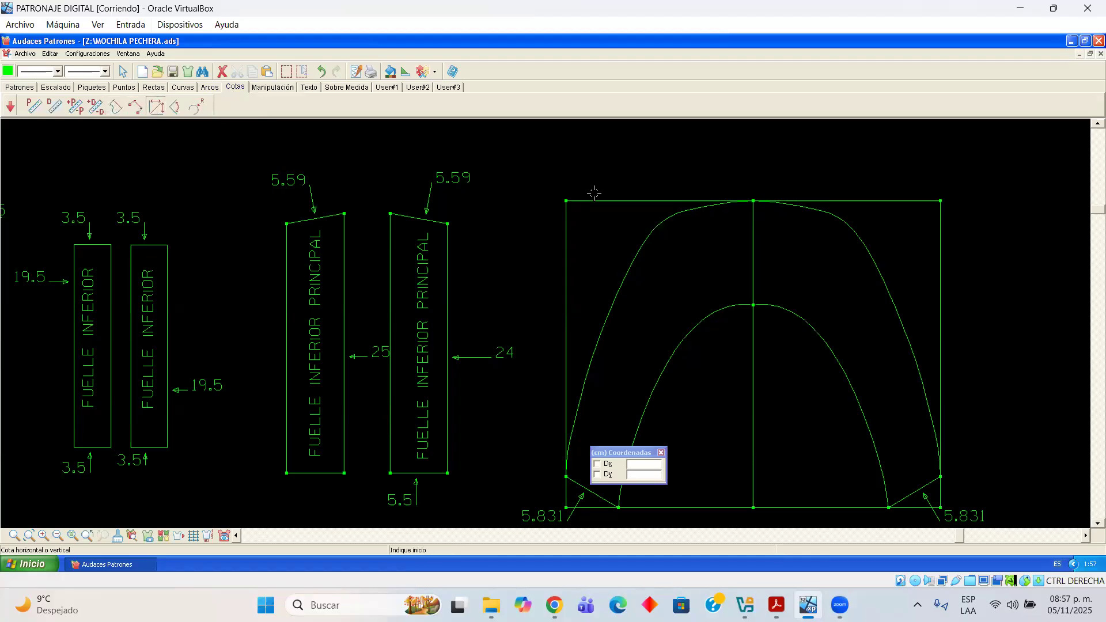
scroll(758, 203, "down", 1)
left_click(753, 201)
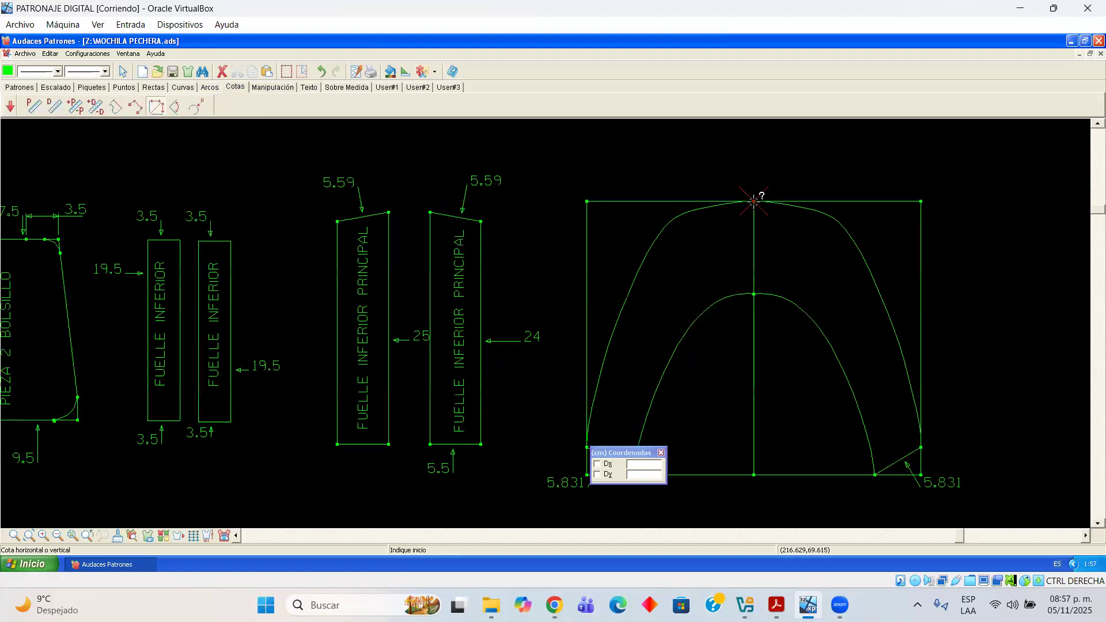
left_click(754, 294)
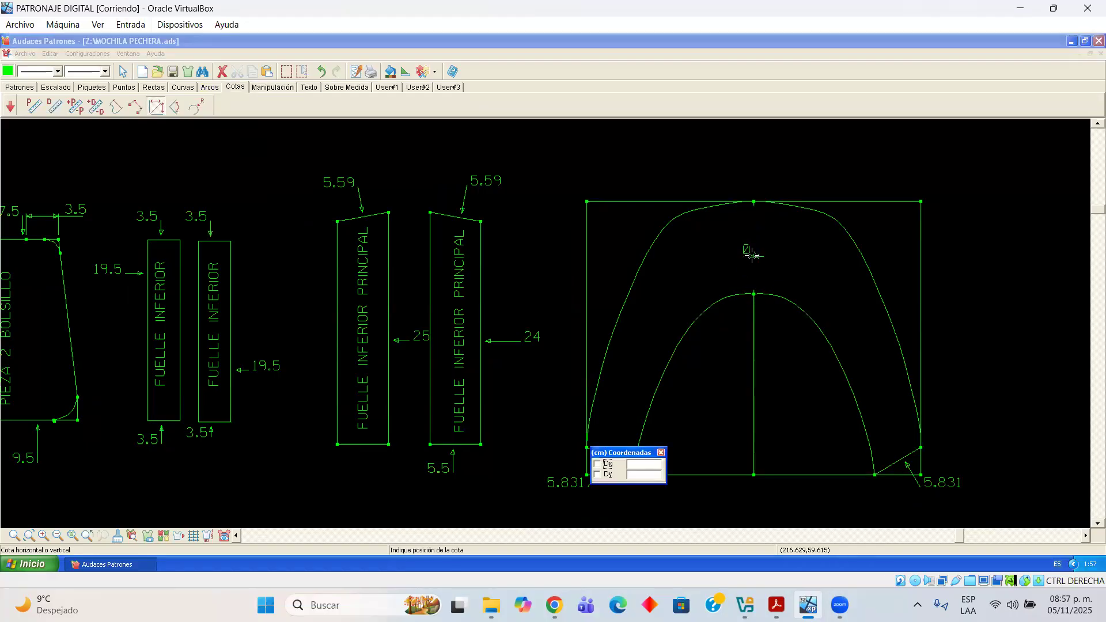
key("Escape")
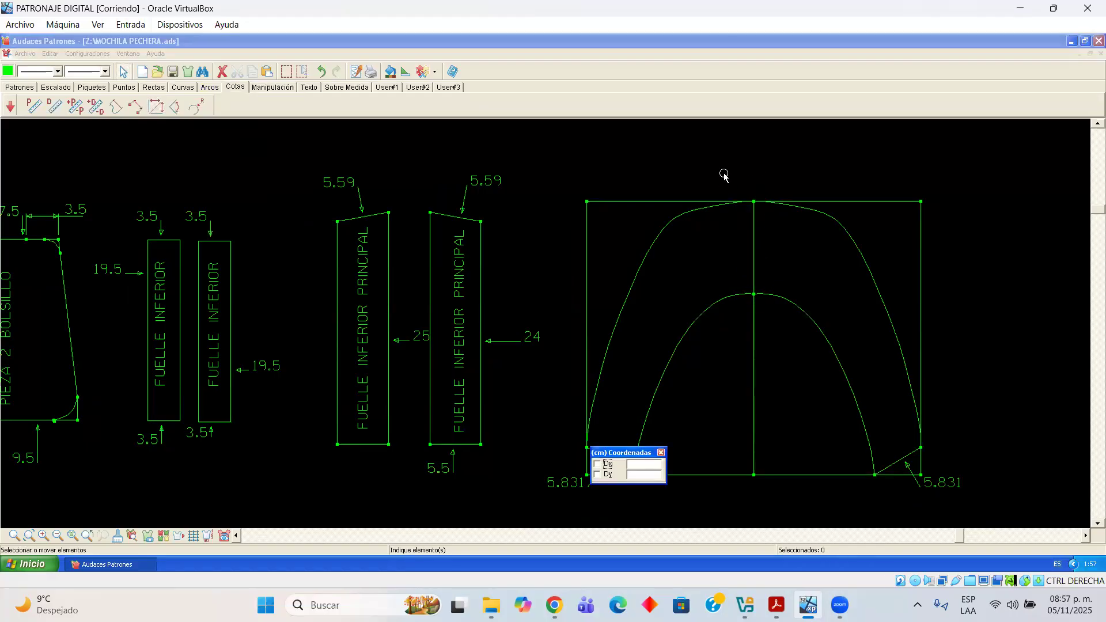
Dimension the base horizontally from the centre line to the inner curve's end, and move the Coordenadas window clear of the mirrored half
left_click(135, 108)
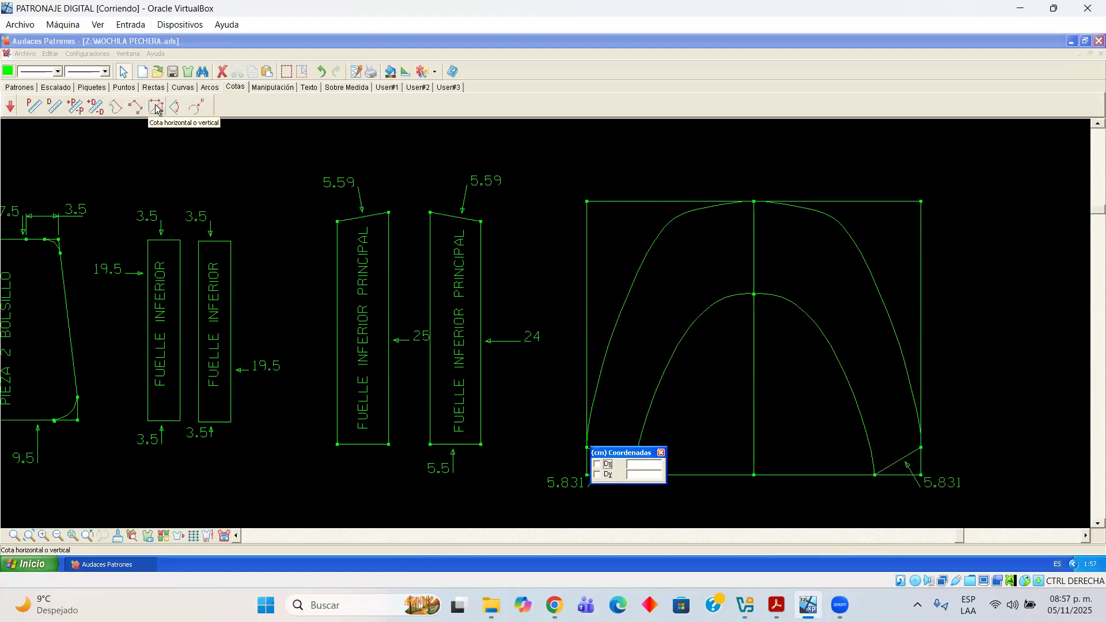
left_click(754, 474)
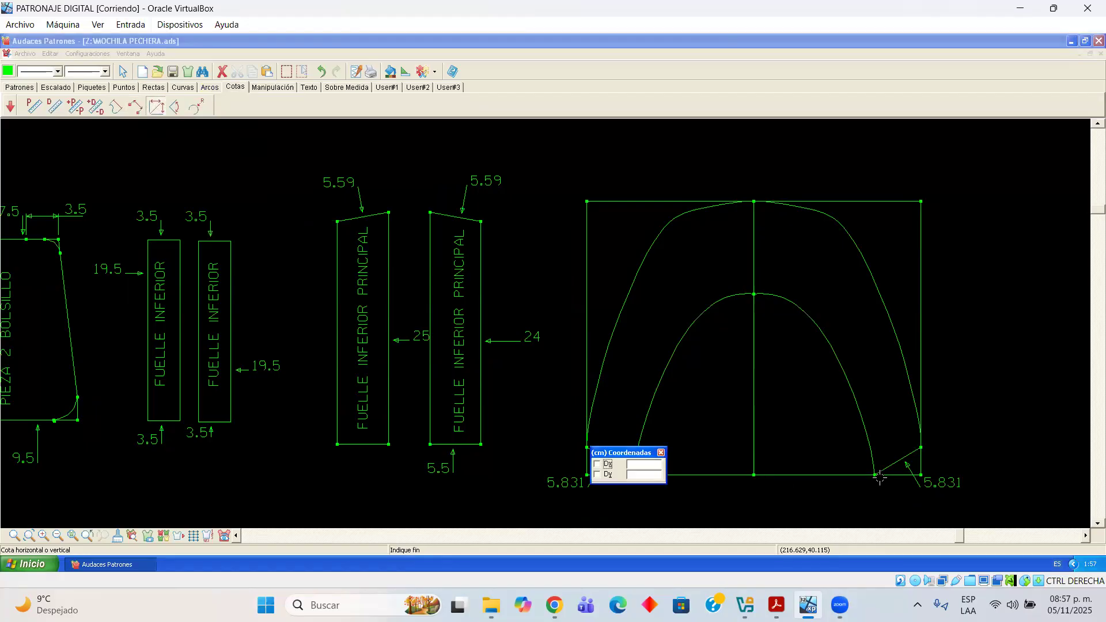
left_click(875, 476)
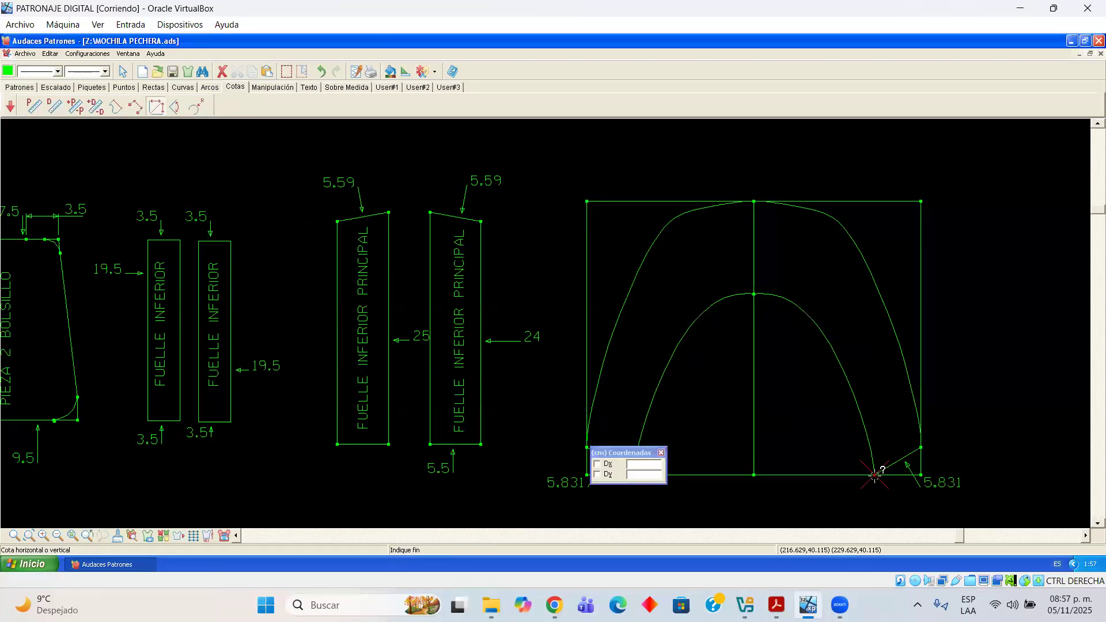
left_click(866, 495)
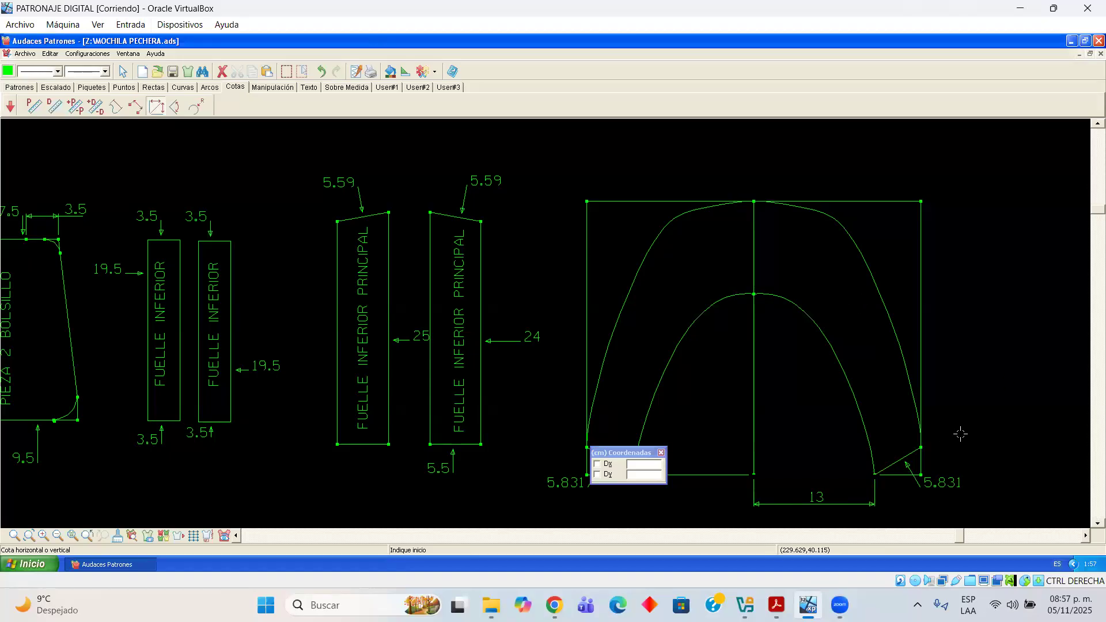
left_click_drag(650, 454, 570, 456)
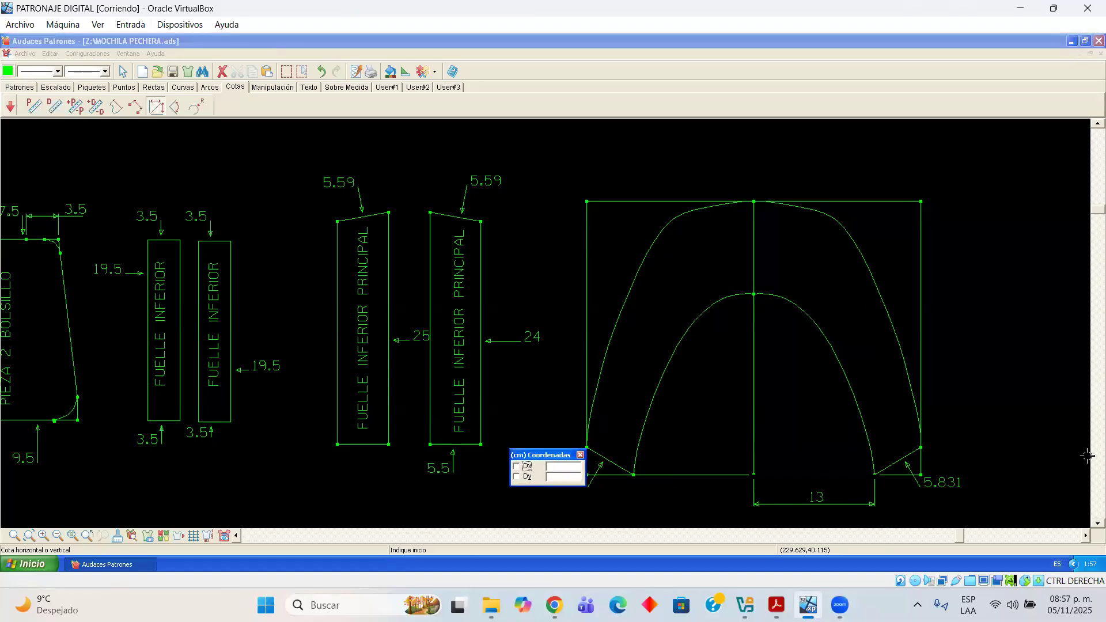
left_click(920, 448)
left_click(921, 475)
left_click(923, 467)
Add a distance dimension from the outer curve's lower endpoint to the rectangle's bottom-right corner
scroll(975, 469, "up", 3)
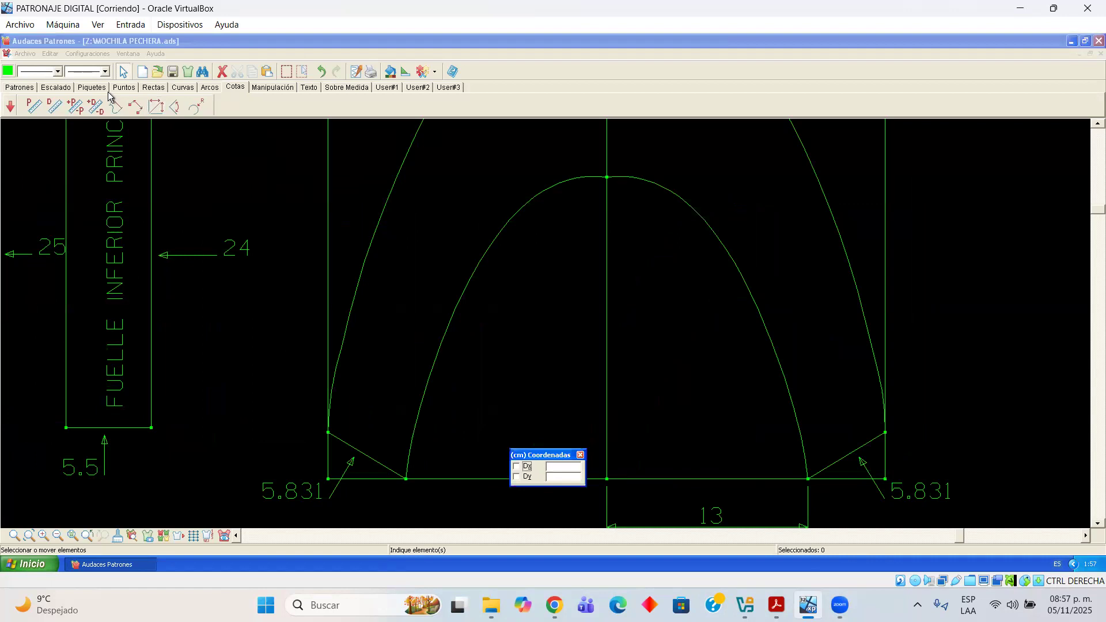
left_click(135, 107)
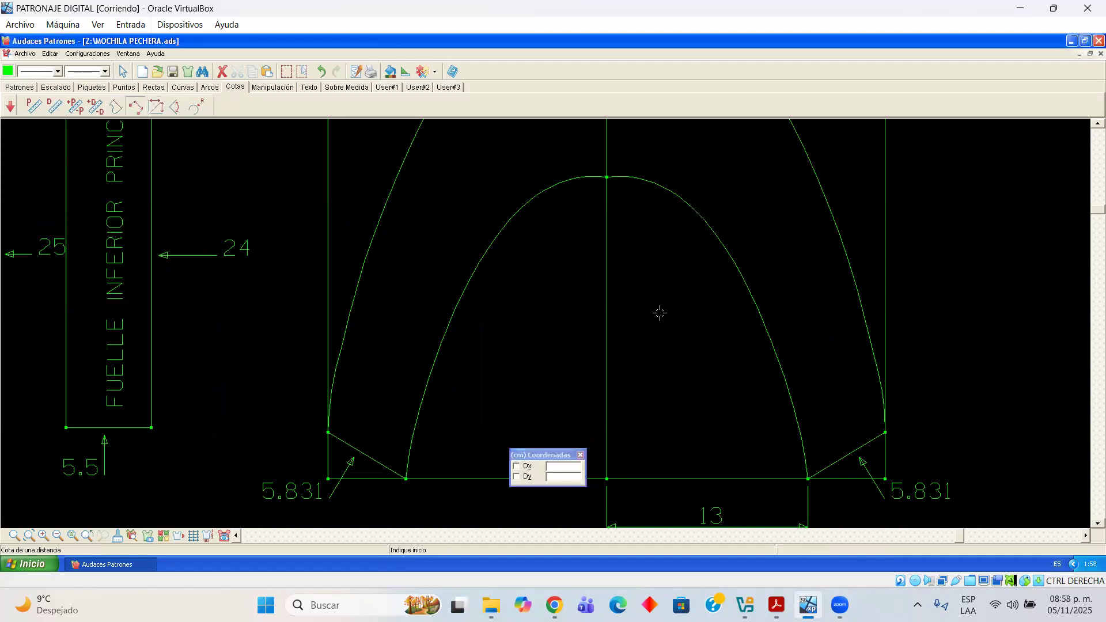
left_click(885, 432)
left_click(887, 478)
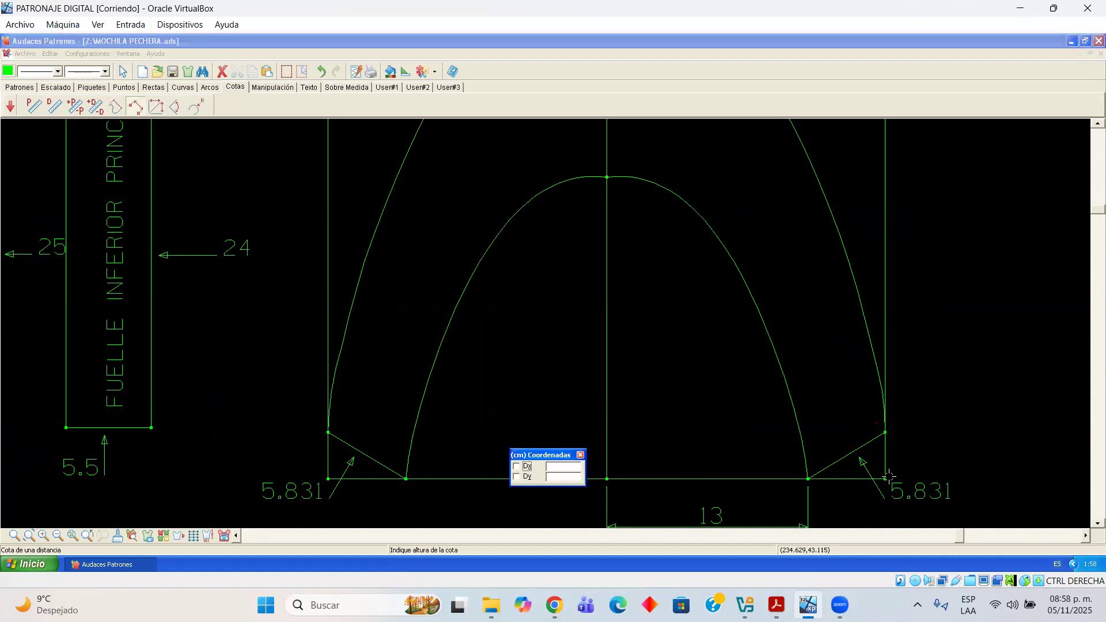
left_click(890, 476)
left_click(890, 477)
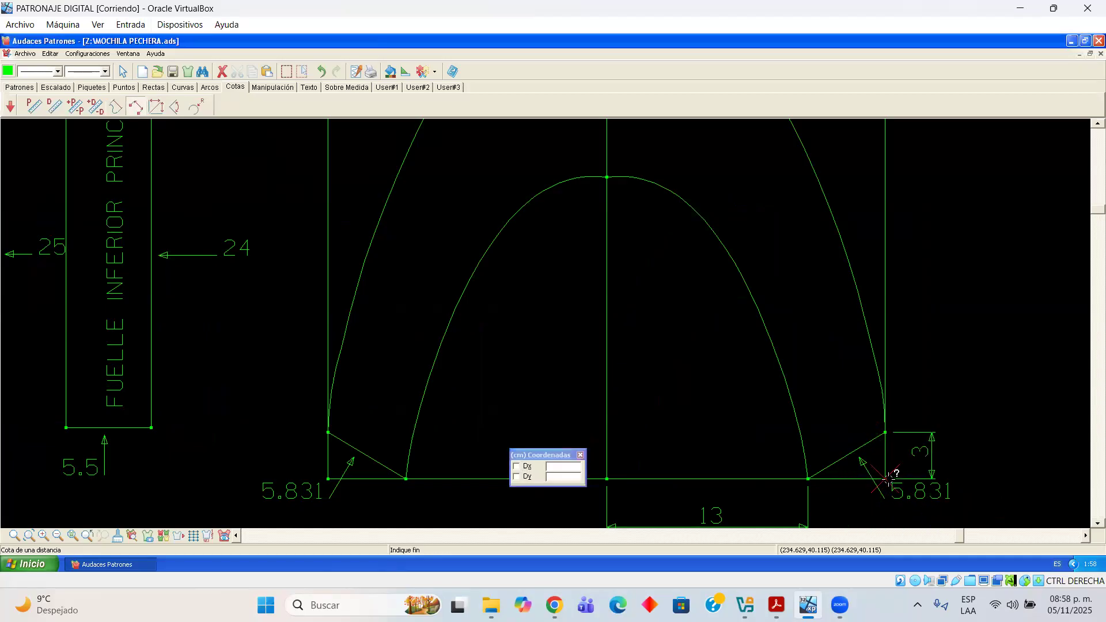
left_click(891, 473)
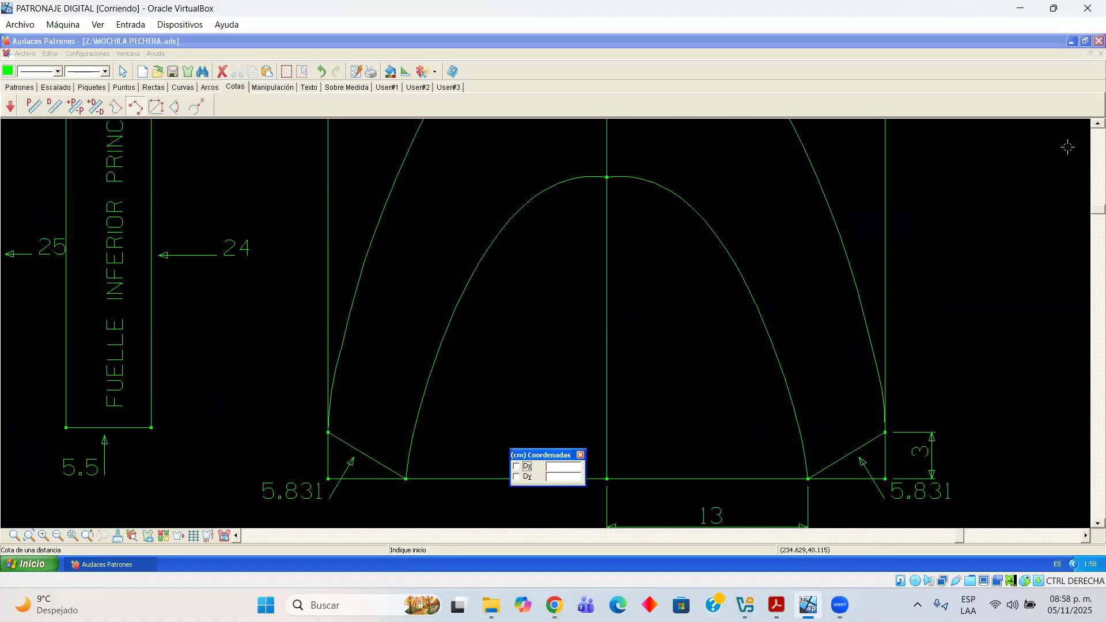
Add a distance dimension along the centre line between the tops of the outer and inner curves
scroll(1078, 130, "up", 5)
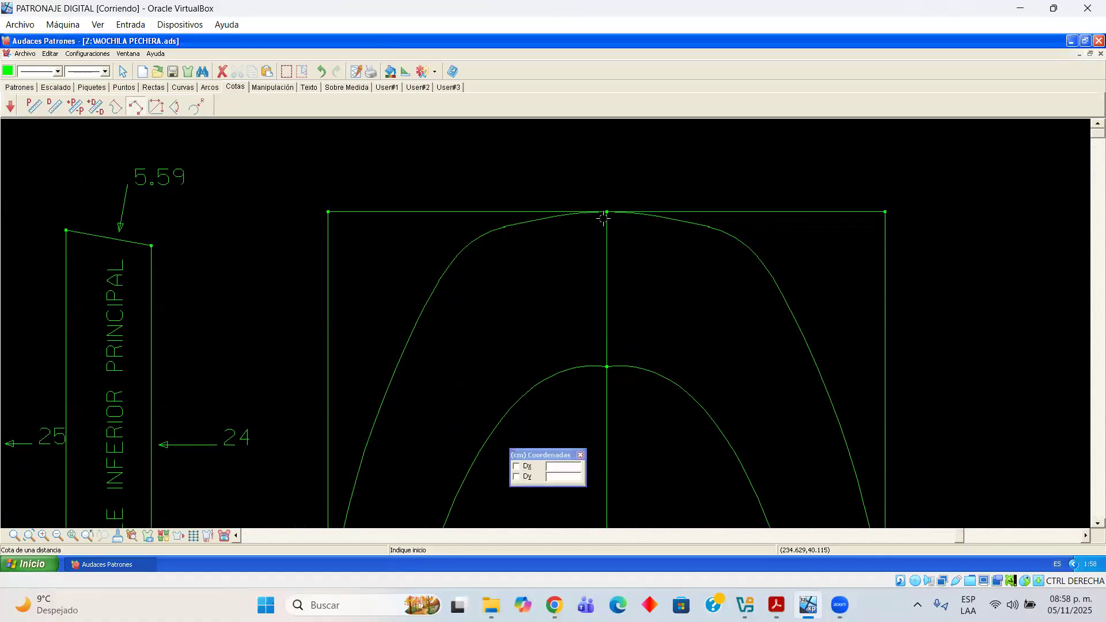
left_click(605, 212)
left_click(607, 366)
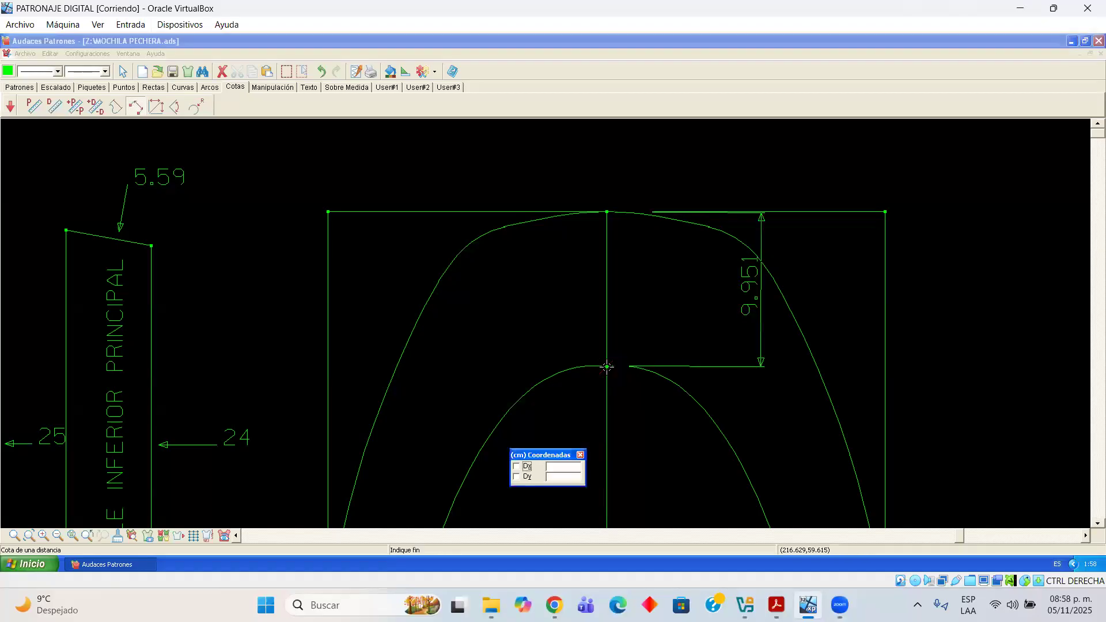
left_click(607, 366)
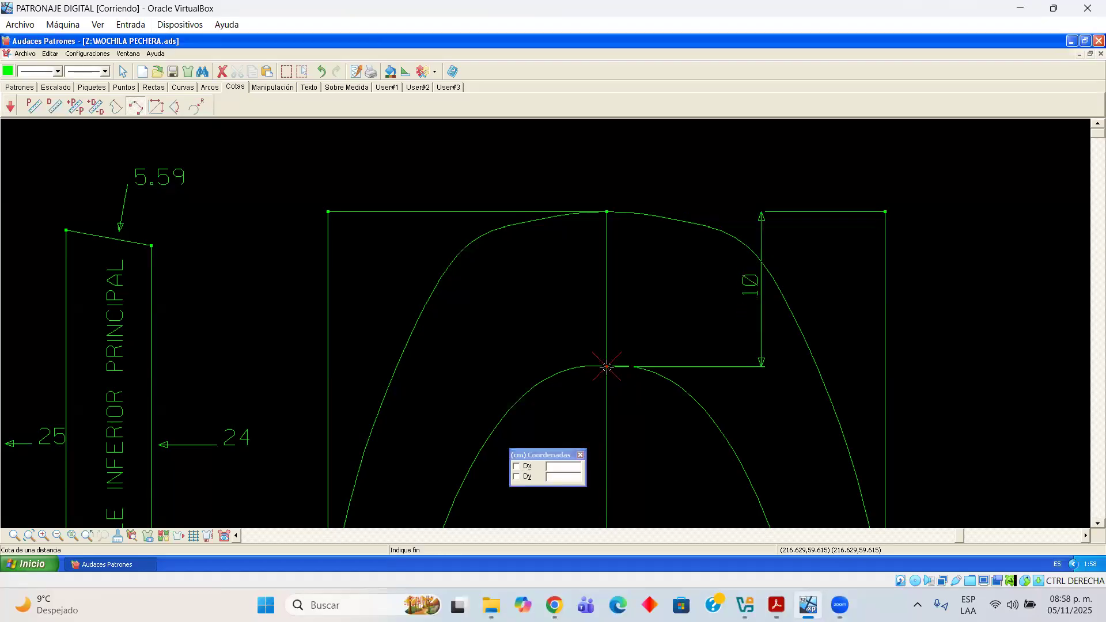
Add perimeter dimensions to the upper and outer vertical edges of the original half's rectangle, placing both labels outside the piece
scroll(787, 366, "down", 6)
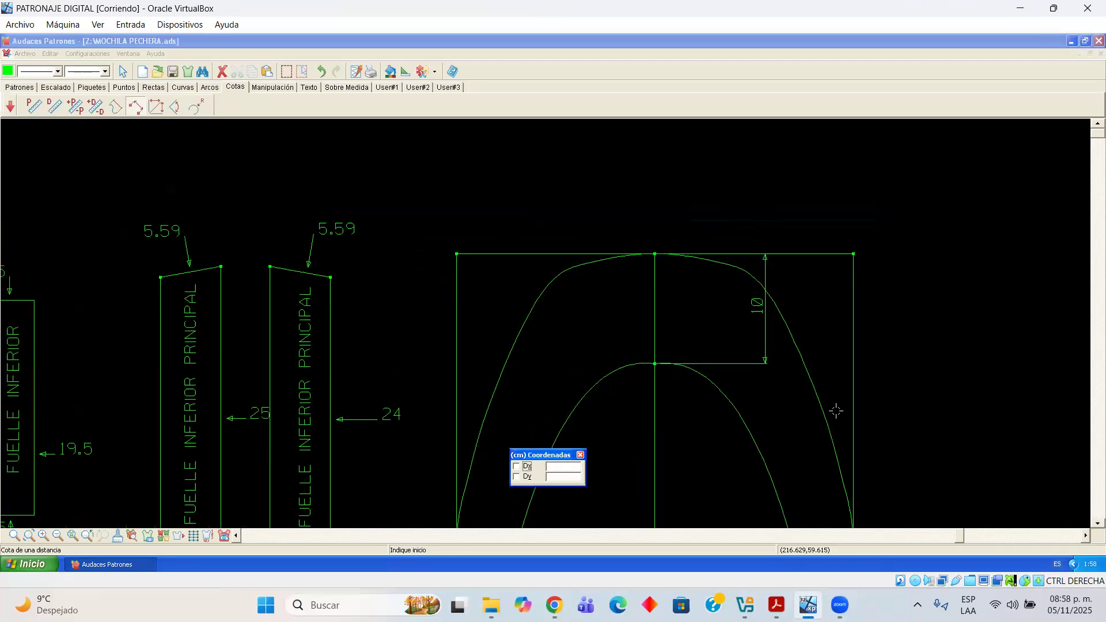
scroll(961, 478, "down", 1)
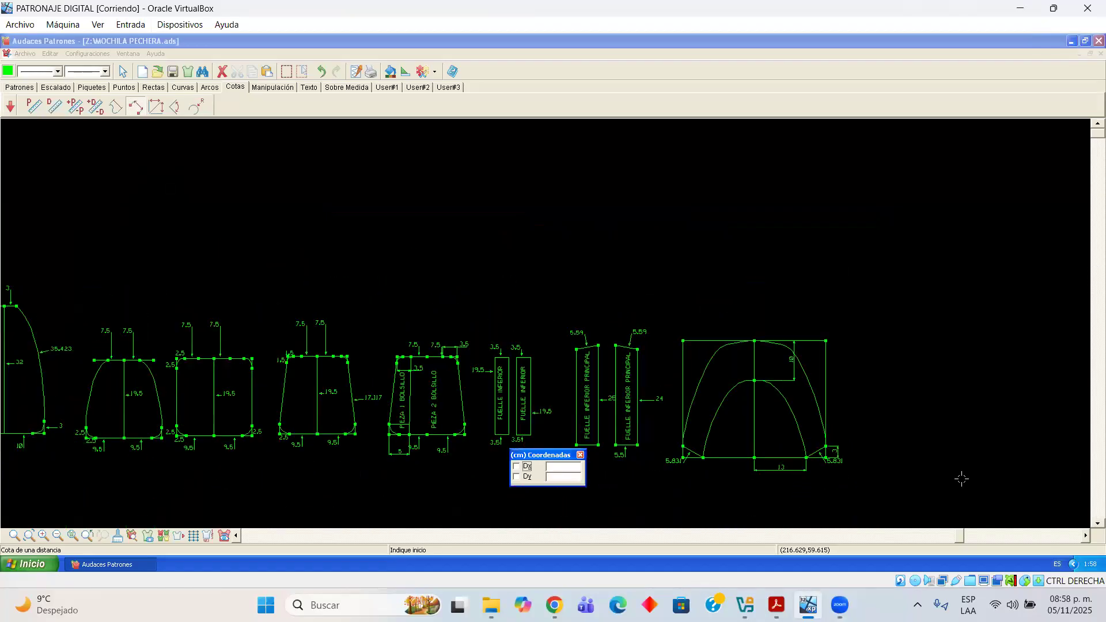
scroll(931, 473, "up", 2)
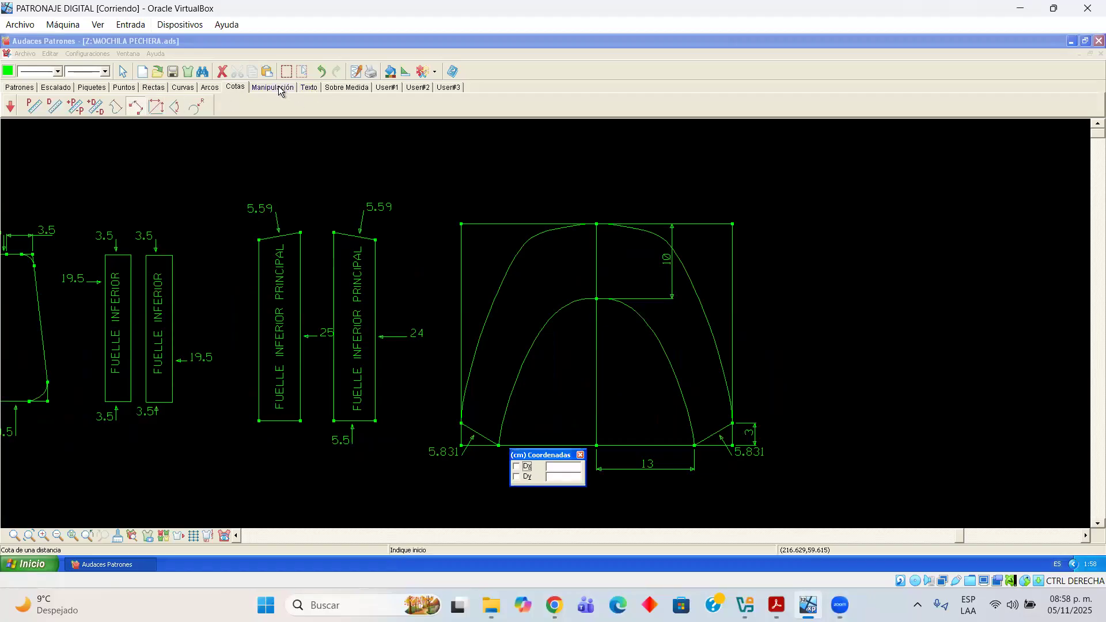
left_click(115, 106)
left_click(686, 223)
left_click(678, 170)
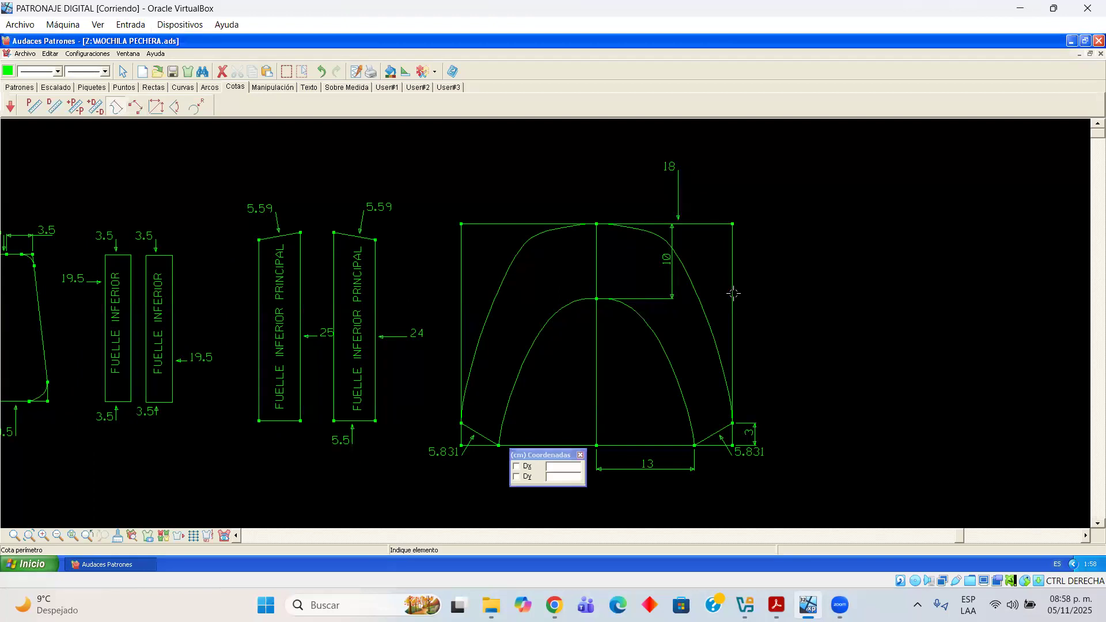
left_click(731, 295)
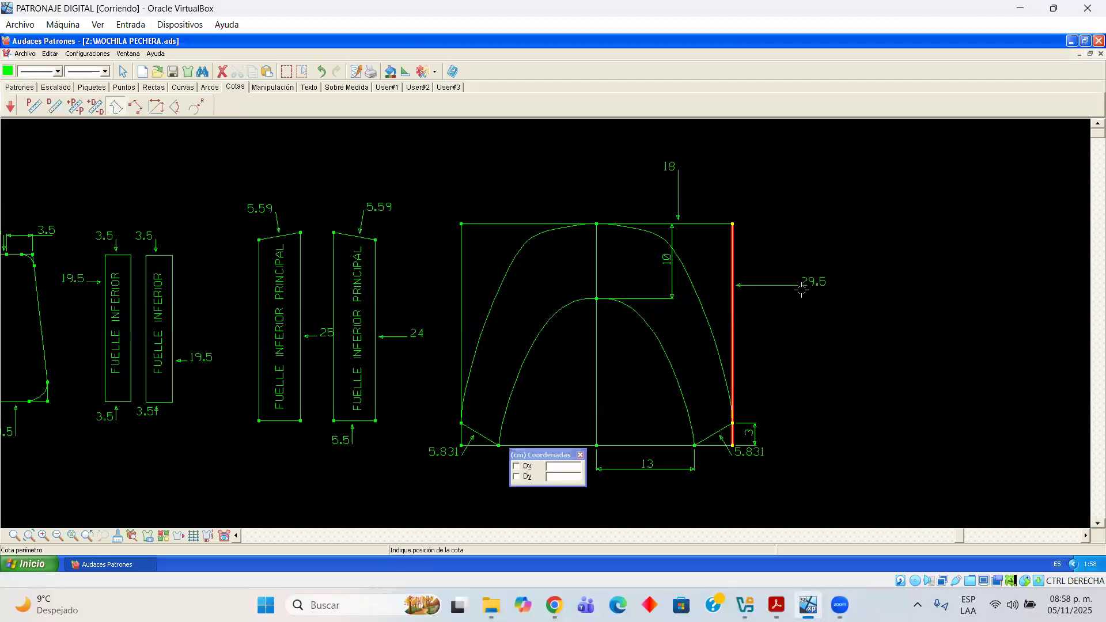
left_click(844, 306)
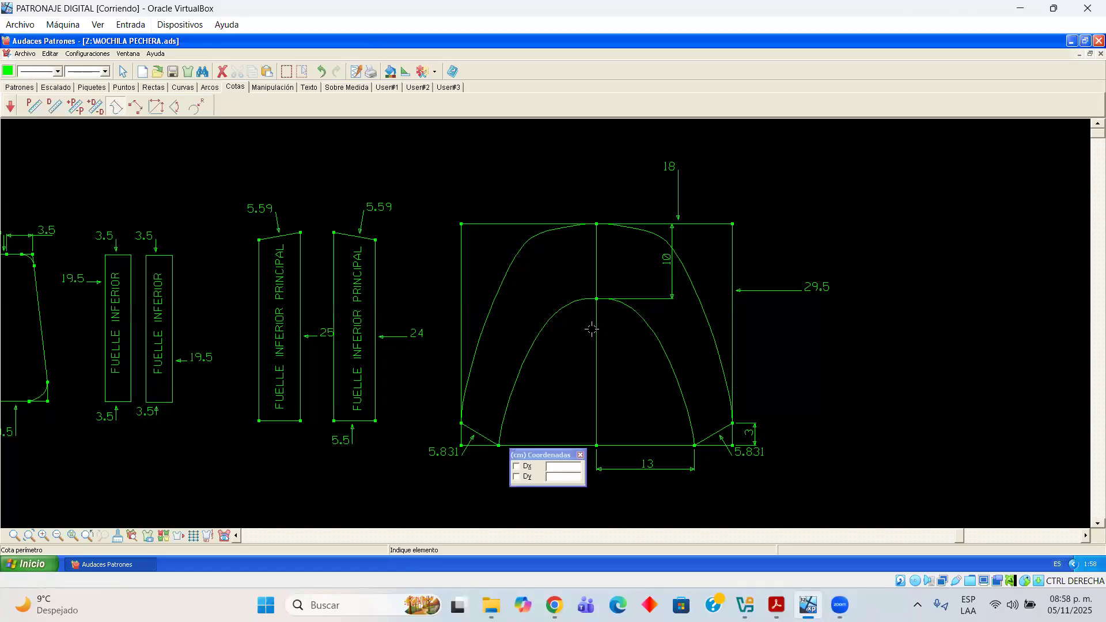
Delete the mirrored half of the curved piece together with the vertical centre line
left_click(123, 71)
left_click_drag(605, 484, 612, 486)
key("Delete")
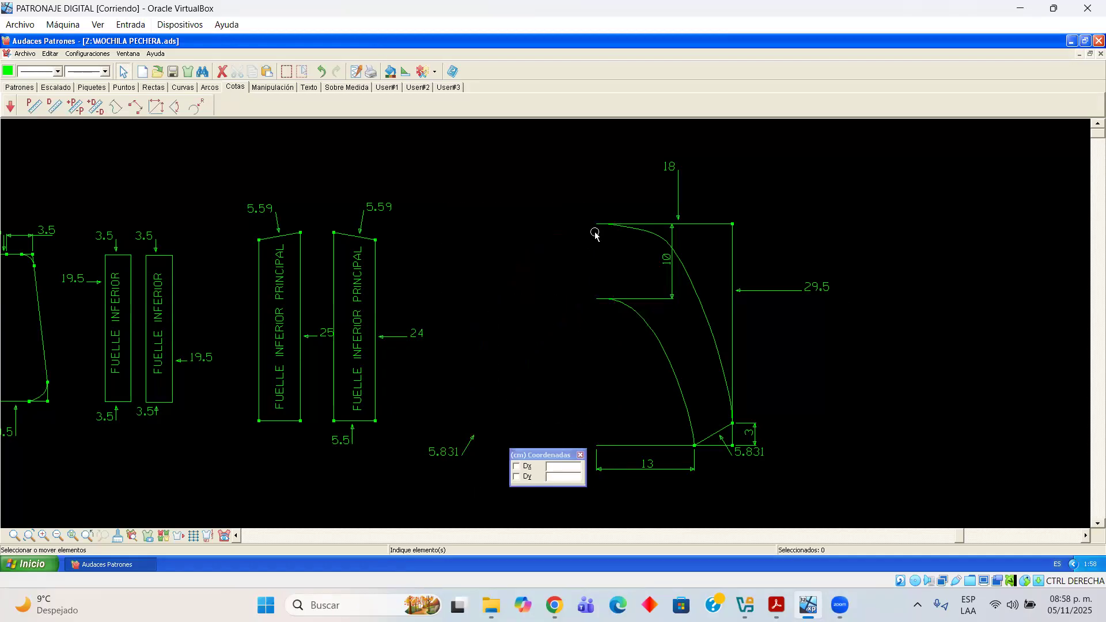
Draw a 19.5 cm vertical centre line downward from the outer curve's top endpoint on the half curved piece, with Dx 0
scroll(595, 235, "up", 5)
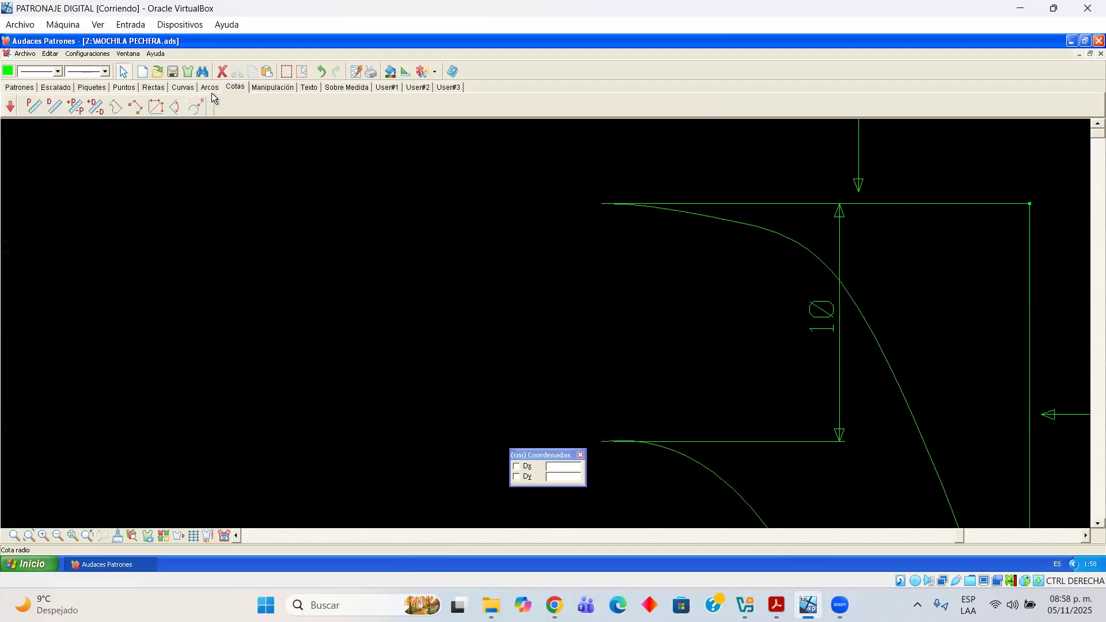
left_click(54, 109)
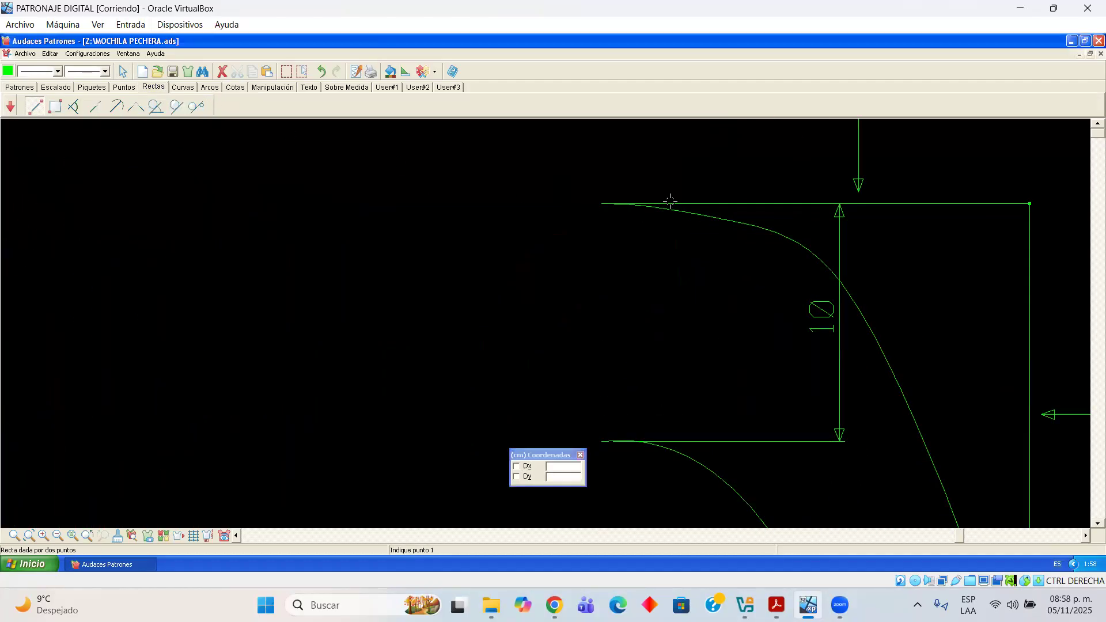
left_click(599, 204)
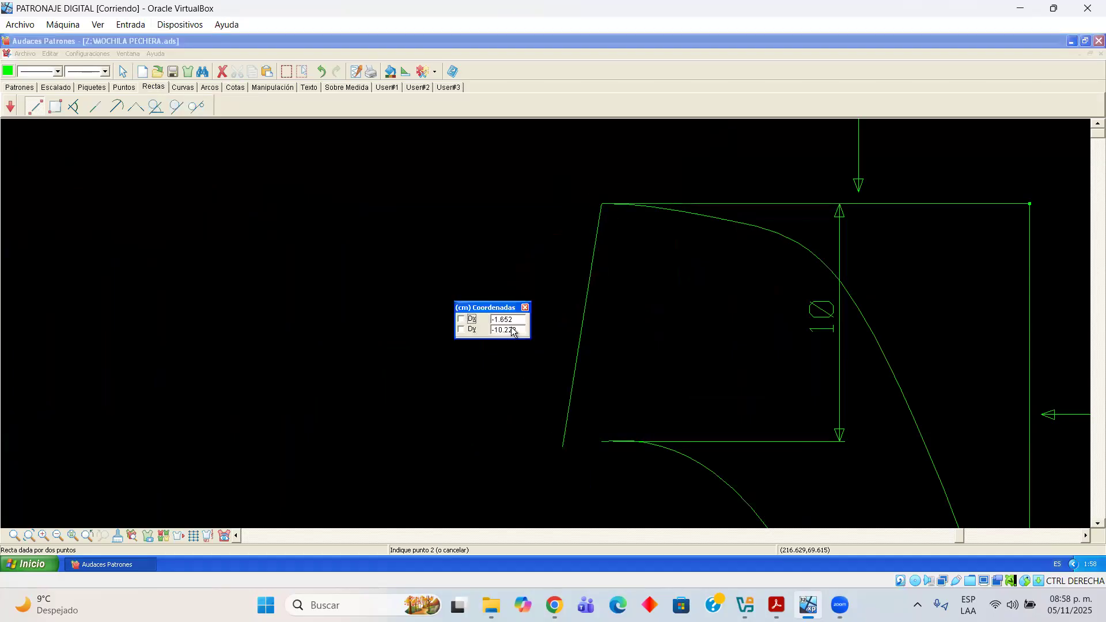
type("0")
key("Tab")
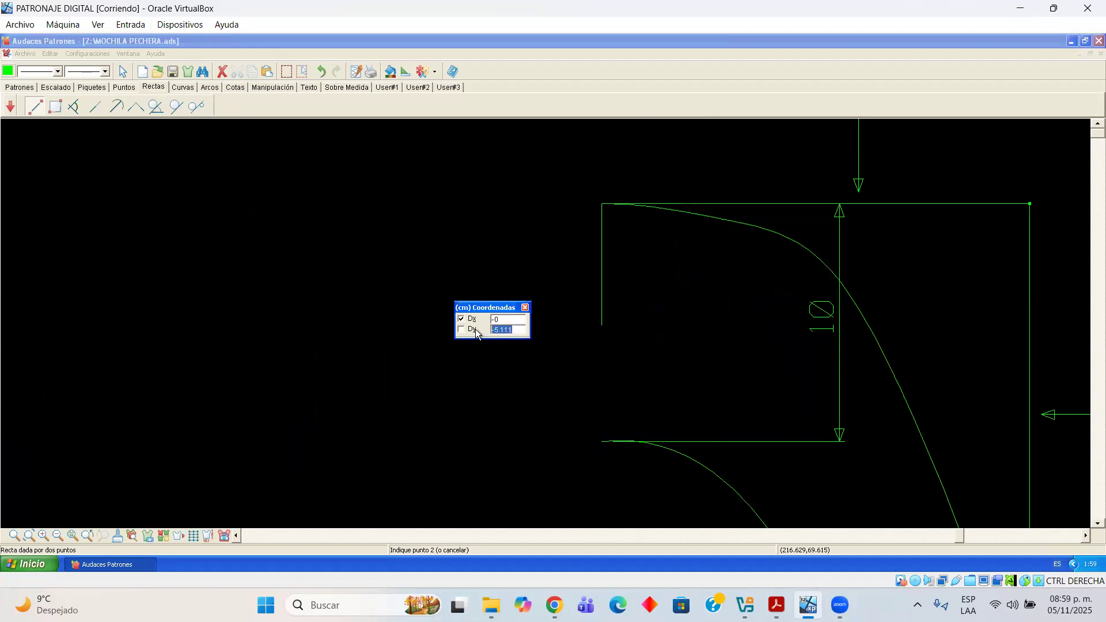
type("19.5")
key("Return")
Delete the old horizontal base line running along the bottom of the half curved piece
scroll(636, 385, "down", 5)
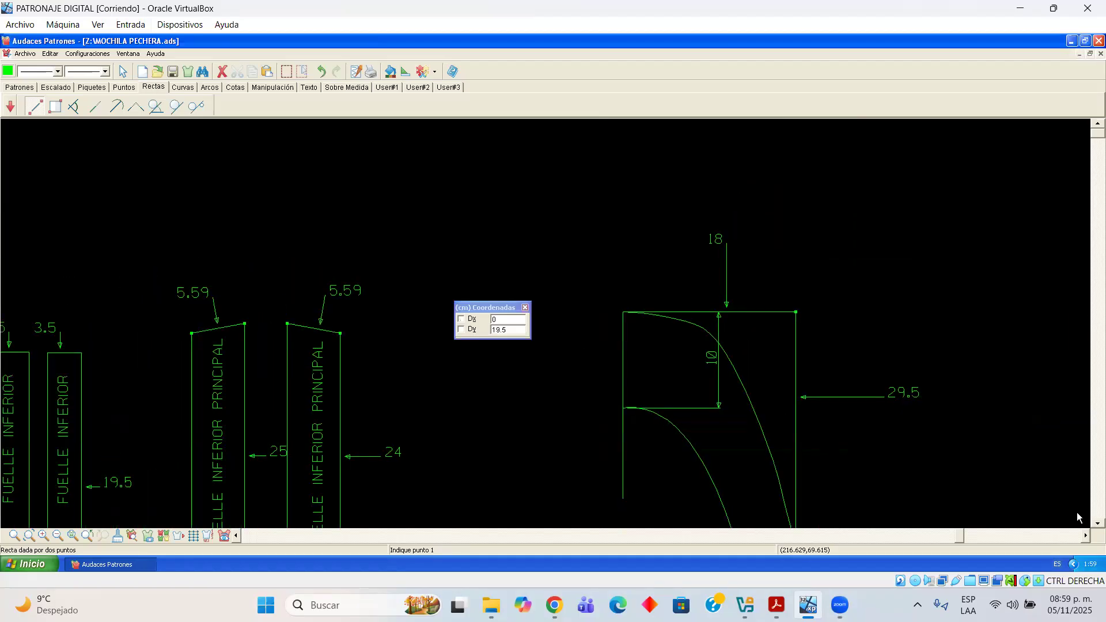
scroll(1076, 520, "down", 3)
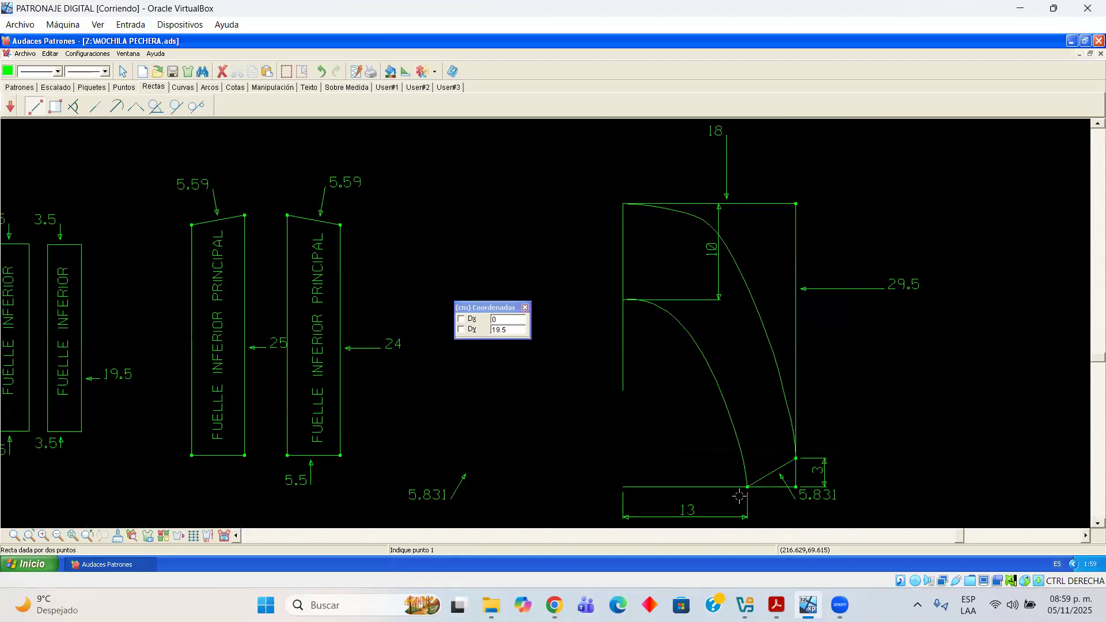
left_click(123, 72)
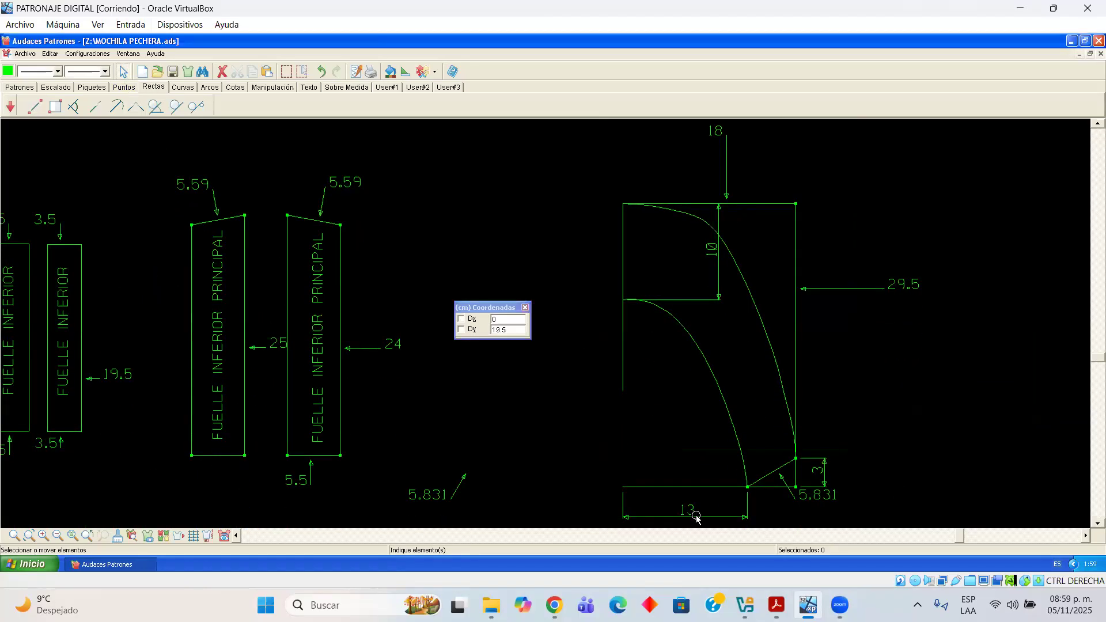
left_click(711, 489)
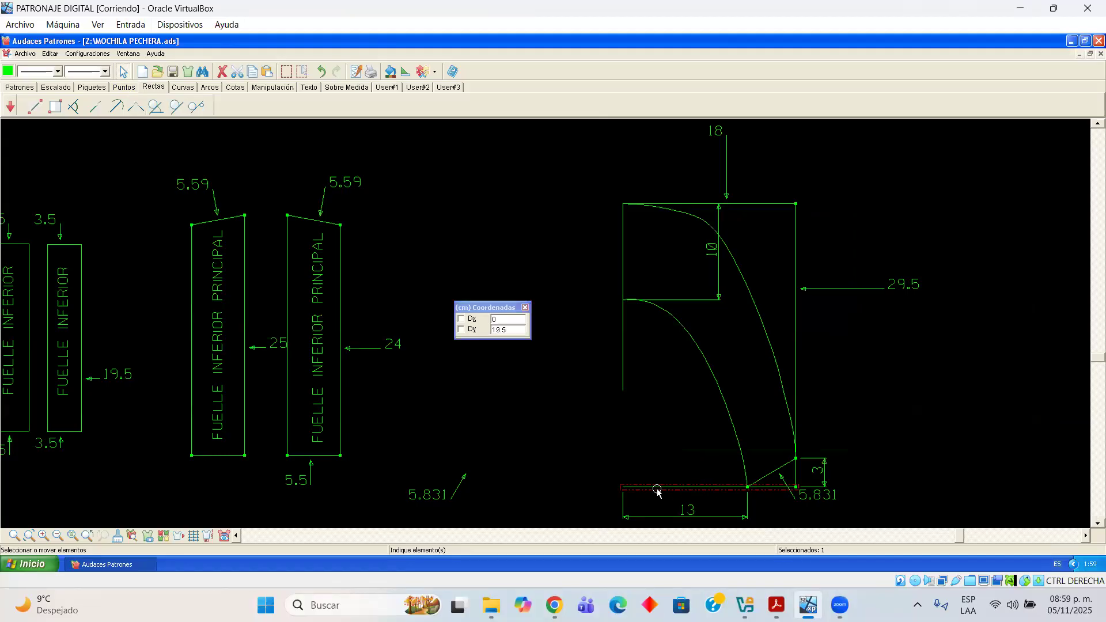
key("Delete")
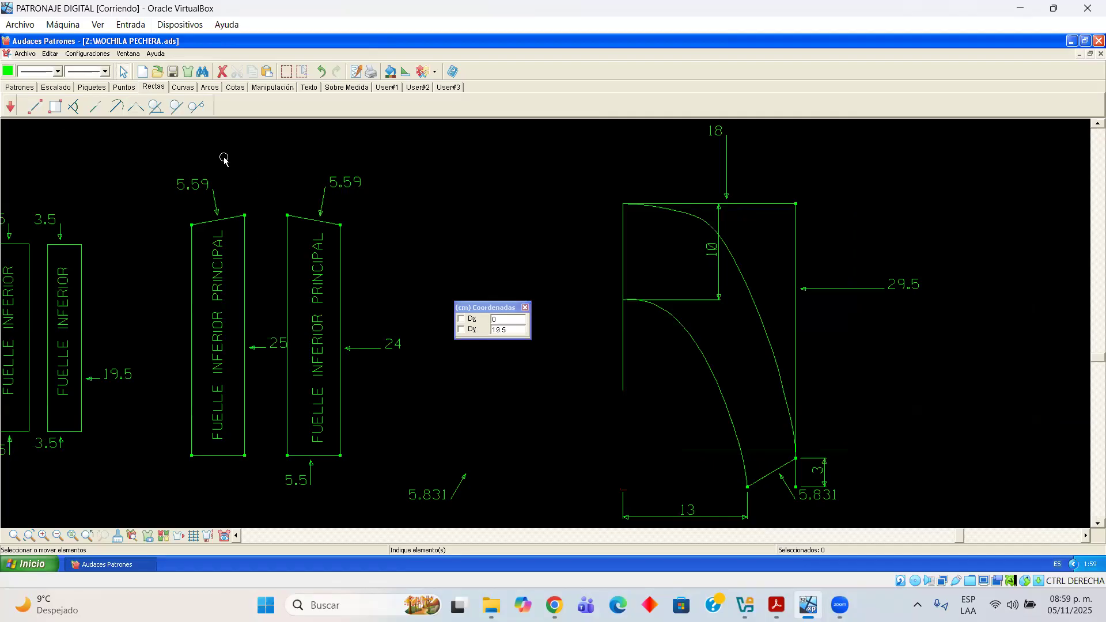
Draw an 18 cm horizontal base line from the centre line's lower end towards the outer edge, with Dy 0
left_click(35, 106)
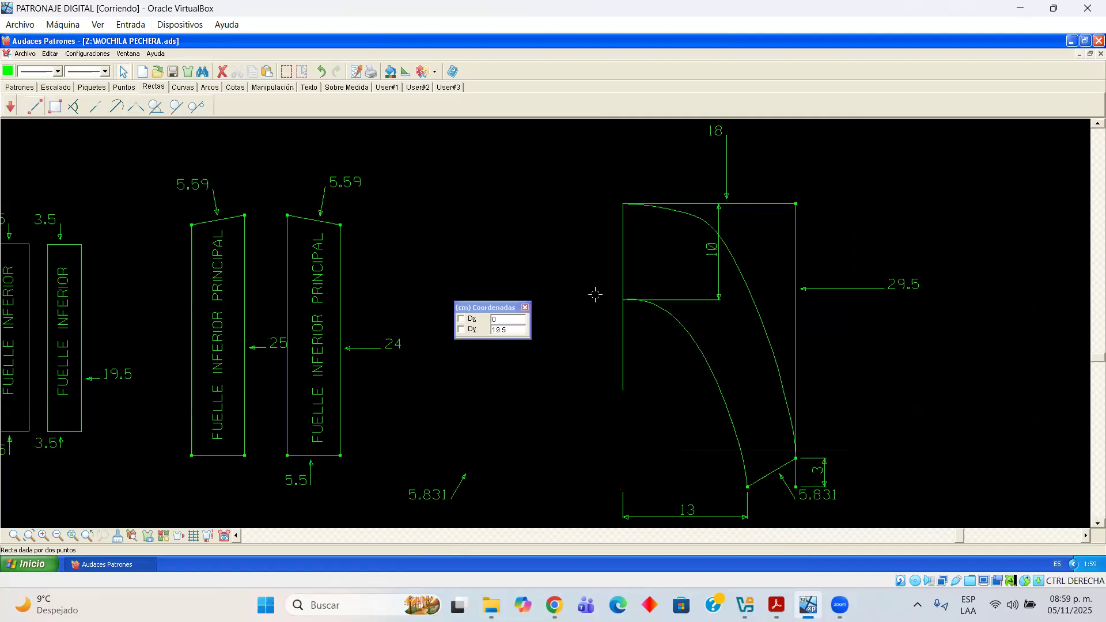
left_click(624, 390)
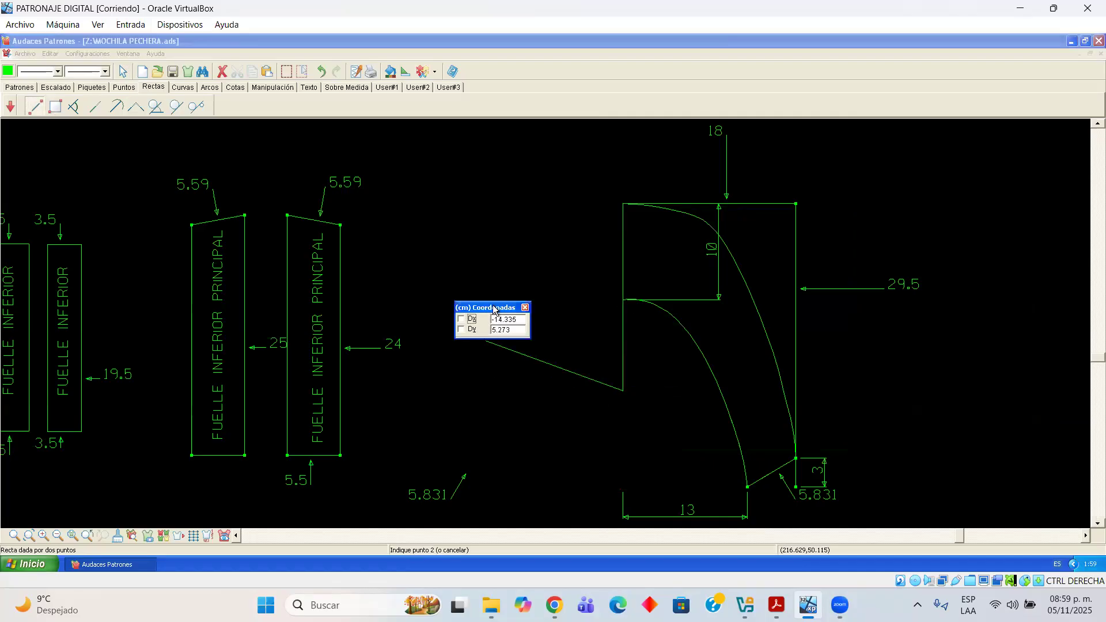
left_click_drag(494, 310, 521, 315)
key("Tab")
type("18")
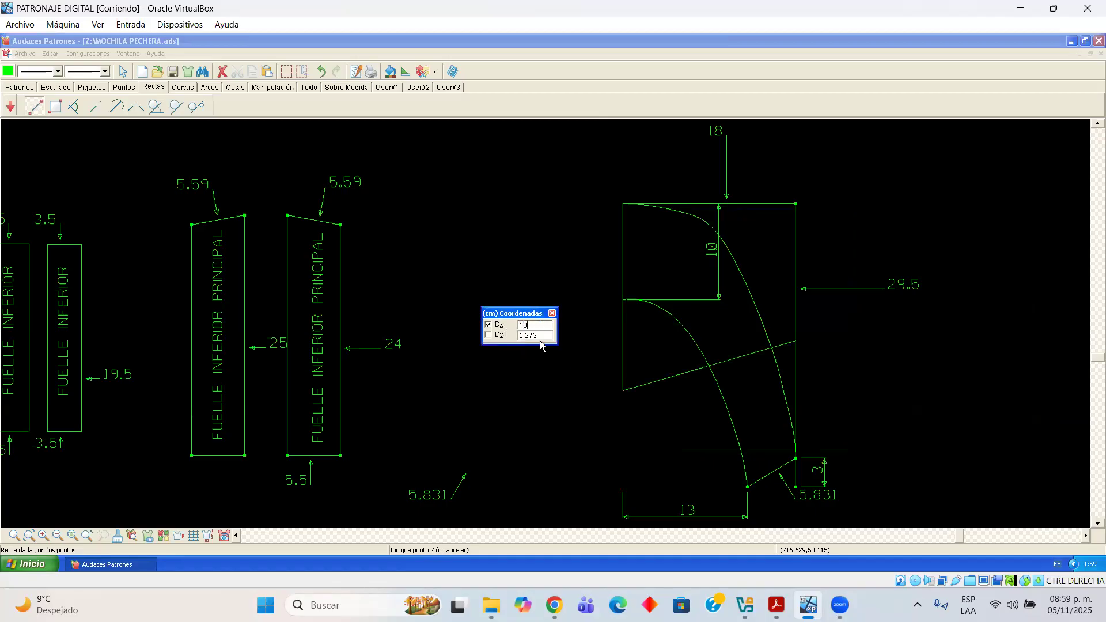
left_click_drag(535, 335, 487, 336)
type("0")
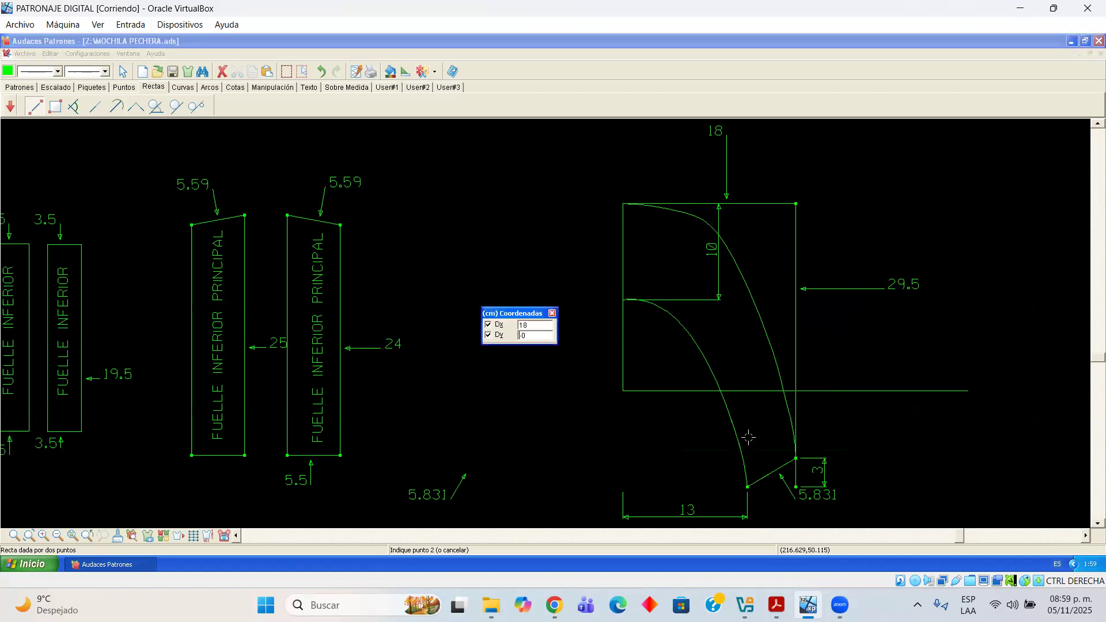
right_click(726, 430)
left_click(124, 75)
left_click(702, 392)
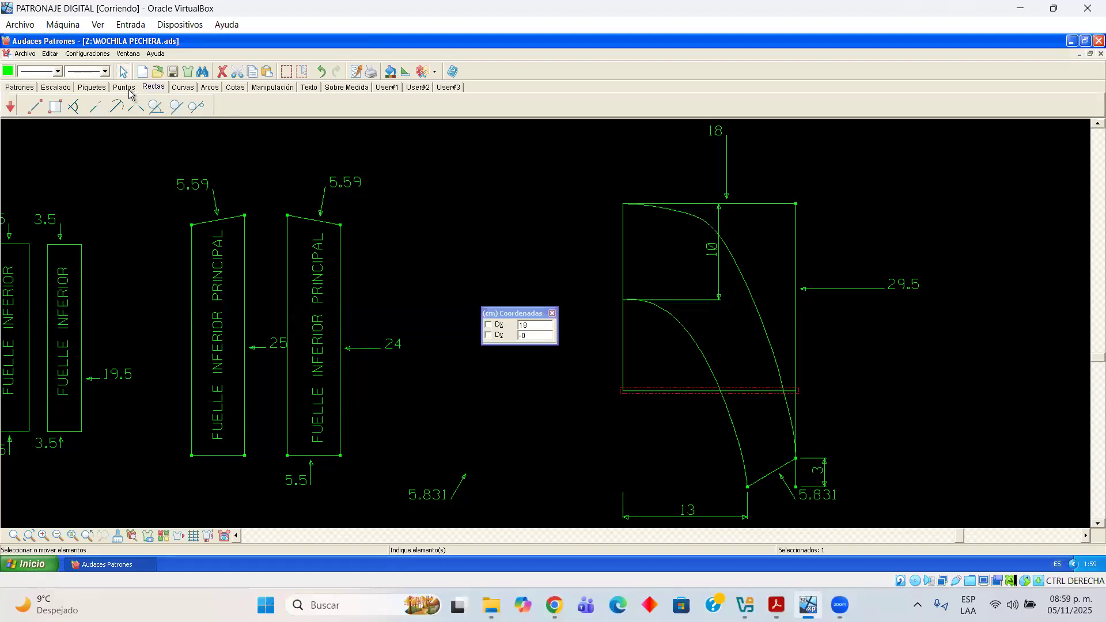
Place a point at the centre line's lower end and another on the outer vertical edge above the new base line
left_click(124, 87)
left_click(632, 313)
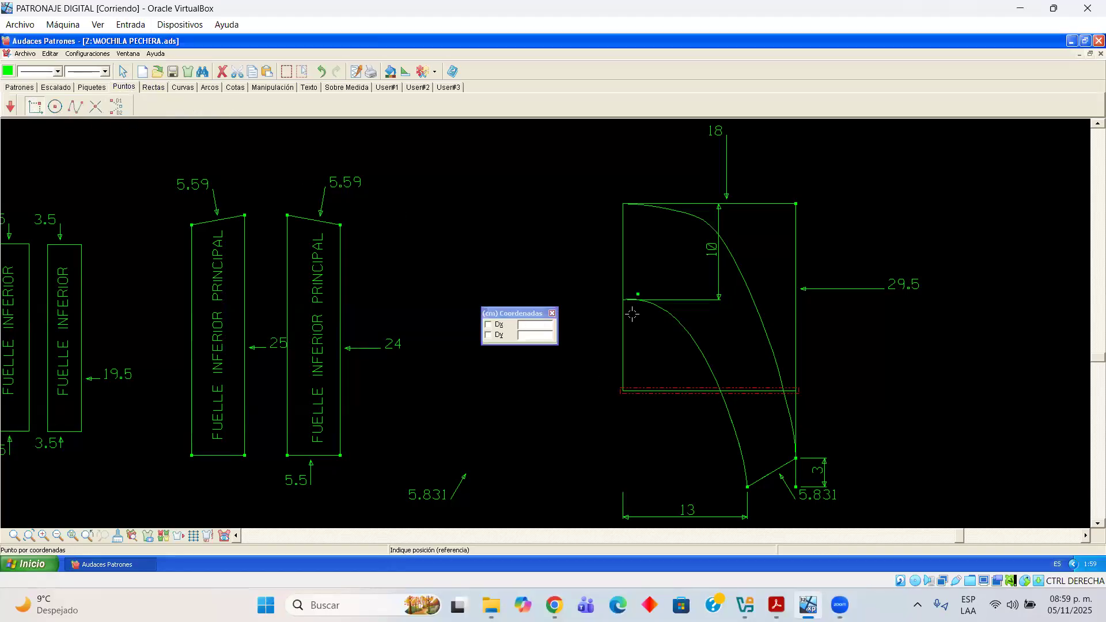
left_click(625, 390)
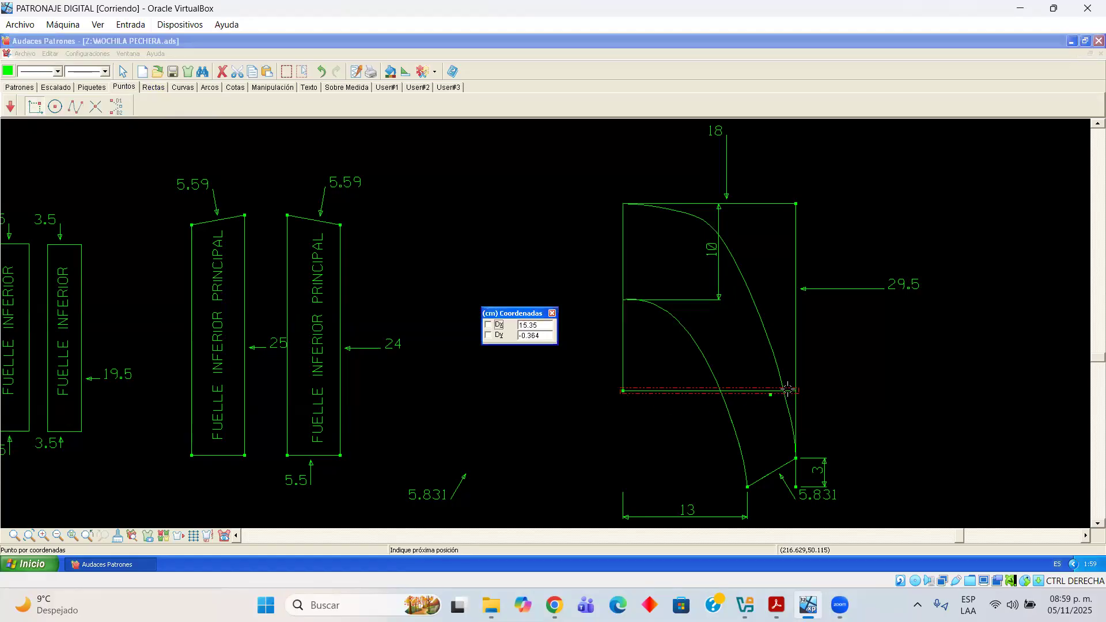
left_click(796, 345)
key("Escape")
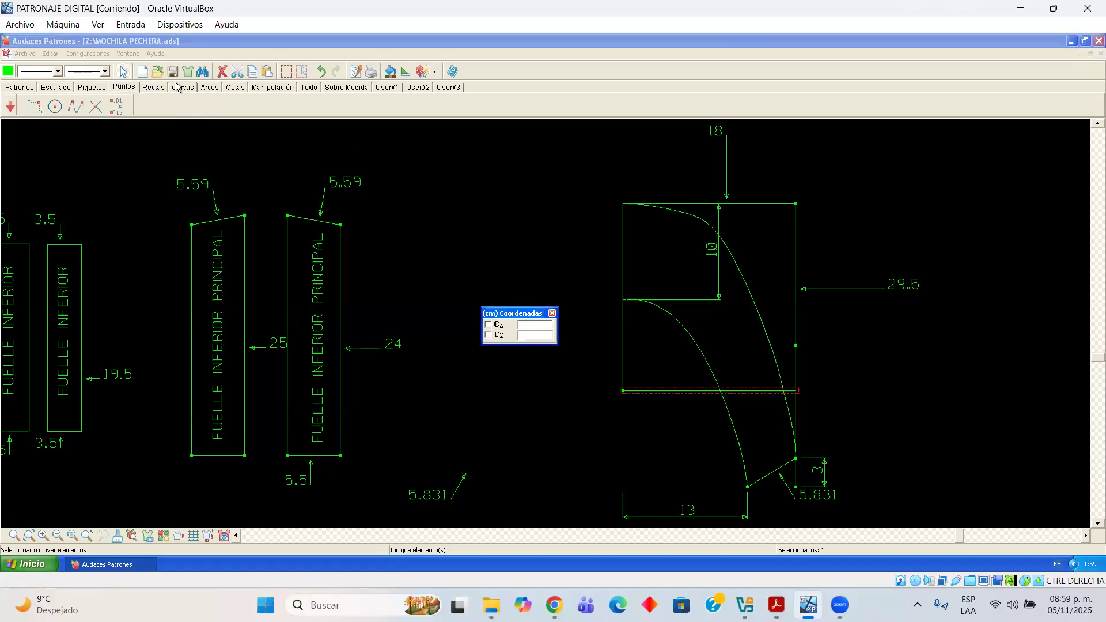
Delete the old outer vertical edge that extends below the new base line
left_click(126, 75)
left_click(796, 298)
key("Delete")
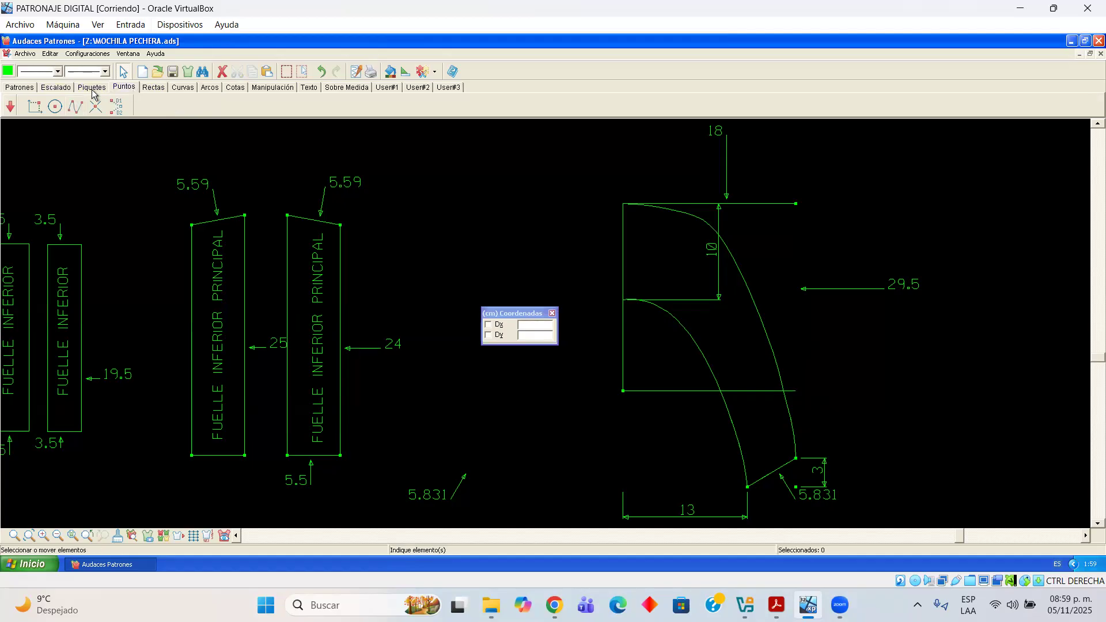
Place points at the base line's outer end and at the top of the centre line
left_click(35, 106)
left_click(796, 391)
left_click(586, 285)
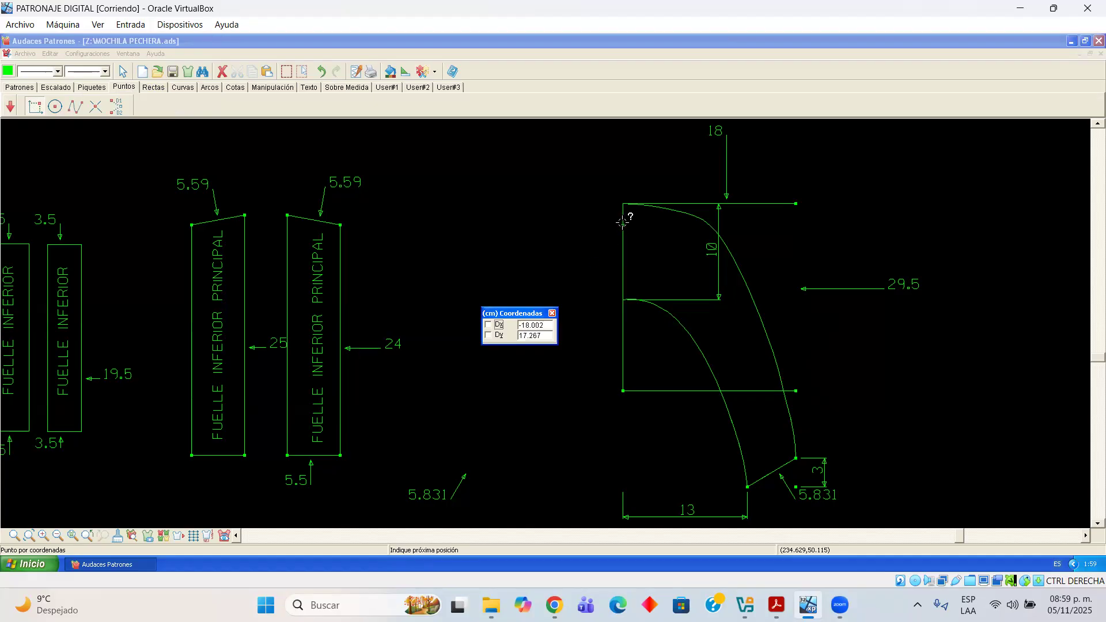
left_click(622, 226)
left_click(616, 189)
left_click(641, 299)
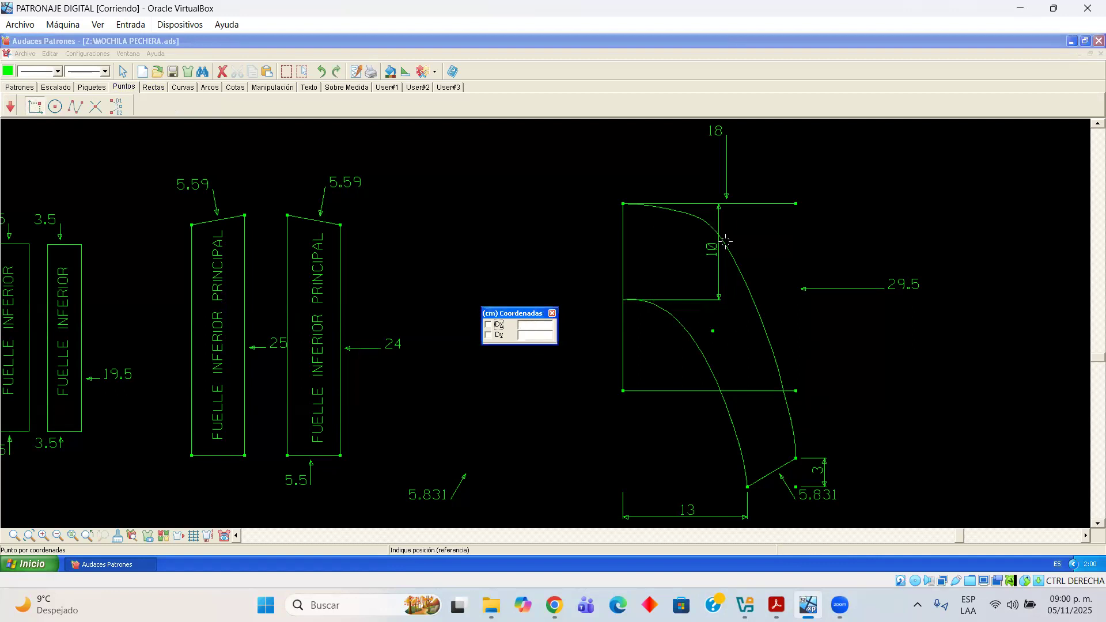
Draw a new outer vertical edge from the rectangle's top outer corner to the base line's outer end
left_click(153, 87)
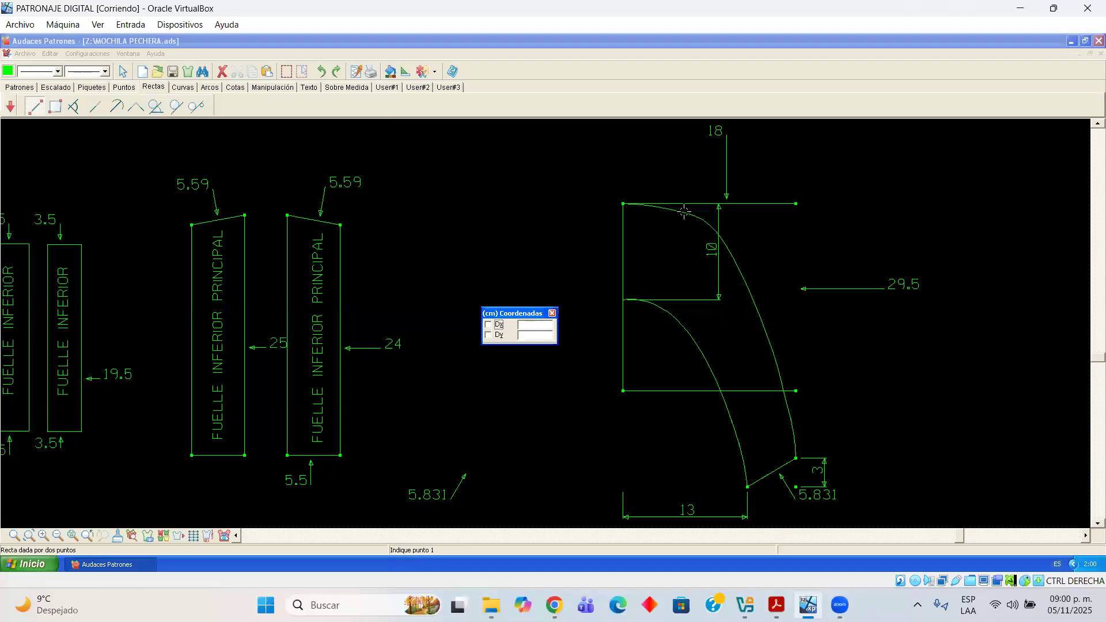
left_click(796, 204)
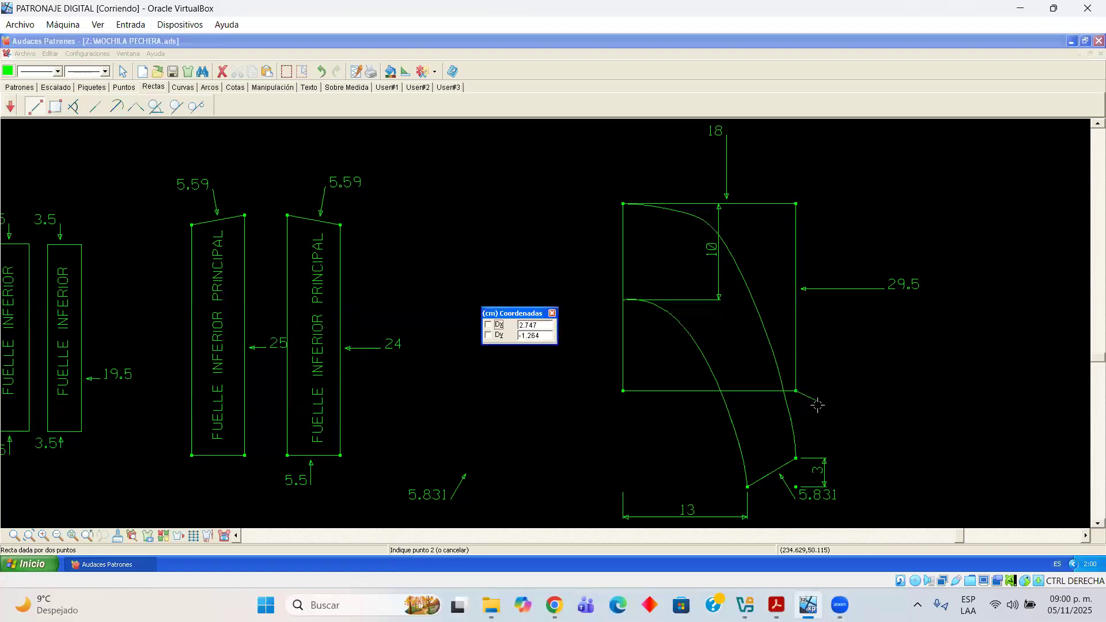
left_click(797, 391)
Place a point on the base line at a perimeter distance of 13 cm from the centre line
scroll(752, 396, "up", 1)
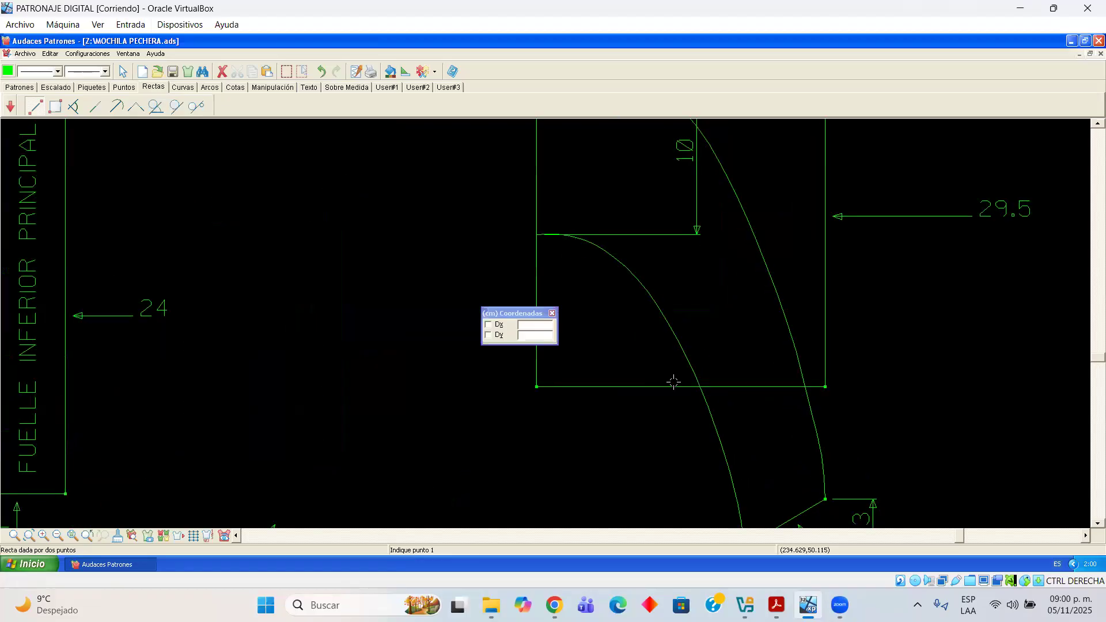
scroll(670, 379, "down", 1)
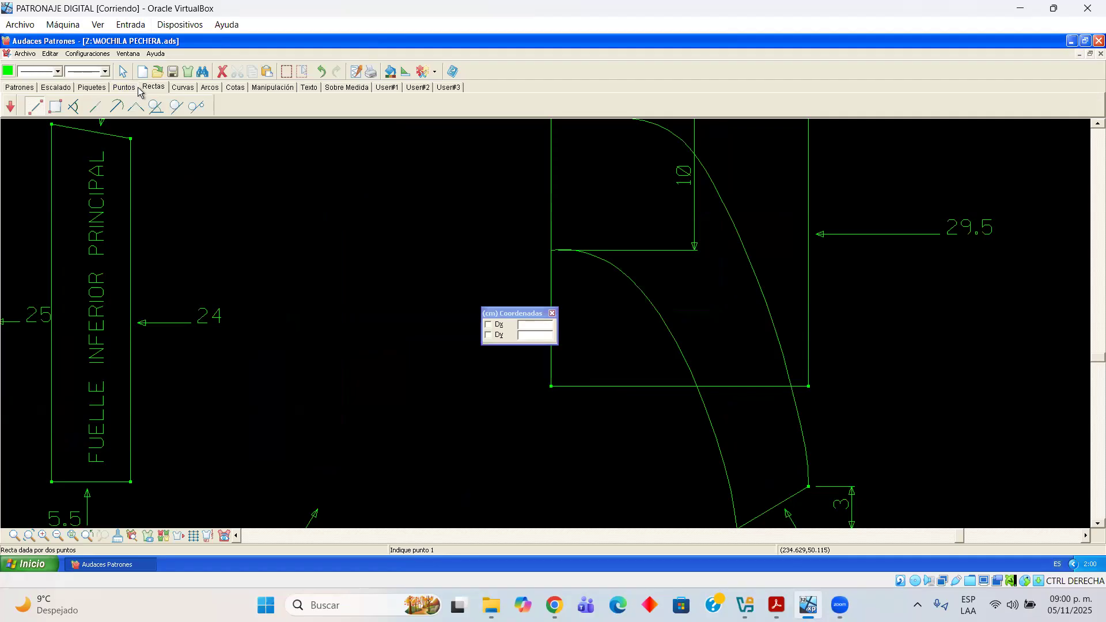
left_click(124, 87)
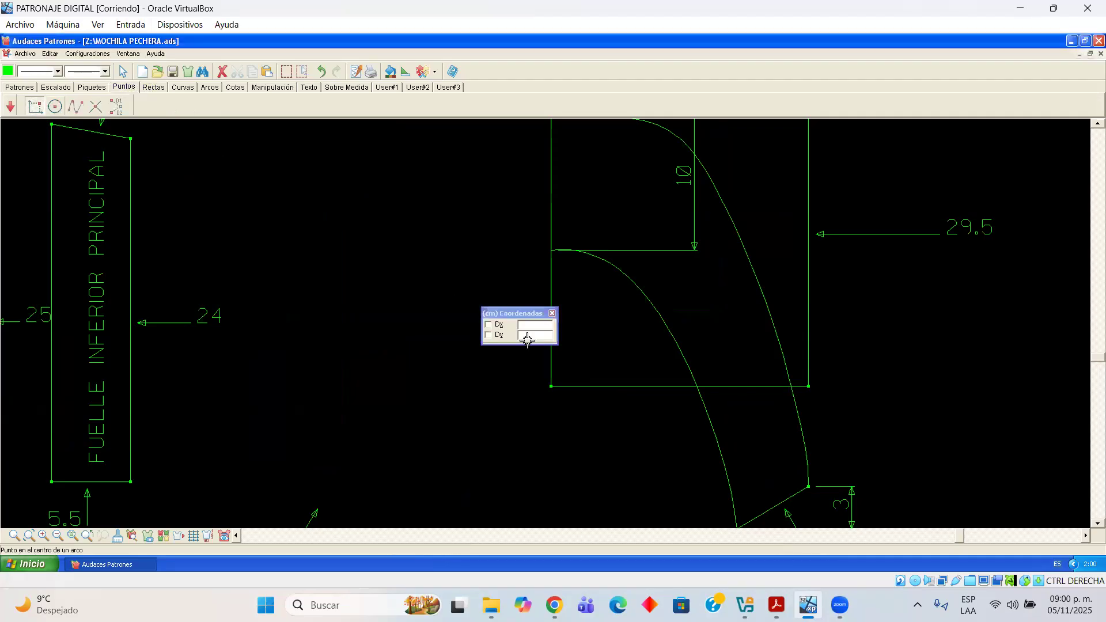
left_click(565, 386)
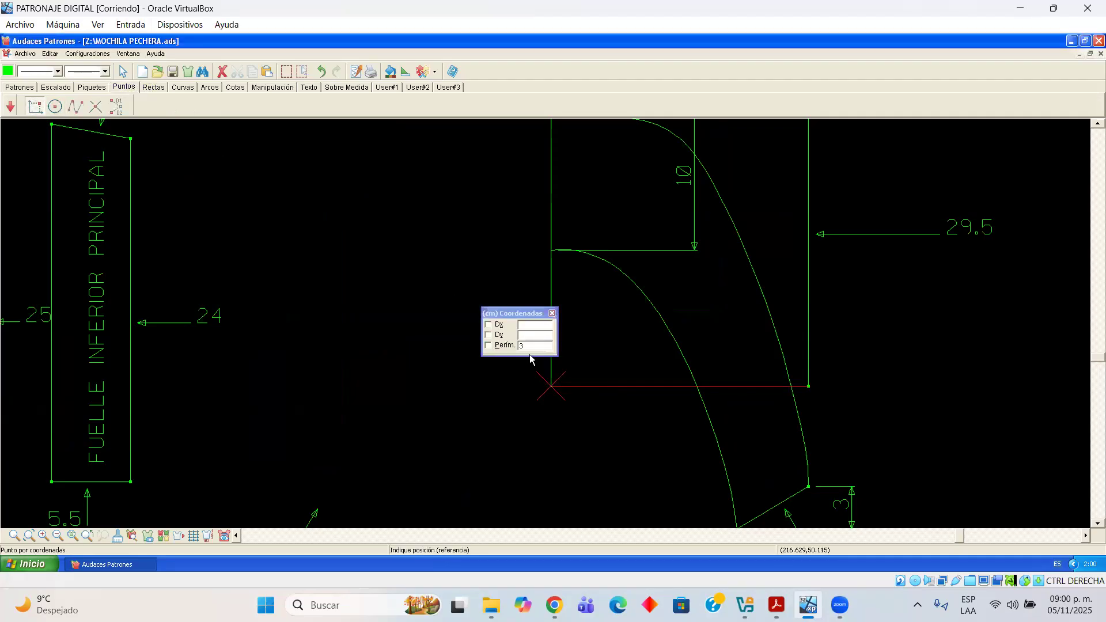
left_click(505, 347)
type("13")
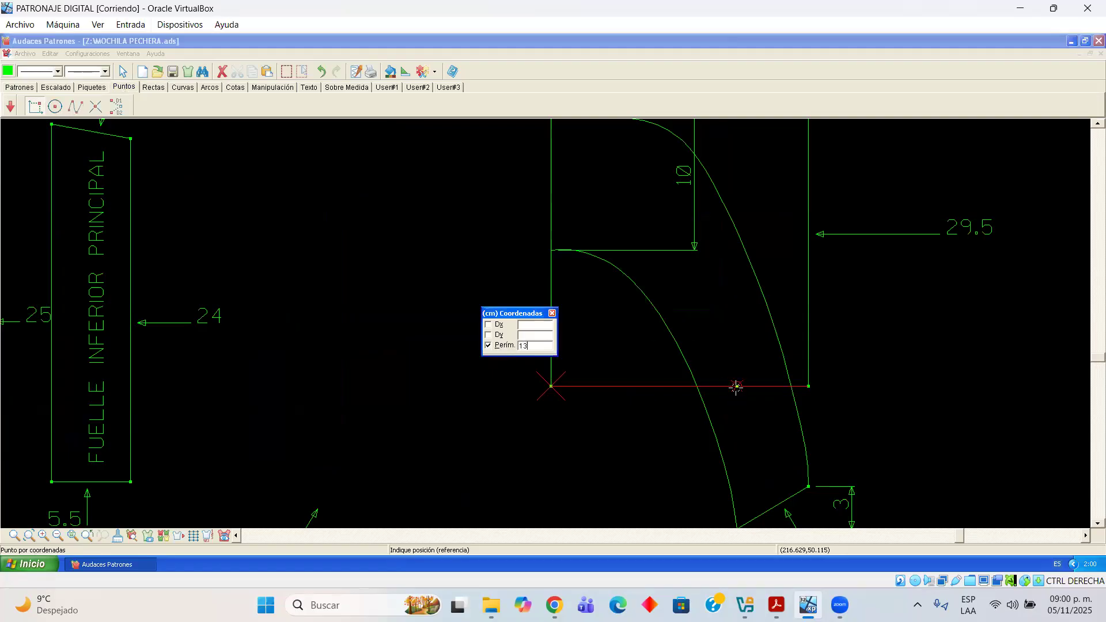
key("Return")
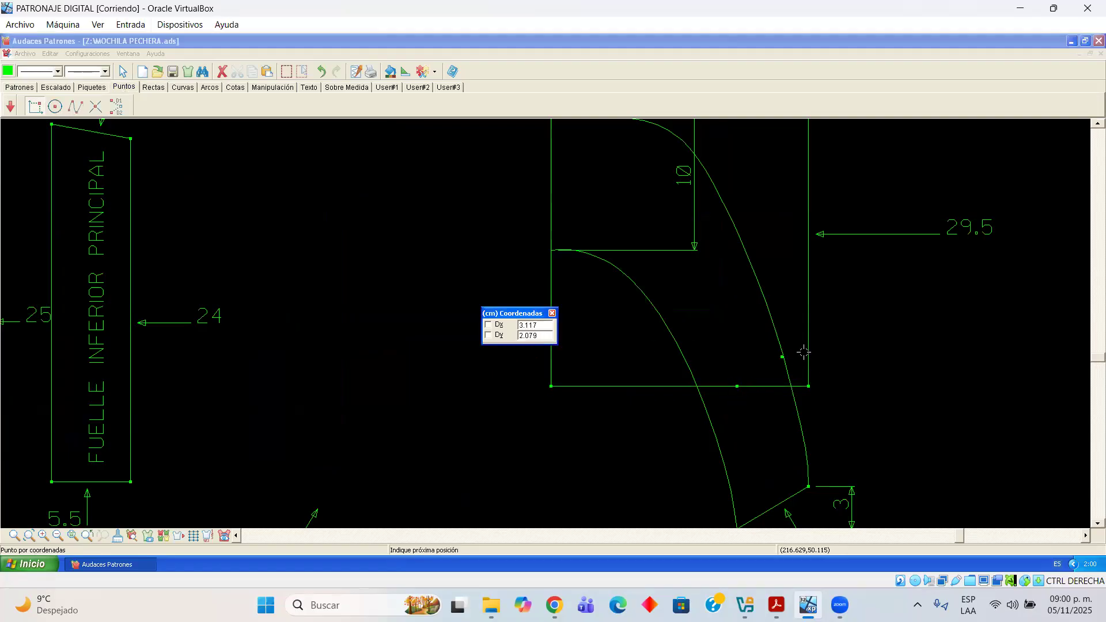
Place a point on the outer vertical edge a short distance above the base line, measured from their shared corner
left_click(809, 381)
left_click(490, 350)
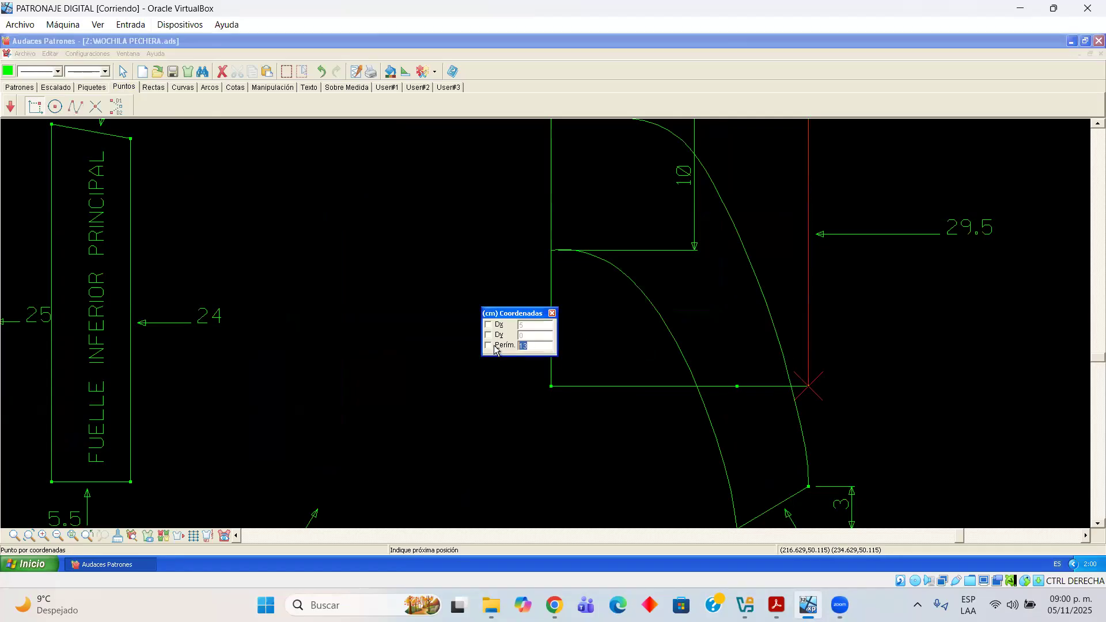
left_click(809, 344)
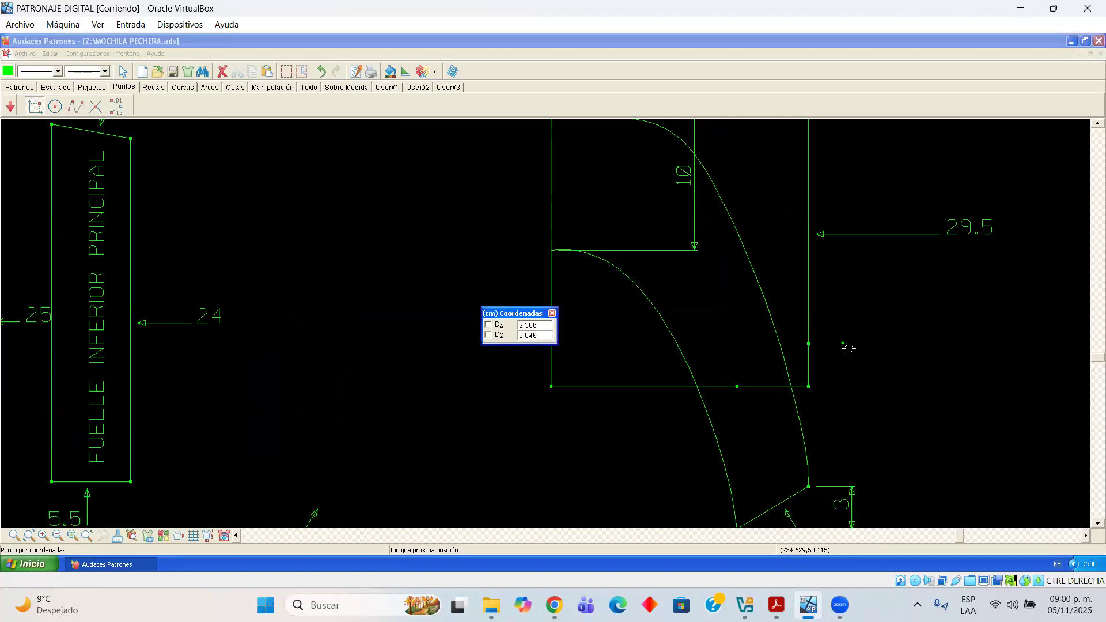
Delete the old inner curve, the outer curve and the slanted segment joining their lower ends
left_click(123, 71)
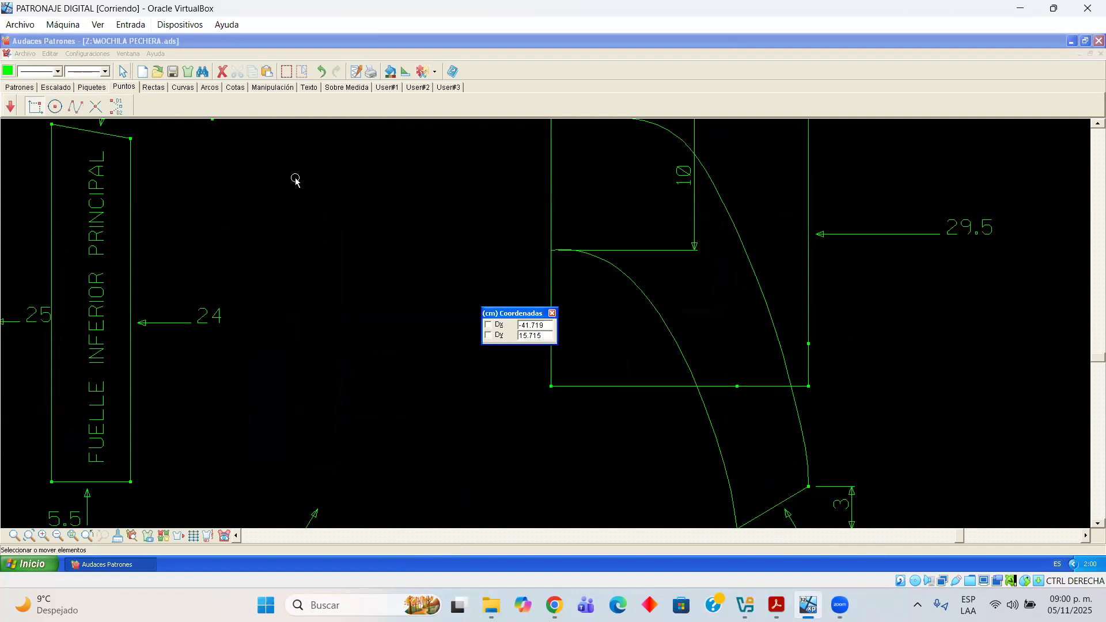
left_click(657, 319)
key("Delete")
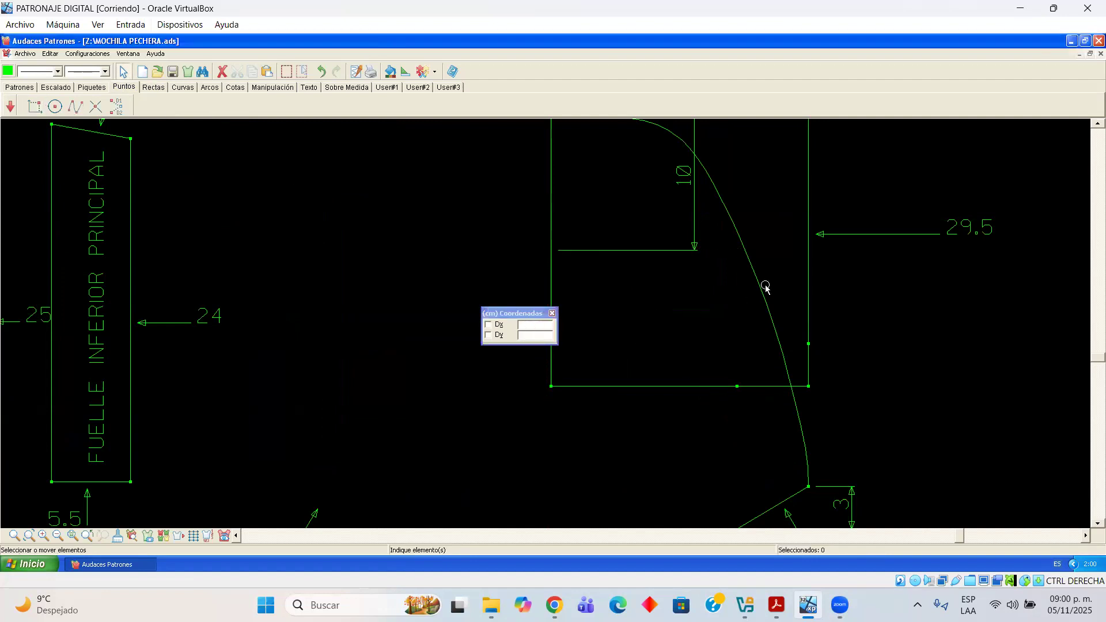
left_click(763, 294)
key("Delete")
key("ctrl+z")
left_click(764, 302)
key("Delete")
left_click(803, 494)
key("Delete")
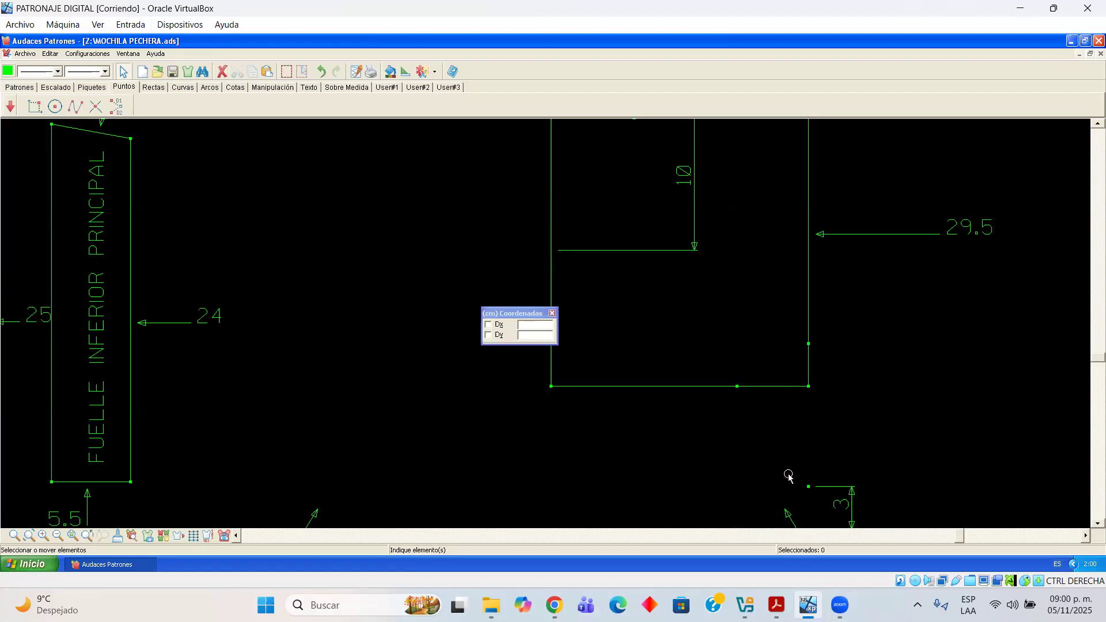
scroll(763, 415, "up", 1)
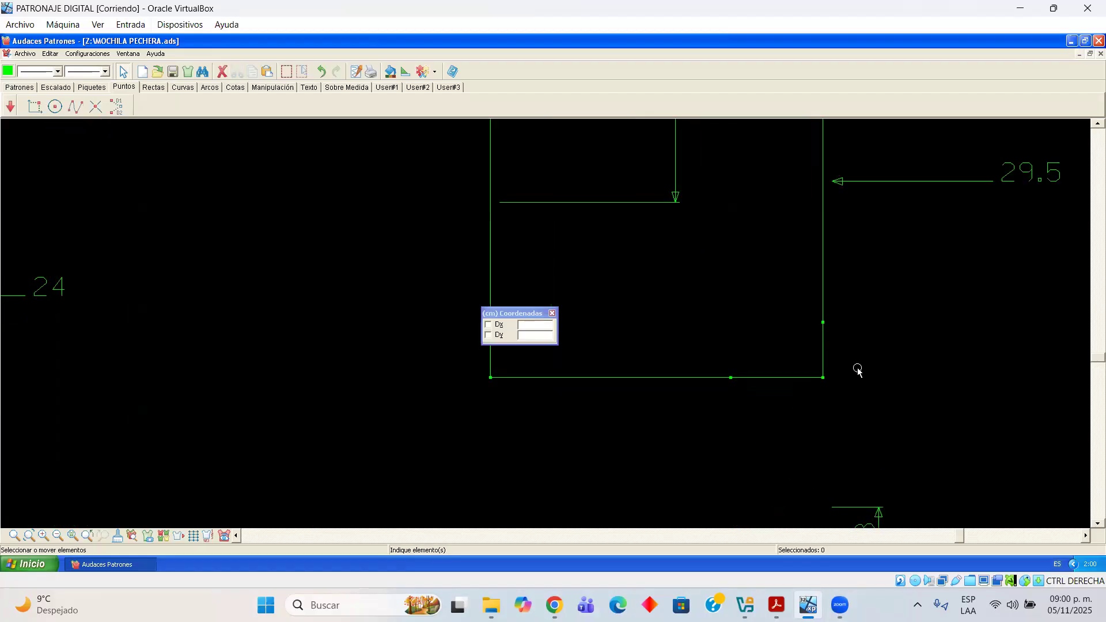
left_click(1097, 124)
left_click(1097, 124)
left_click(1097, 124)
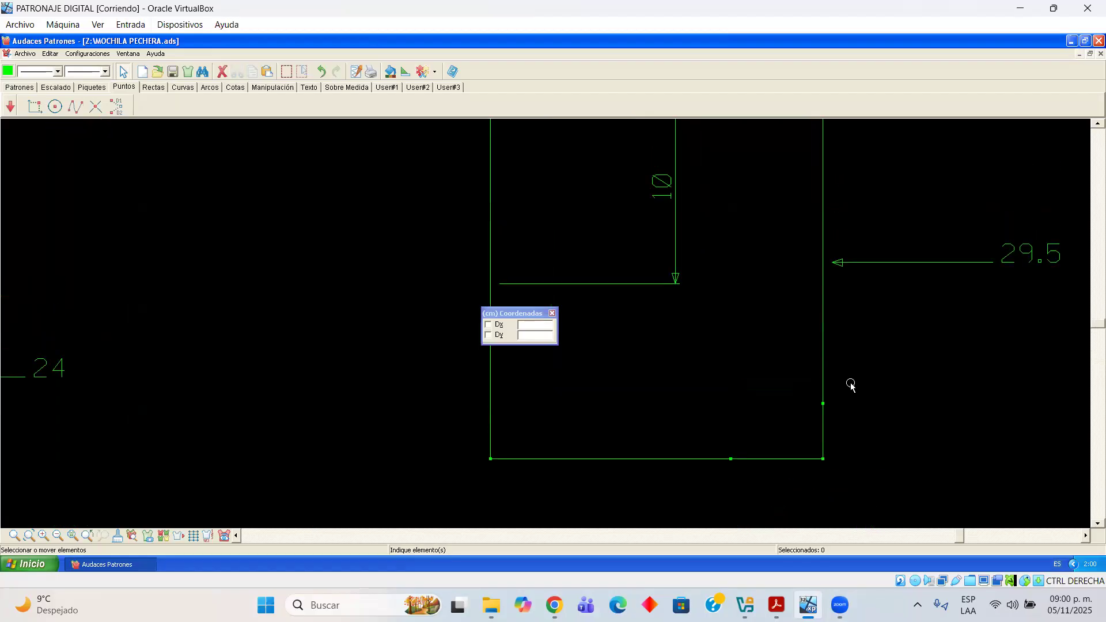
Draw a slanted line from the point on the base line to the point on the outer vertical edge
left_click(153, 87)
left_click(35, 107)
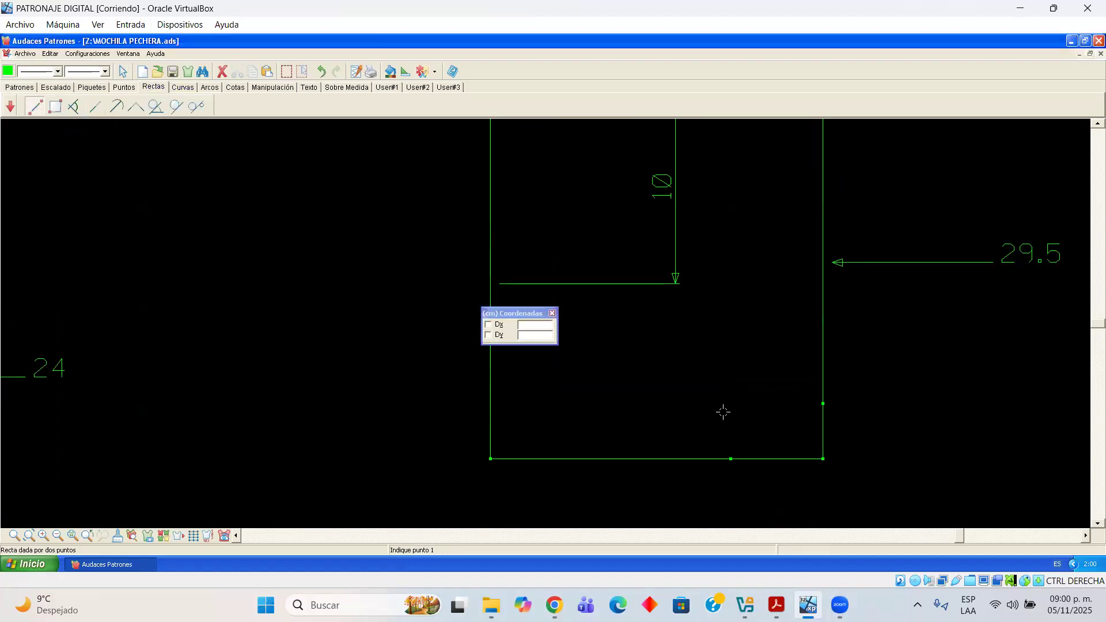
left_click(731, 459)
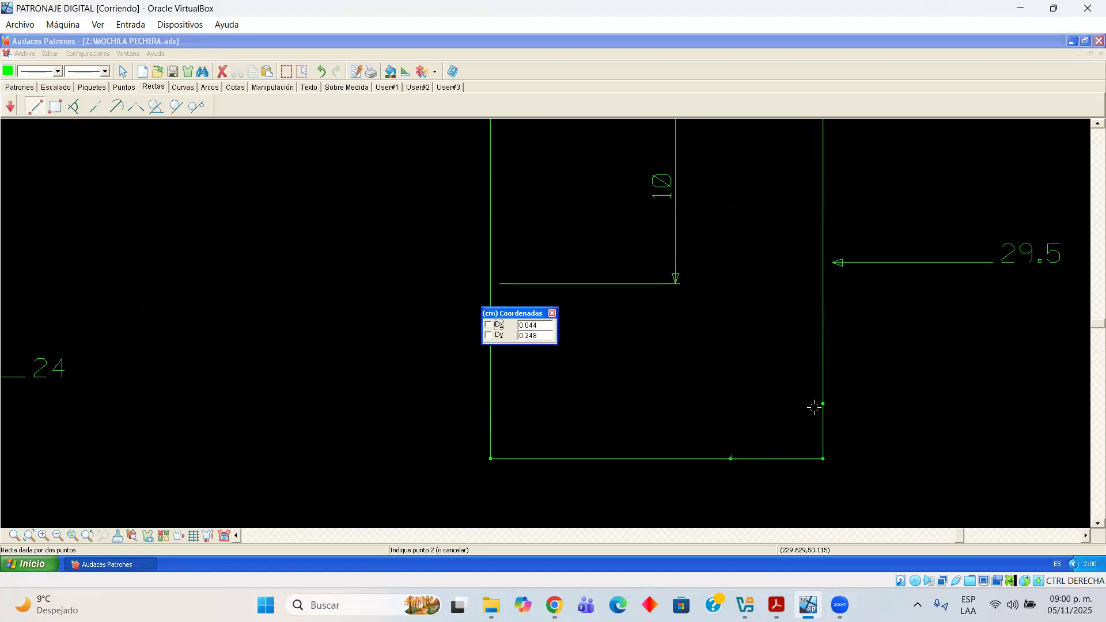
left_click(823, 404)
scroll(716, 419, "down", 1)
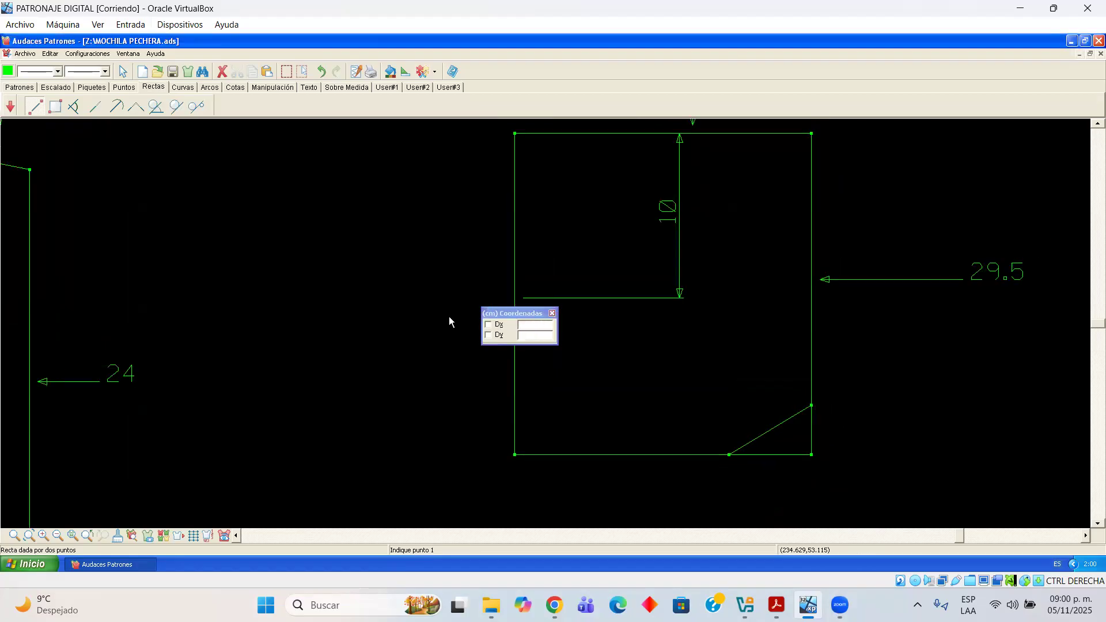
left_click_drag(518, 314, 397, 327)
scroll(467, 304, "up", 1)
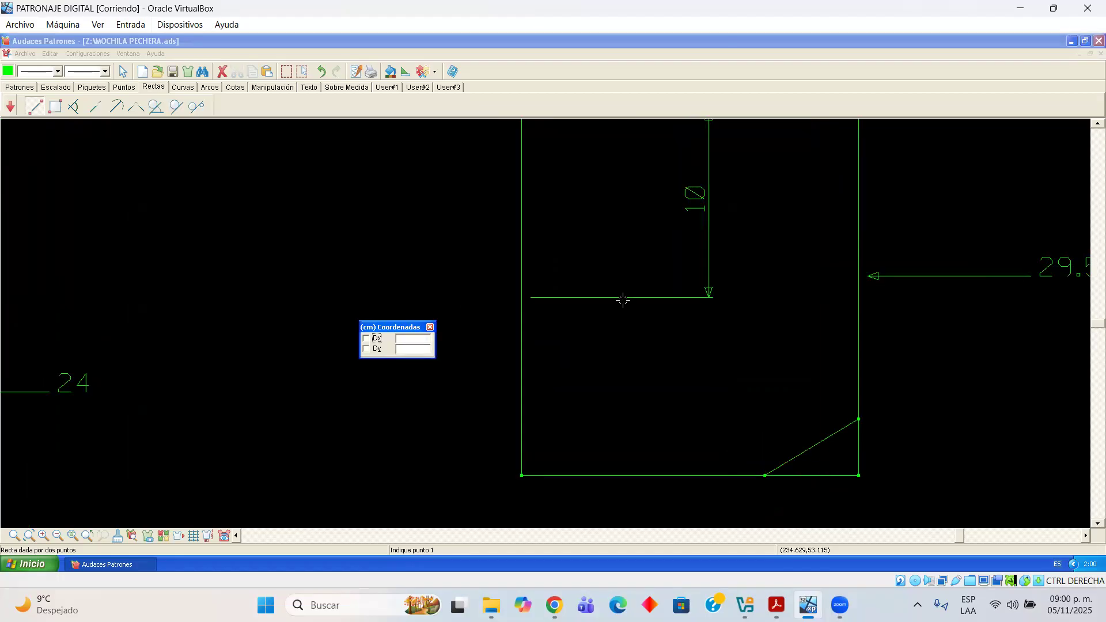
Delete the old 10 cm vertical dimension inside the rectangle
left_click(122, 72)
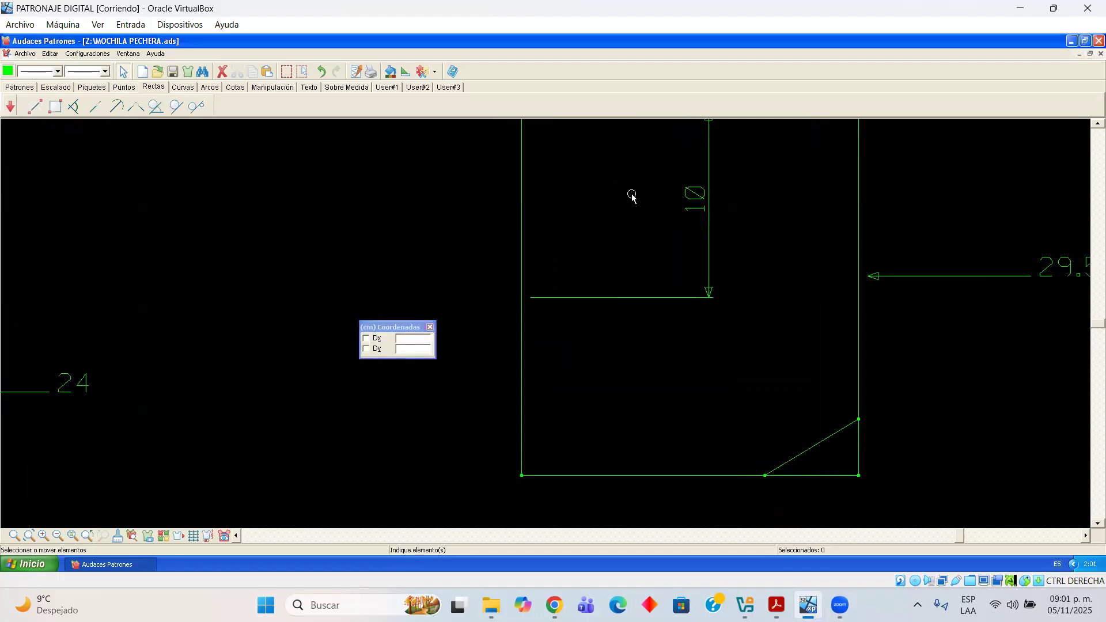
left_click(708, 240)
key("Delete")
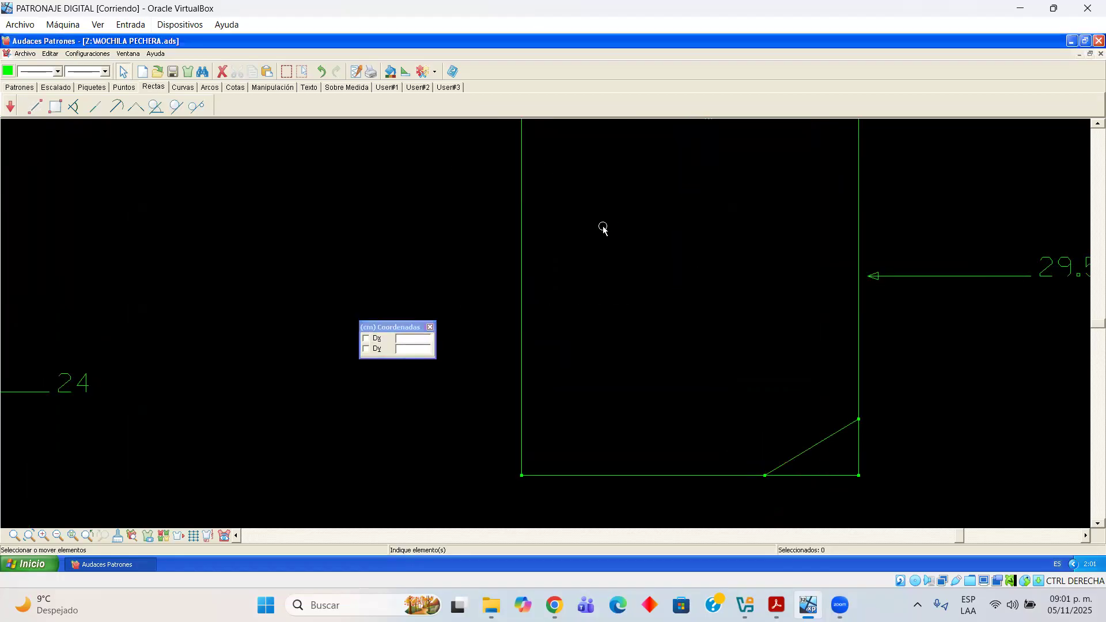
Place a point on the centre line at a perimeter distance of 10 cm from the rectangle's top corner
left_click(1097, 124)
left_click(1098, 123)
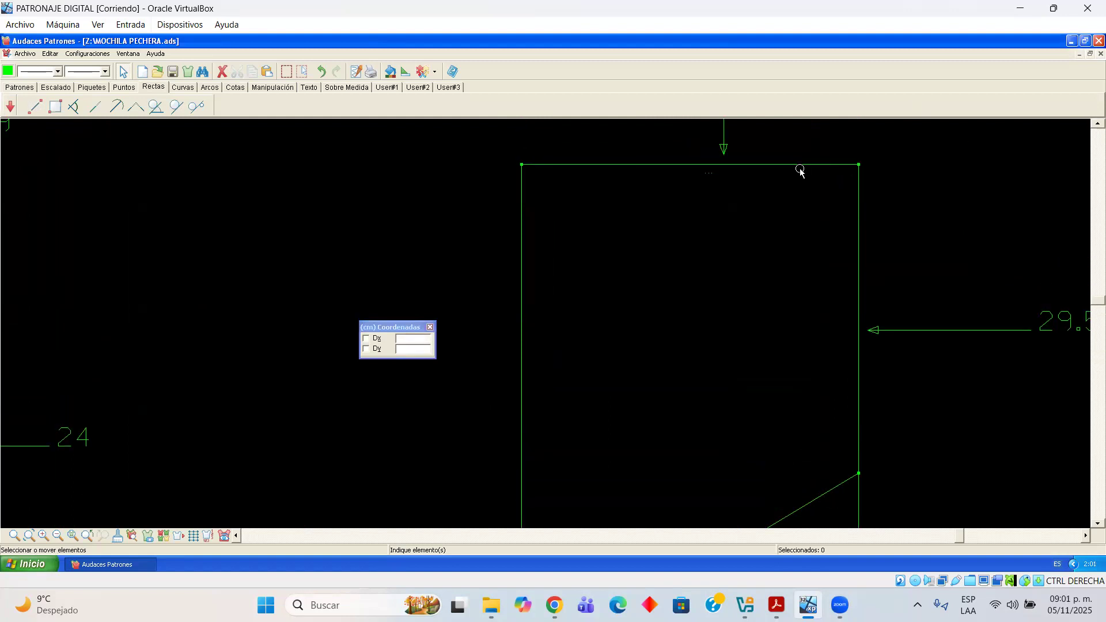
left_click(124, 87)
left_click(35, 106)
left_click(520, 176)
left_click(375, 361)
type("10")
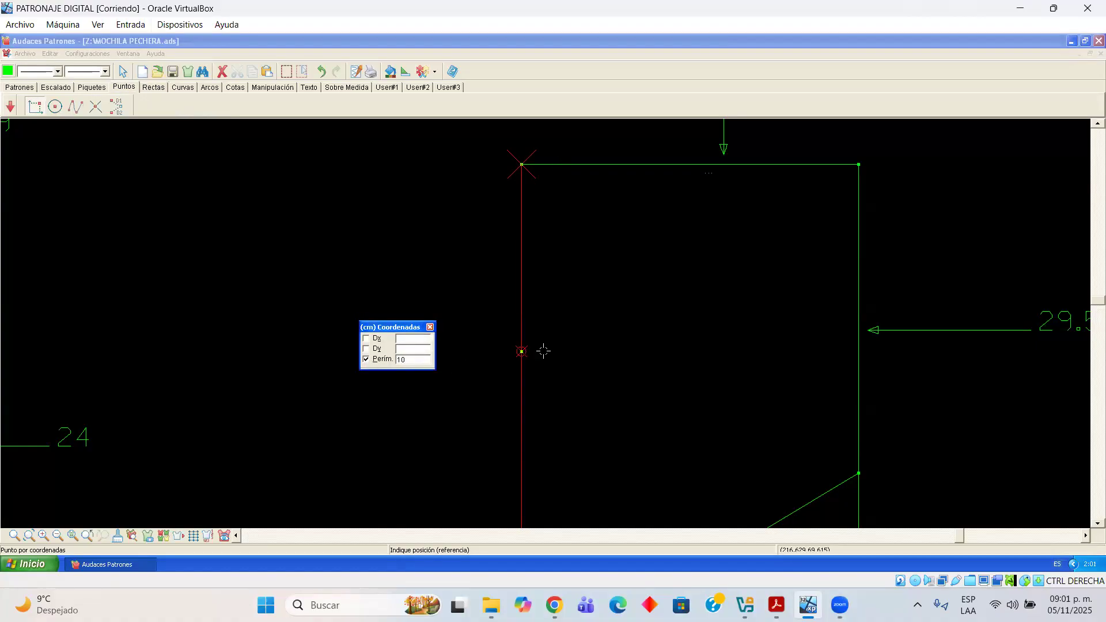
left_click(523, 351)
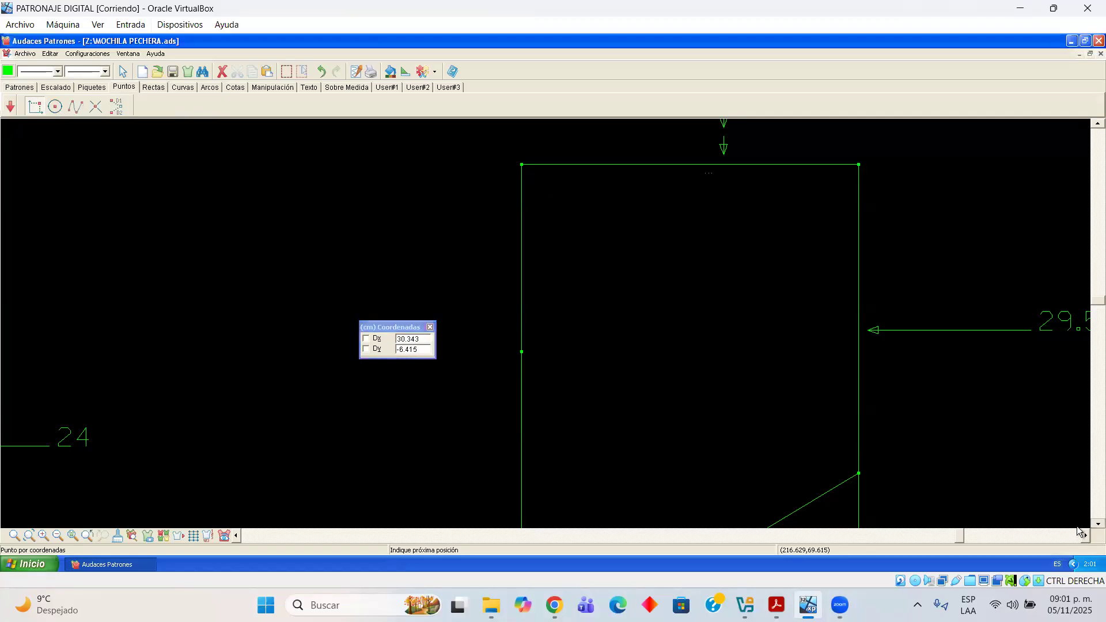
Draw the inner curve from the 10 cm point on the centre line down to the slanted line's lower end on the base line
scroll(1077, 528, "down", 2)
left_click(153, 87)
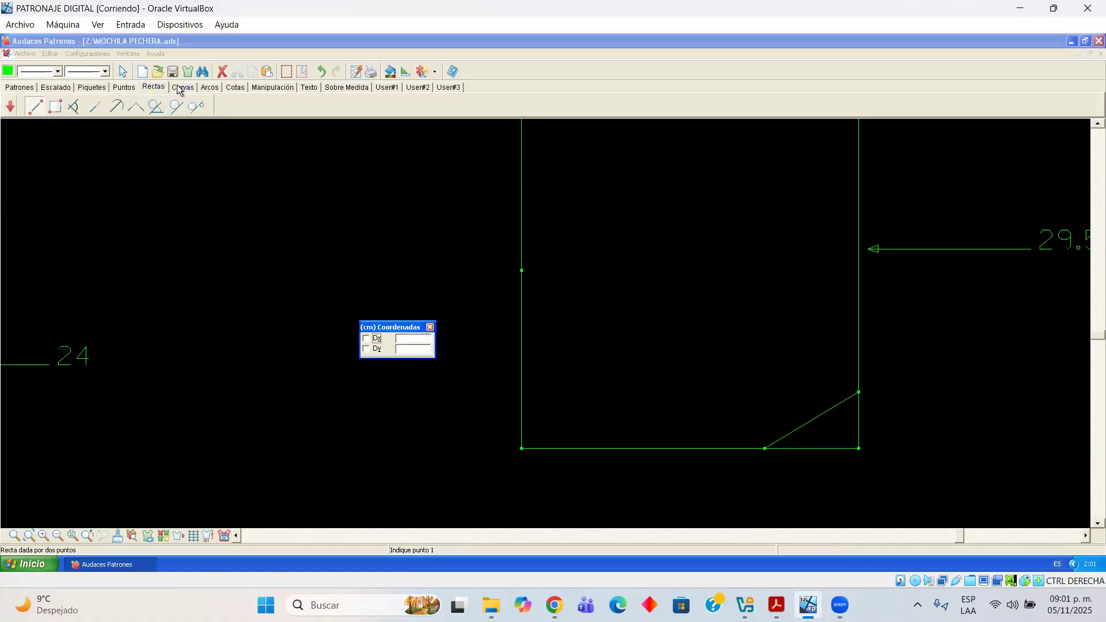
left_click(182, 87)
left_click_drag(511, 288, 446, 280)
left_click(521, 270)
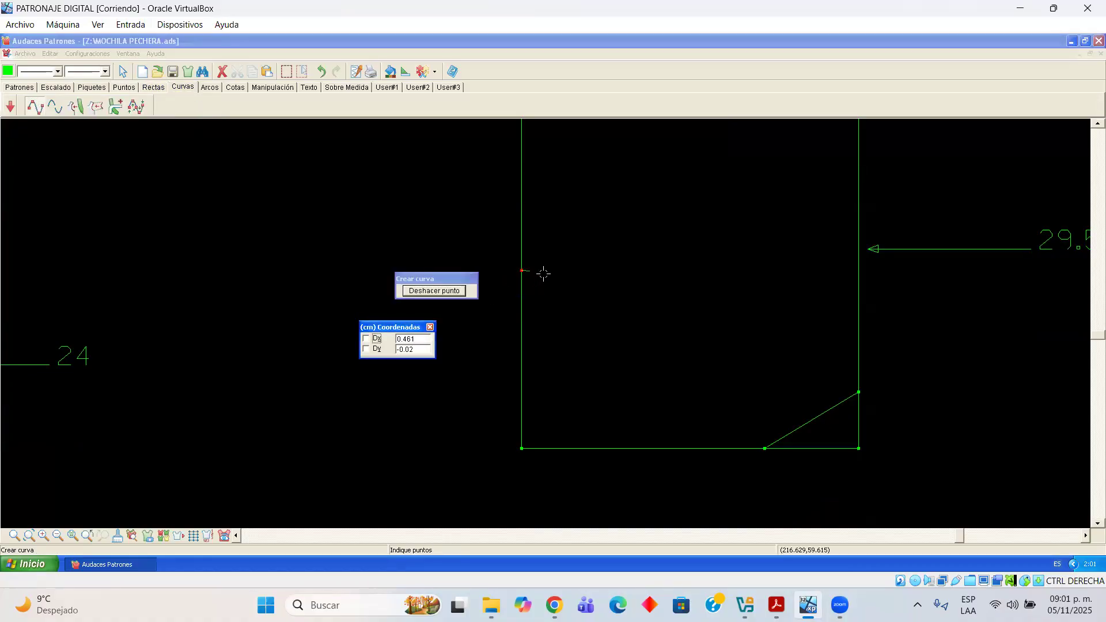
left_click(560, 273)
left_click(628, 294)
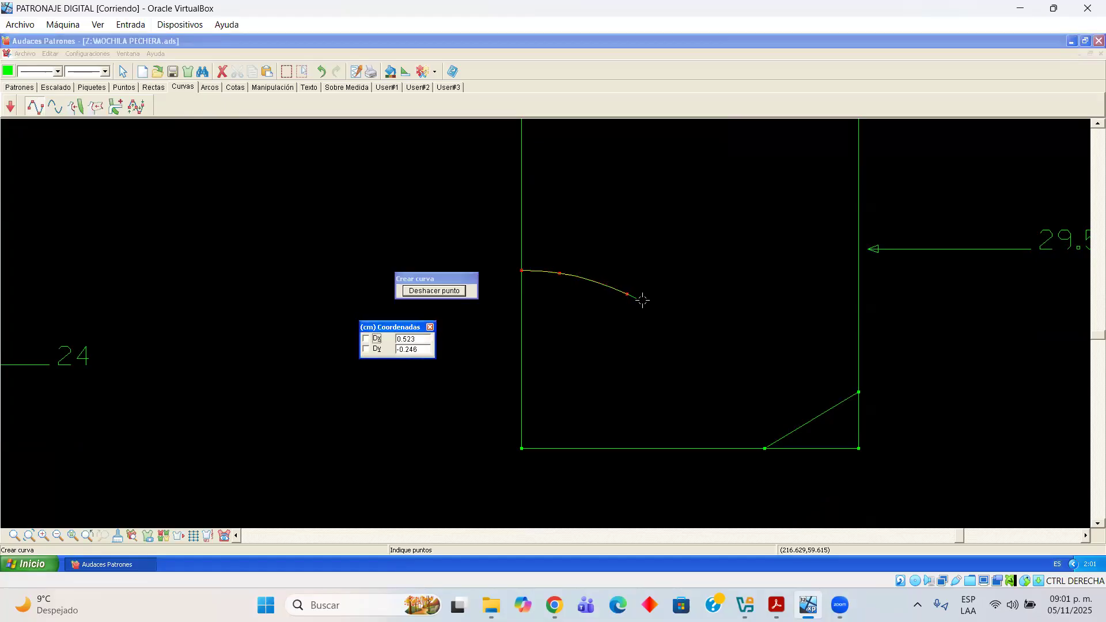
left_click(689, 337)
left_click(741, 395)
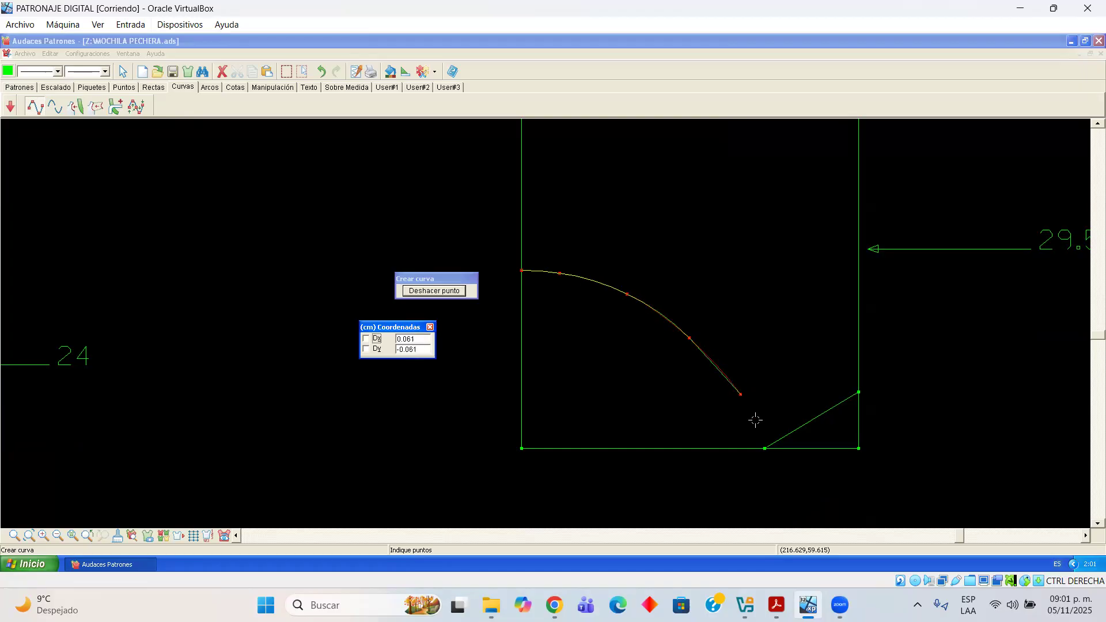
left_click(766, 448)
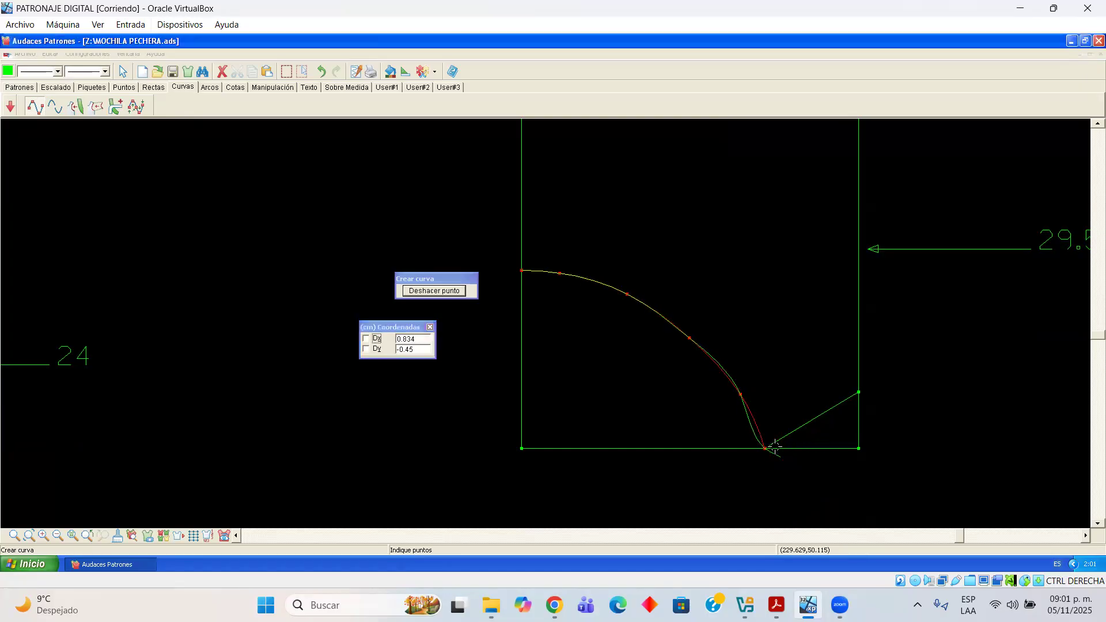
right_click(1047, 233)
Draw the outer curve, about 26.5 cm long, from the centre line's top corner to the slanted line's upper end on the outer edge
left_click(1097, 123)
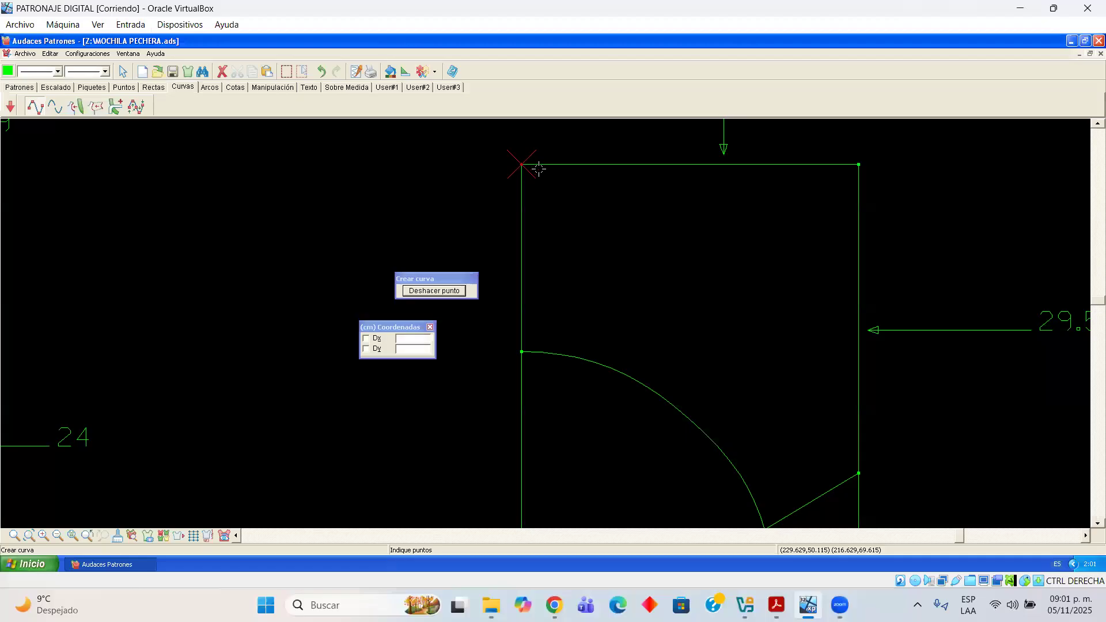
left_click(521, 165)
left_click(553, 166)
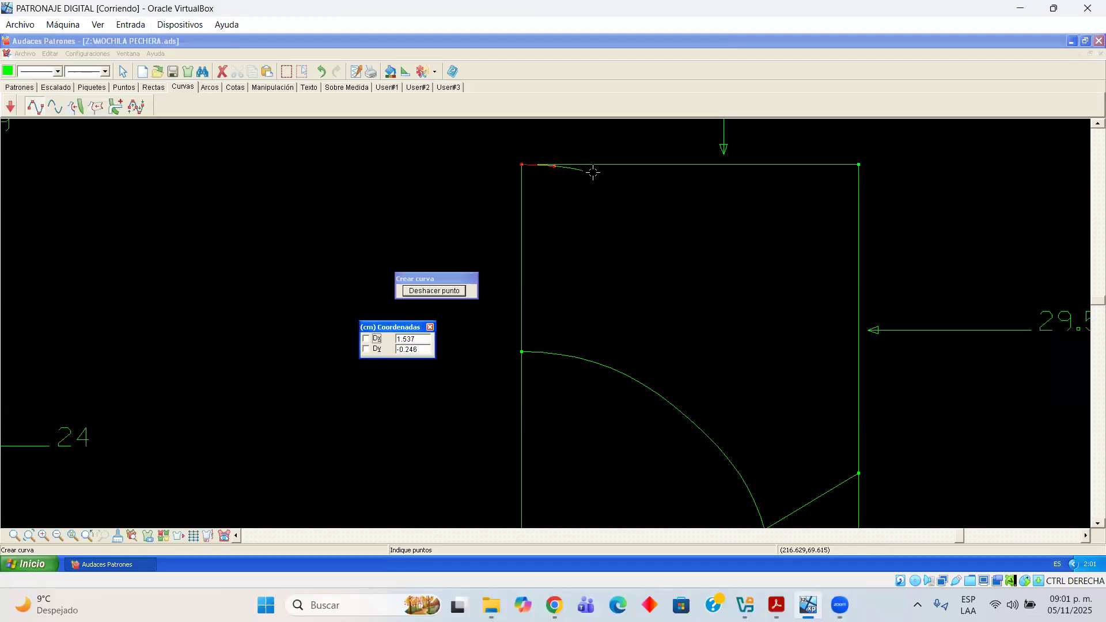
left_click(617, 170)
left_click(675, 193)
left_click(719, 238)
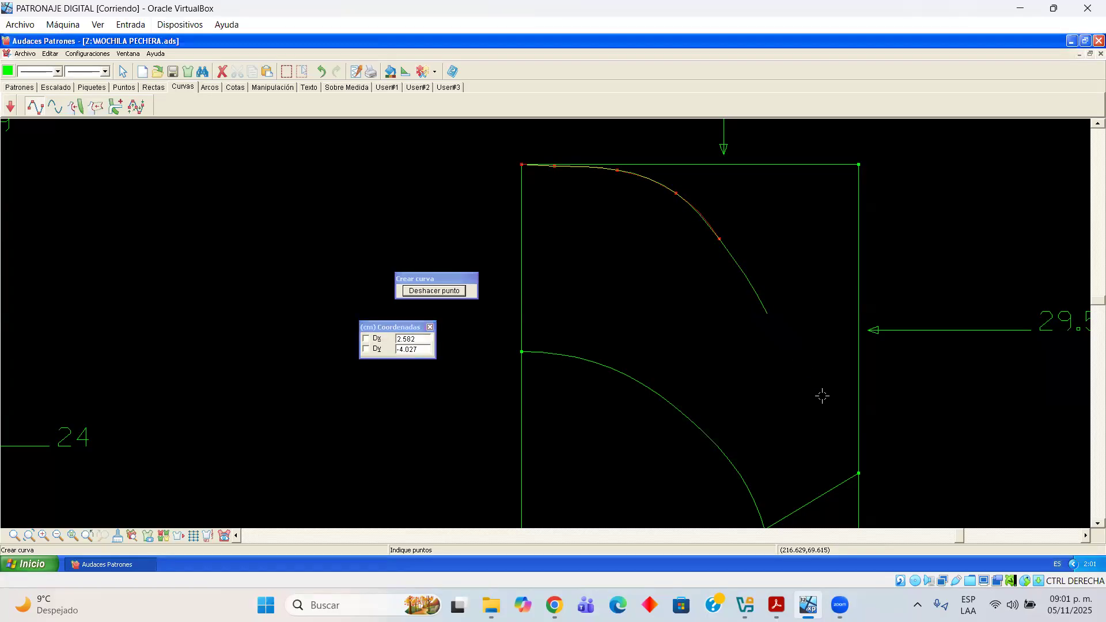
left_click(825, 418)
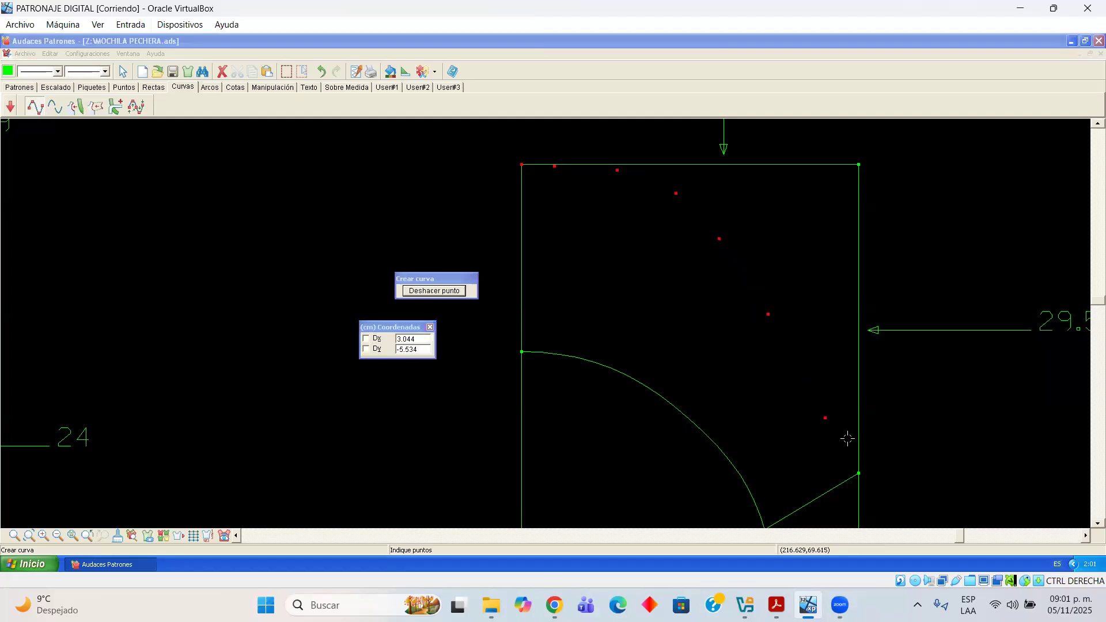
left_click(860, 472)
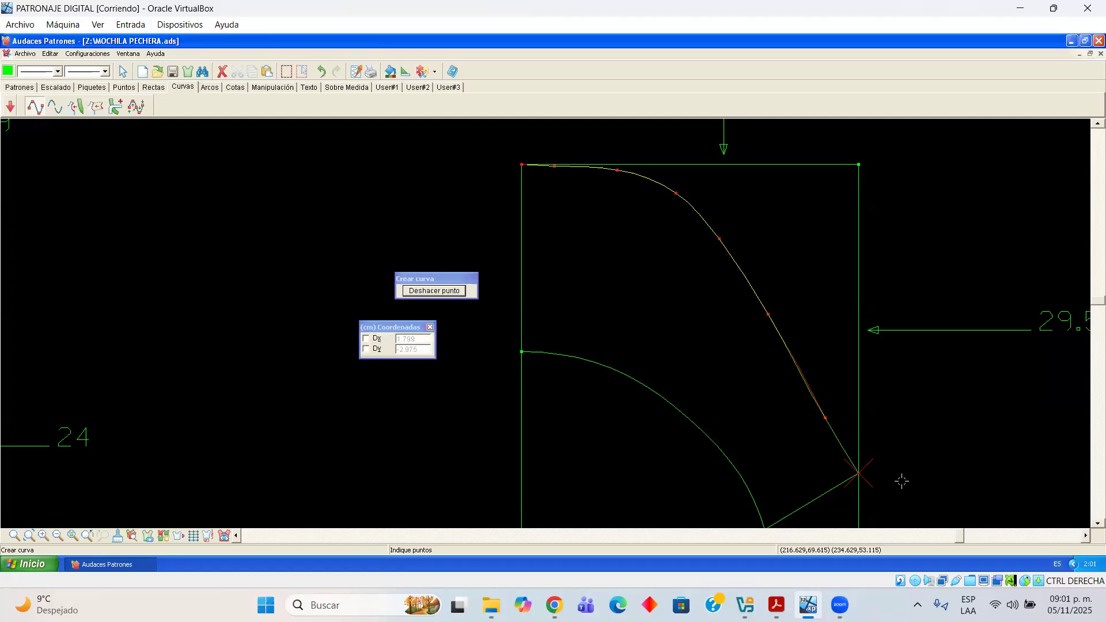
right_click(891, 481)
Smooth the outer curve by shifting its two lowest intermediate points slightly outward, and adjust the inner curve's lowest intermediate point
left_click(124, 72)
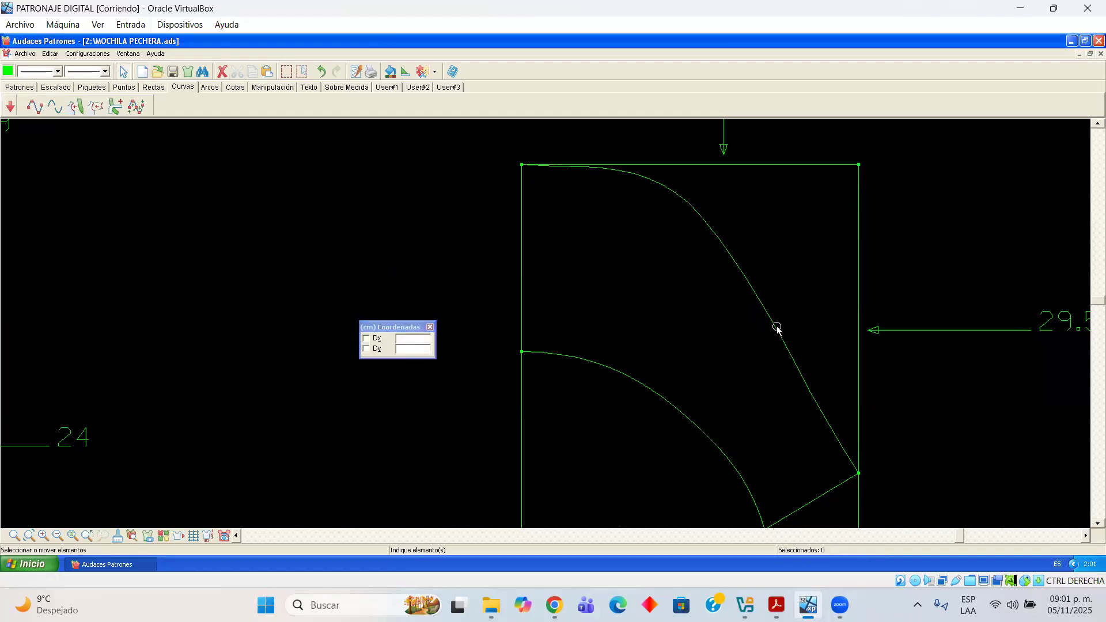
left_click(272, 87)
left_click(136, 107)
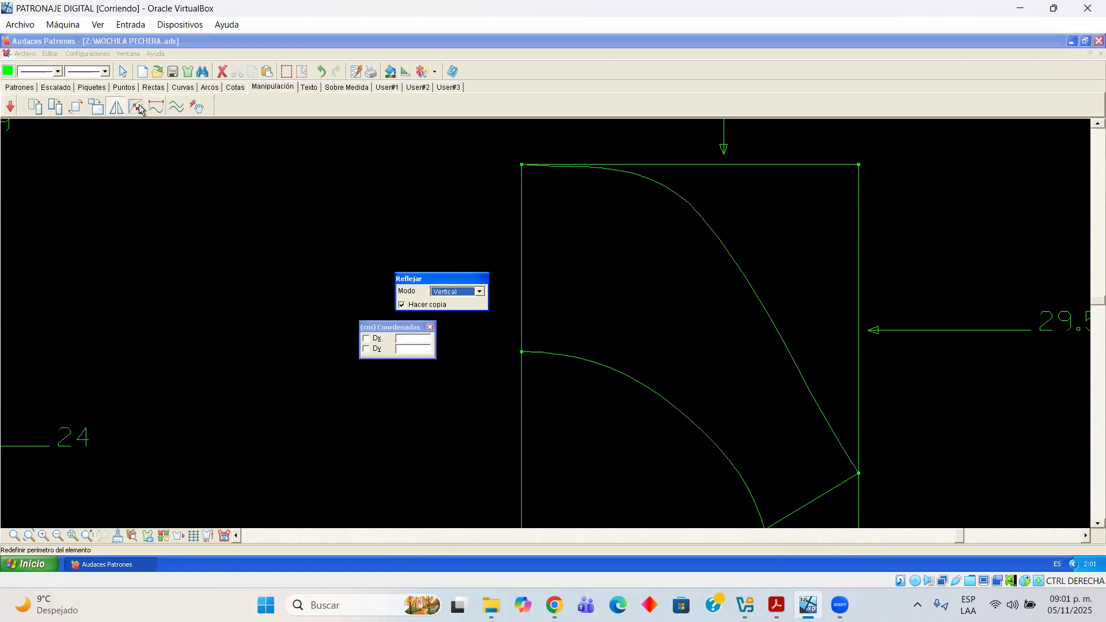
left_click(769, 314)
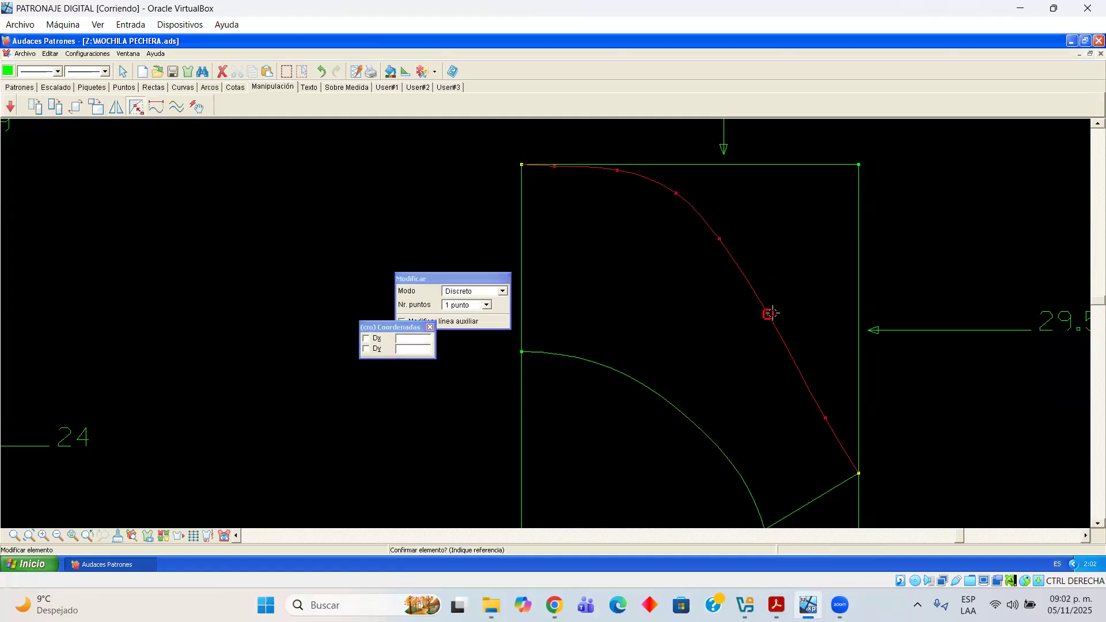
left_click(770, 314)
left_click(774, 316)
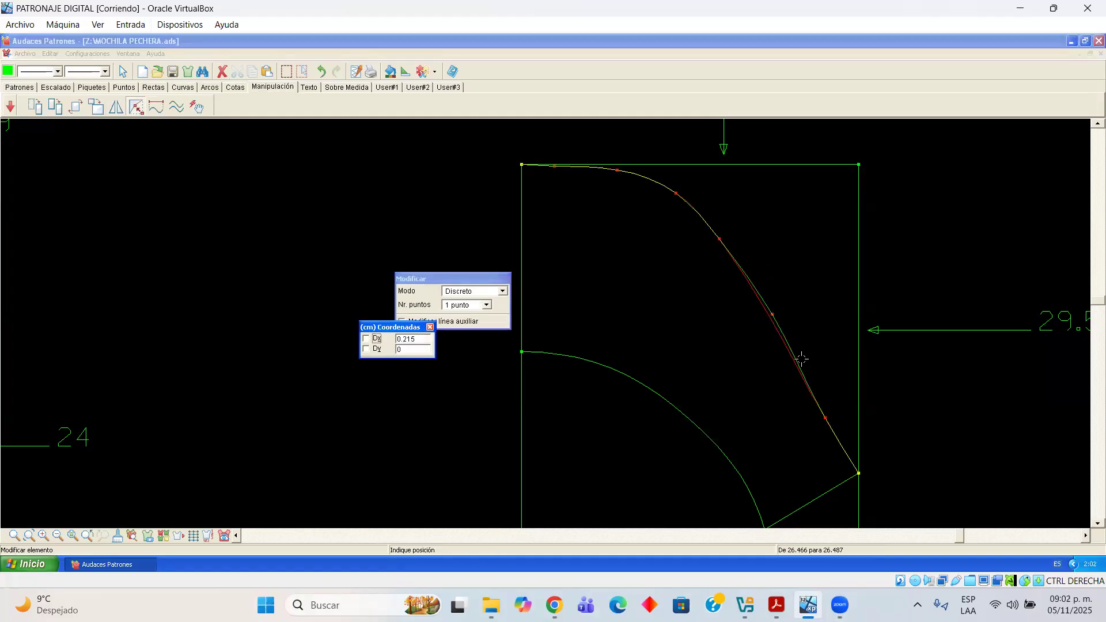
left_click(820, 402)
left_click(824, 414)
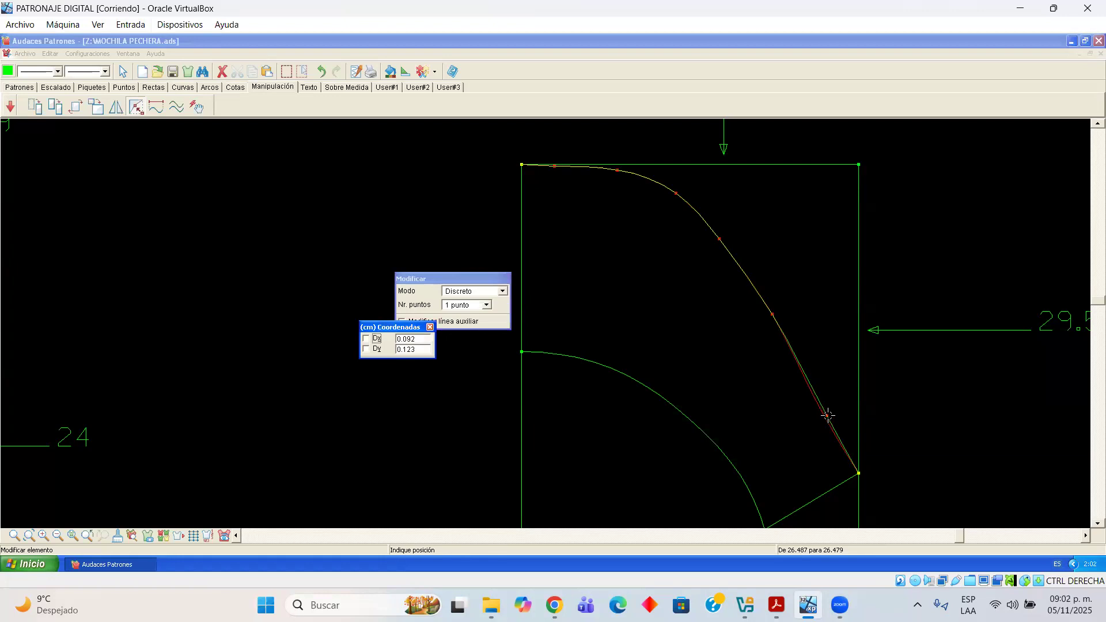
left_click(830, 418)
left_click(744, 482)
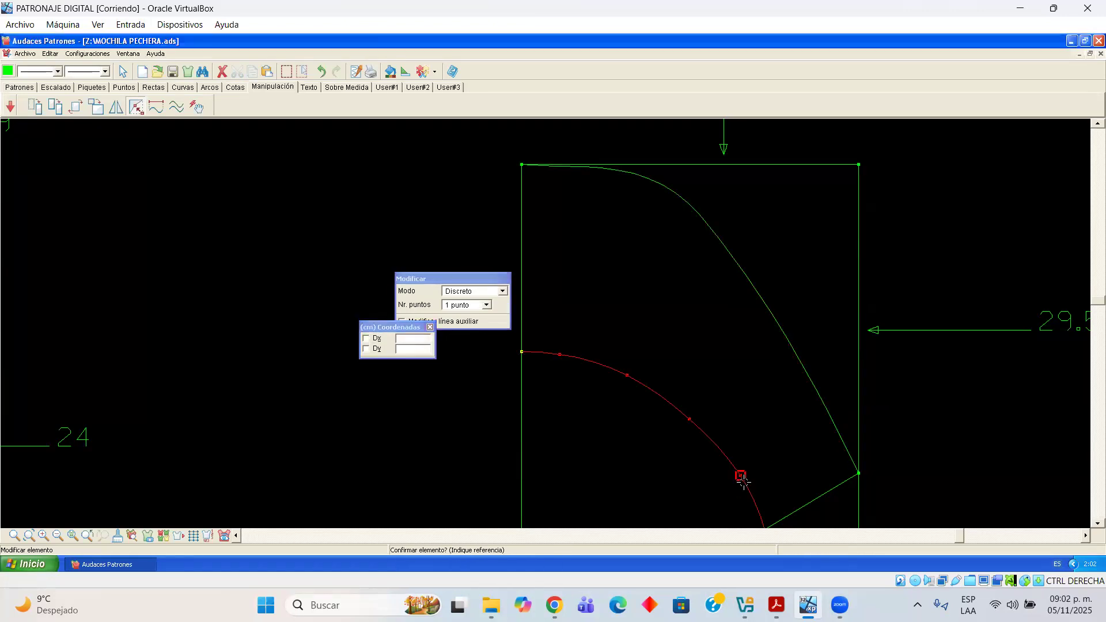
right_click(740, 476)
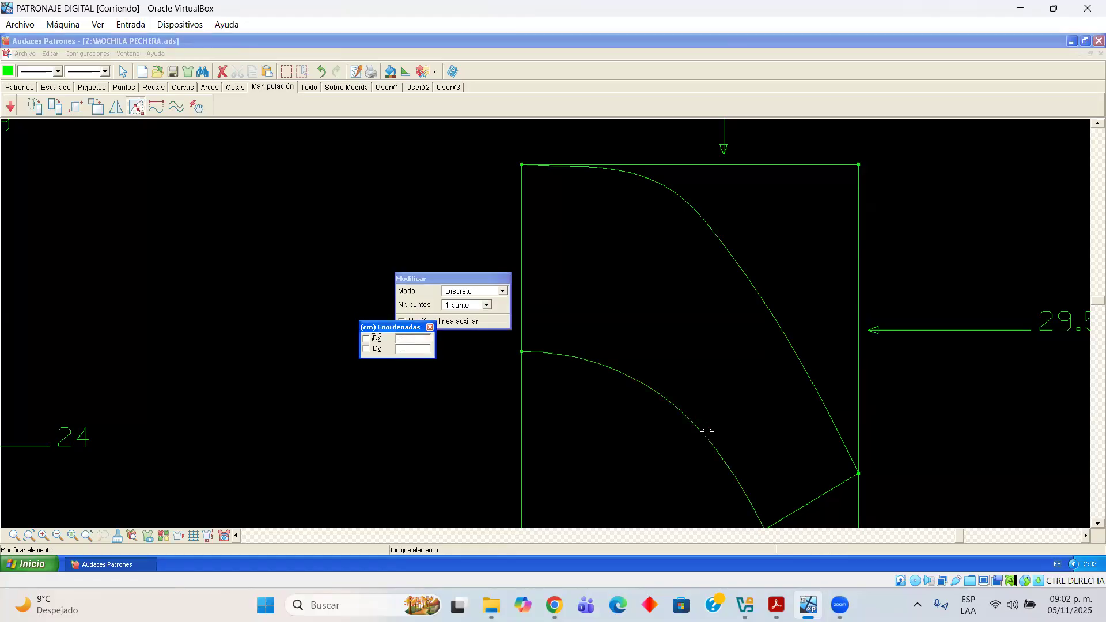
Add a perimeter dimension to the slanted line, with its label outside the piece's lower outer corner
scroll(725, 440, "down", 1)
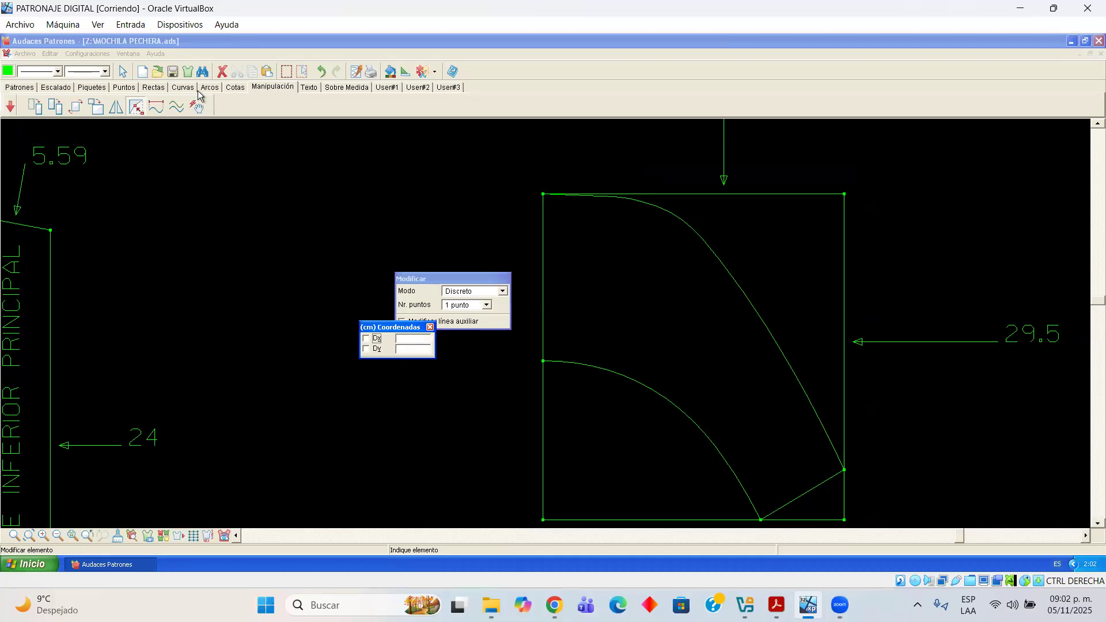
left_click(235, 87)
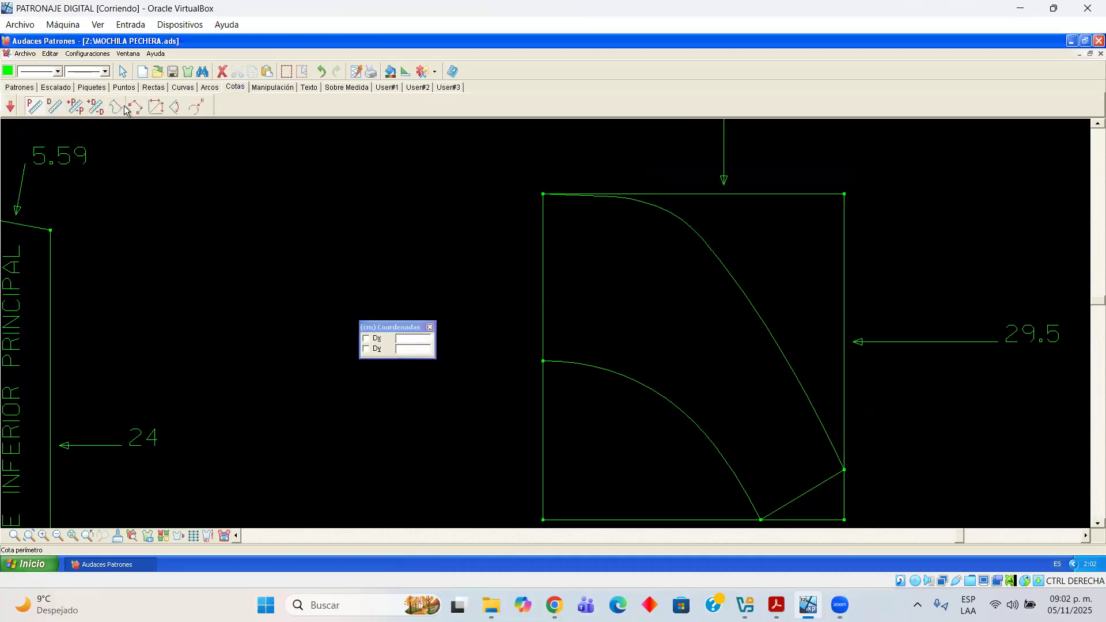
left_click(116, 108)
left_click(815, 487)
left_click(887, 511)
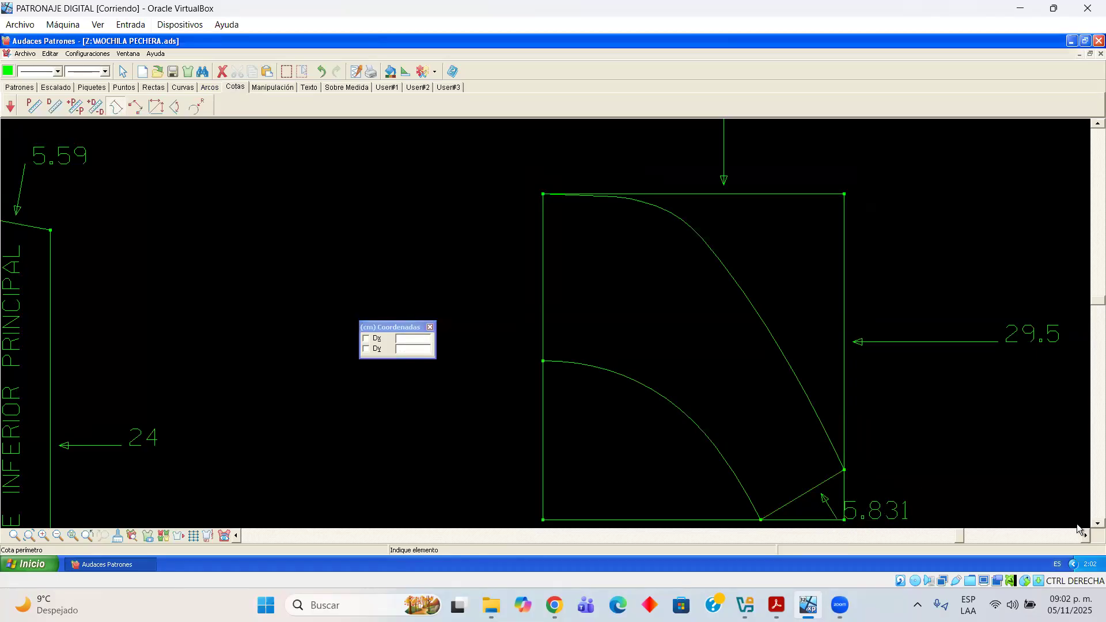
Dimension the distance along the centre line between the starts of the outer and inner curves, placing it inside the piece
scroll(1076, 523, "down", 1)
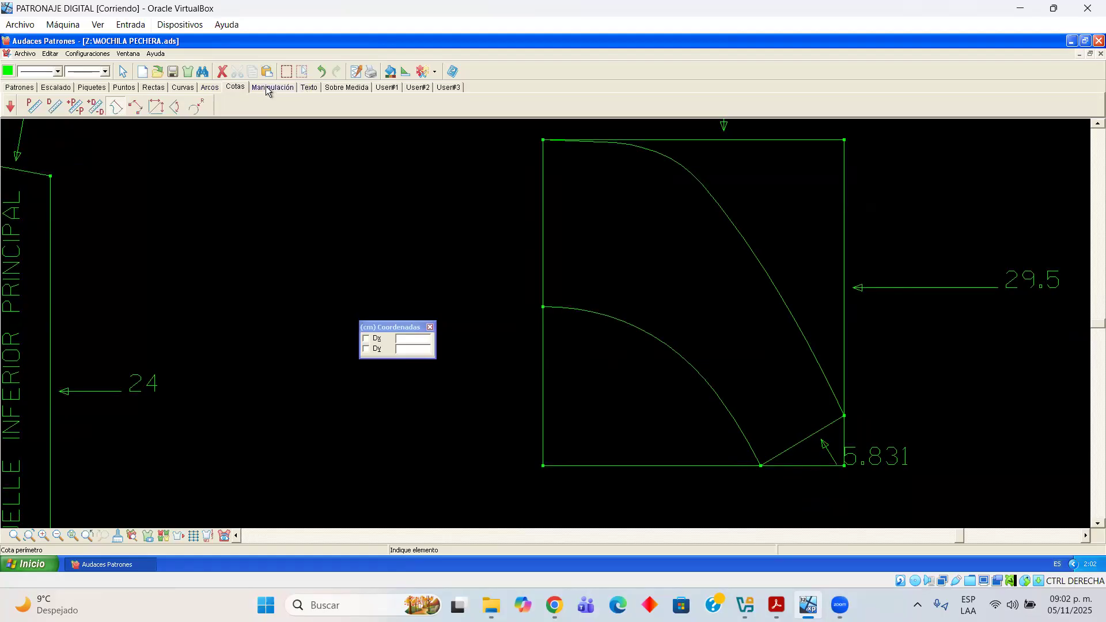
left_click(137, 108)
left_click(138, 108)
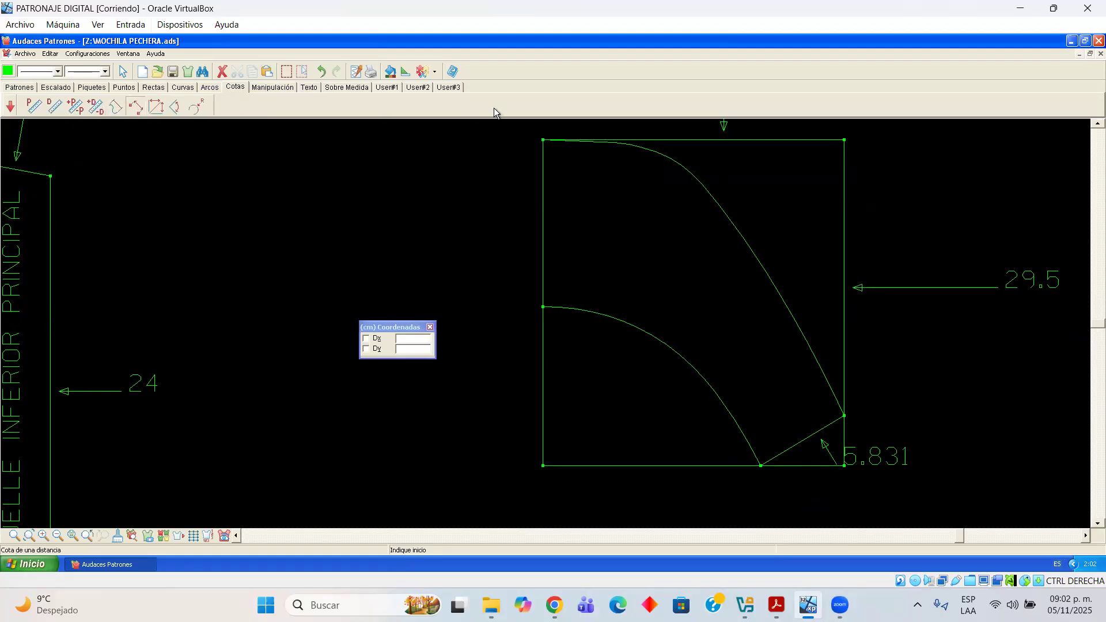
left_click(542, 140)
left_click(540, 309)
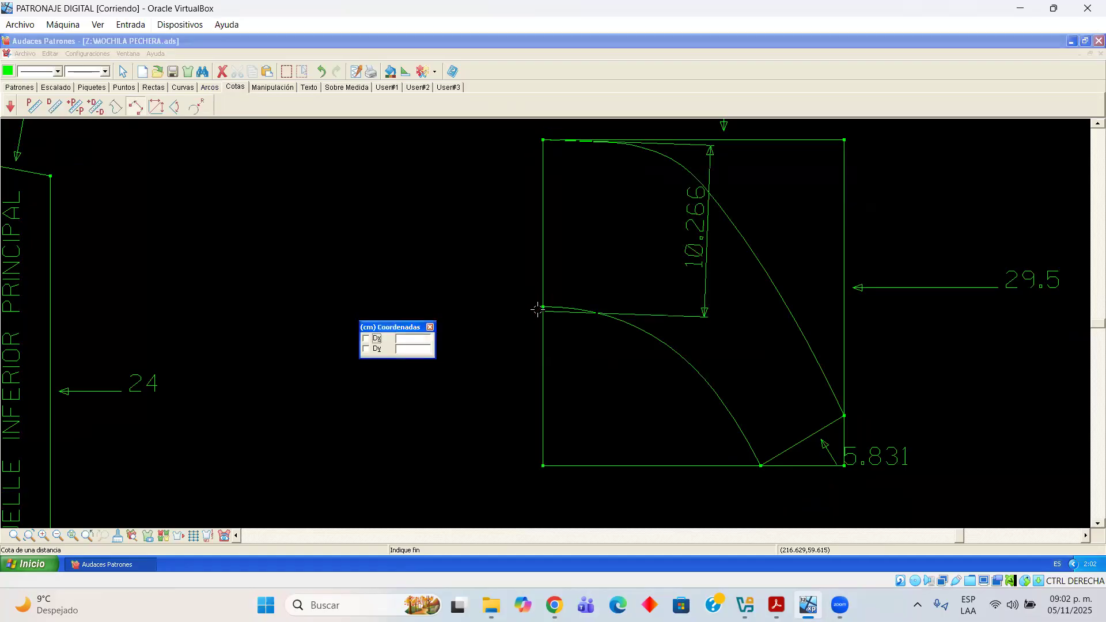
left_click(711, 241)
key("Escape")
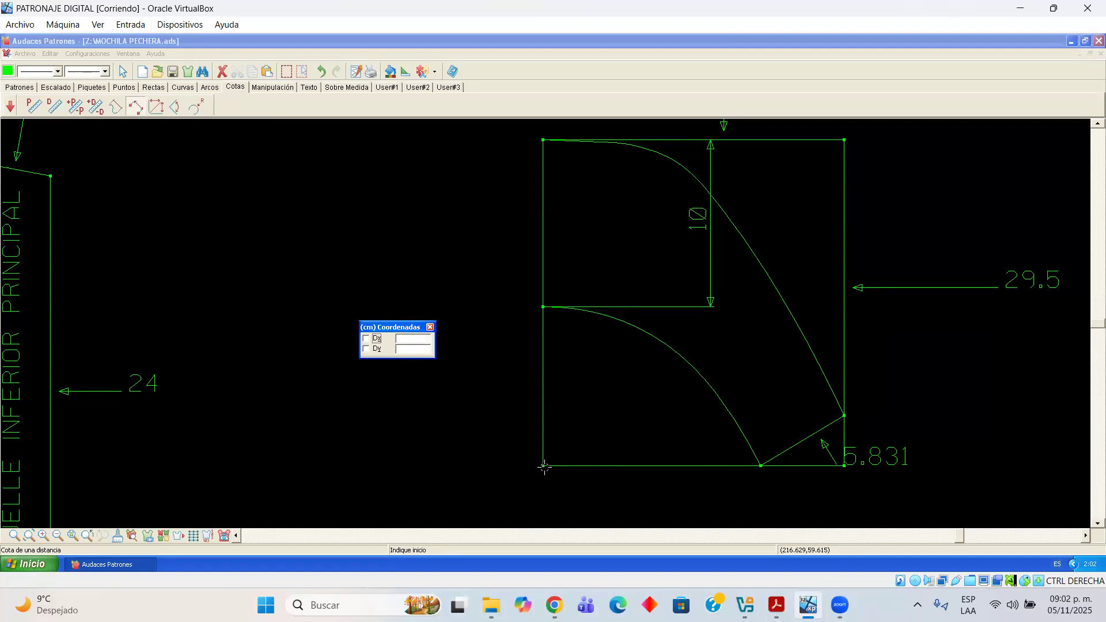
Add a horizontal dimension from the centre line's lower corner to the slanted line's lower end, placing it below the base edge
left_click(156, 107)
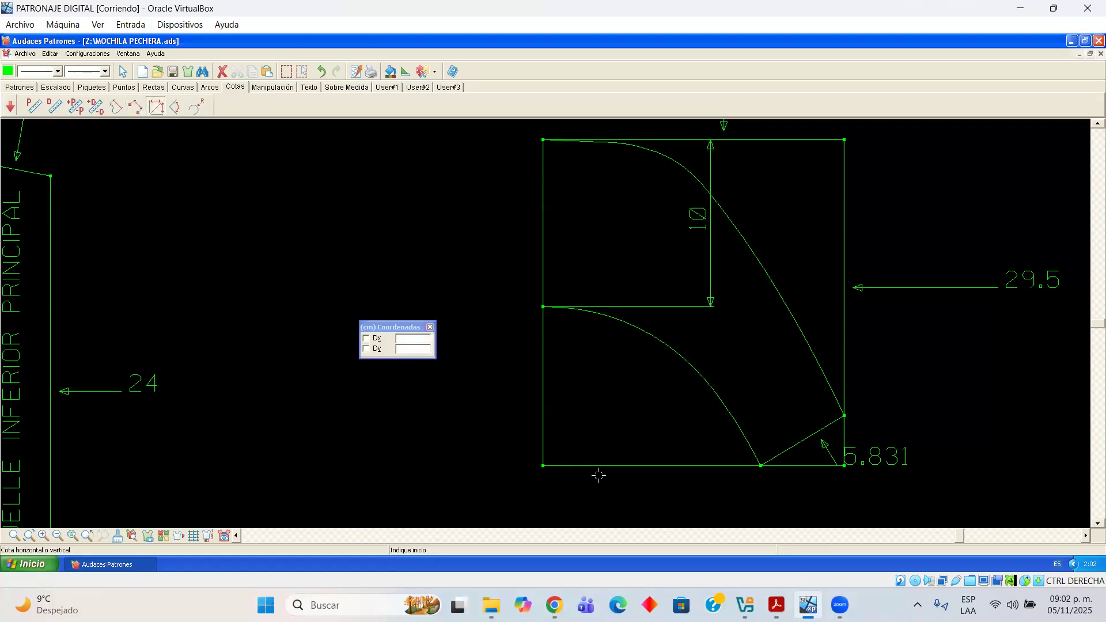
left_click(543, 465)
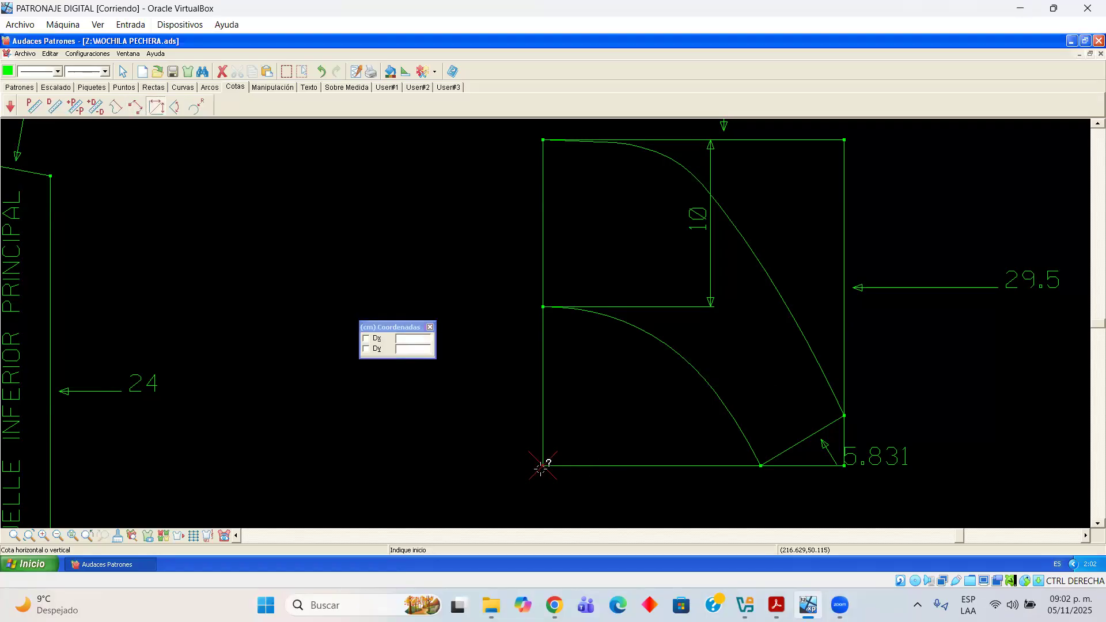
left_click(760, 466)
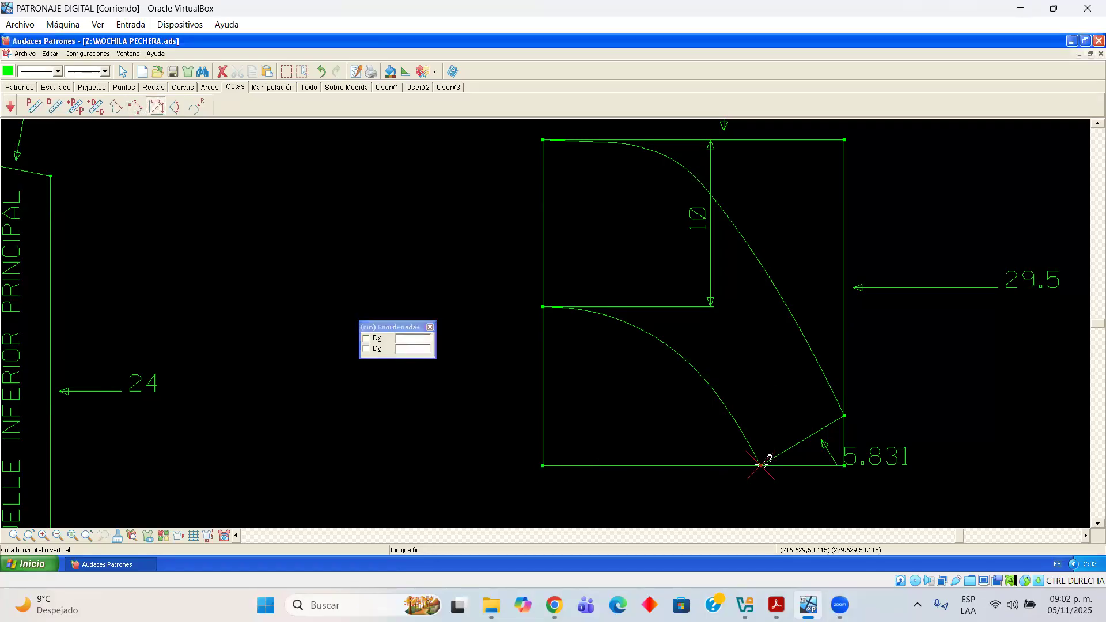
left_click(754, 505)
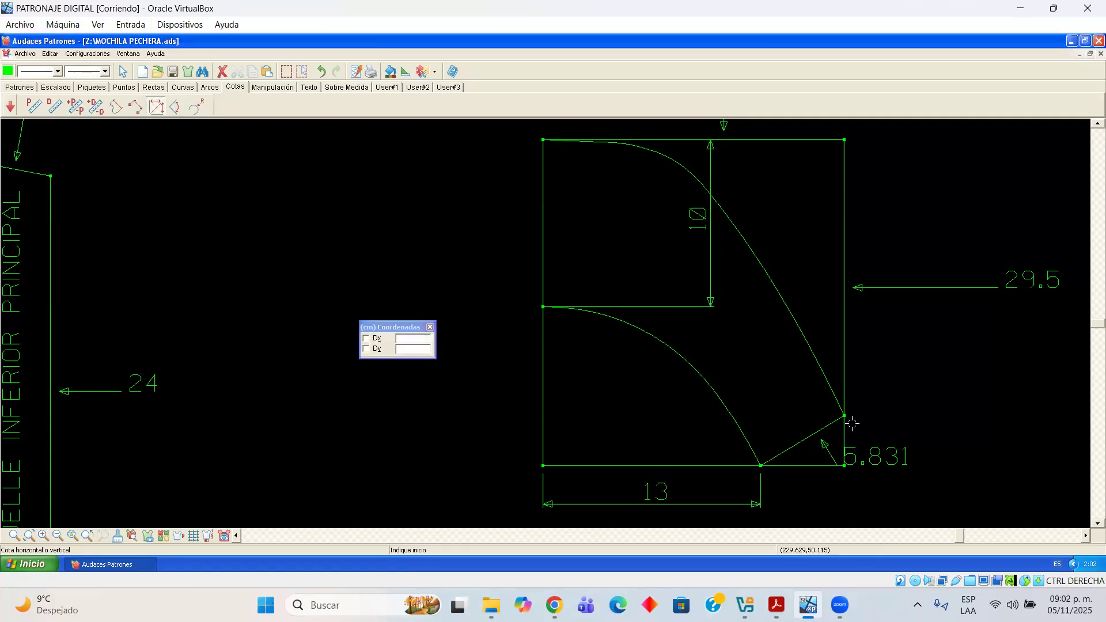
Delete the slanted line's perimeter dimension and add it again with its label below the base edge
left_click(136, 107)
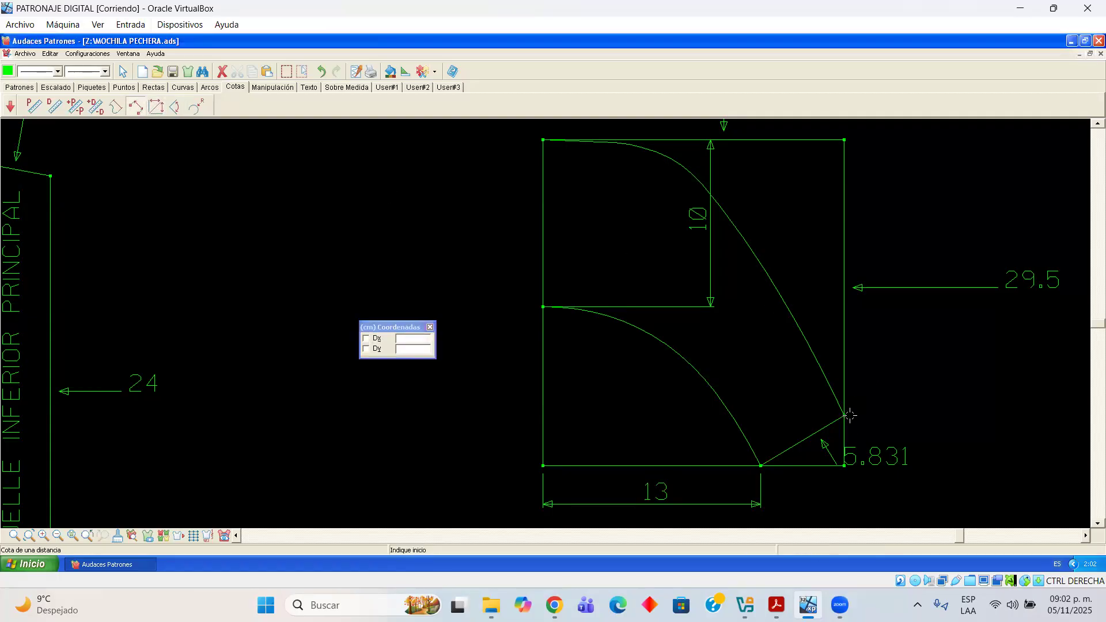
left_click(124, 72)
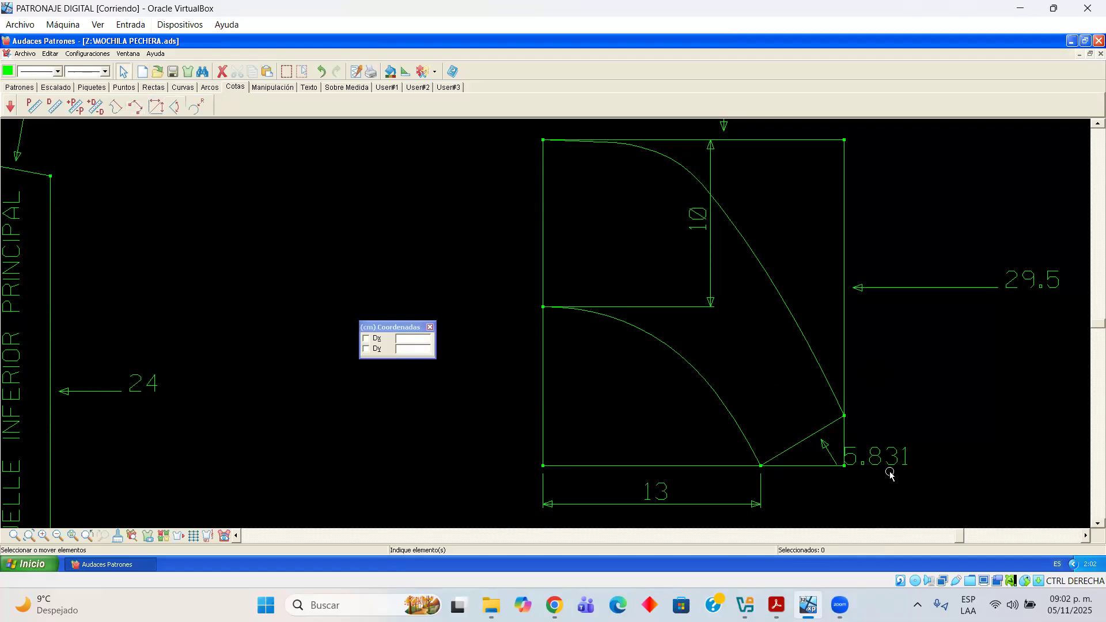
left_click(869, 456)
key("Delete")
left_click(115, 106)
left_click(800, 443)
left_click(821, 525)
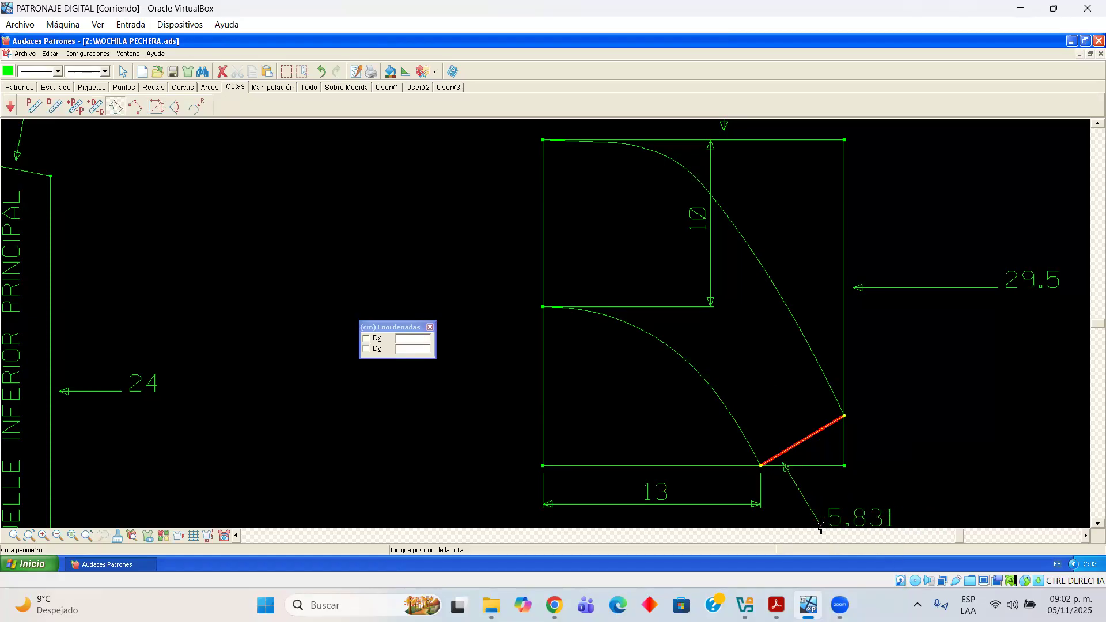
Dimension the vertical distance from the slanted line's upper end to the rectangle's lower outer corner, placing it outside the piece
left_click(135, 107)
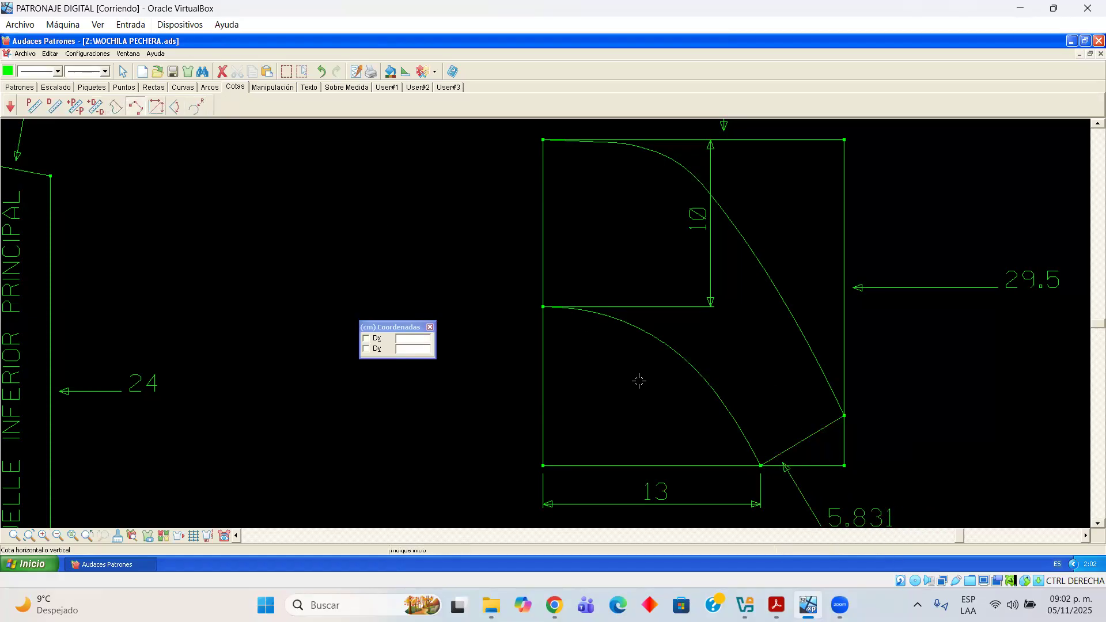
left_click(845, 416)
left_click(845, 466)
left_click(845, 466)
left_click(846, 465)
left_click(845, 464)
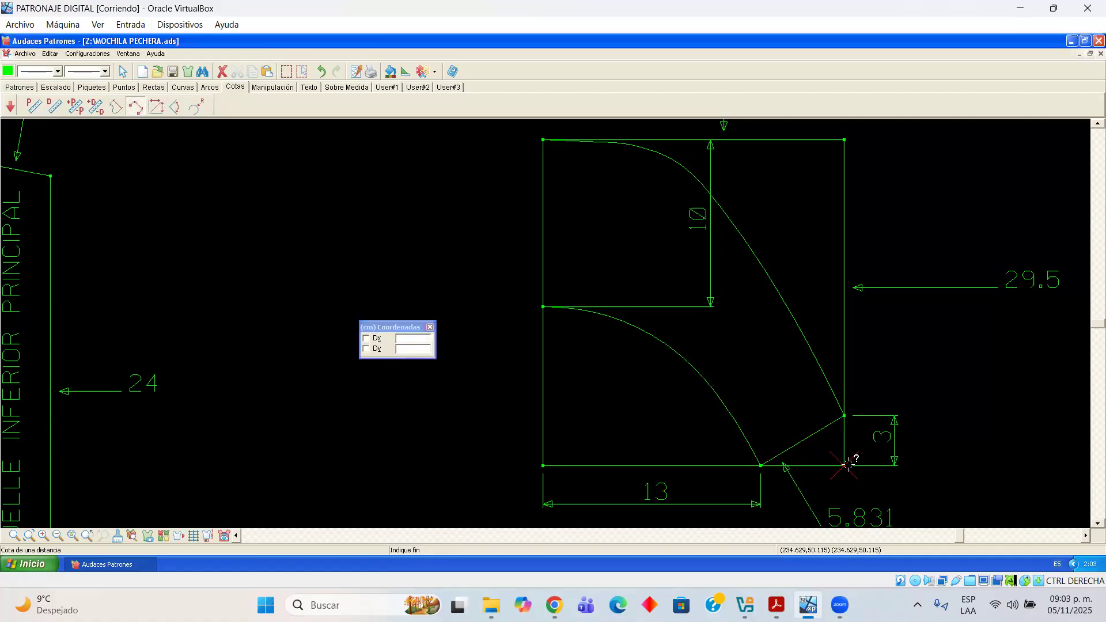
key("Escape")
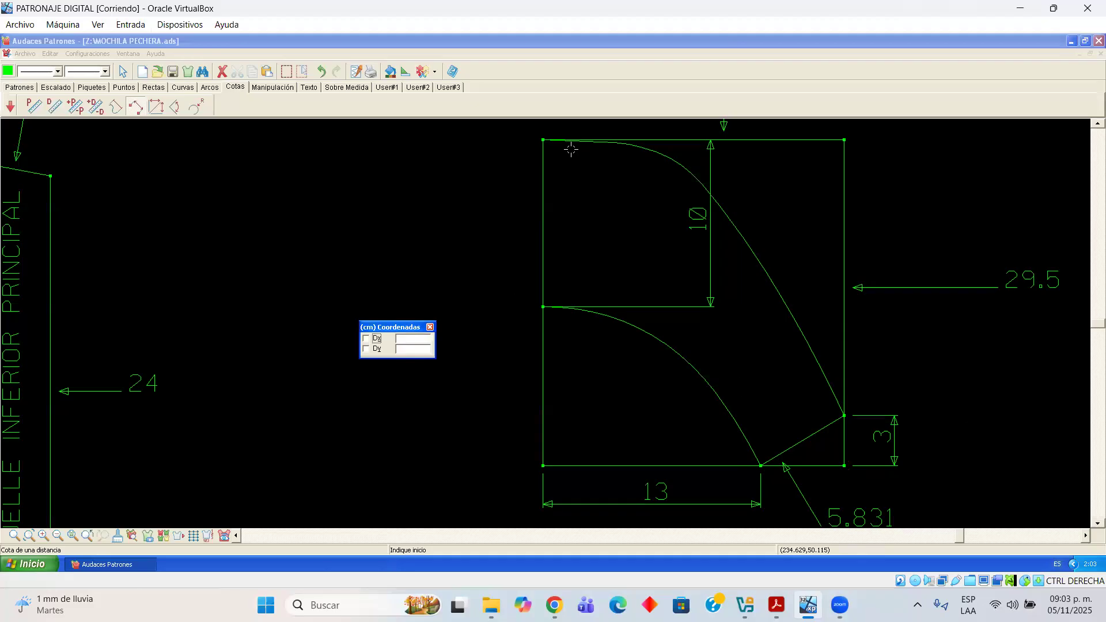
Switch to the backpack PDF in Acrobat to consult the labelled reference photo, and return to the pattern file
left_click(784, 597)
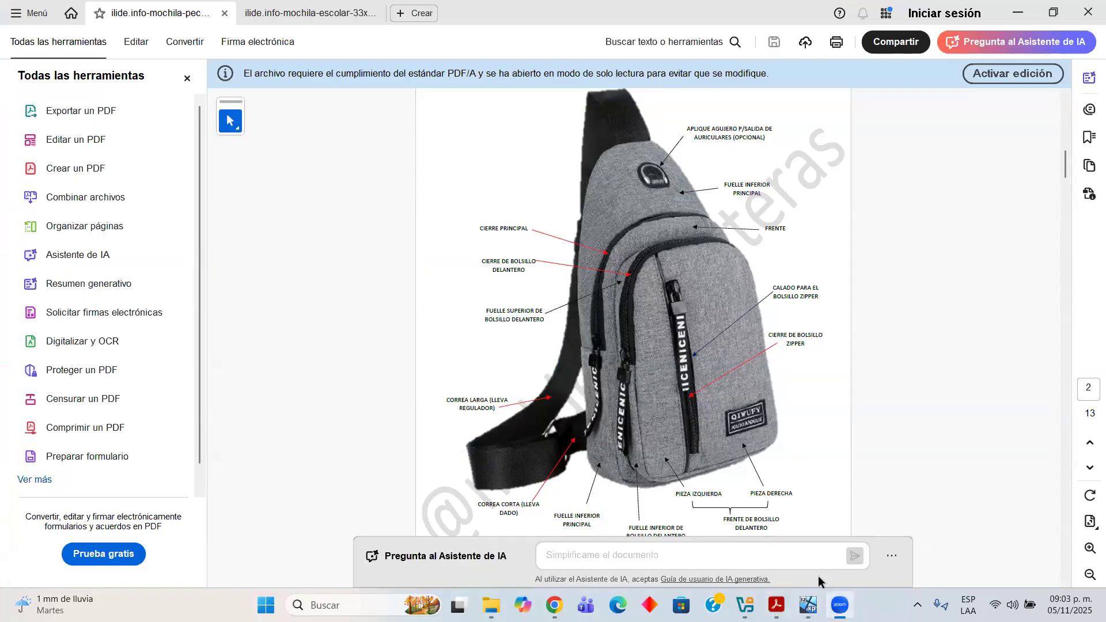
left_click(808, 605)
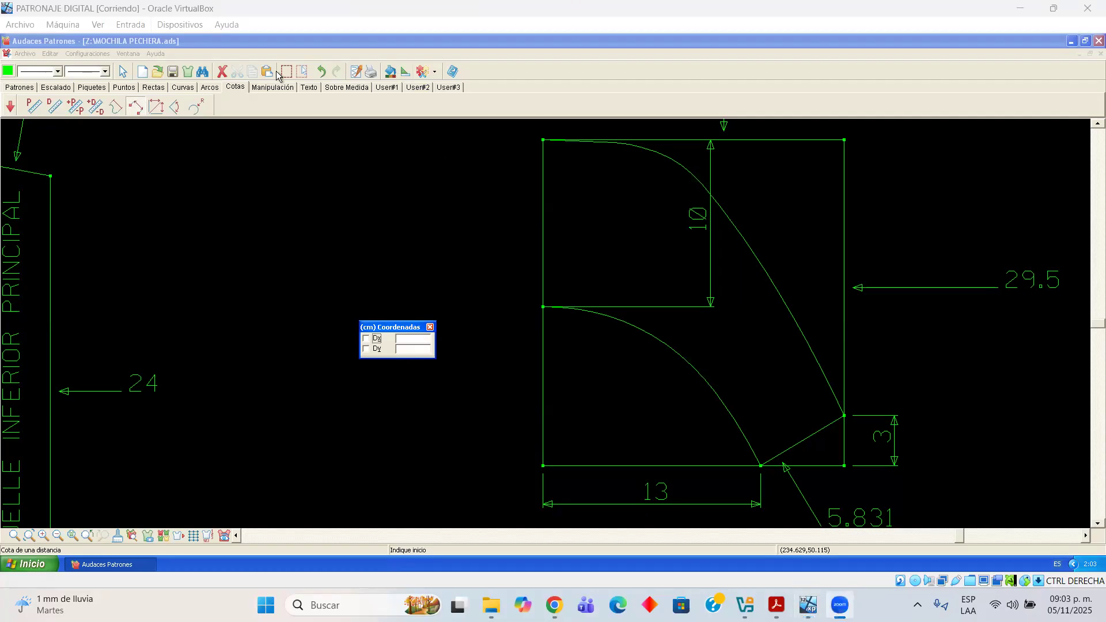
Replace the 29.5 dimension beside the rectangle's outer vertical edge with a new perimeter dimension of that edge
left_click(123, 71)
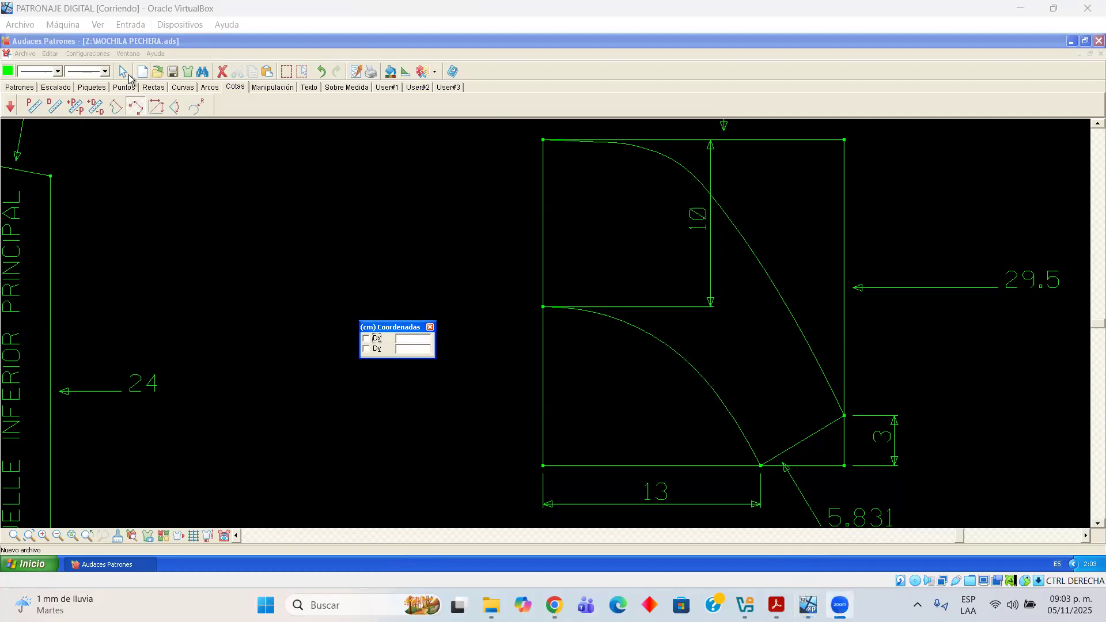
left_click(1013, 284)
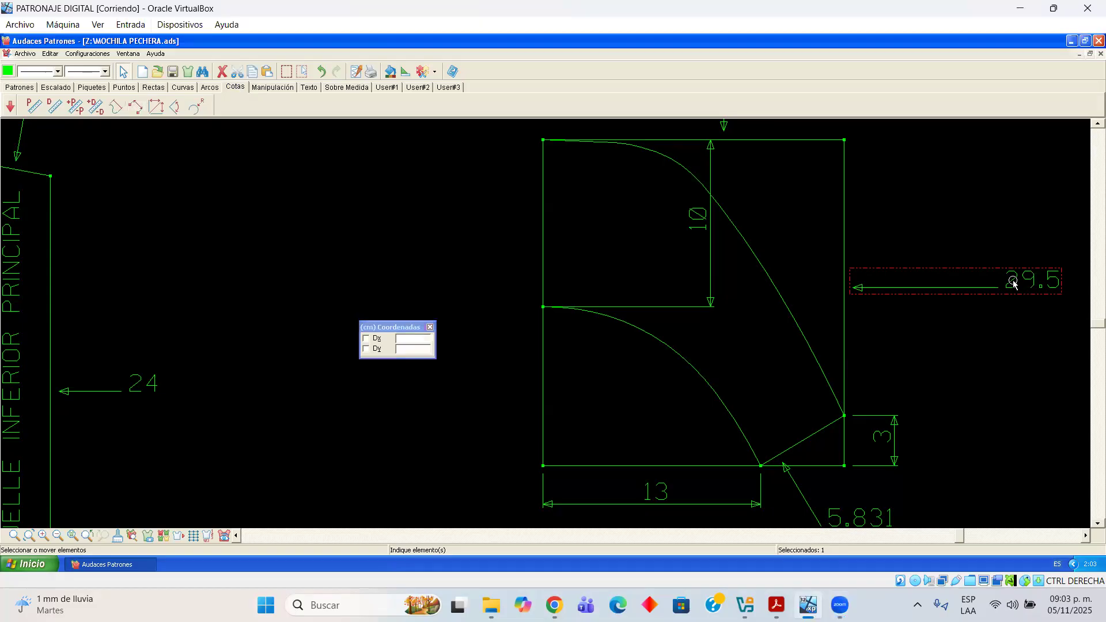
key("Delete")
scroll(1005, 277, "down", 2)
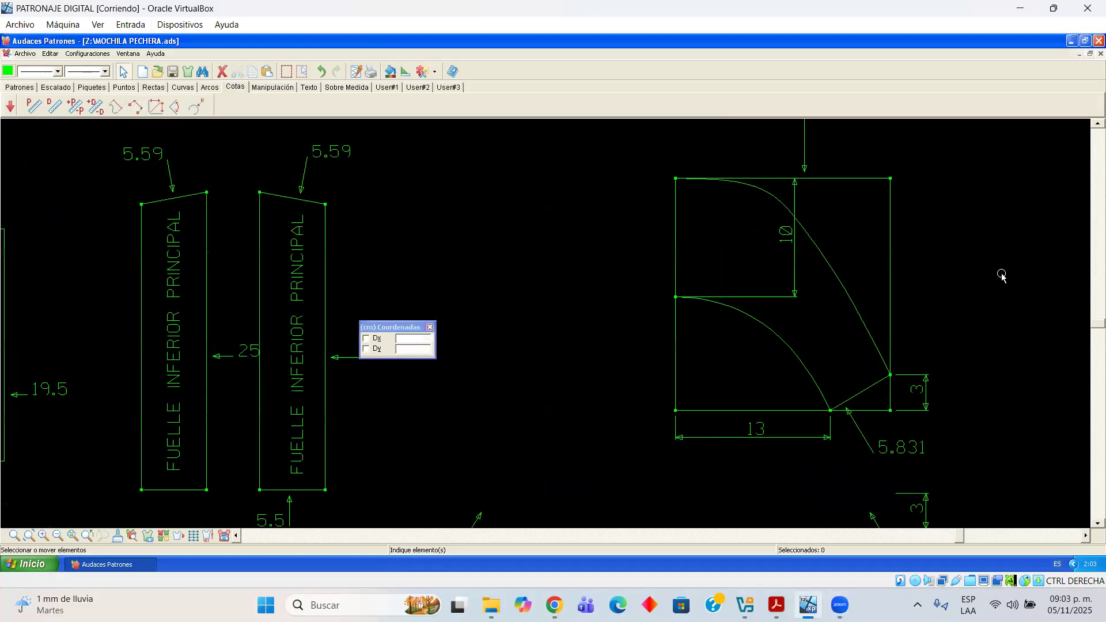
scroll(1079, 126, "up", 2)
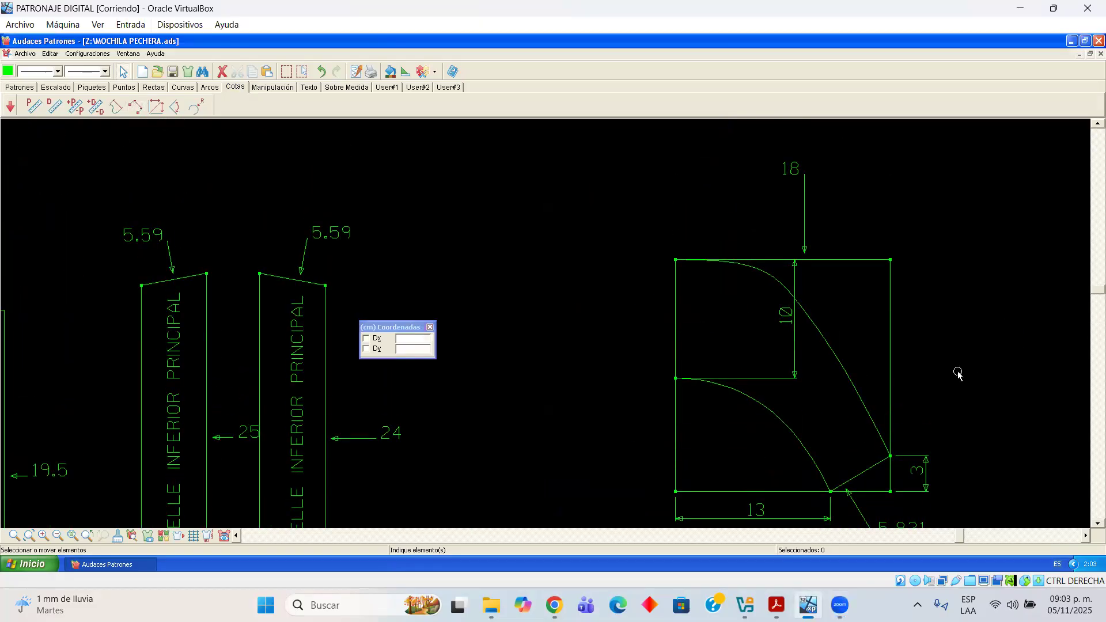
left_click(151, 88)
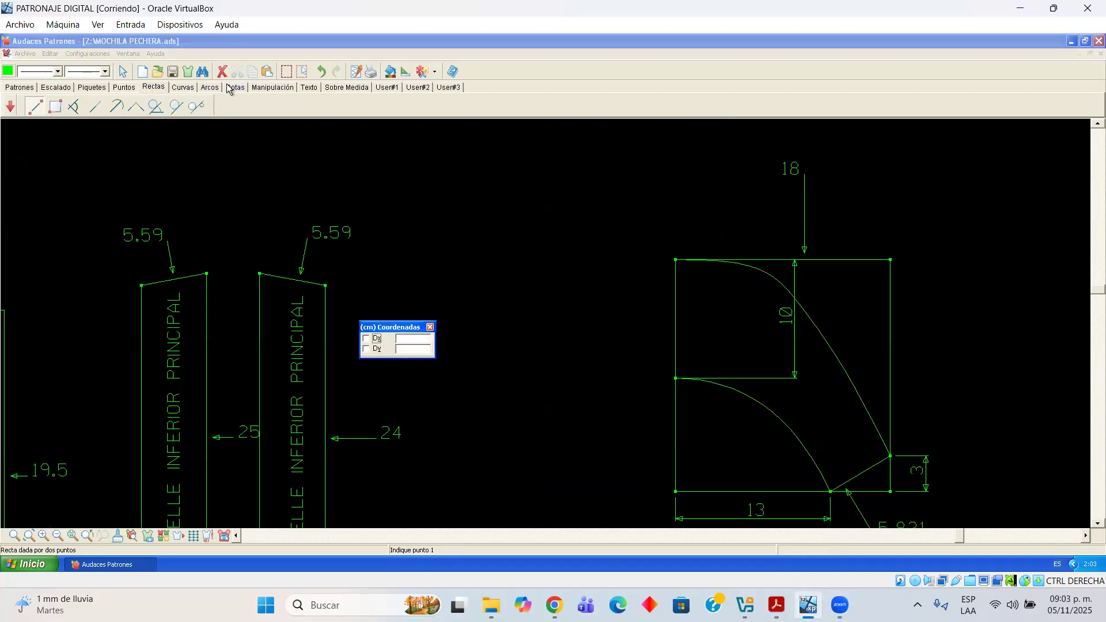
left_click(229, 88)
left_click(136, 107)
left_click(890, 328)
left_click(938, 326)
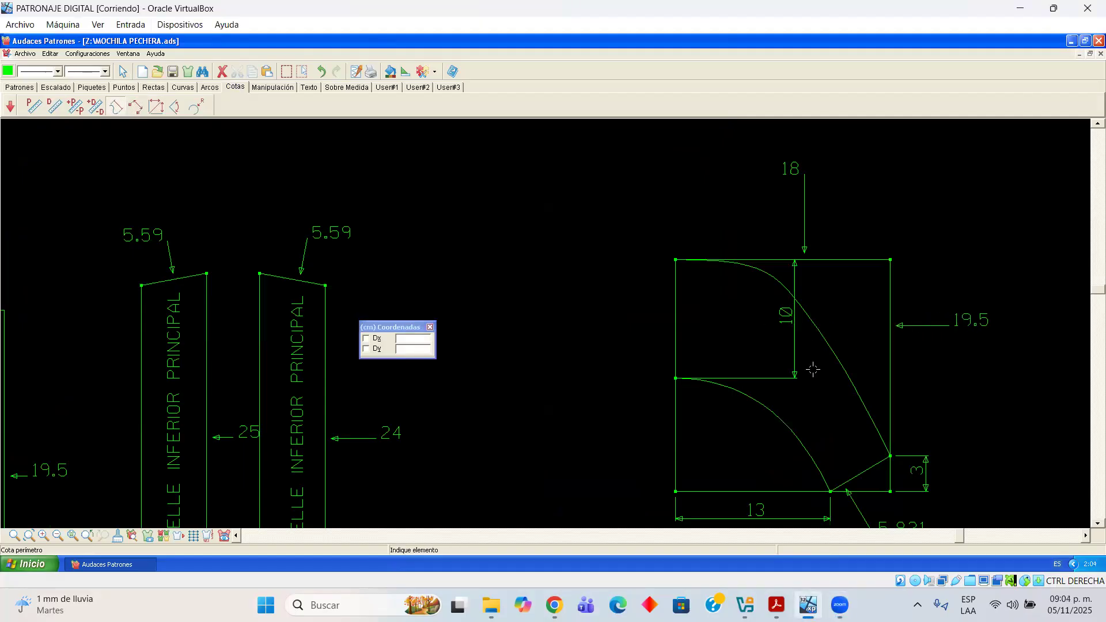
scroll(696, 320, "down", 2)
key("Escape")
left_click_drag(647, 242, 864, 460)
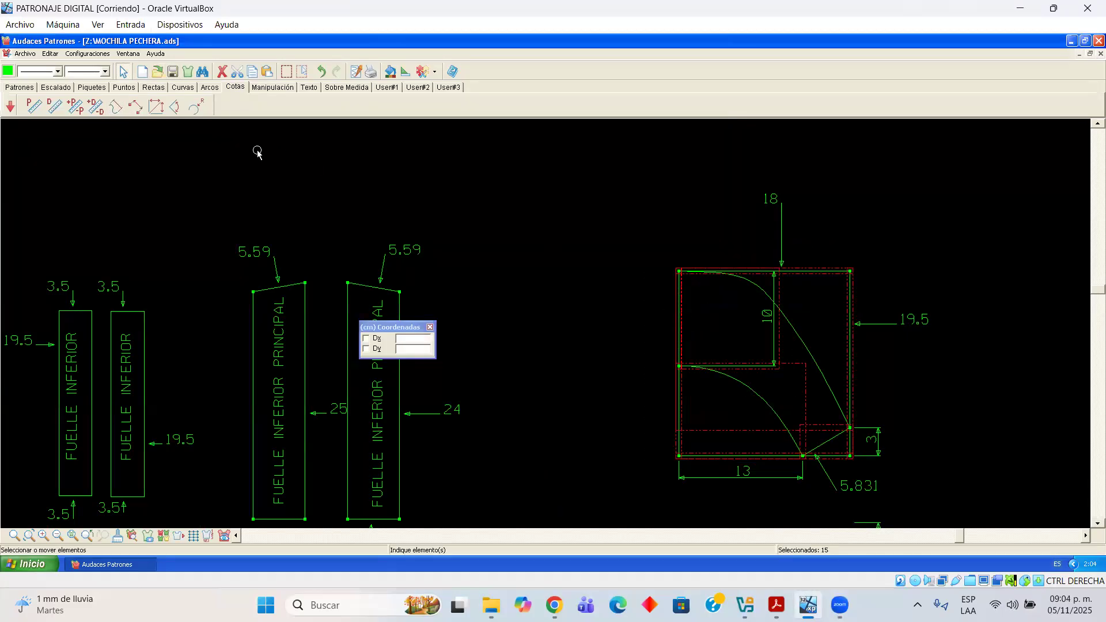
left_click(273, 87)
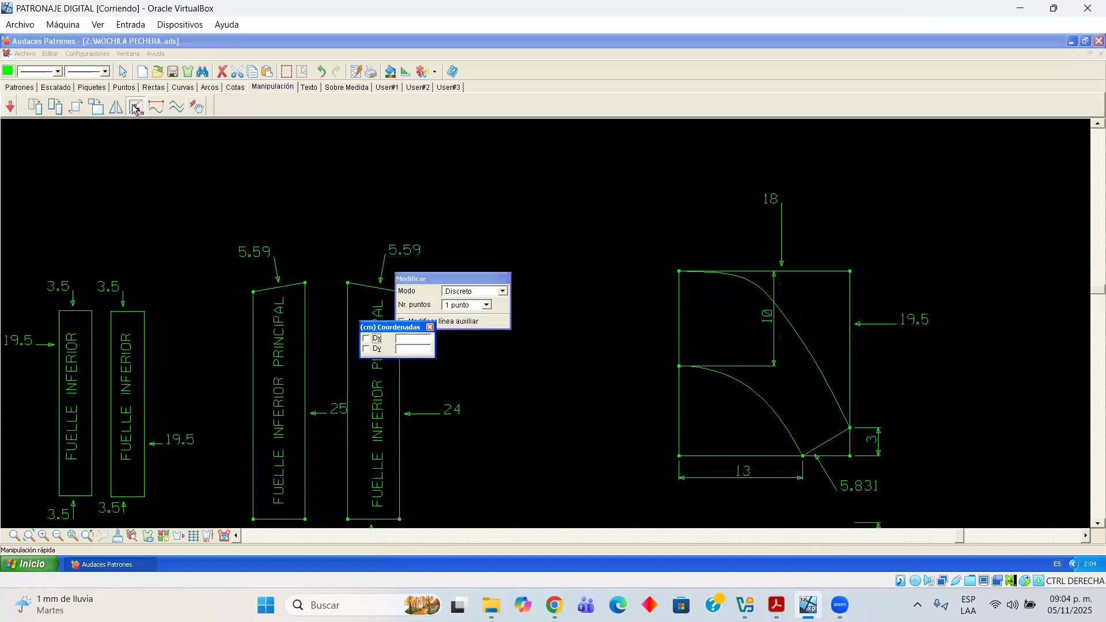
left_click(117, 108)
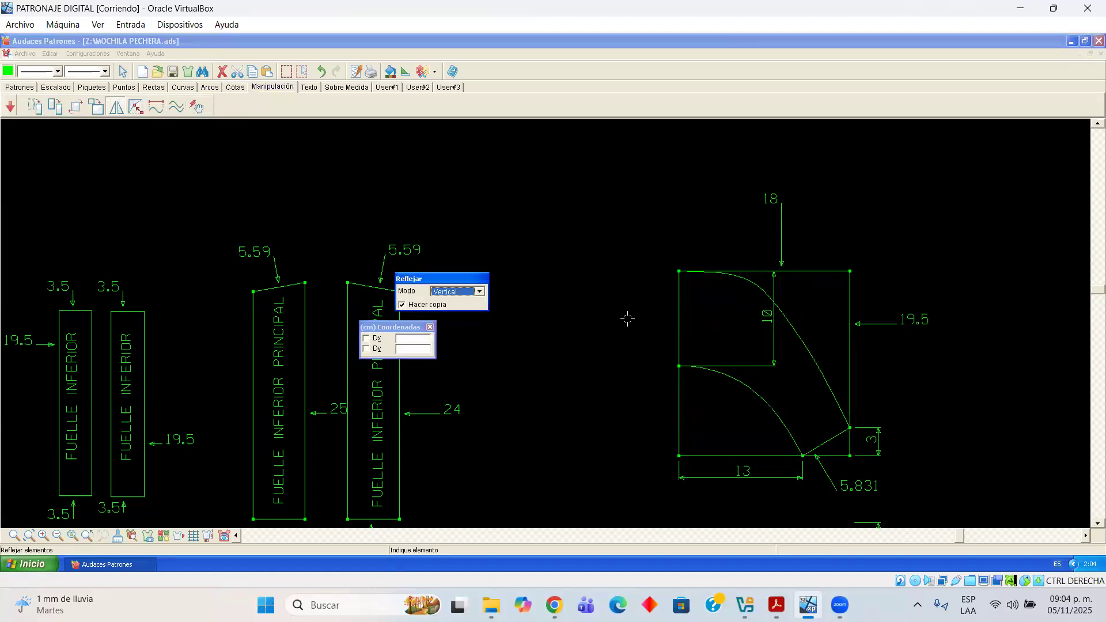
right_click(587, 246)
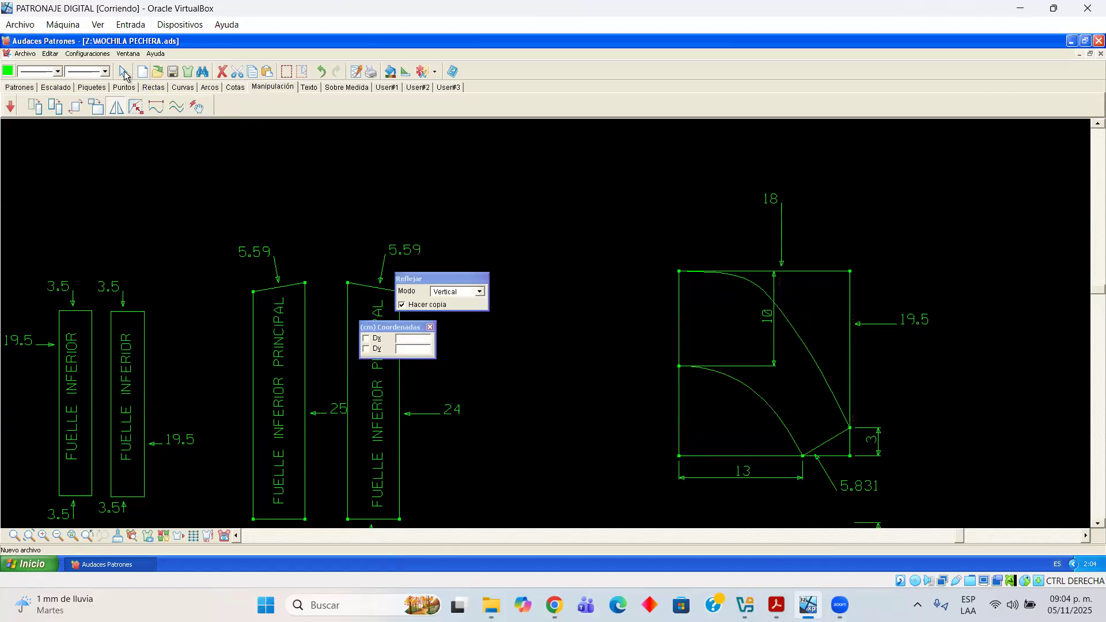
Mirror a copy of the half curved piece in Vertical mode about its centre line to form the full piece
left_click_drag(637, 254, 860, 463)
left_click(117, 107)
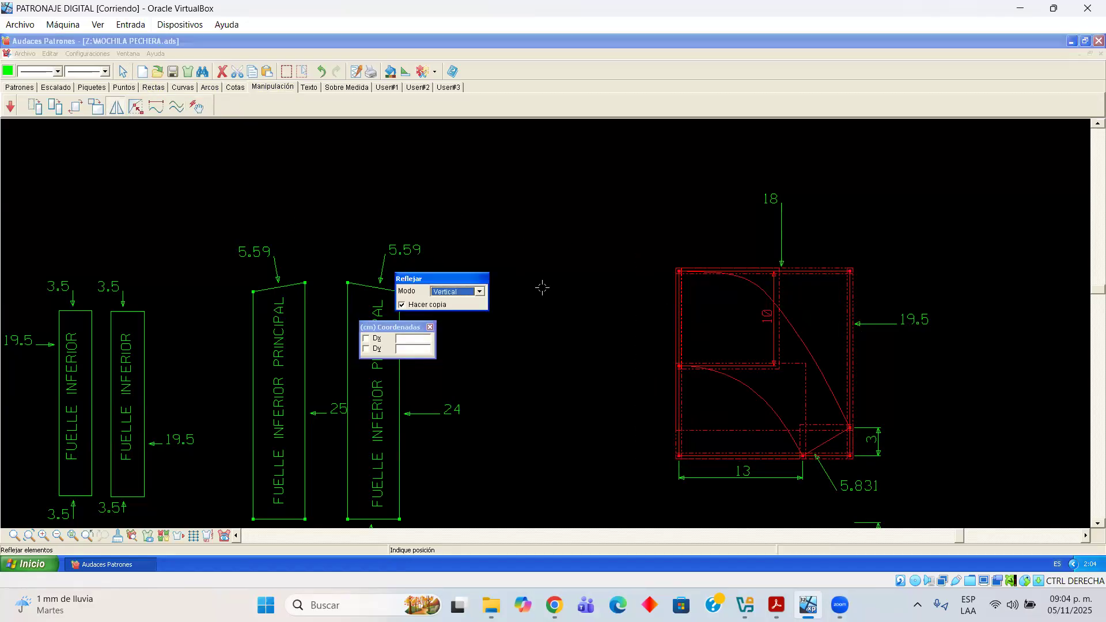
left_click(677, 274)
left_click(677, 274)
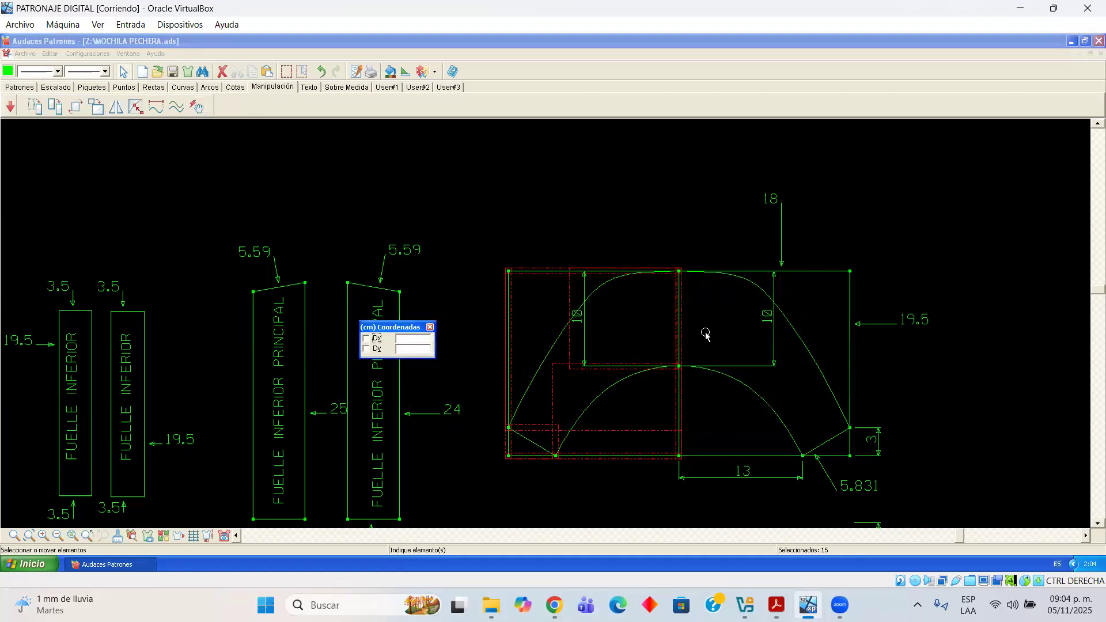
left_click(124, 72)
left_click(593, 184)
scroll(688, 329, "down", 1)
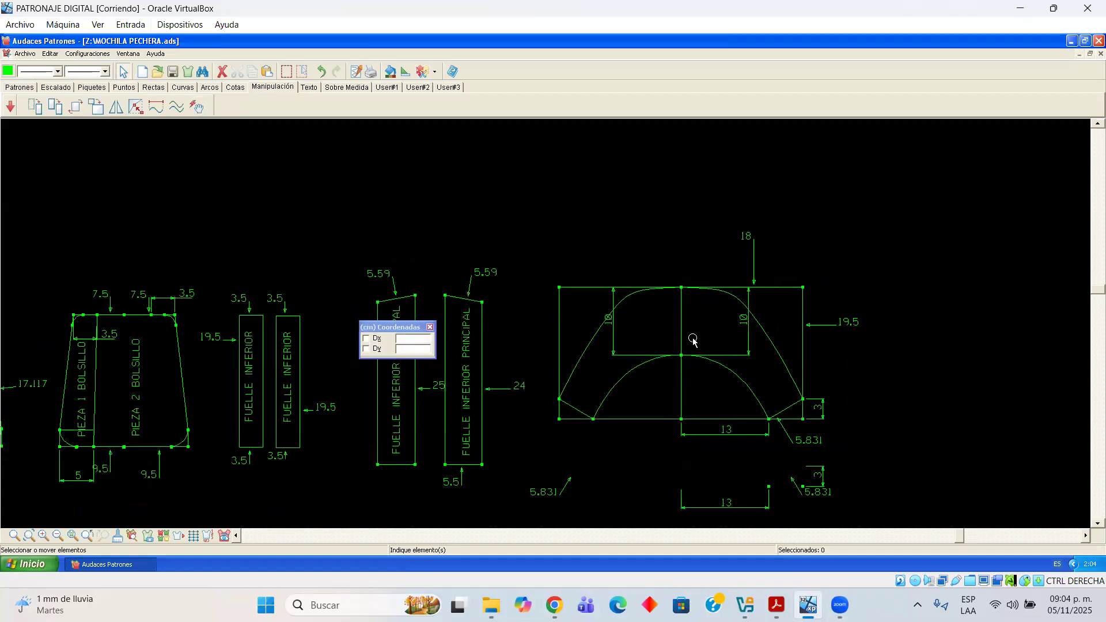
scroll(693, 341, "up", 1)
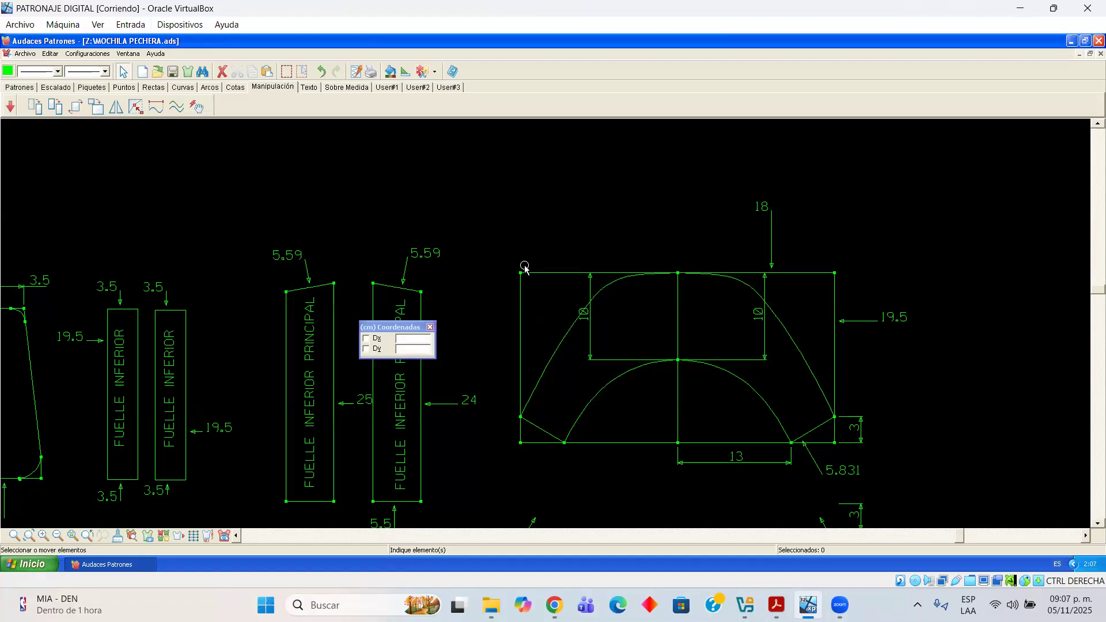
Move the floating Coordenadas window to the empty area below the row of pattern pieces
scroll(524, 268, "down", 5)
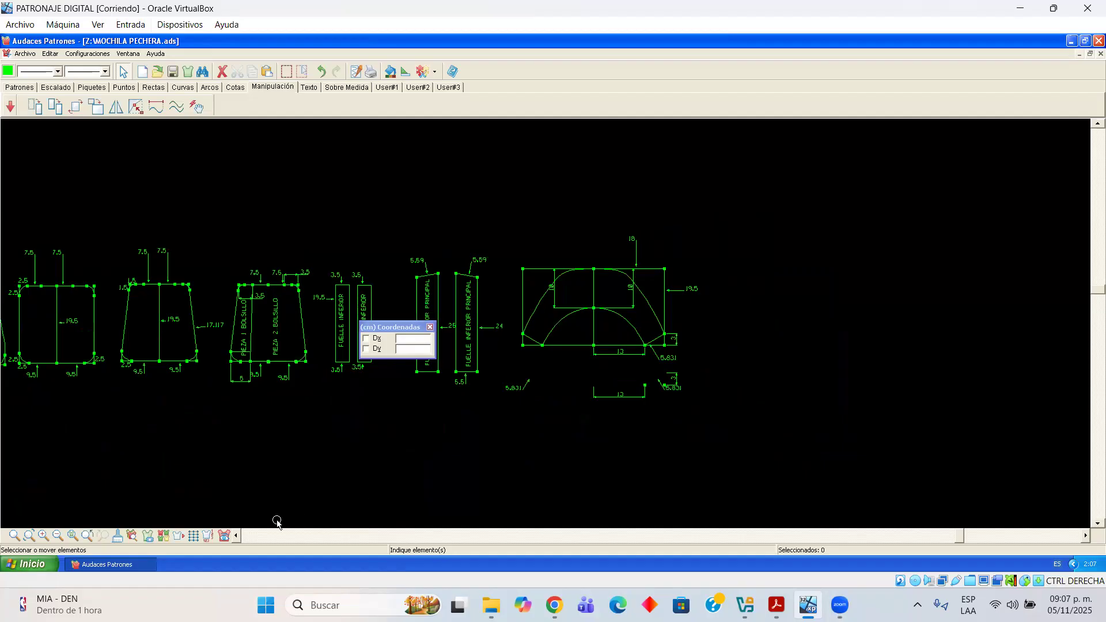
left_click(237, 536)
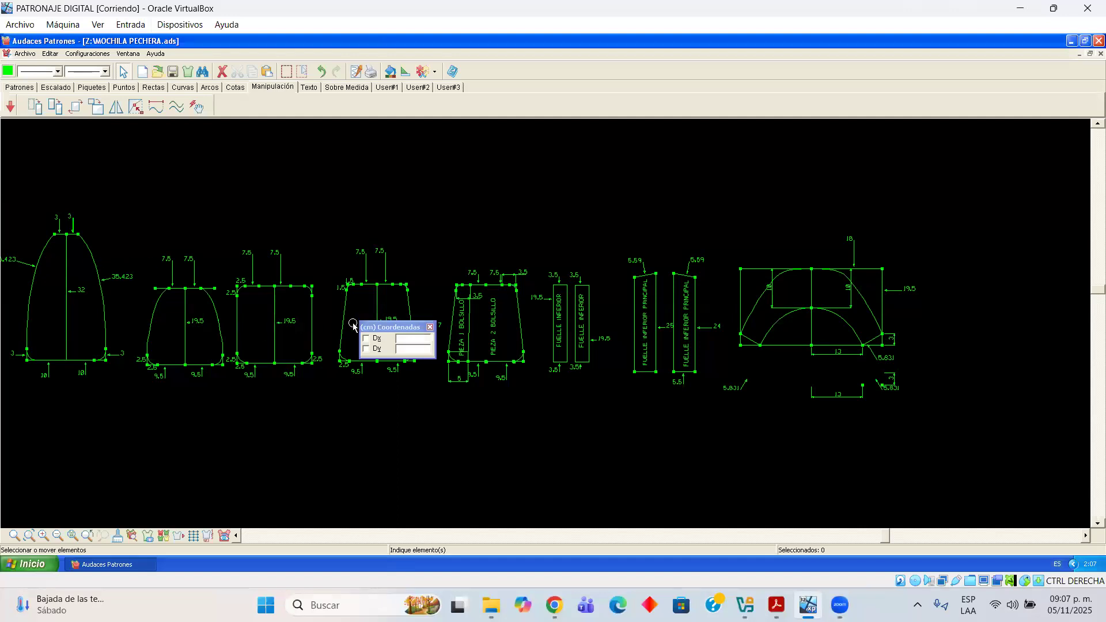
left_click_drag(403, 328, 227, 437)
left_click(130, 222)
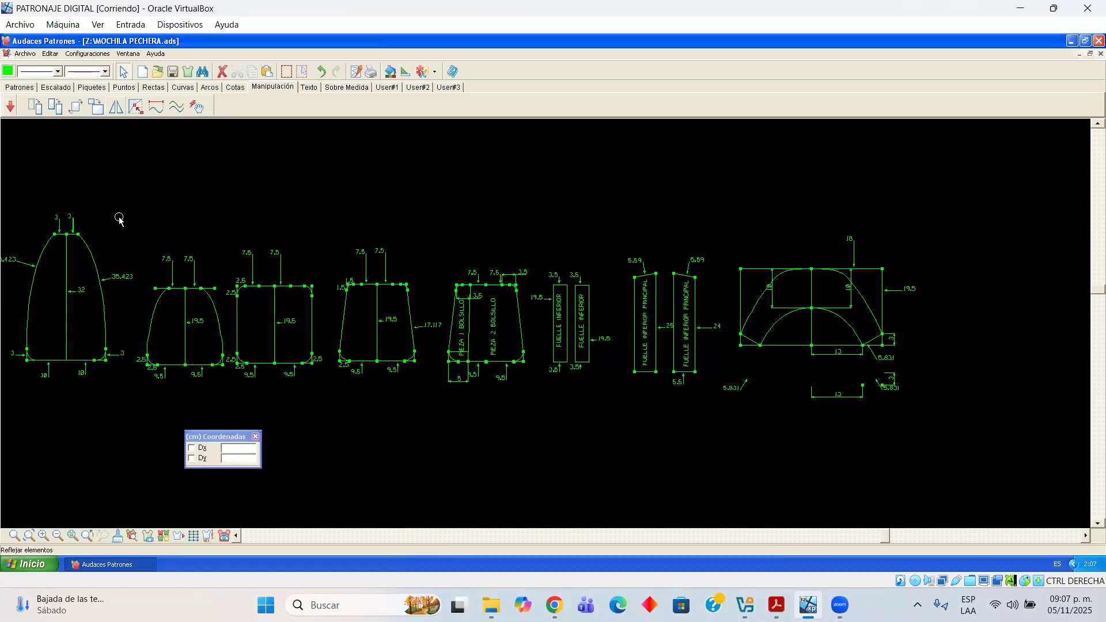
Move the two rounded 19.5 cm high pieces above the row, and shift the tall 32 cm piece towards the trapezoidal piece
left_click_drag(186, 378, 194, 147)
left_click_drag(176, 202, 6, 430)
left_click_drag(141, 360, 311, 359)
left_click(13, 262)
left_click_drag(127, 268, 167, 271)
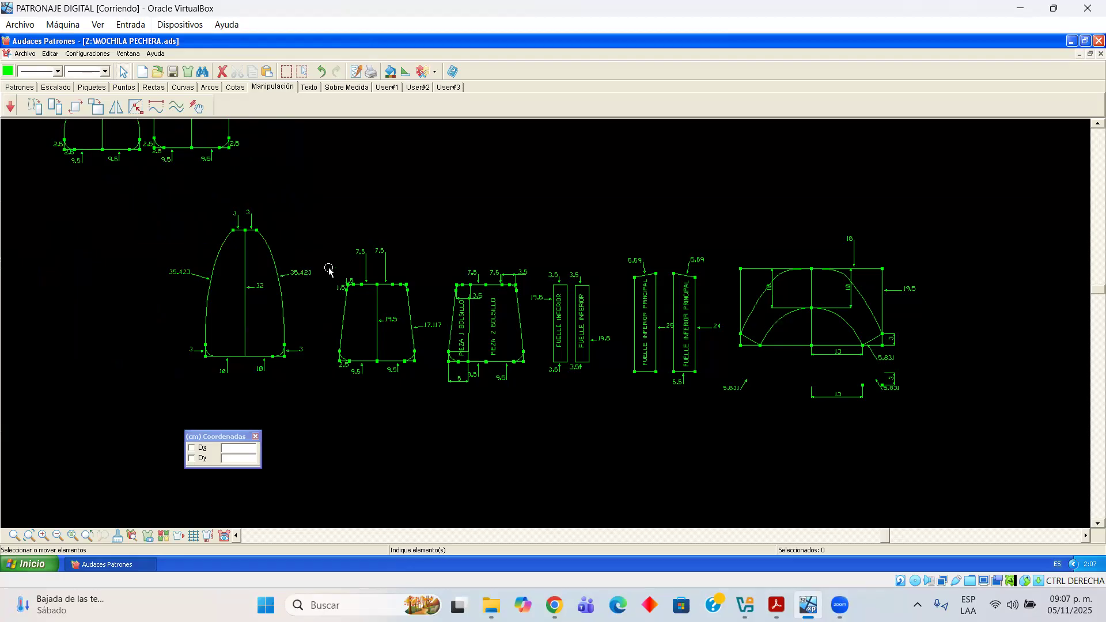
Close up the row by shifting the trapezoidal piece, the Bolsillo pieces and the Fuelle Inferior pair slightly up and towards the tall piece
left_click_drag(320, 230, 444, 390)
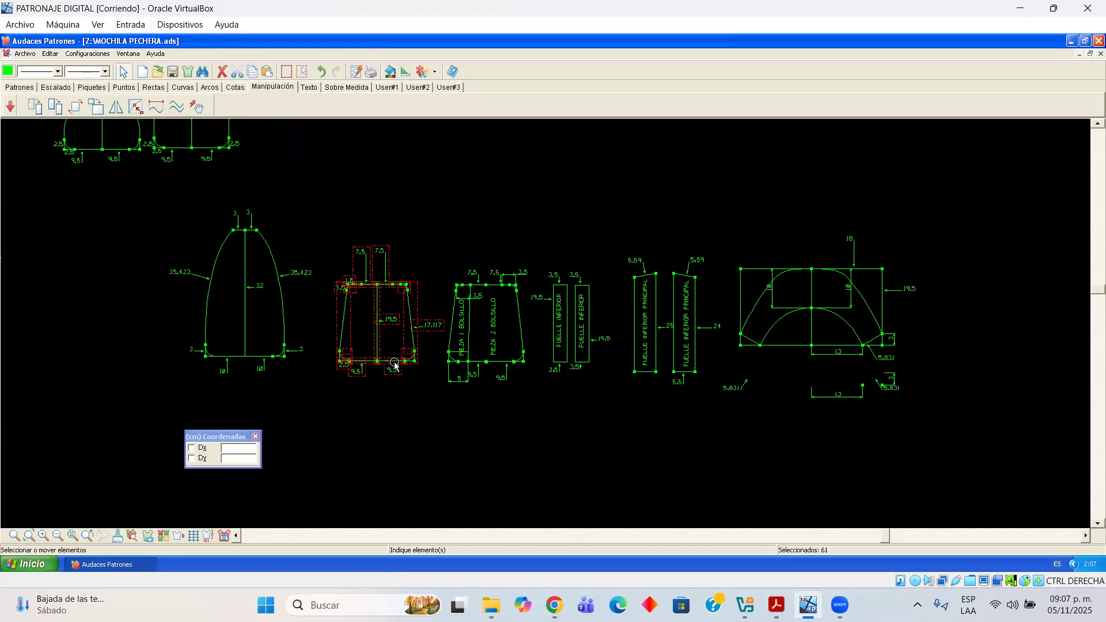
left_click_drag(384, 351, 372, 339)
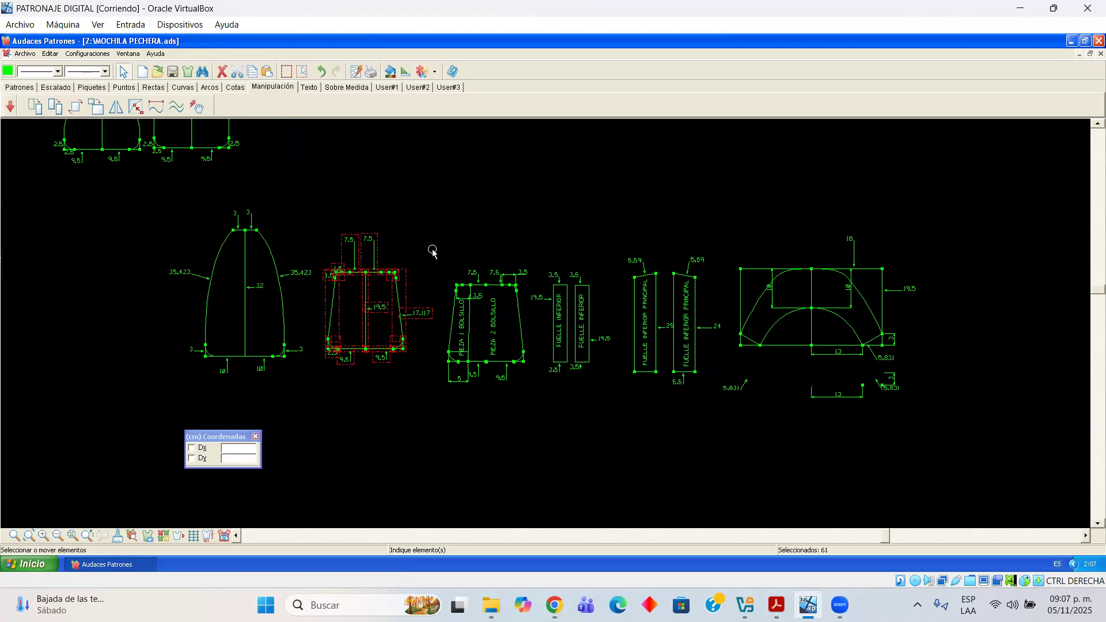
left_click_drag(436, 245, 530, 397)
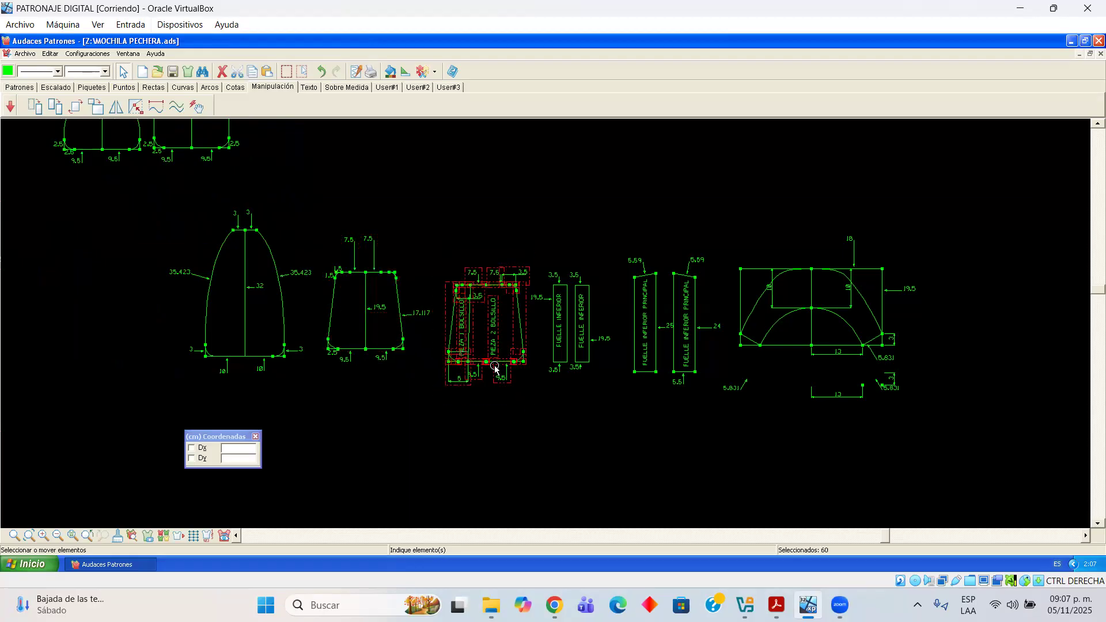
left_click_drag(492, 364, 474, 351)
left_click(503, 390)
left_click_drag(520, 251, 578, 347)
left_click(613, 376)
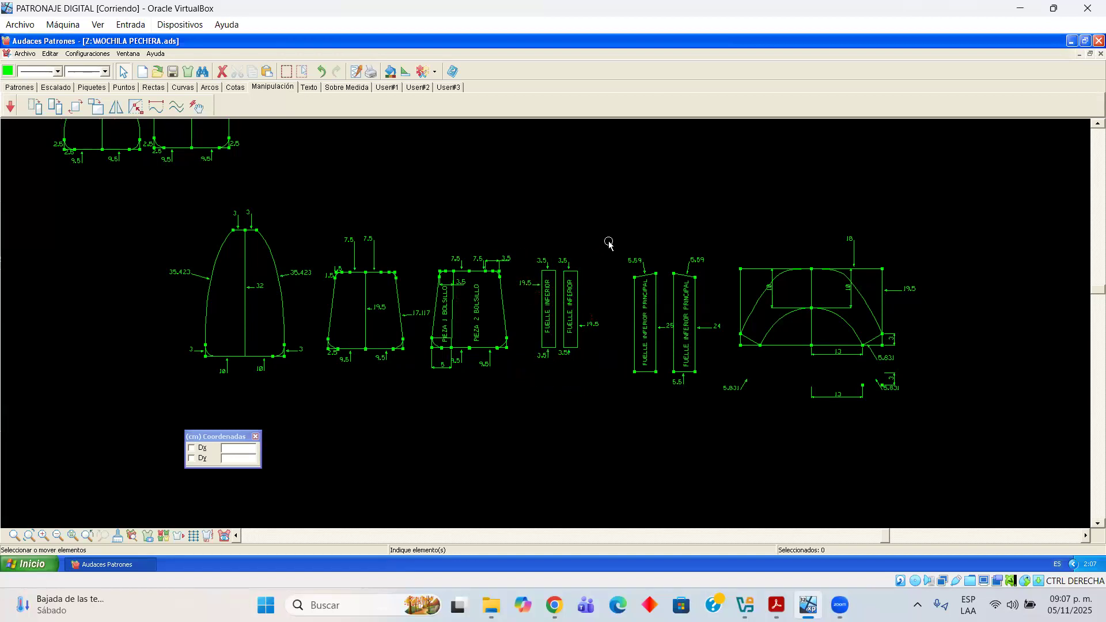
Delete the leftover dimensions and stray points below the full curved piece
mouse_move(712, 407)
left_mouse_down()
mouse_move(724, 388)
mouse_move(699, 428)
mouse_move(923, 372)
left_mouse_up()
key("Delete")
Shift the Fuelle Inferior Principal pair slightly up and towards the Fuelle Inferior pair, and bring the full curved piece closer to it
left_click_drag(607, 245, 671, 354)
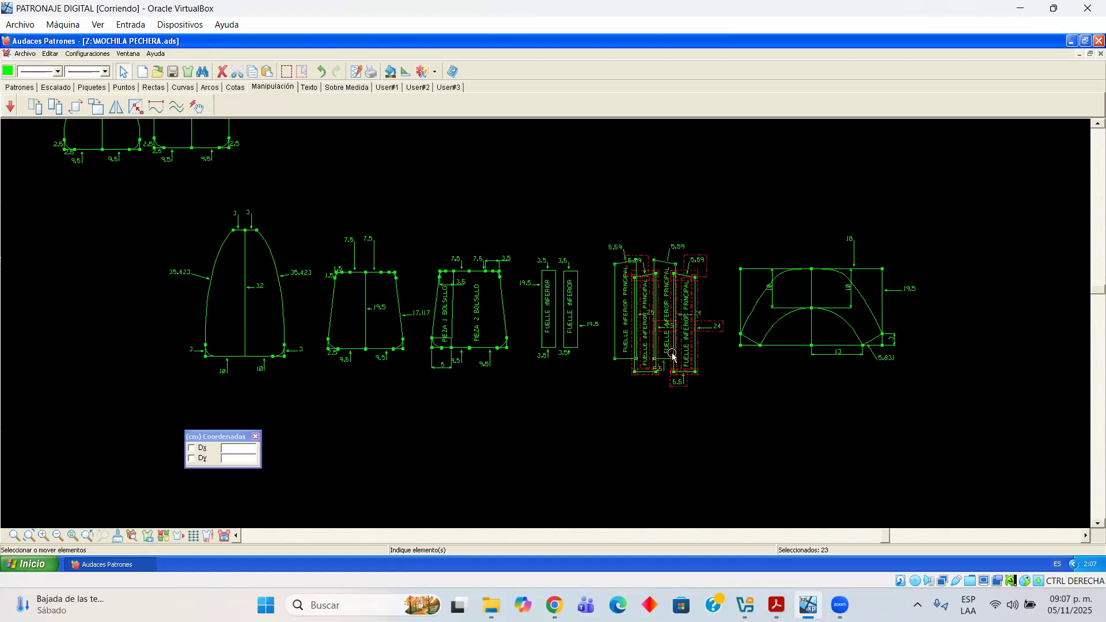
left_click(721, 380)
left_click_drag(874, 341, 914, 380)
left_click_drag(798, 307, 767, 306)
left_click(891, 361)
Reposition the full curved piece's 19.5 dimension so its arrow points at the outer vertical edge of the enclosing rectangle
left_click_drag(903, 288, 854, 297)
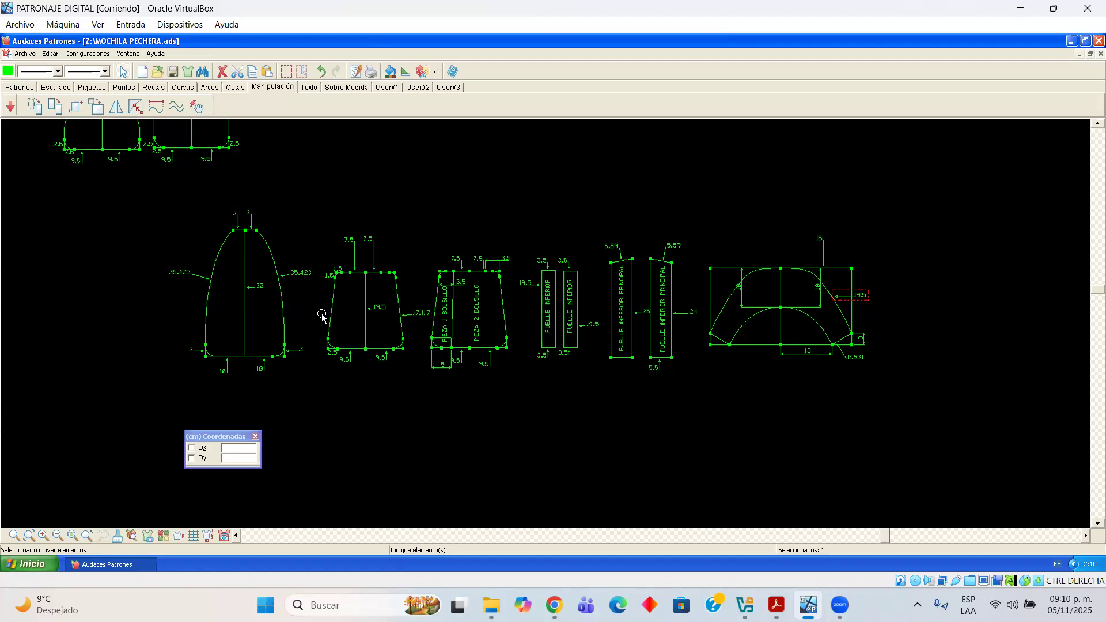
scroll(446, 340, "up", 2)
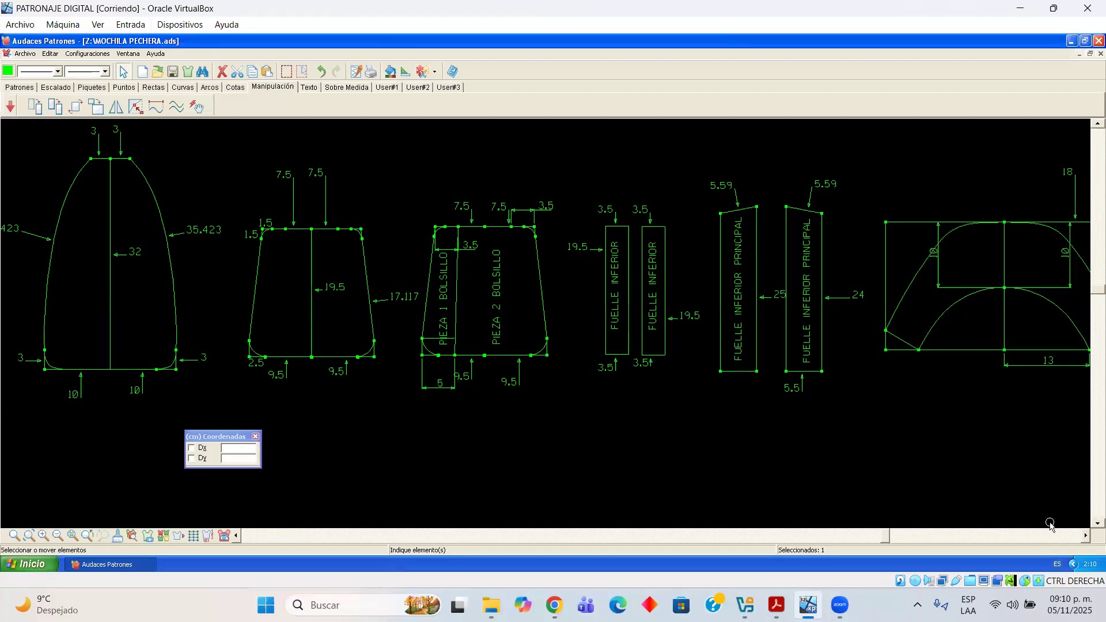
left_click(1079, 538)
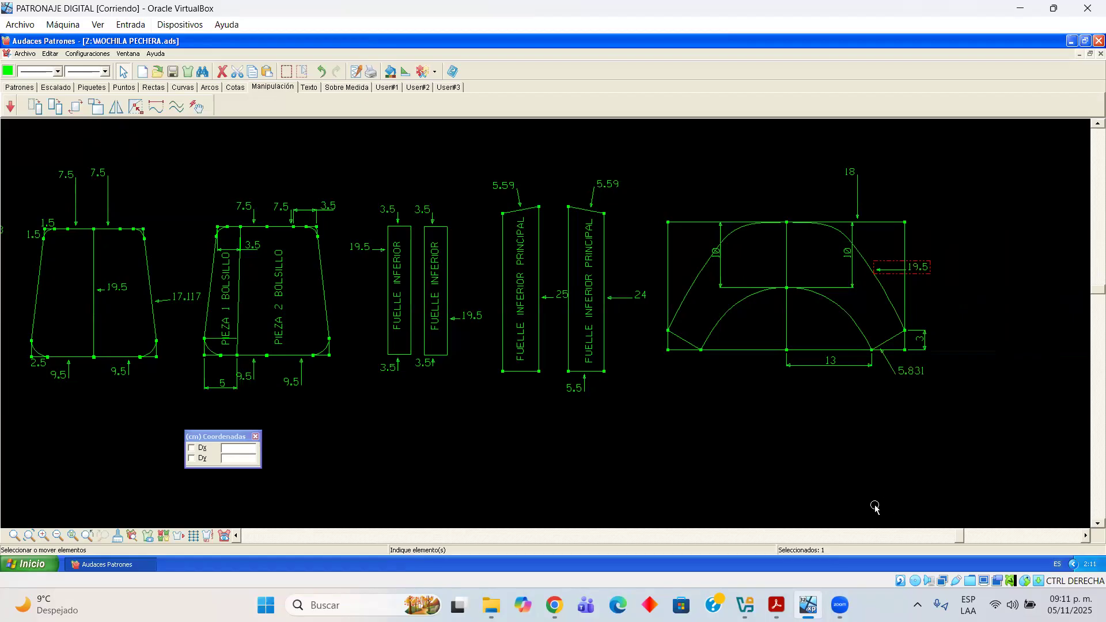
left_click(238, 536)
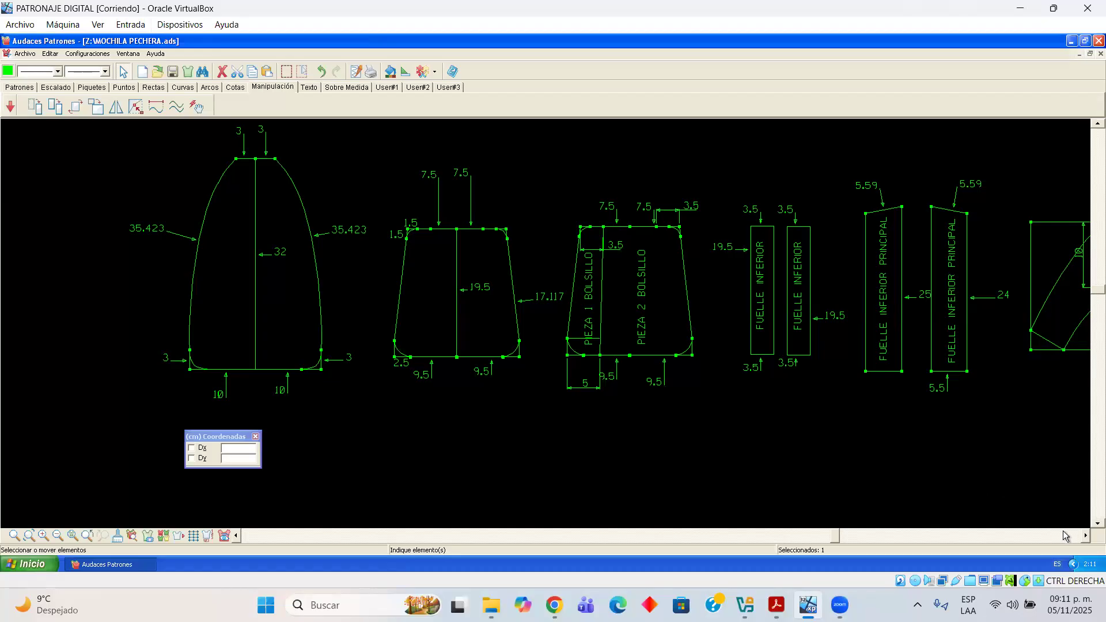
left_click(1079, 539)
left_click(1079, 539)
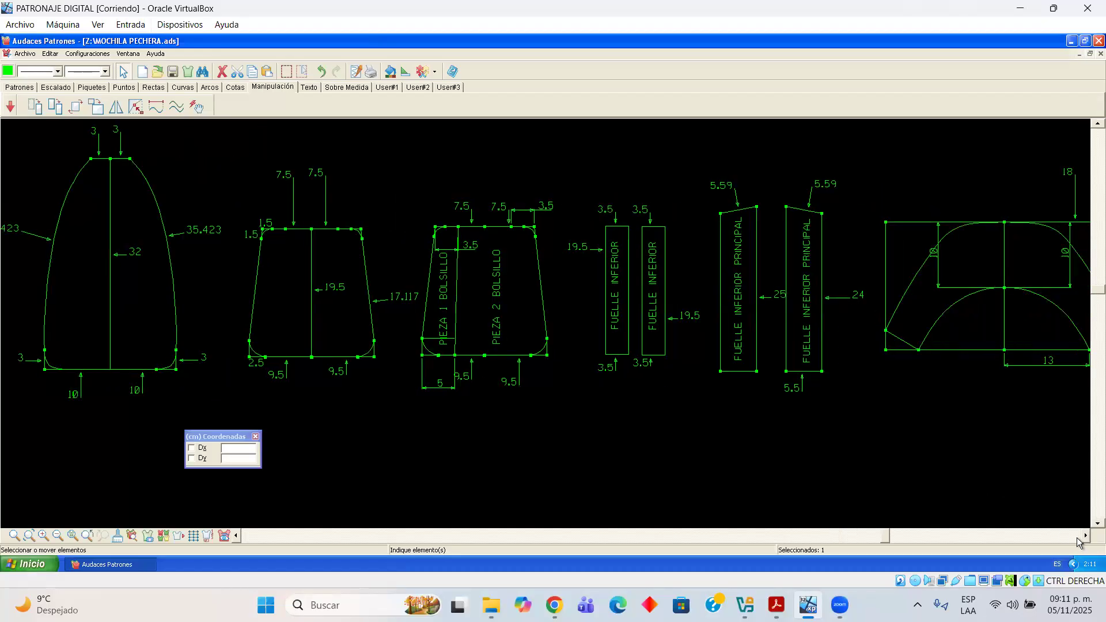
left_click(1079, 539)
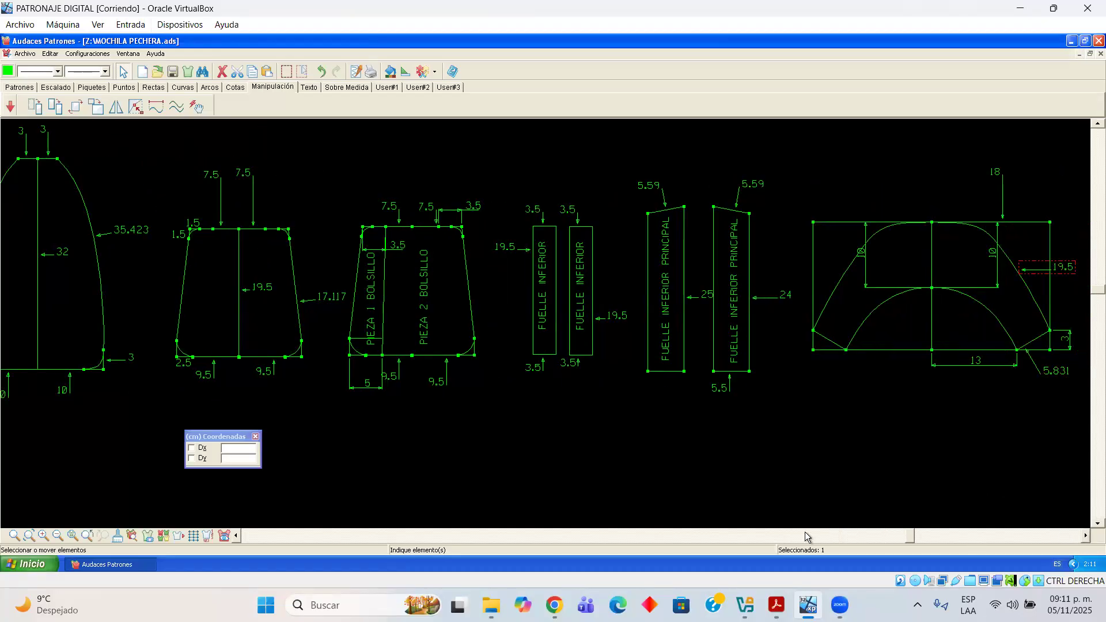
scroll(682, 457, "down", 1)
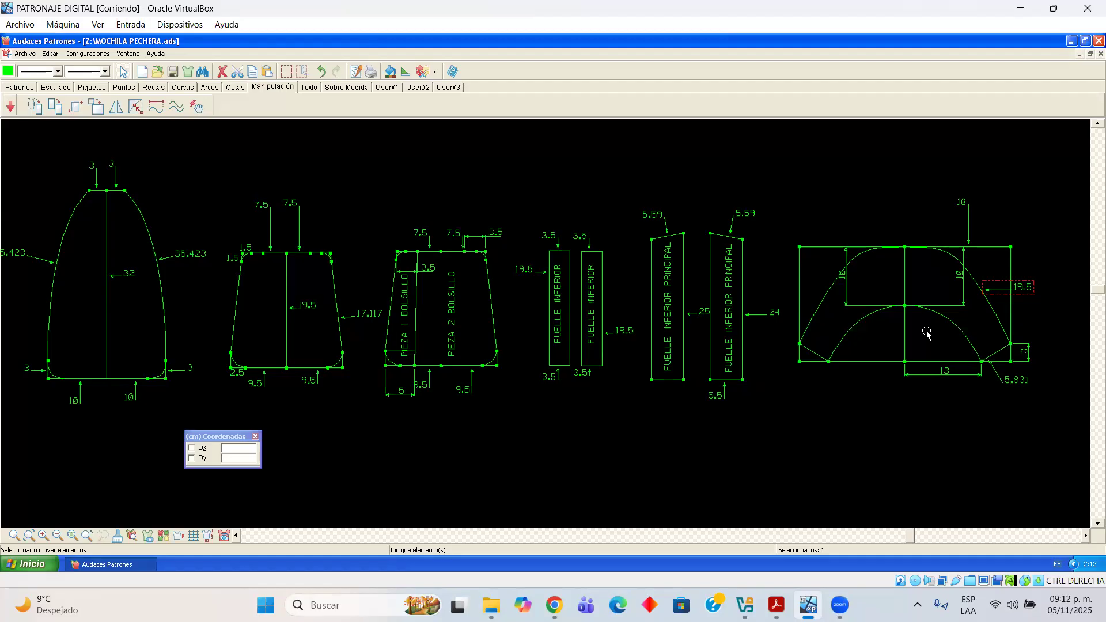
mouse_move(1022, 293)
left_mouse_down()
mouse_move(1059, 299)
mouse_move(1016, 288)
mouse_move(1044, 292)
left_mouse_up()
left_click(1042, 308)
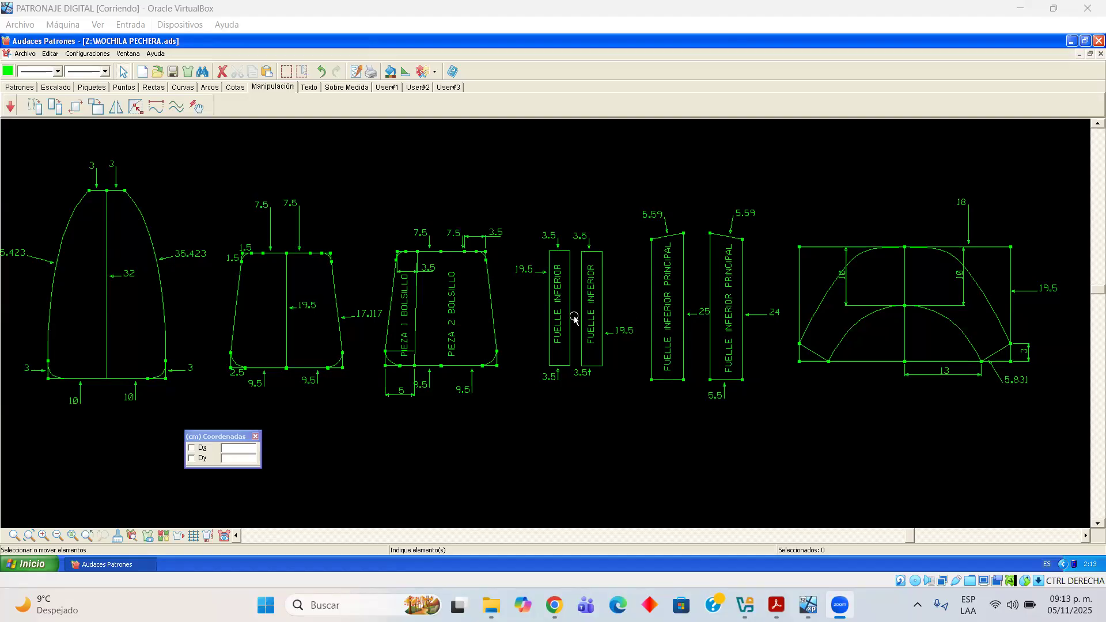
Draw a narrow rectangle 2 cm wide and 28 cm high in the empty area beyond the full curved piece
left_click(1081, 536)
scroll(909, 433, "up", 1)
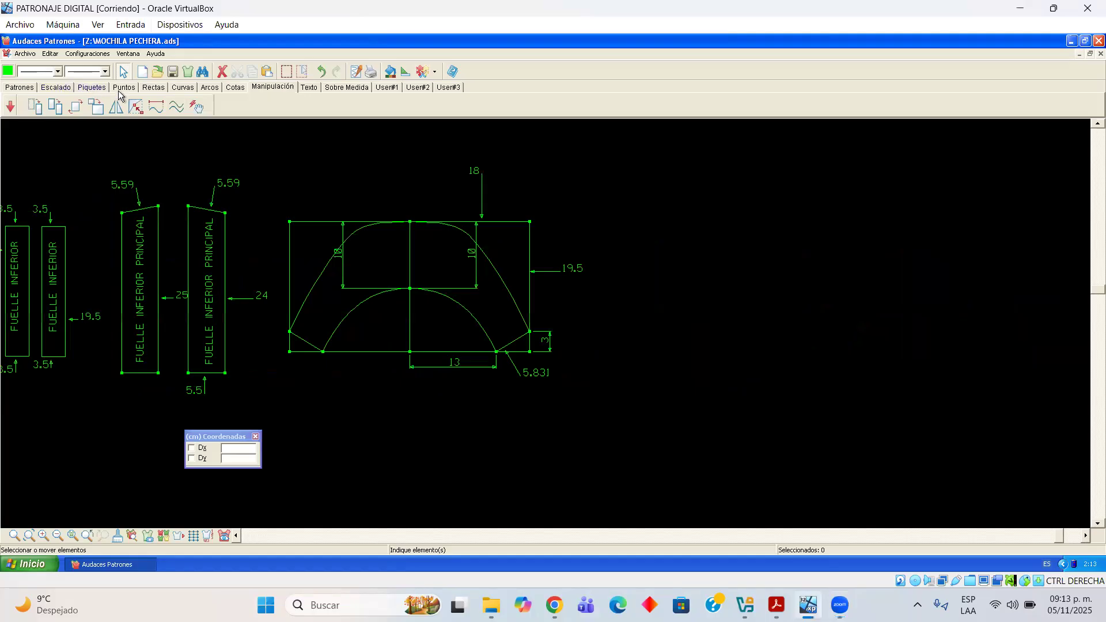
left_click(153, 87)
left_click(55, 106)
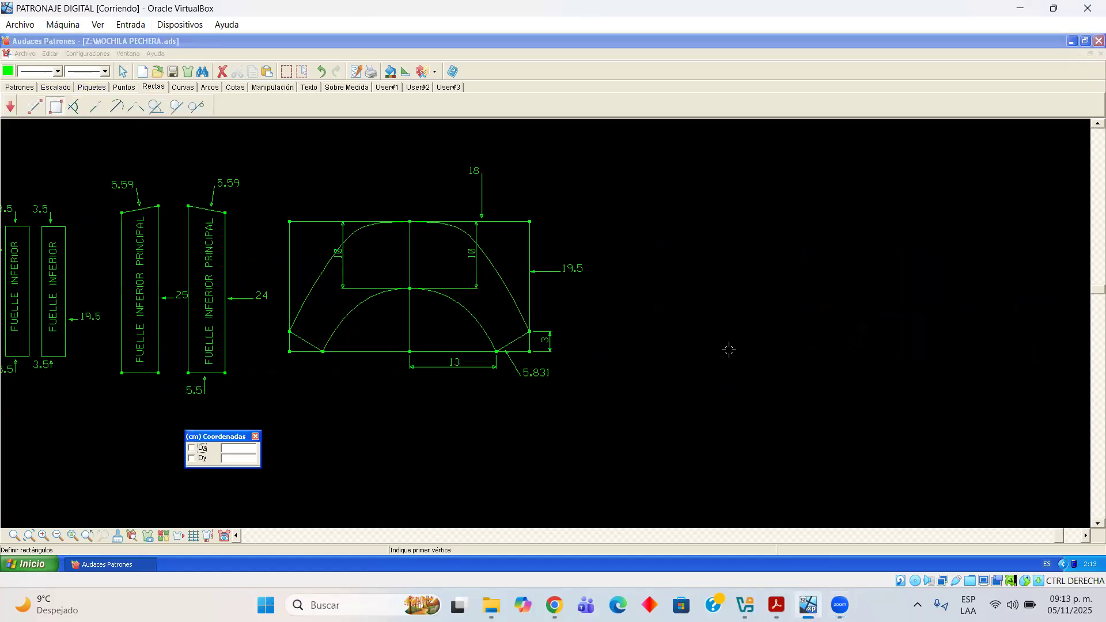
left_click(626, 152)
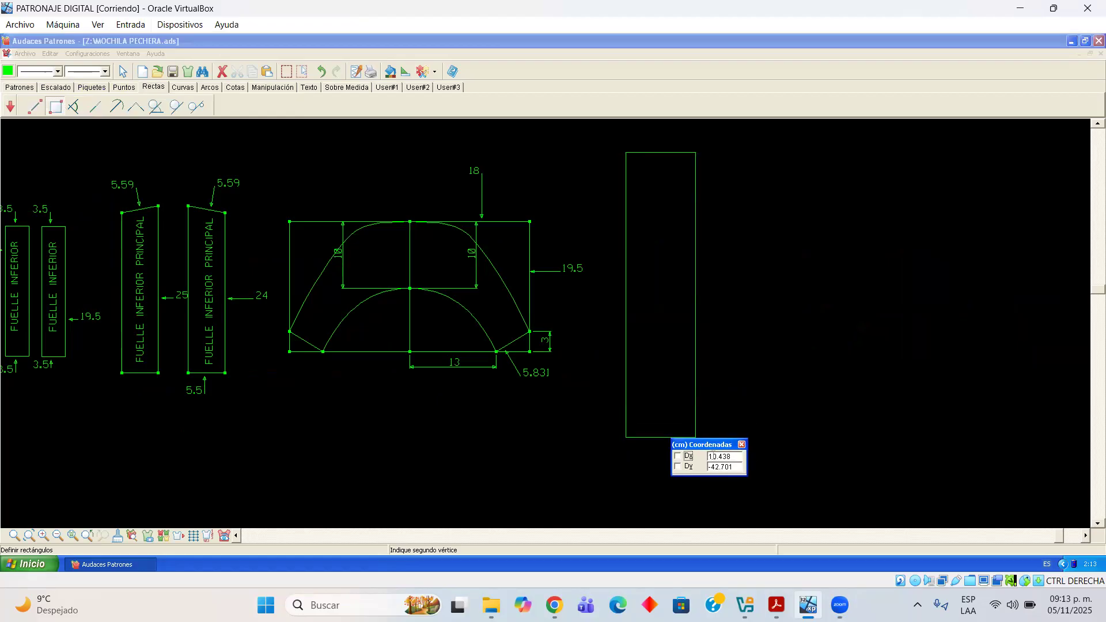
left_click_drag(736, 457, 687, 459)
type("2")
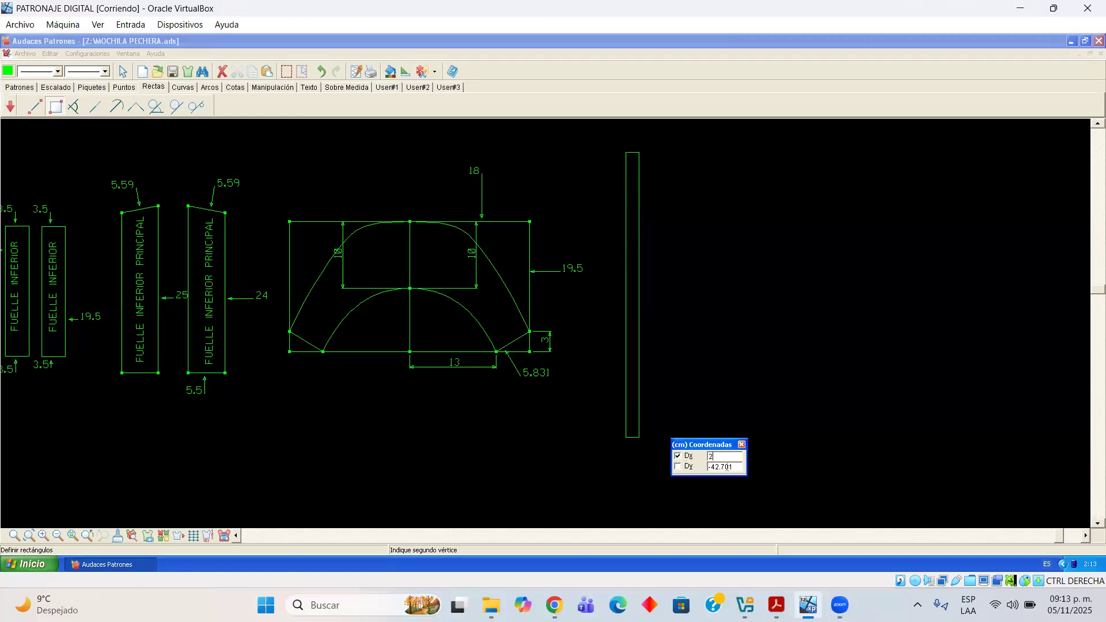
key("Tab")
type("-28")
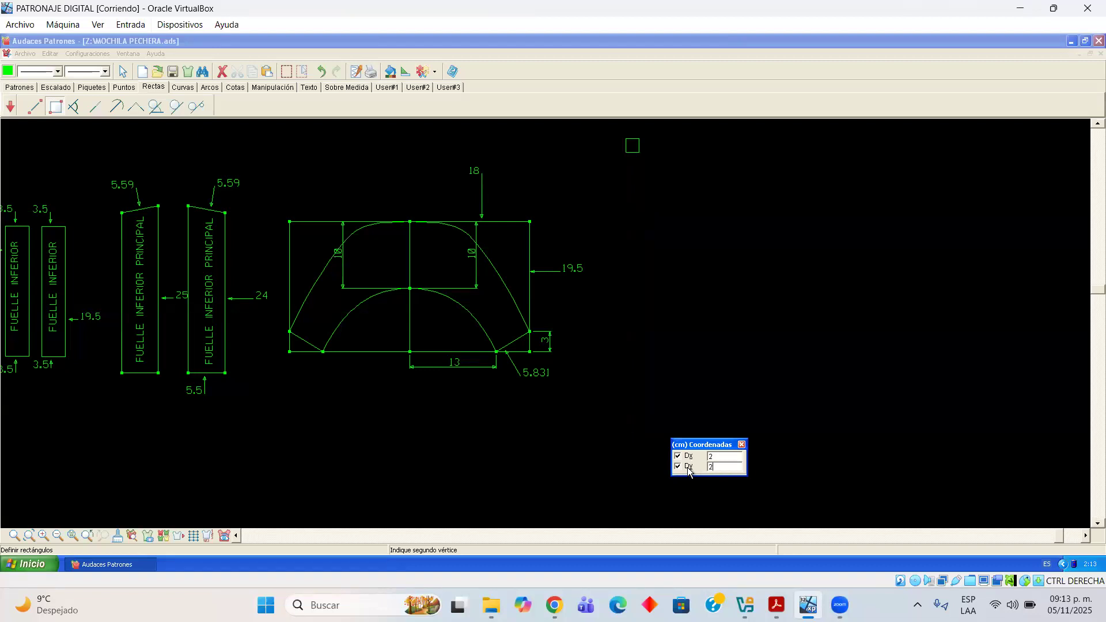
key("Return")
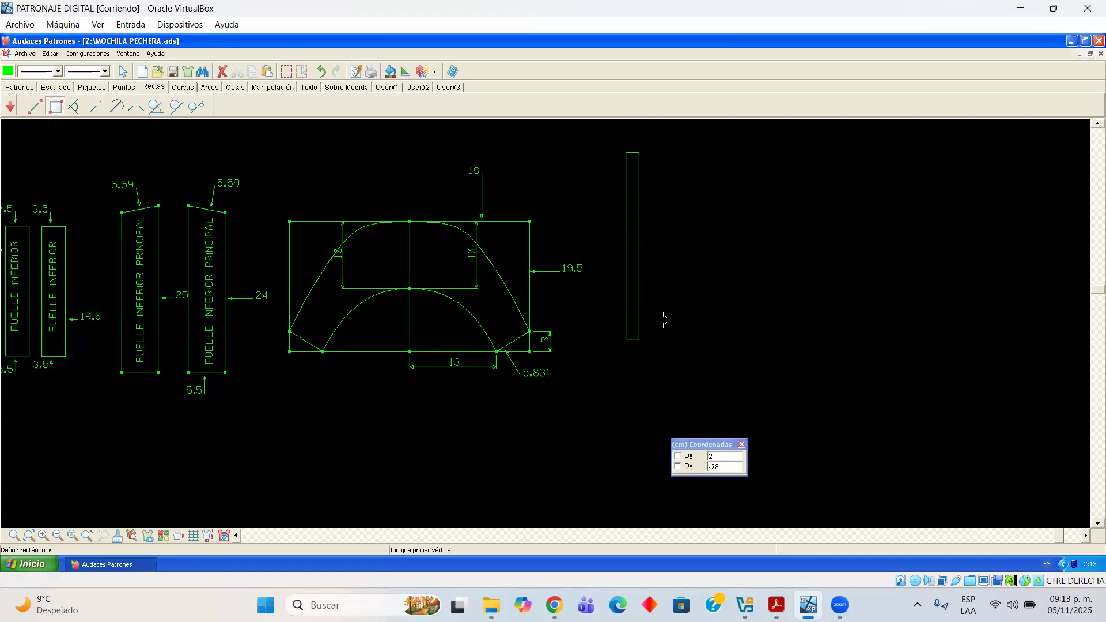
left_click(696, 345)
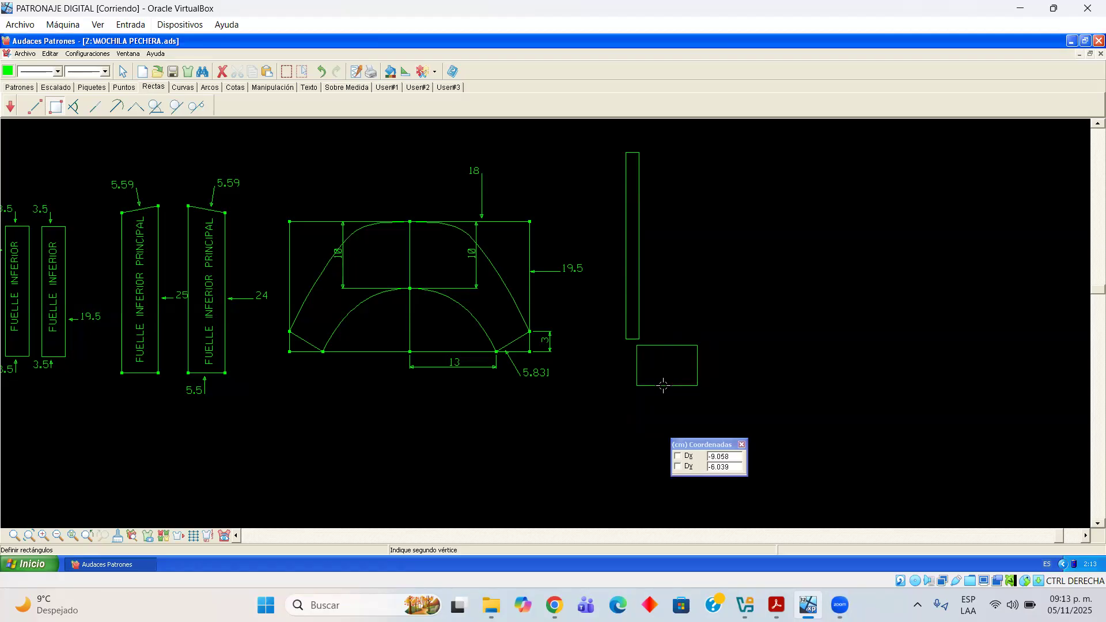
key("Escape")
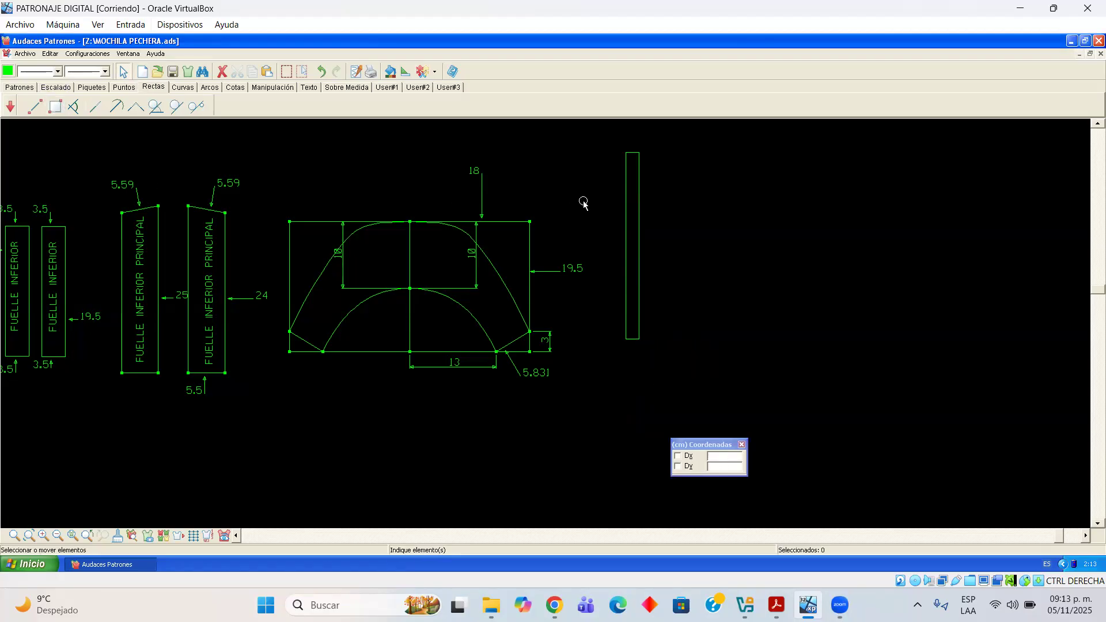
Move the narrow 28 cm strip down so it sits level with the curved piece, and adjust the gap between them
left_click(637, 328)
left_click_drag(637, 328, 657, 362)
left_click(702, 369)
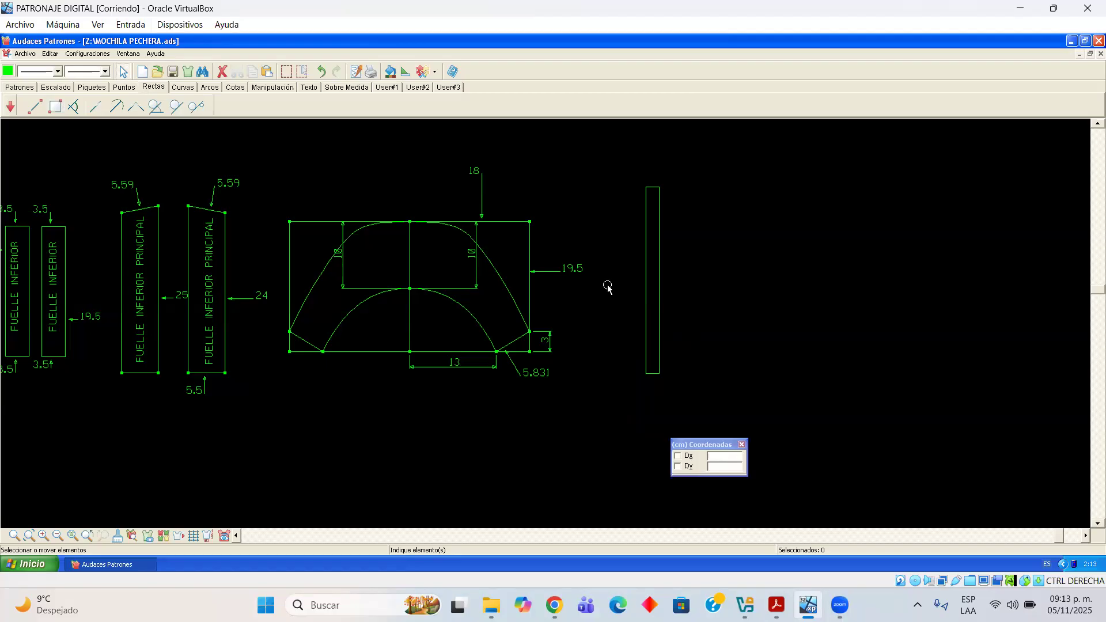
scroll(649, 297, "up", 1)
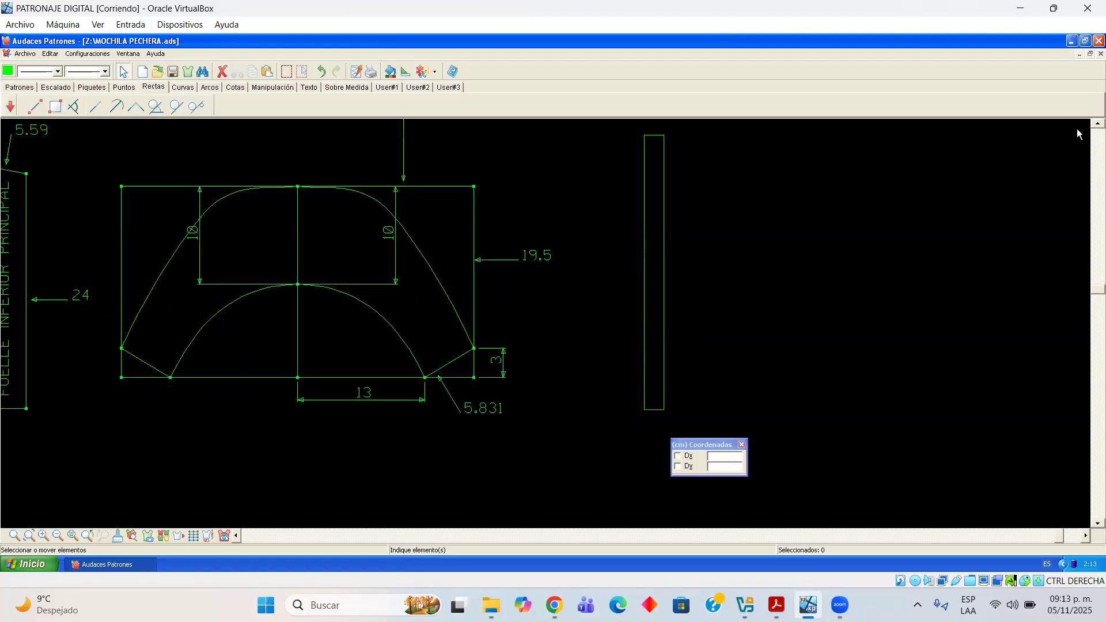
scroll(1017, 168, "up", 1)
left_click_drag(612, 158, 694, 475)
left_click_drag(650, 423, 624, 428)
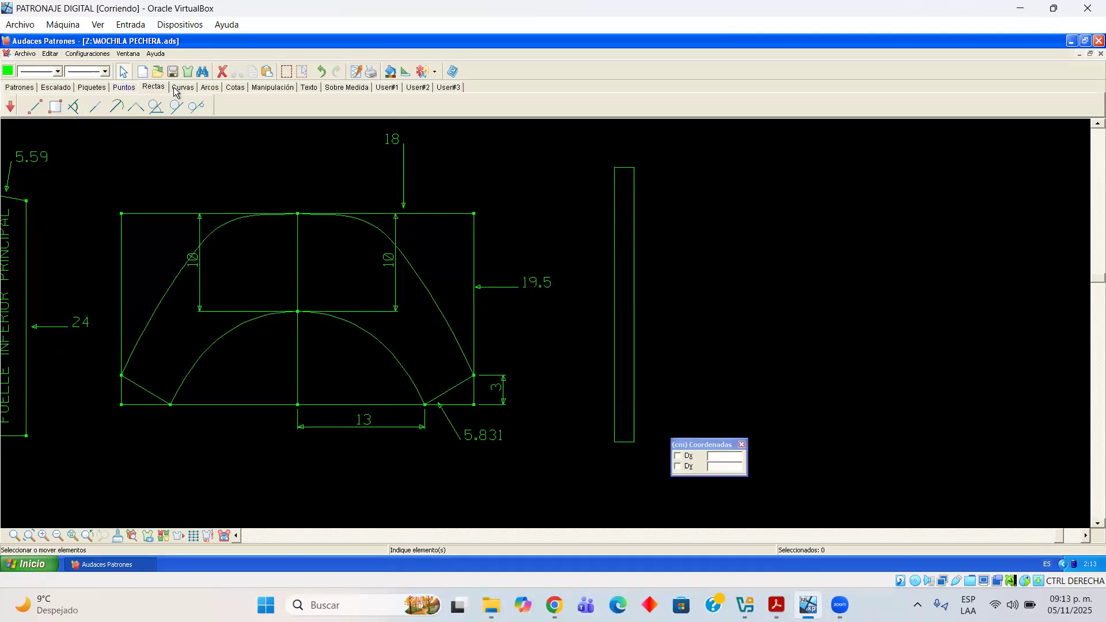
Add perimeter dimensions to the narrow strip's long side and its lower short edge, placing both outside the outline
left_click(226, 87)
left_click(116, 106)
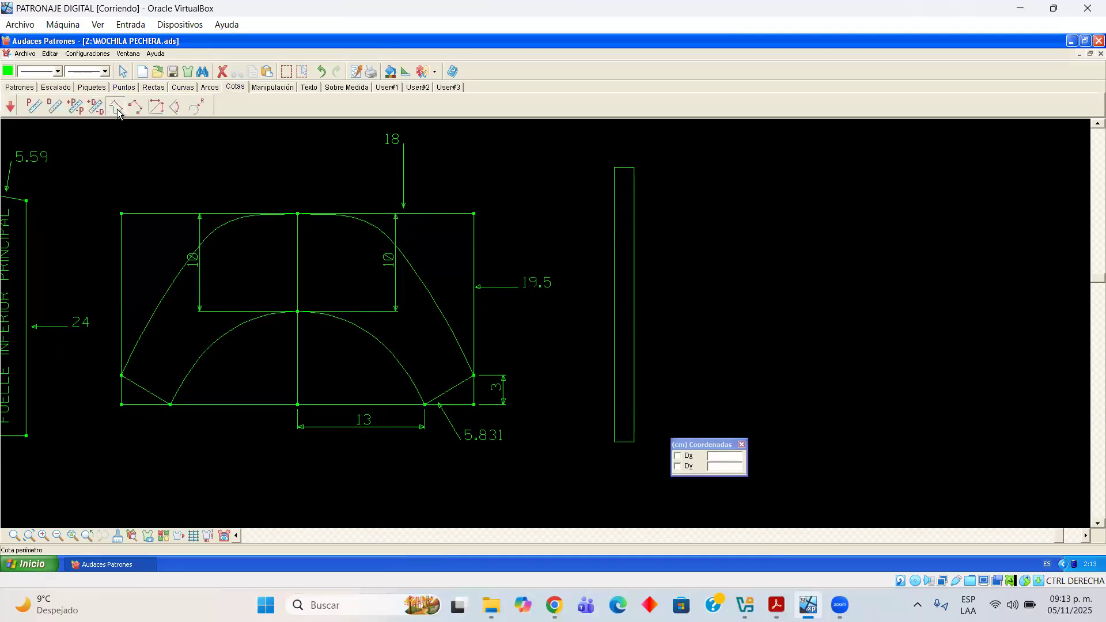
left_click(631, 273)
left_click(638, 282)
left_click(623, 442)
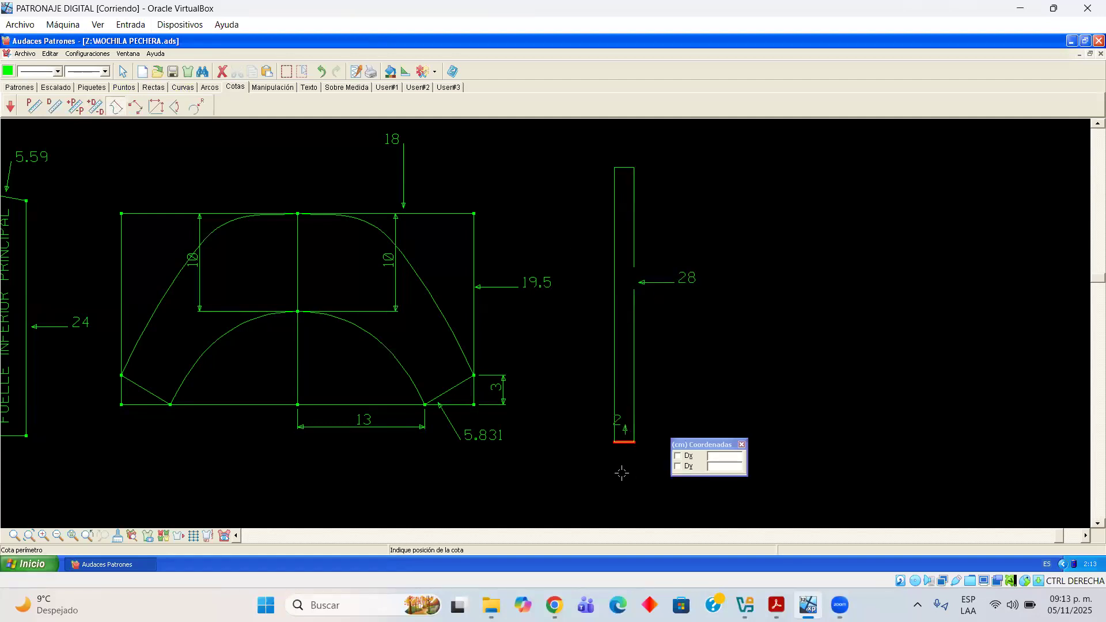
left_click(624, 479)
left_click(122, 71)
Review the row of dimensioned pattern pieces from the new narrow strip back to the tall 32 cm piece
scroll(691, 336, "down", 4)
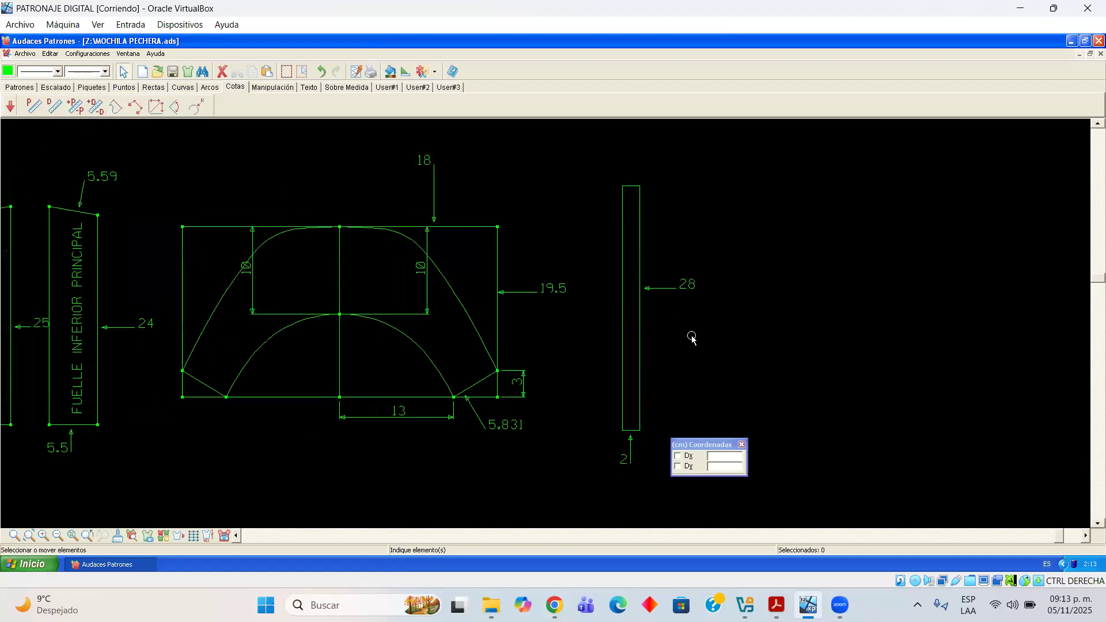
scroll(691, 336, "up", 2)
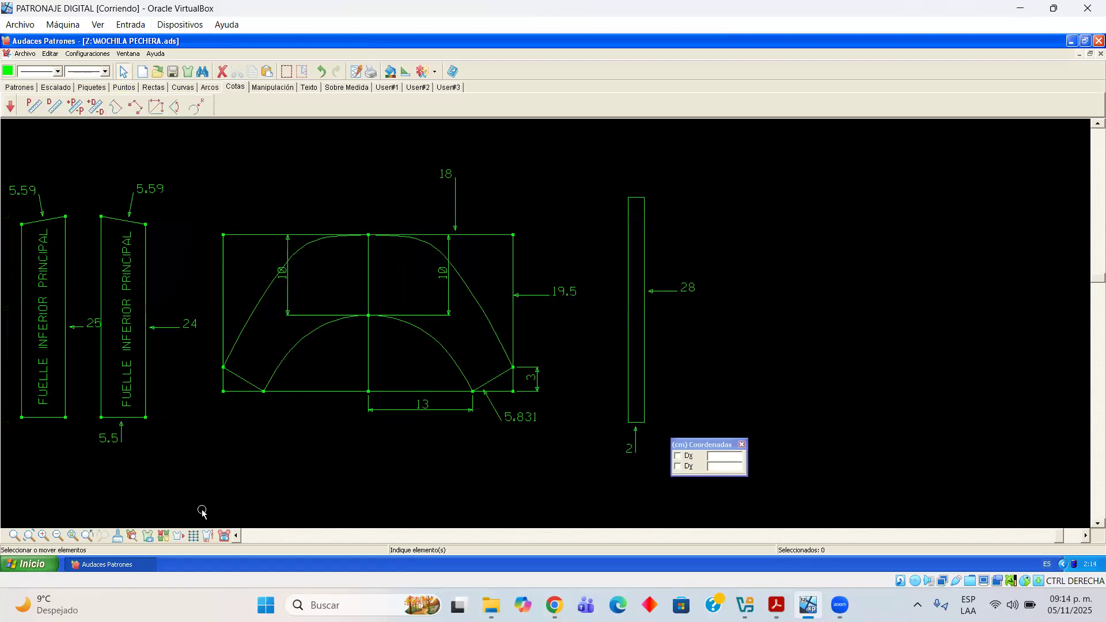
left_click(236, 535)
left_click(236, 536)
left_click(236, 538)
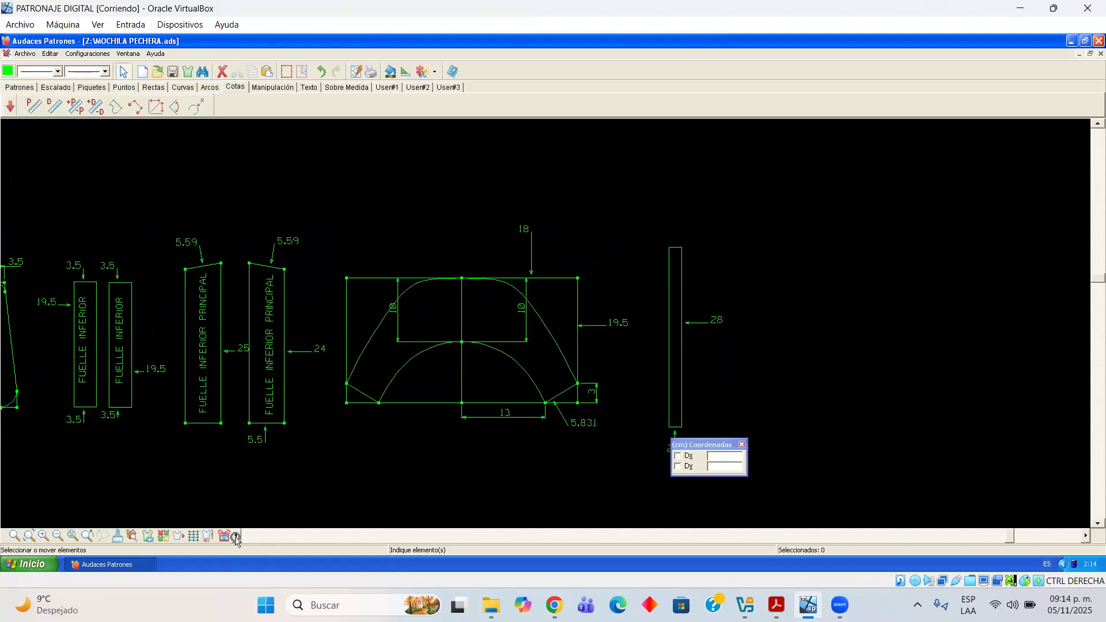
left_click(236, 535)
left_click(236, 536)
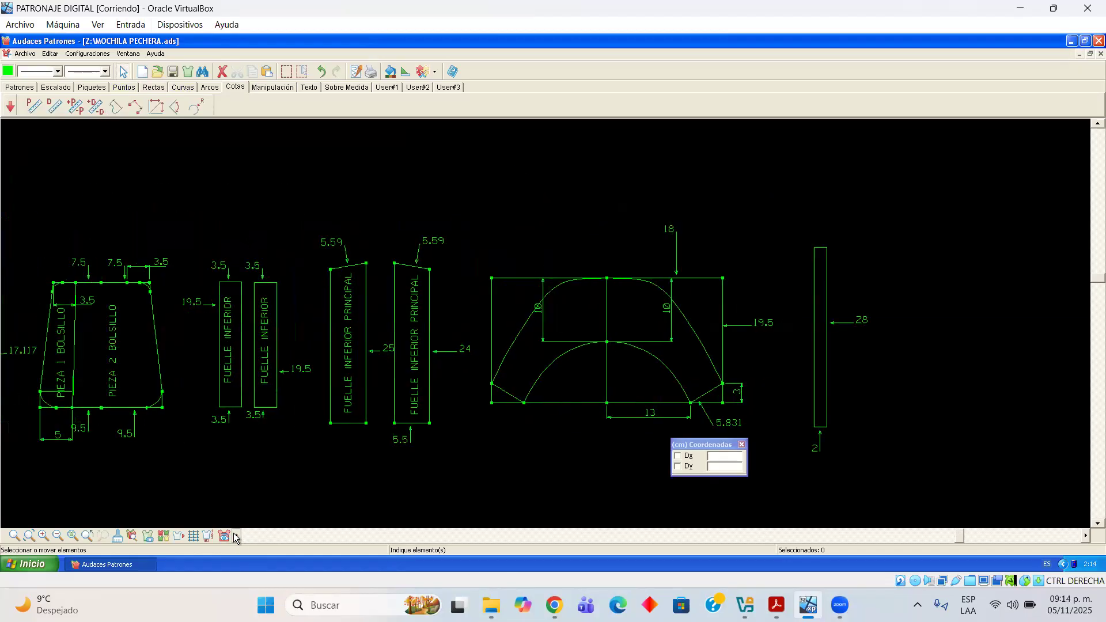
left_click(235, 537)
left_click(235, 537)
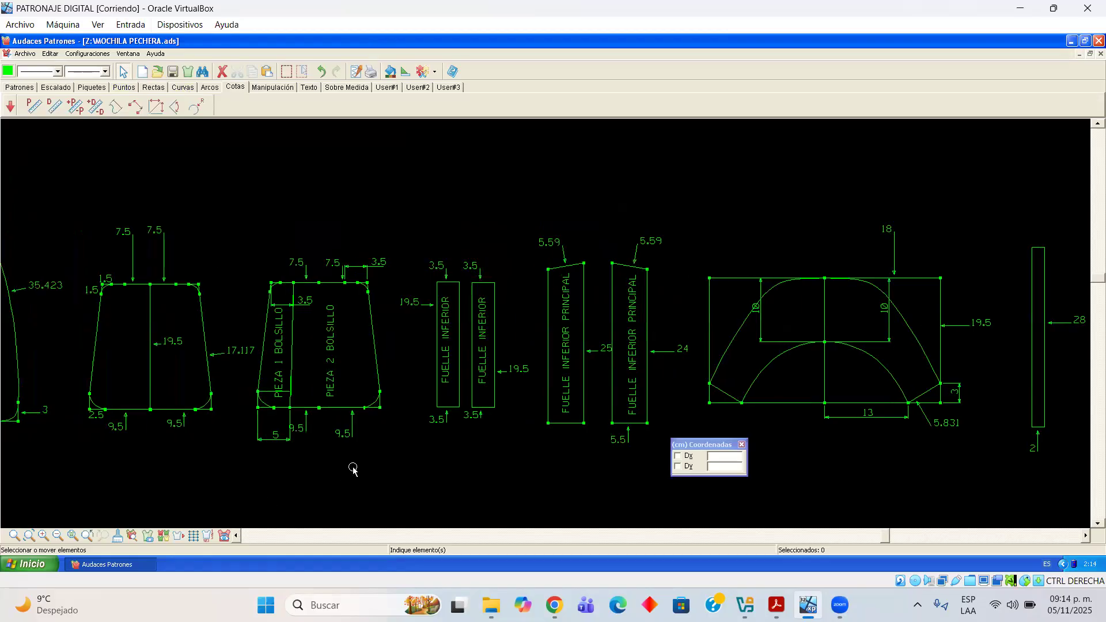
scroll(353, 469, "down", 1)
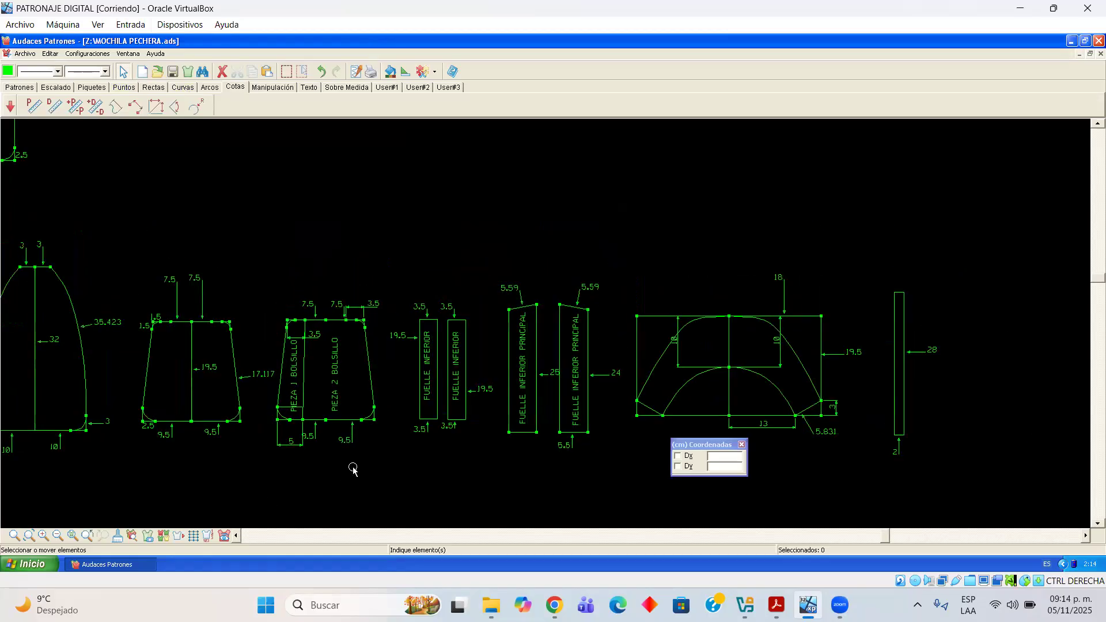
left_click(240, 536)
left_click(240, 537)
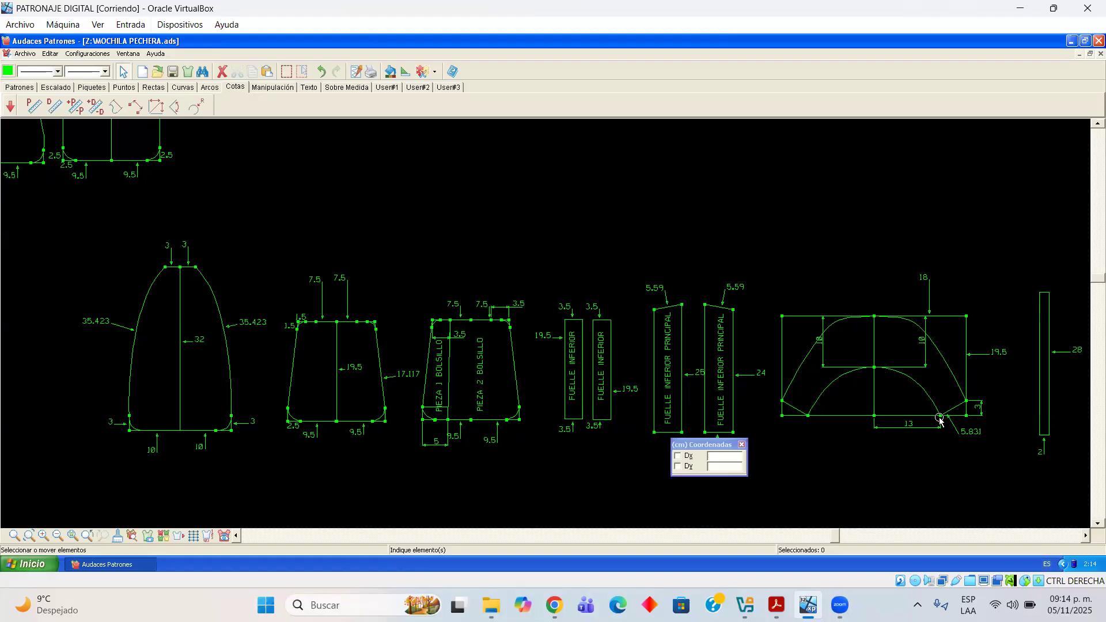
Consult the labelled backpack photo in the Acrobat PDF, temporarily mark the upper panel's centre with a red line, and return to Audaces Patrones
left_click(775, 604)
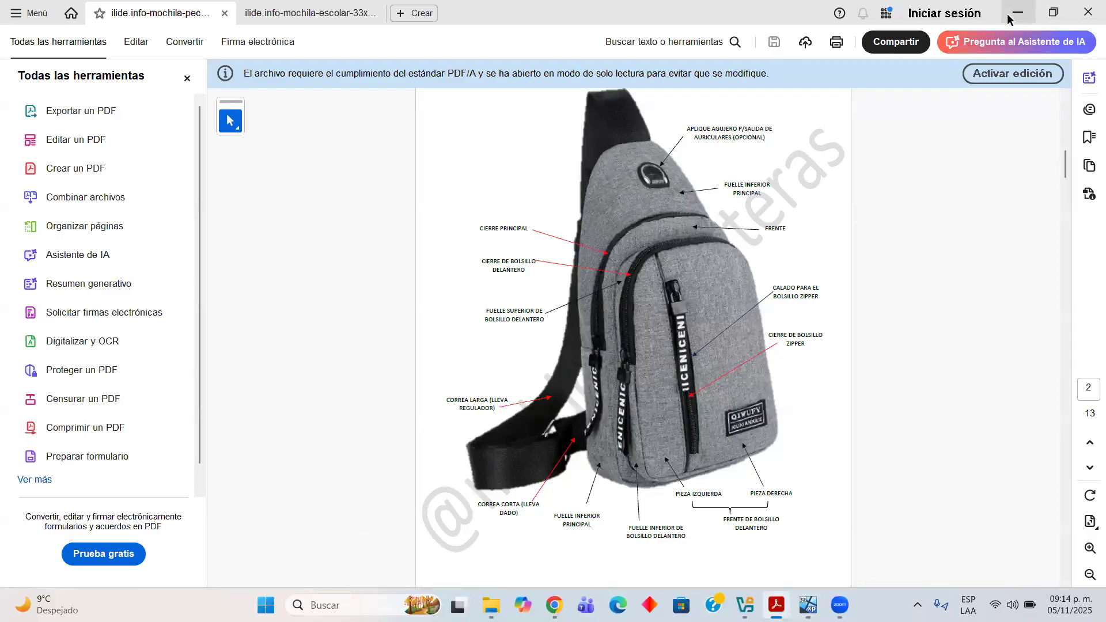
key("alt+Tab")
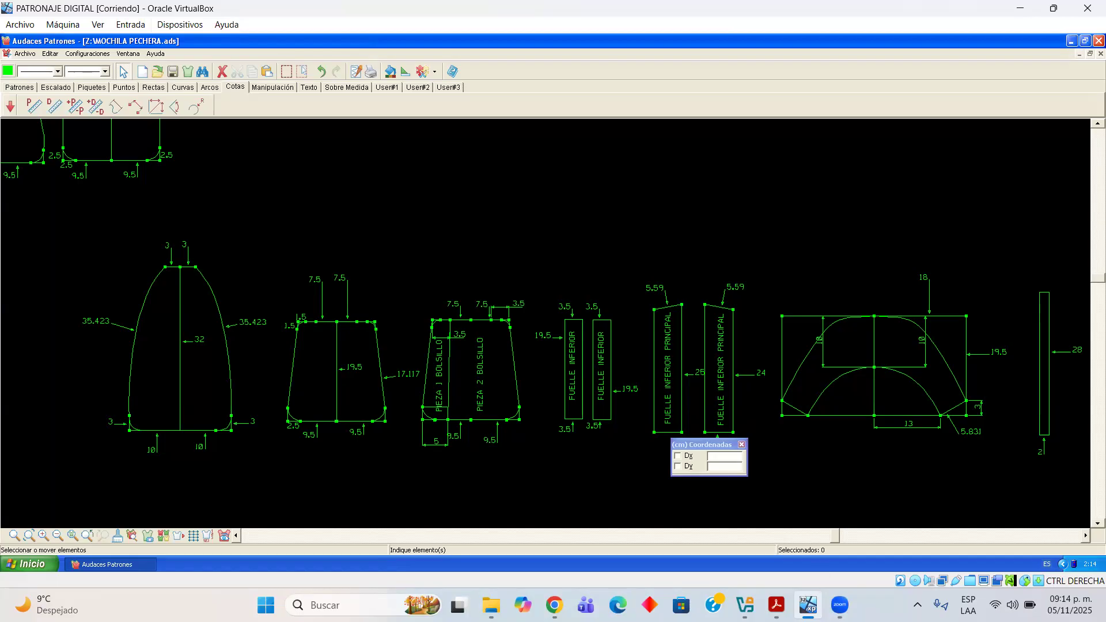
left_click(808, 605)
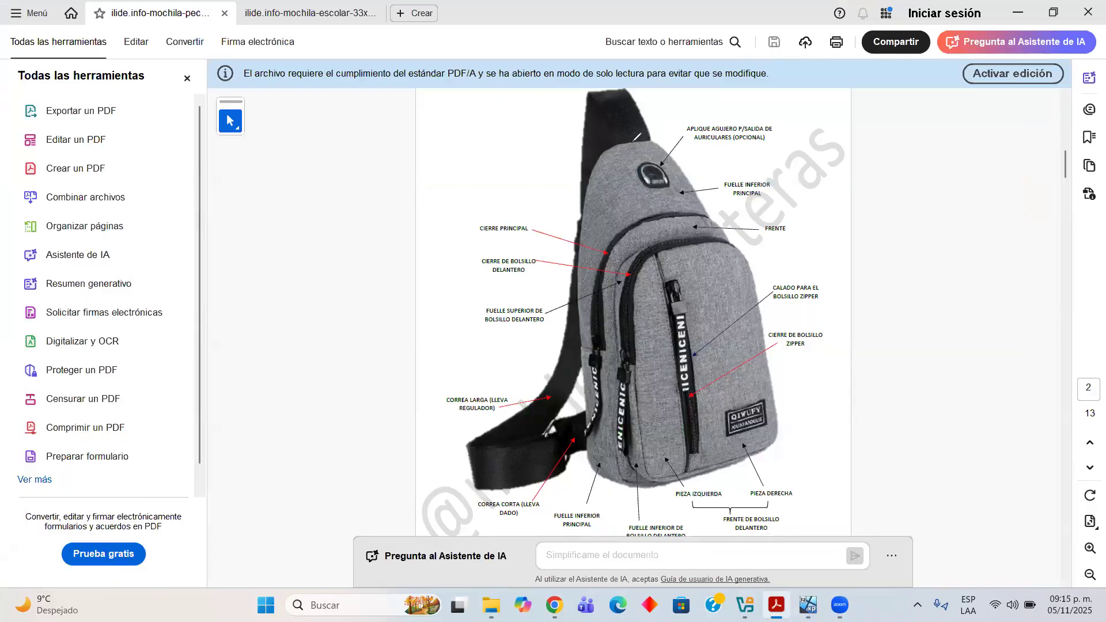
left_click_drag(632, 143, 662, 212)
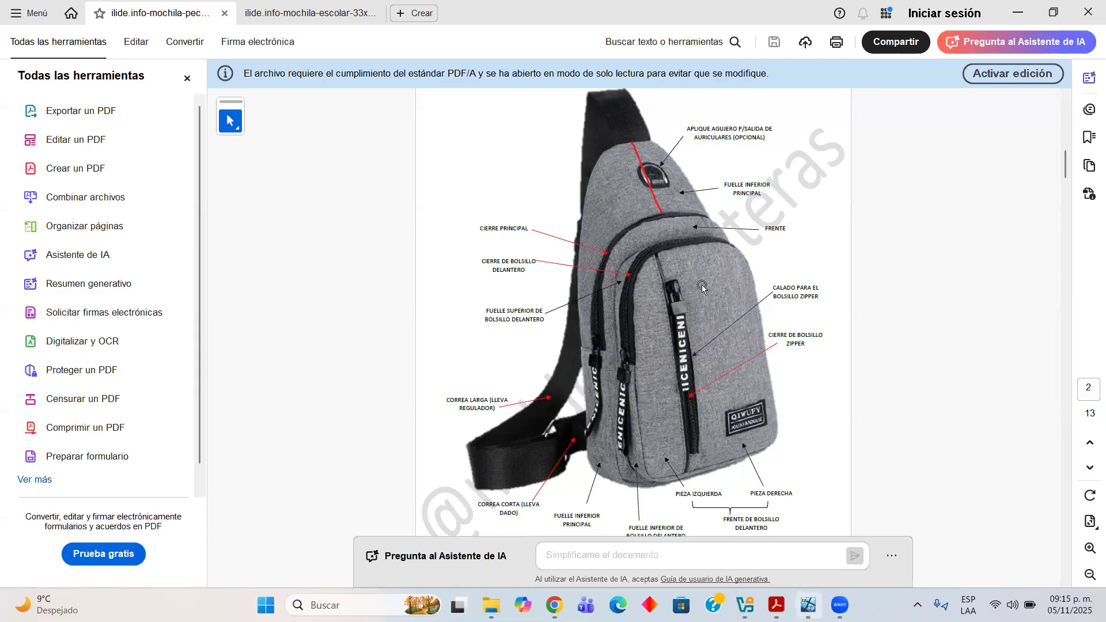
left_click(808, 604)
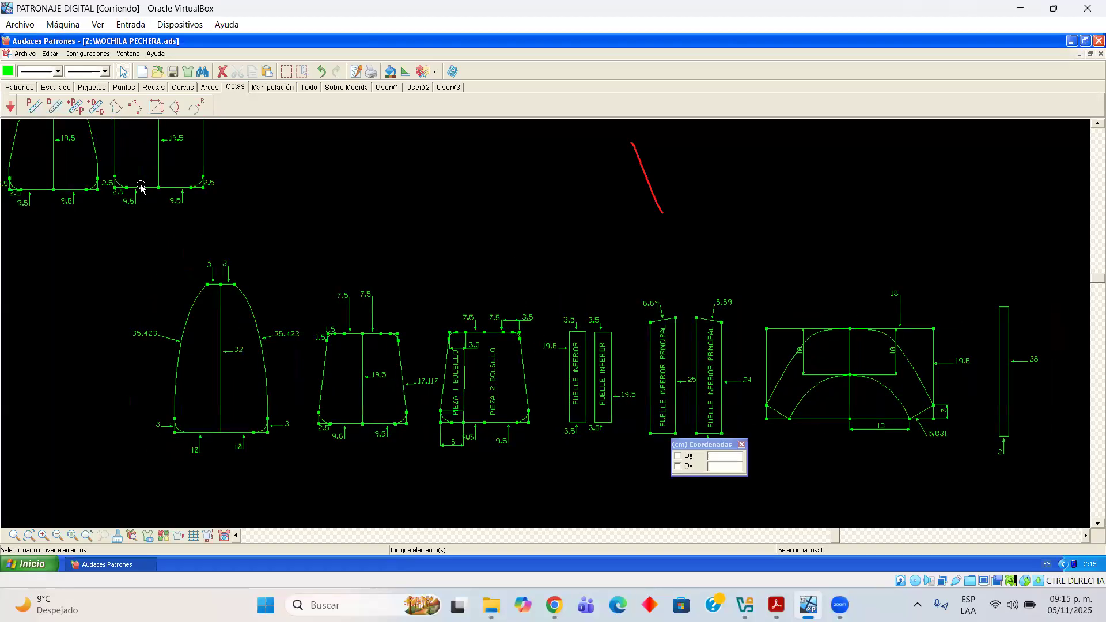
mouse_move(543, 246)
left_mouse_down()
mouse_move(627, 194)
mouse_move(748, 148)
left_mouse_up()
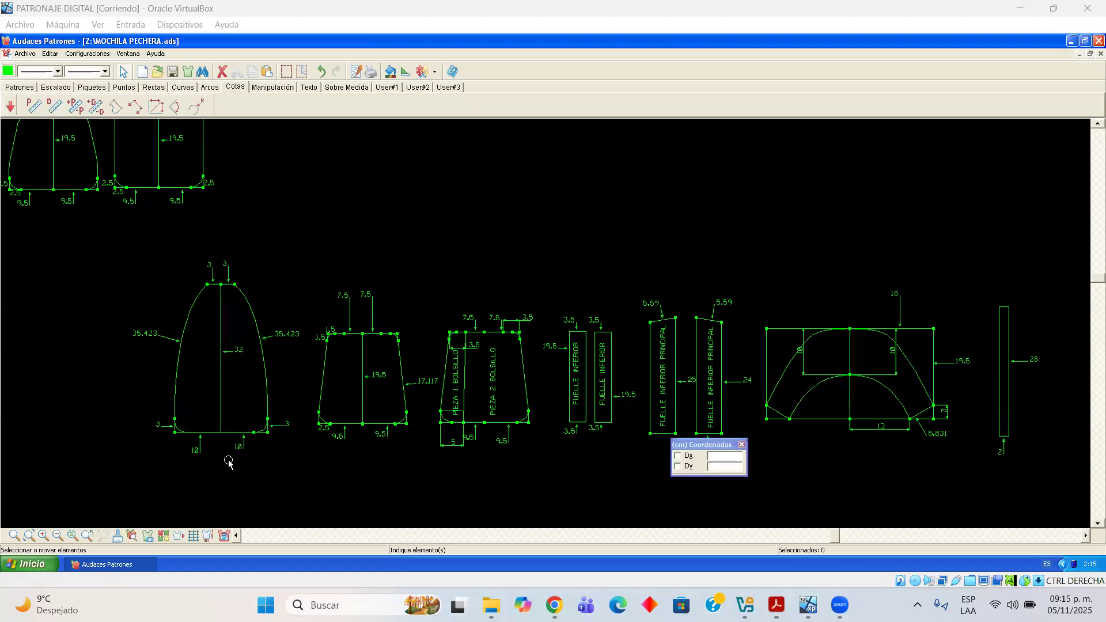
Consult the backpack photo in the Acrobat PDF, temporarily mark the pocket zipper area in red, and return to Audaces Patrones
left_click(776, 605)
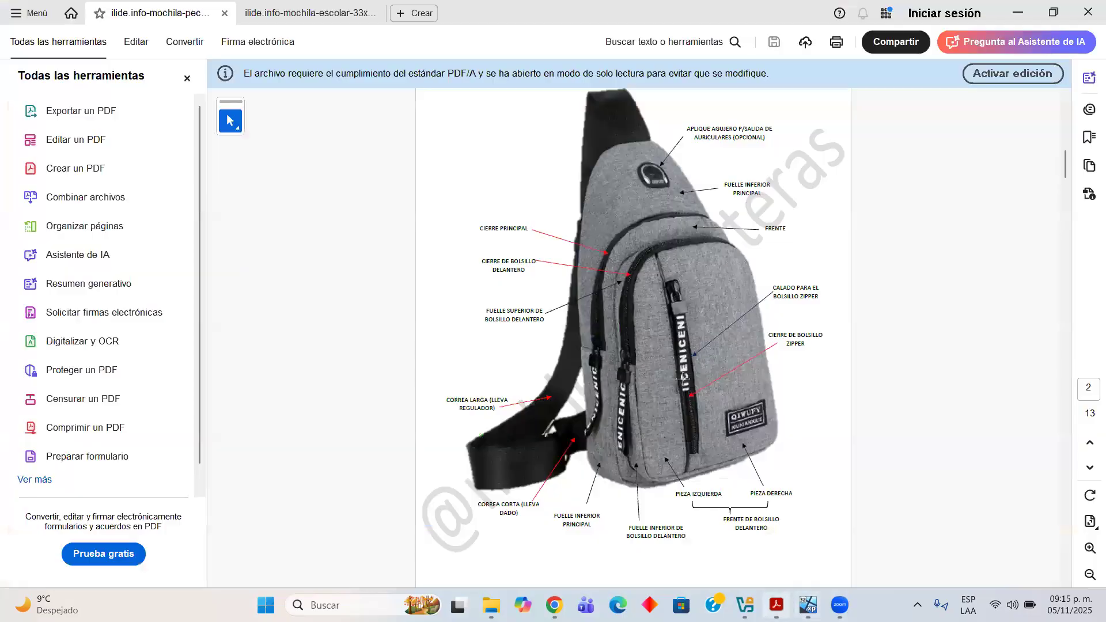
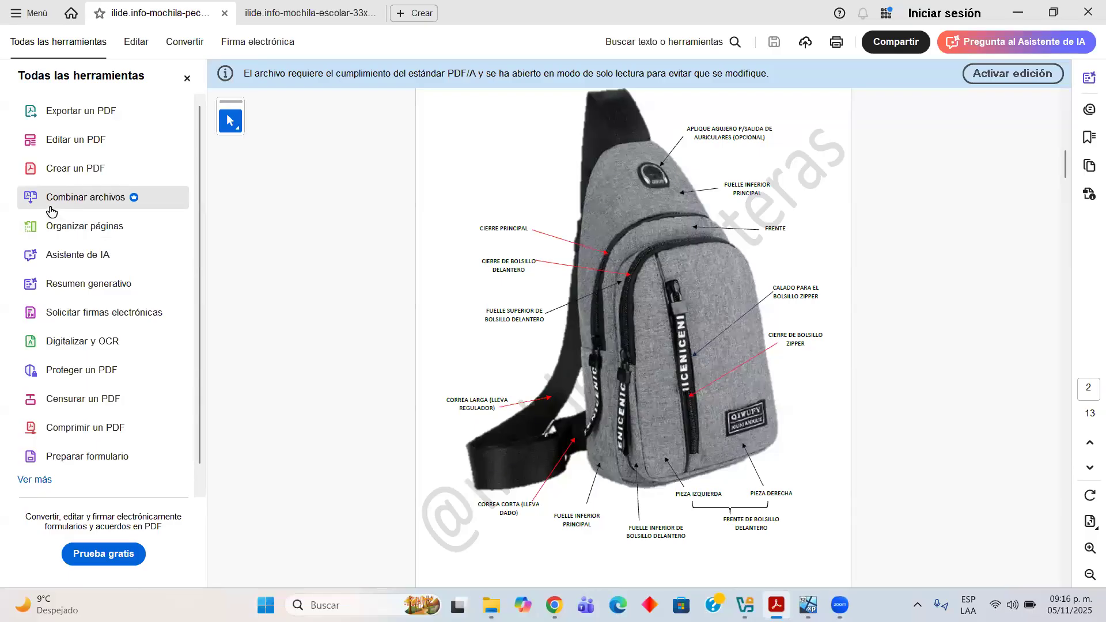
left_click_drag(689, 350, 746, 344)
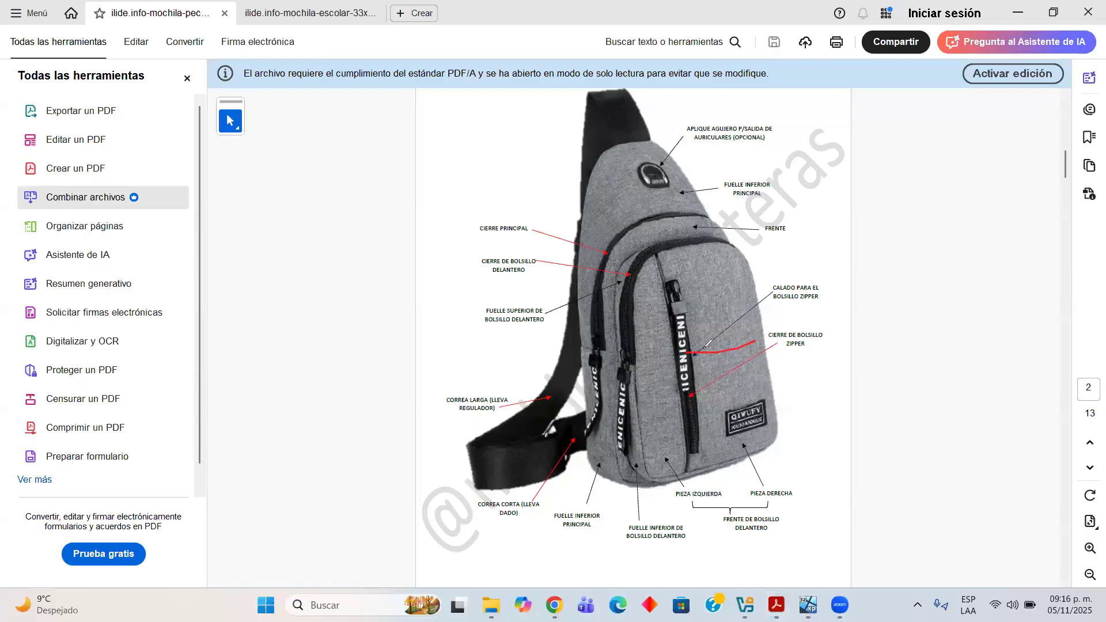
left_click_drag(681, 330, 759, 312)
left_click(808, 605)
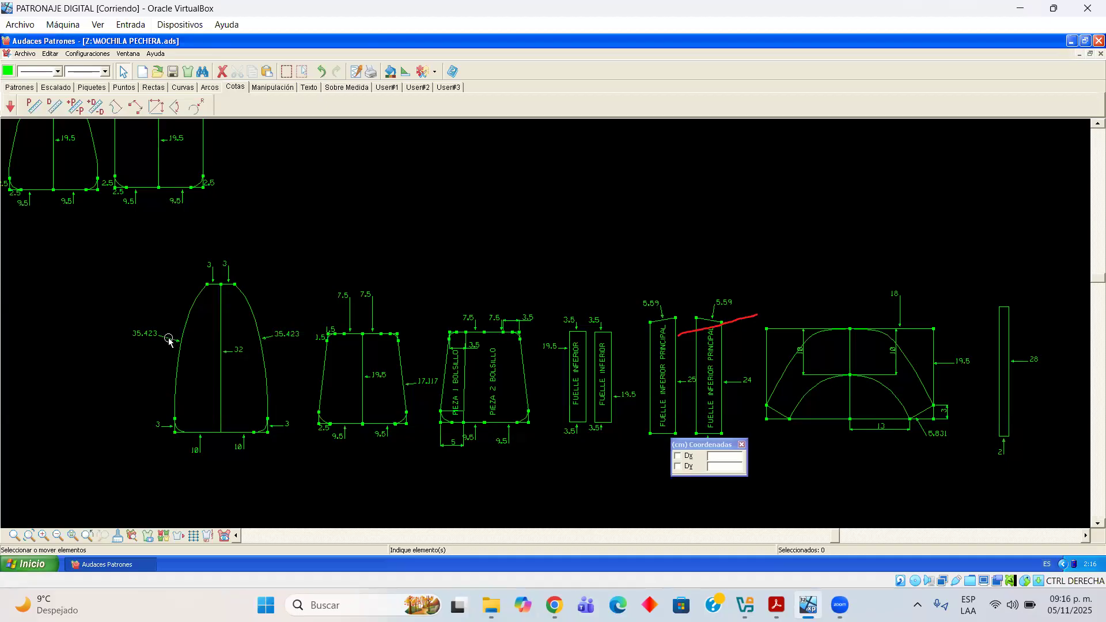
left_click(767, 392)
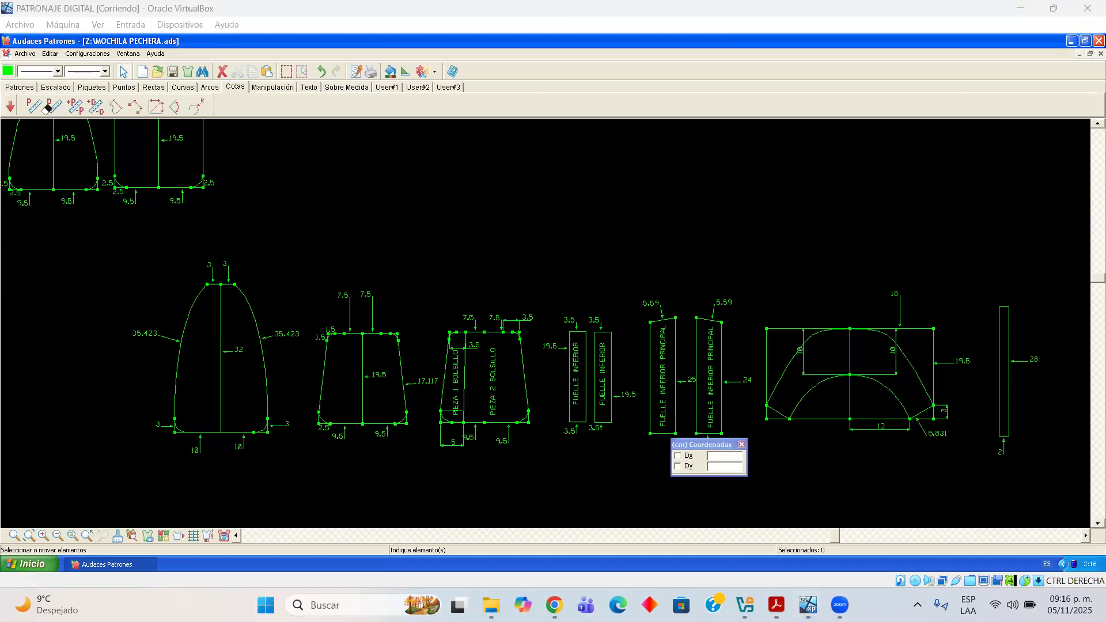
Move the coordinates window clear of the pieces and select the tall 32 cm piece's outline for a manual pattern by intersection
left_click_drag(711, 445, 654, 244)
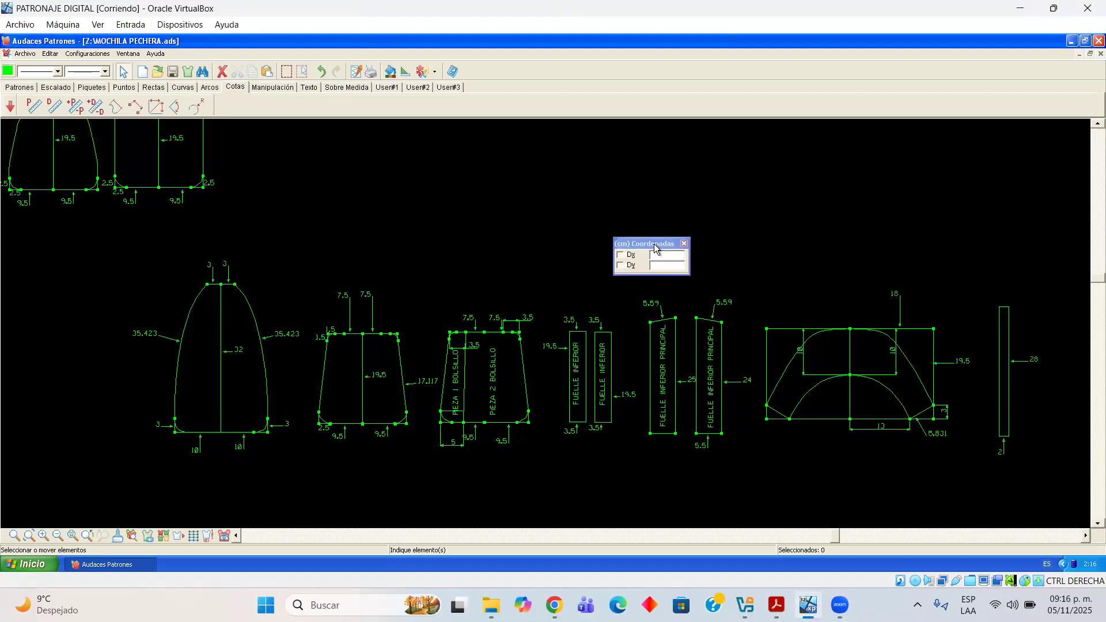
left_click_drag(561, 185, 553, 185)
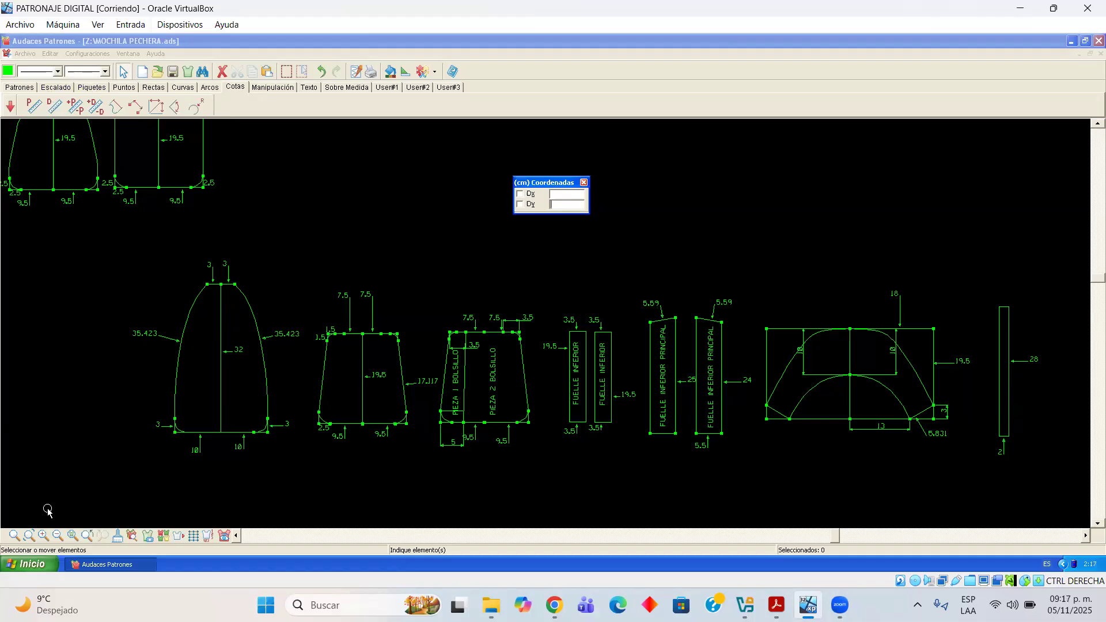
left_click(19, 86)
left_click(36, 106)
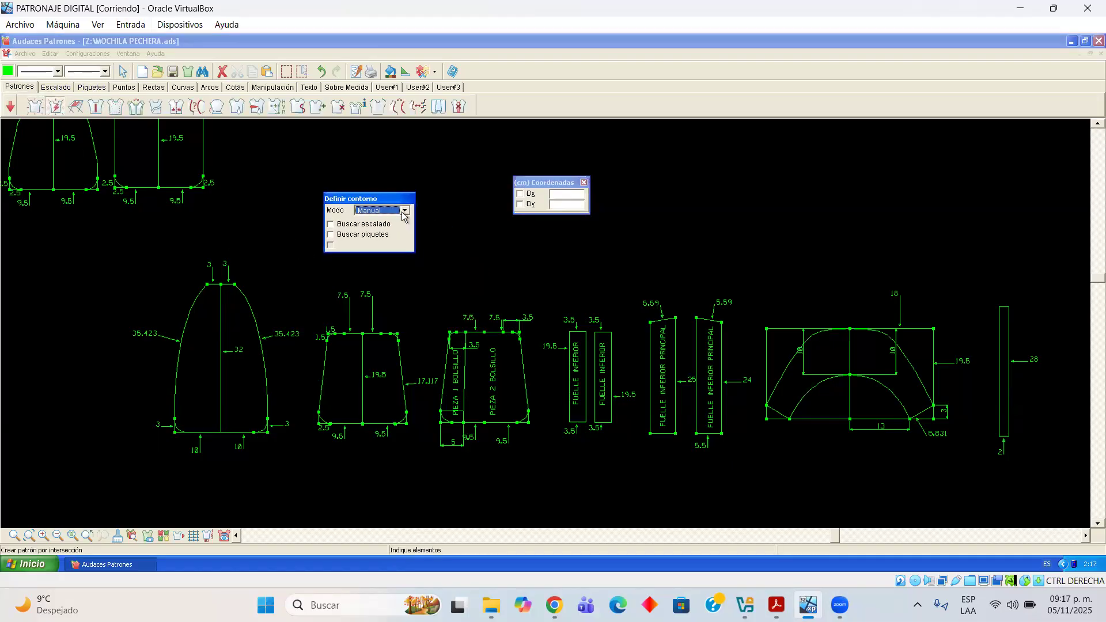
left_click(404, 211)
left_click(405, 211)
left_click(254, 328)
left_click(230, 432)
left_click(195, 430)
left_click(174, 385)
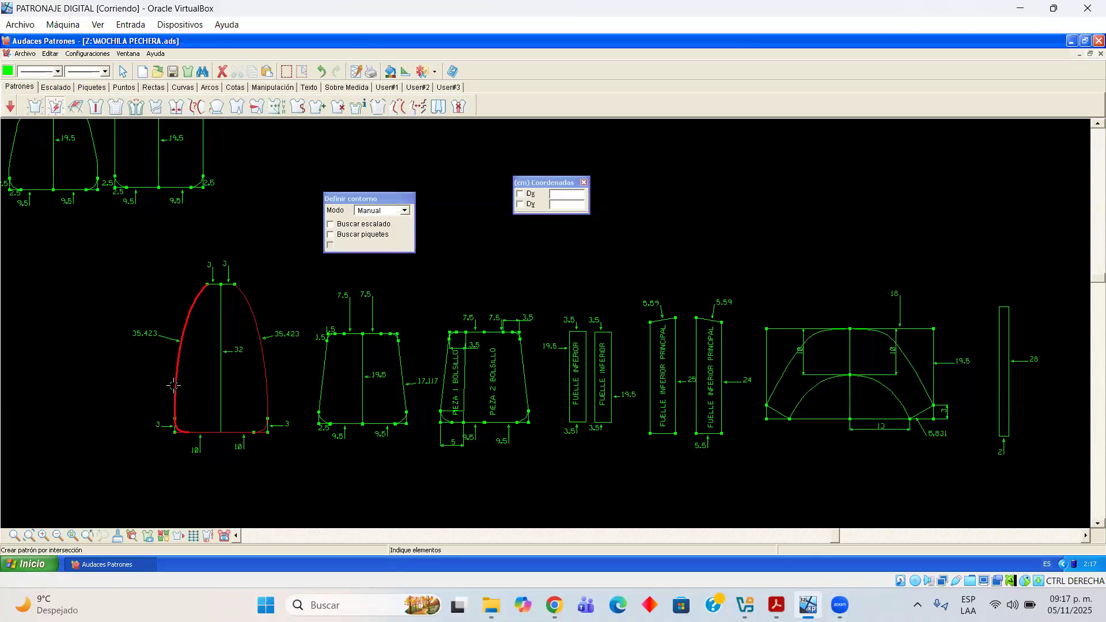
left_click(211, 284)
left_click(228, 284)
Place the new pattern beside the tall 32 cm piece, and move it directly below that piece
left_click(19, 393)
scroll(208, 382, "down", 3)
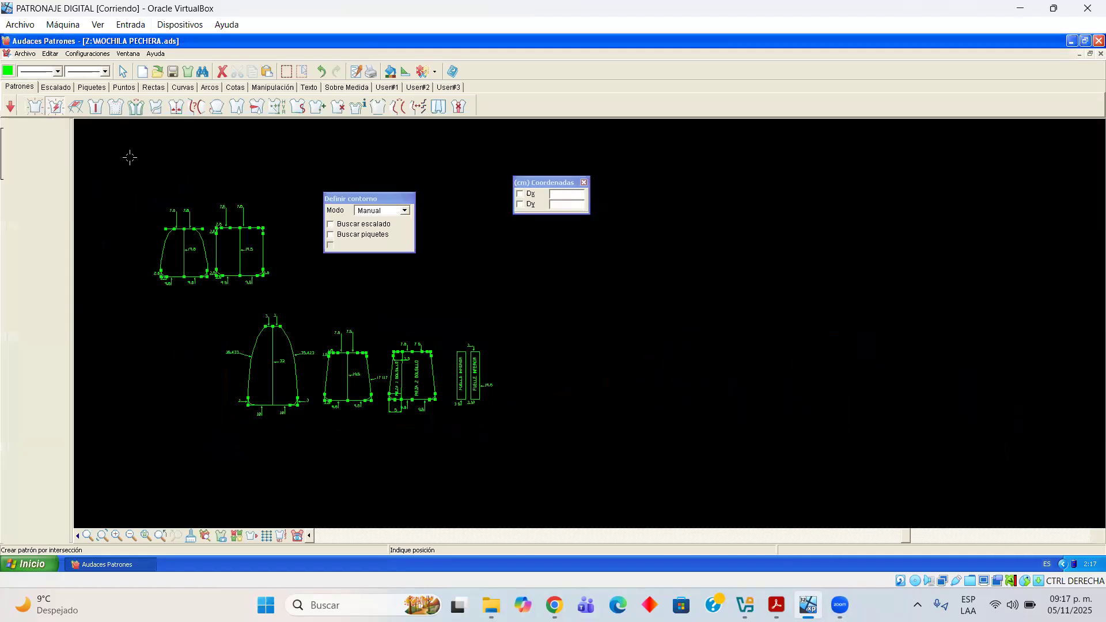
left_click(122, 71)
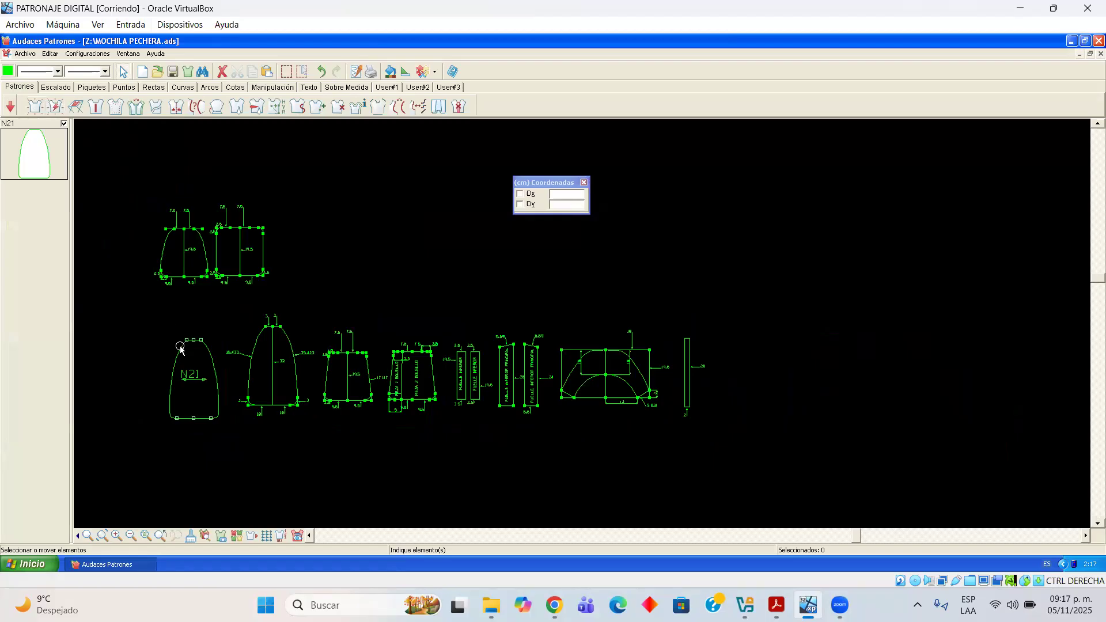
left_click_drag(180, 348, 255, 437)
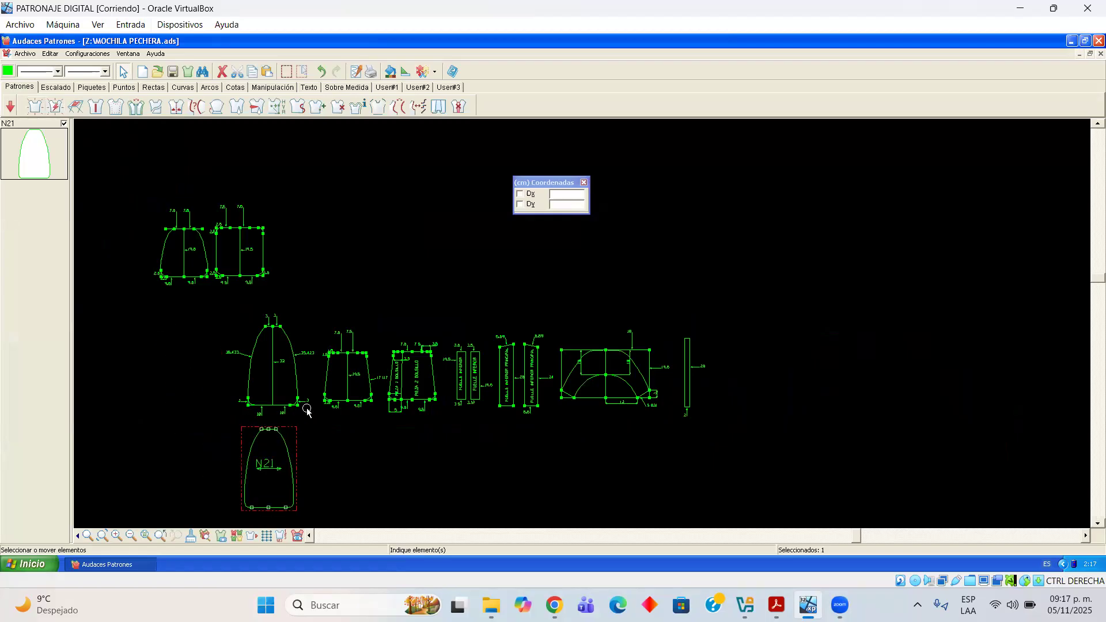
scroll(307, 410, "up", 4)
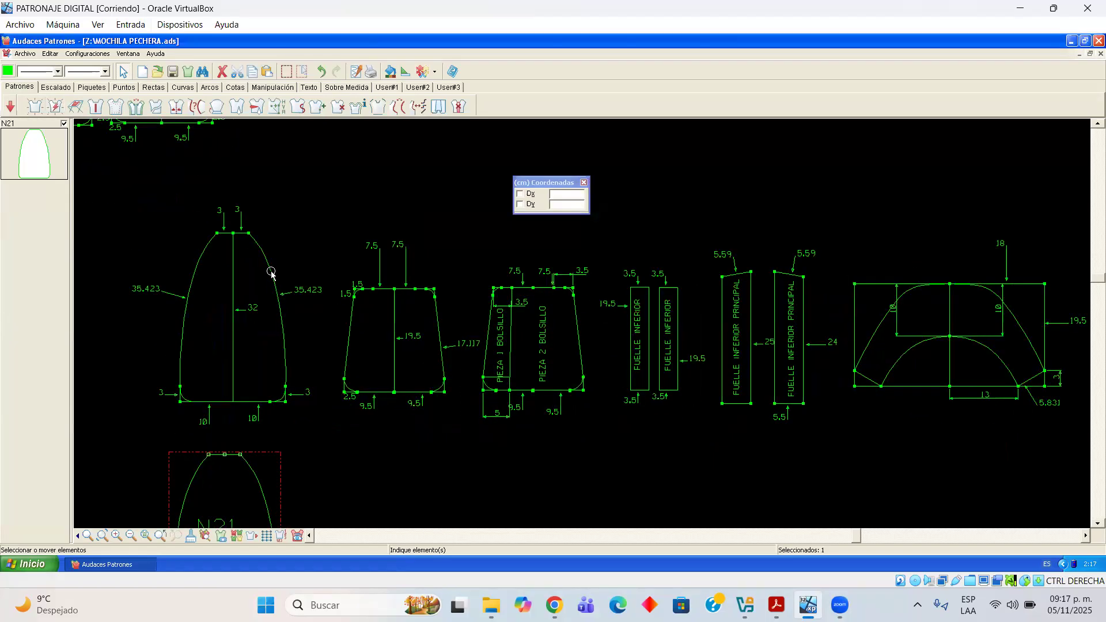
left_click(55, 106)
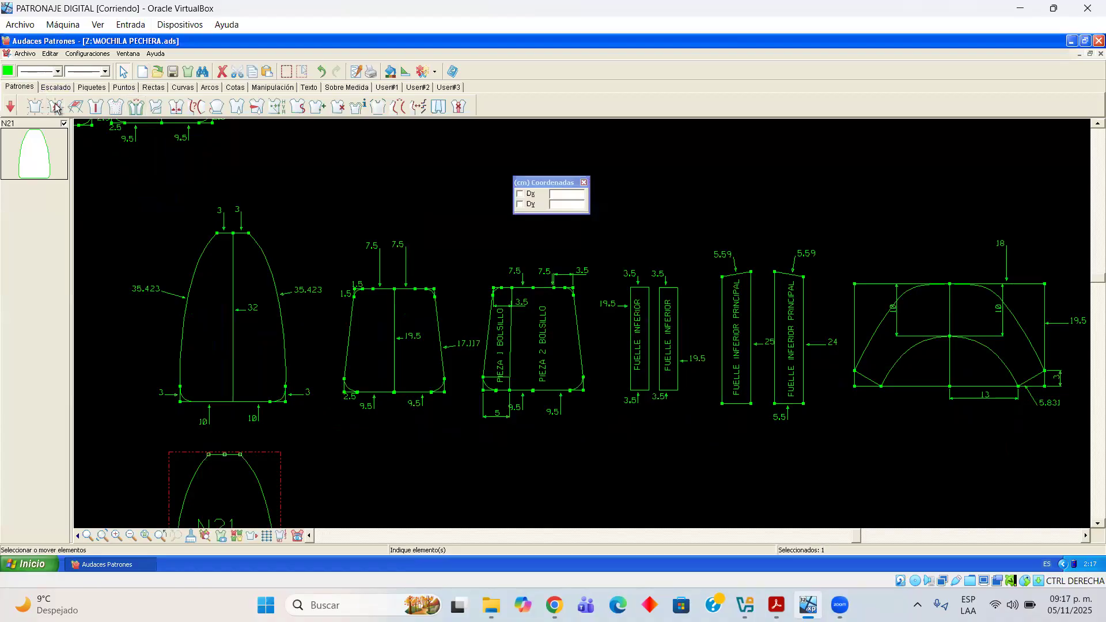
left_click(387, 288)
left_click(405, 288)
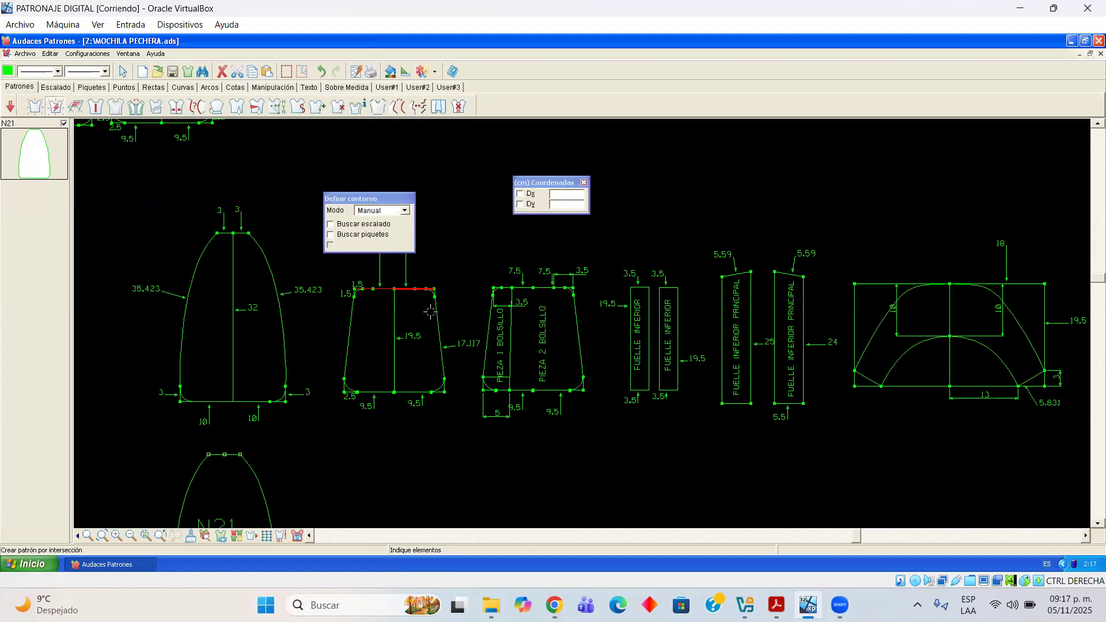
left_click(445, 316)
scroll(438, 311, "up", 3)
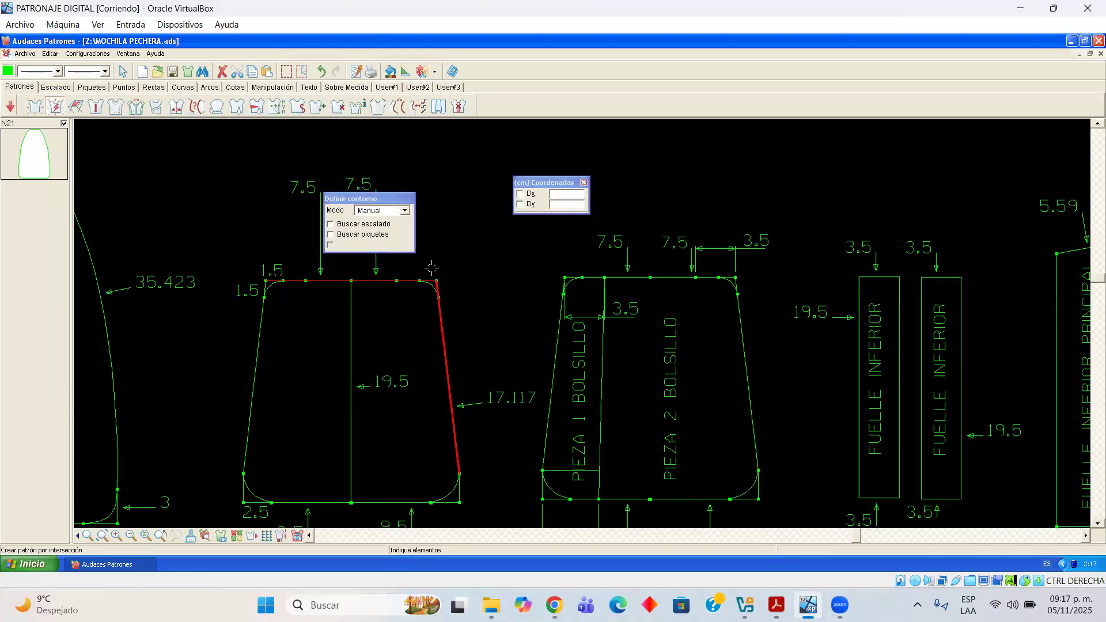
key("Escape")
Select the undivided 19.5 cm trapezoid's top, sides, base and rounded corners as the contour of a manual pattern by intersection
scroll(351, 282, "up", 2)
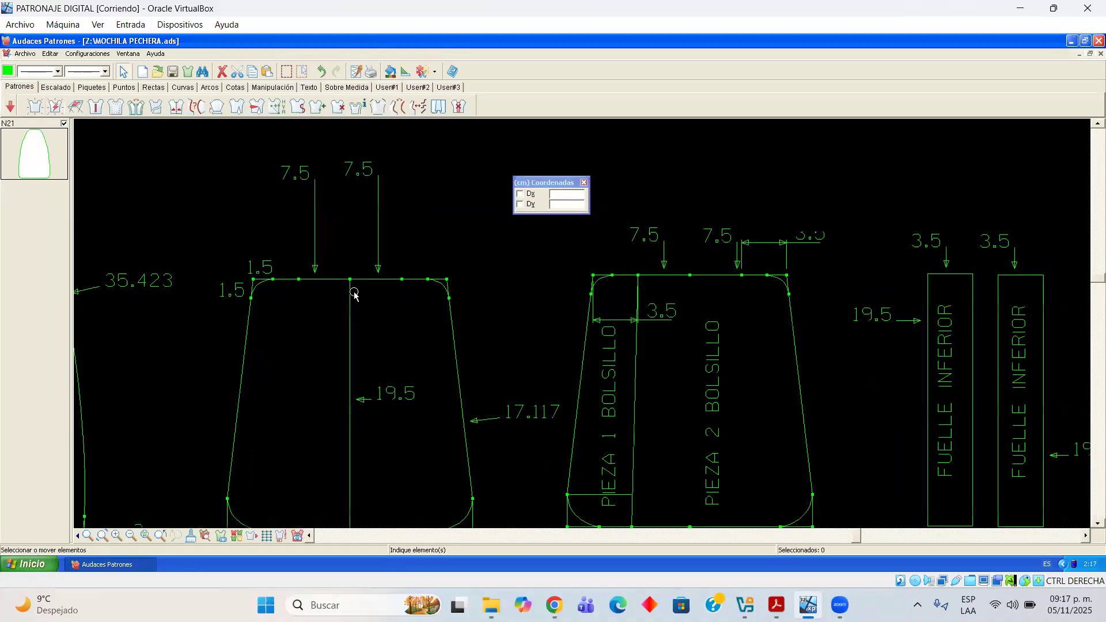
left_click(314, 277)
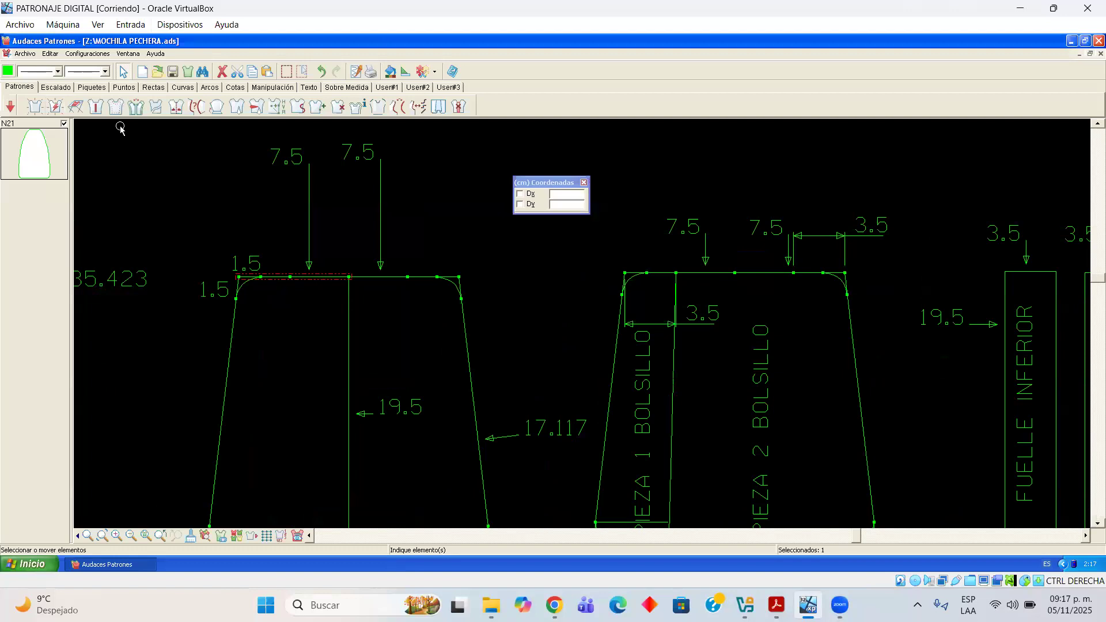
left_click(56, 107)
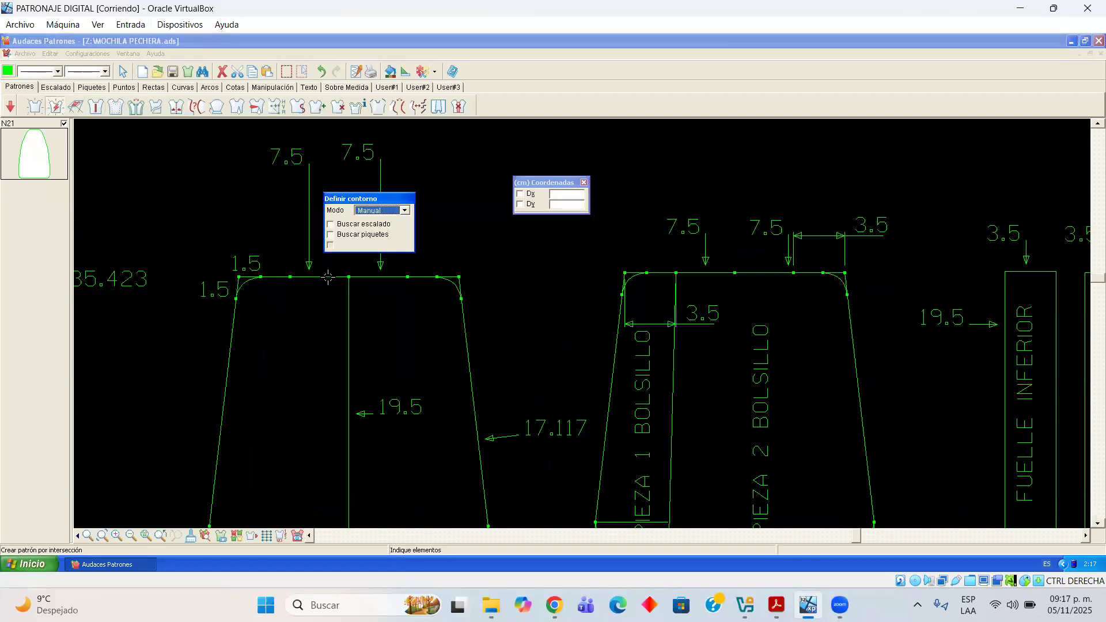
left_click(328, 277)
left_click(368, 277)
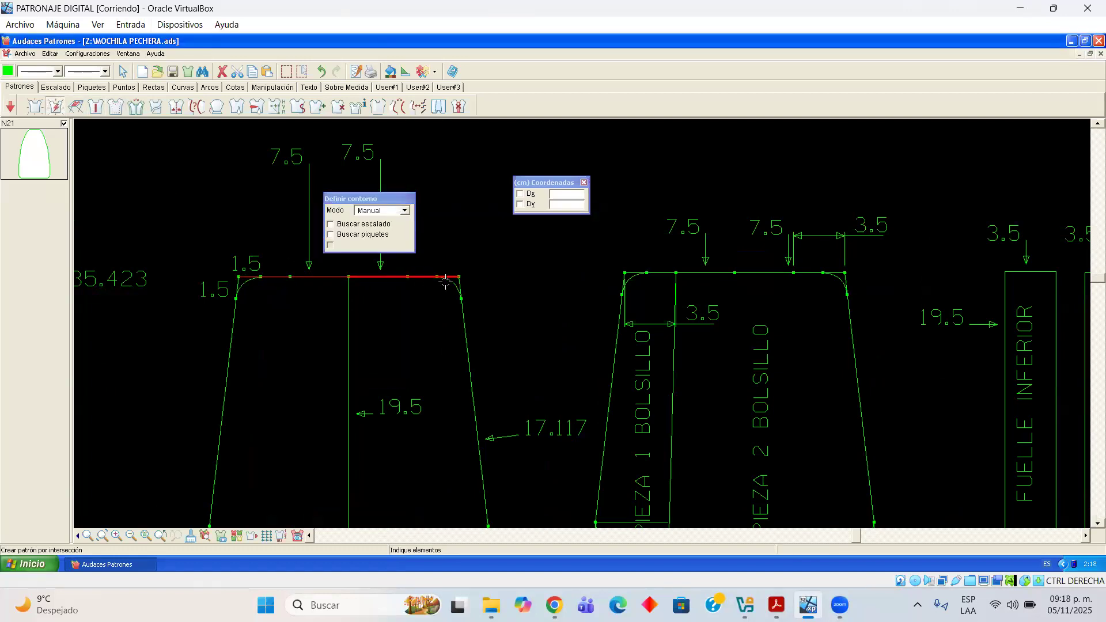
left_click(463, 329)
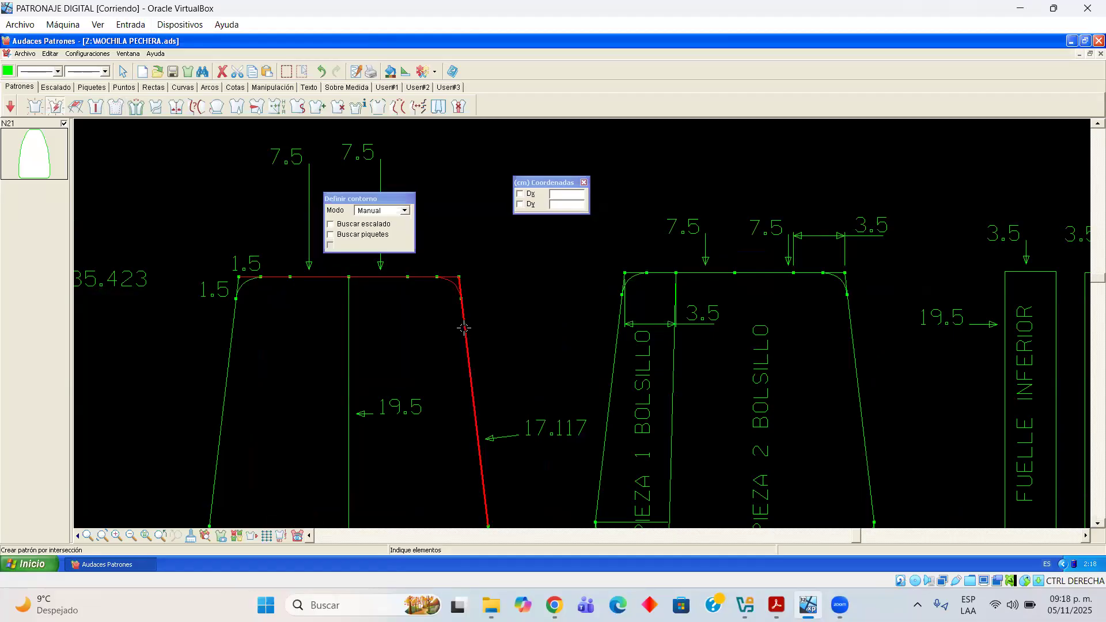
scroll(620, 425, "down", 1)
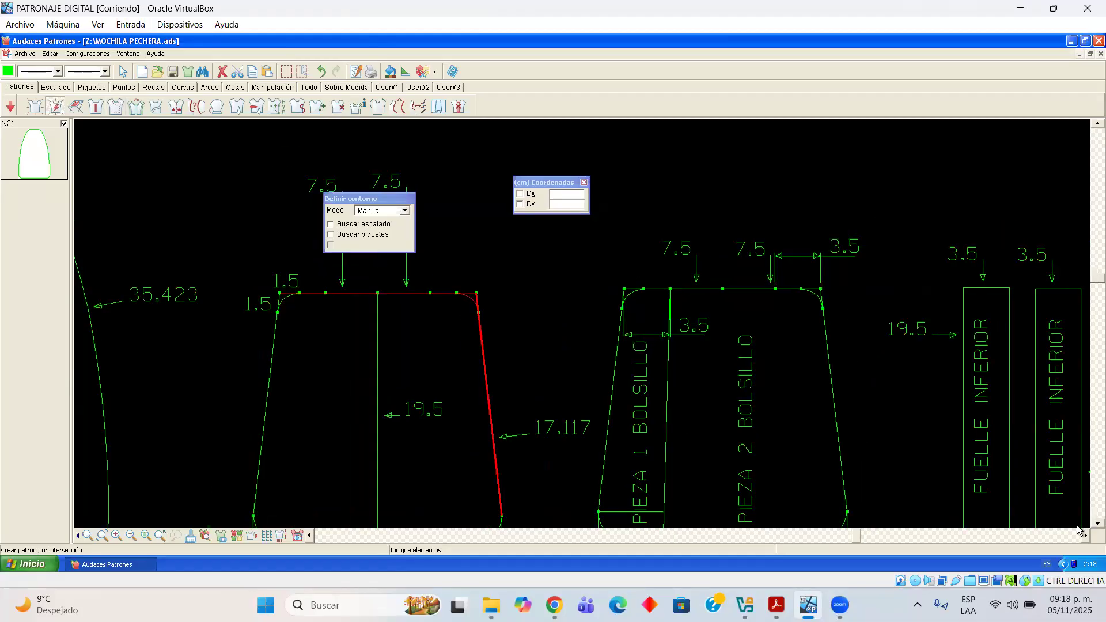
scroll(570, 433, "down", 3)
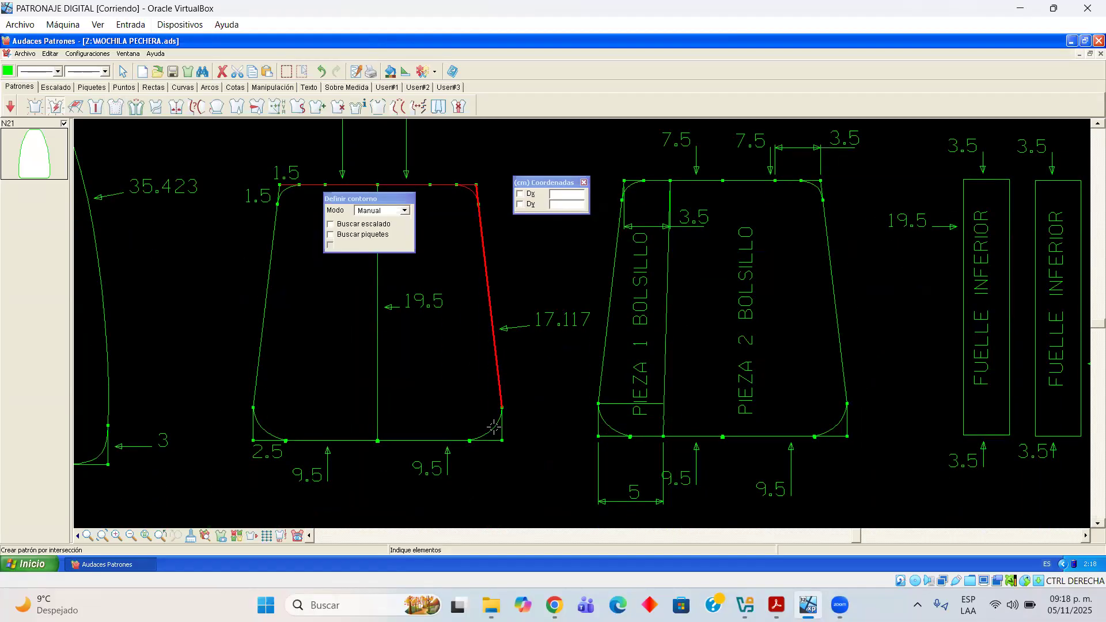
left_click(493, 426)
left_click(429, 439)
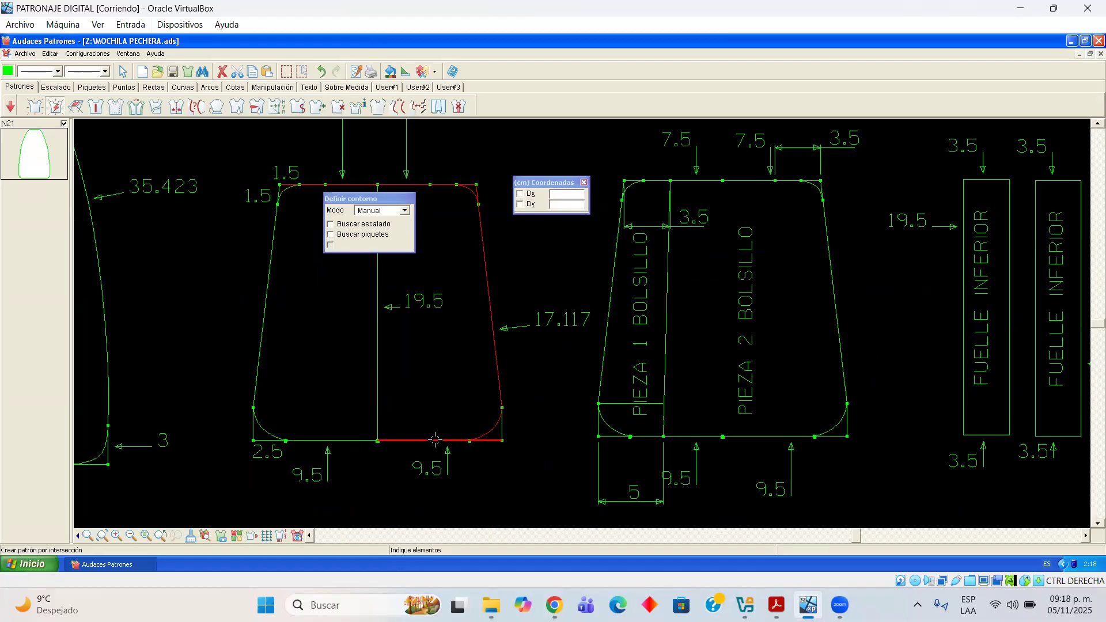
left_click(326, 440)
left_click(263, 427)
left_click(261, 338)
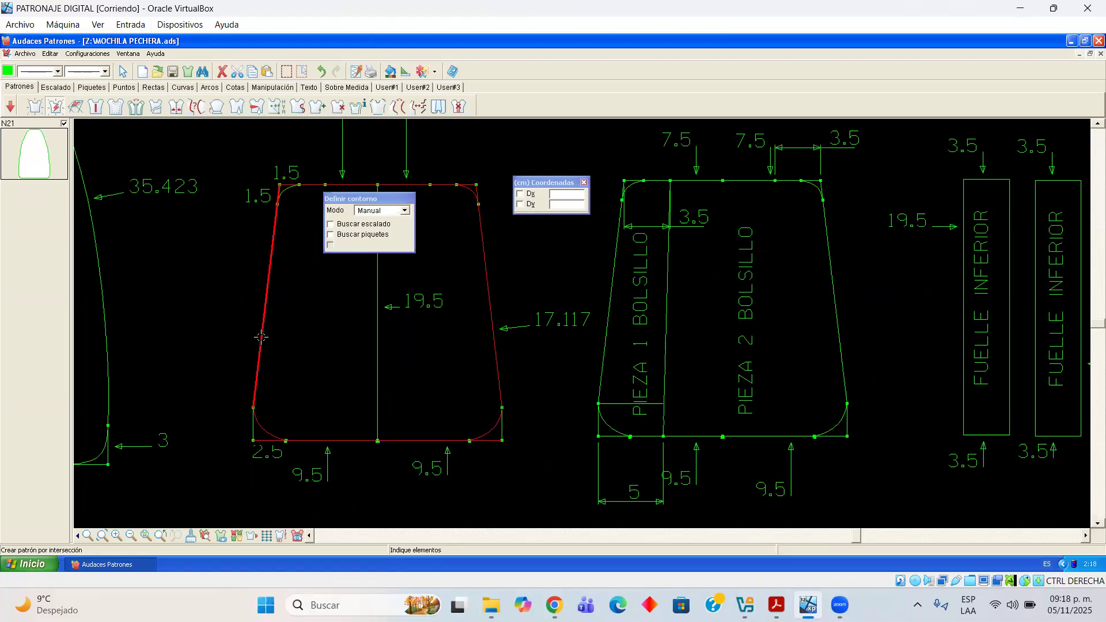
left_click(287, 187)
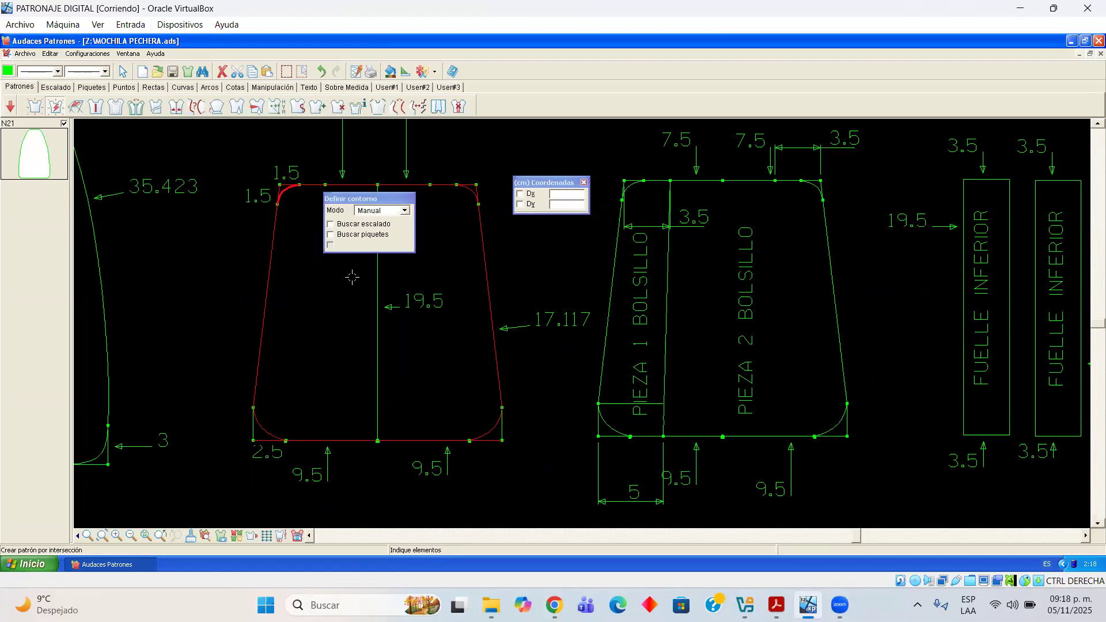
Place the new trapezoid pattern below its source piece and shift it slightly further down
left_click(246, 358)
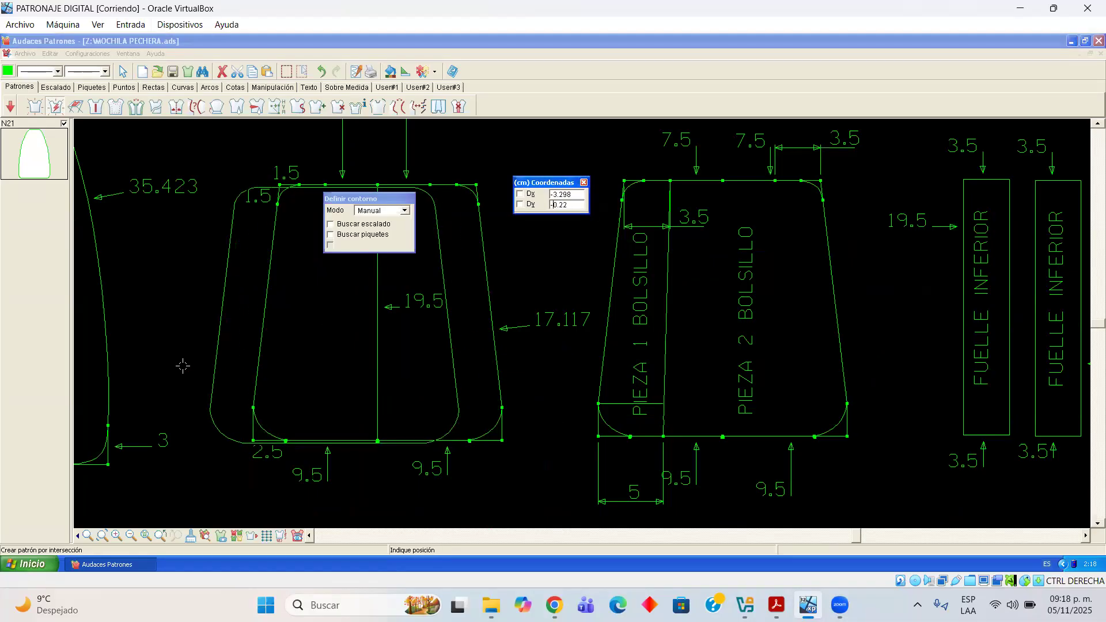
scroll(173, 460, "down", 4)
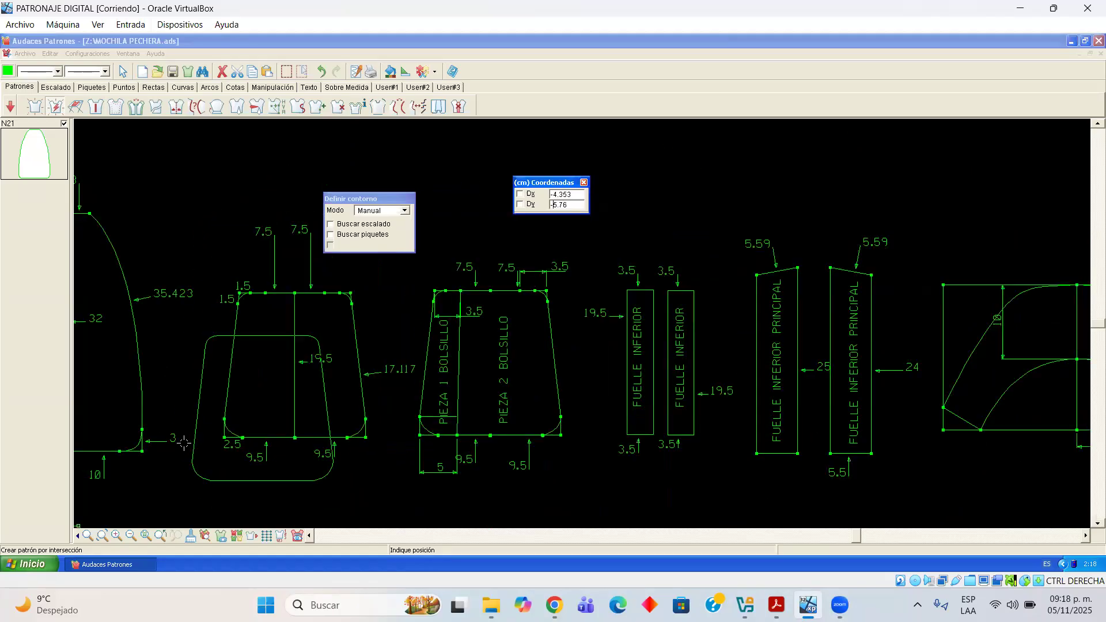
scroll(164, 494, "down", 1)
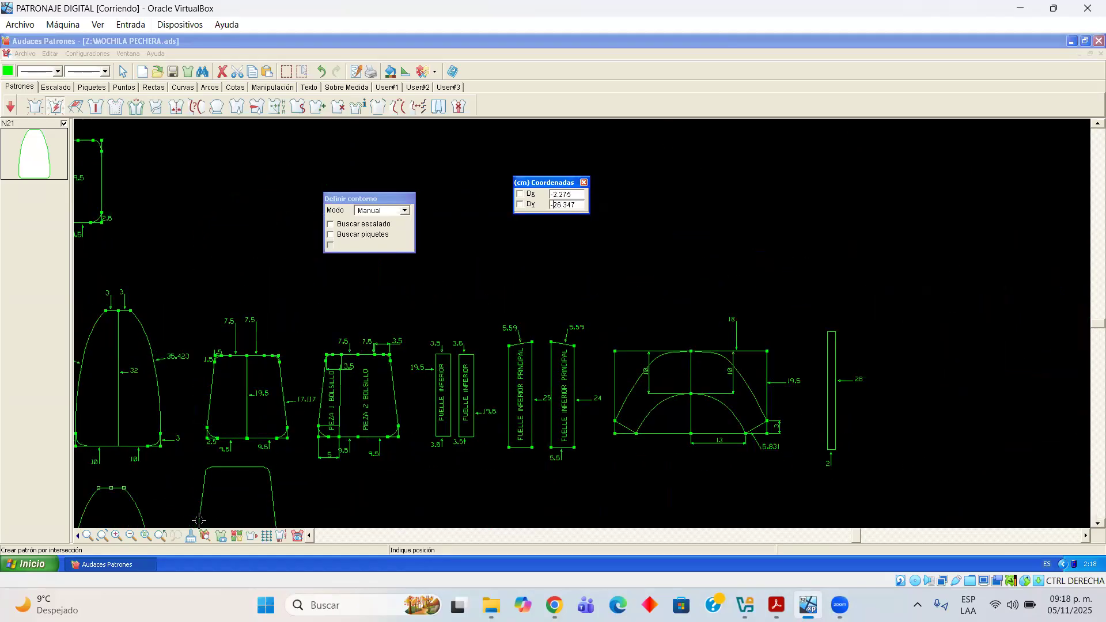
left_click(485, 456)
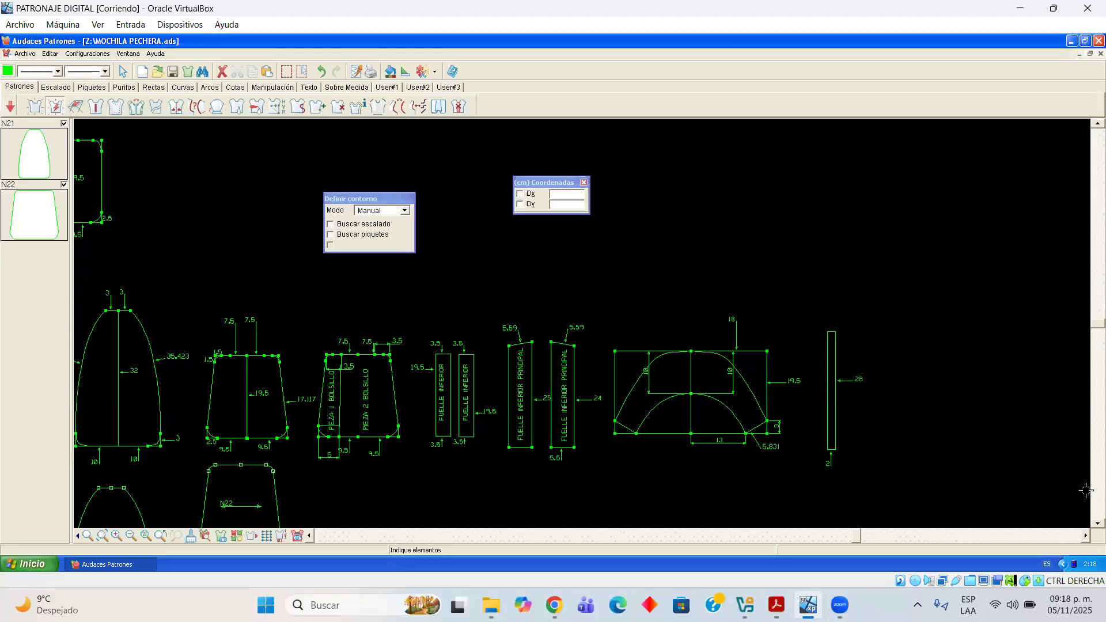
scroll(474, 459, "down", 3)
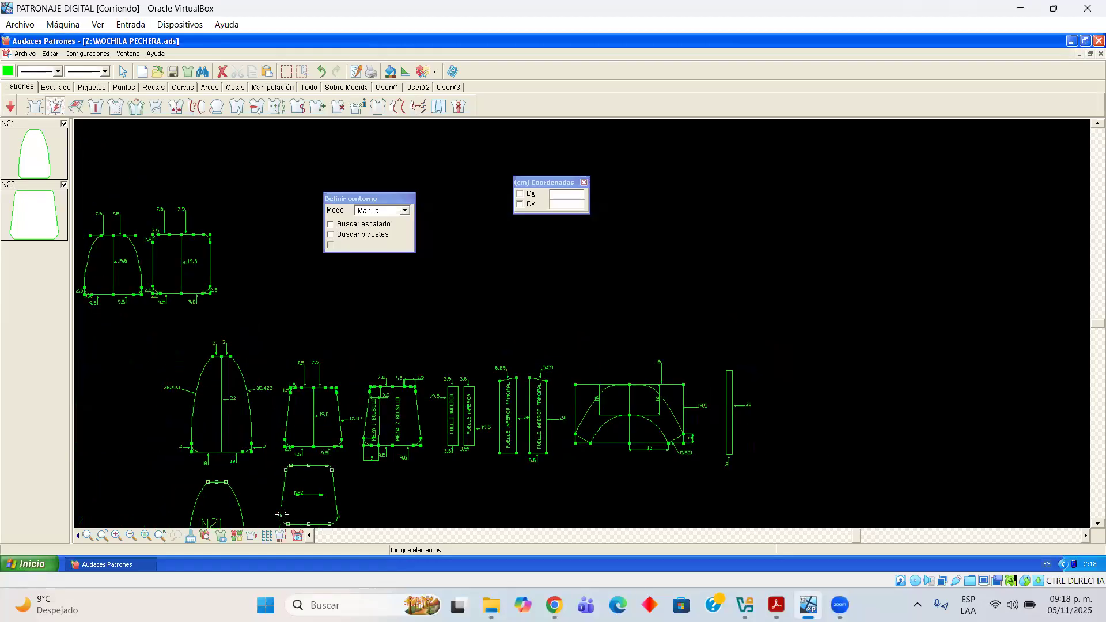
left_click(125, 73)
left_click(283, 504)
Select the PIEZA 1 BOLSILLO section's side, top, dividing line, base and rounded corners as the contour of a manual pattern by intersection
scroll(345, 478, "up", 2)
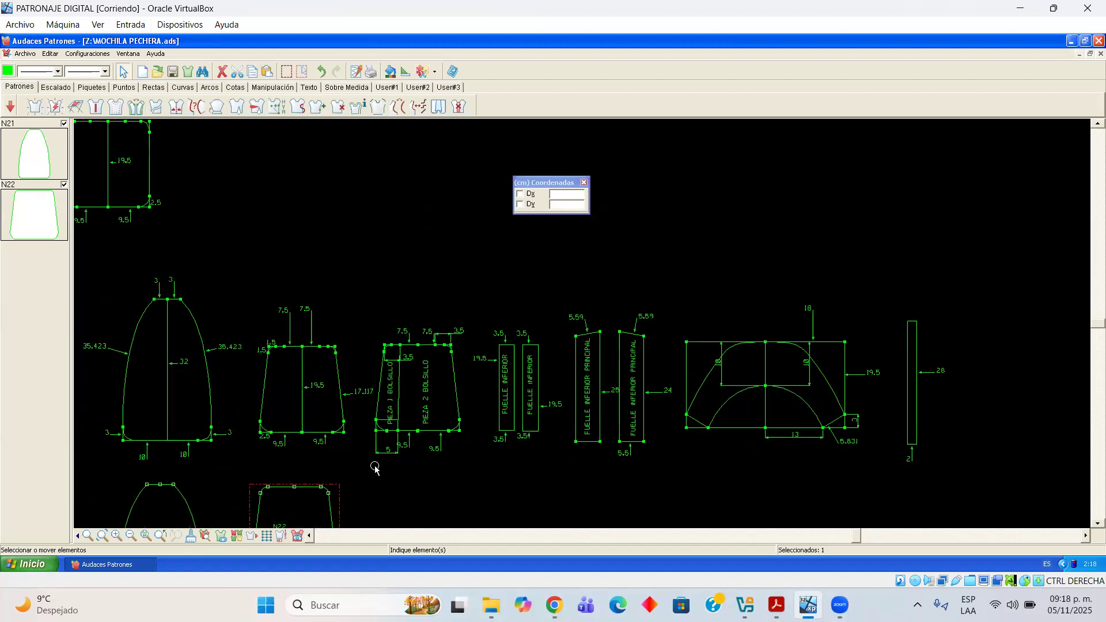
scroll(429, 322, "up", 3)
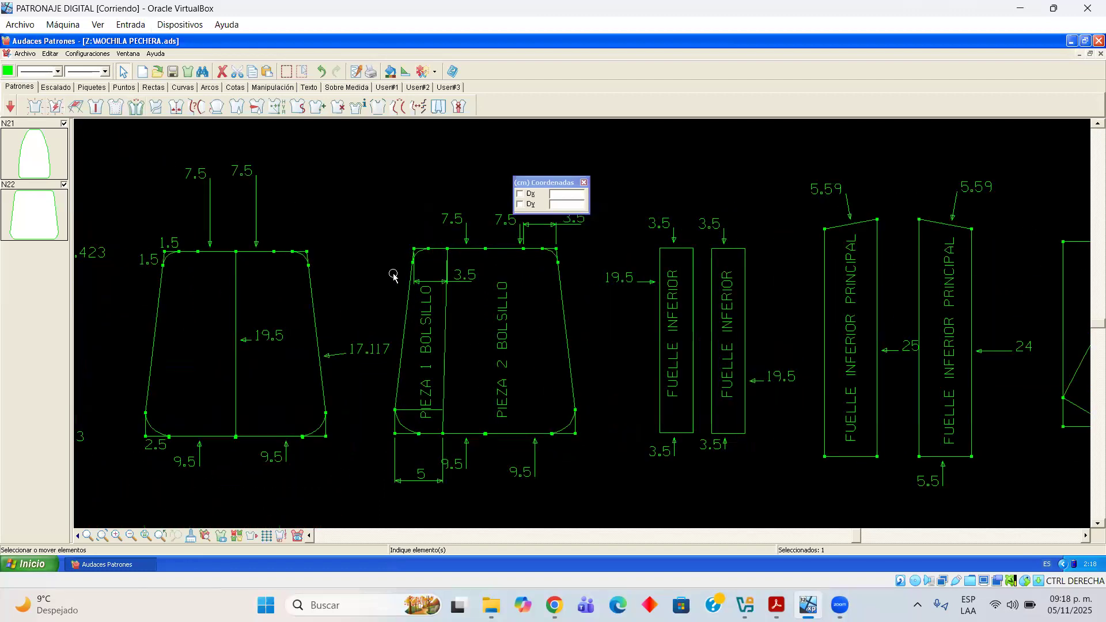
left_click(56, 108)
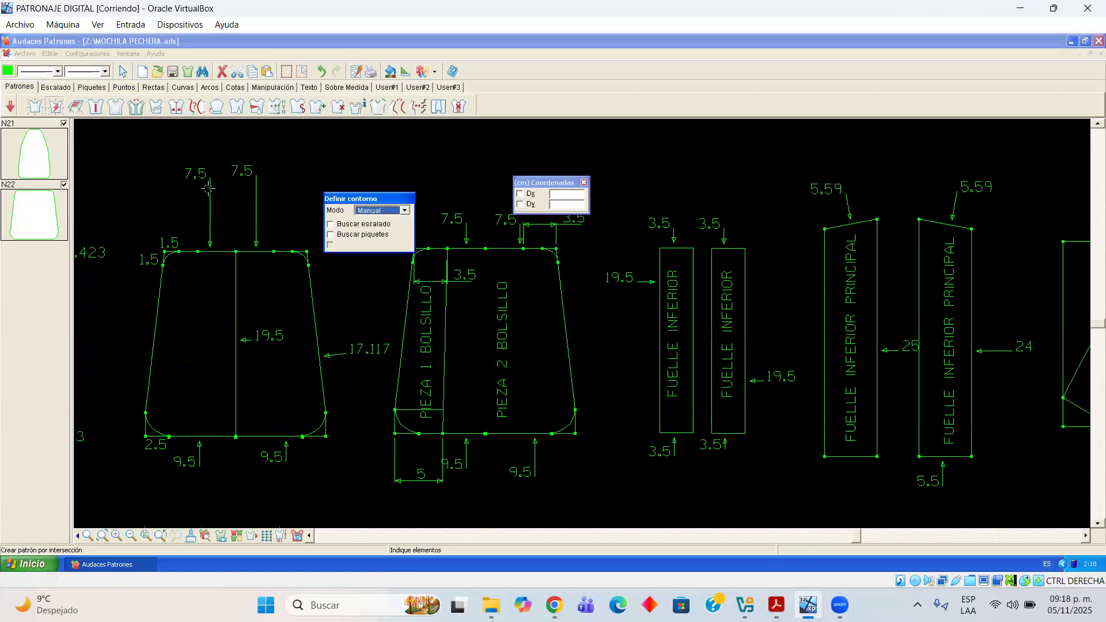
left_click(408, 305)
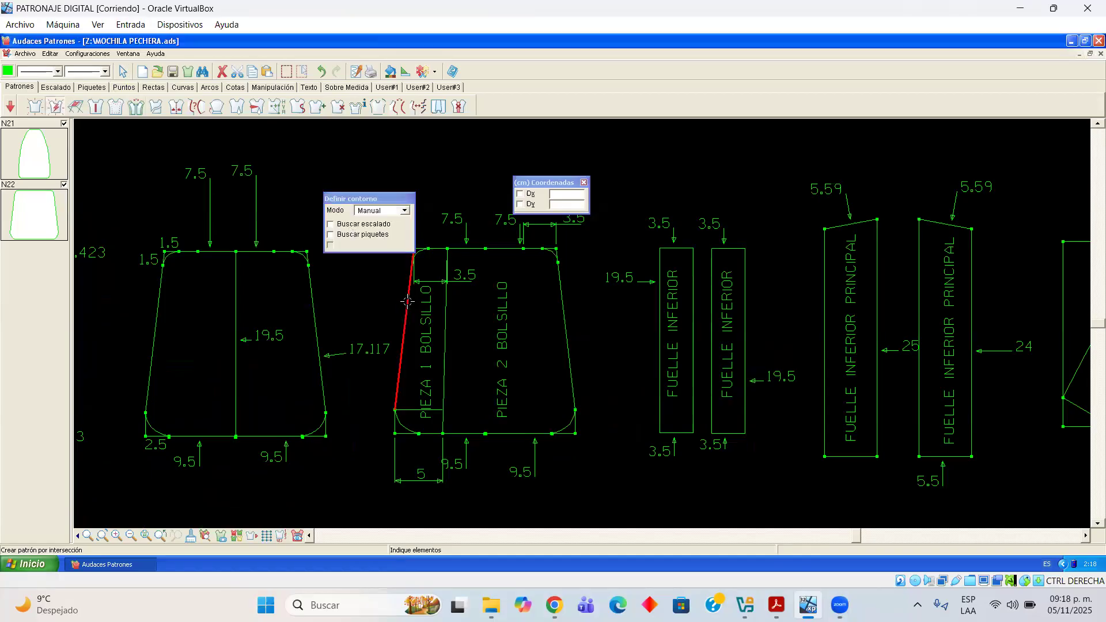
left_click(420, 253)
left_click(438, 249)
left_click(447, 257)
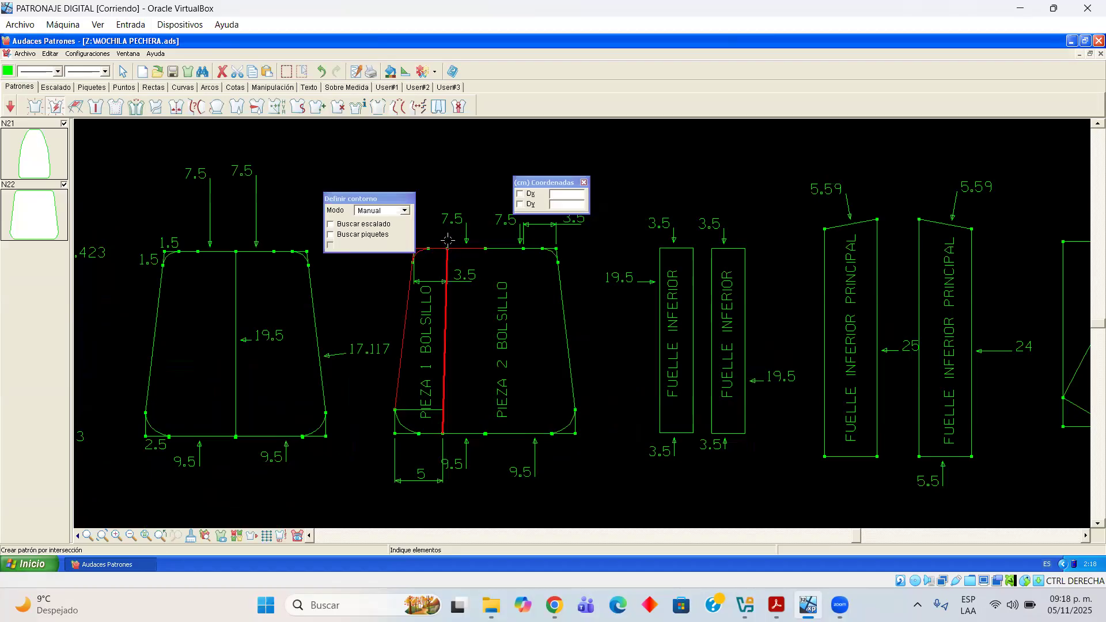
left_click(427, 433)
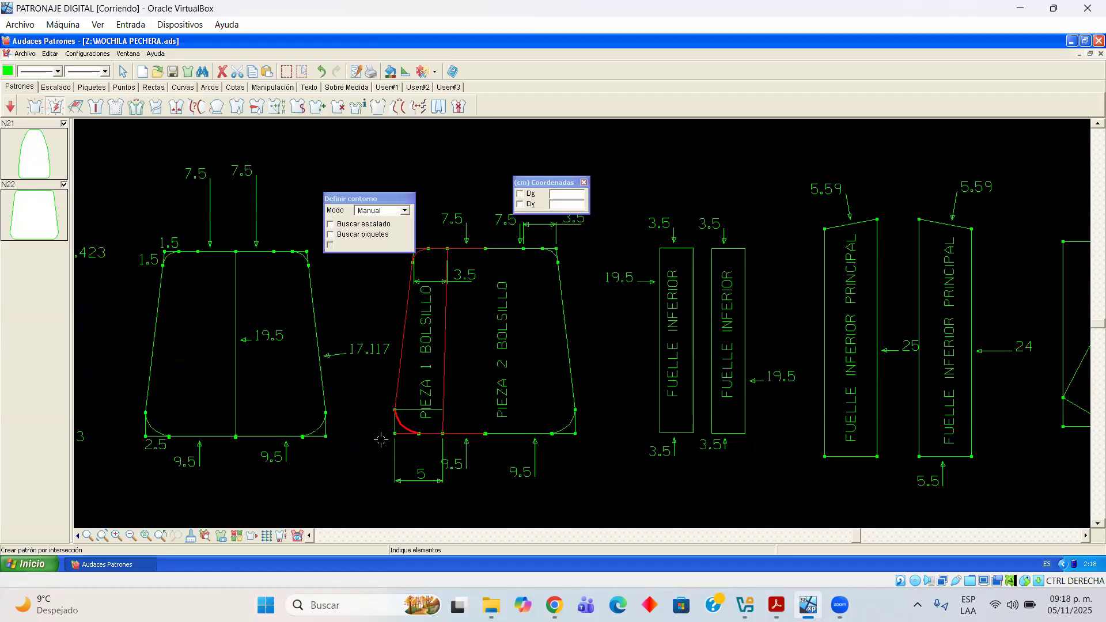
Place the PIEZA 1 BOLSILLO pattern beside its source piece, and move it below the divided trapezoid, beside the previous trapezoid pattern
right_click(380, 440)
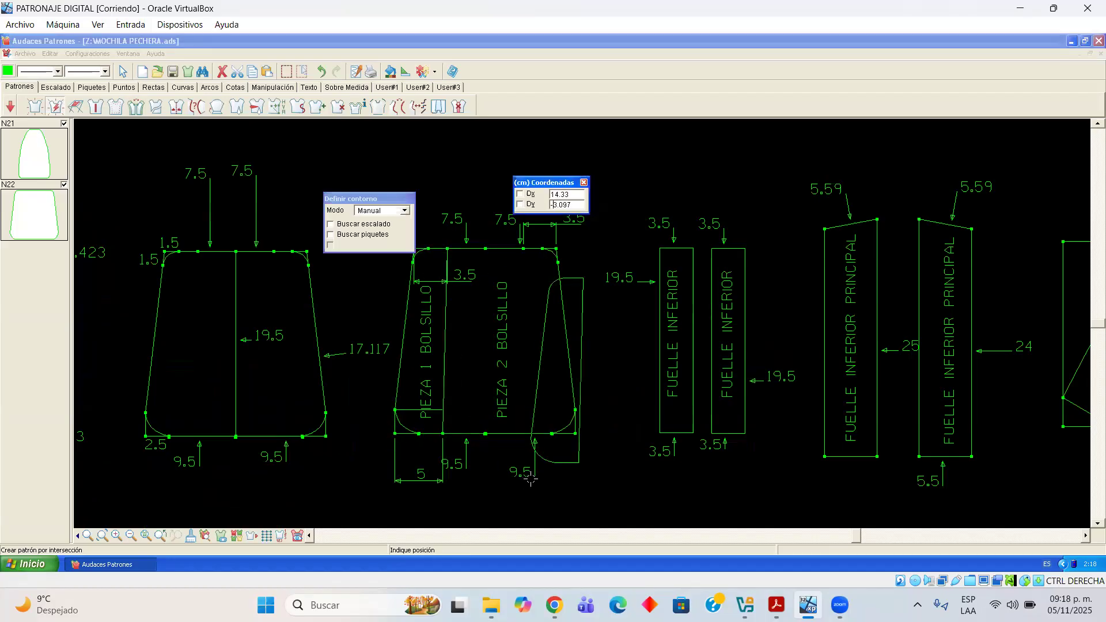
left_click(565, 501)
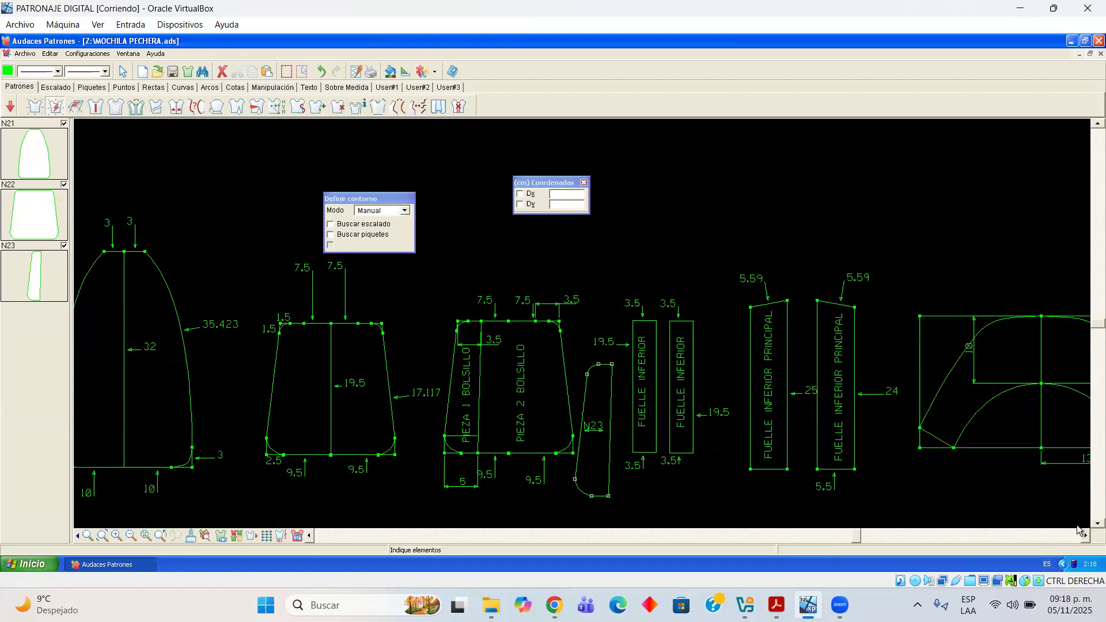
scroll(1076, 524, "down", 3)
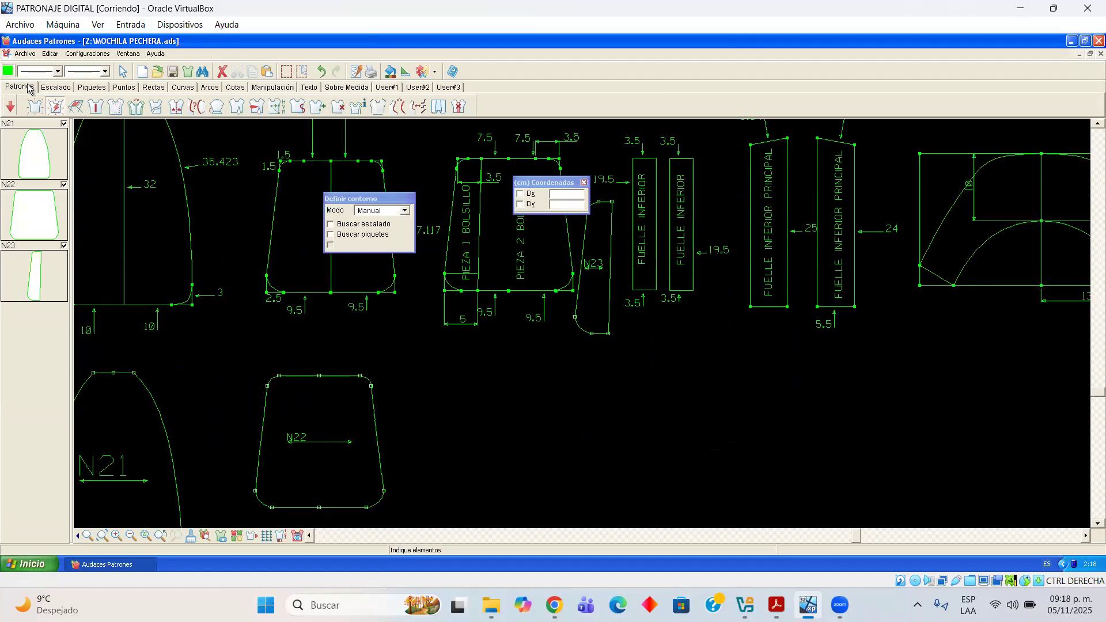
left_click(123, 72)
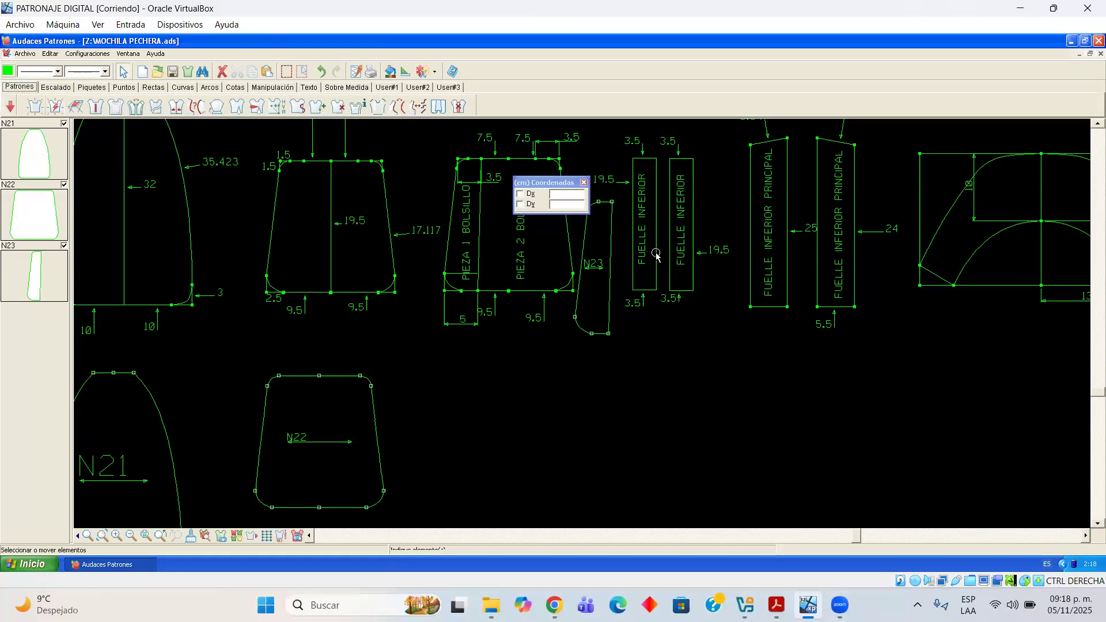
left_click_drag(609, 294, 471, 470)
Select the PIEZA 2 BOLSILLO section's top, rounded corners, side, base and dividing line as the contour of a manual pattern by intersection
scroll(474, 252, "up", 1)
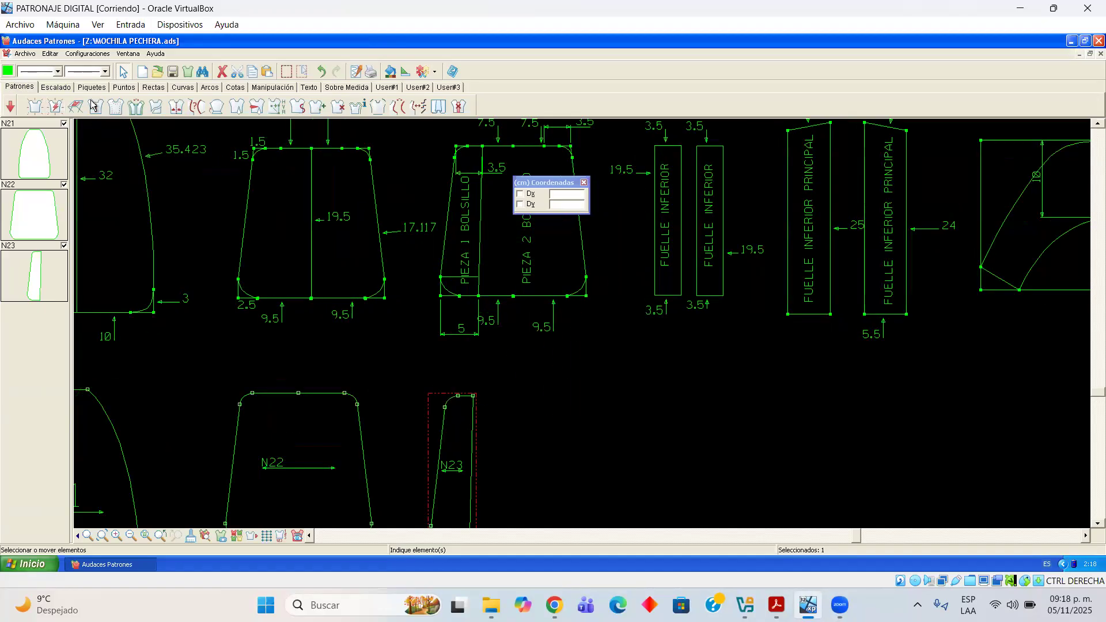
left_click(117, 89)
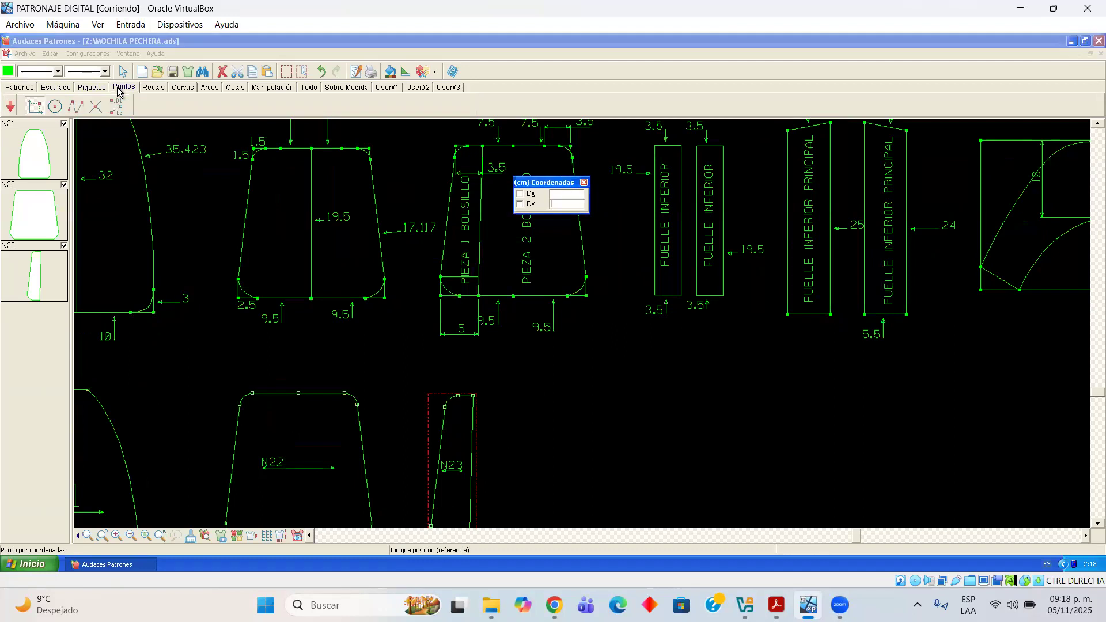
left_click(60, 89)
left_click(25, 87)
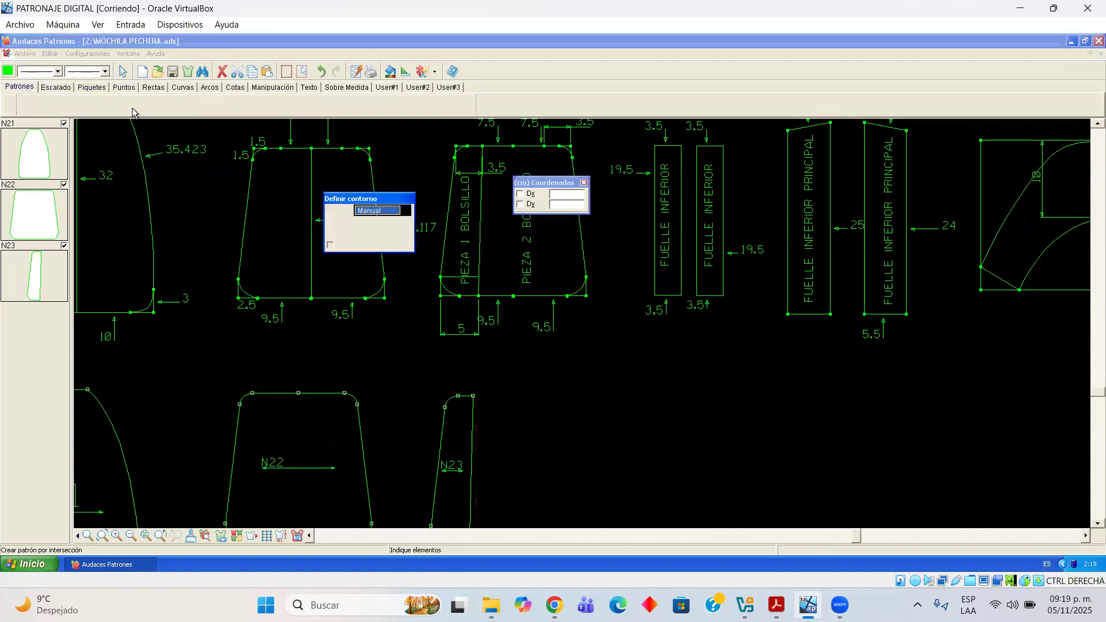
left_click(496, 147)
left_click(522, 147)
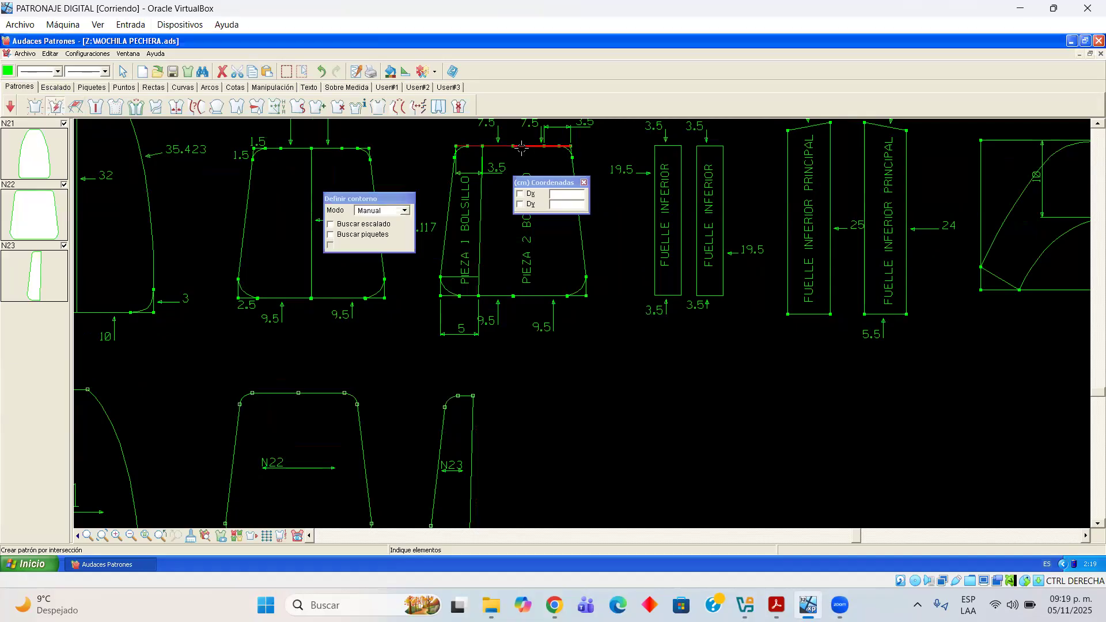
scroll(554, 152, "up", 2)
left_click(575, 151)
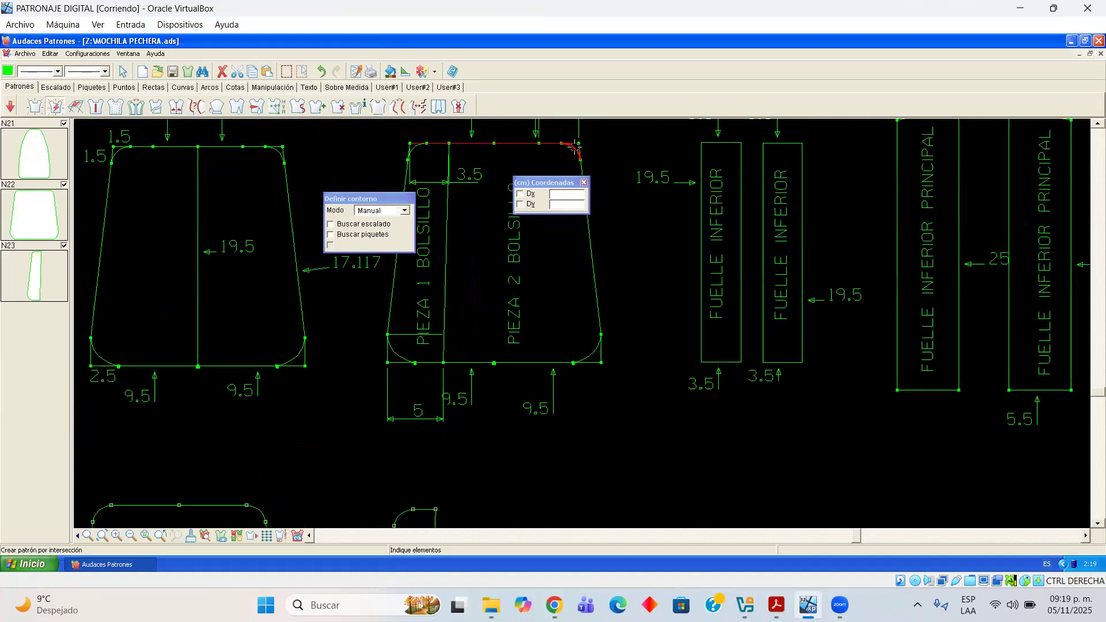
left_click(593, 353)
left_click(531, 363)
left_click(468, 361)
left_click(446, 280)
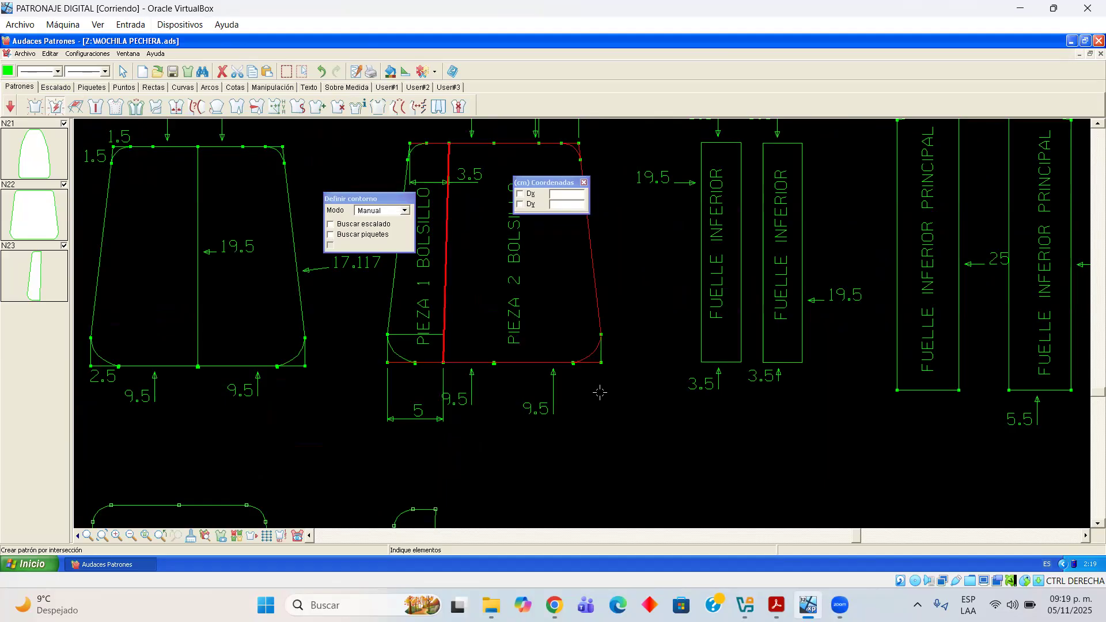
Place the PIEZA 2 BOLSILLO pattern and move it below the divided trapezoid, just right of the narrow PIEZA 1 pattern
right_click(634, 472)
left_click(656, 472)
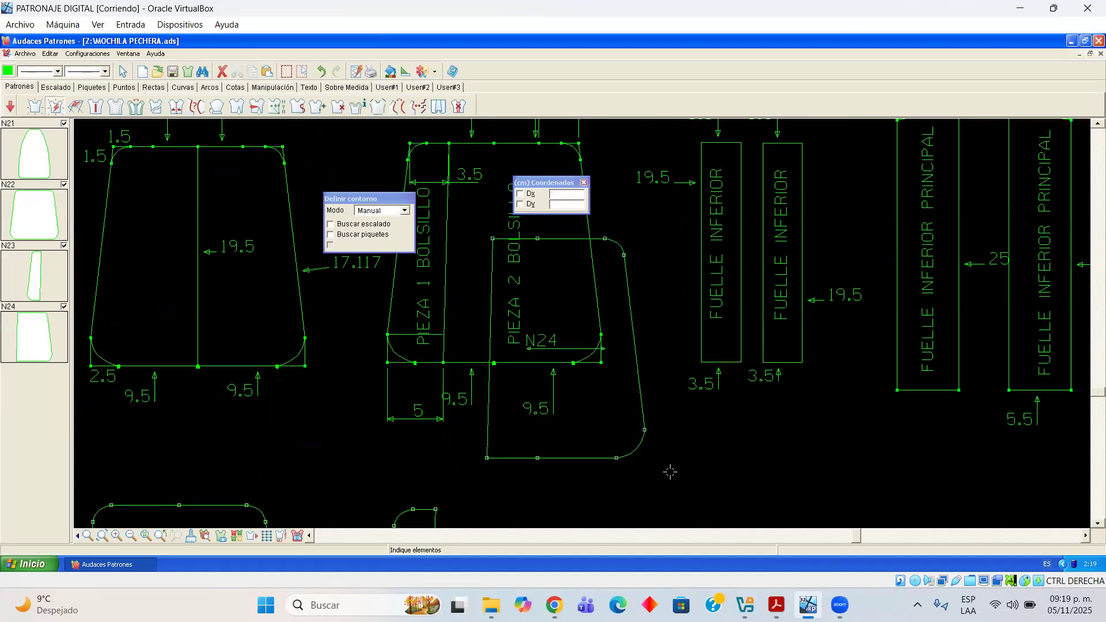
scroll(667, 472, "down", 2)
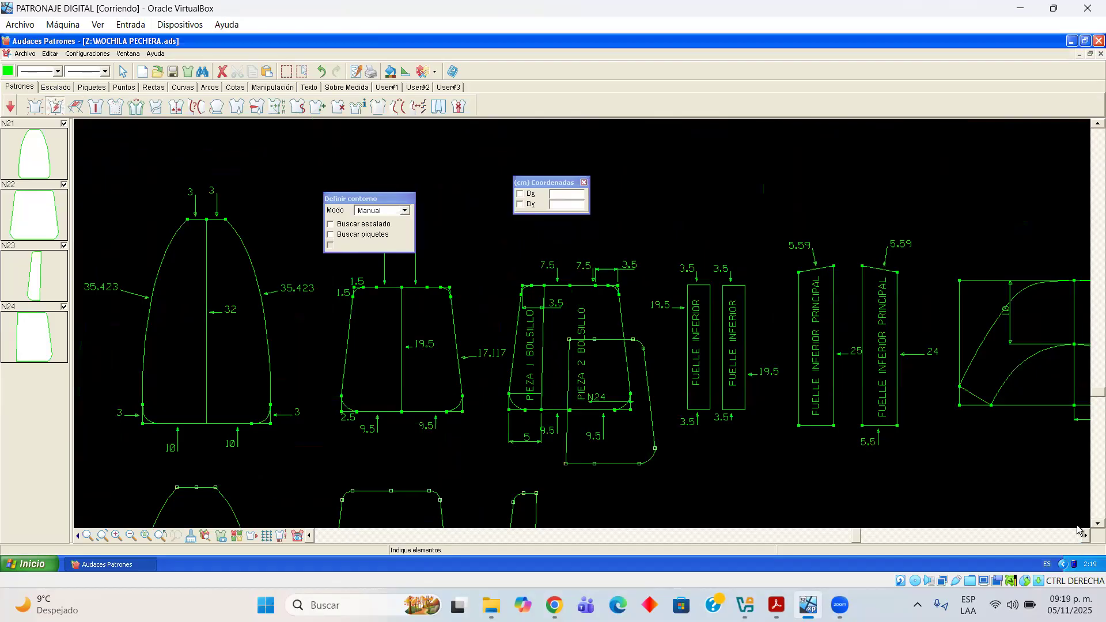
left_click(1097, 522)
left_click(1097, 523)
left_click(123, 71)
left_click(620, 328)
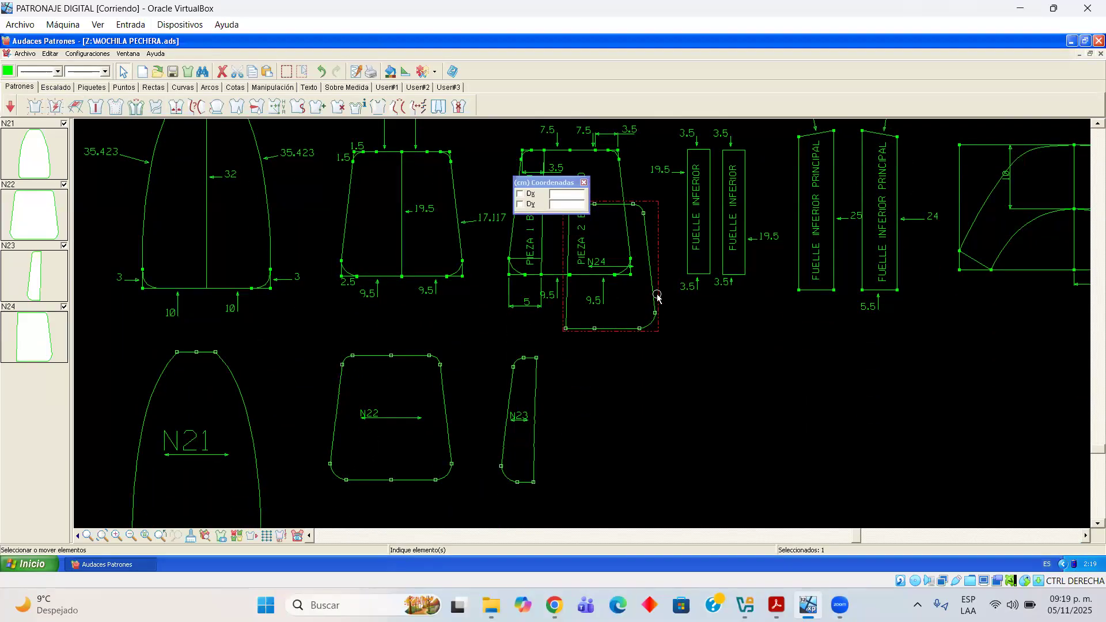
left_click_drag(642, 337, 644, 435)
Create a manual pattern by intersection from the left FUELLE INFERIOR rectangle's outline and place it below the original
scroll(728, 258, "up", 2)
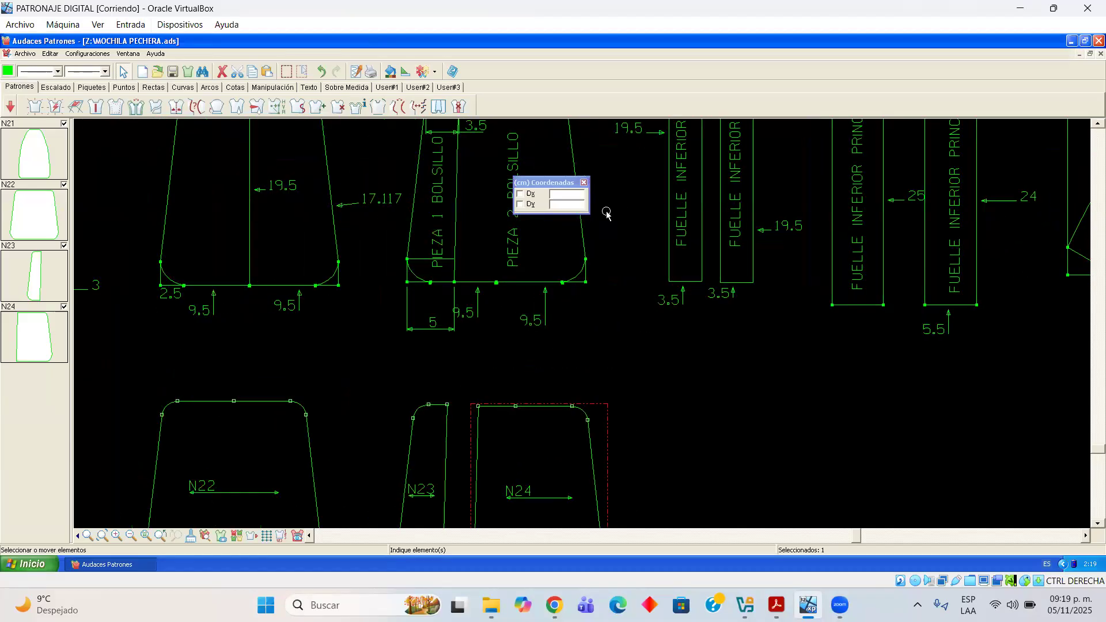
scroll(1078, 131, "up", 2)
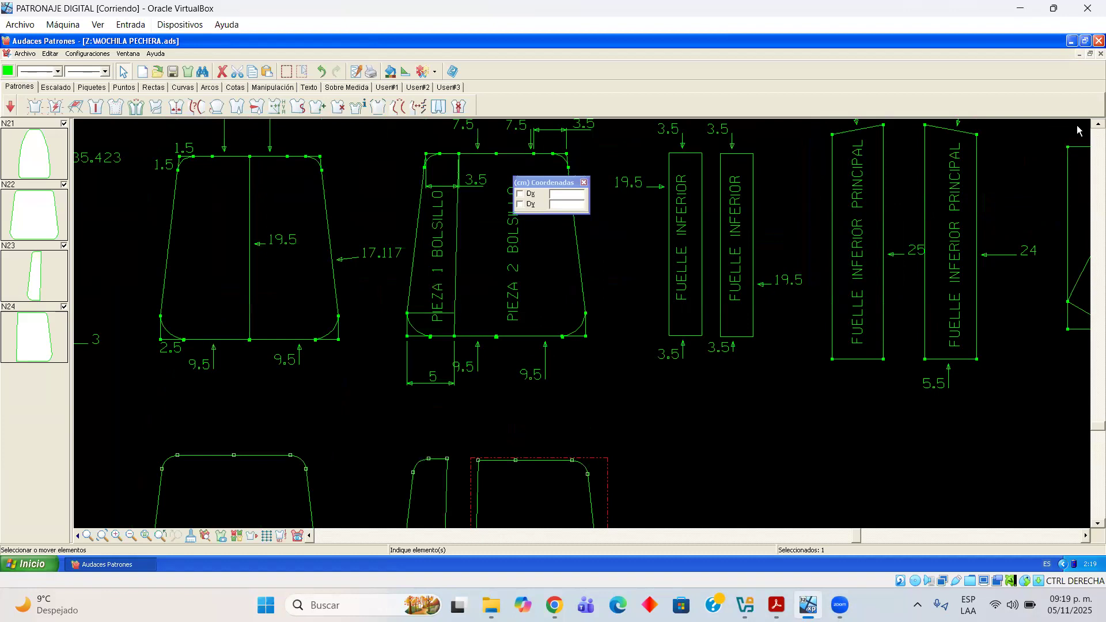
scroll(1078, 130, "up", 1)
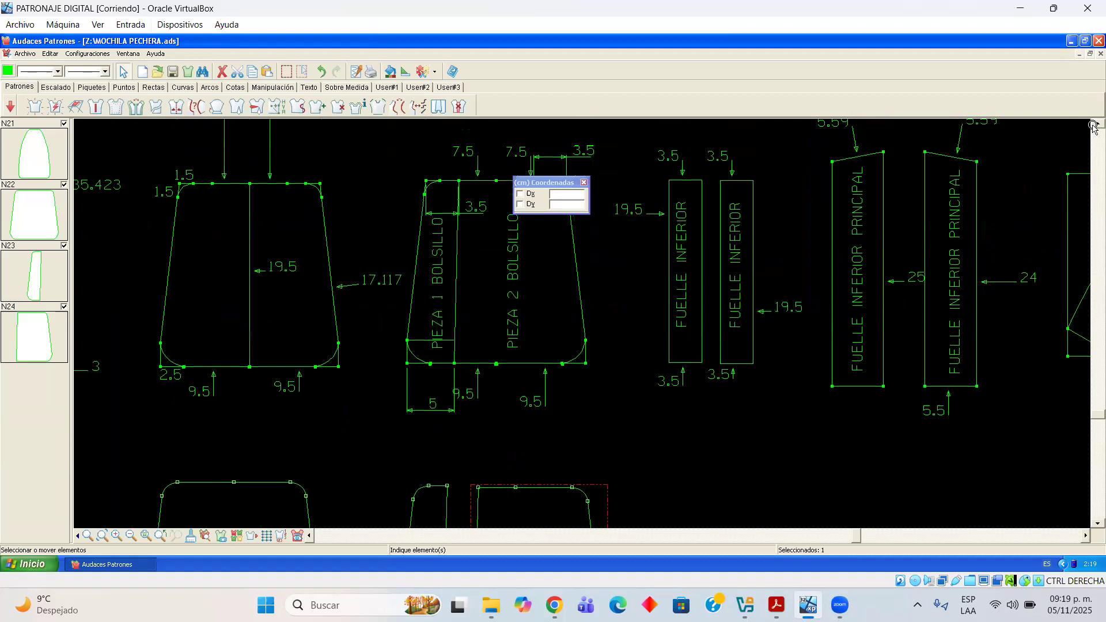
left_click(60, 109)
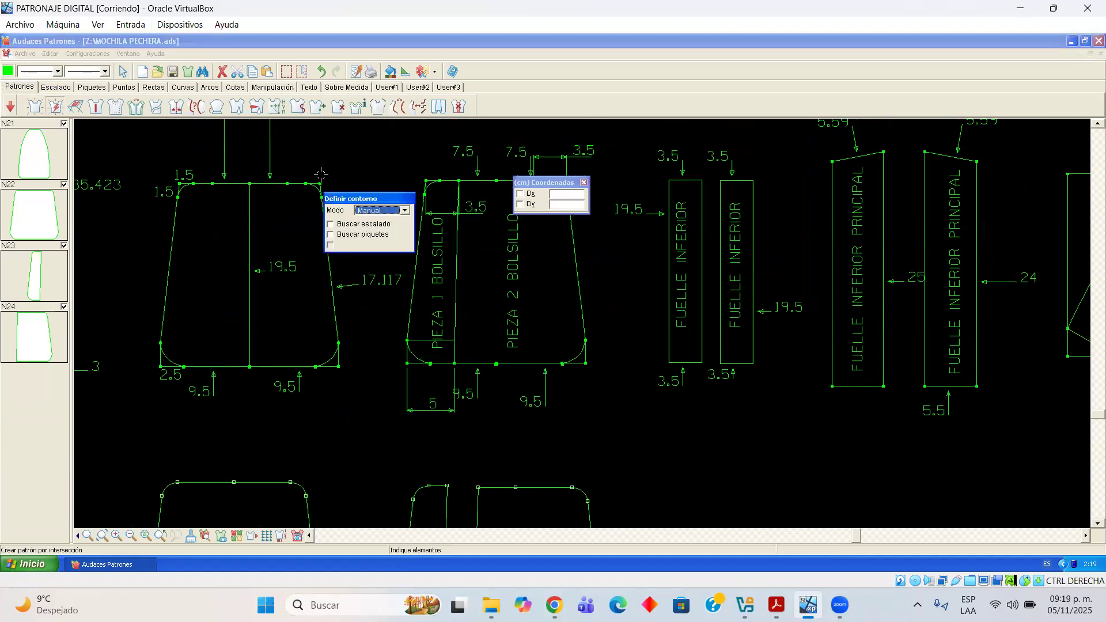
left_click(670, 201)
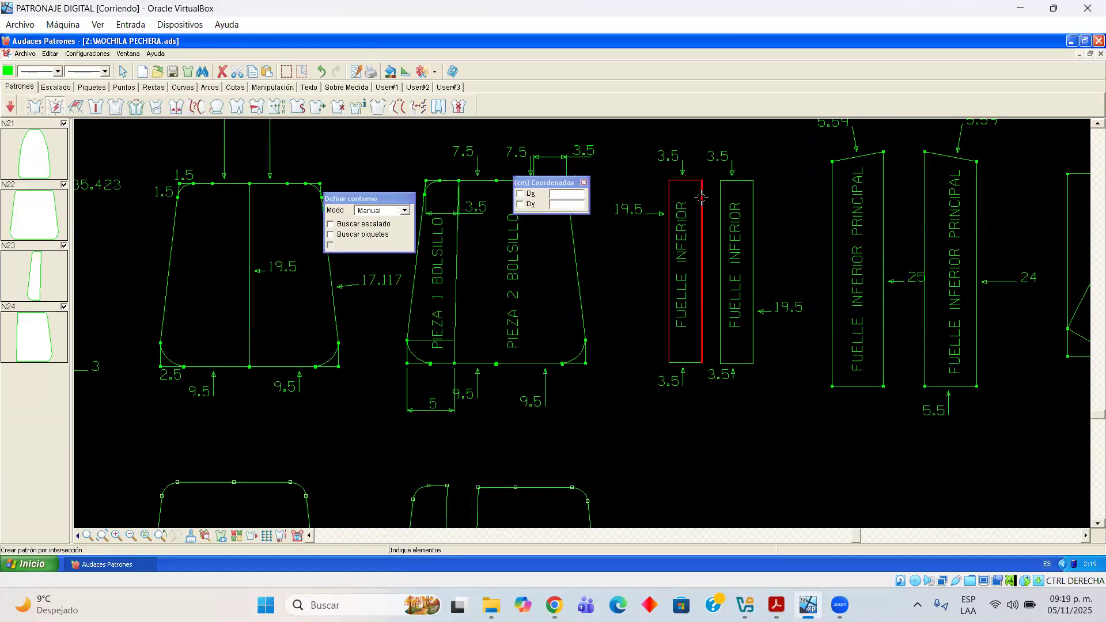
left_click(686, 362)
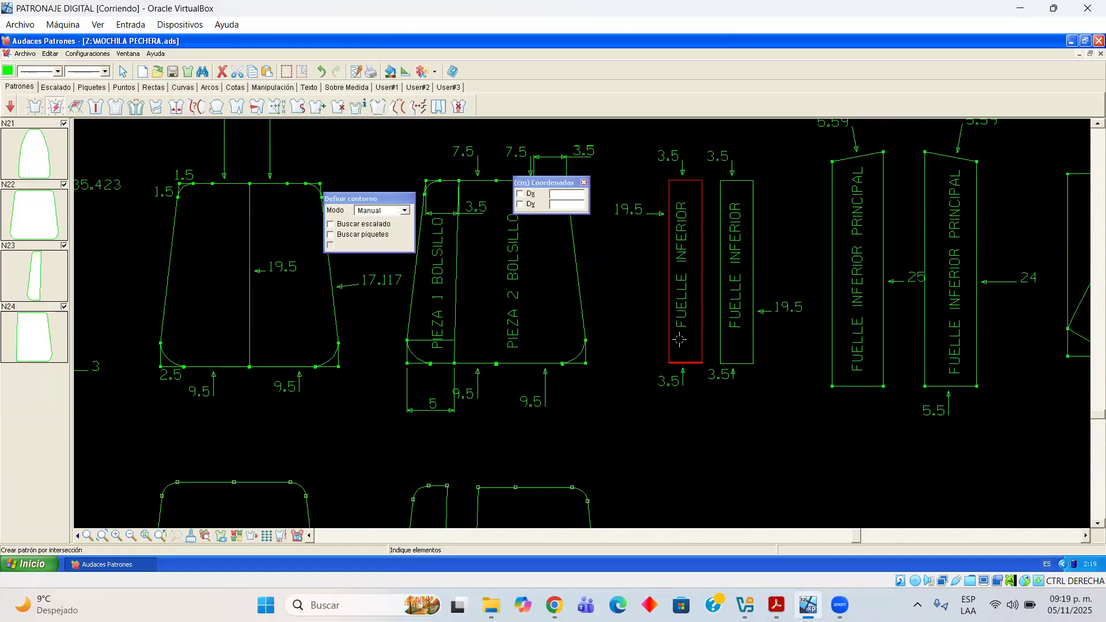
right_click(645, 188)
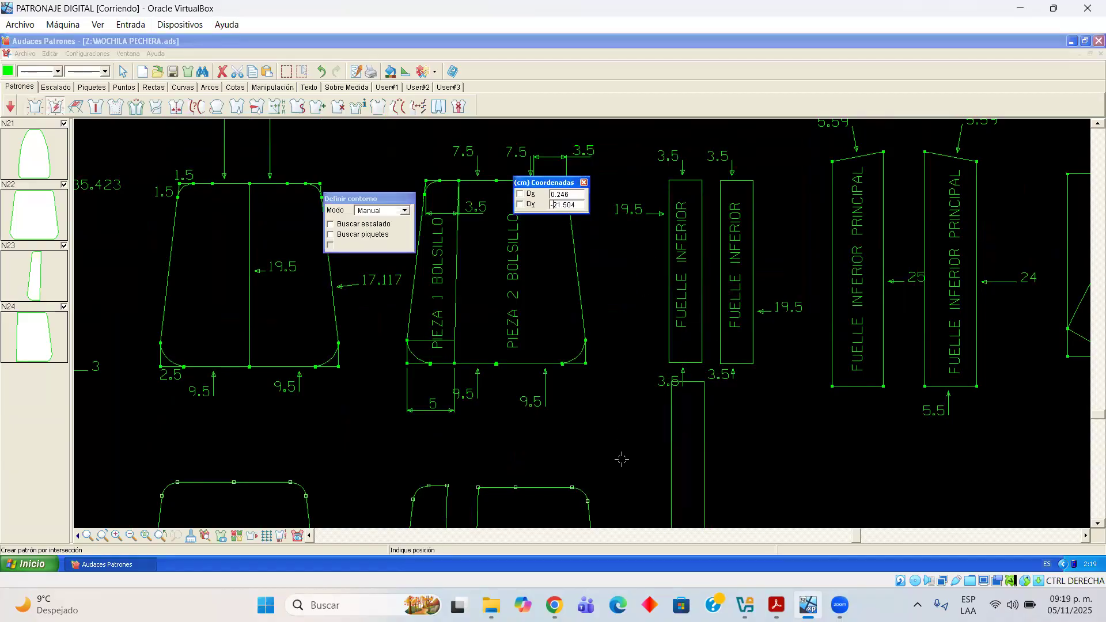
left_click(668, 489)
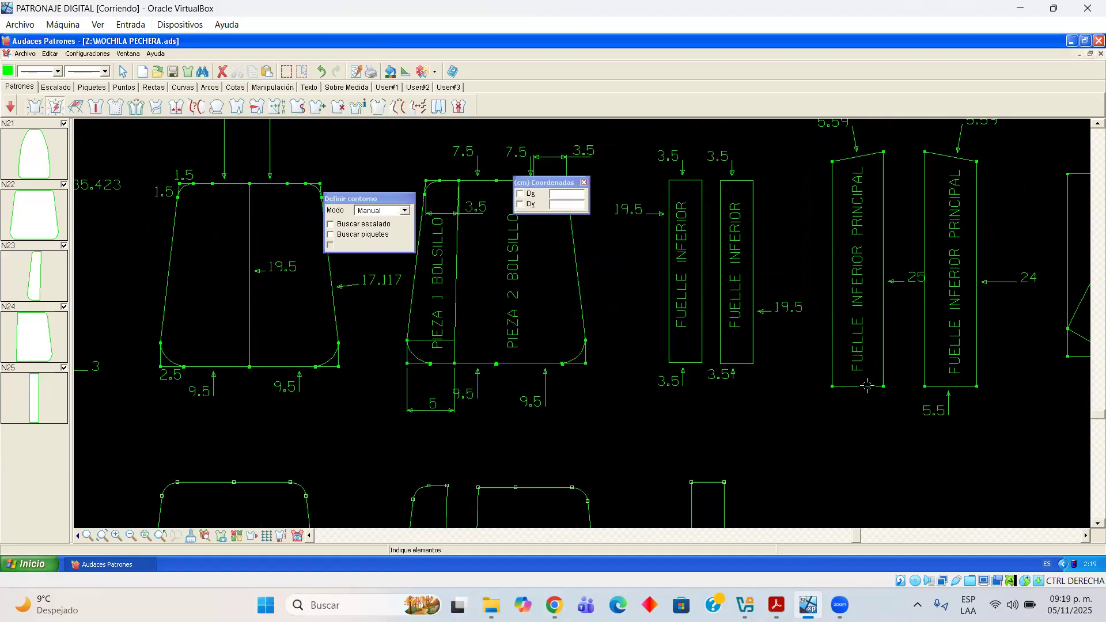
Create a pattern from the four edges of the 25 cm FUELLE INFERIOR PRINCIPAL piece and place it directly below the original
left_click(857, 157)
left_click(881, 260)
left_click(856, 386)
left_click(831, 343)
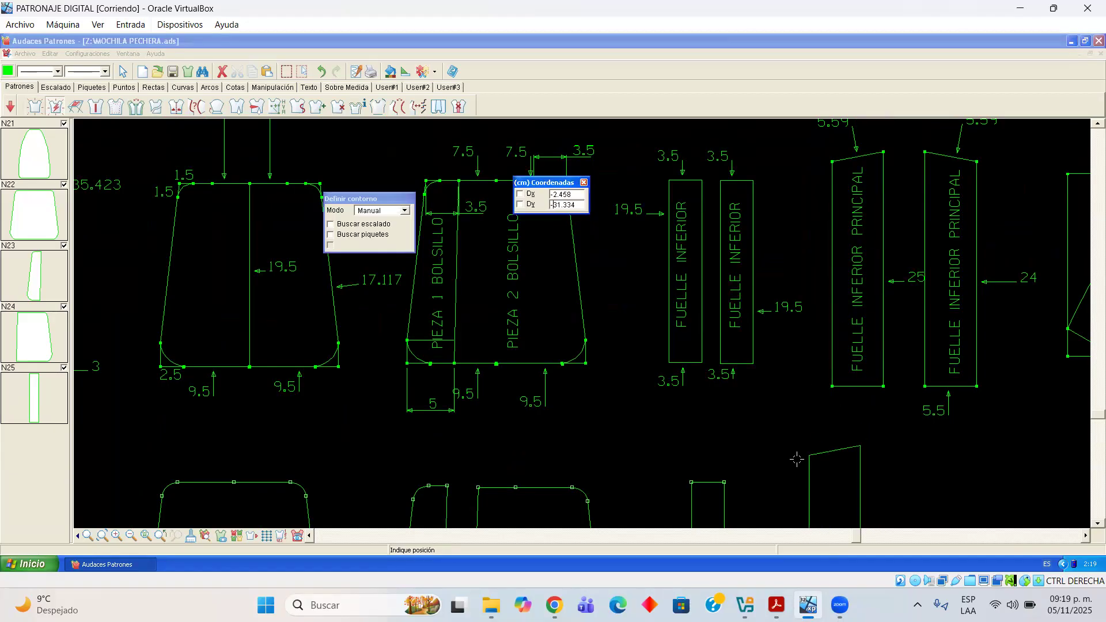
left_click(1001, 434)
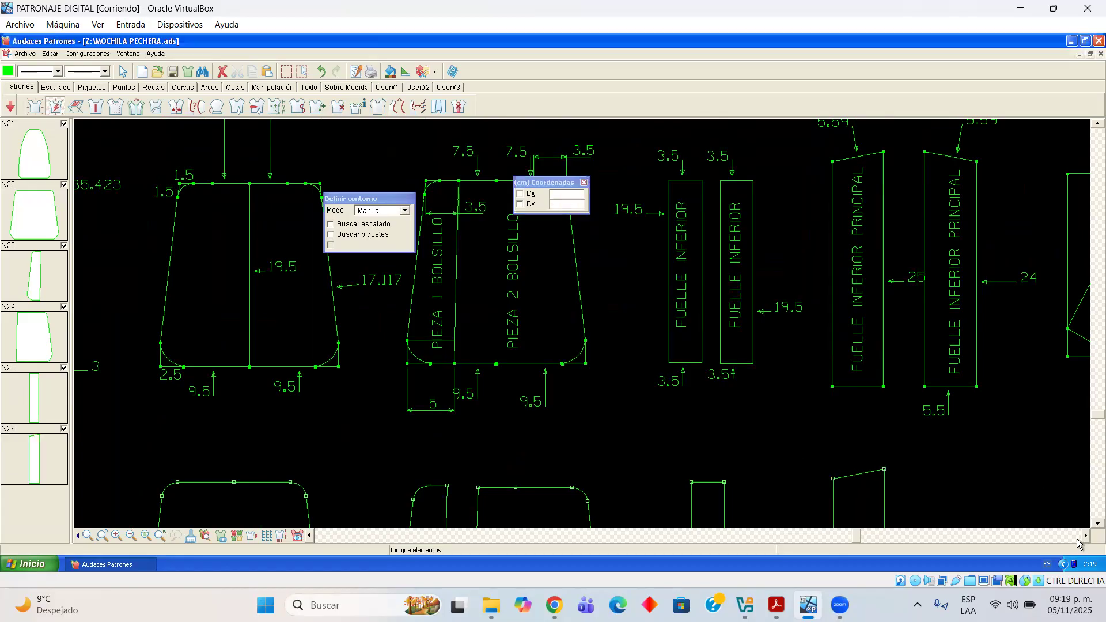
Create a pattern from the arched piece's left half, using its outer curve, centre line, inner curve and slanted end, and place it below
left_click(1084, 536)
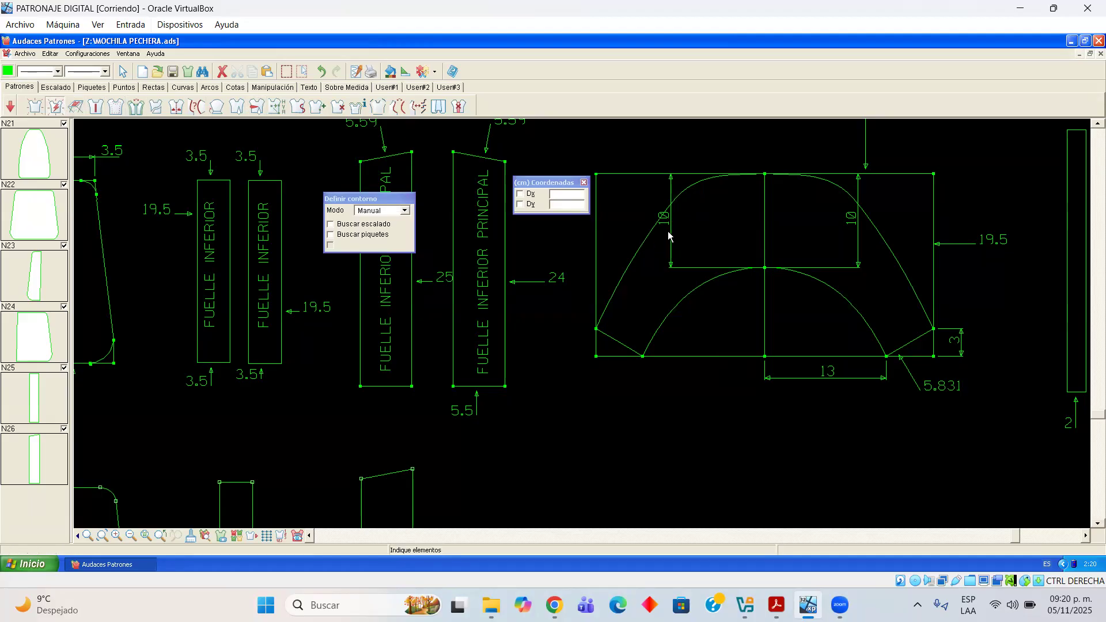
left_click(687, 190)
left_click(764, 209)
left_click(720, 279)
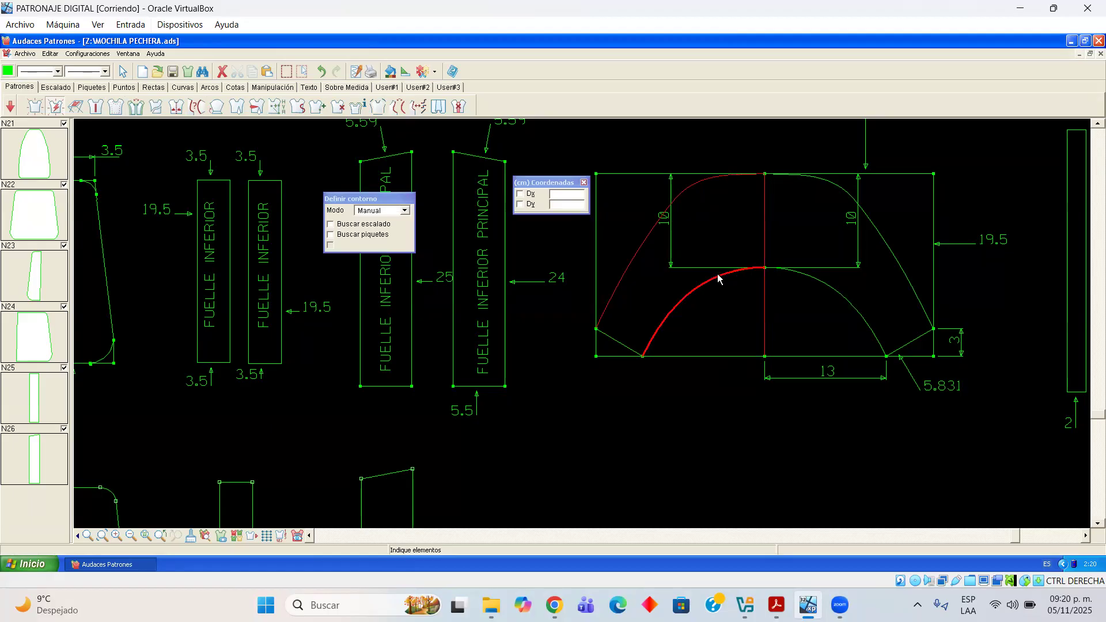
left_click(616, 345)
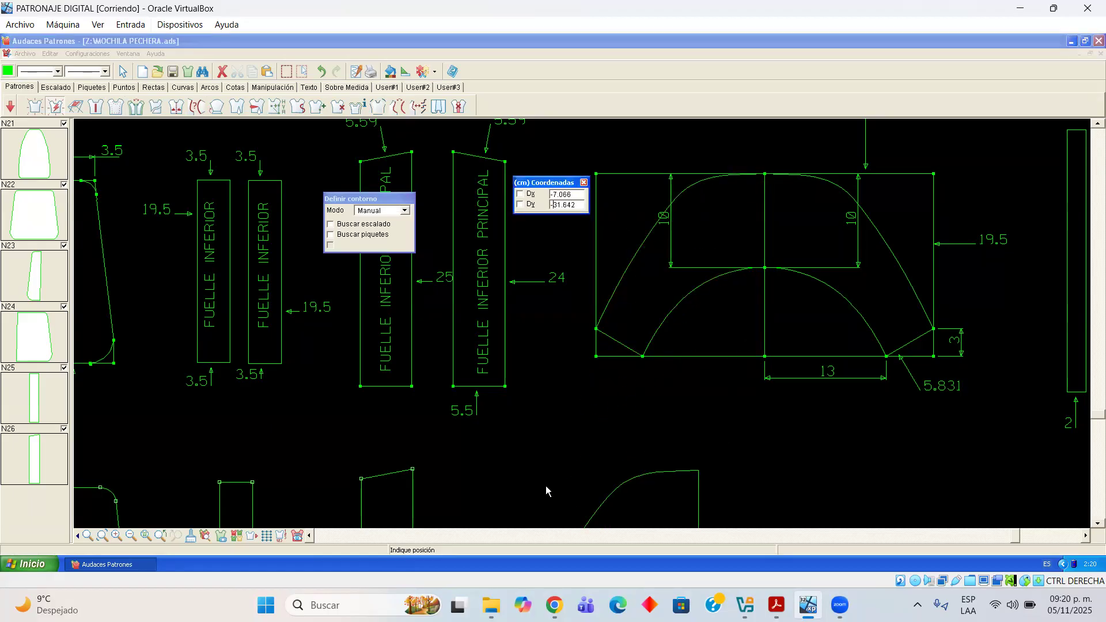
left_click(758, 195)
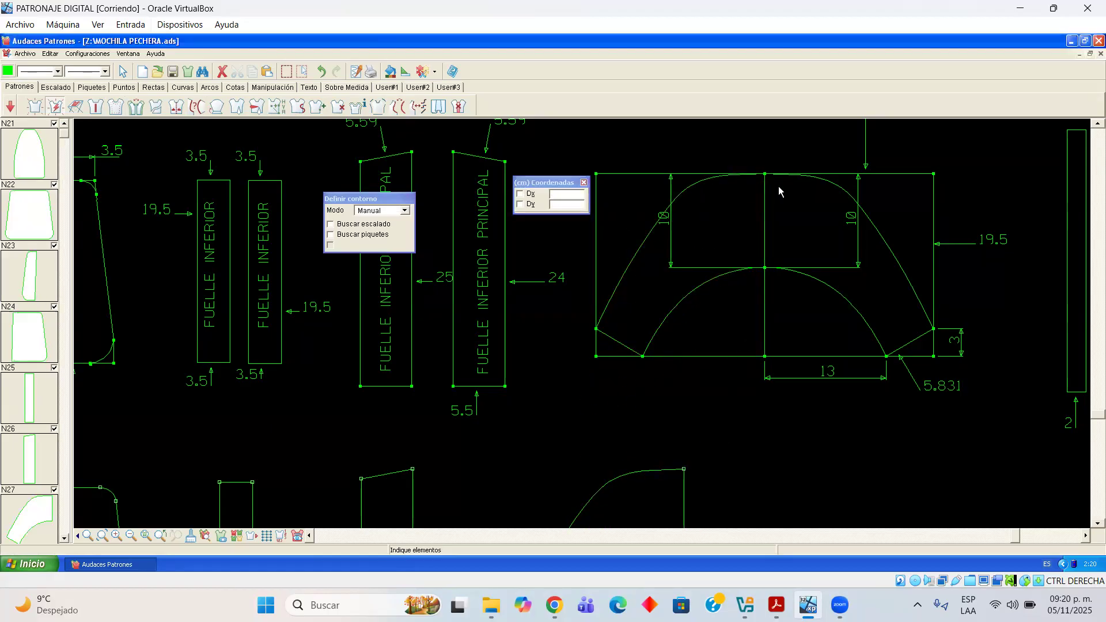
left_click(833, 186)
left_click(832, 186)
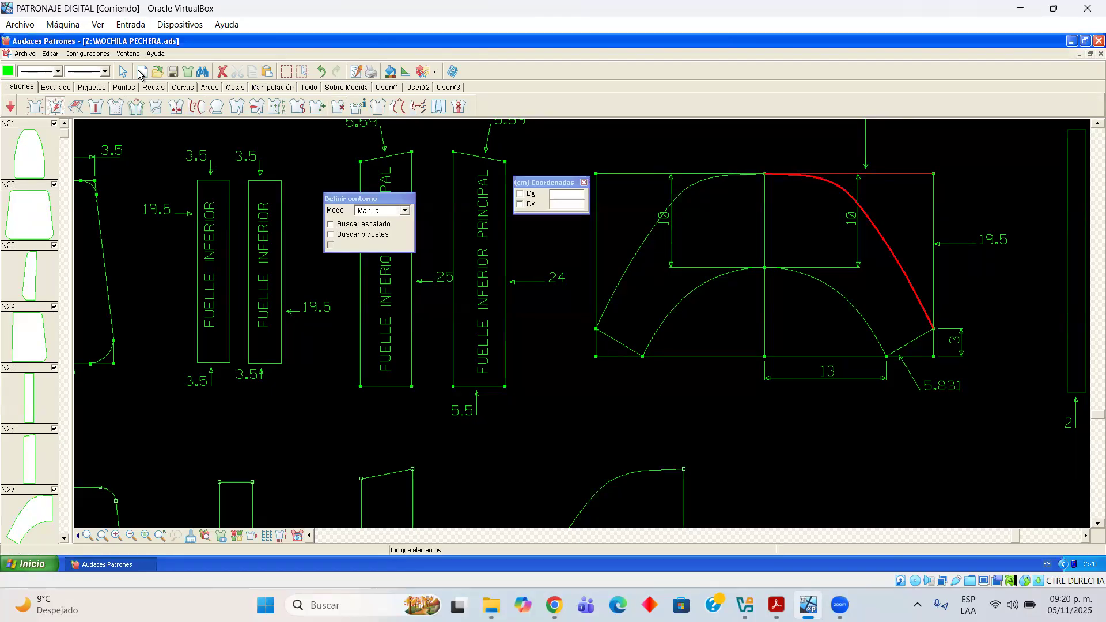
left_click(123, 72)
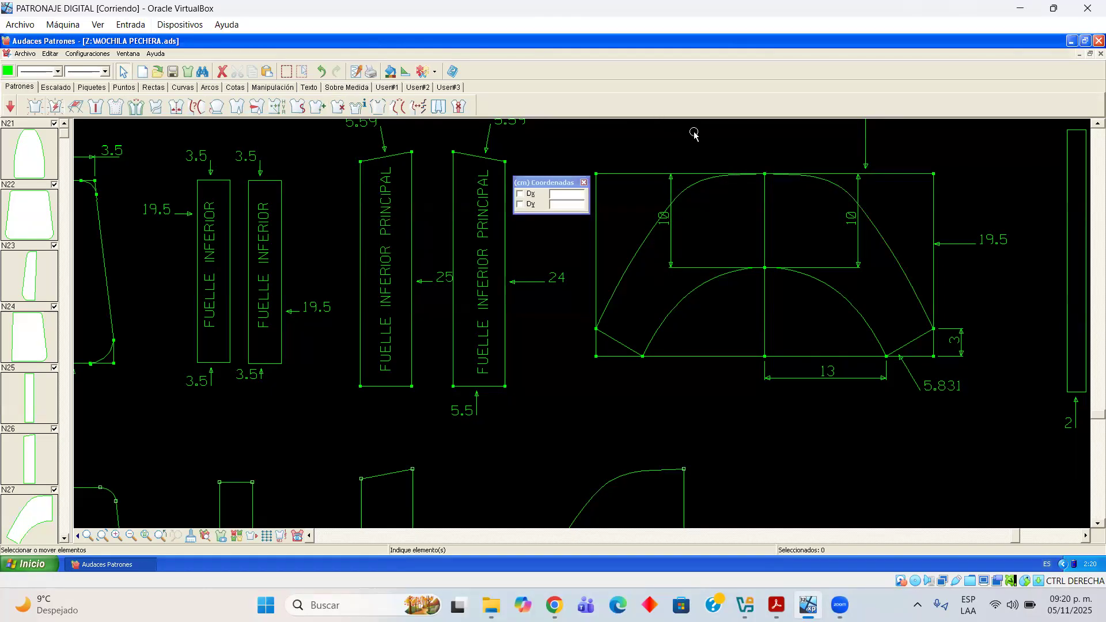
Create a manual pattern by intersection from the arched piece's right half and place it beside the left-half pattern
left_click(56, 106)
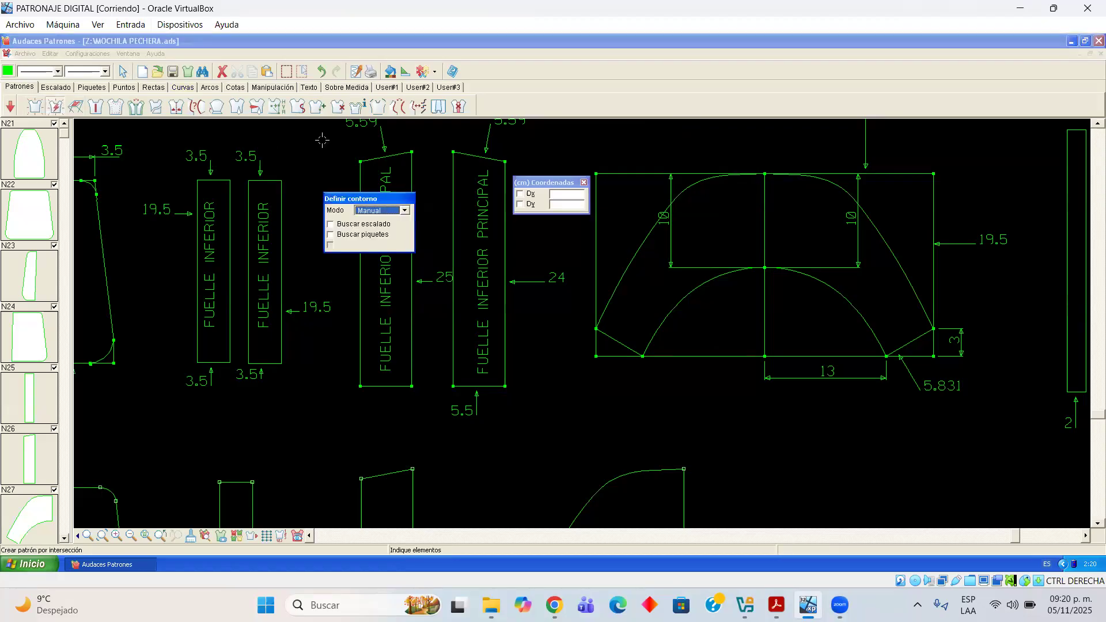
left_click(836, 186)
left_click(902, 338)
left_click(875, 326)
left_click(764, 224)
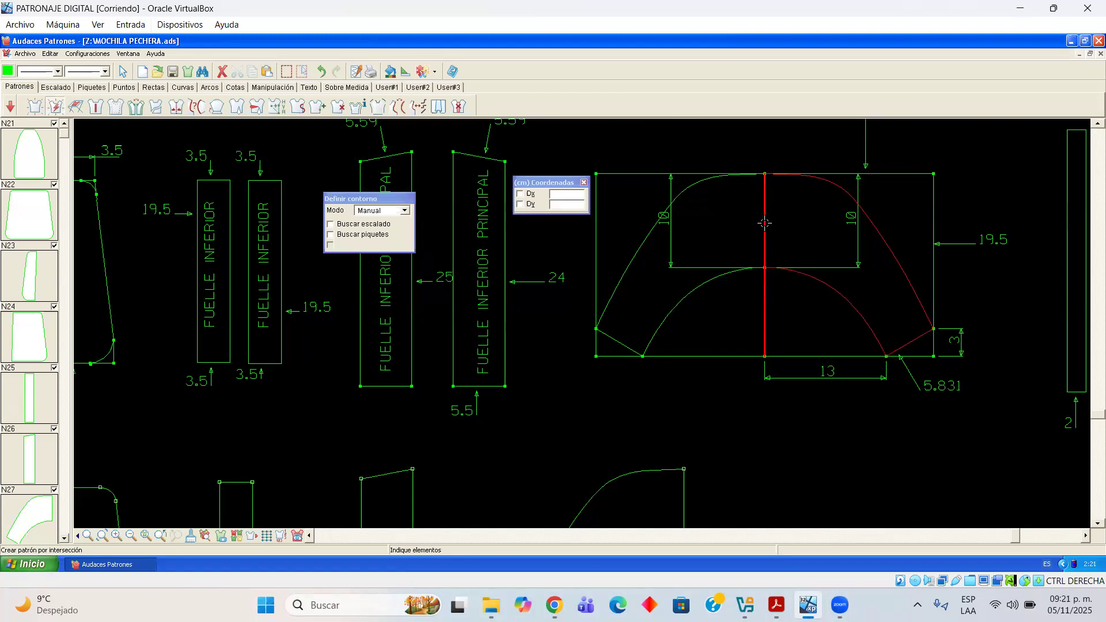
left_click(759, 174)
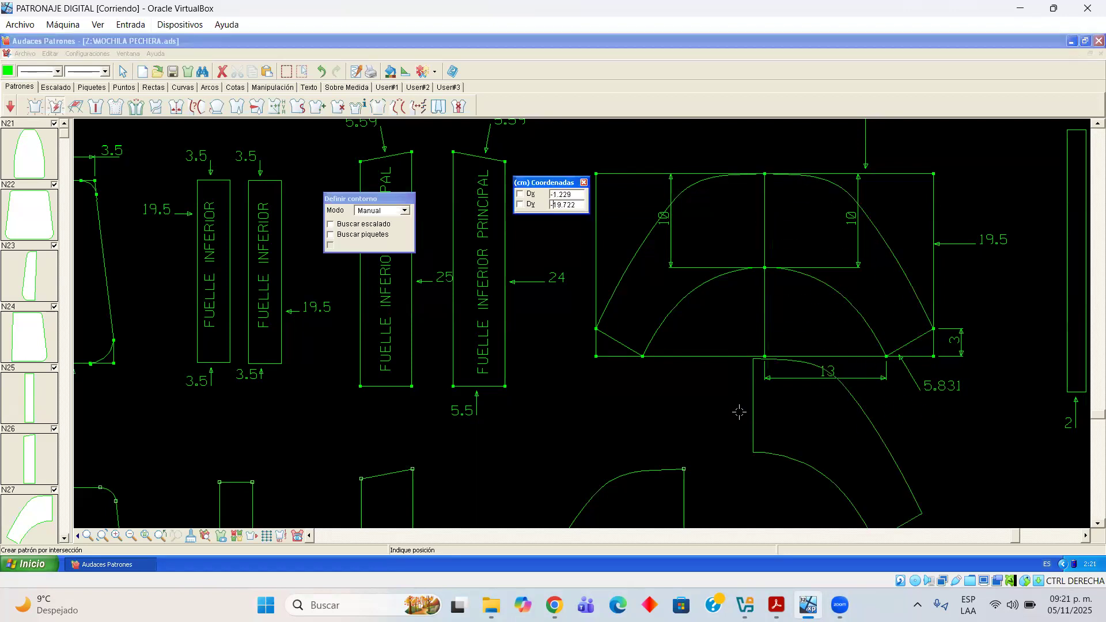
left_click(720, 461)
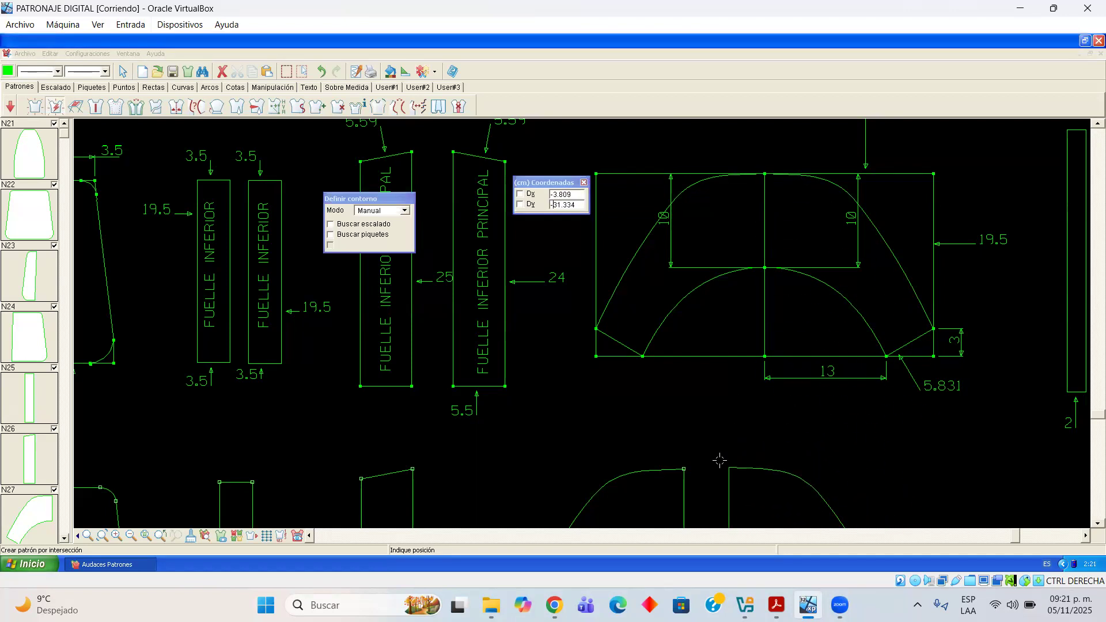
Create a pattern from the four edges of the 28 cm by 2 cm strip and place it below the original
left_click(1082, 537)
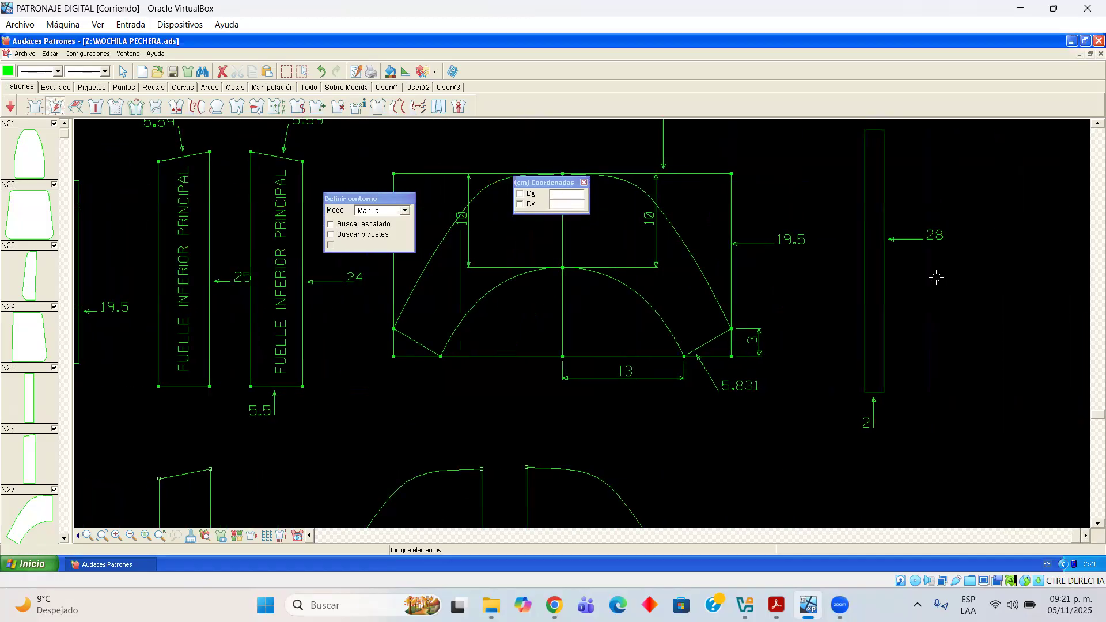
left_click(878, 133)
left_click(884, 166)
left_click(866, 384)
left_click(865, 379)
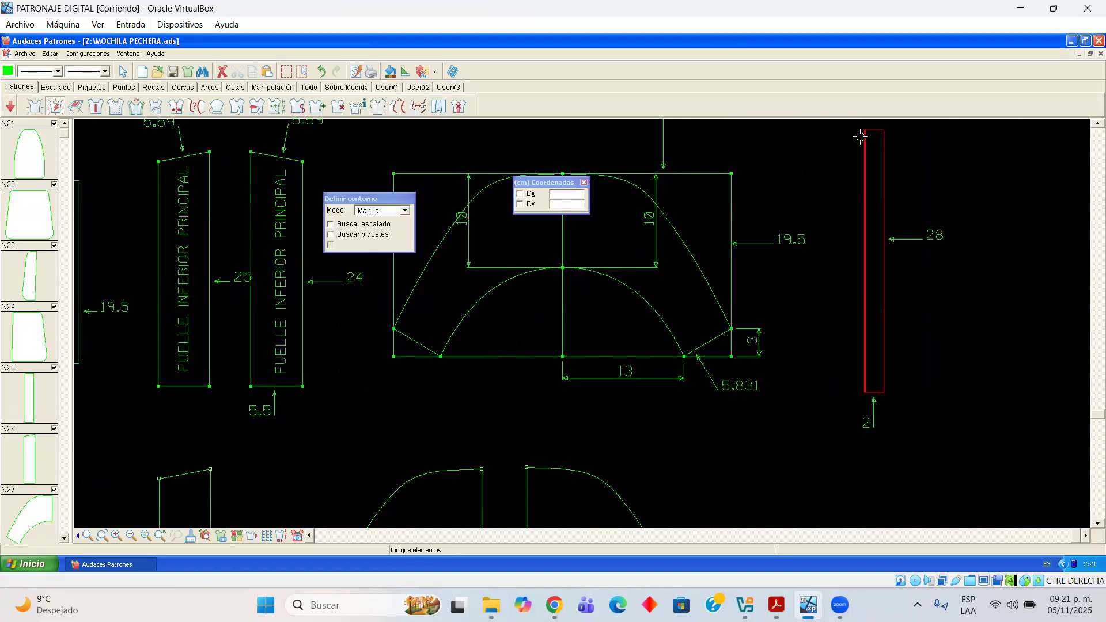
left_click(806, 478)
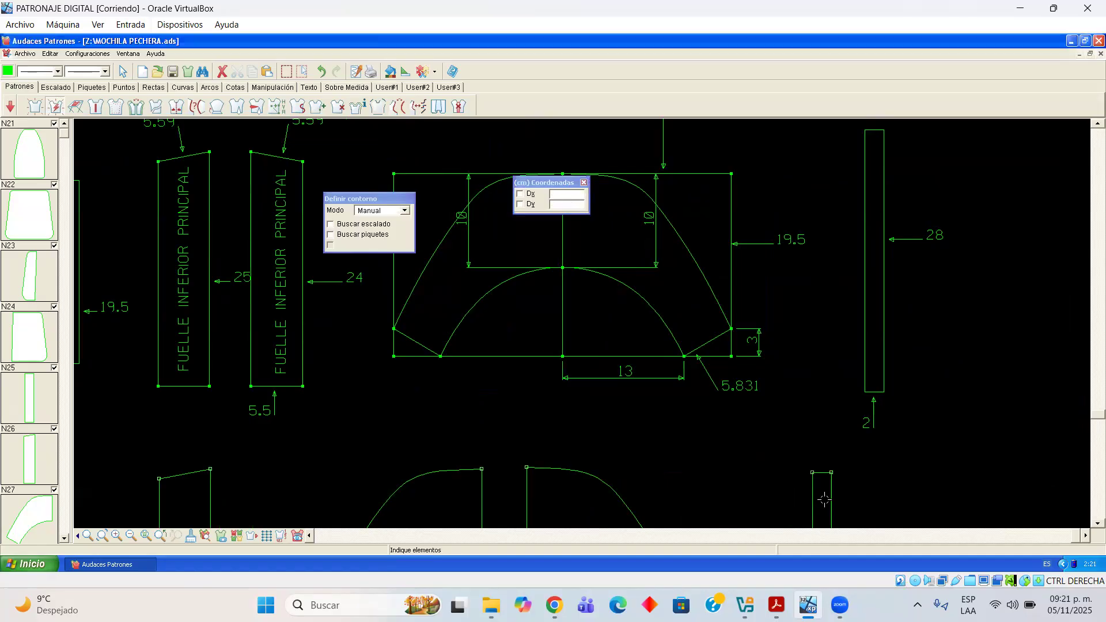
Check the full row of generated patterns against the original drawings, clear the Definir contorno dialog off them, and end pattern creation
scroll(679, 448, "down", 1)
scroll(681, 452, "down", 2)
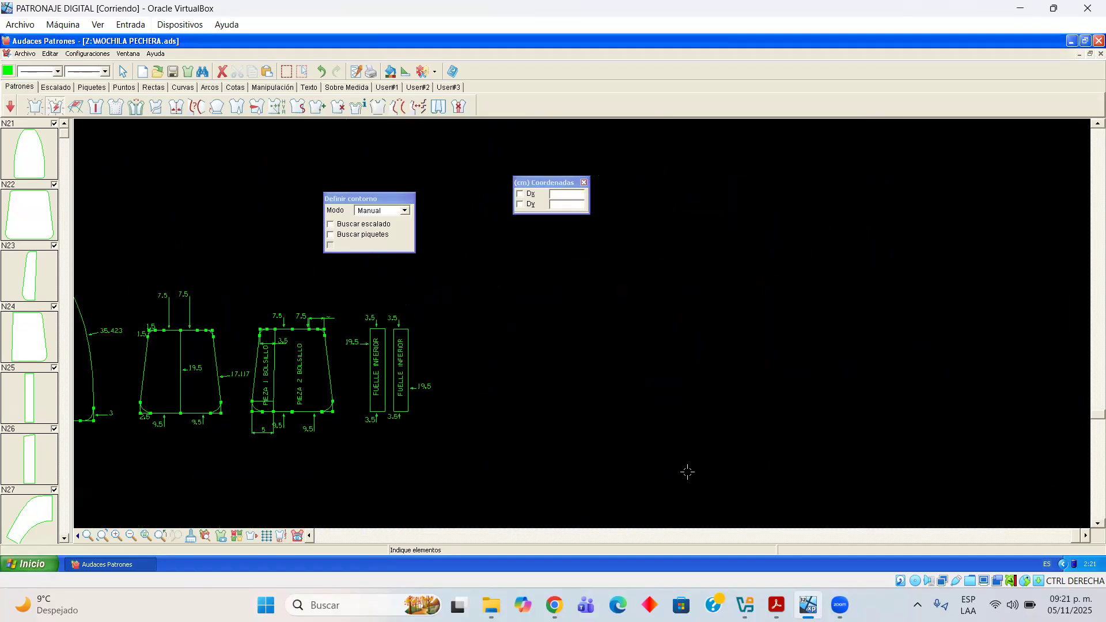
scroll(717, 493, "down", 1)
scroll(680, 484, "down", 1)
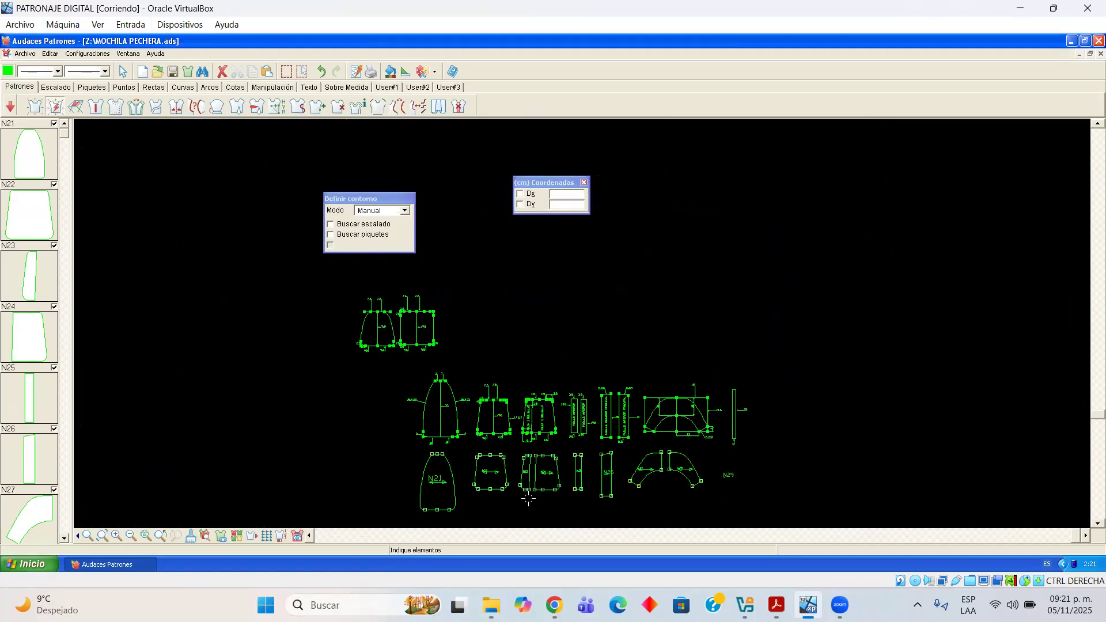
scroll(627, 474, "up", 1)
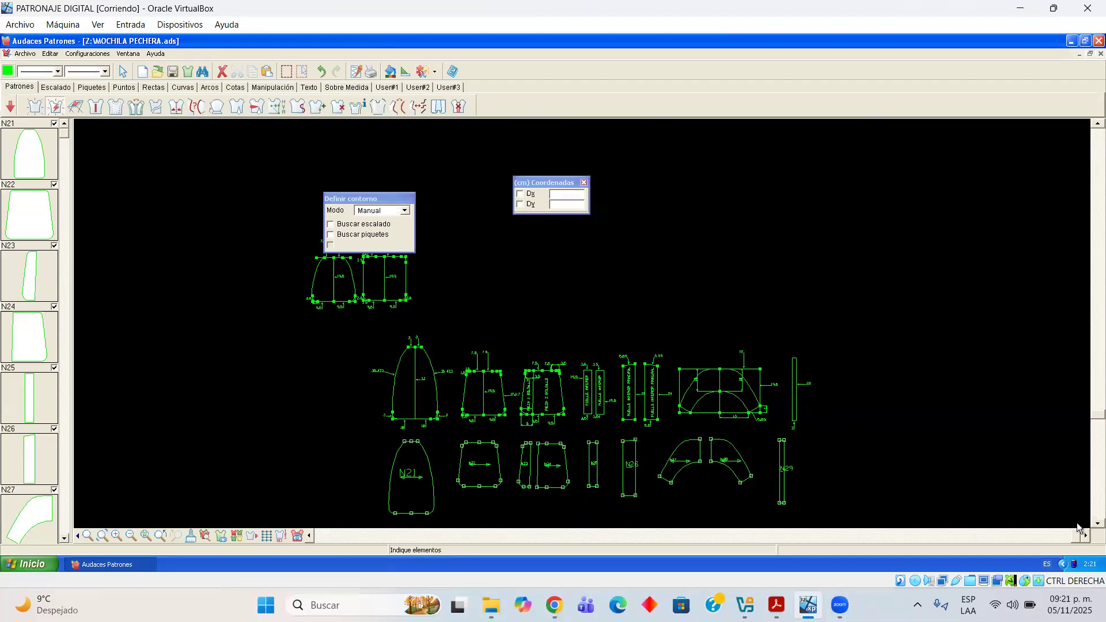
left_click(1098, 524)
scroll(693, 436, "up", 1)
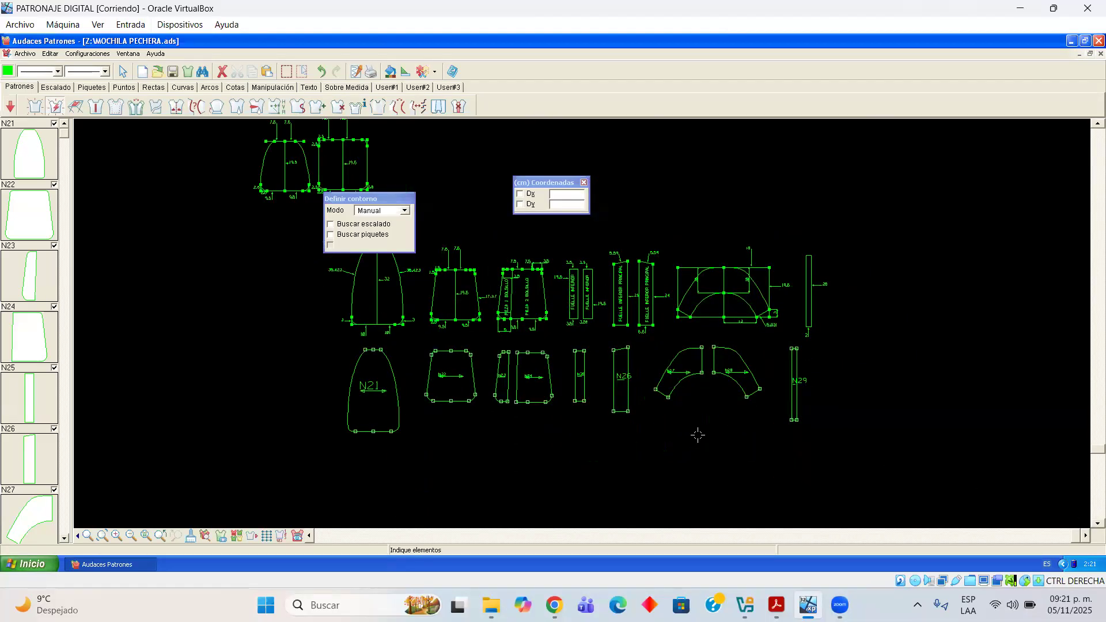
scroll(650, 423, "up", 1)
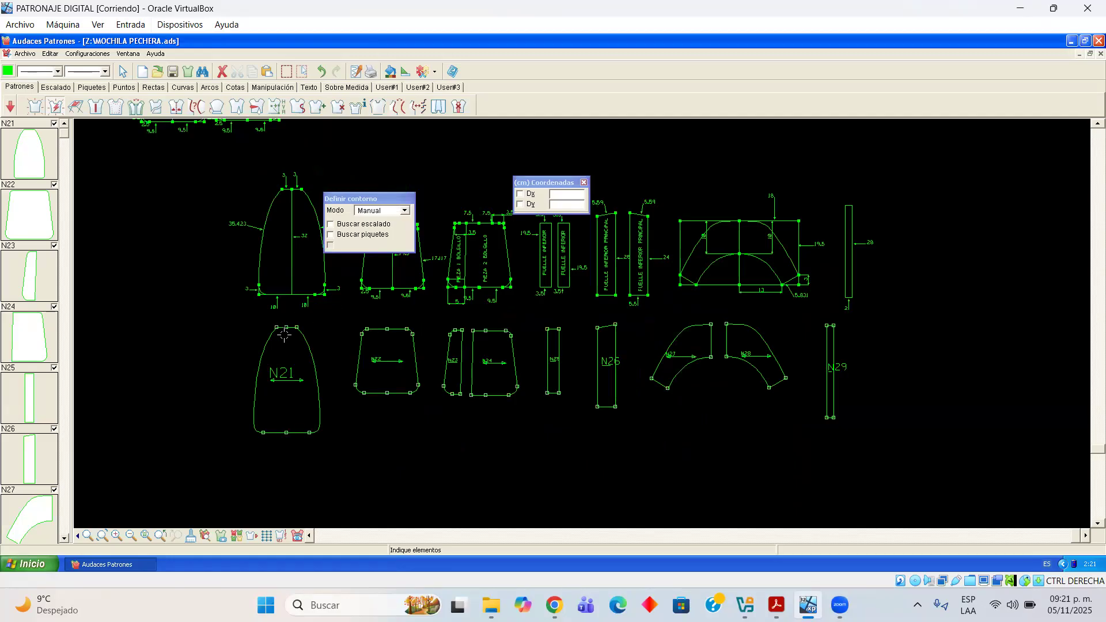
left_click_drag(375, 203, 171, 267)
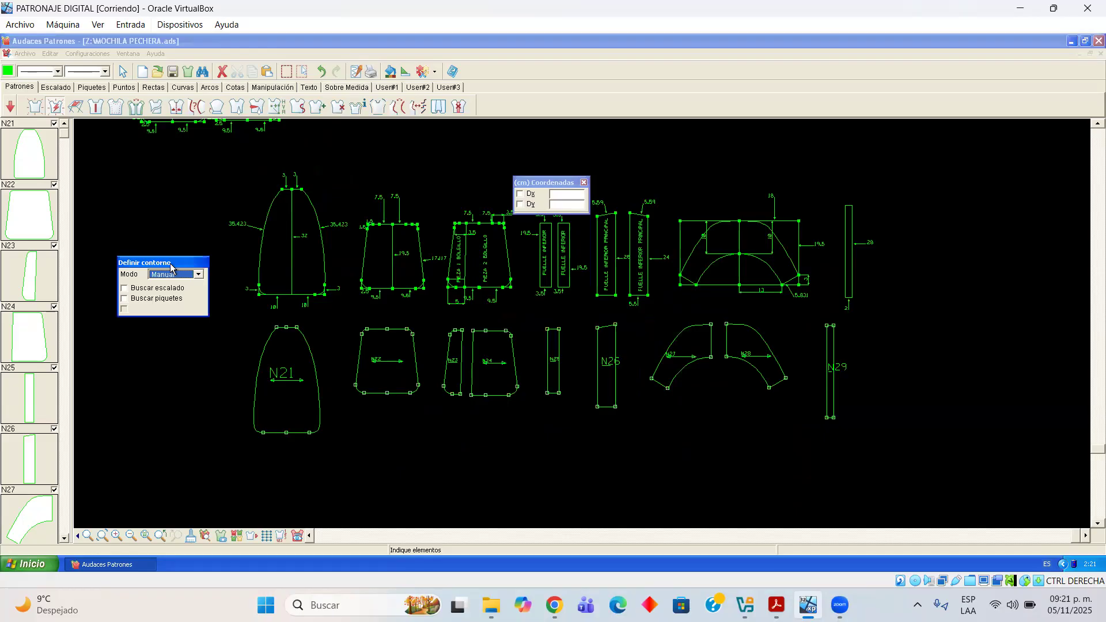
key("Escape")
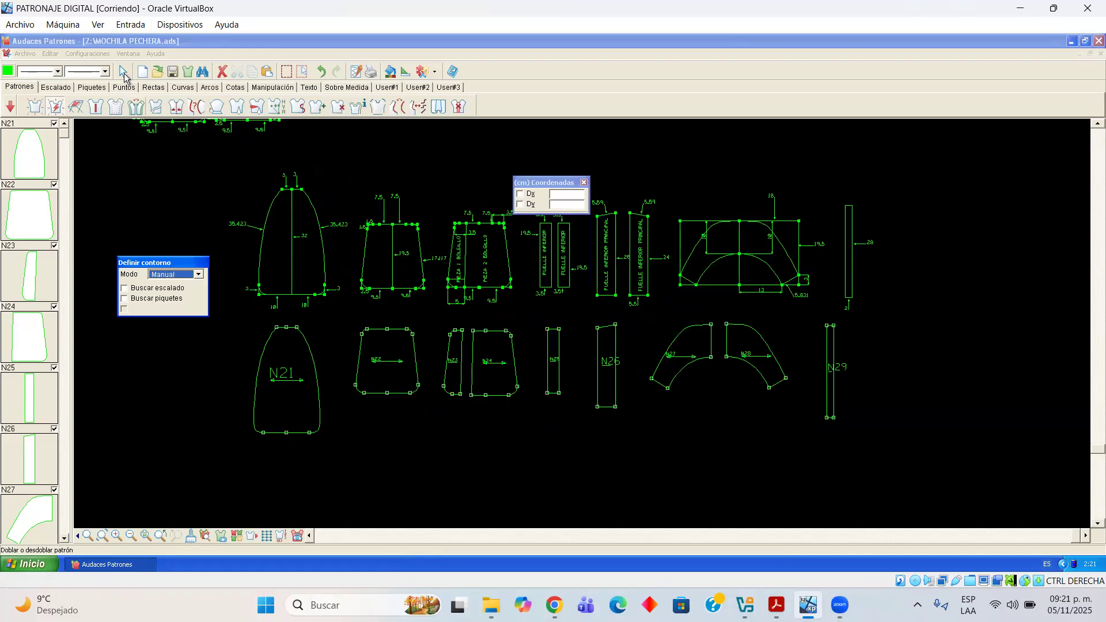
Move all the generated patterns together farther below the original drawings, and shift the Coordenadas window clear of the pieces
left_click_drag(197, 313, 861, 475)
left_click(716, 408)
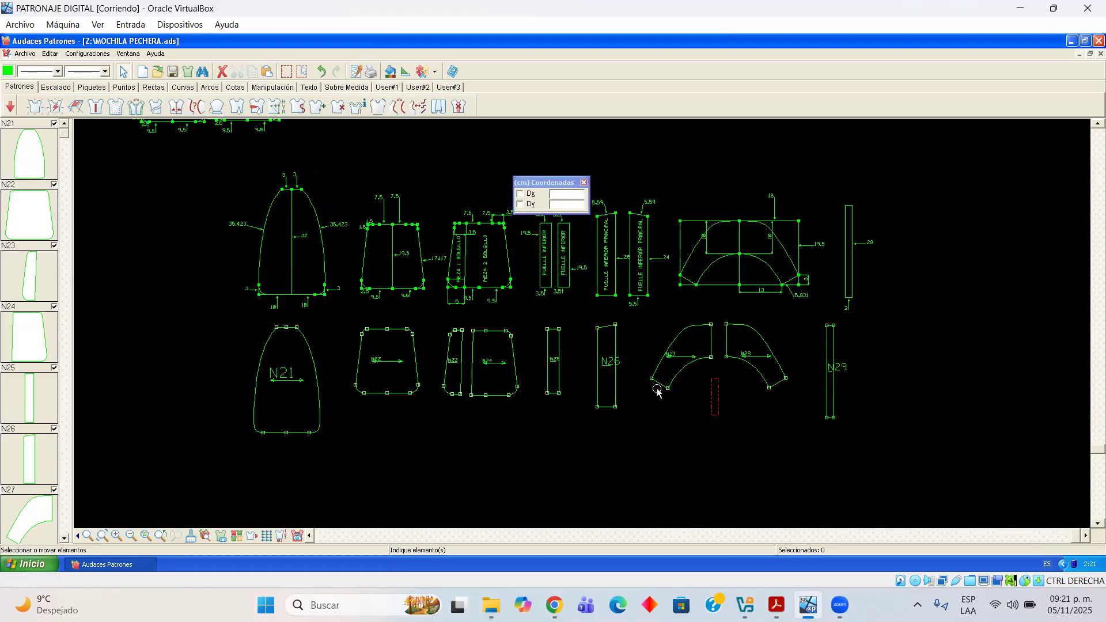
left_click_drag(227, 320, 918, 474)
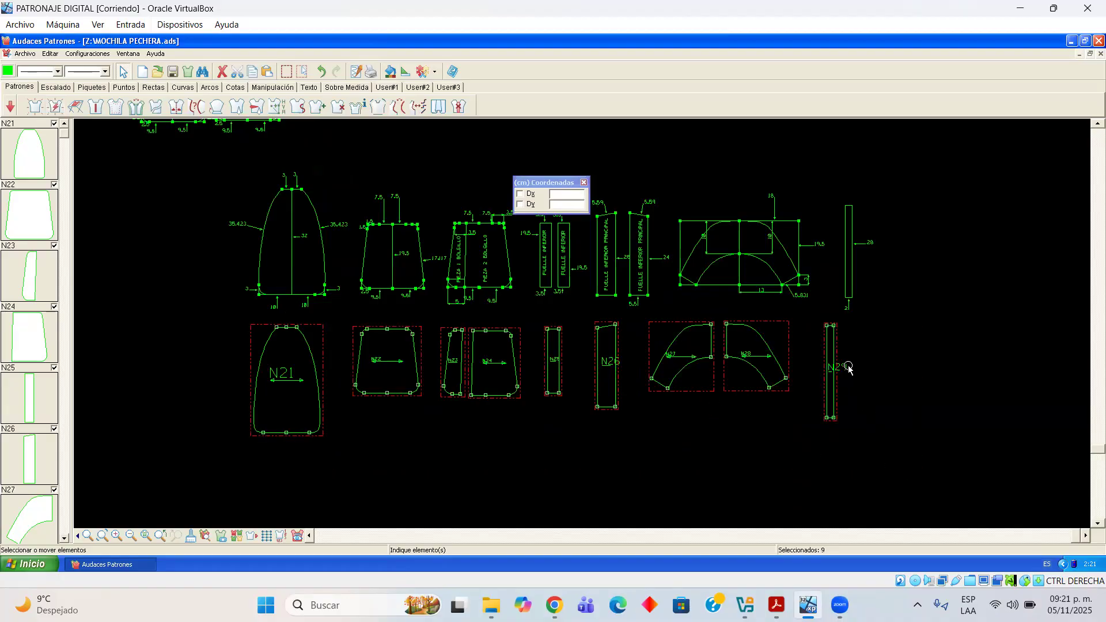
left_click_drag(836, 351, 837, 403)
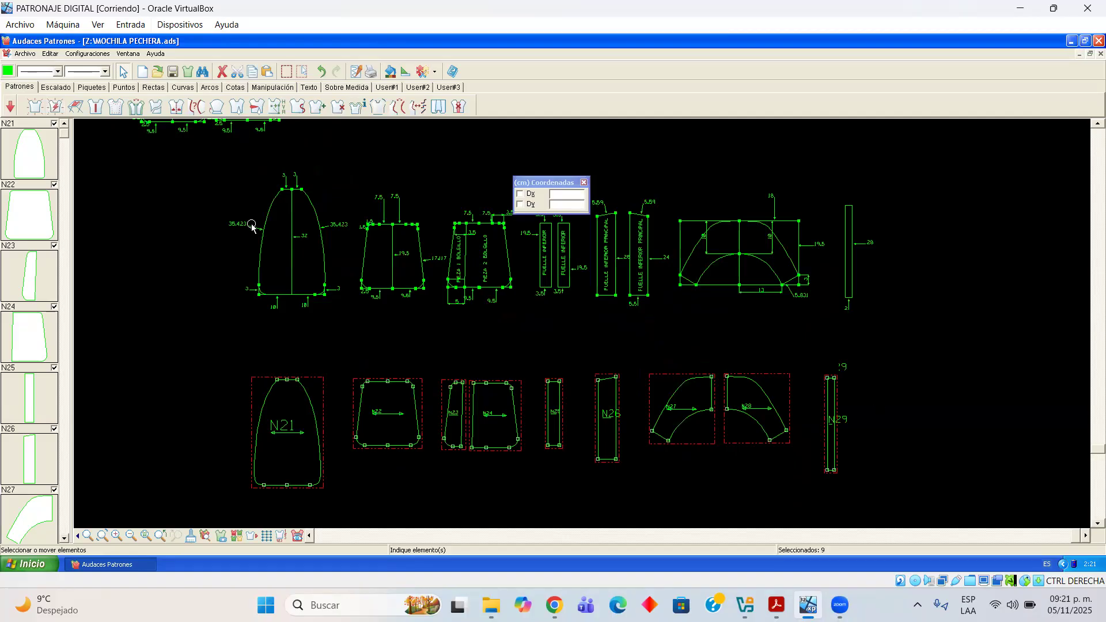
left_click(391, 160)
left_click_drag(558, 183, 576, 131)
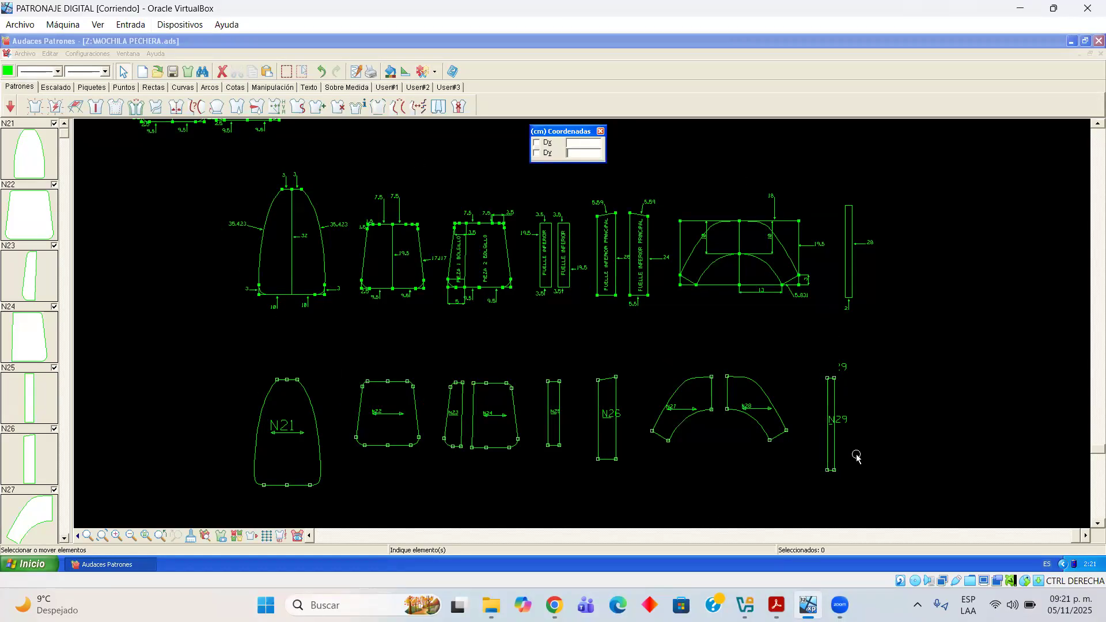
left_click(898, 352)
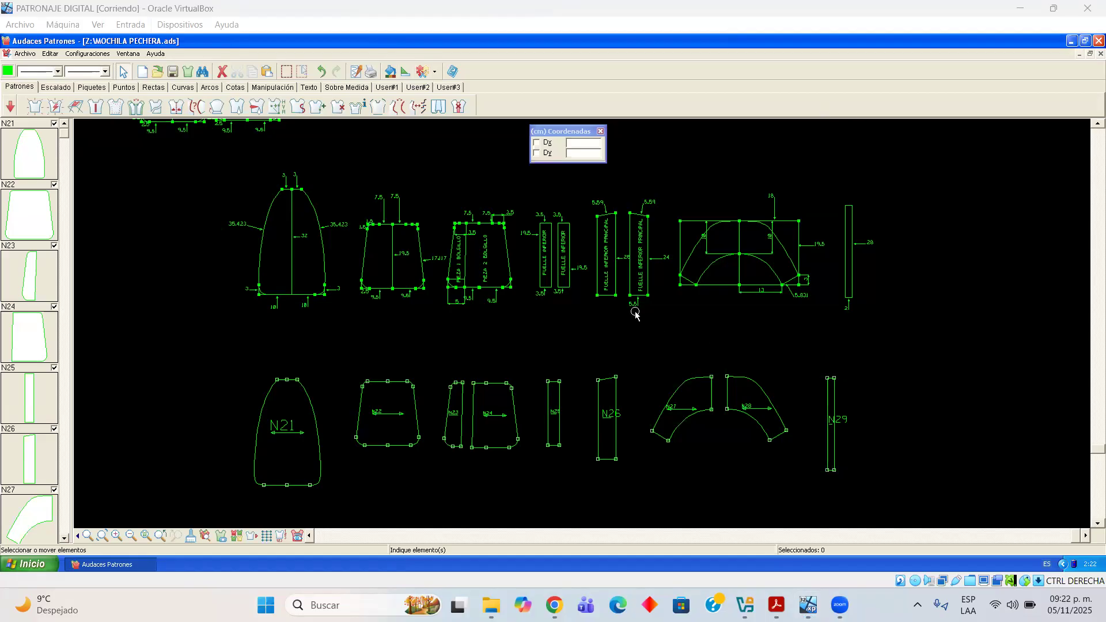
Select the whole row of generated patterns, and switch to Adobe Acrobat to consult the labelled chest backpack photo
scroll(636, 314, "down", 1)
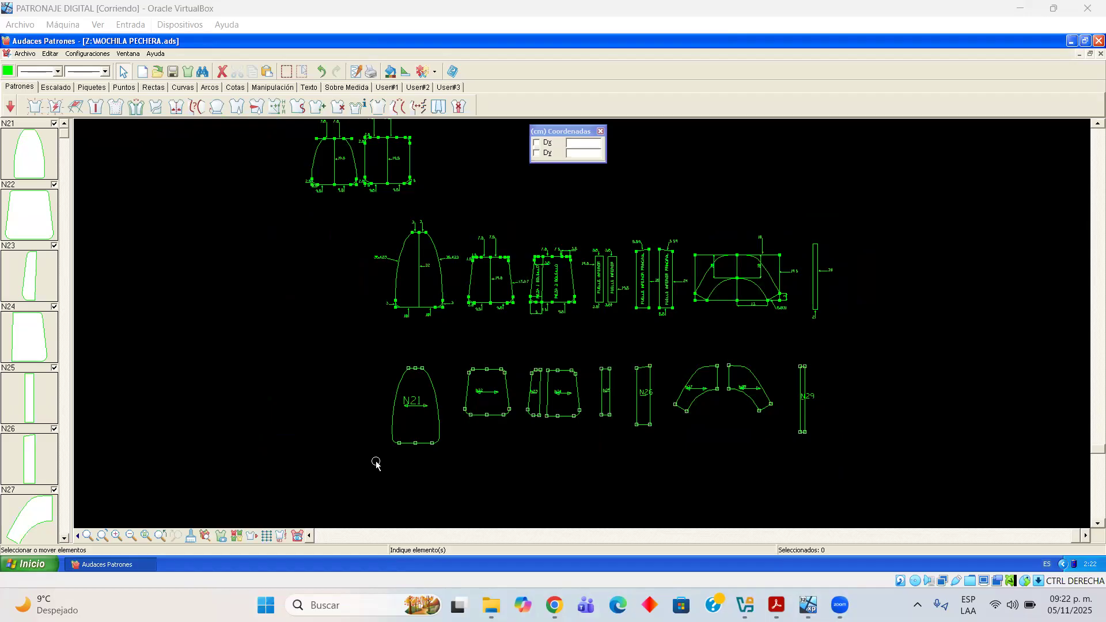
left_click_drag(375, 461, 837, 340)
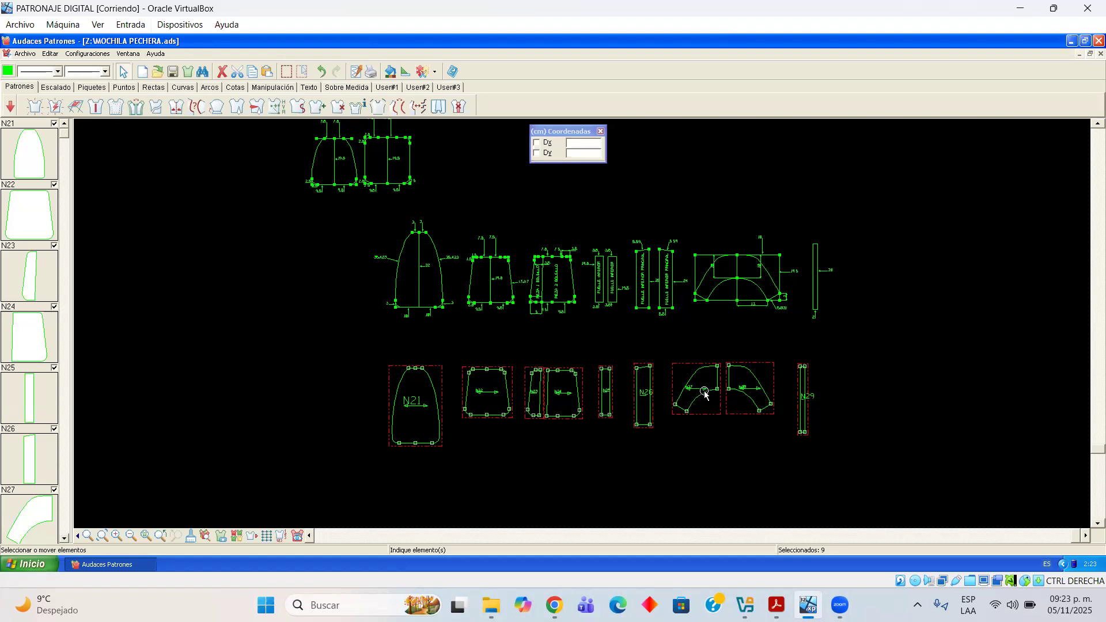
left_click(781, 599)
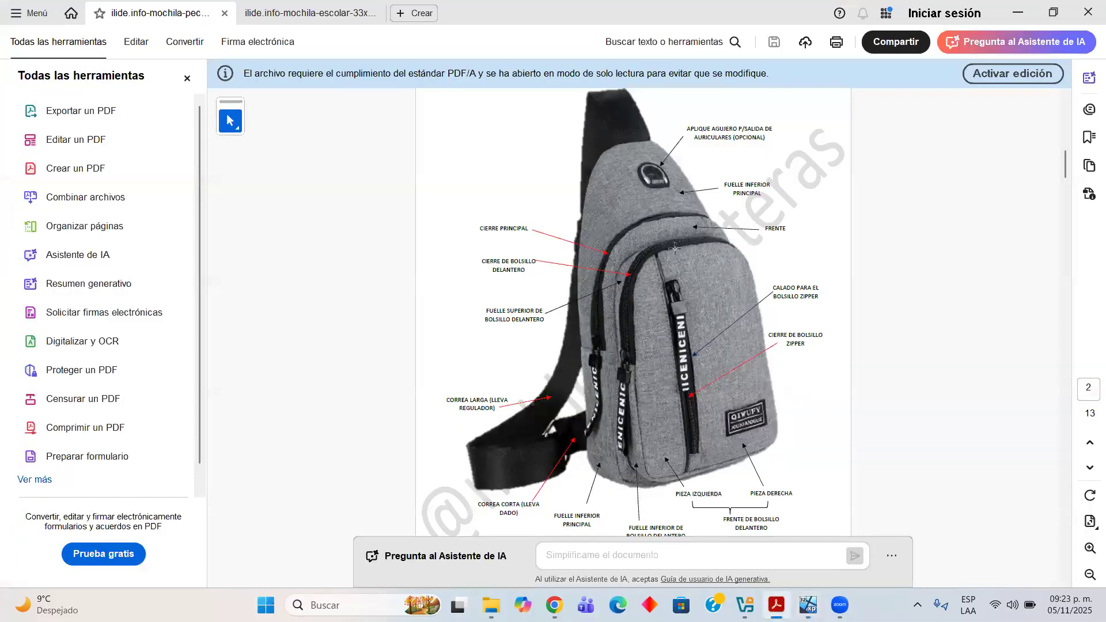